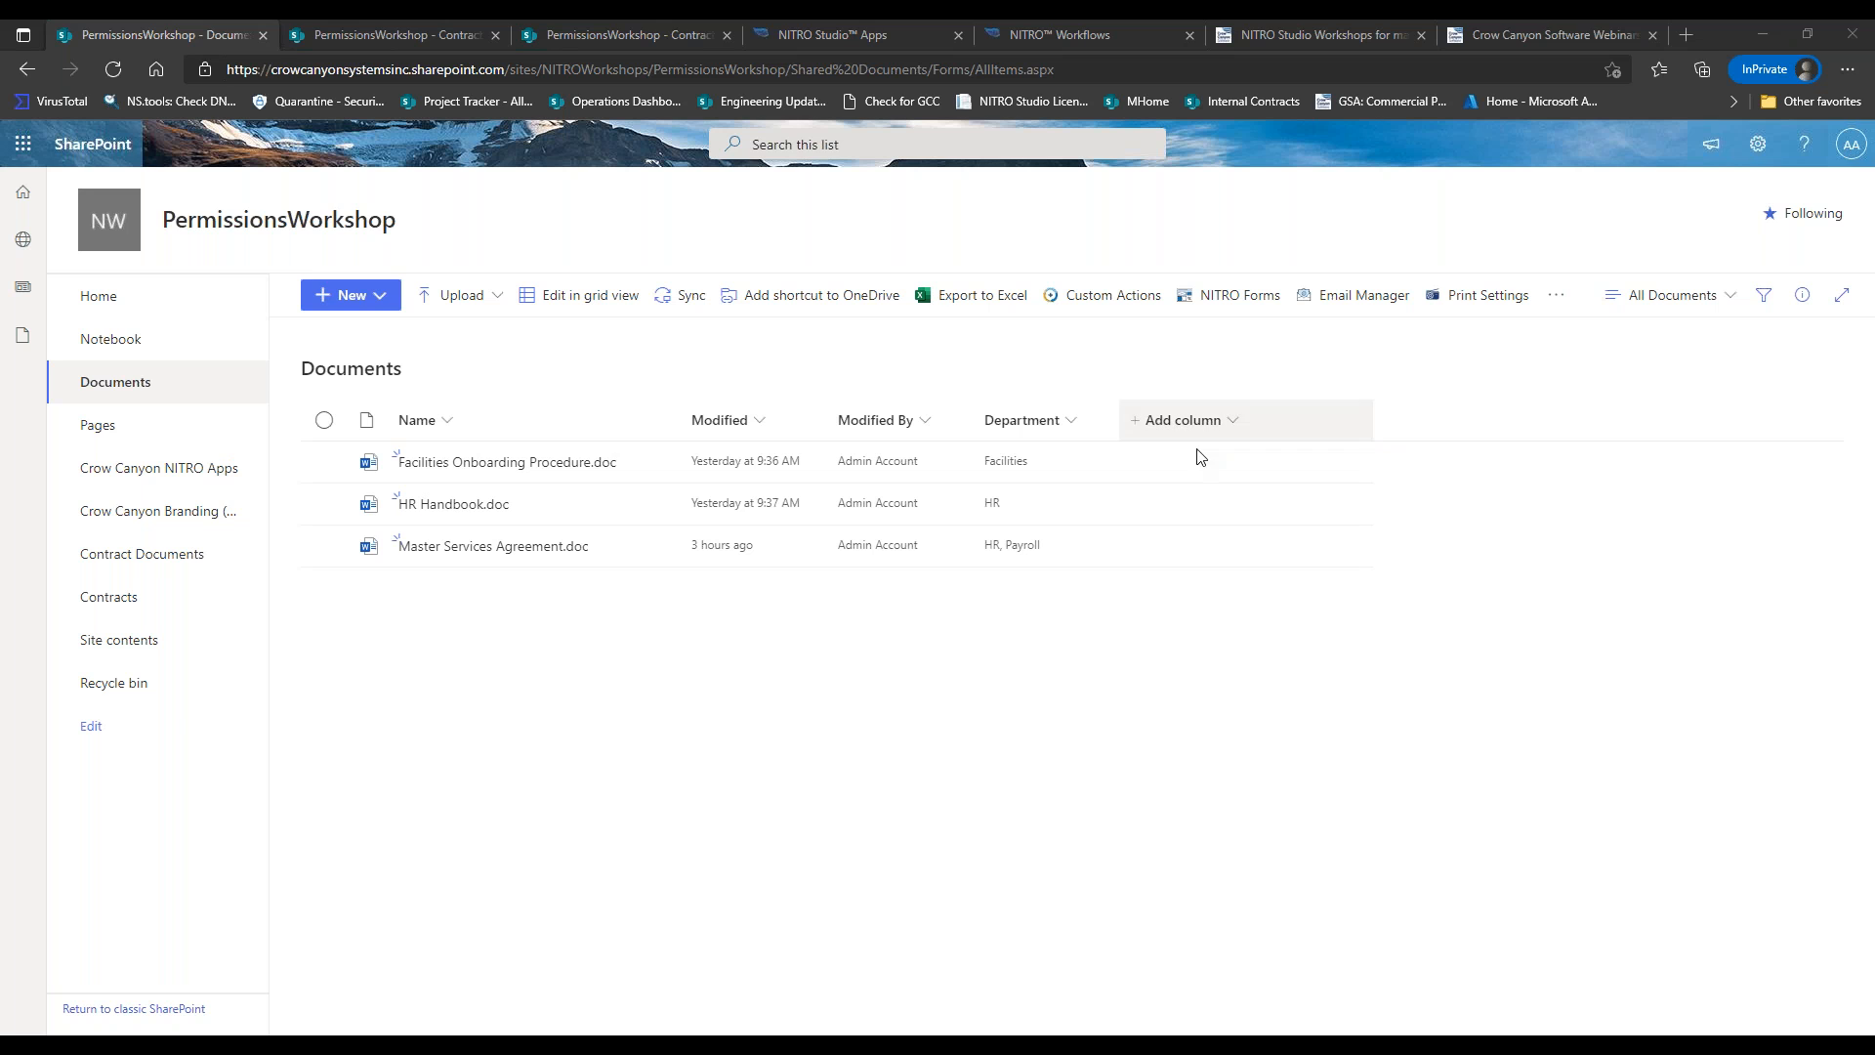
Open the actions menu for Facilities Onboarding Procedure.doc in the Documents library.
mouse_move(660, 466)
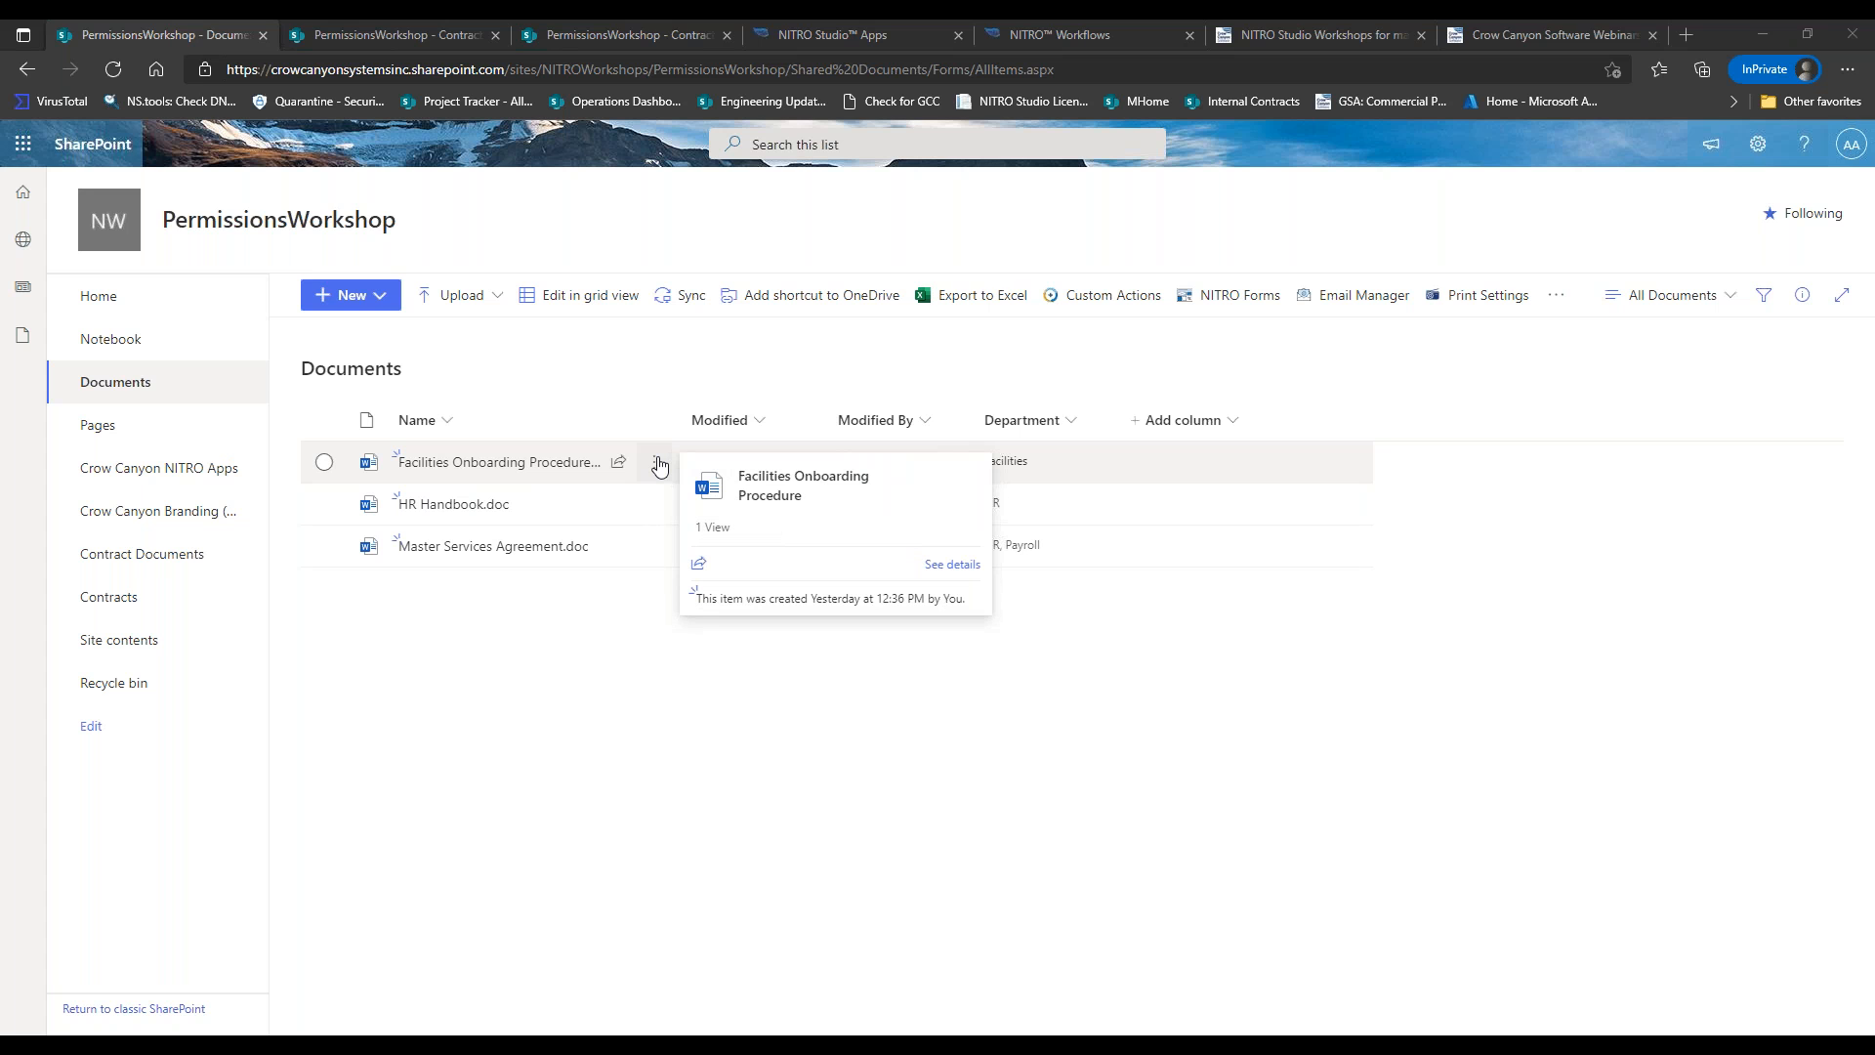
click(659, 465)
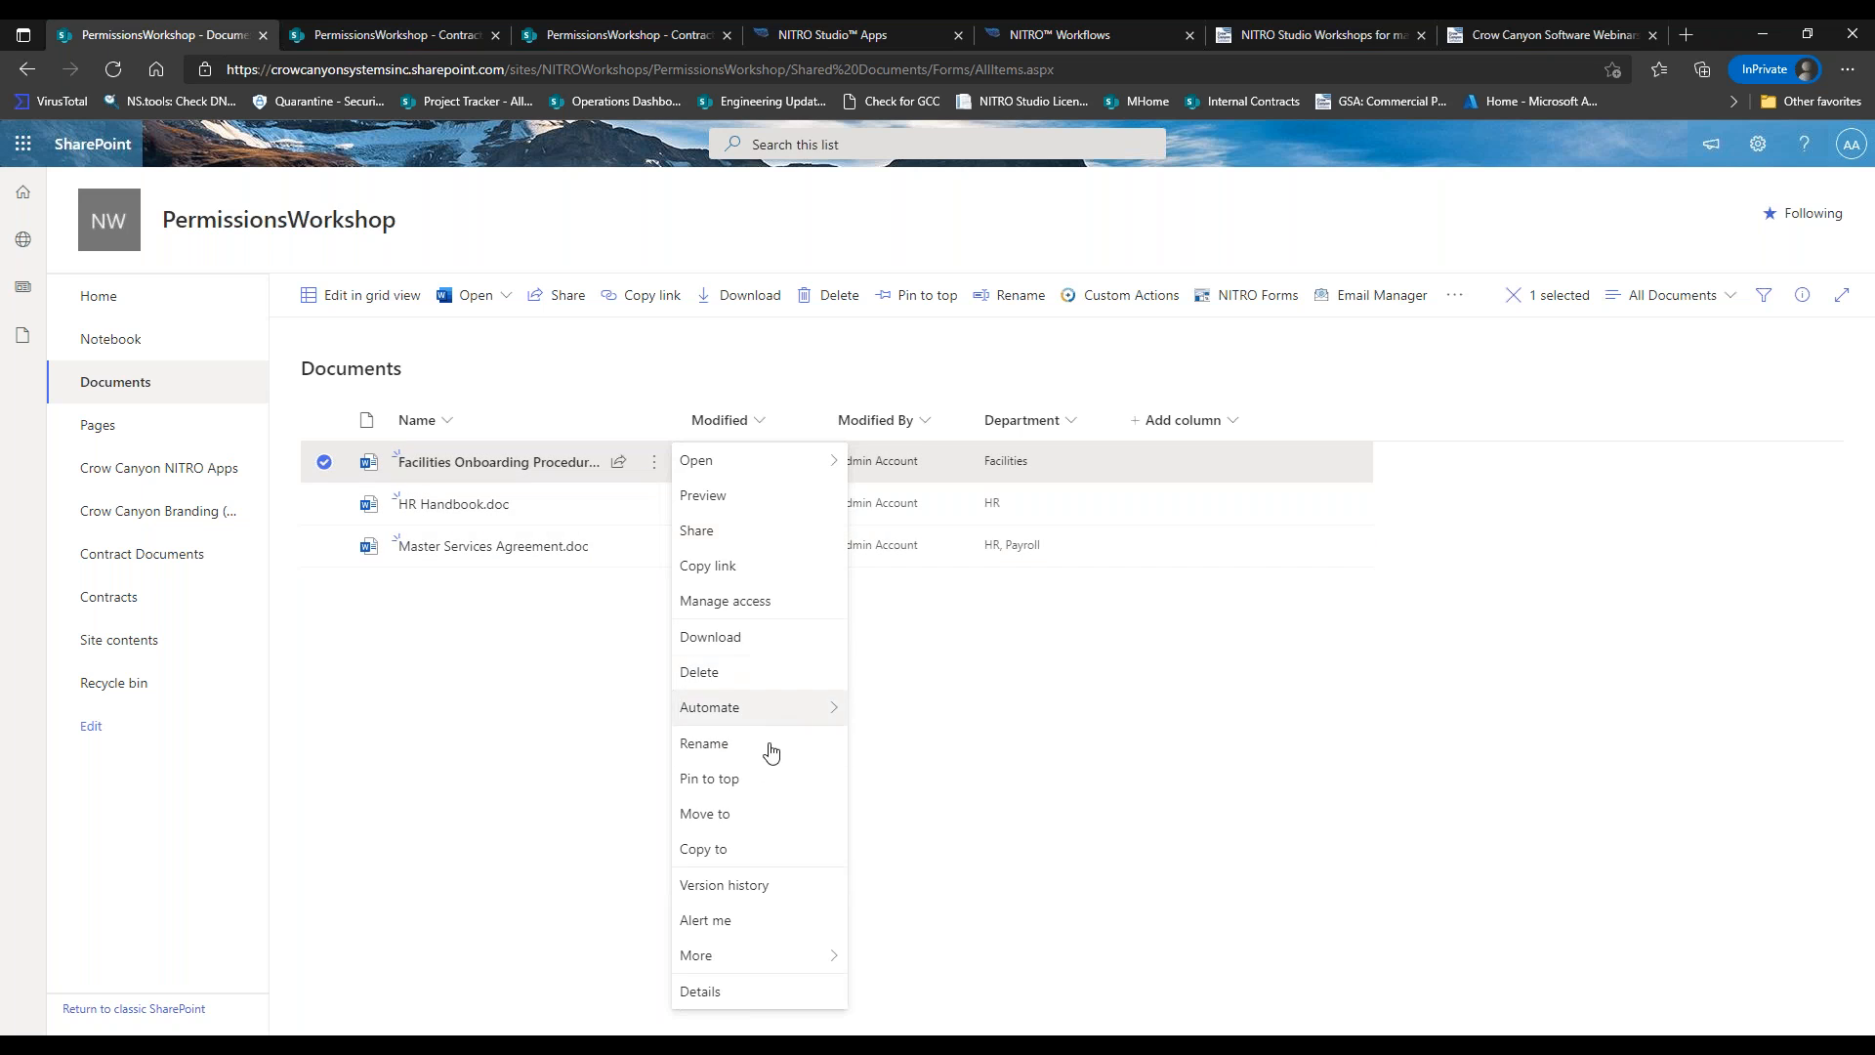
Open Manage access for Facilities Onboarding Procedure.doc and go to its Advanced permissions page.
click(739, 602)
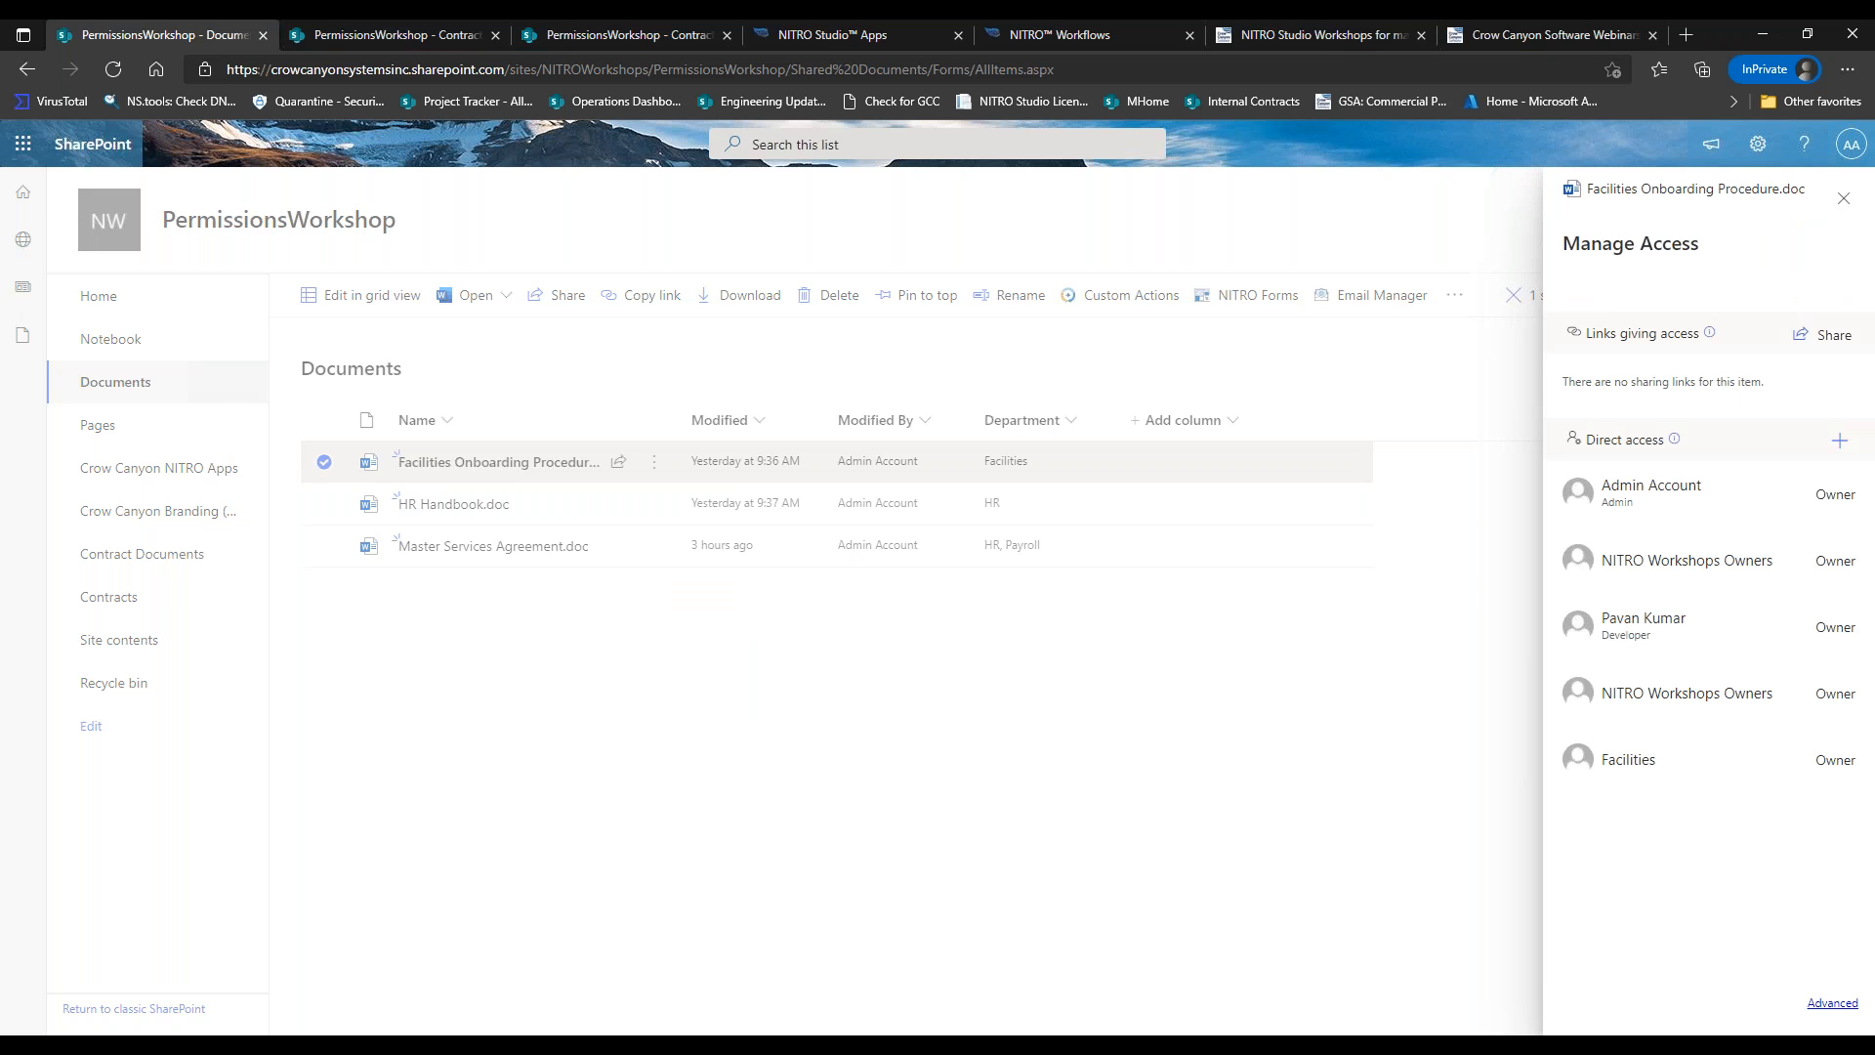
click(1829, 1005)
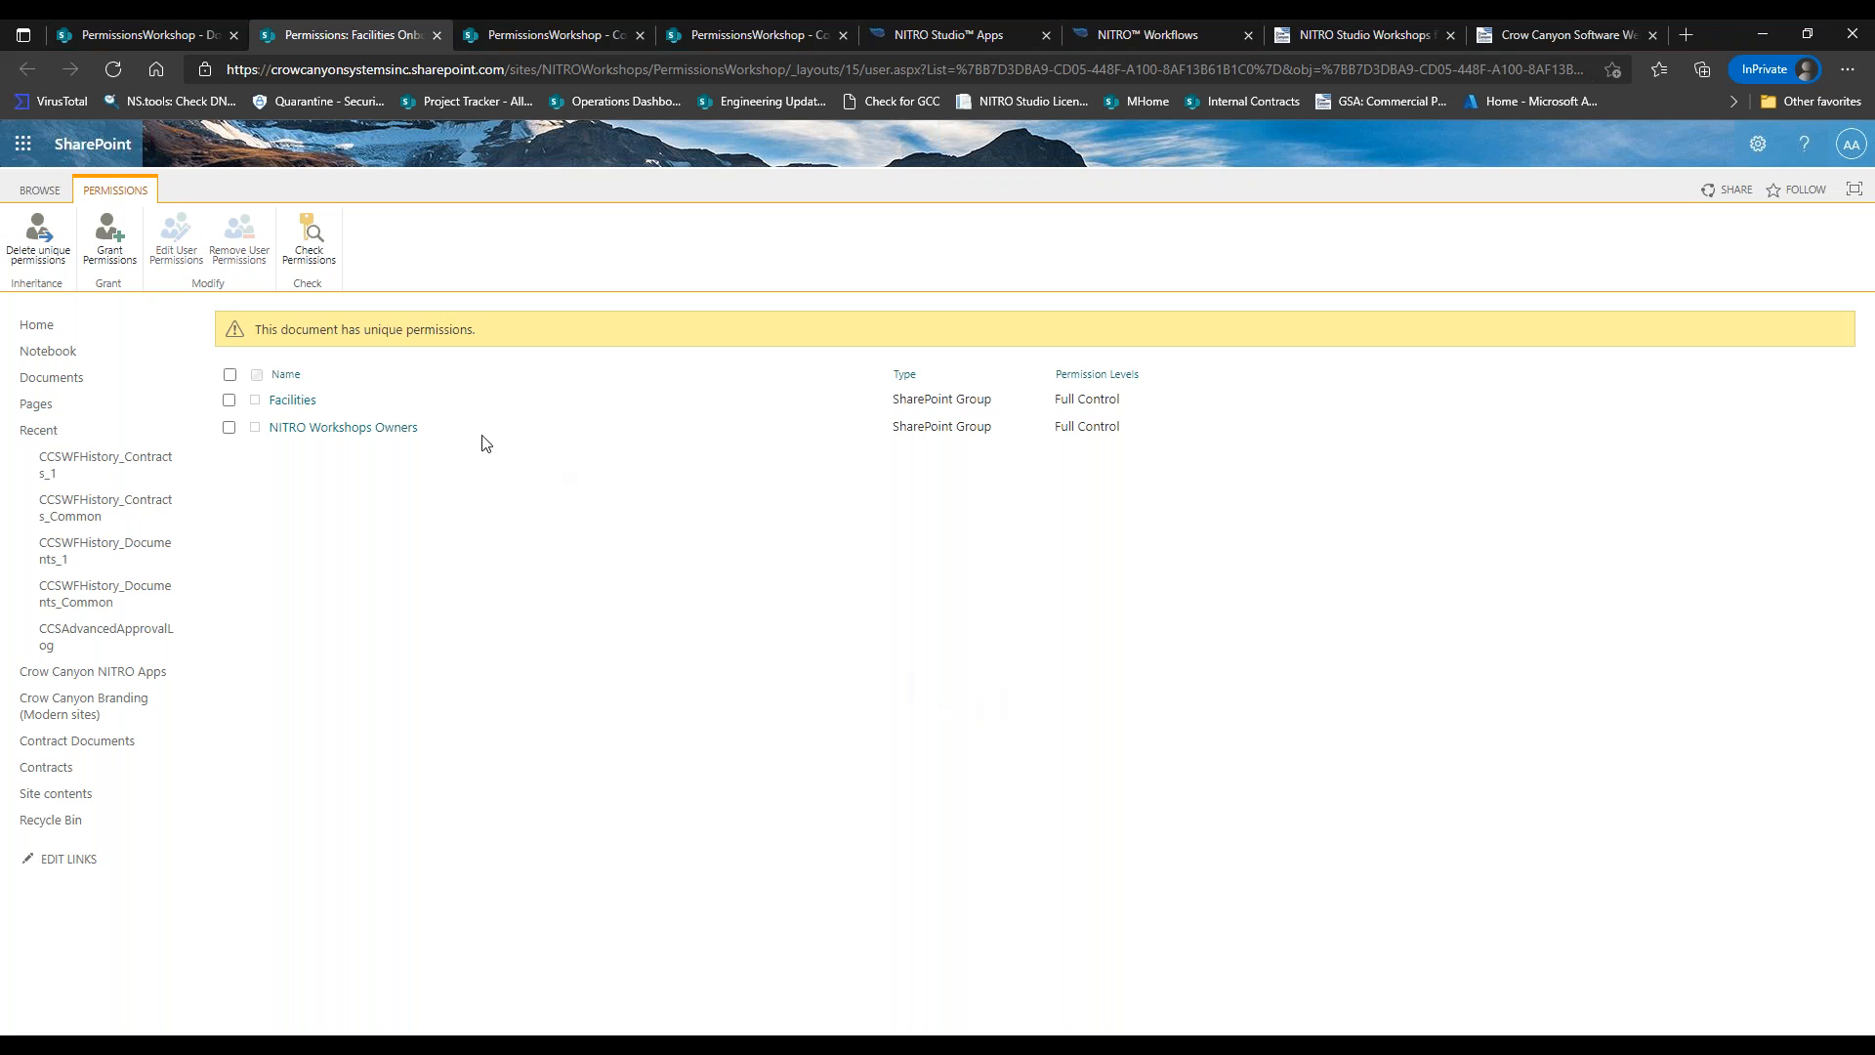
click(106, 260)
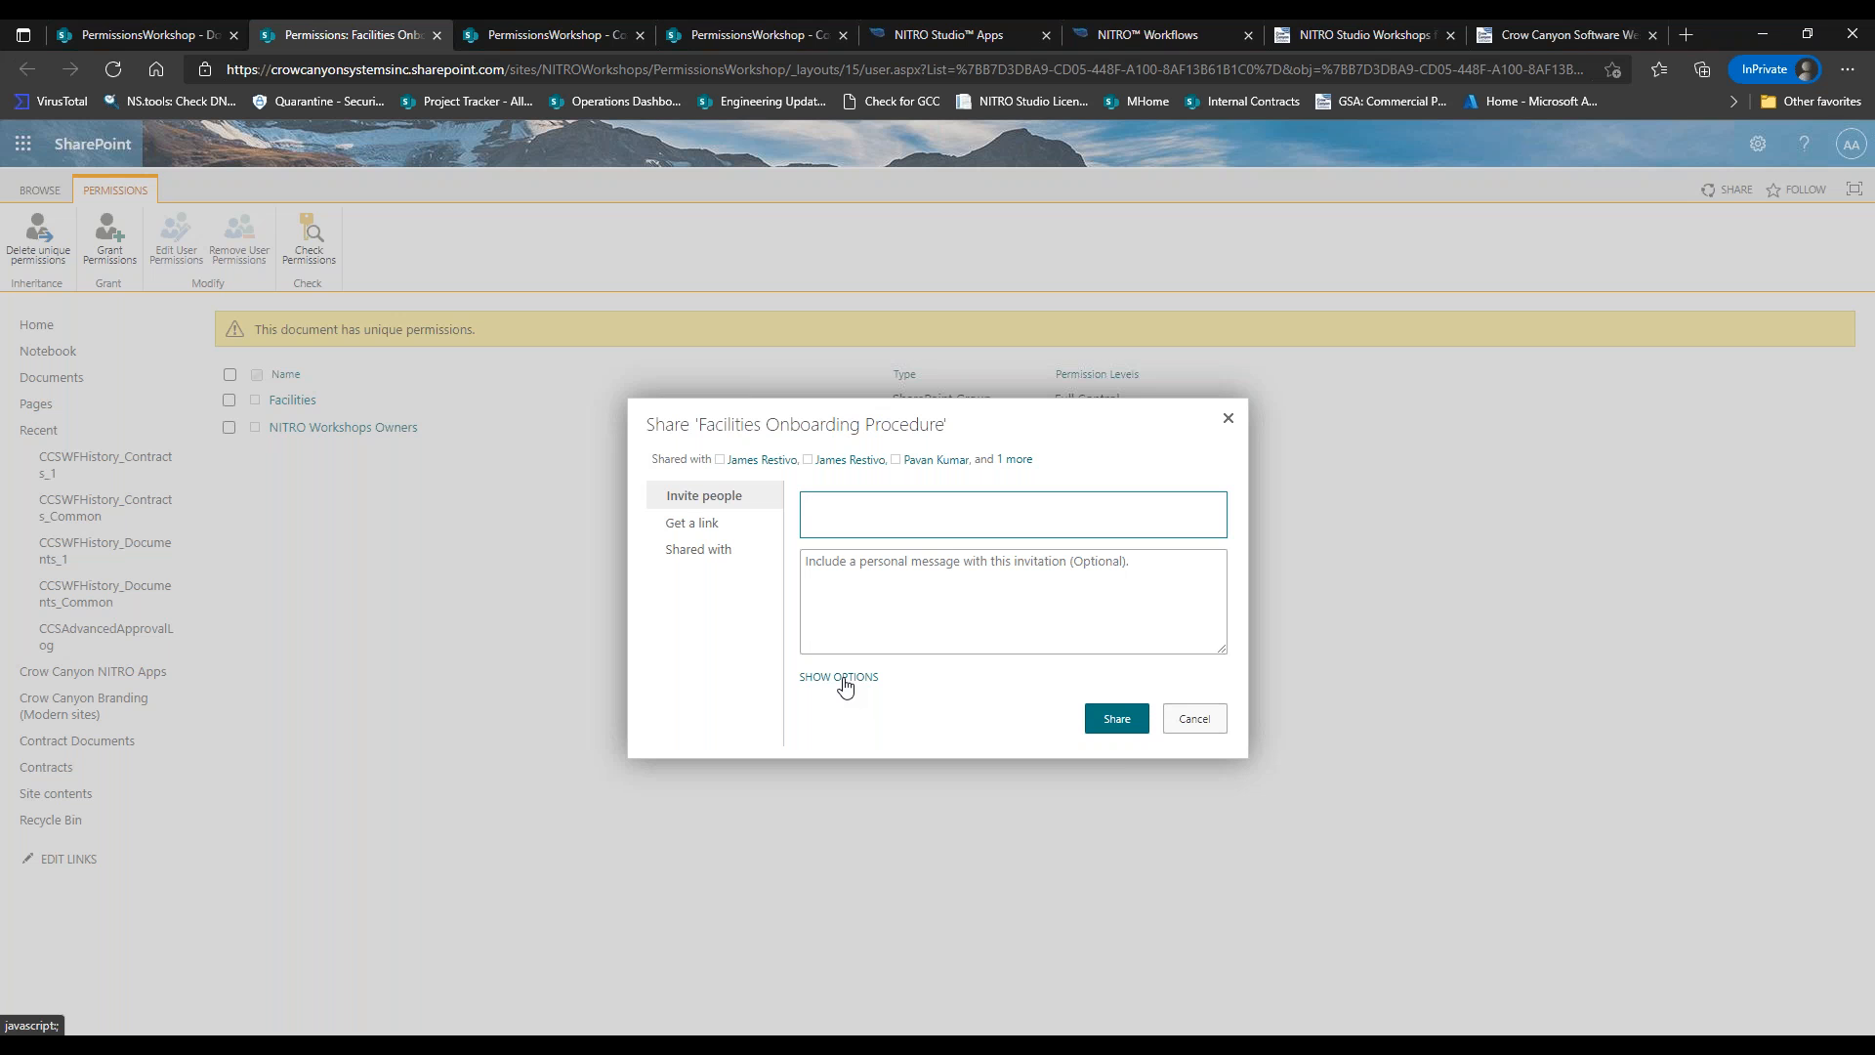
click(1187, 711)
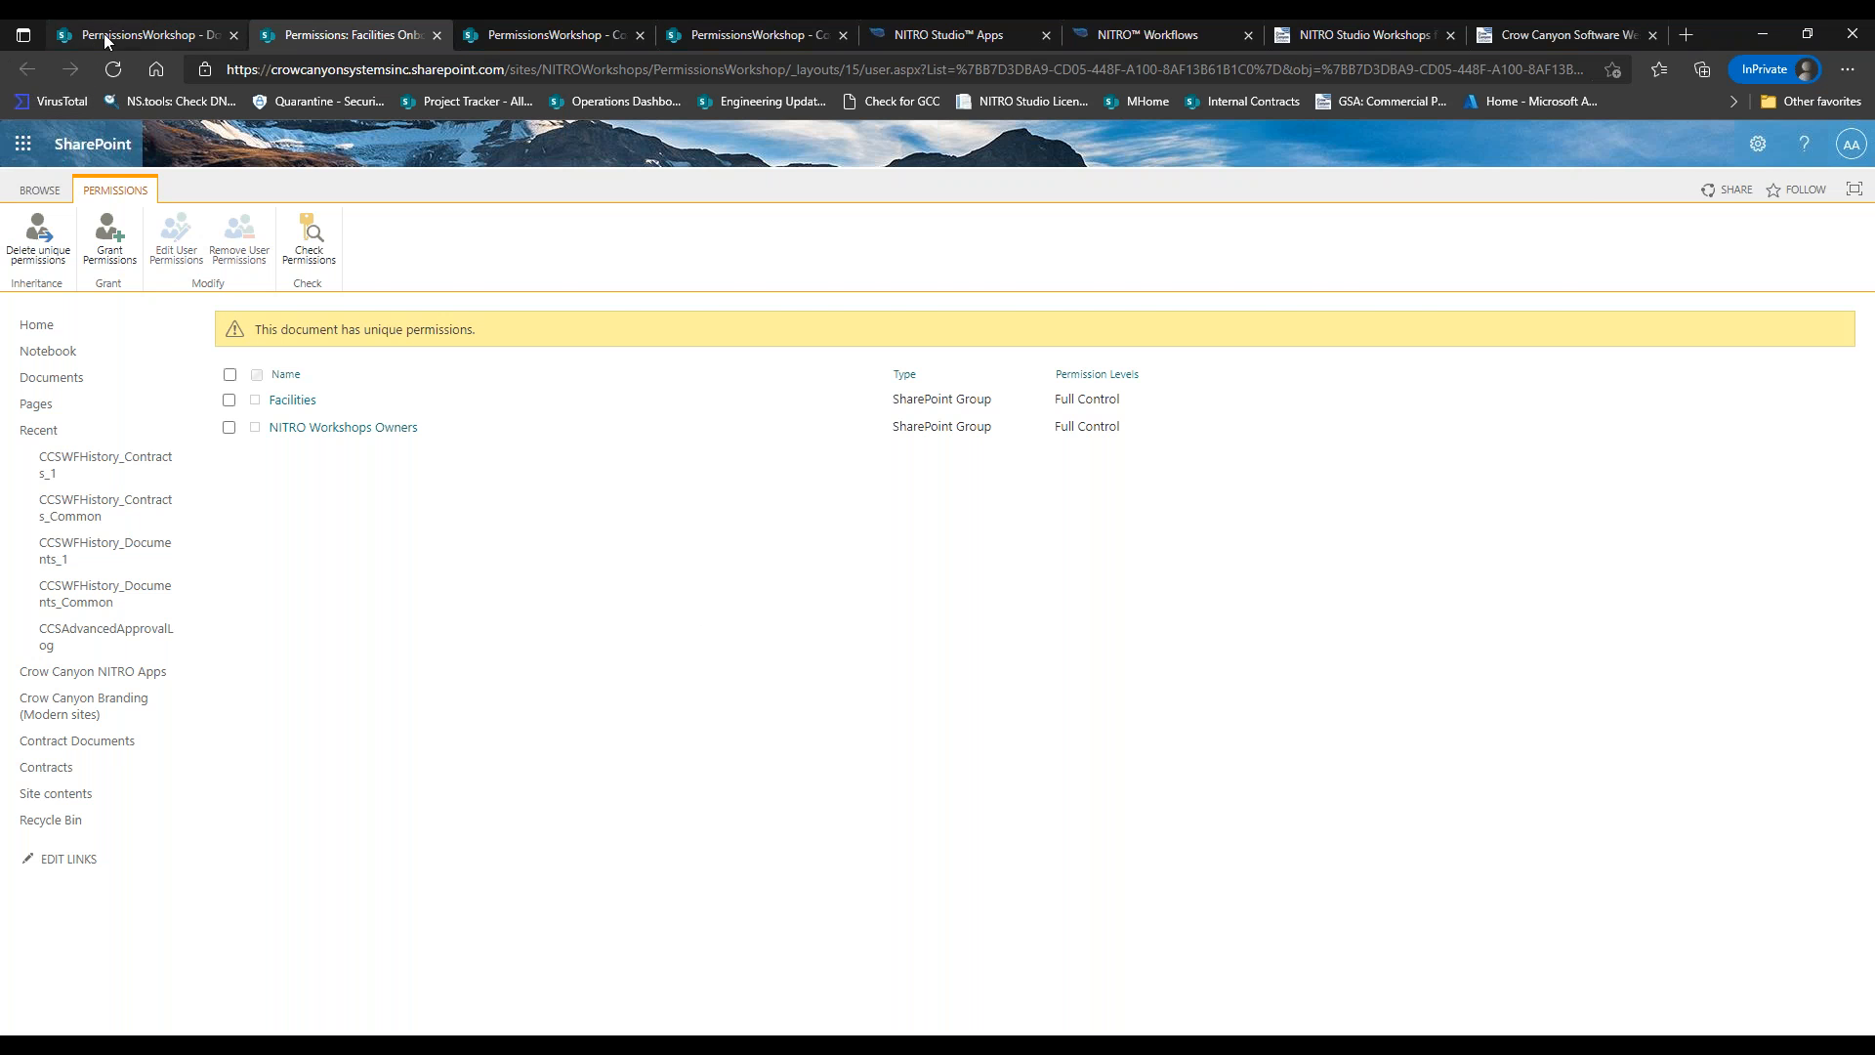
click(148, 37)
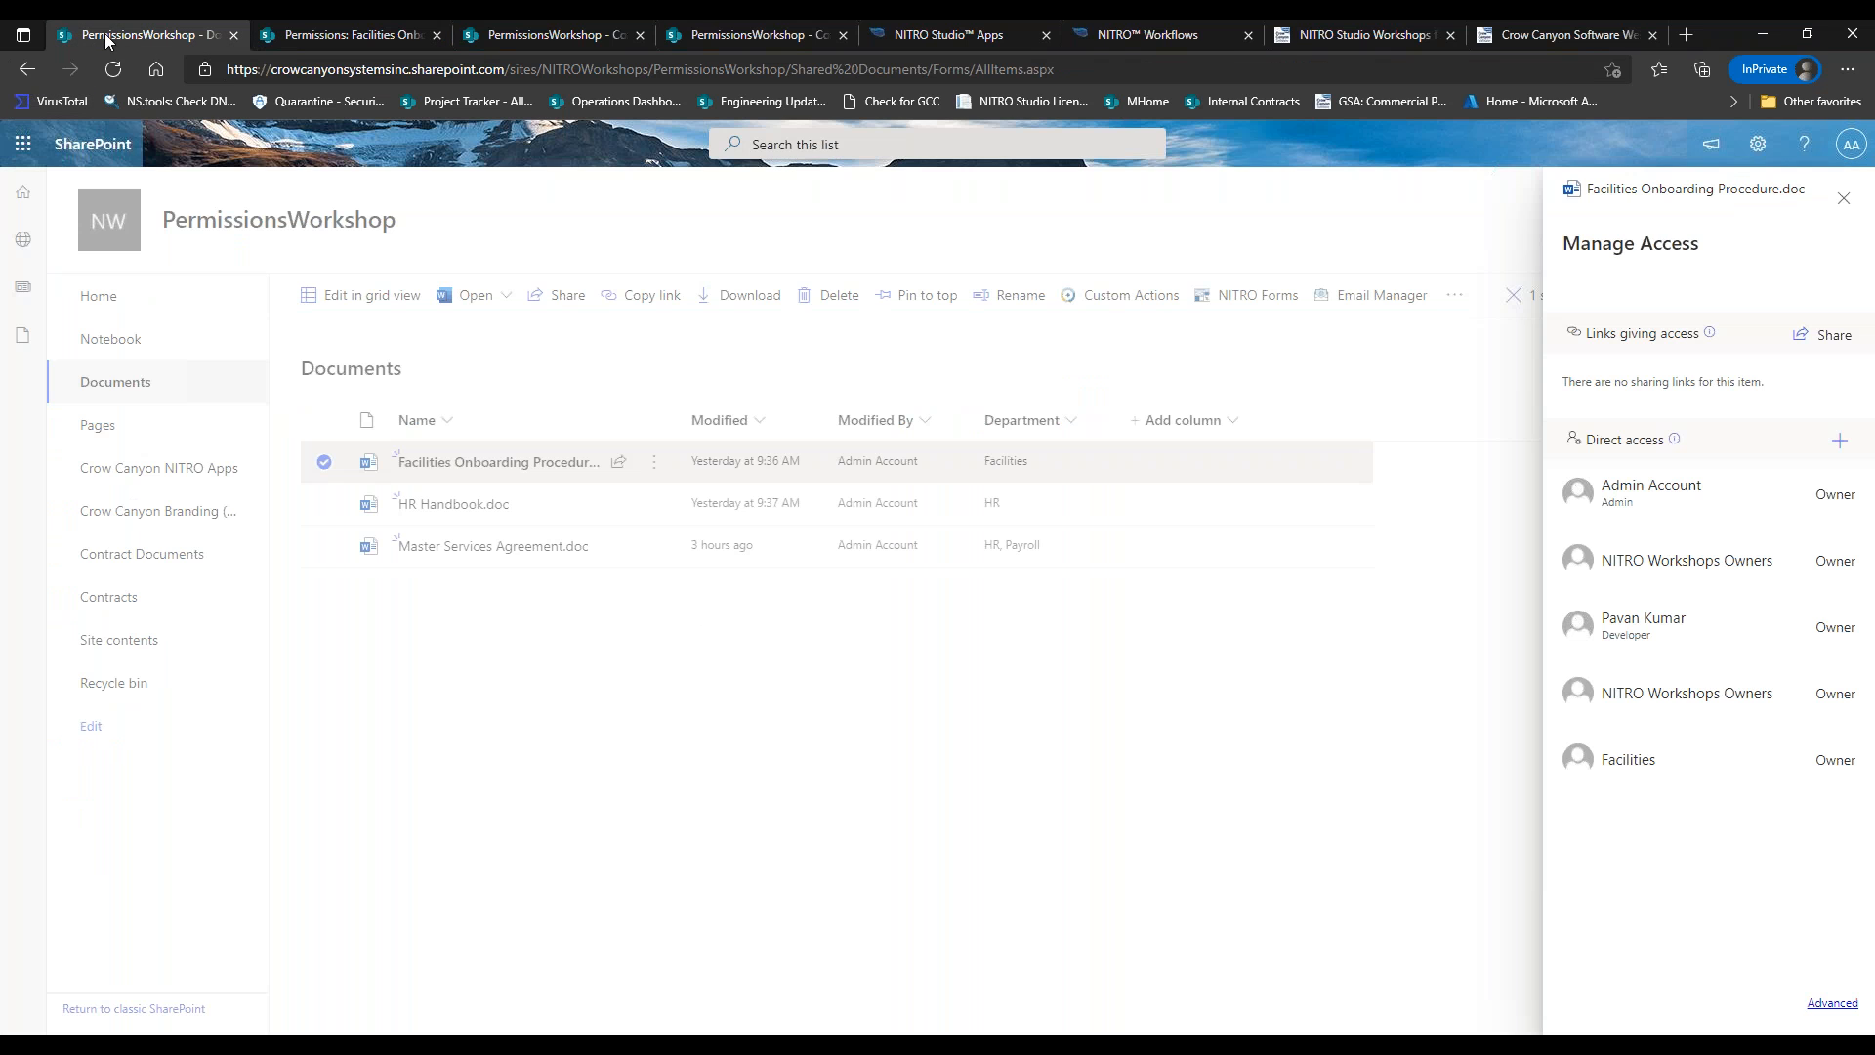
Close the Manage Access panel for Facilities Onboarding Procedure.doc.
click(1843, 198)
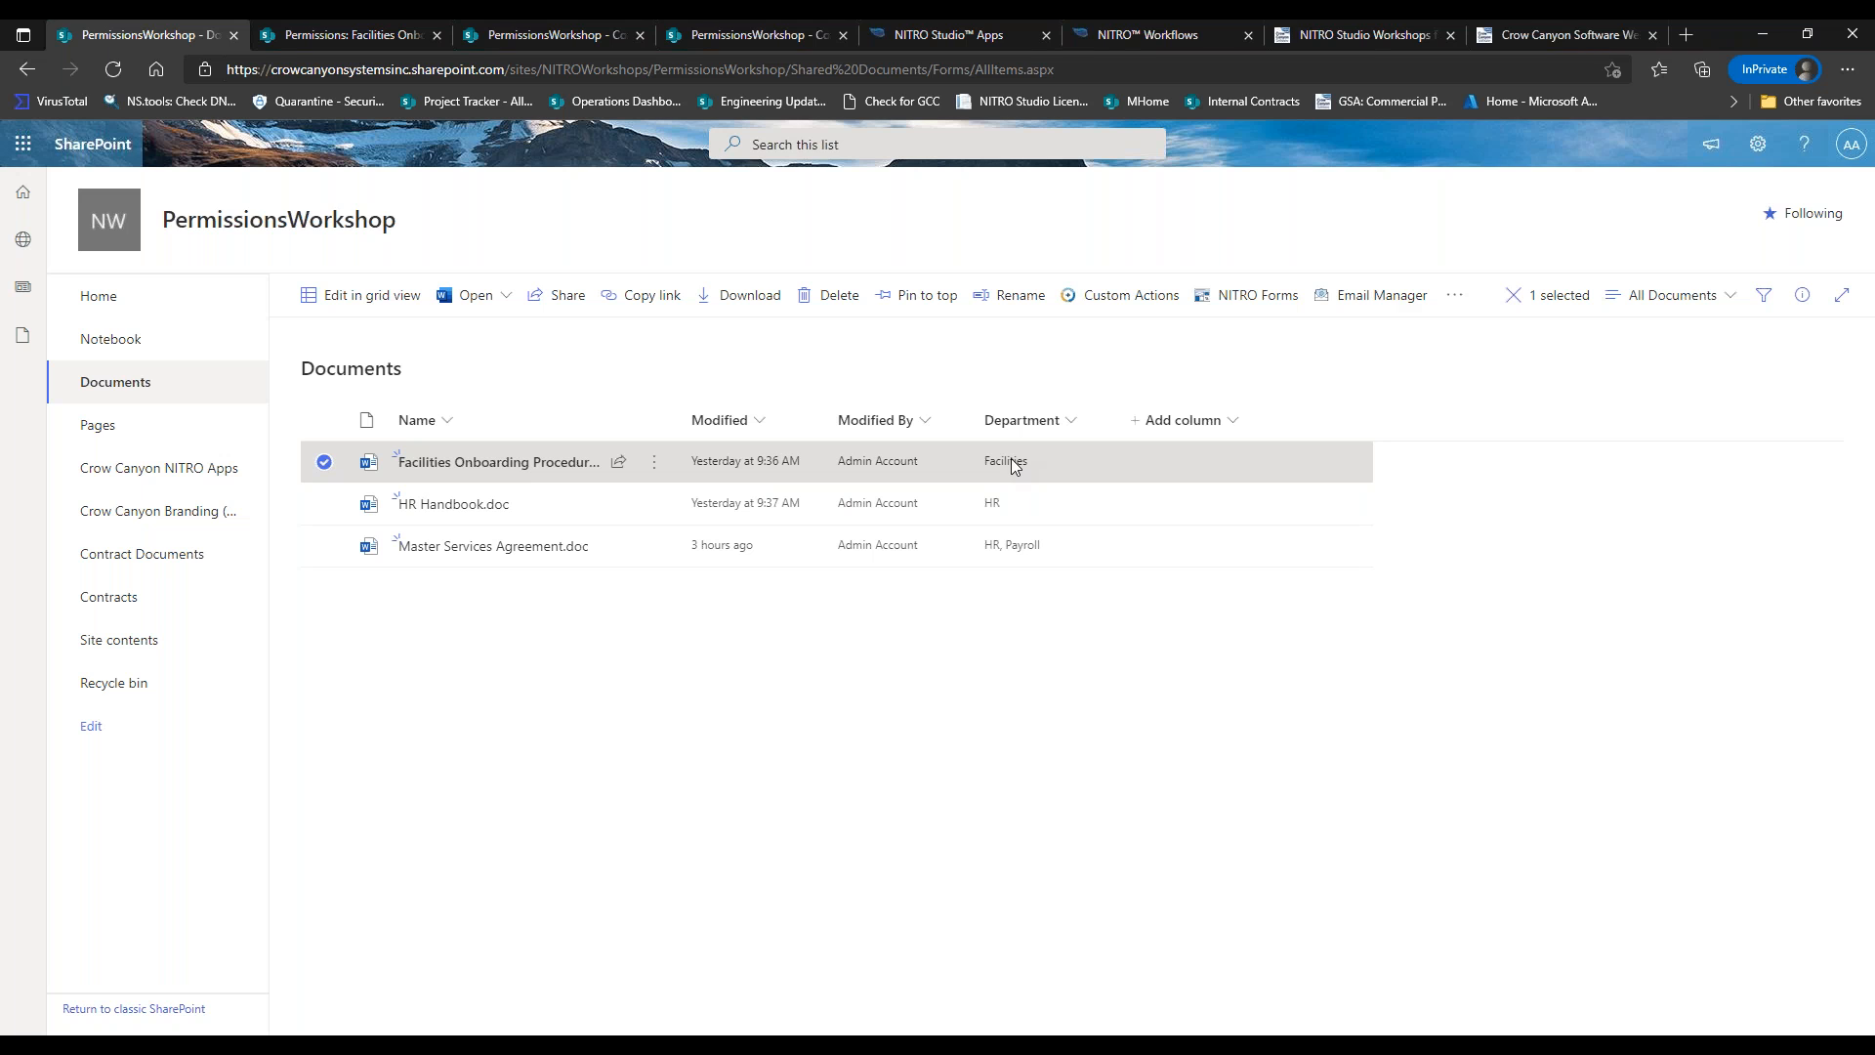
Switch to NITRO Workflows and edit the Set Document Permissions workflow.
mouse_move(475, 476)
click(1129, 37)
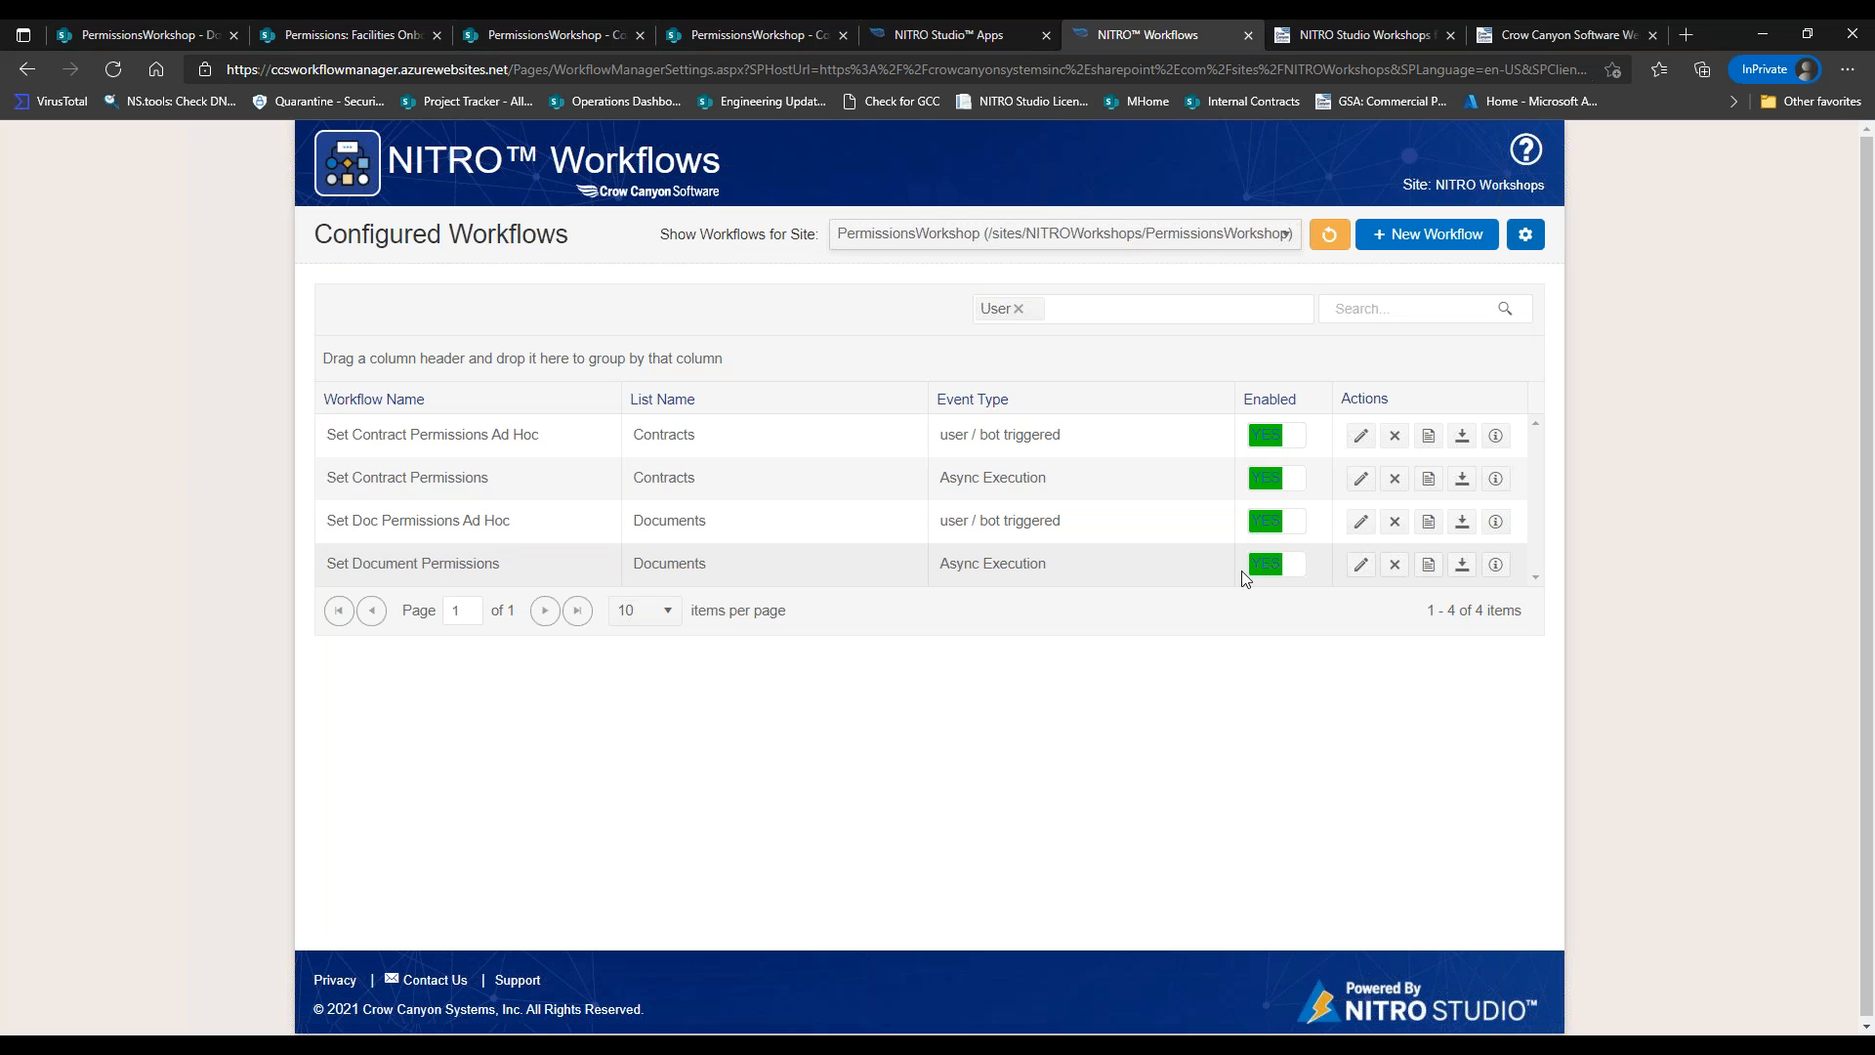
click(1361, 563)
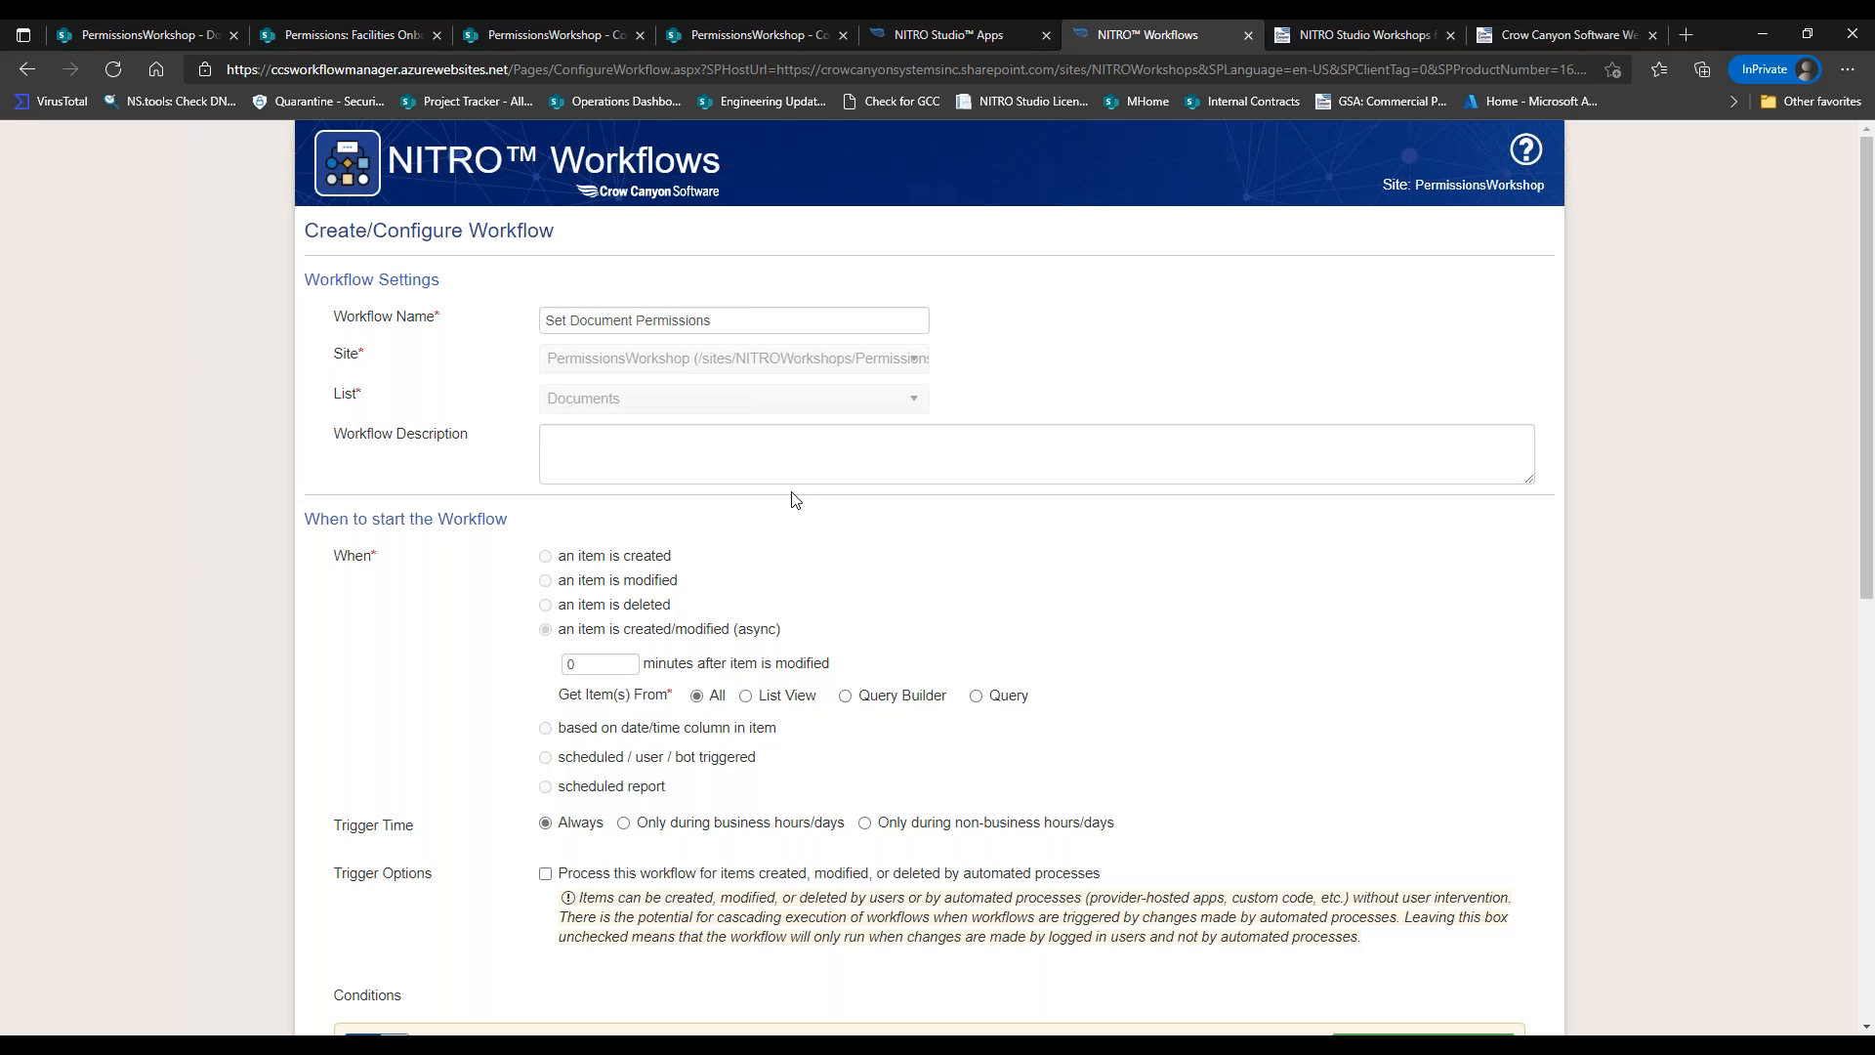
drag(330, 396, 365, 392)
drag(1866, 455, 1867, 571)
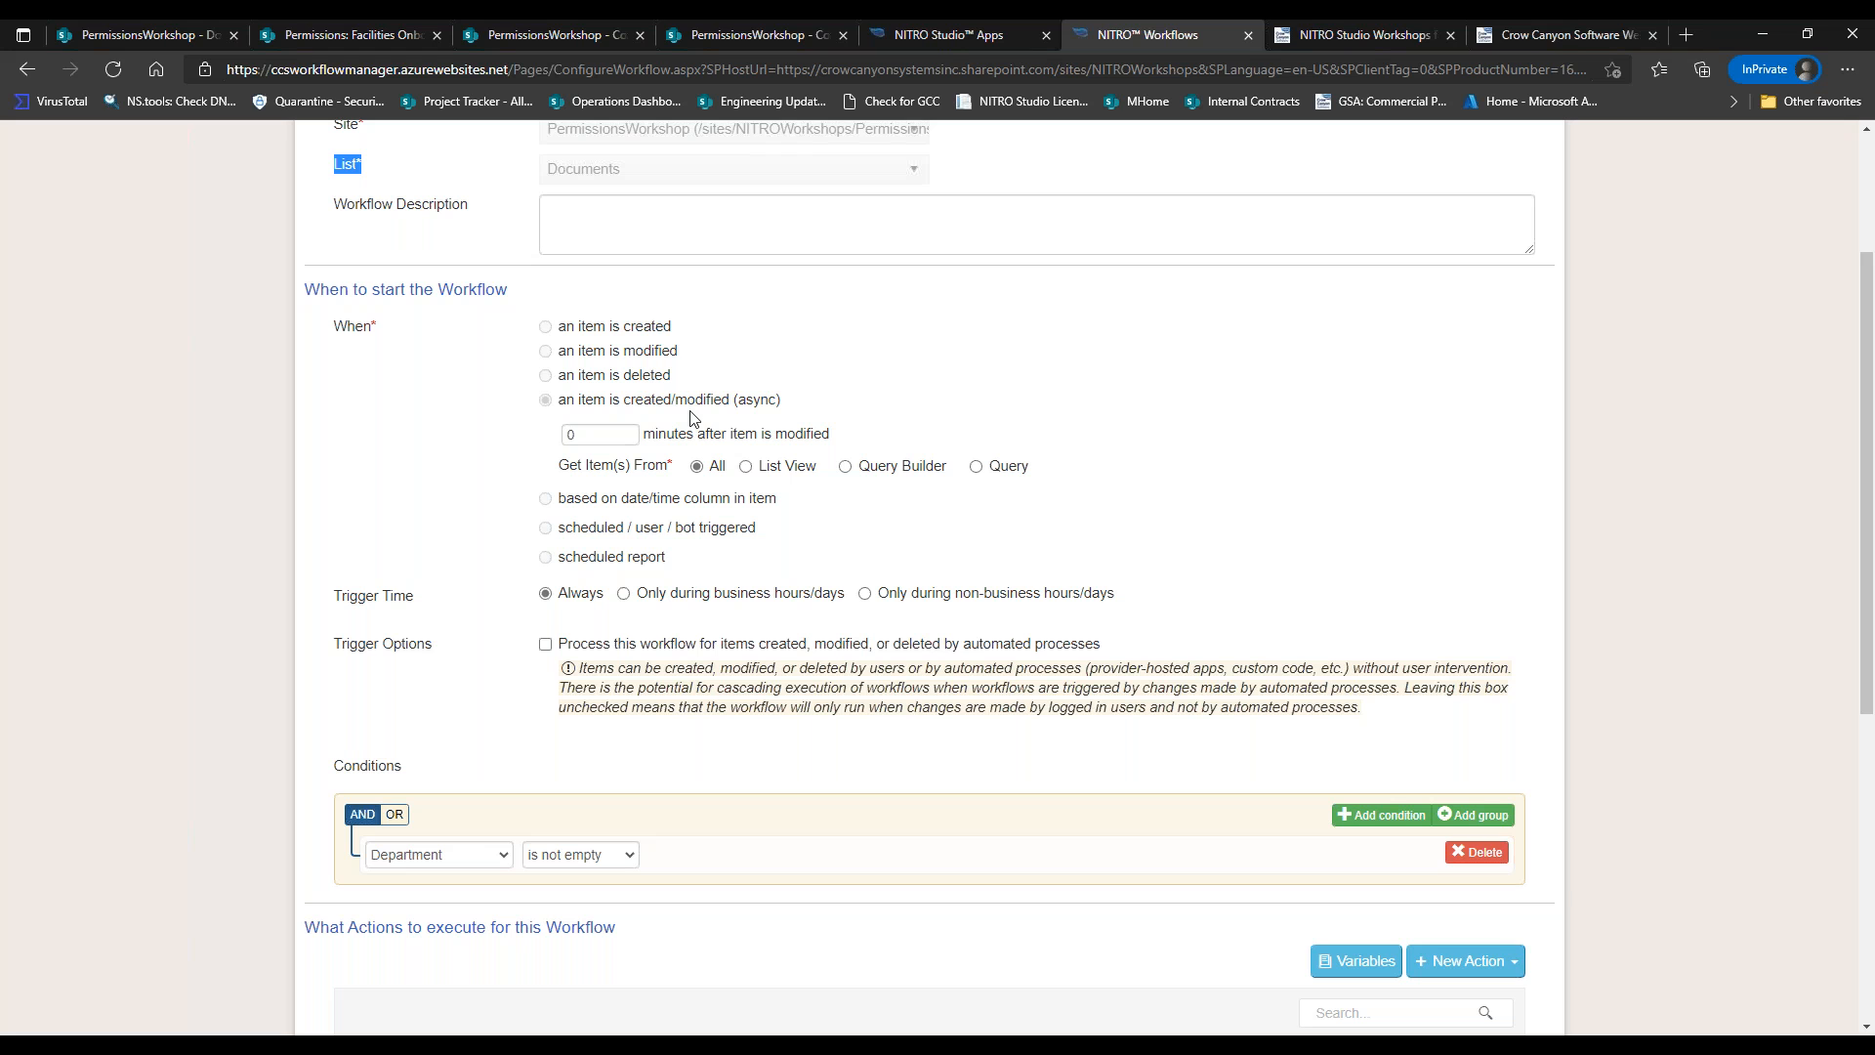
scroll(1861, 469, down, 3)
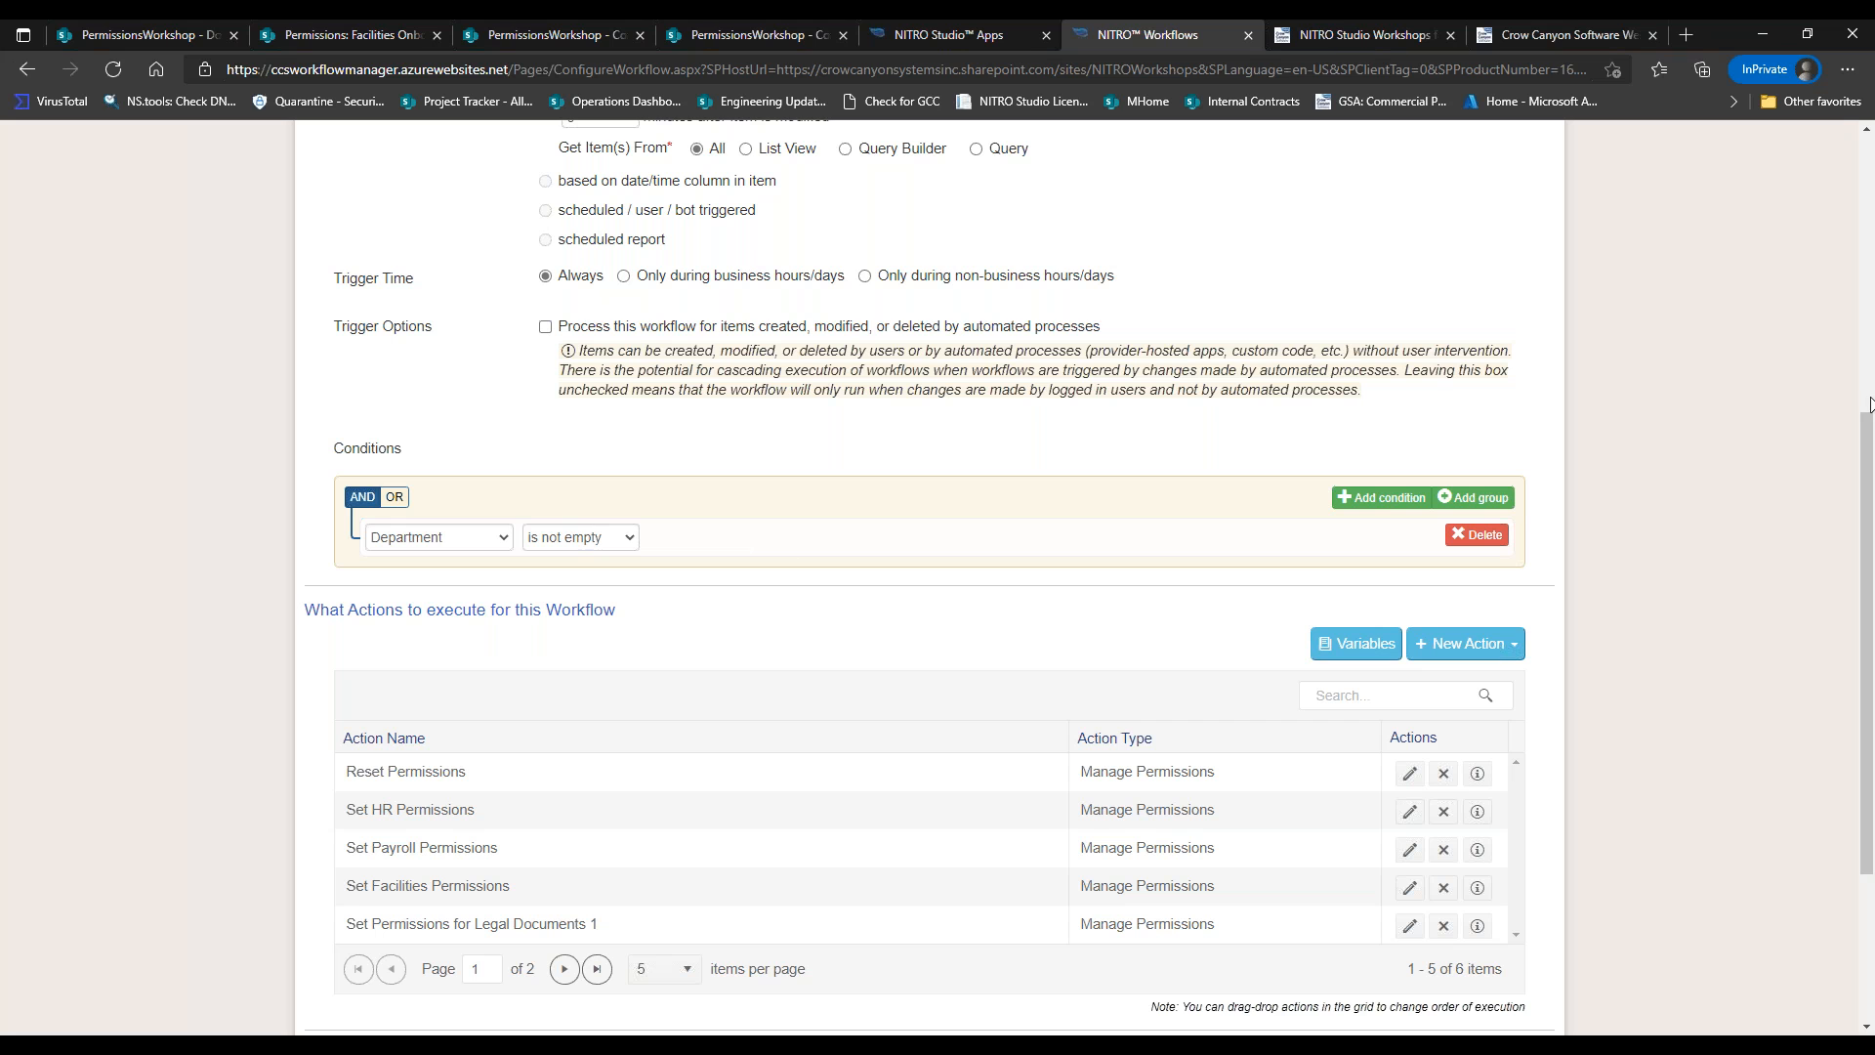
drag(1869, 435, 1869, 461)
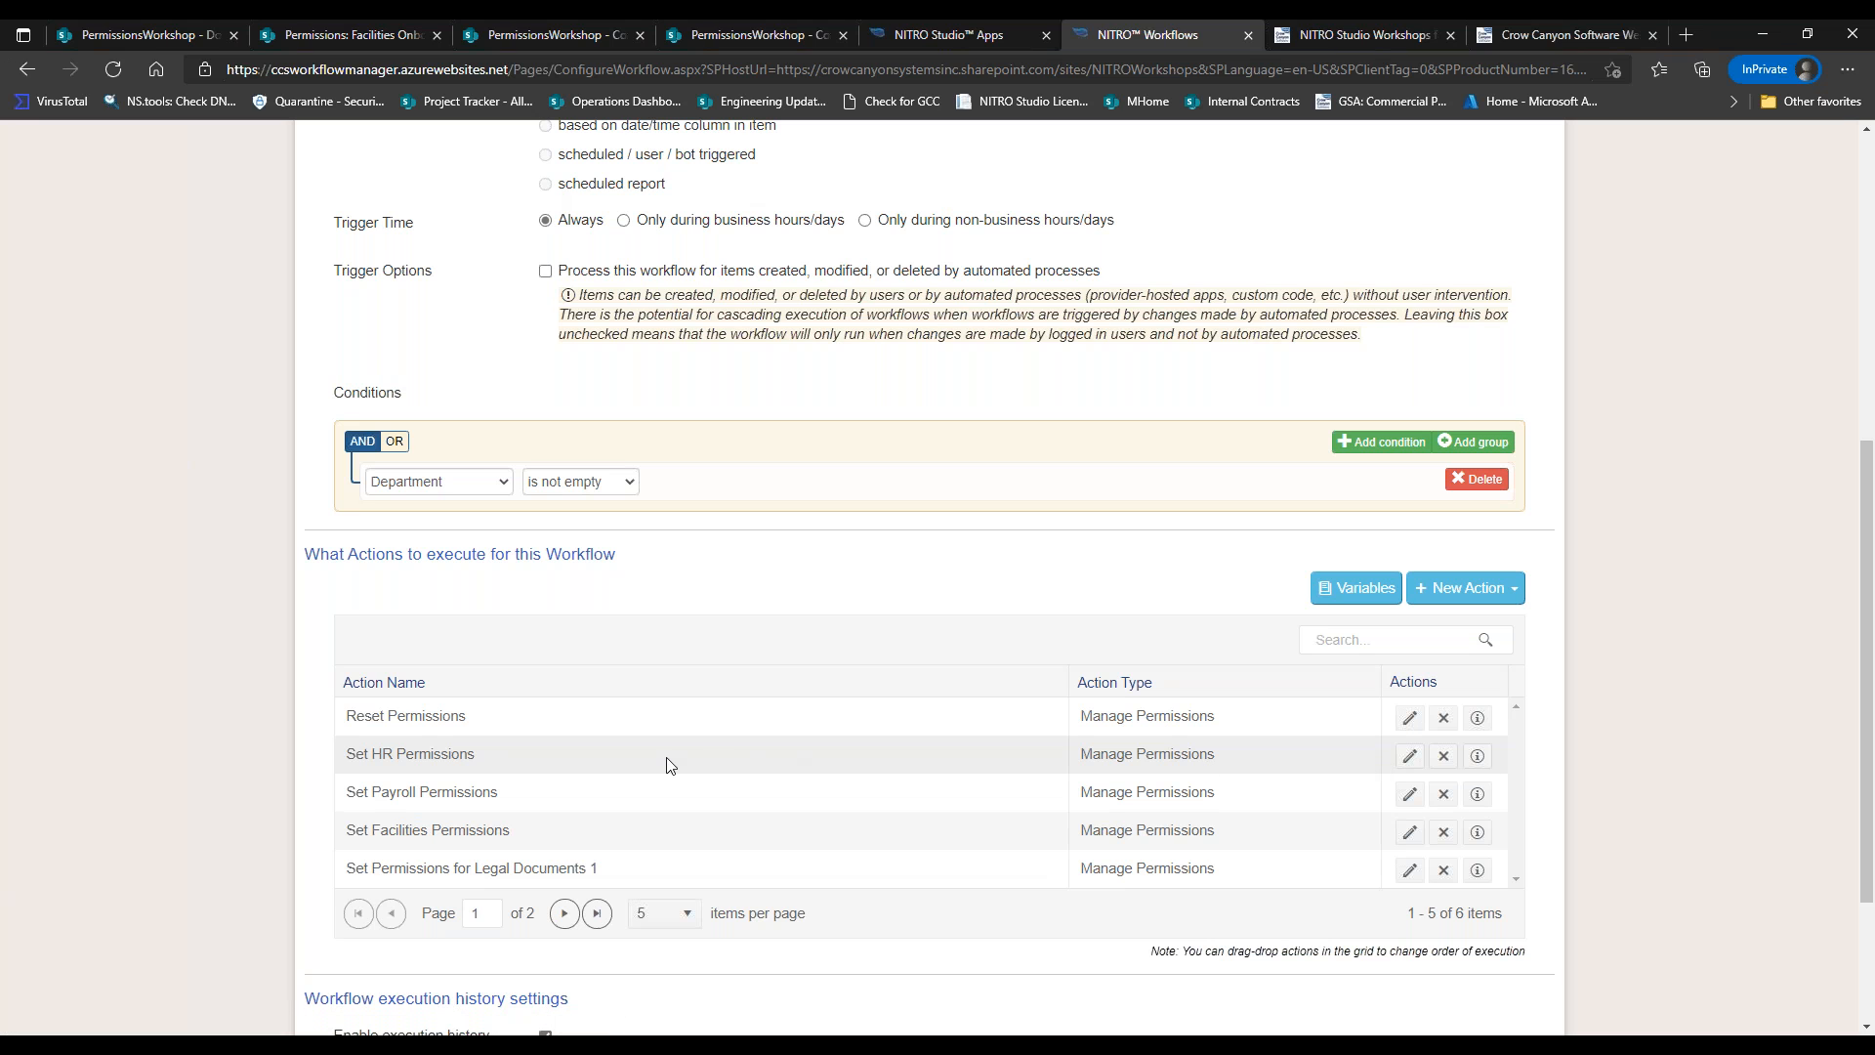
Open the Manage Permissions Action Settings for the Set HR Permissions action.
click(1409, 756)
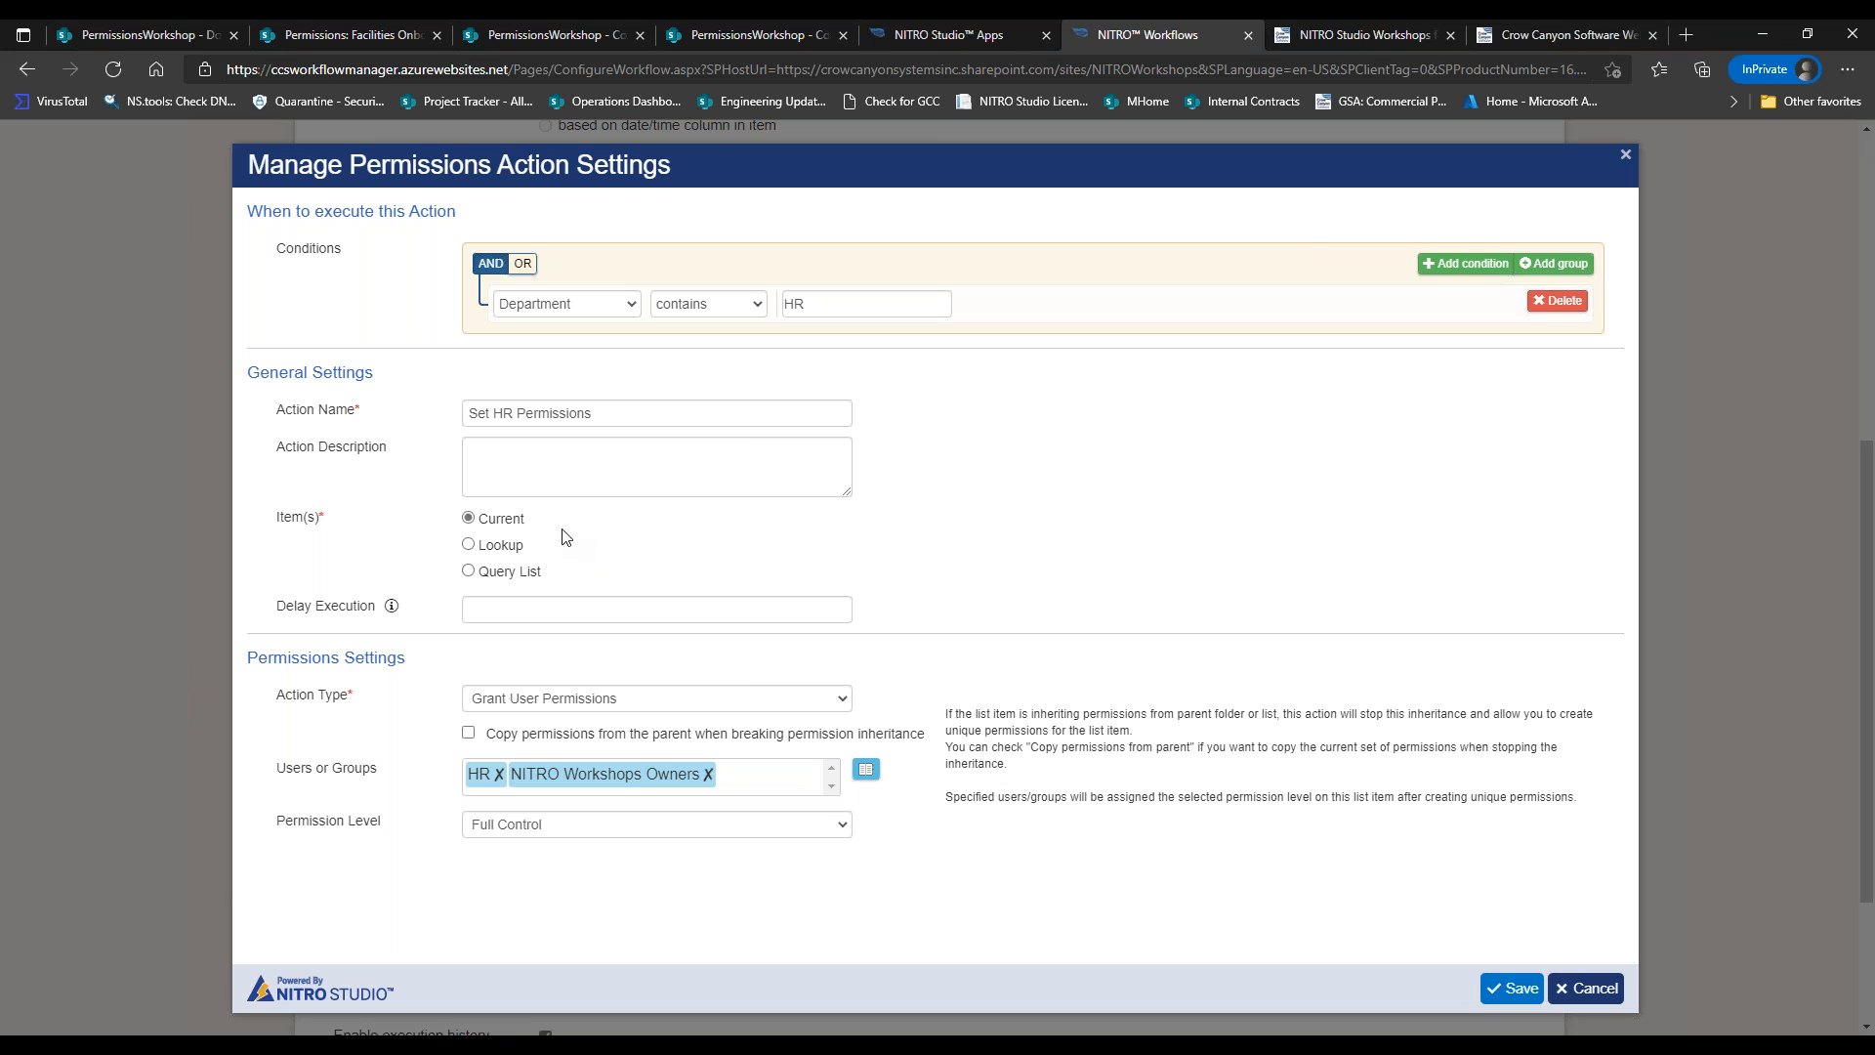
Leave parent permissions uncopied and keep Full Control as the HR action's permission level.
drag(525, 519, 489, 521)
click(988, 761)
click(467, 734)
click(469, 734)
click(797, 824)
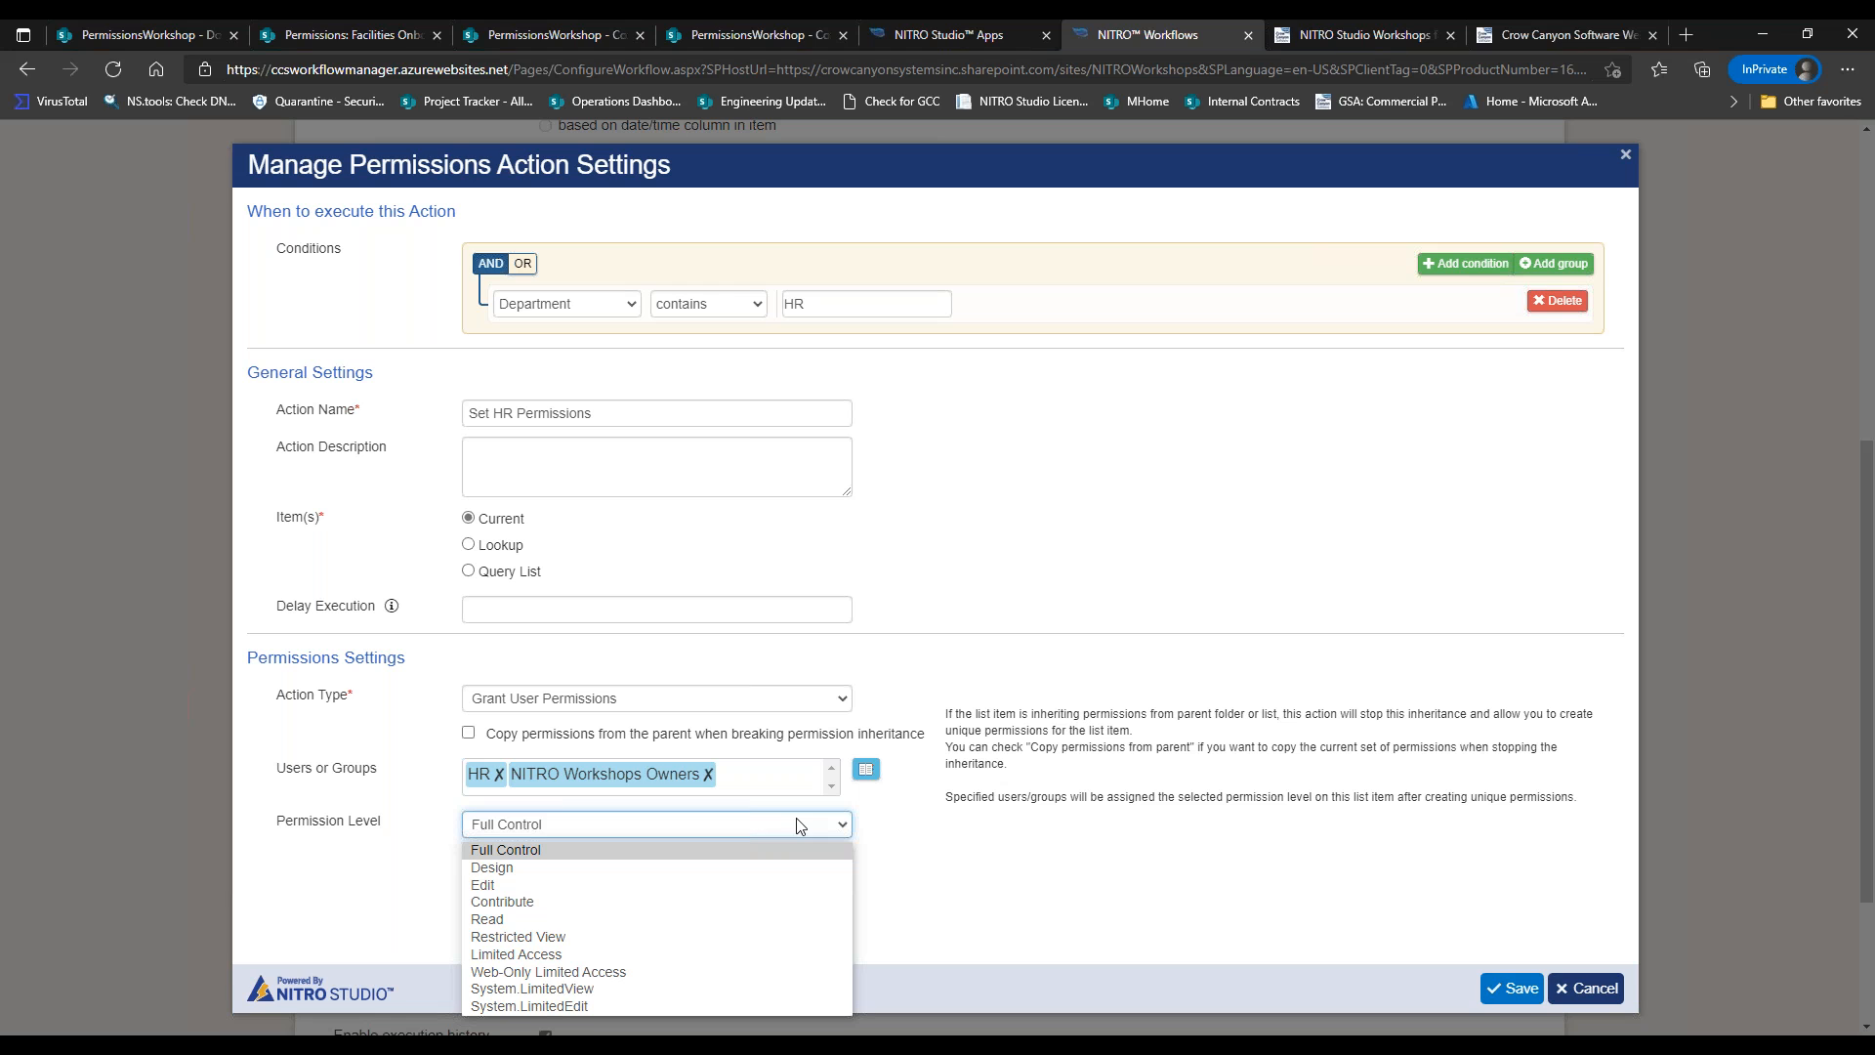
click(799, 825)
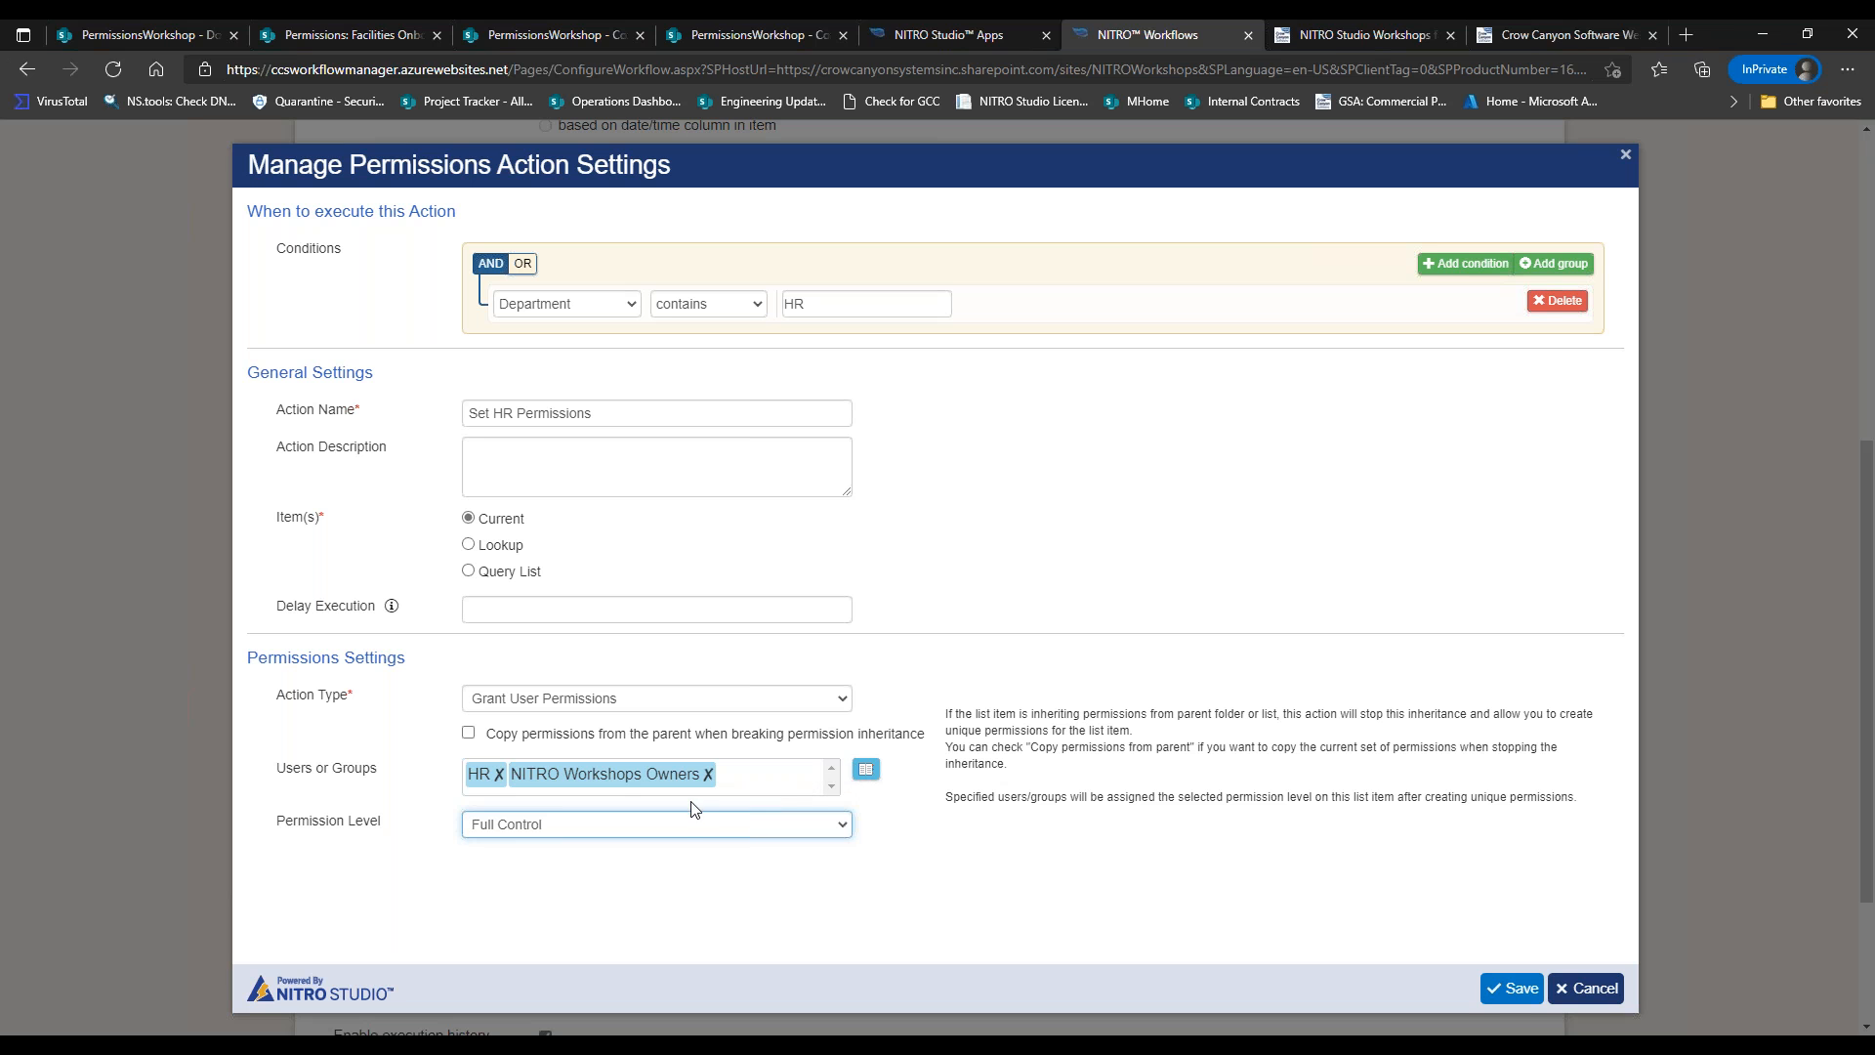
click(866, 773)
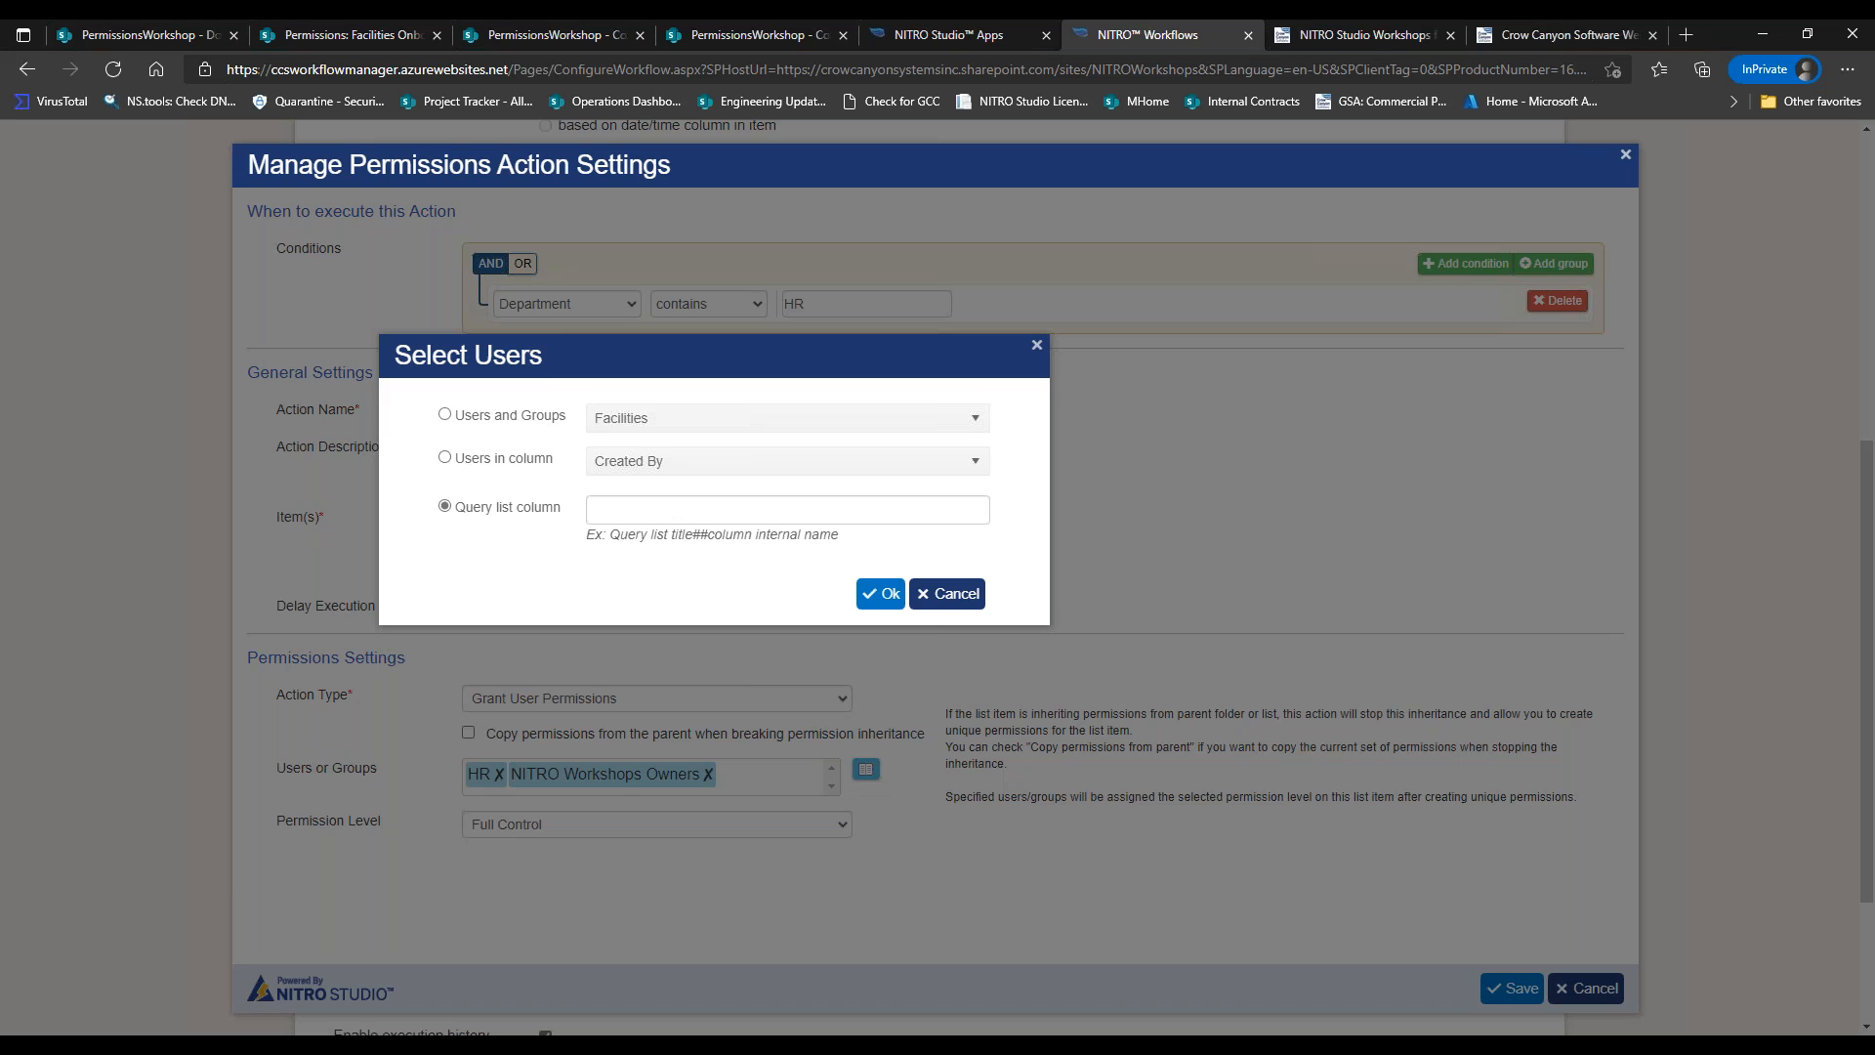
Remove HR and NITRO Workshops Owners from the action's recipients.
click(528, 418)
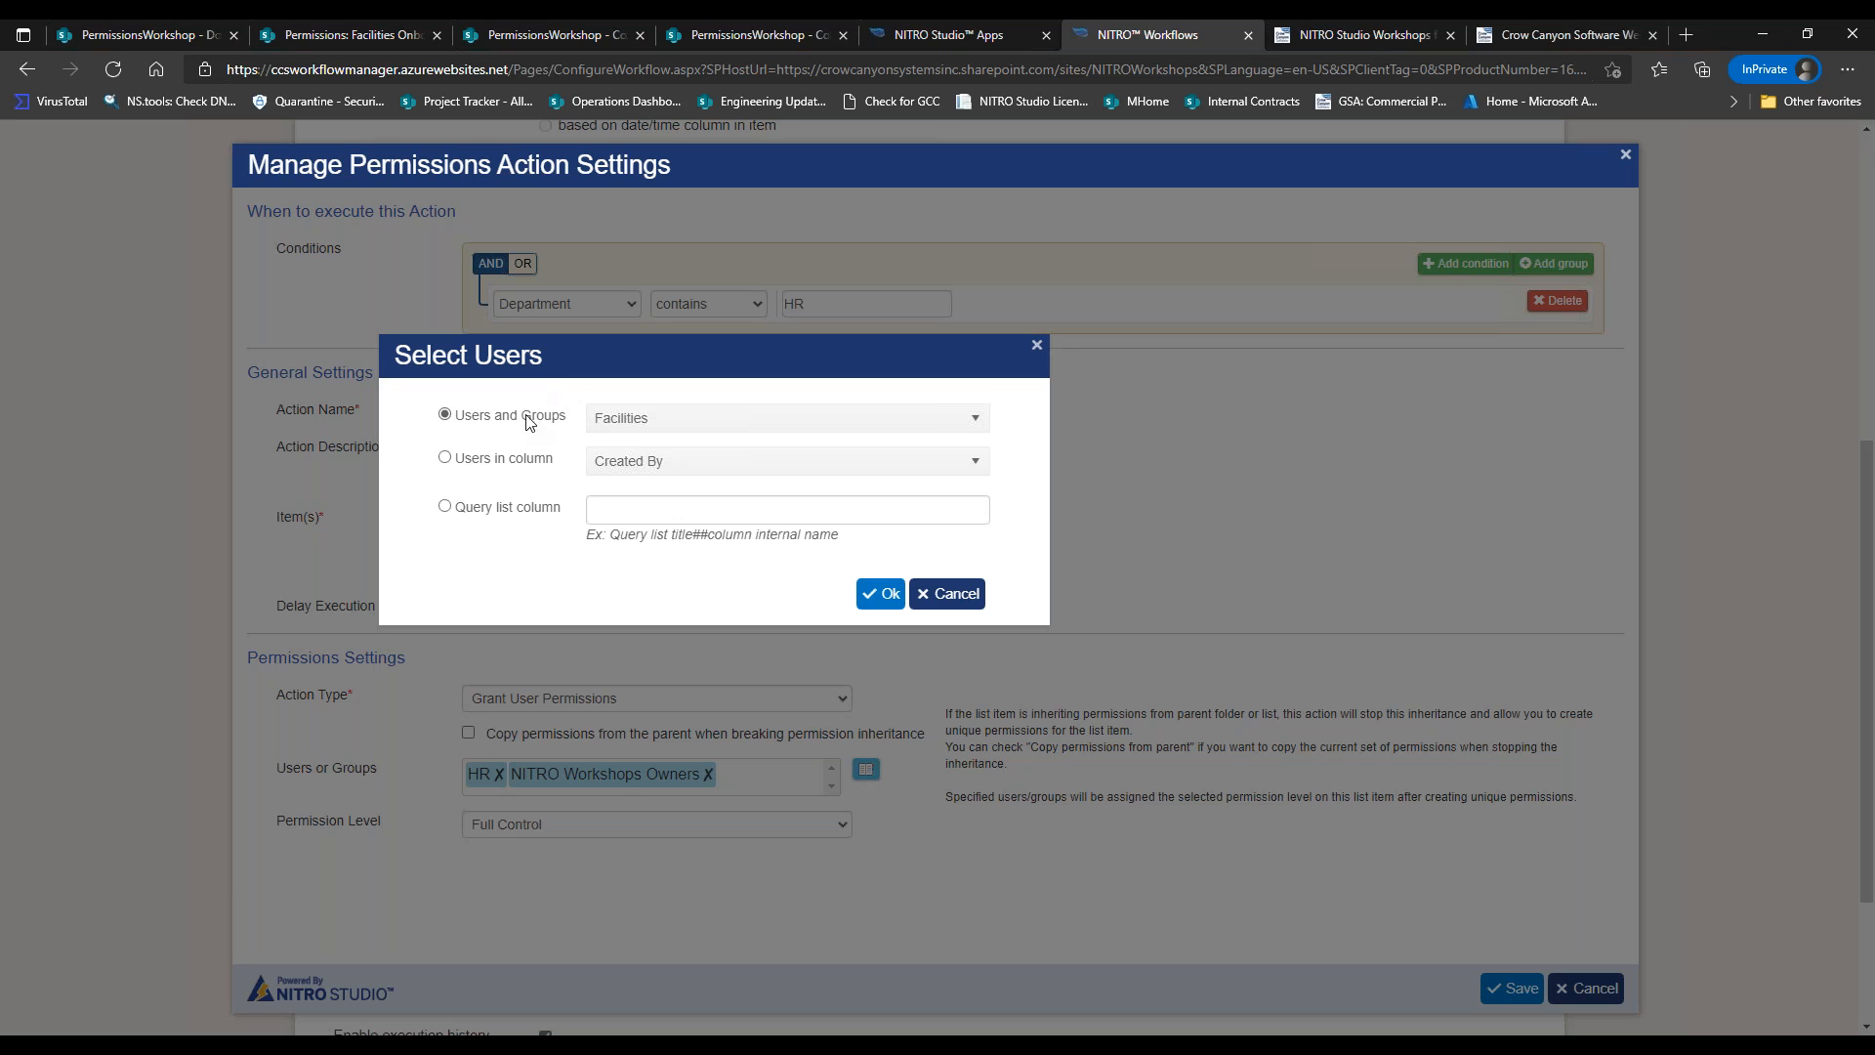
click(720, 422)
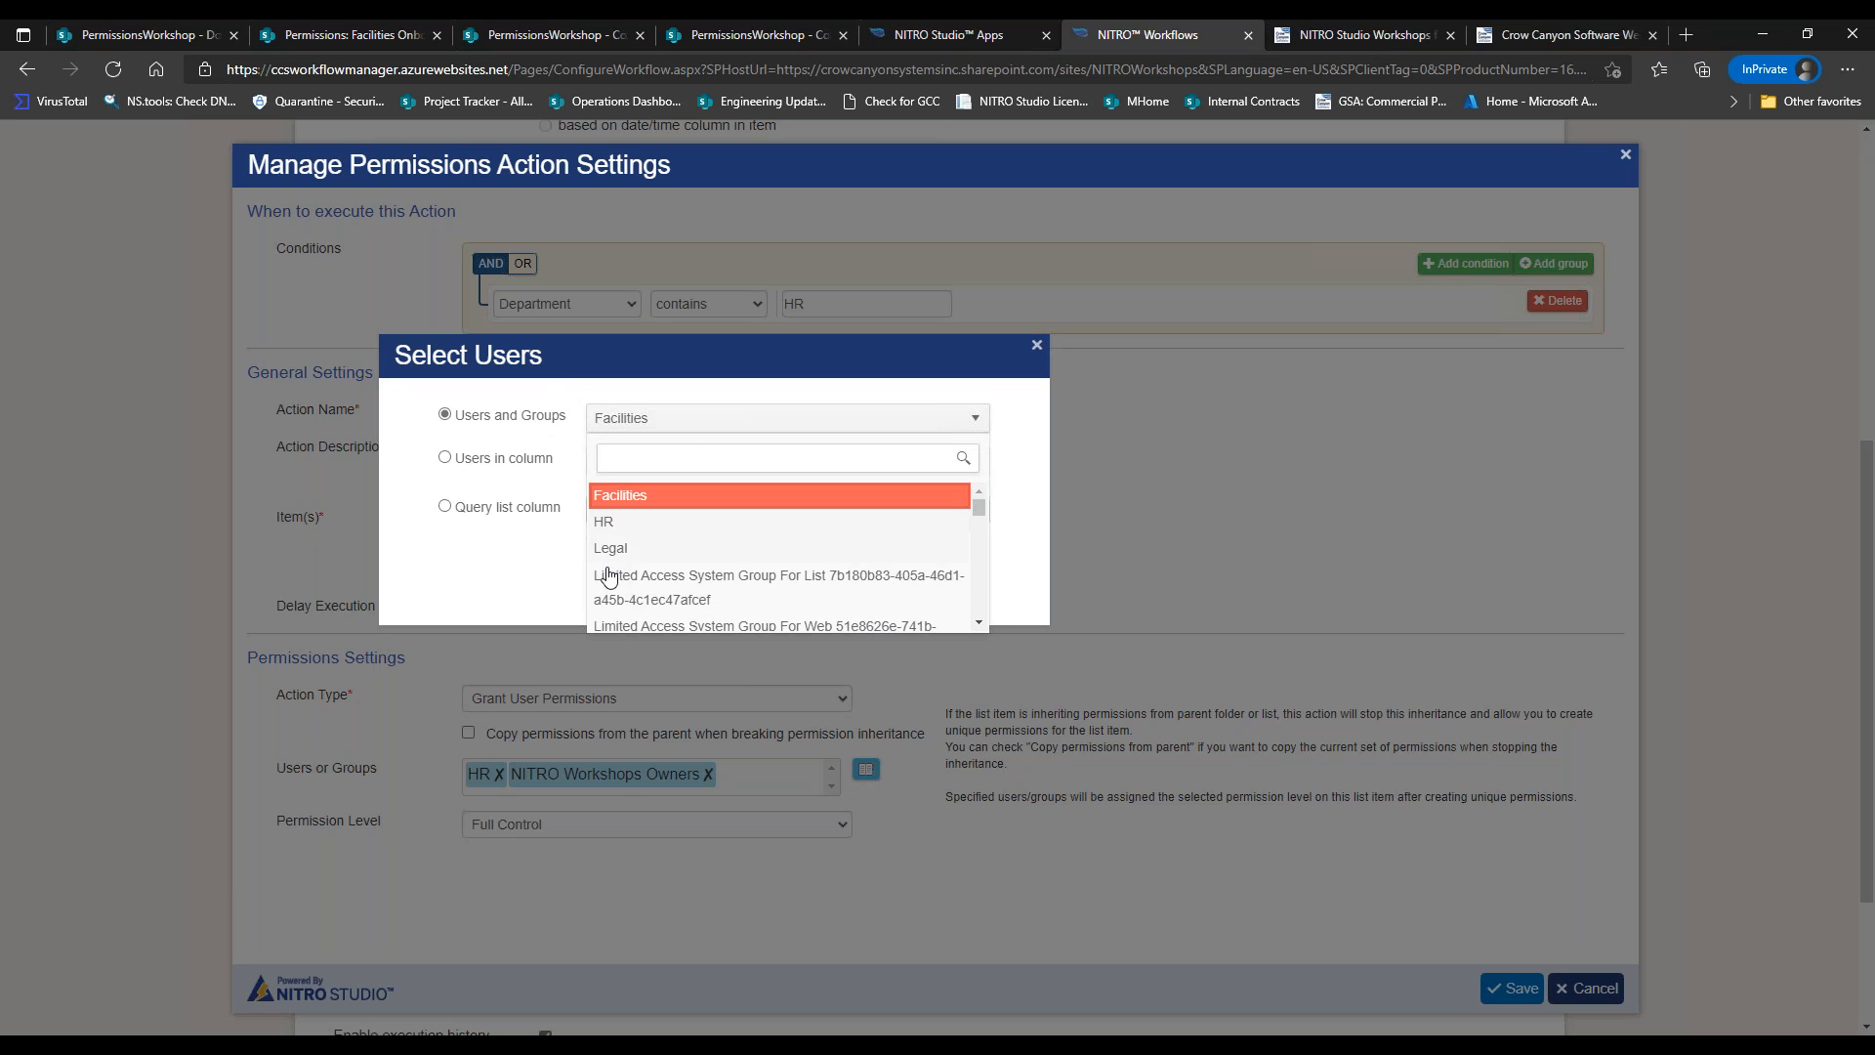
click(1012, 564)
click(952, 590)
click(708, 773)
click(498, 774)
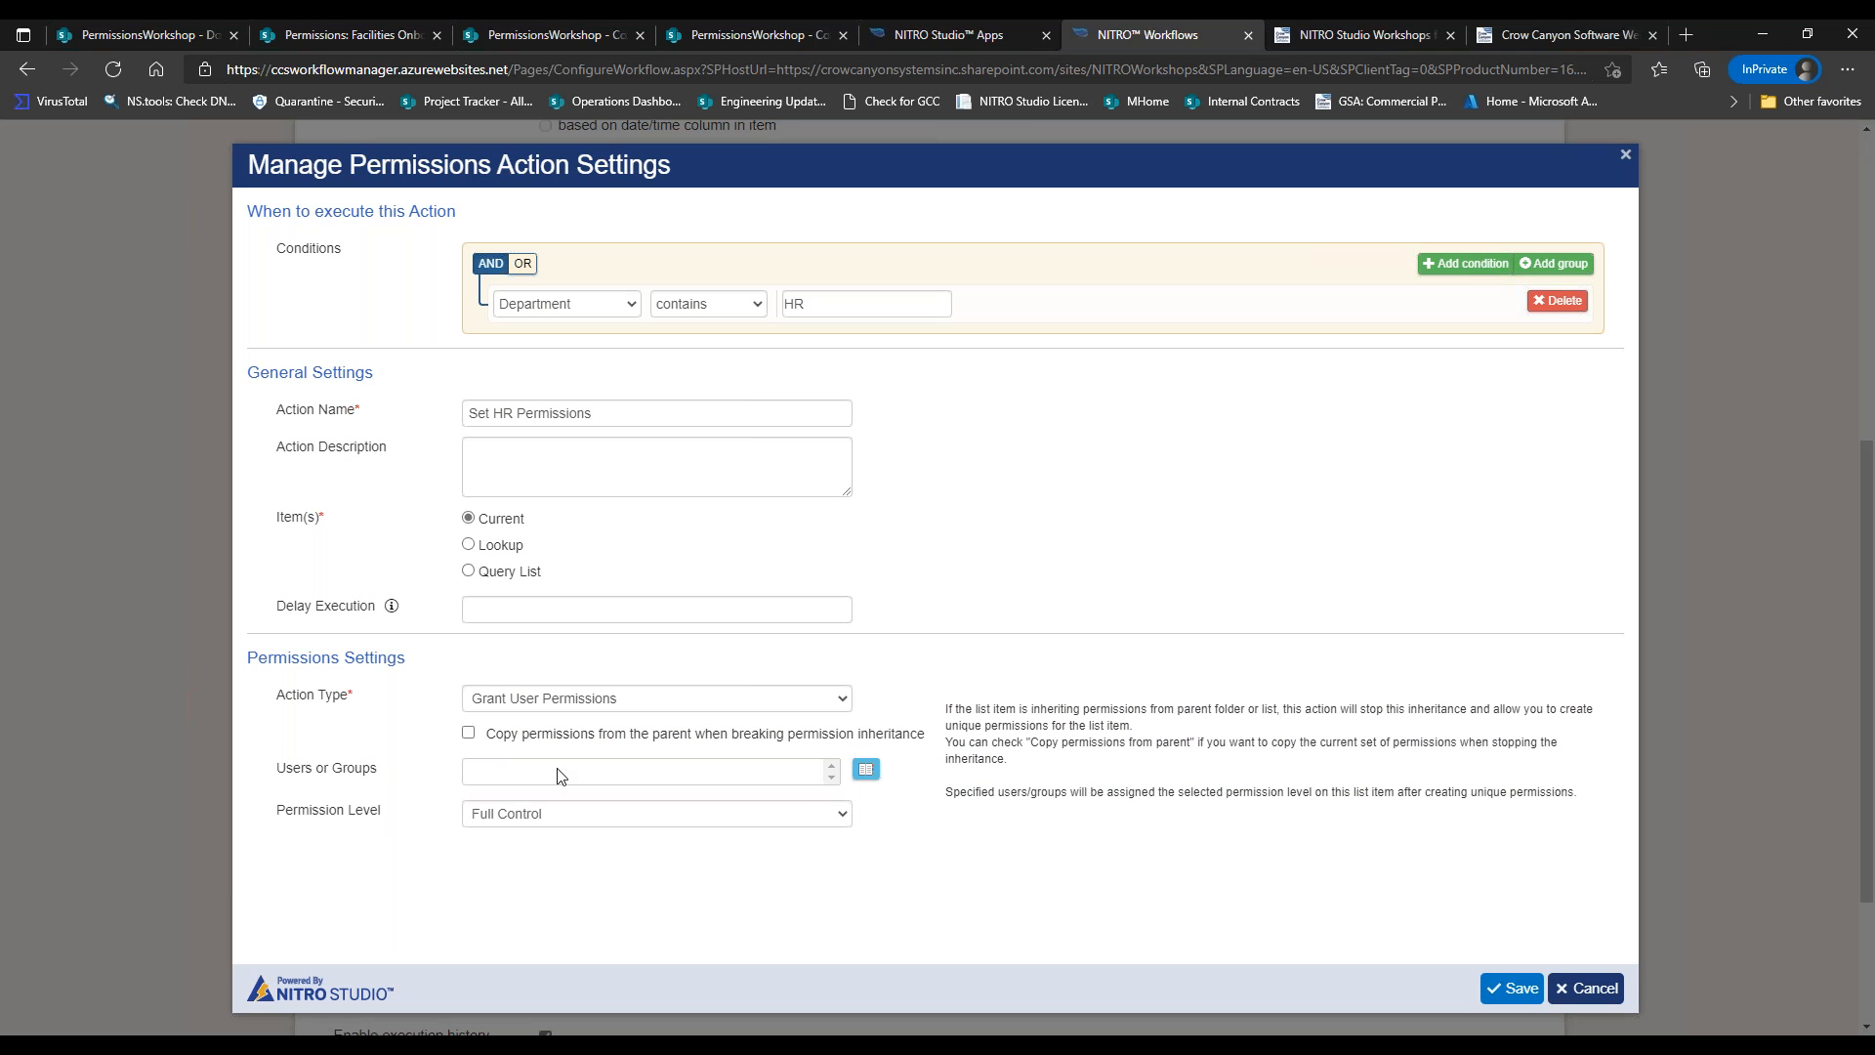
Search 'hr' among site groups and add the HR group as recipient.
click(866, 769)
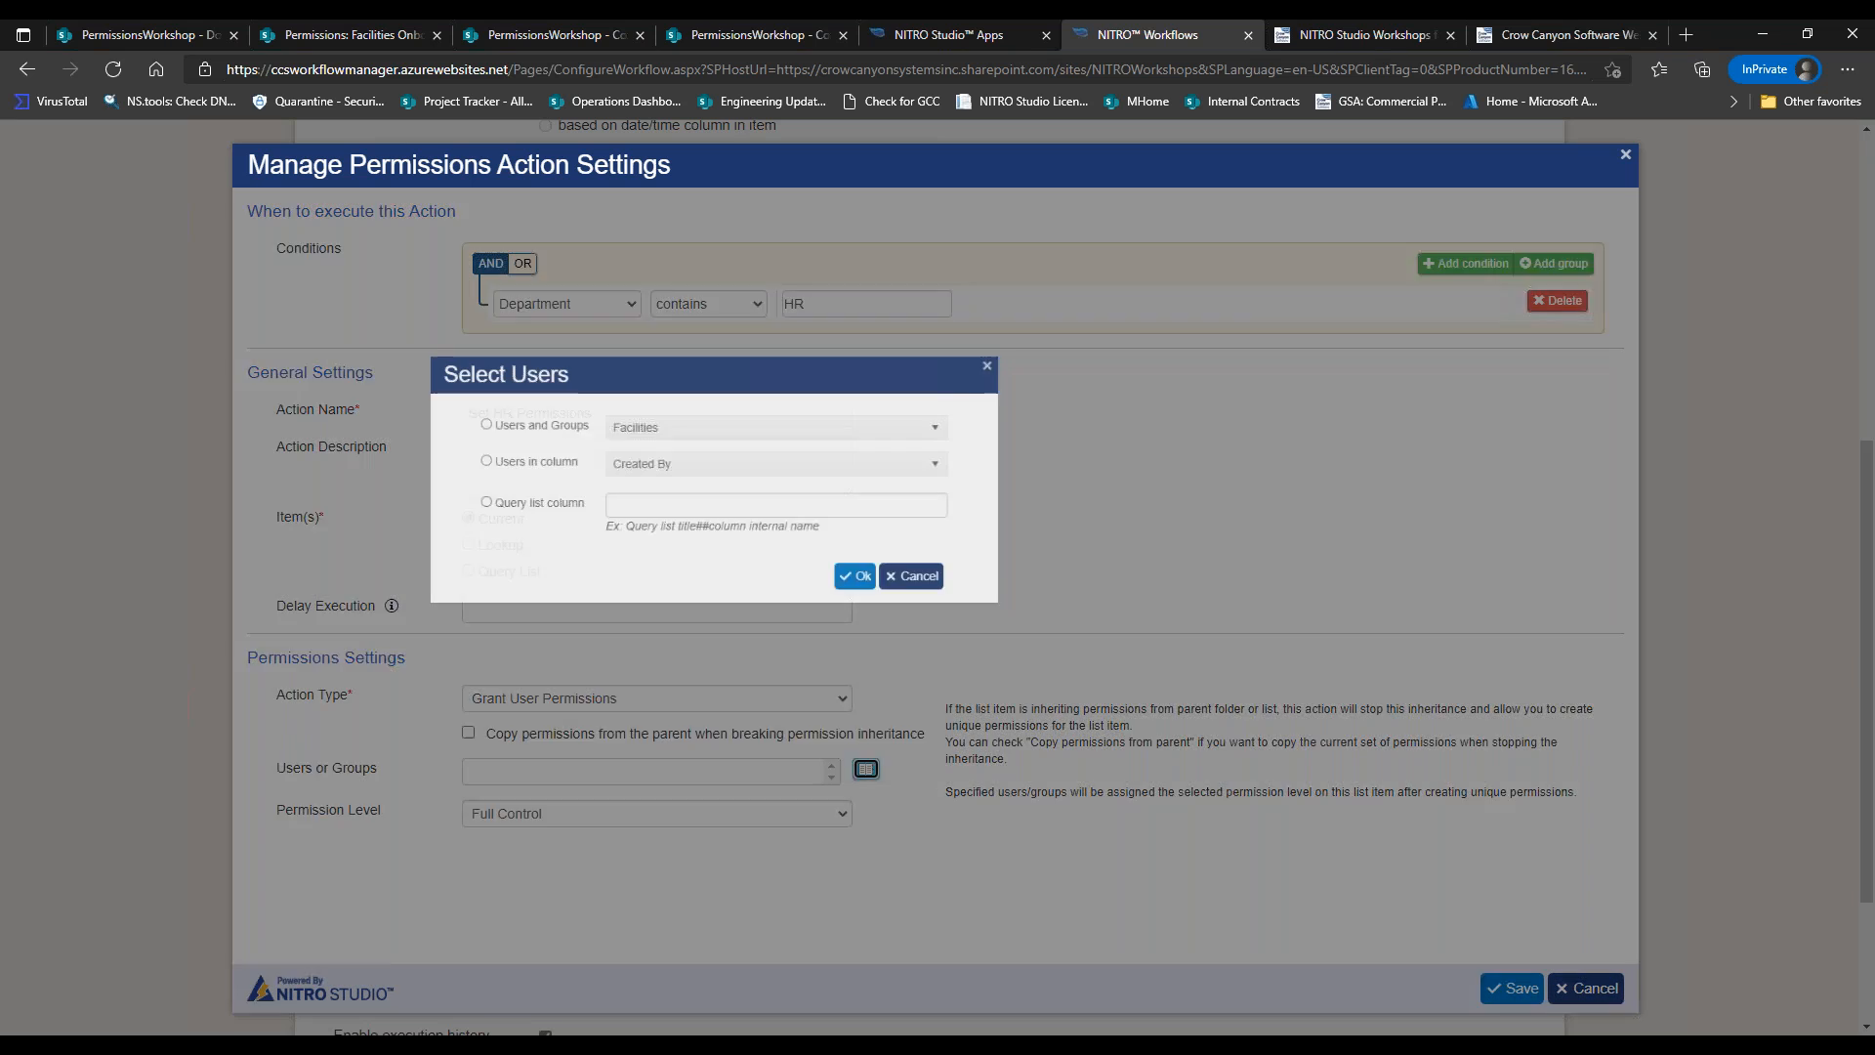
click(518, 416)
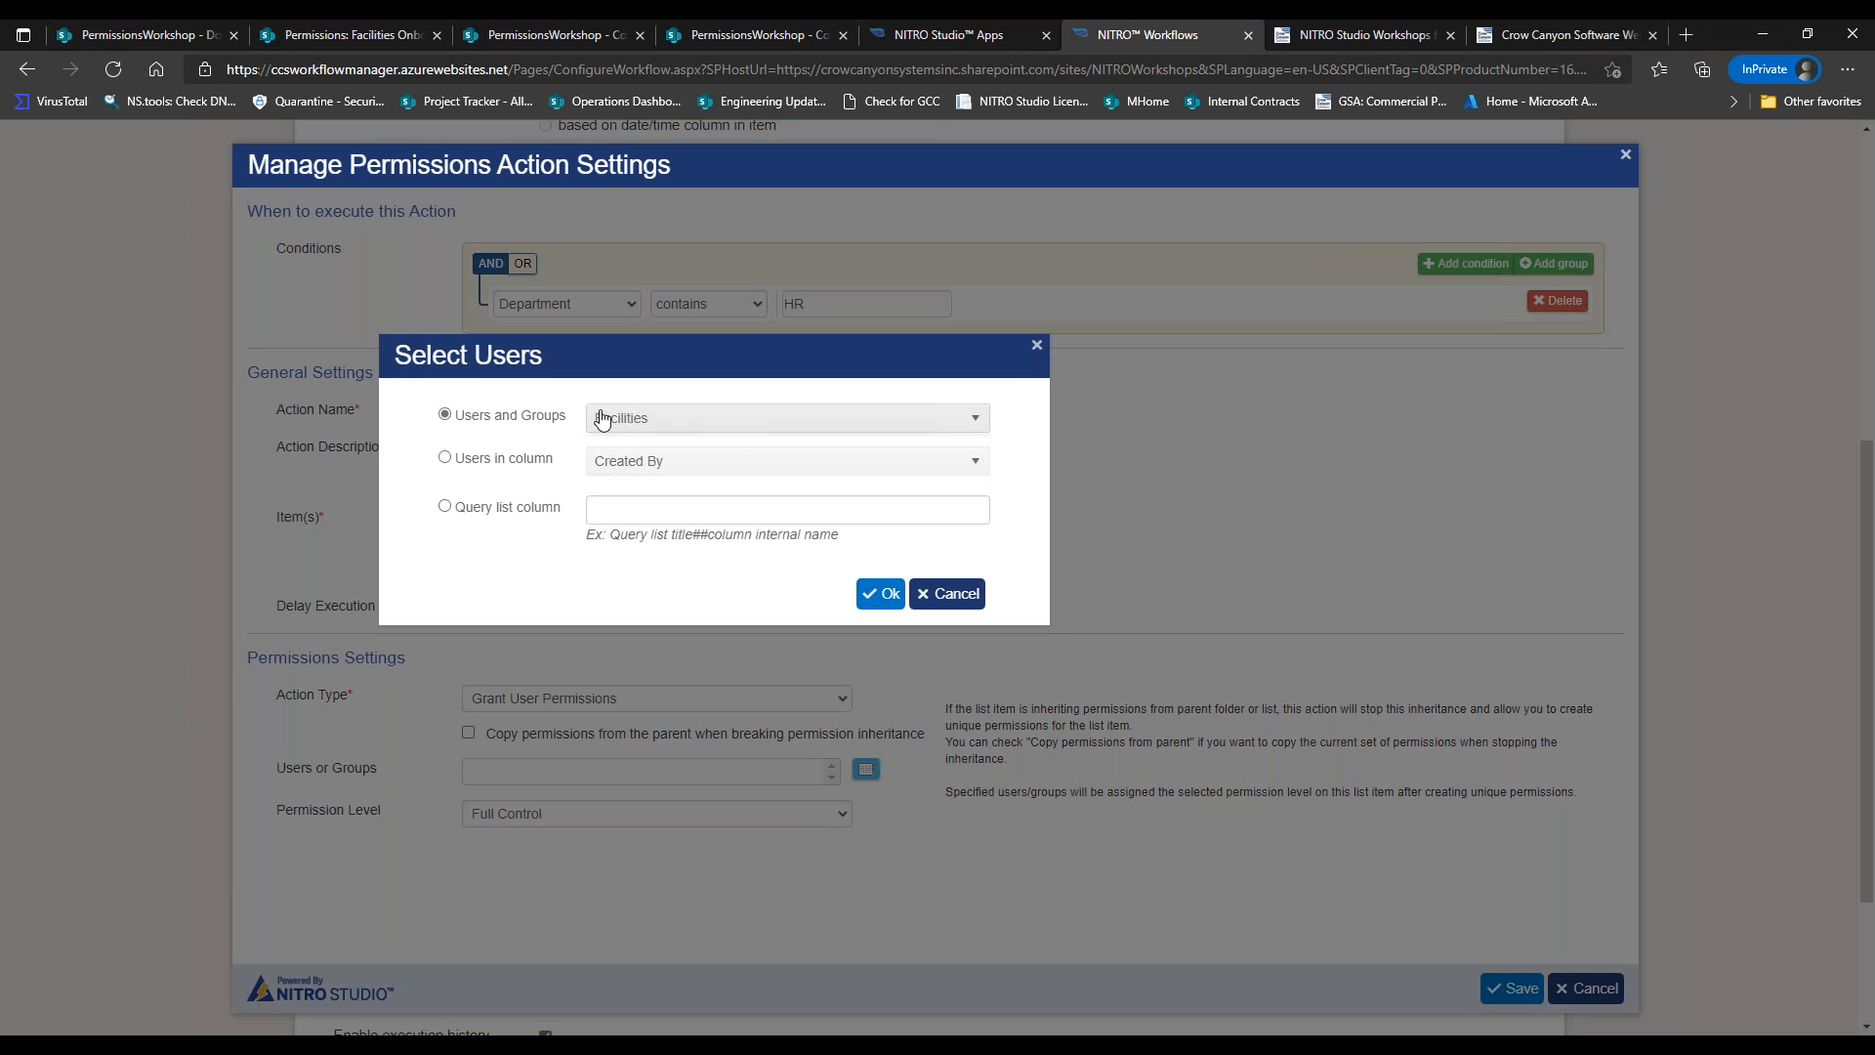
click(609, 420)
text(h)
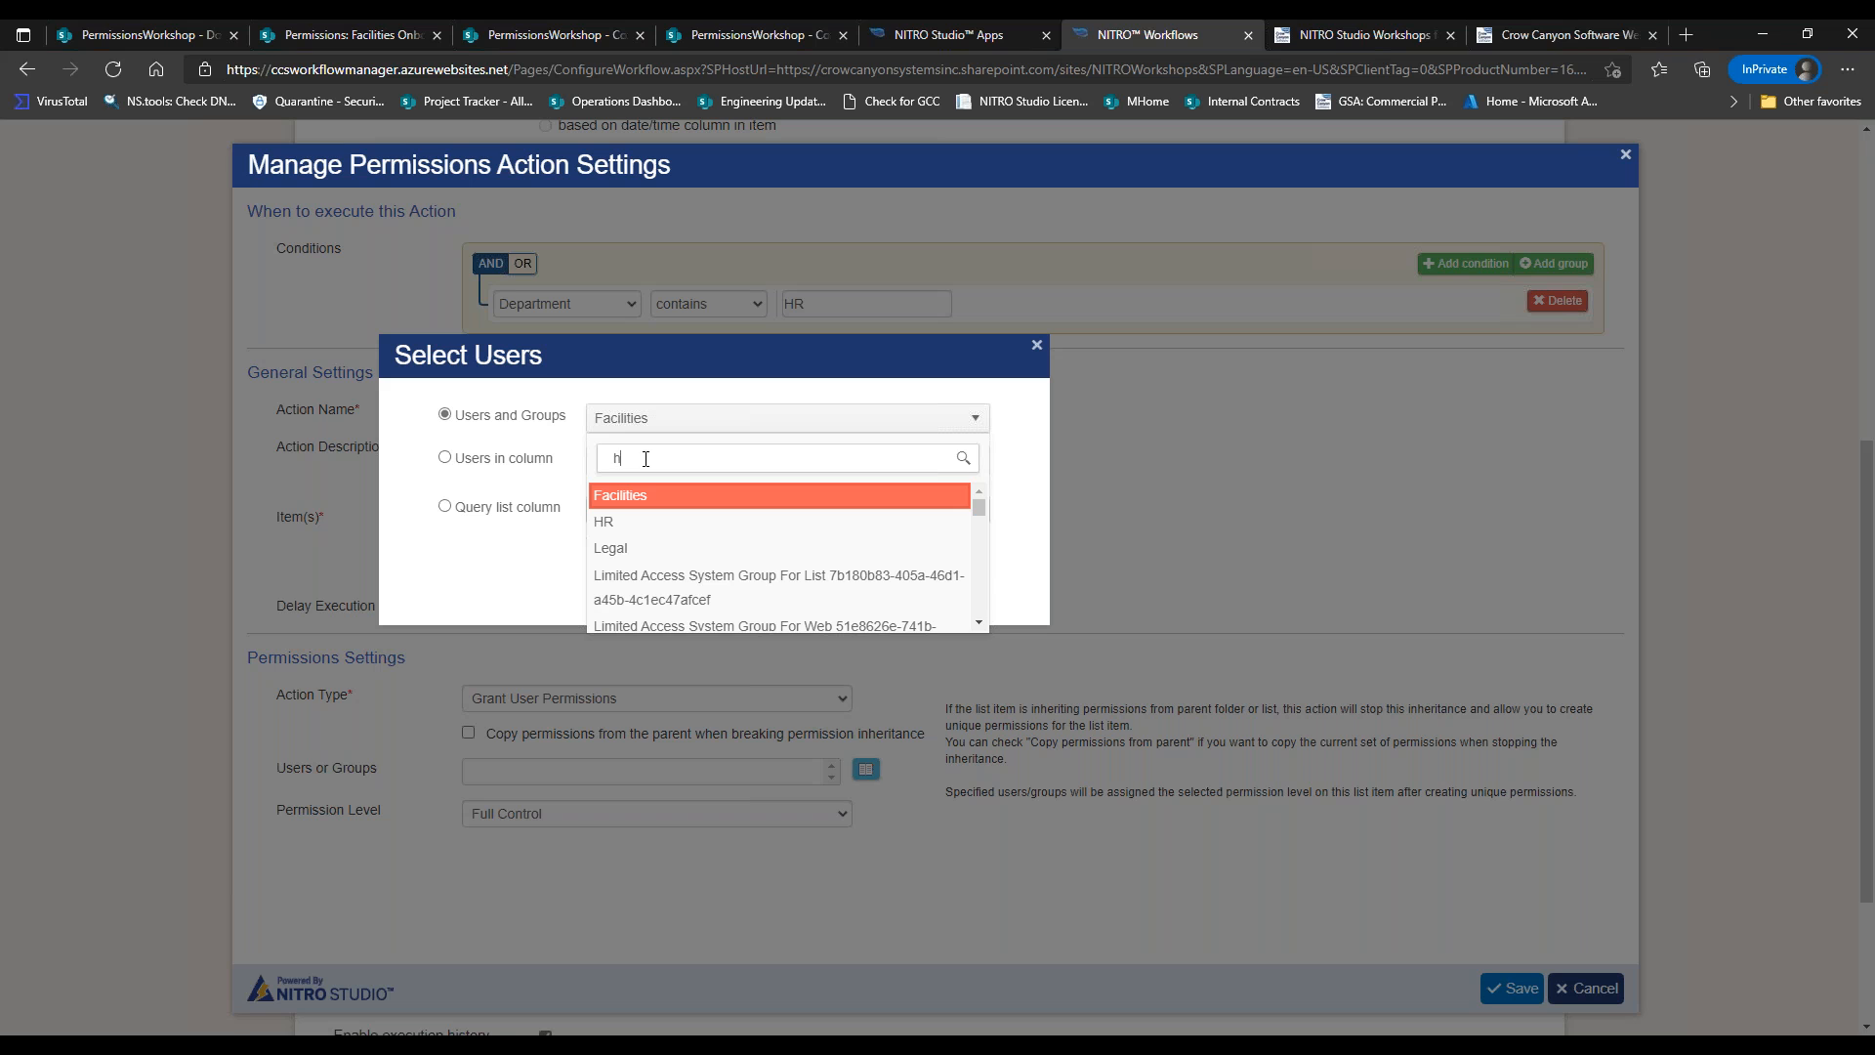
text(r)
click(641, 494)
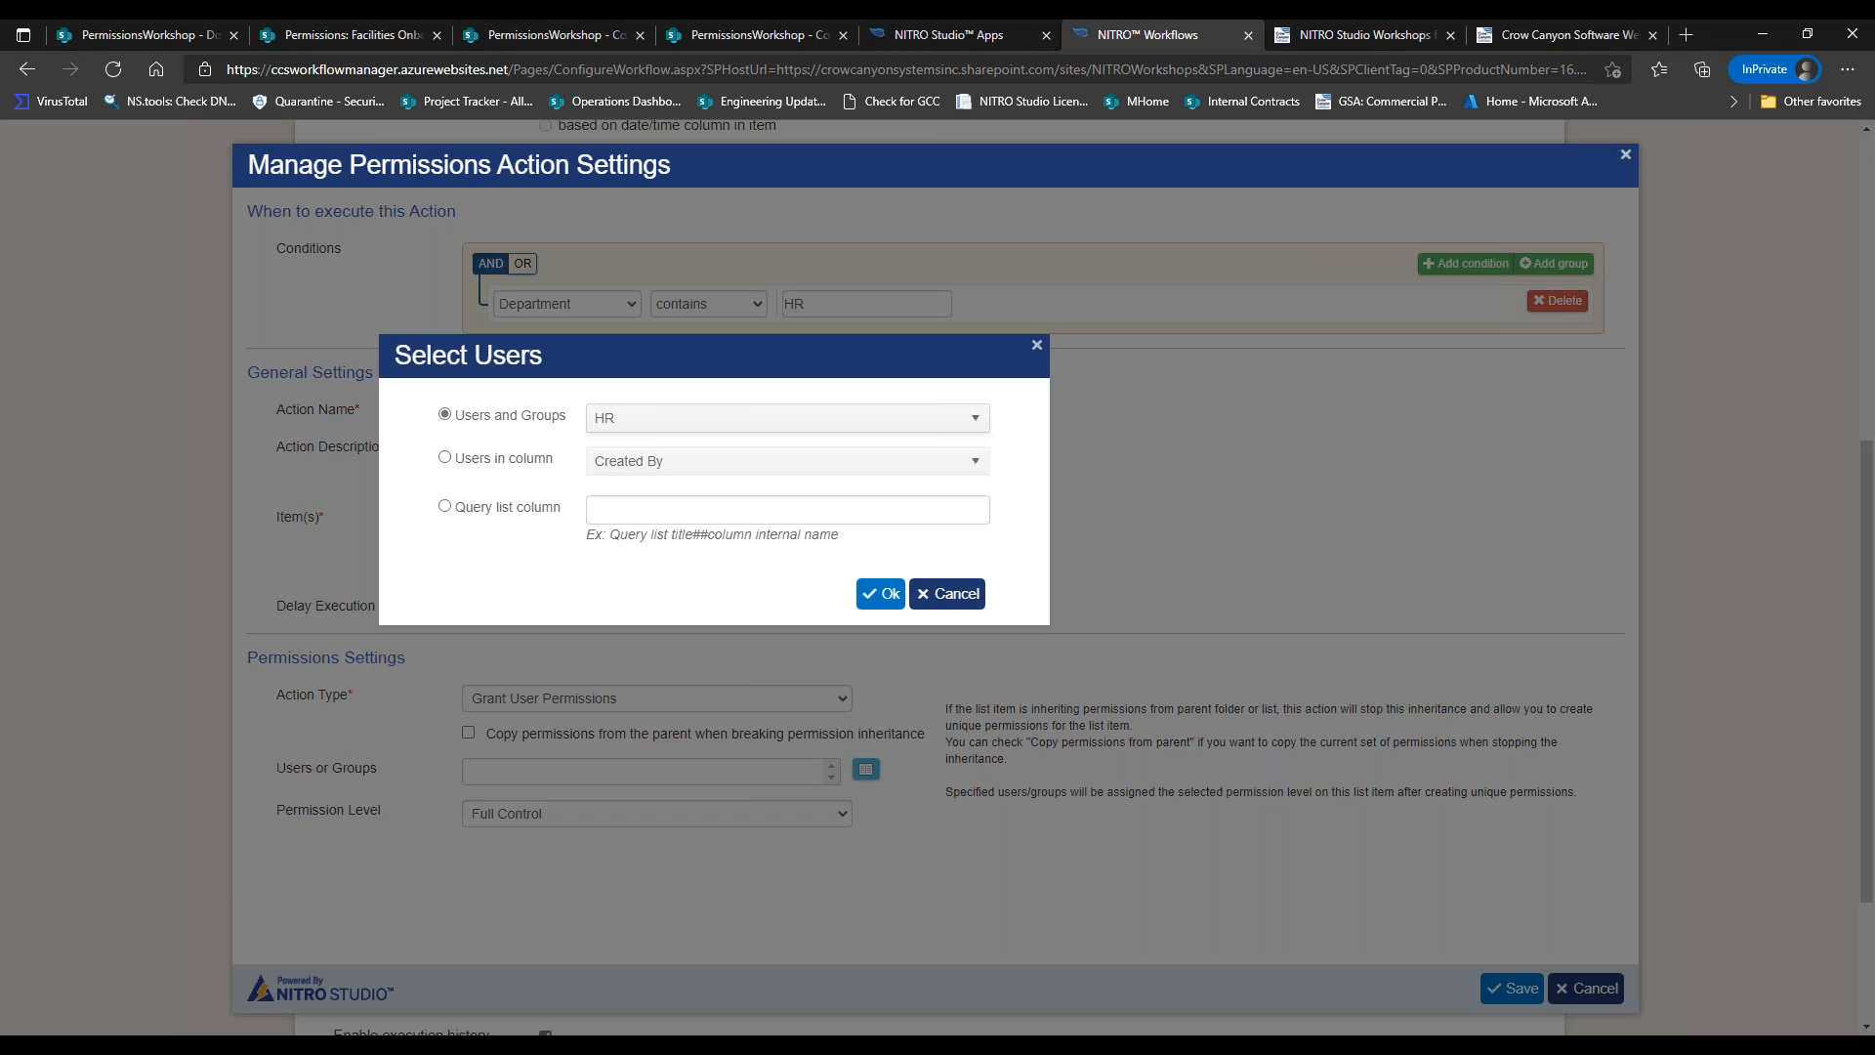
click(880, 593)
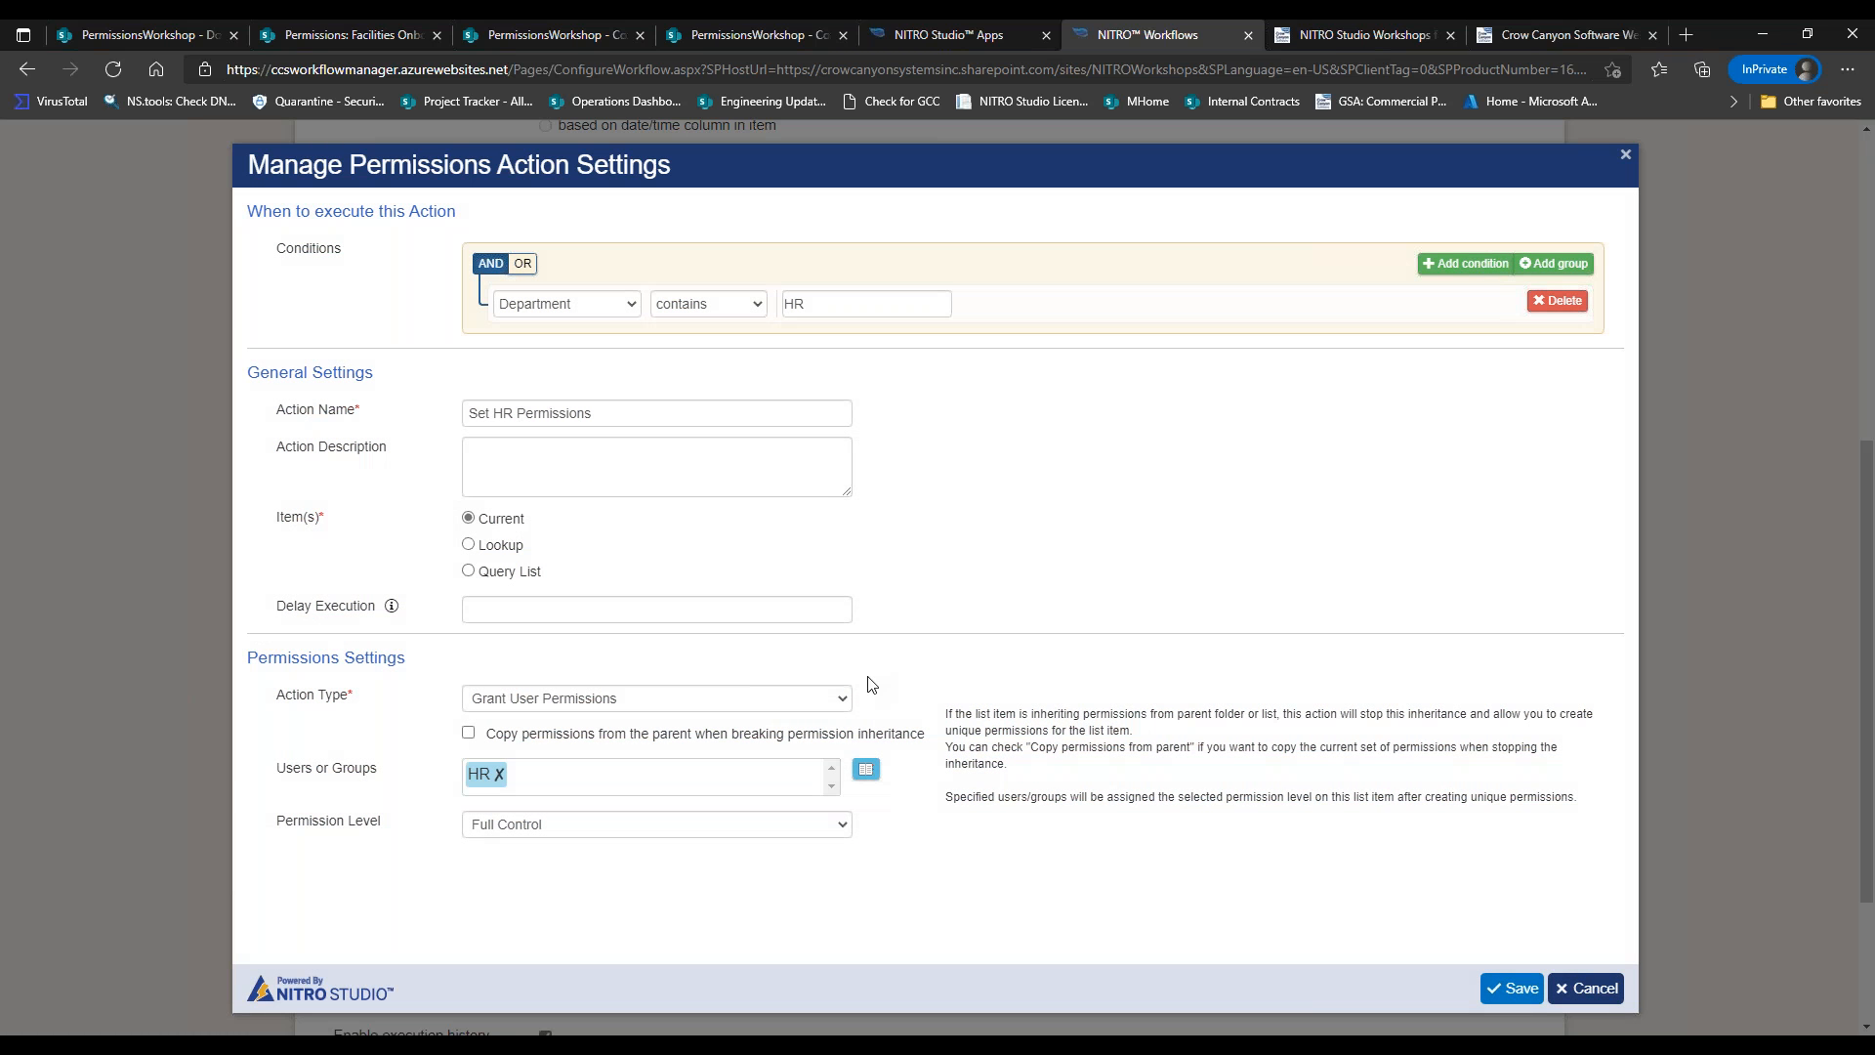
Search 'owner', add NITRO Workshops Owners alongside HR, and save the action.
click(865, 770)
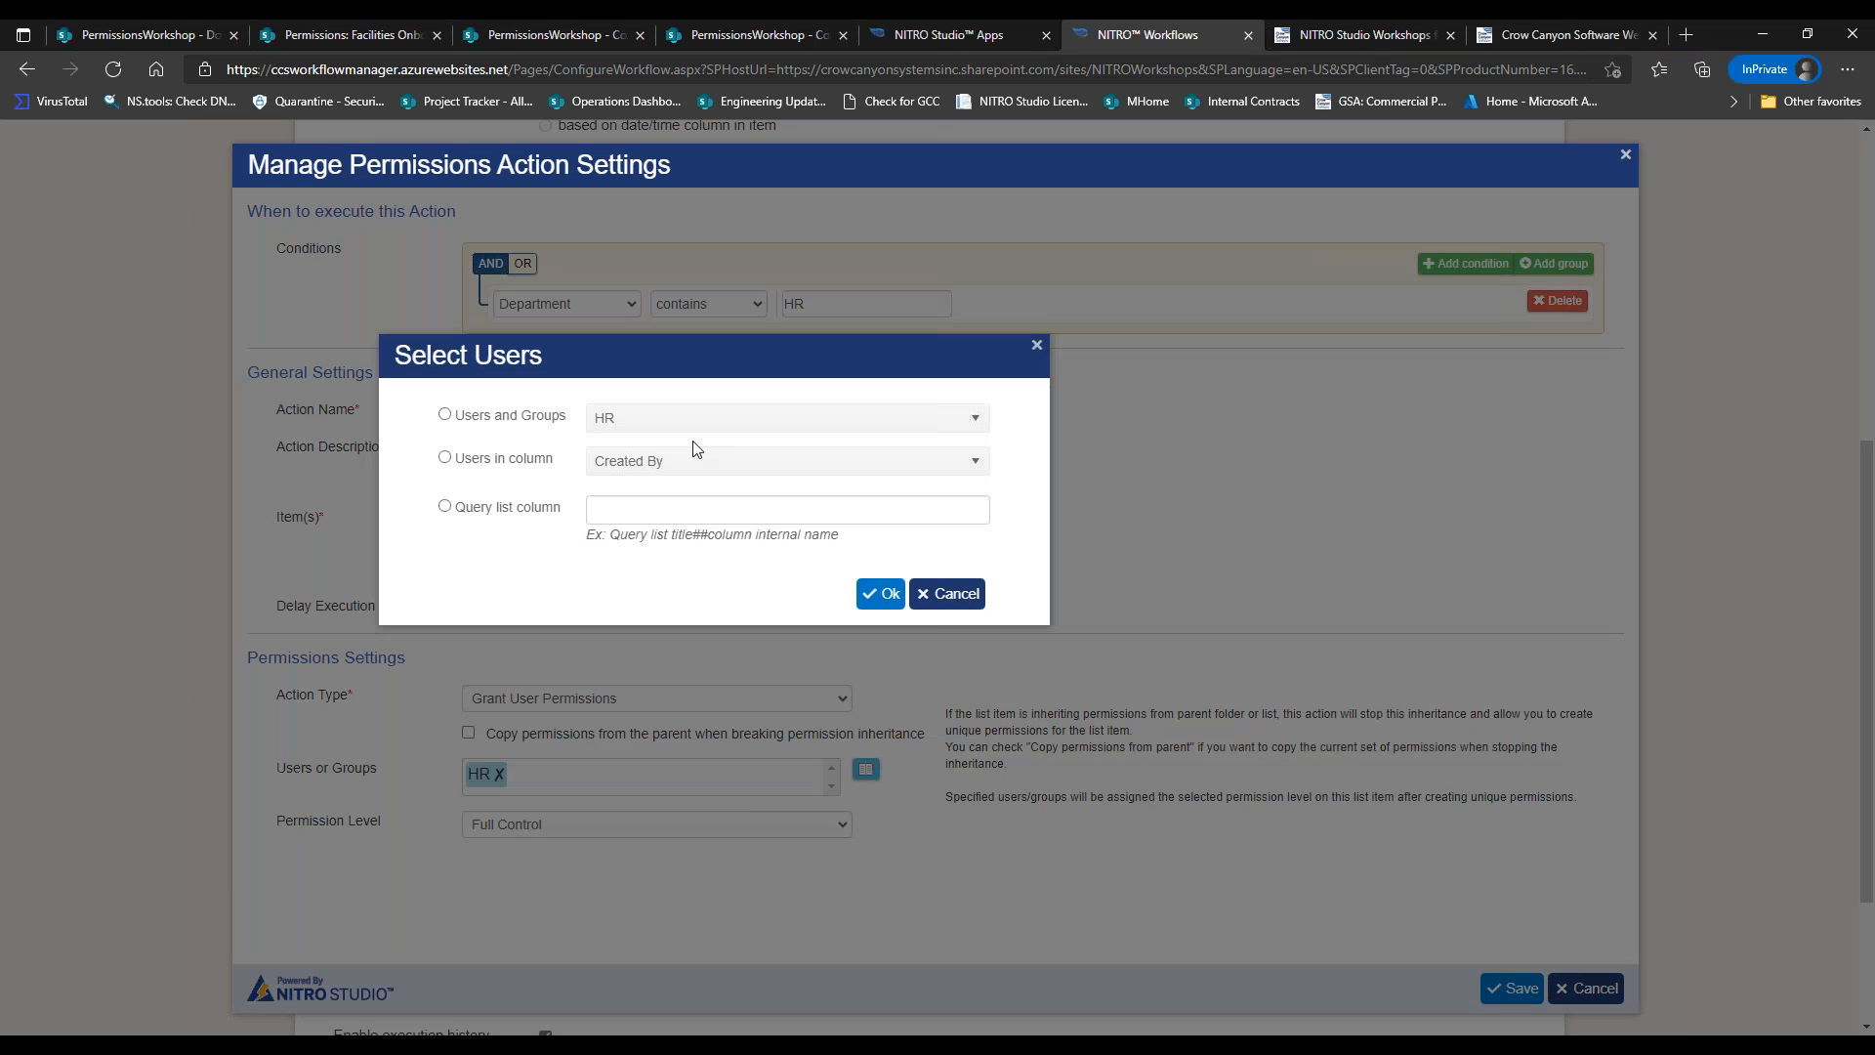
click(445, 414)
click(602, 421)
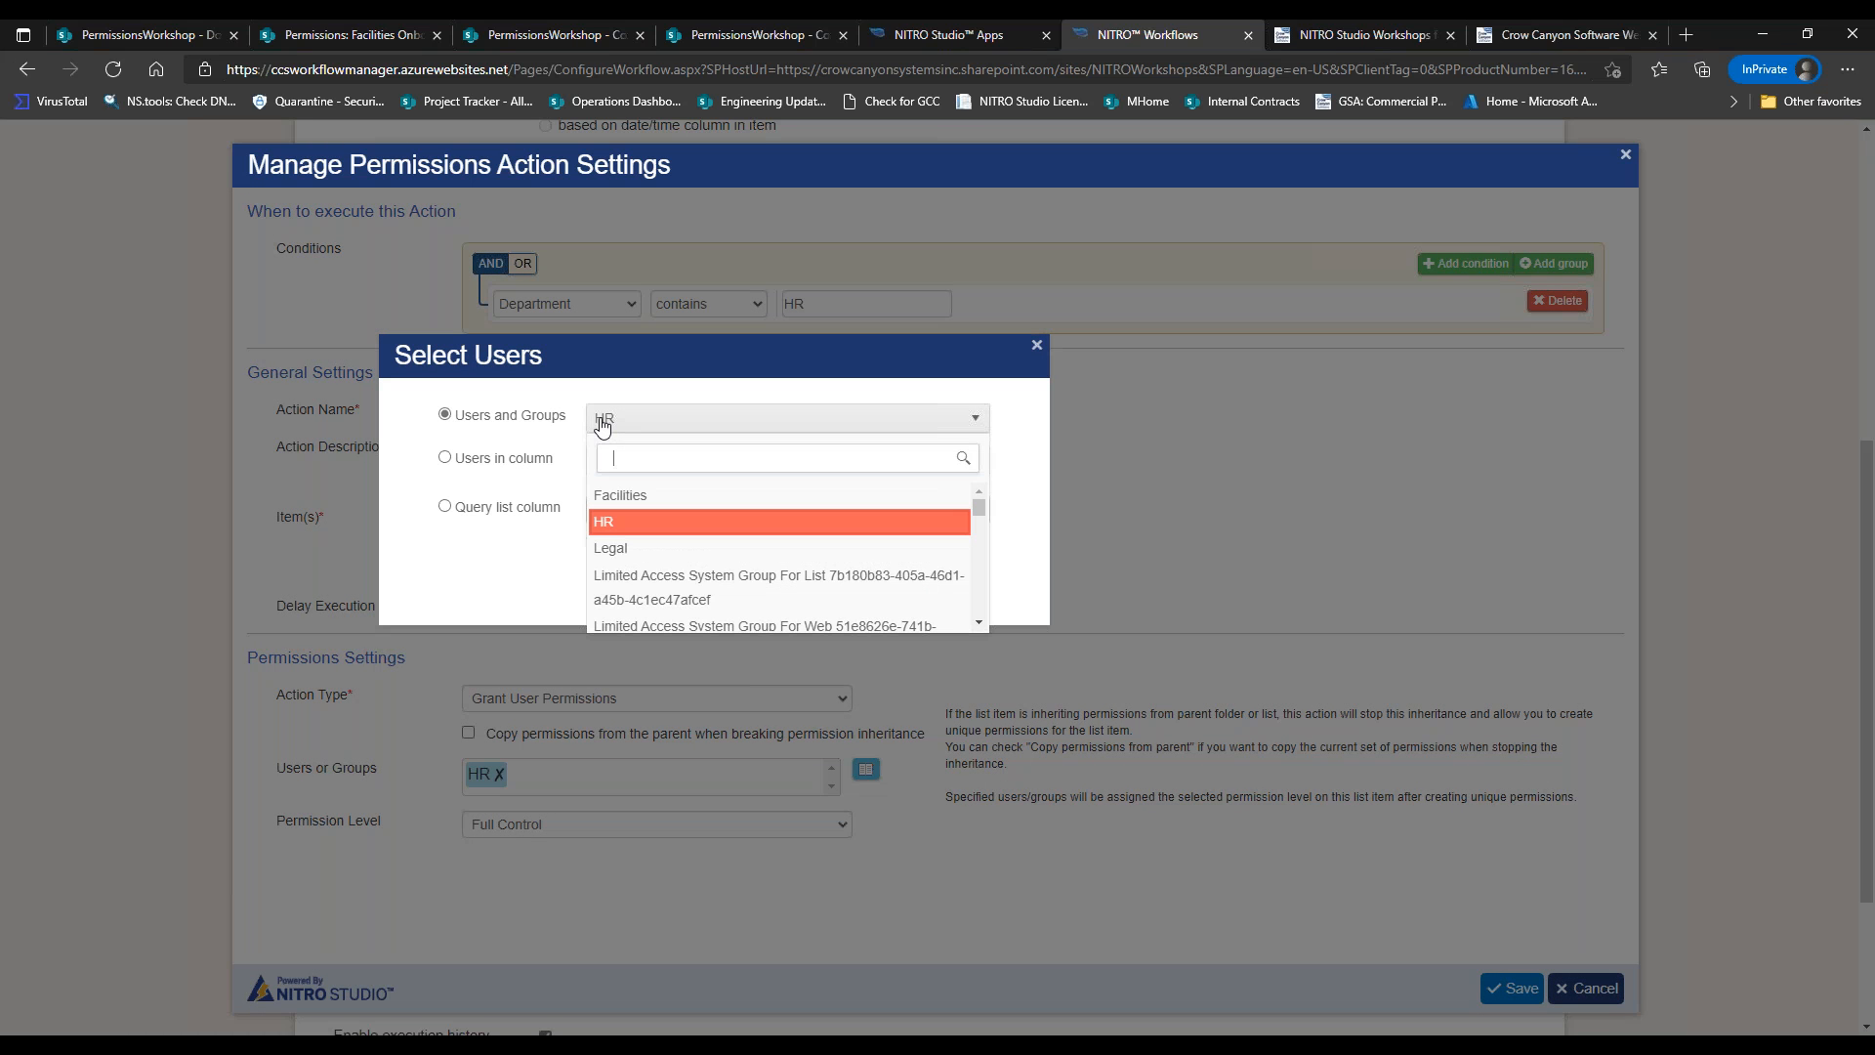
text(owner)
click(646, 504)
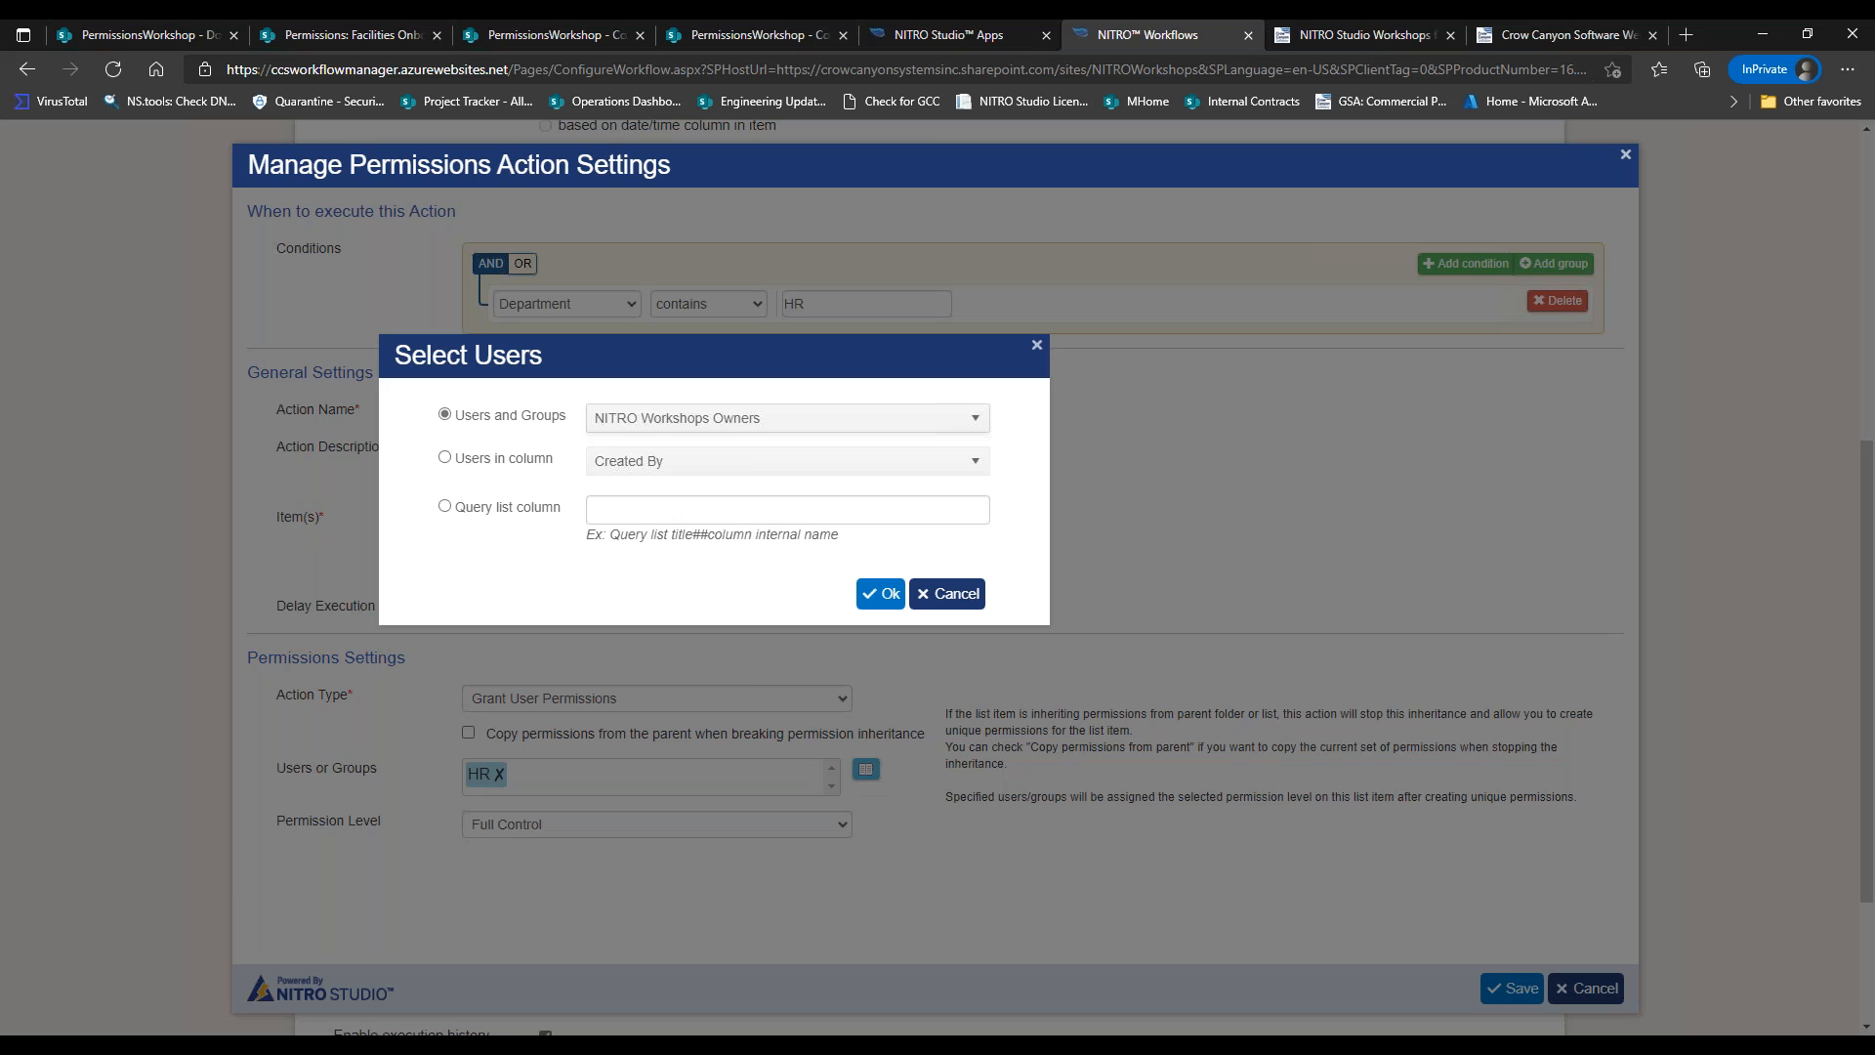
click(883, 602)
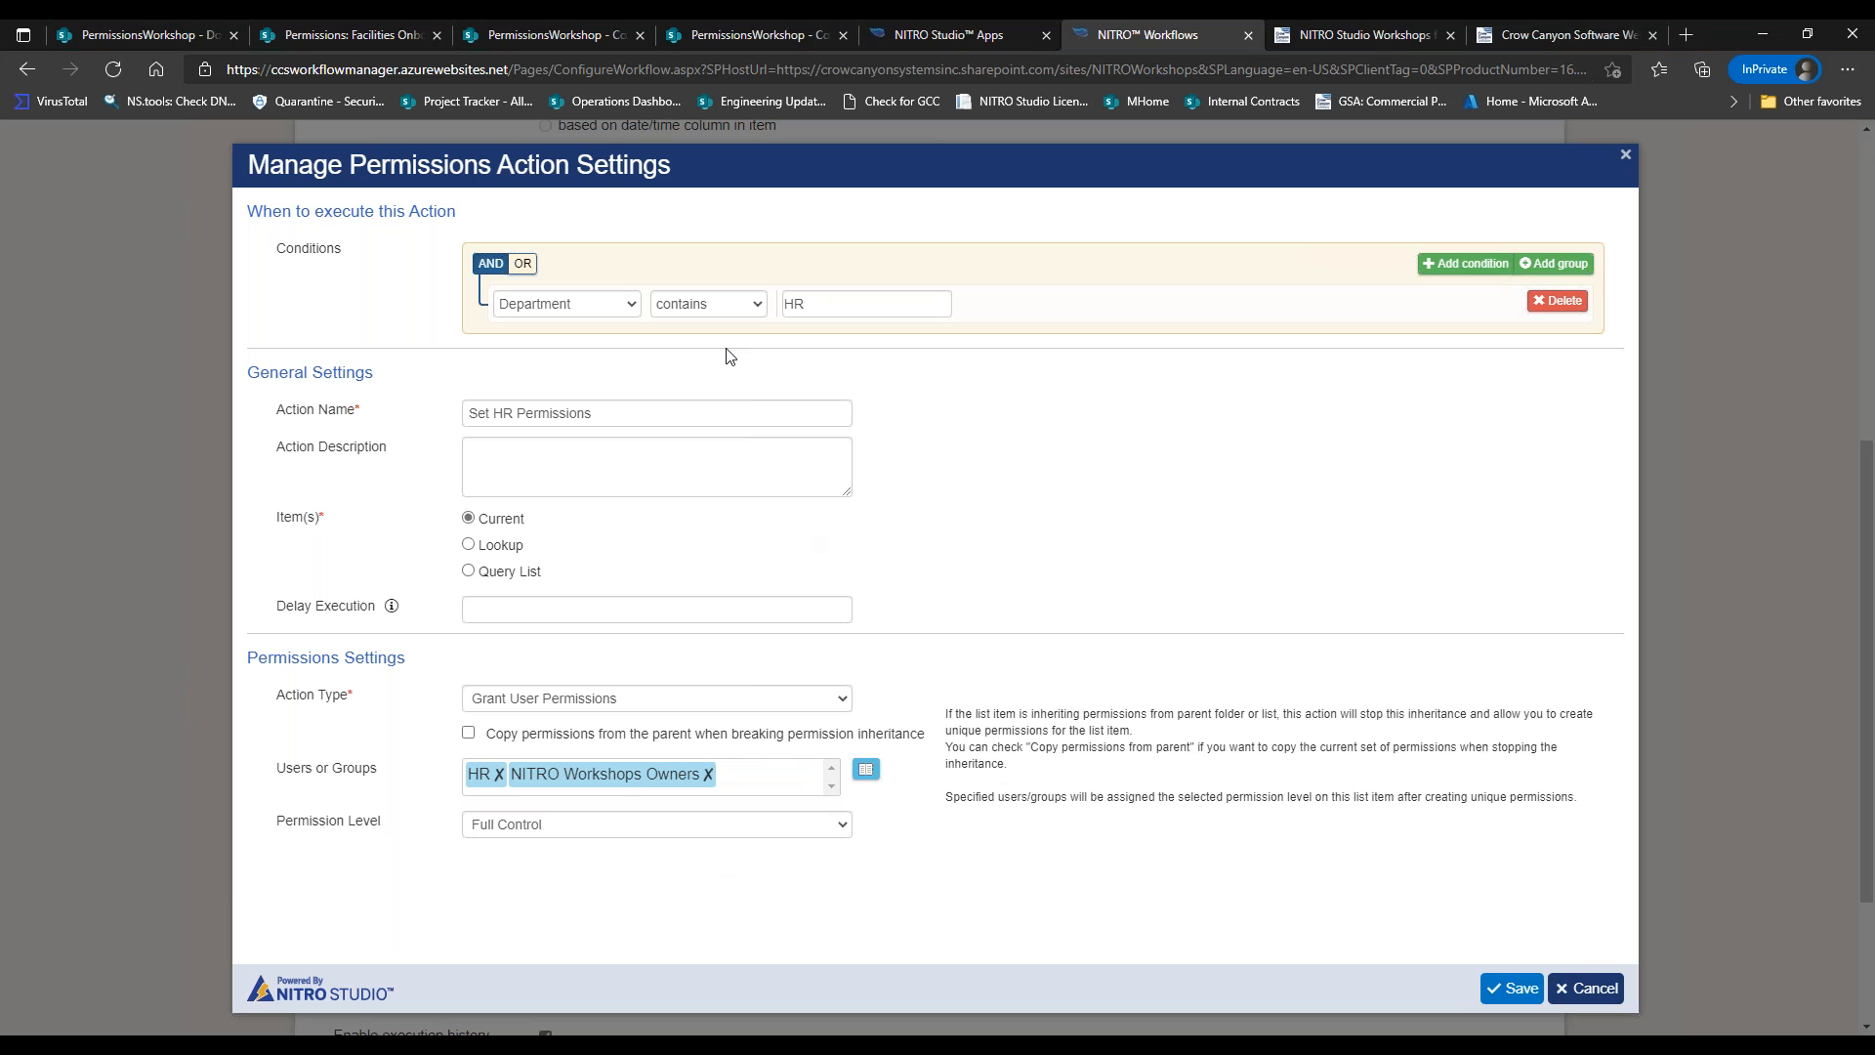
click(1509, 988)
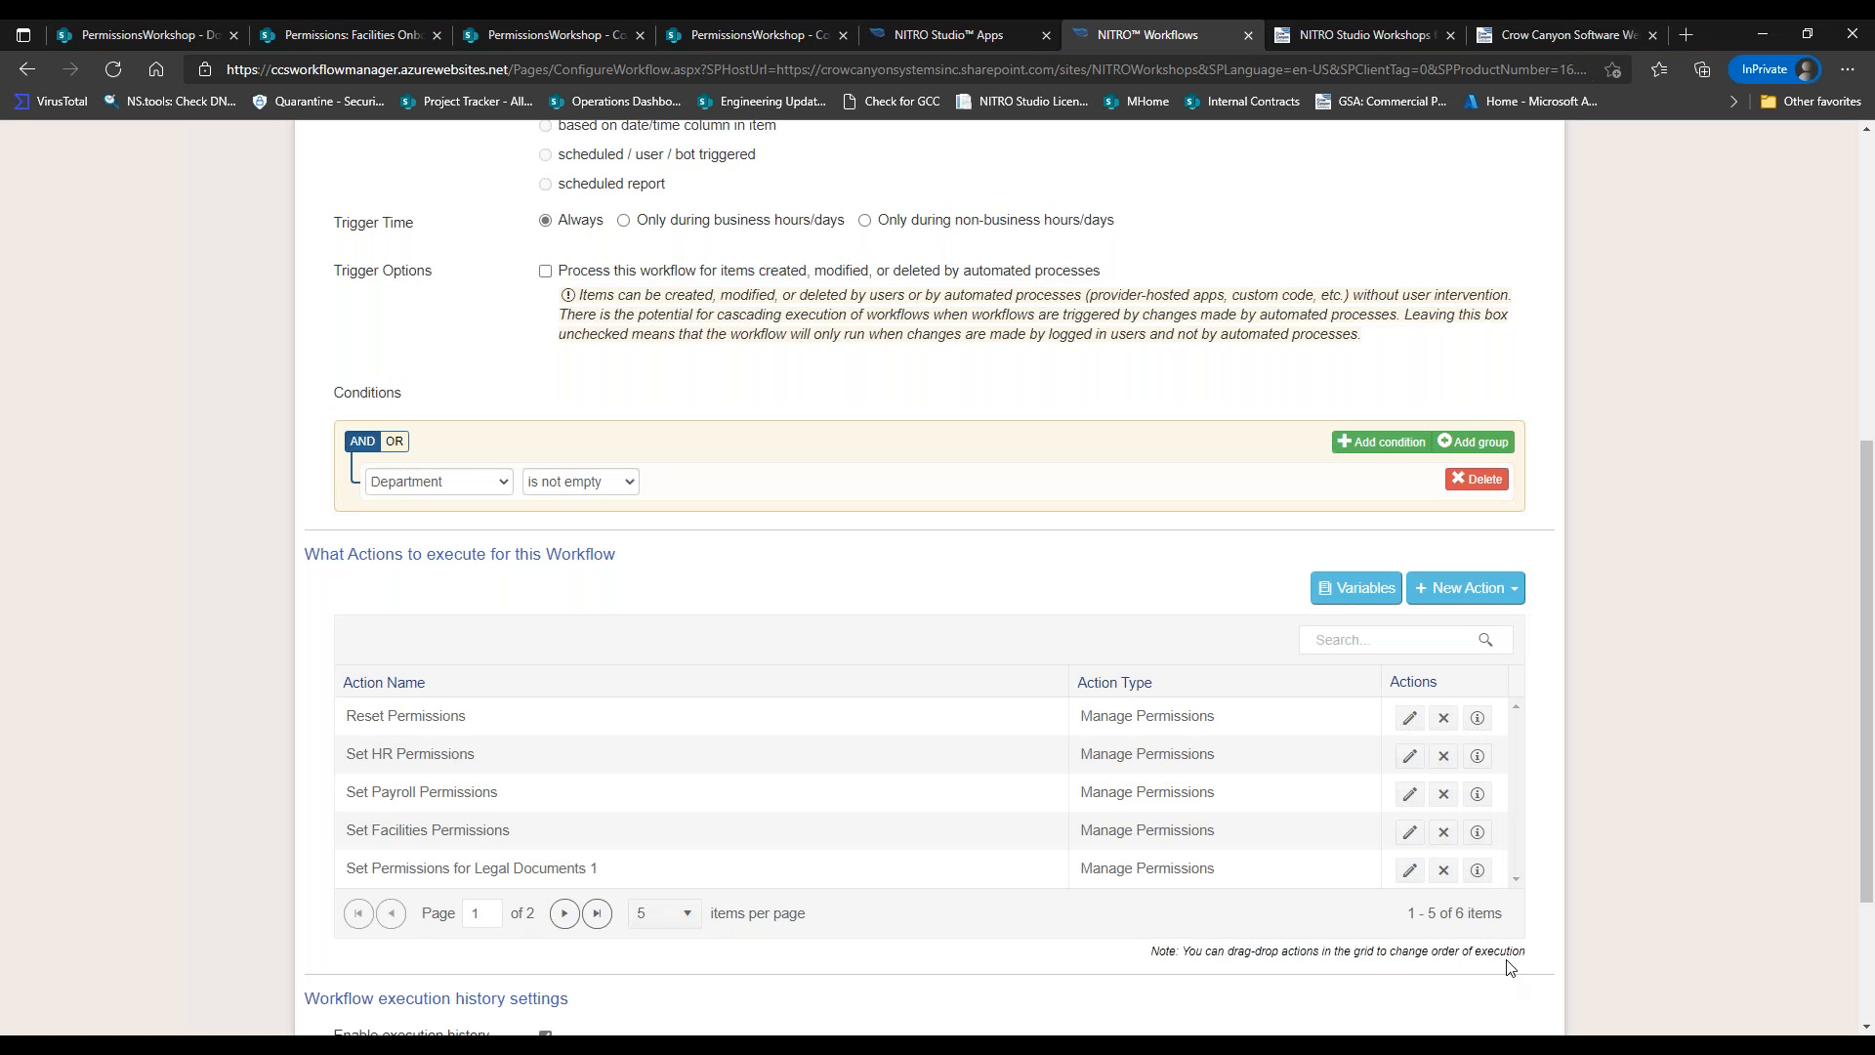
Review the Payroll and Facilities actions unchanged and re-save Legal Documents 1.
click(1410, 794)
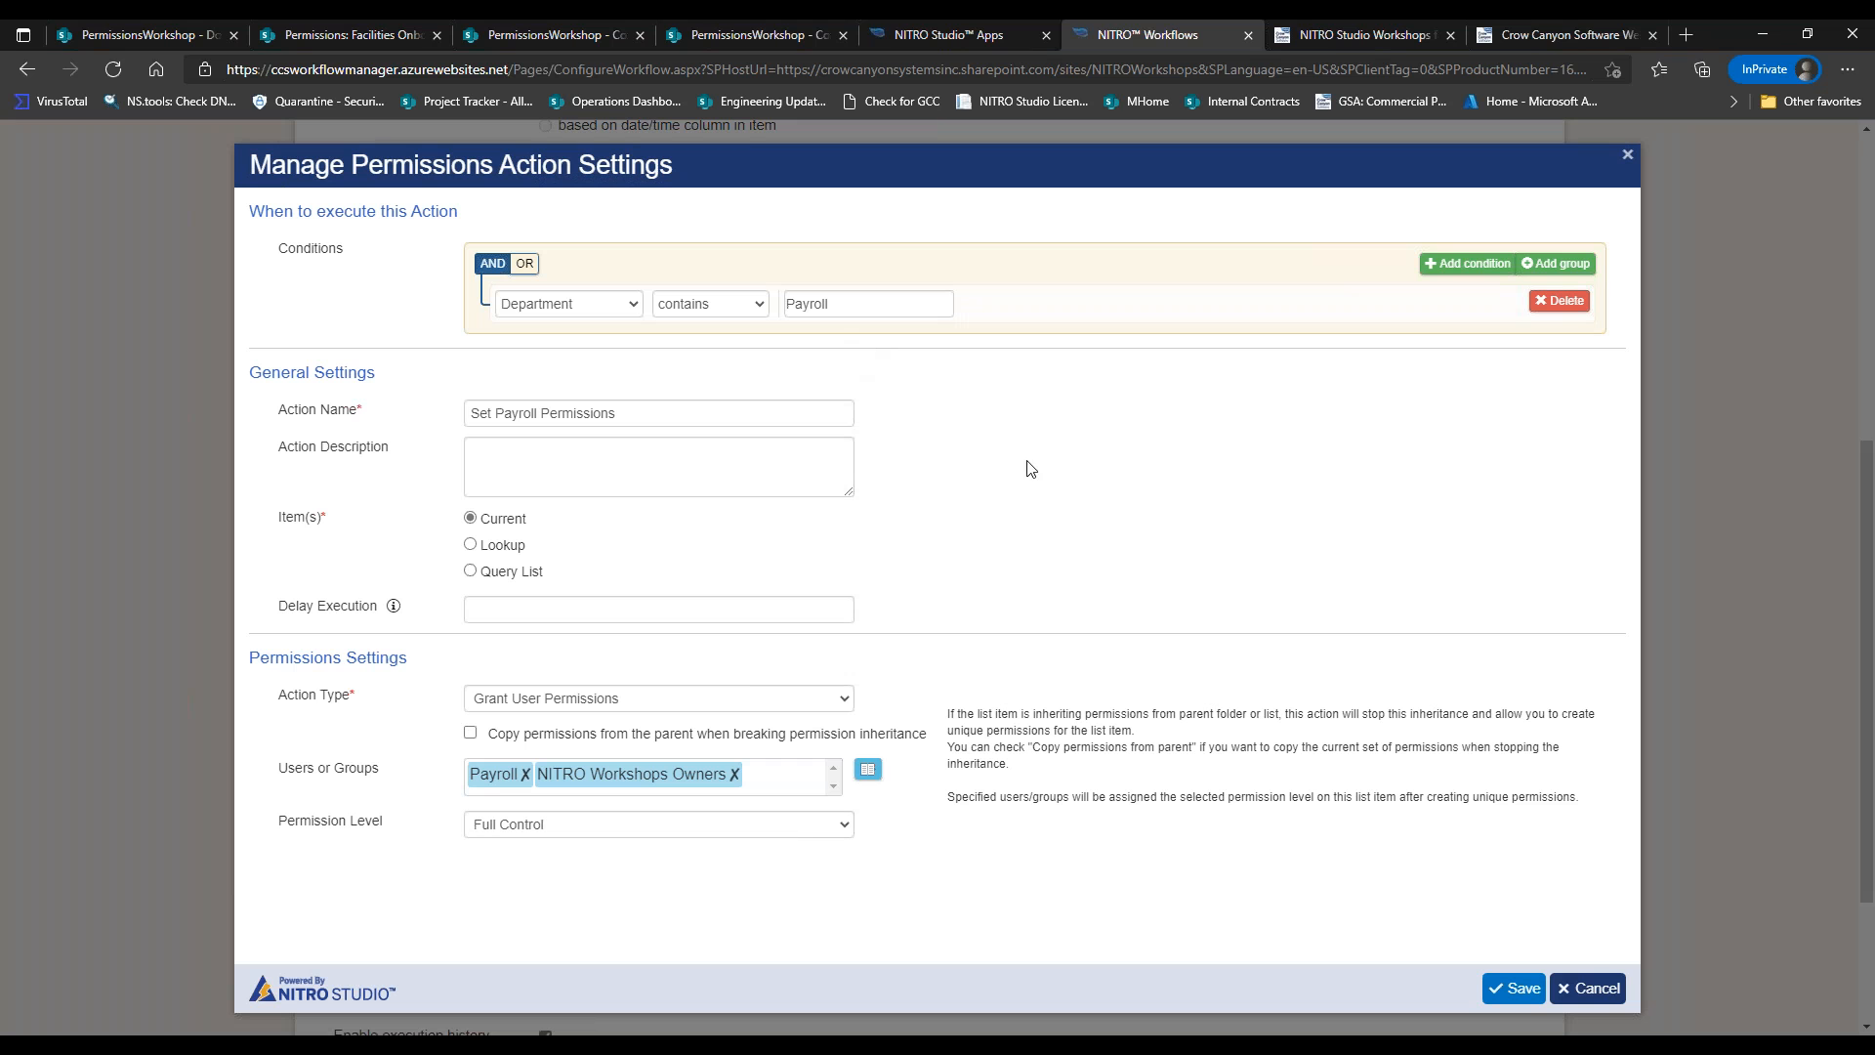
click(1574, 998)
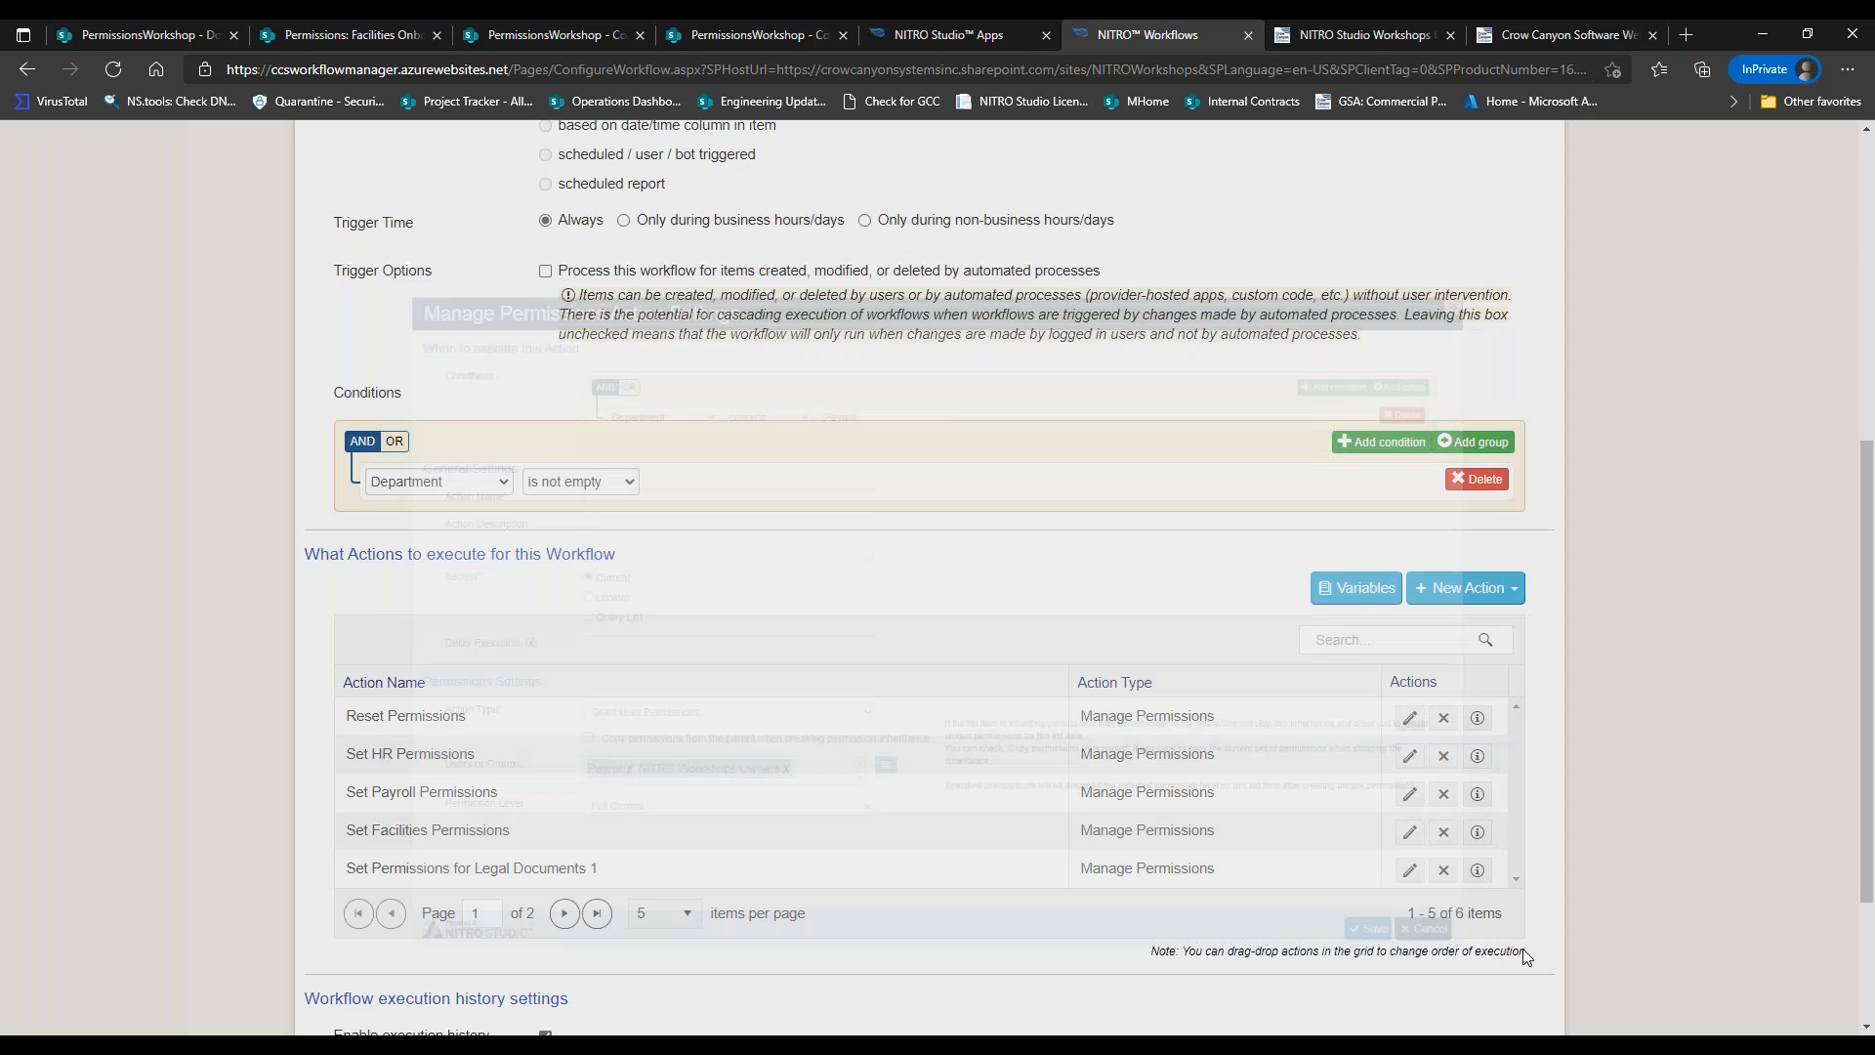
click(1409, 832)
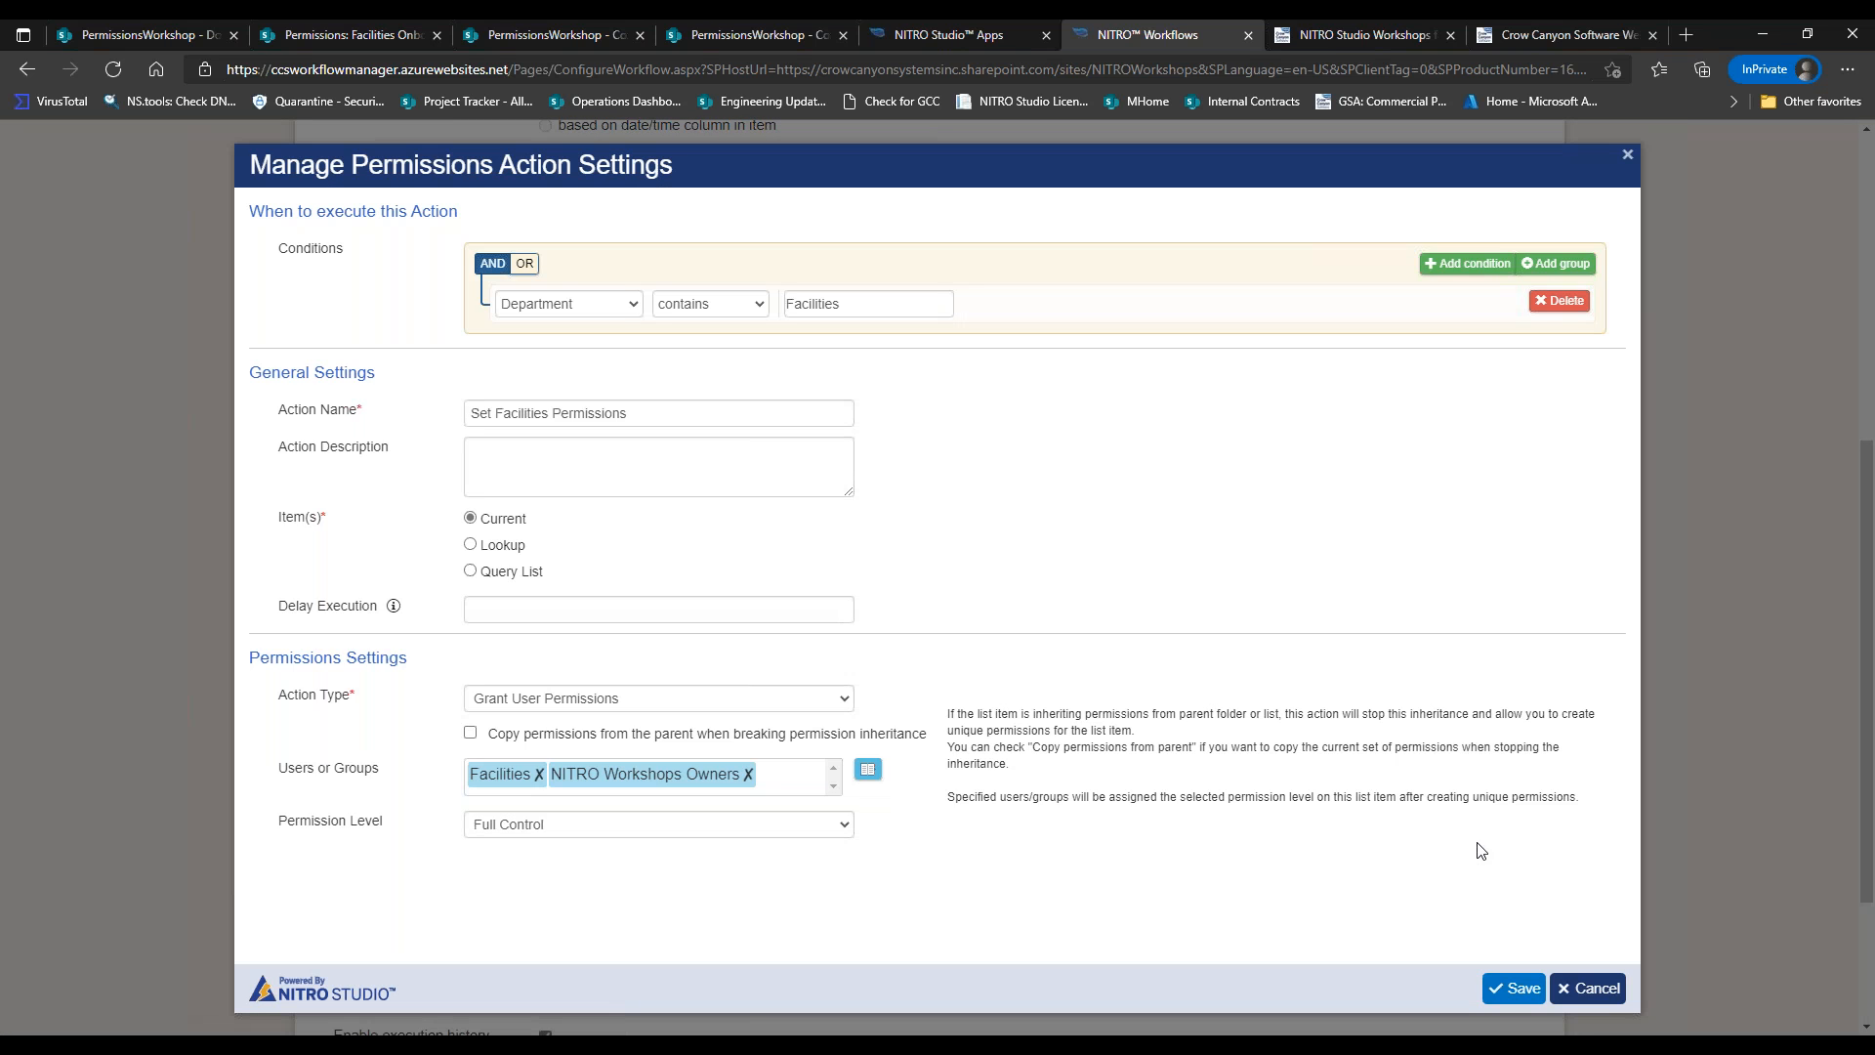
click(1595, 988)
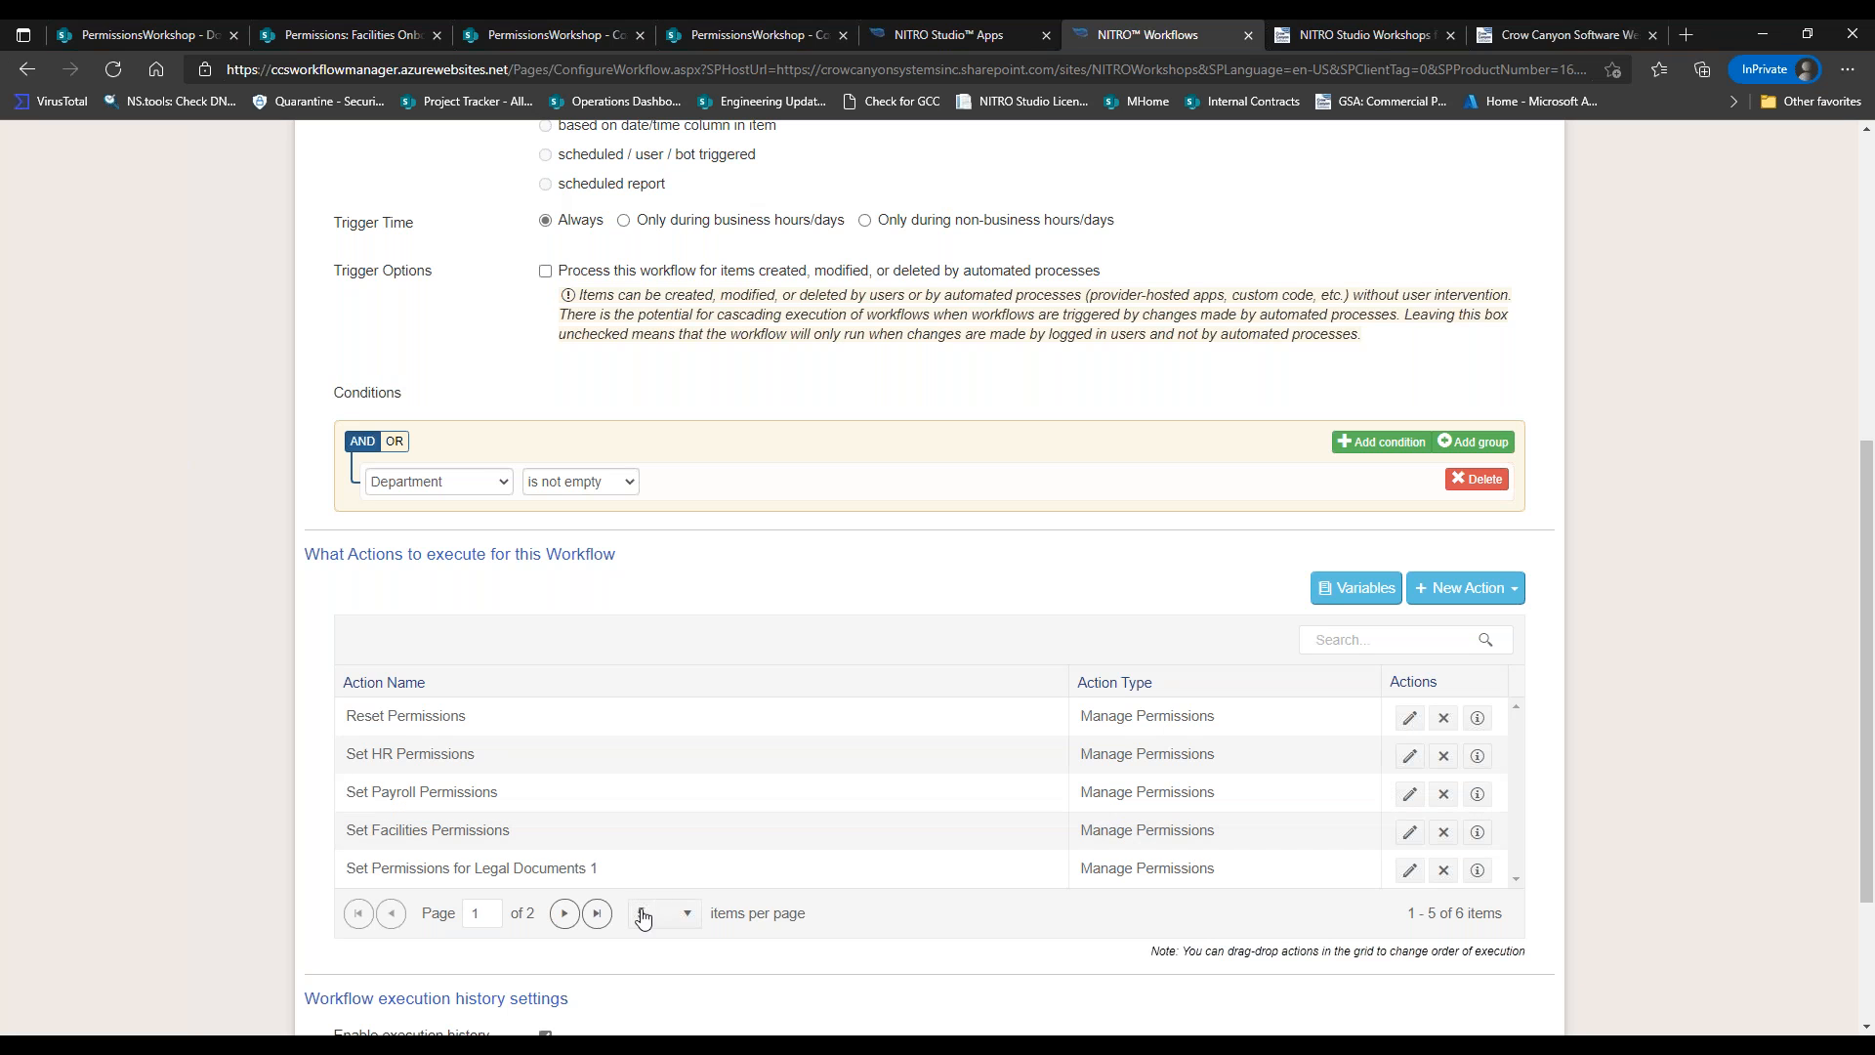
click(1408, 878)
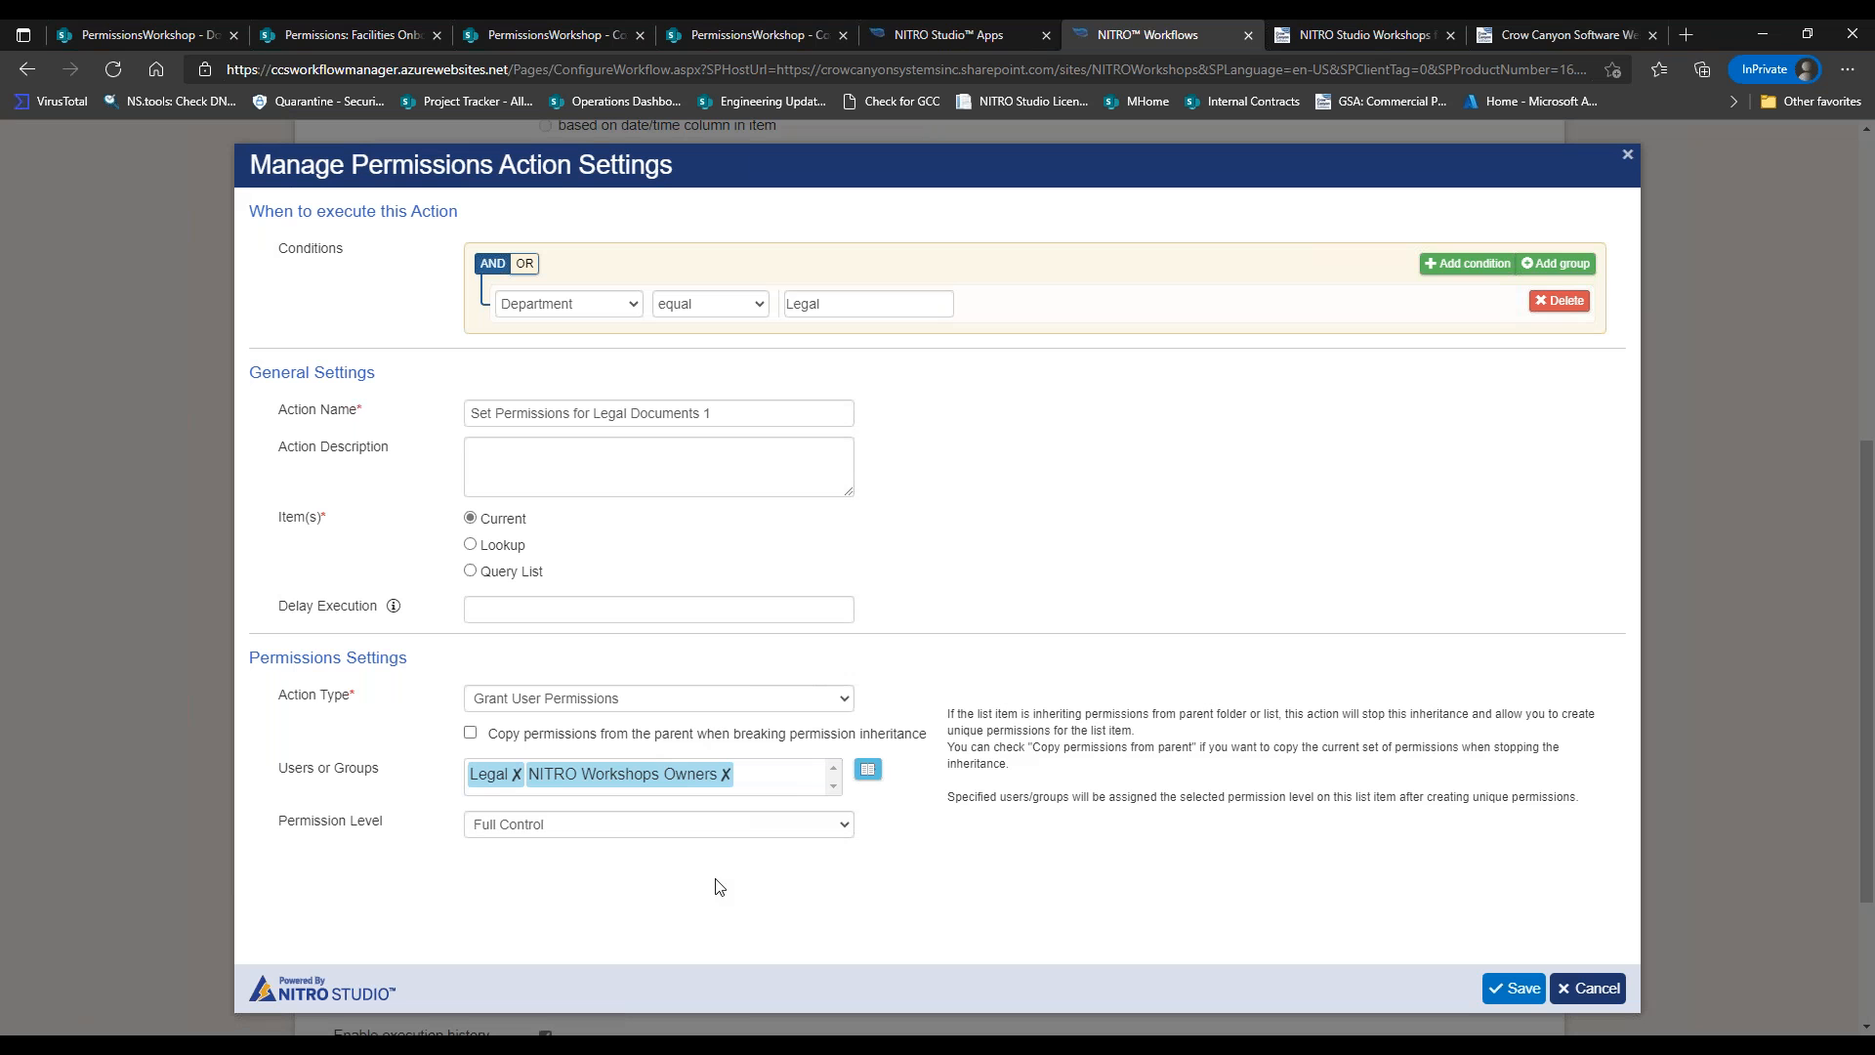
click(1516, 989)
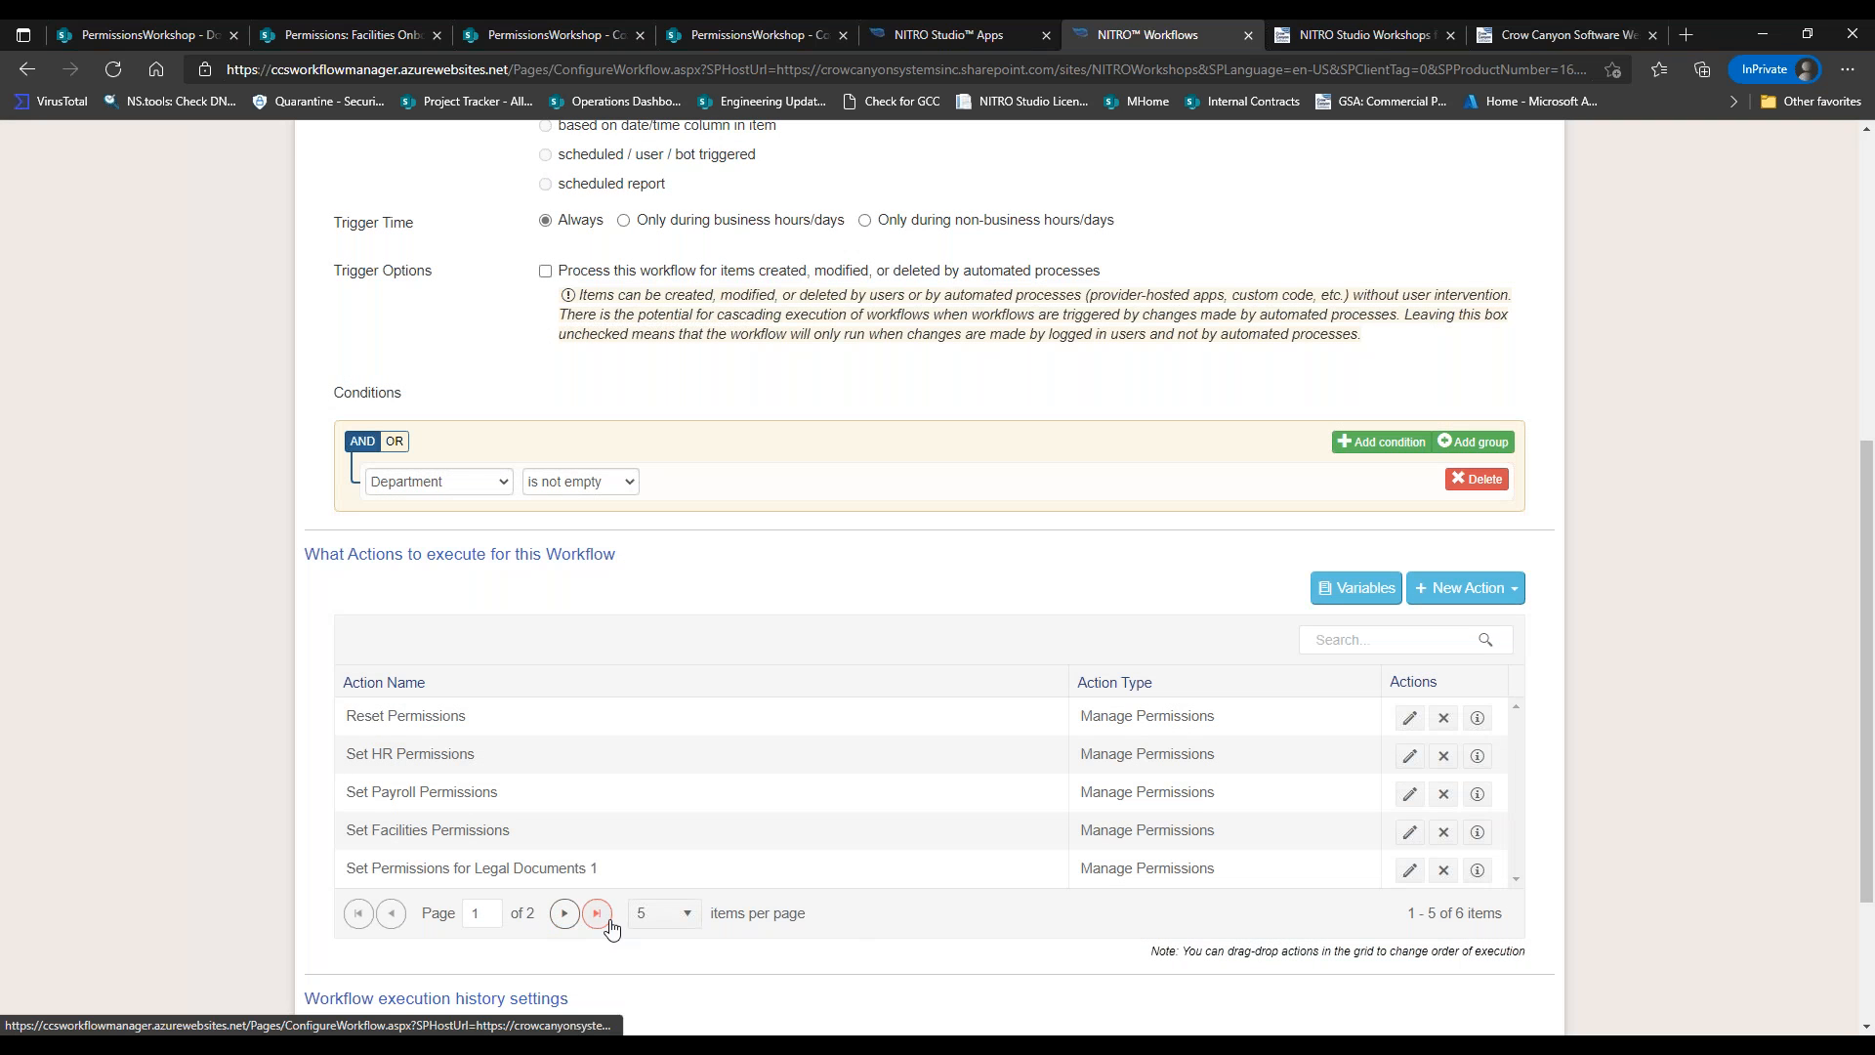
Show 10 actions per page and re-save the Legal Documents 2 action.
click(646, 915)
click(637, 858)
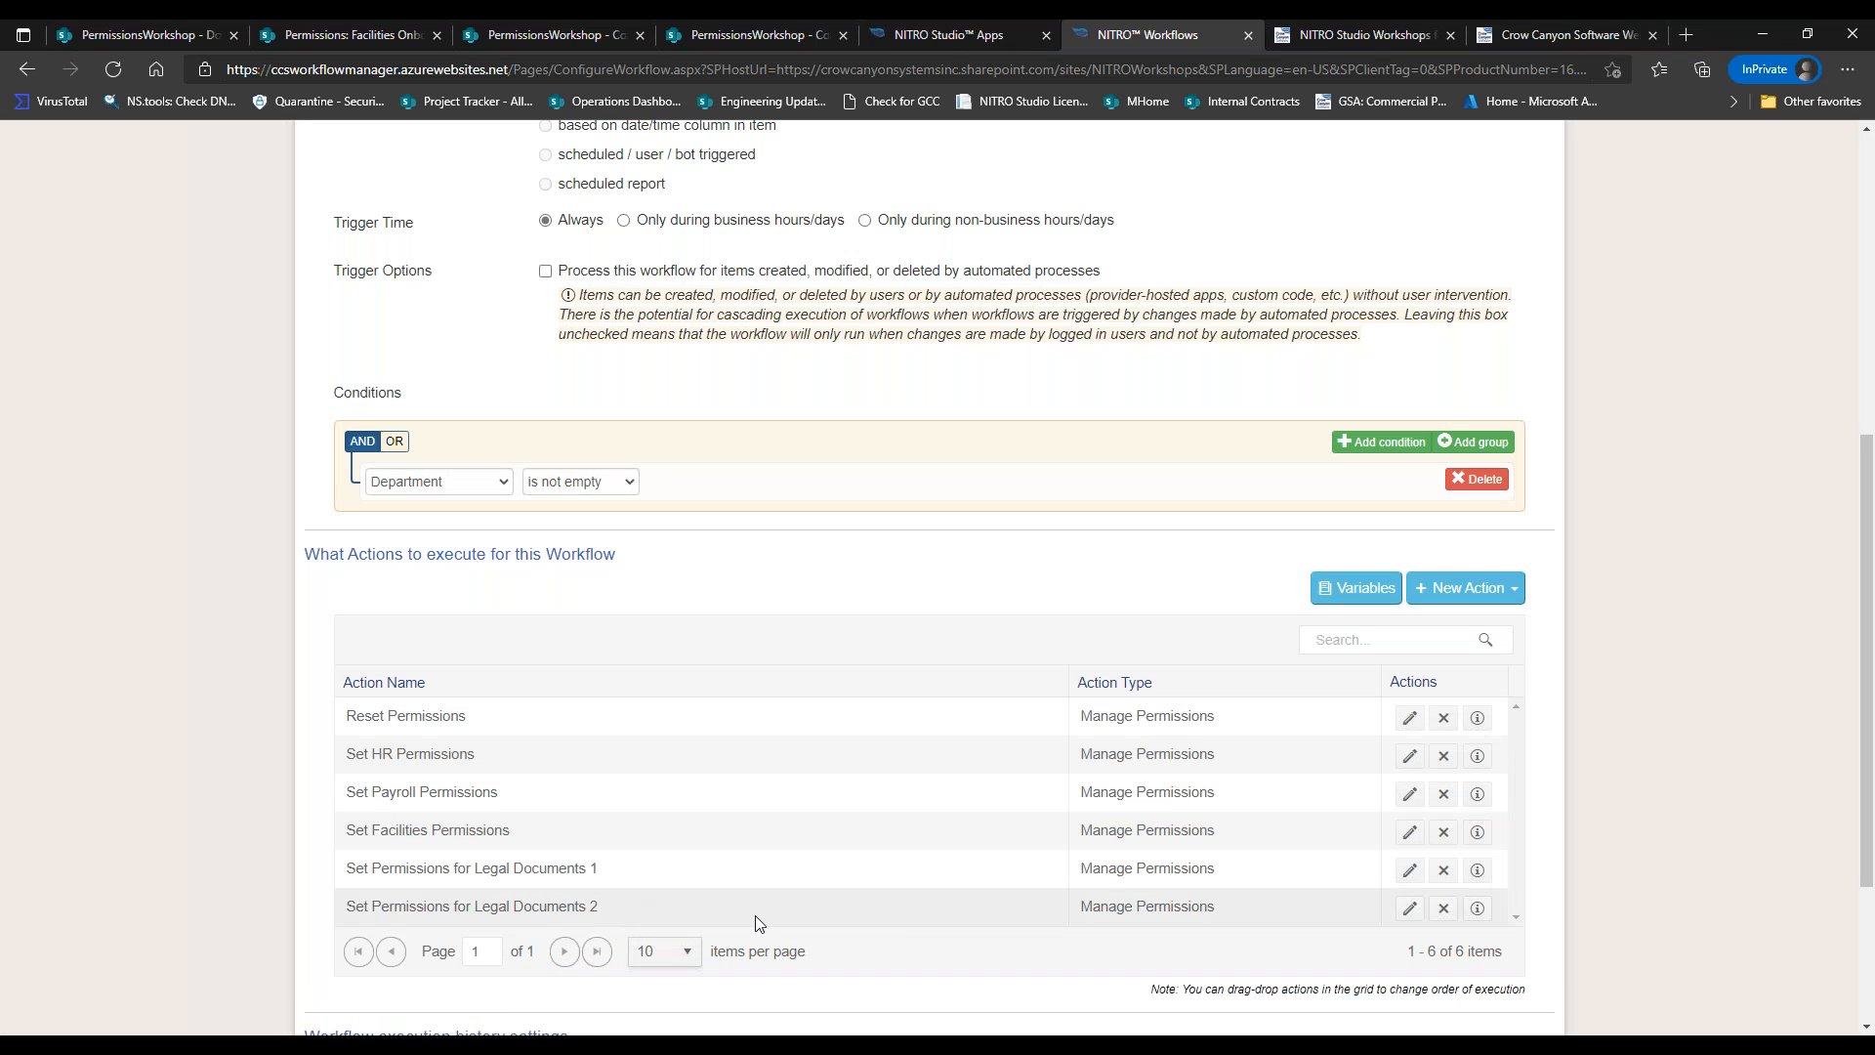
click(1409, 908)
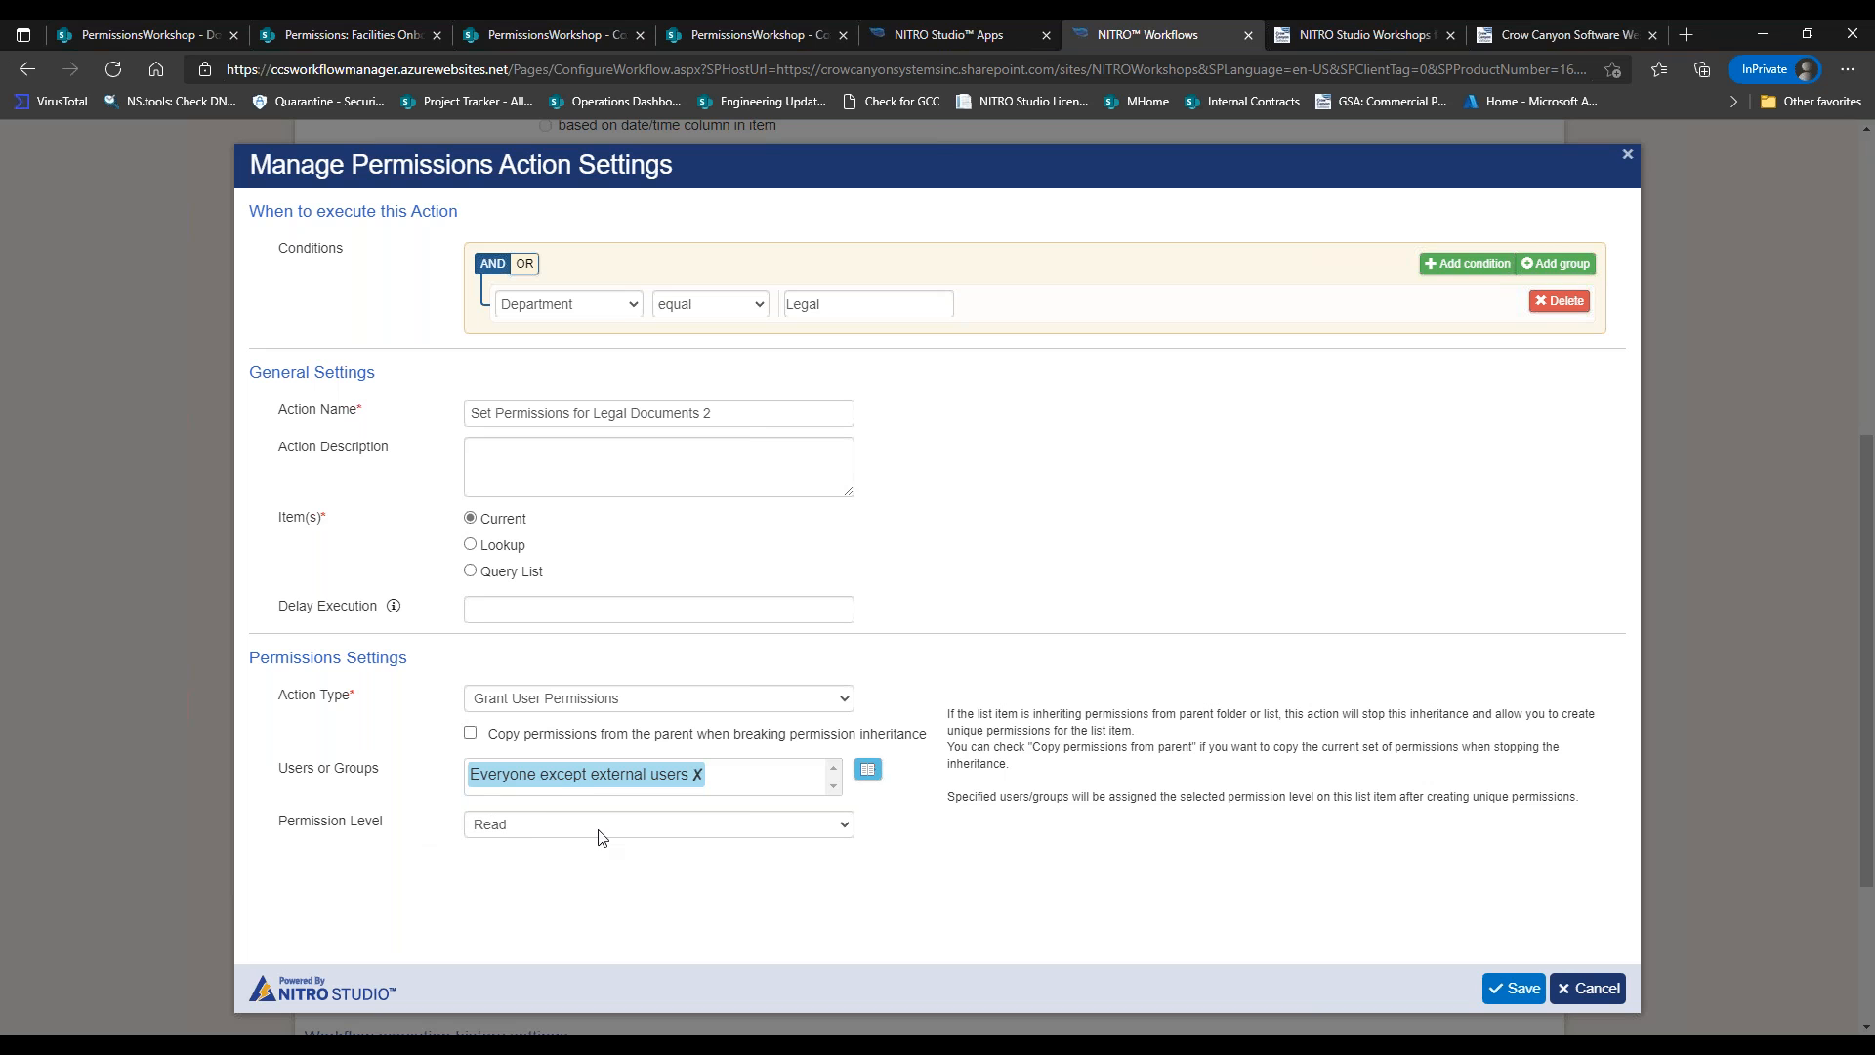
click(1517, 988)
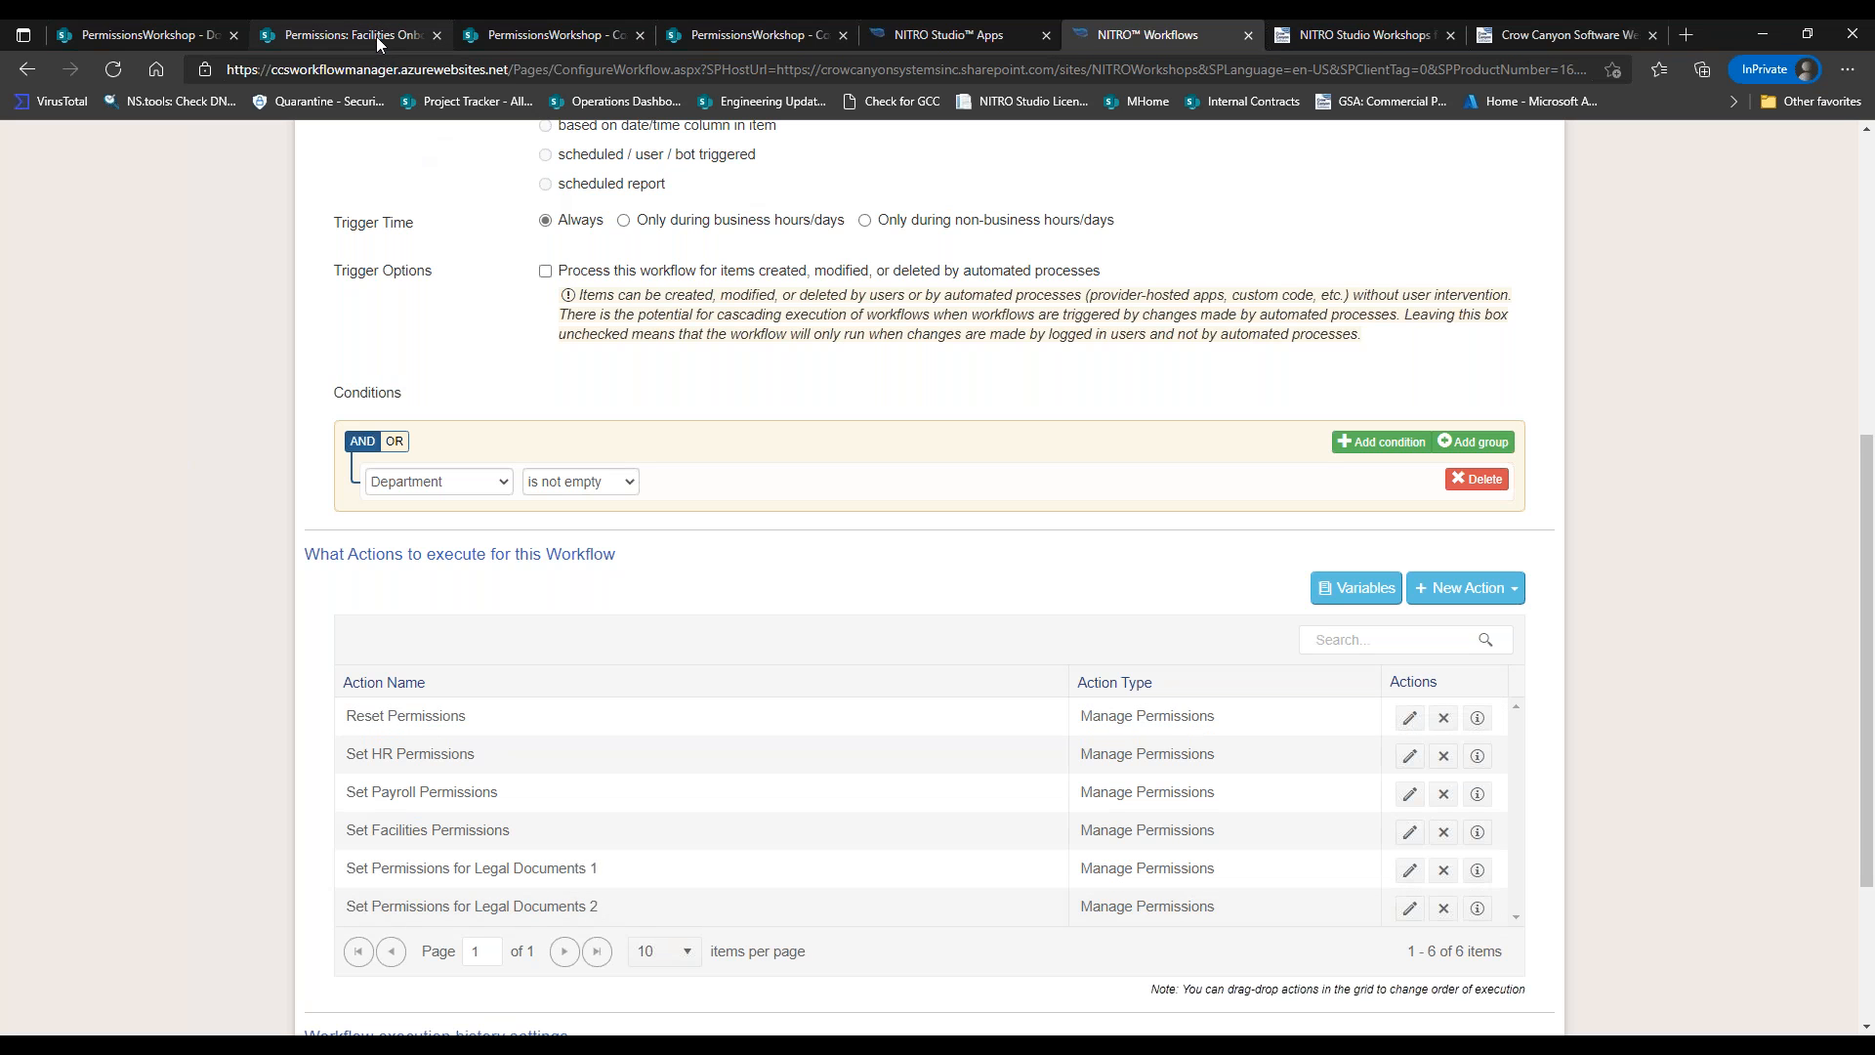
Upload Termination Policy.doc to Documents and set its Department property to Legal.
click(185, 39)
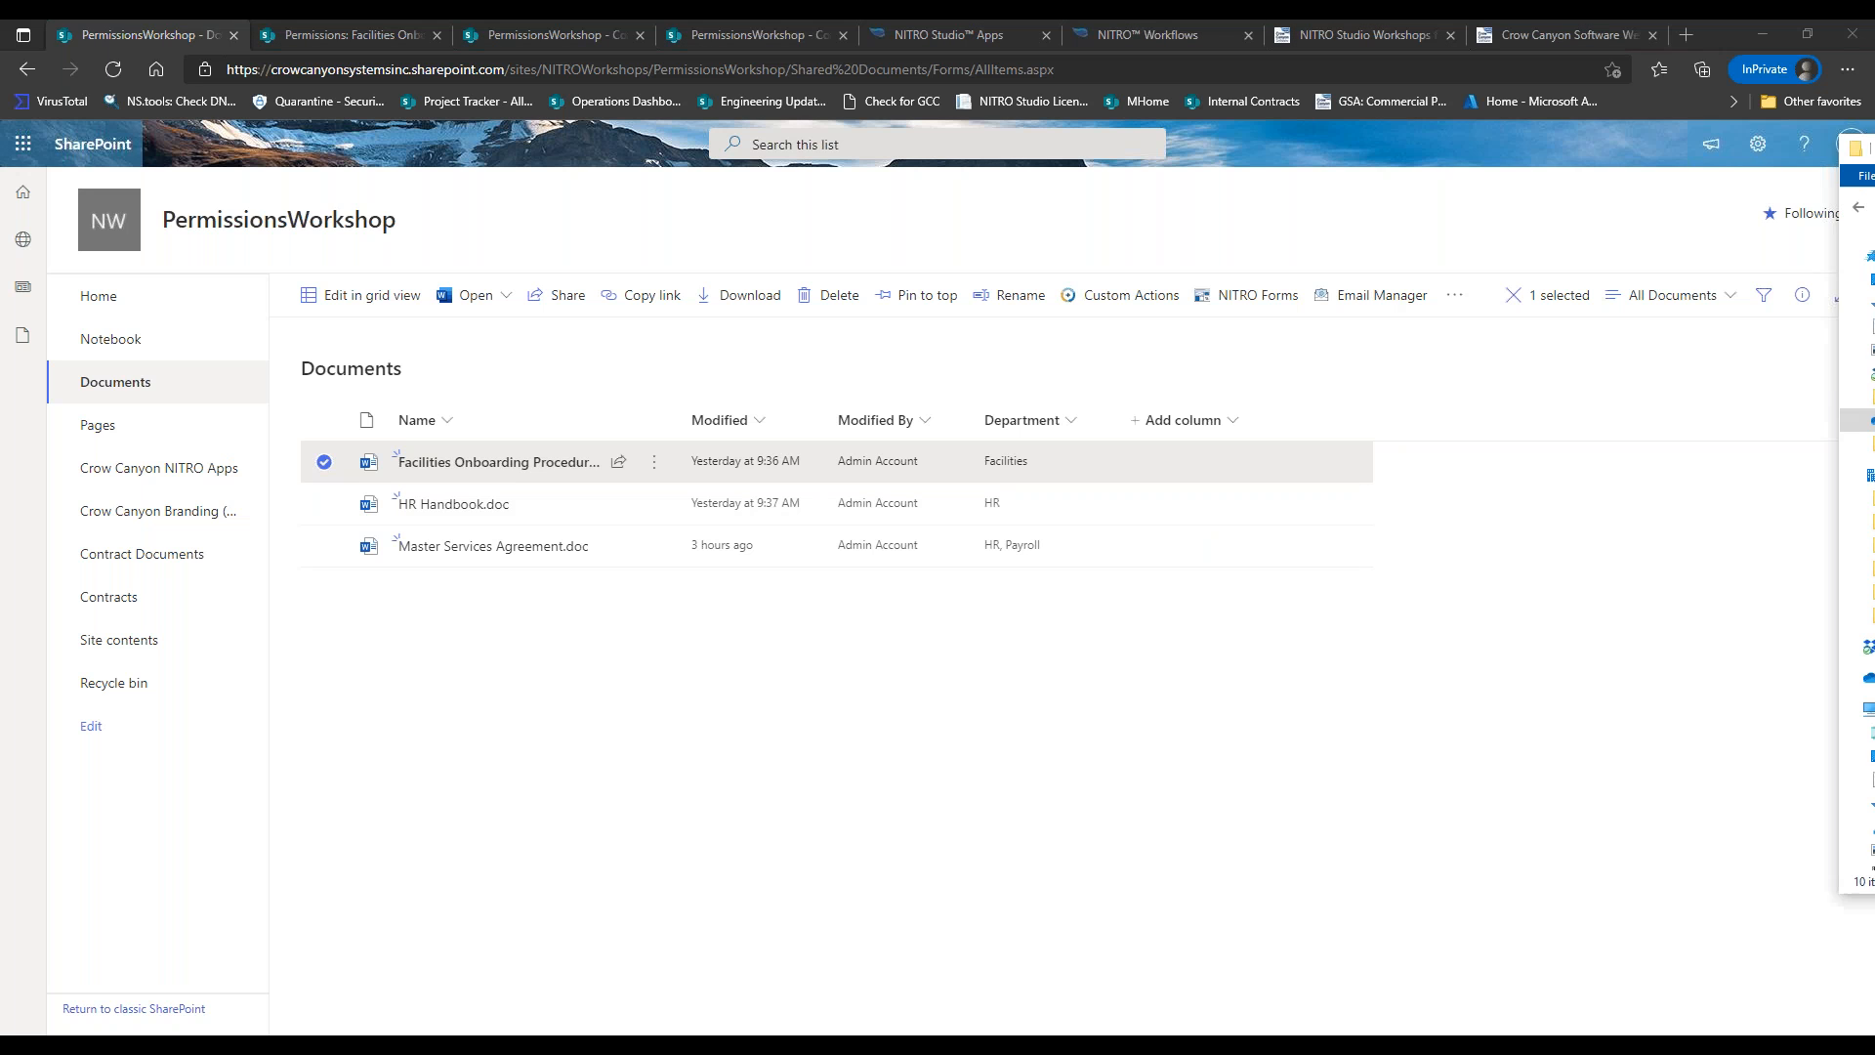
drag(1874, 401, 603, 598)
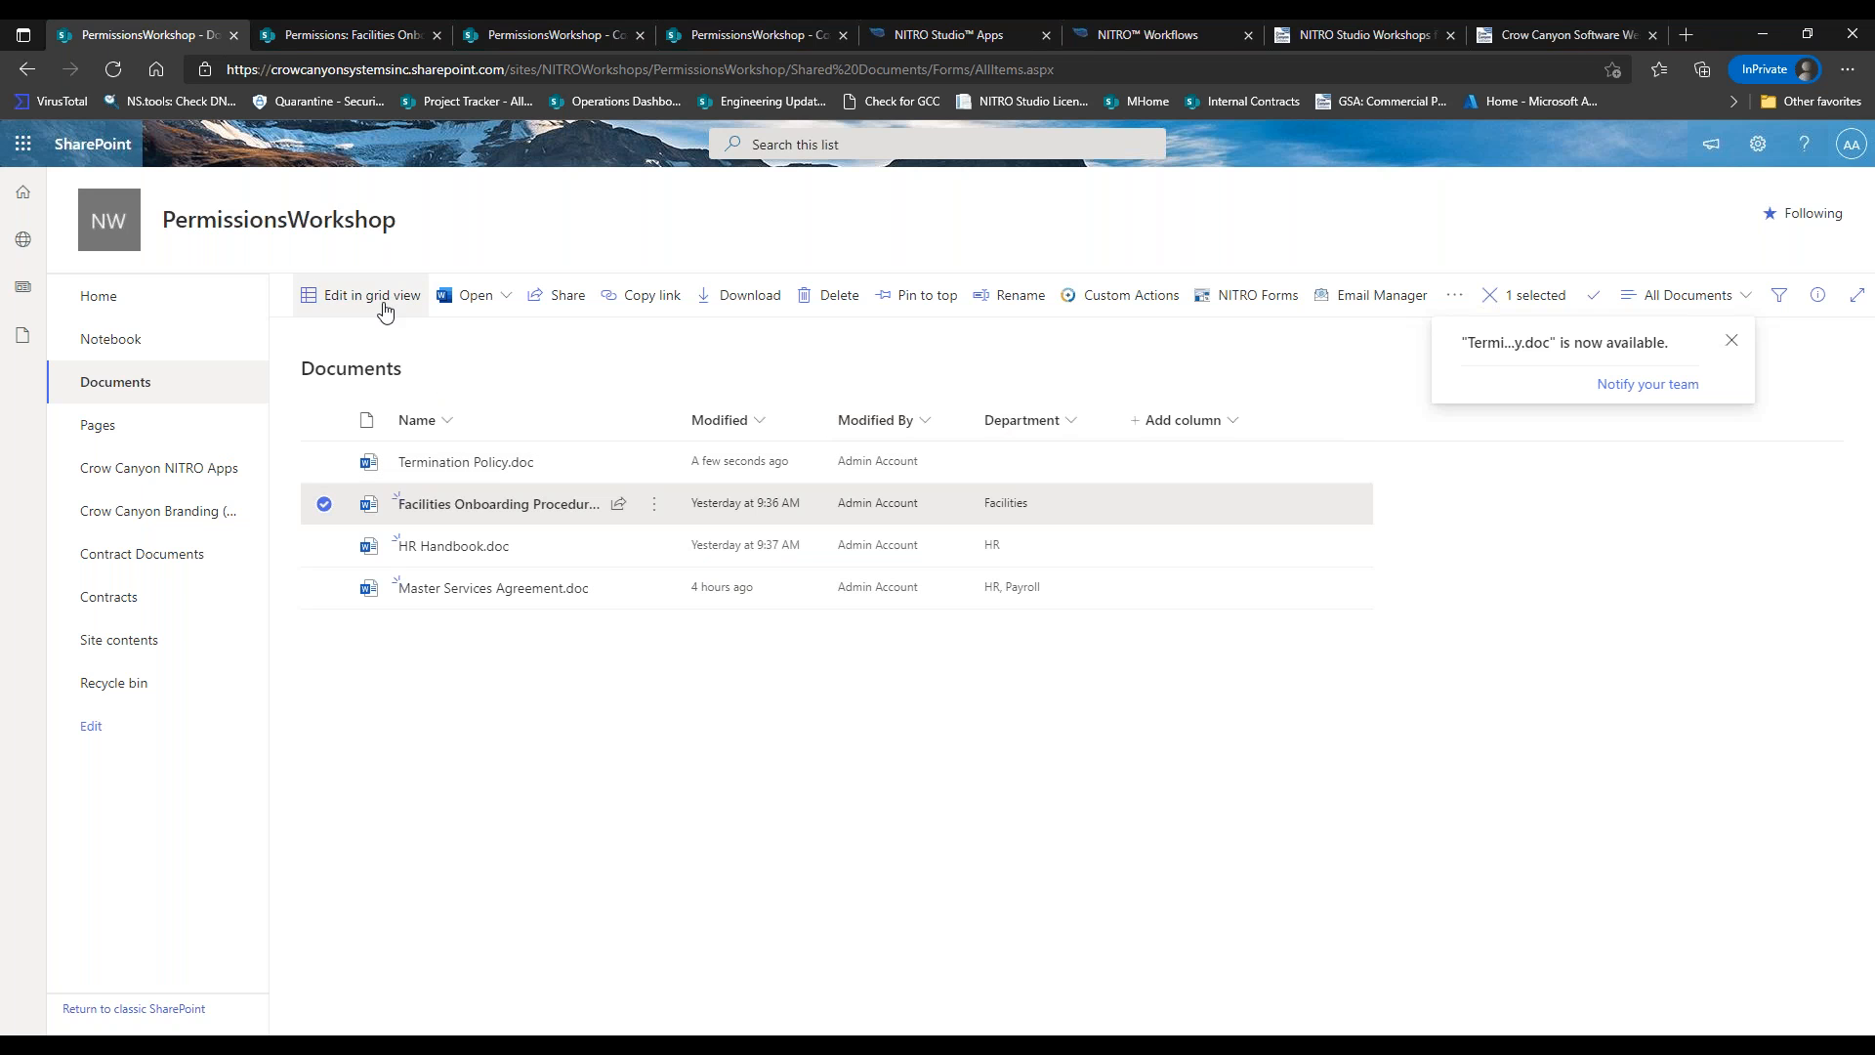
click(655, 467)
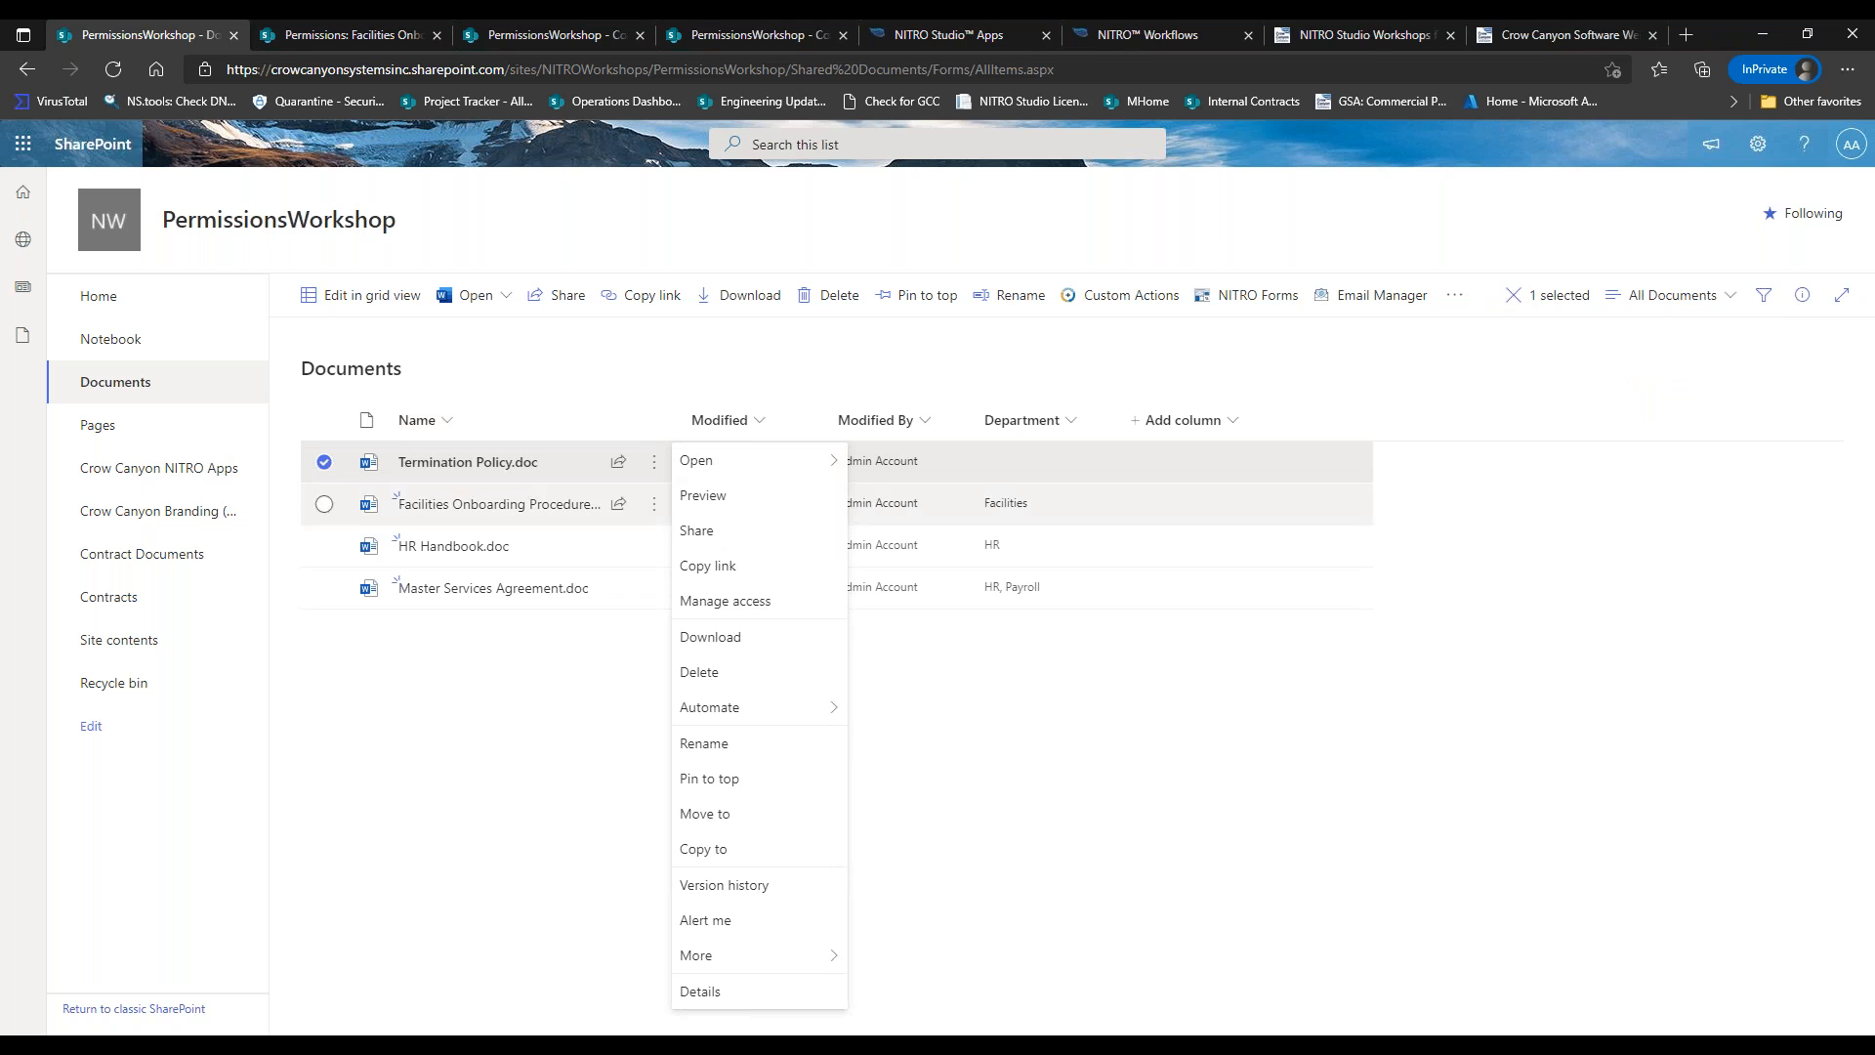
mouse_move(743, 964)
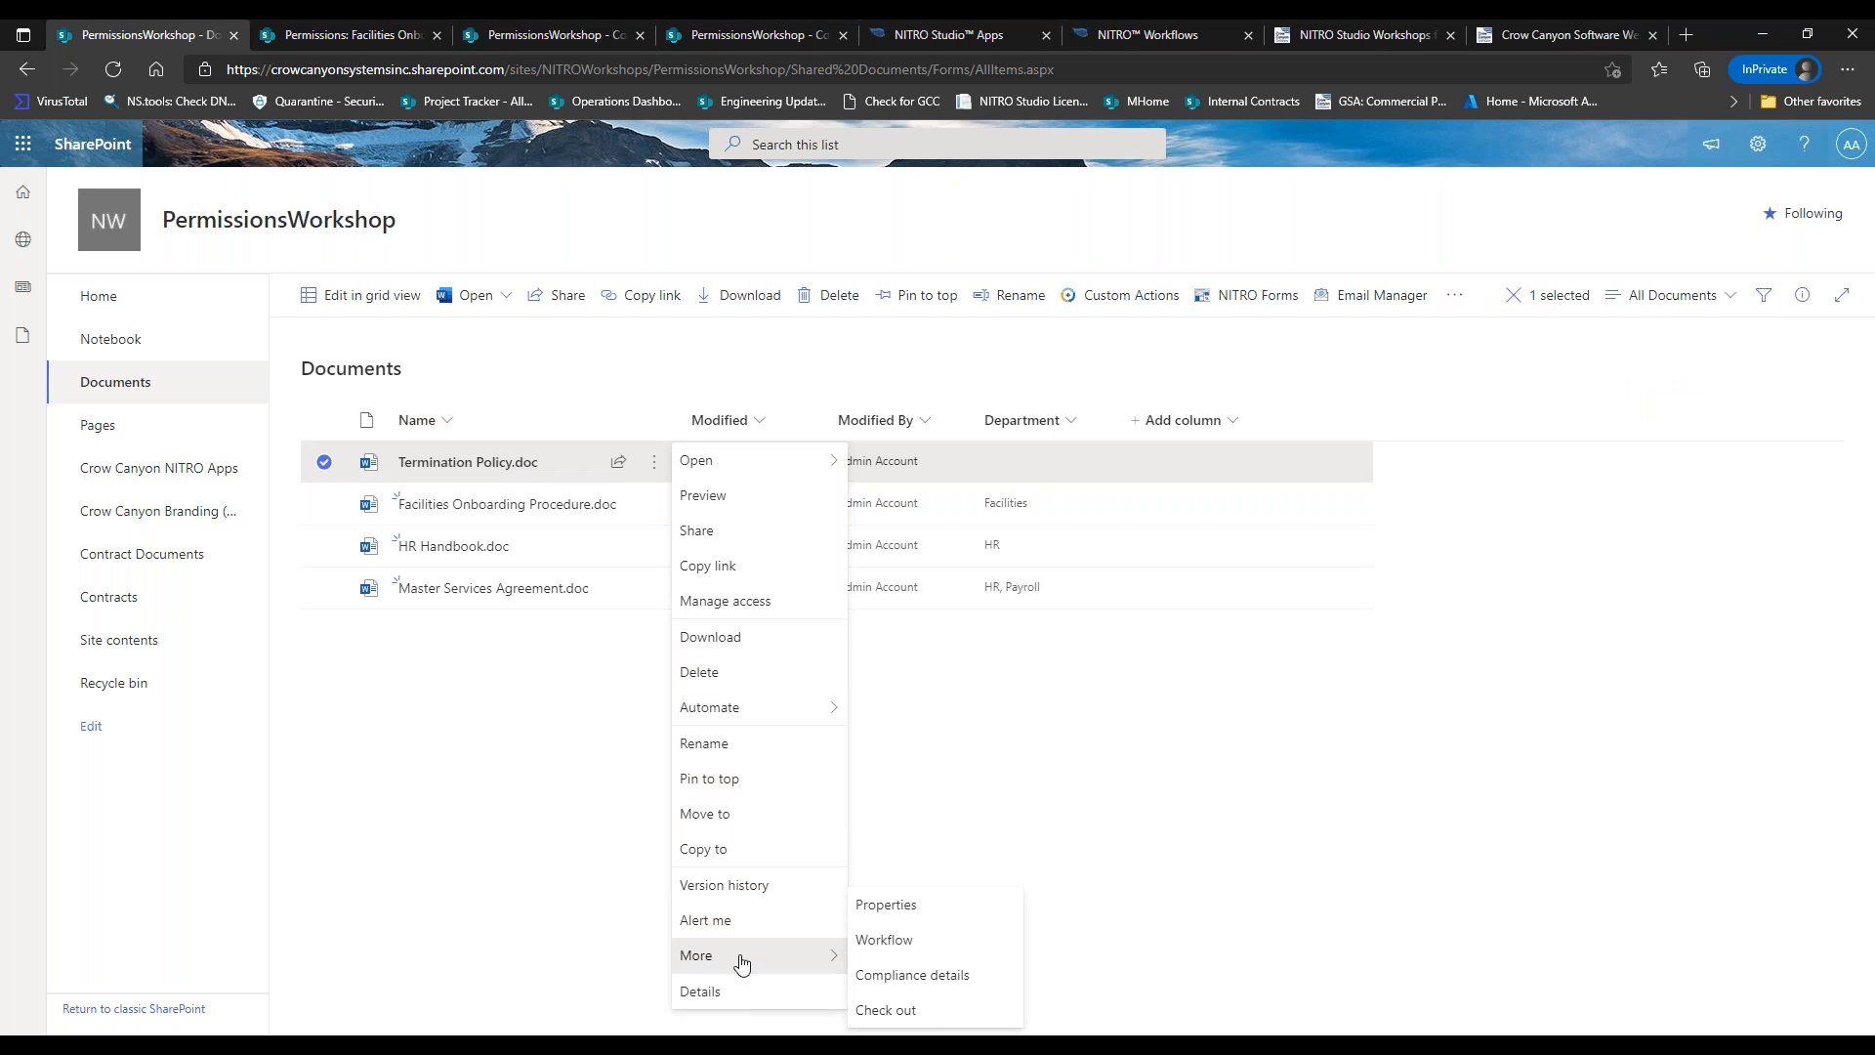
click(876, 906)
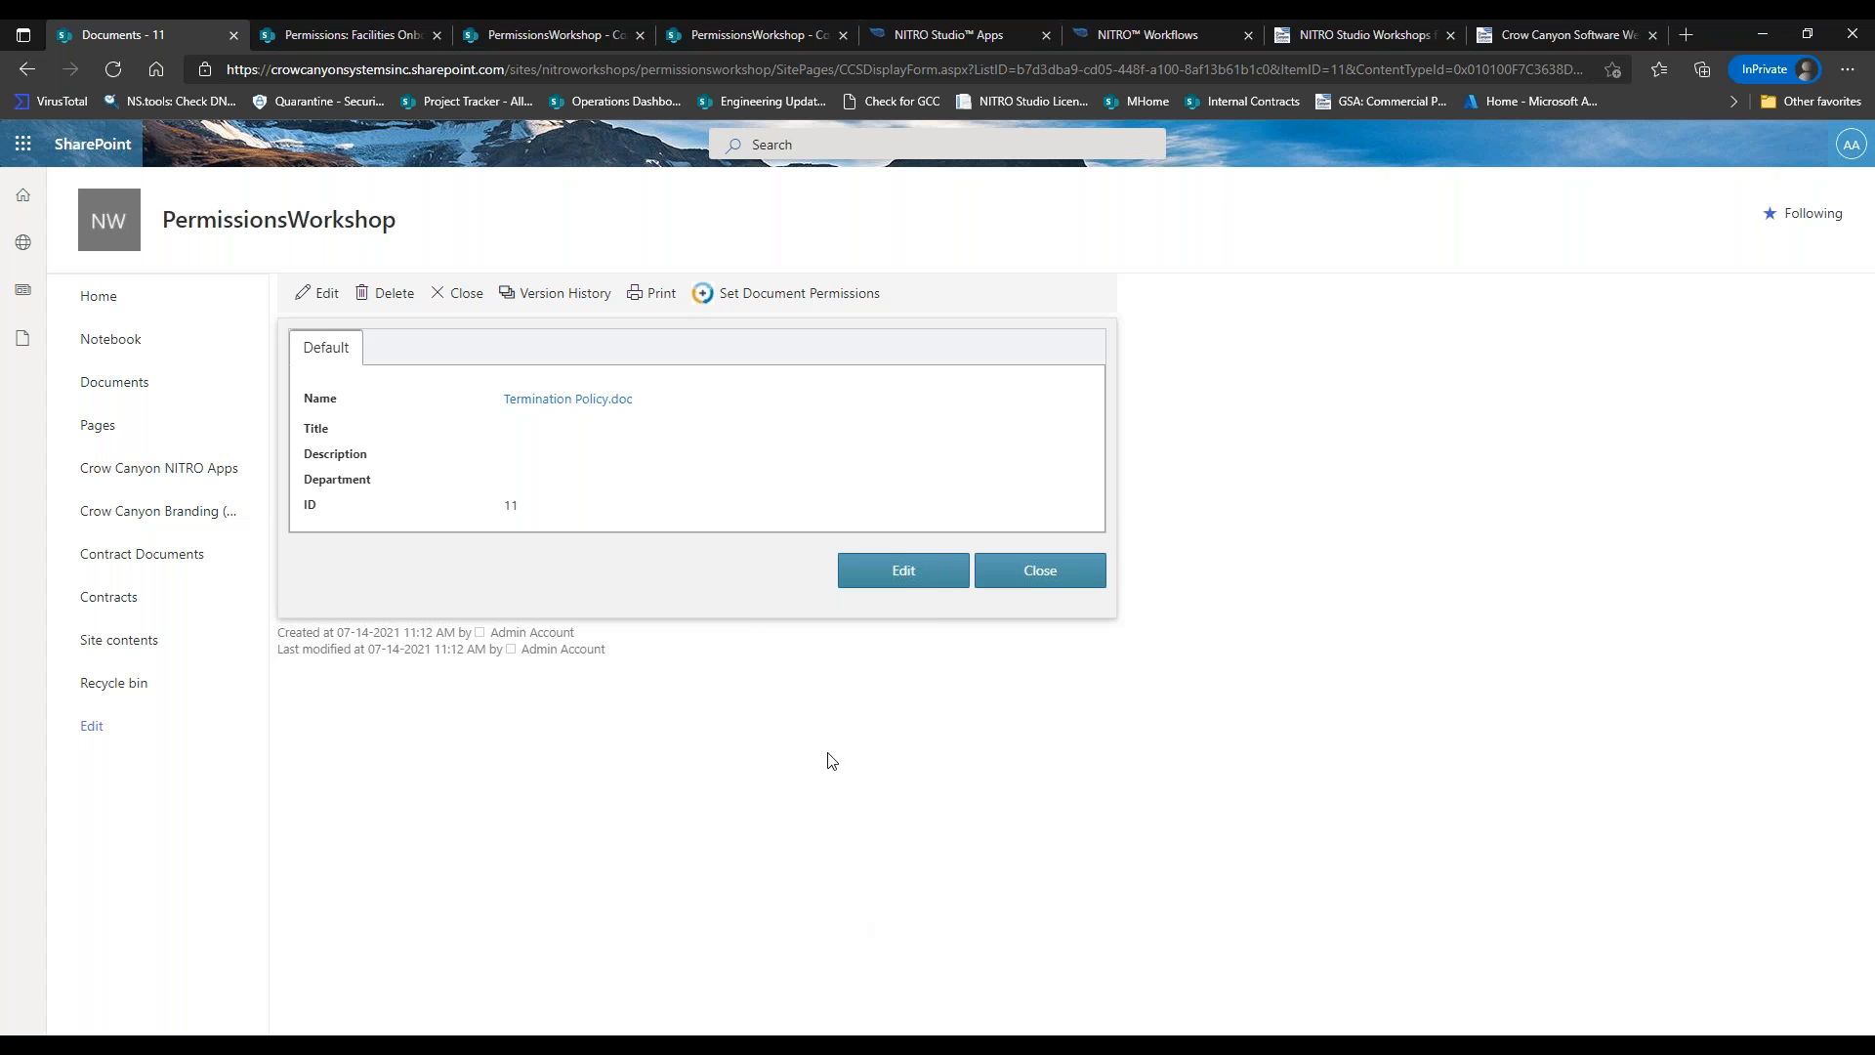
click(309, 293)
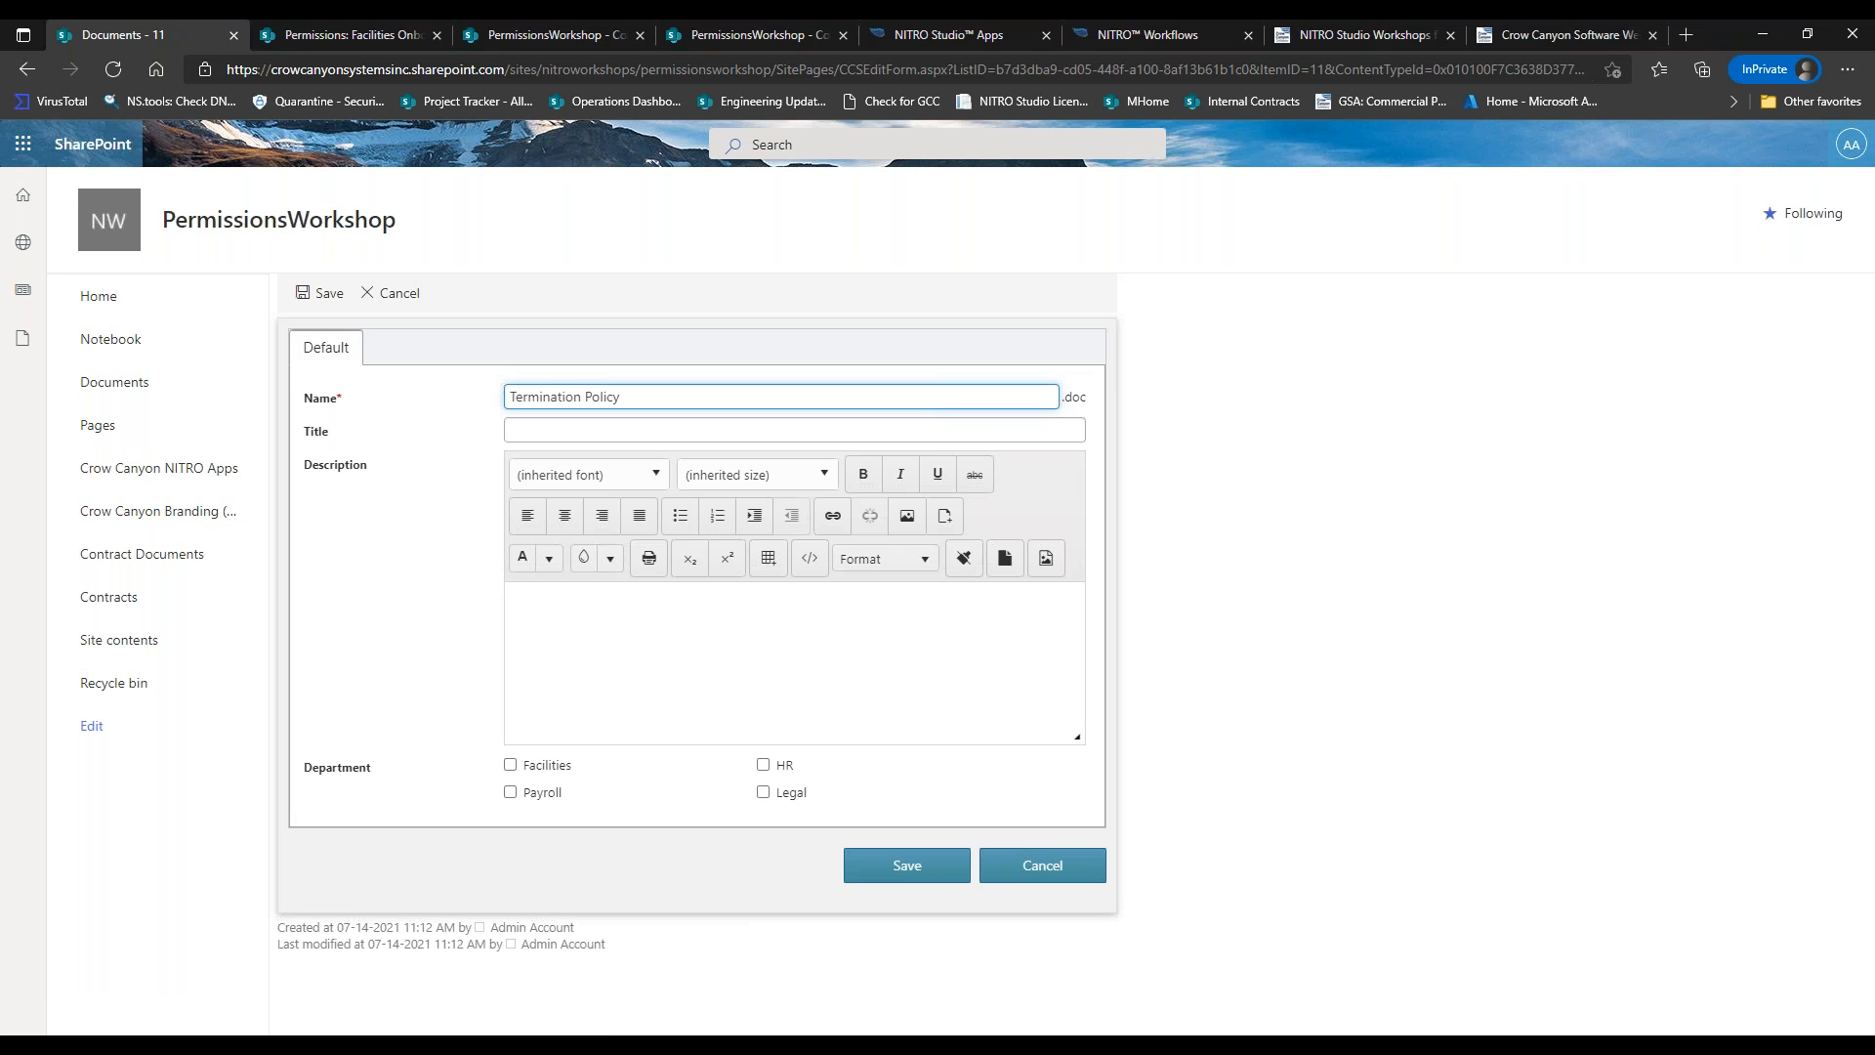
click(764, 793)
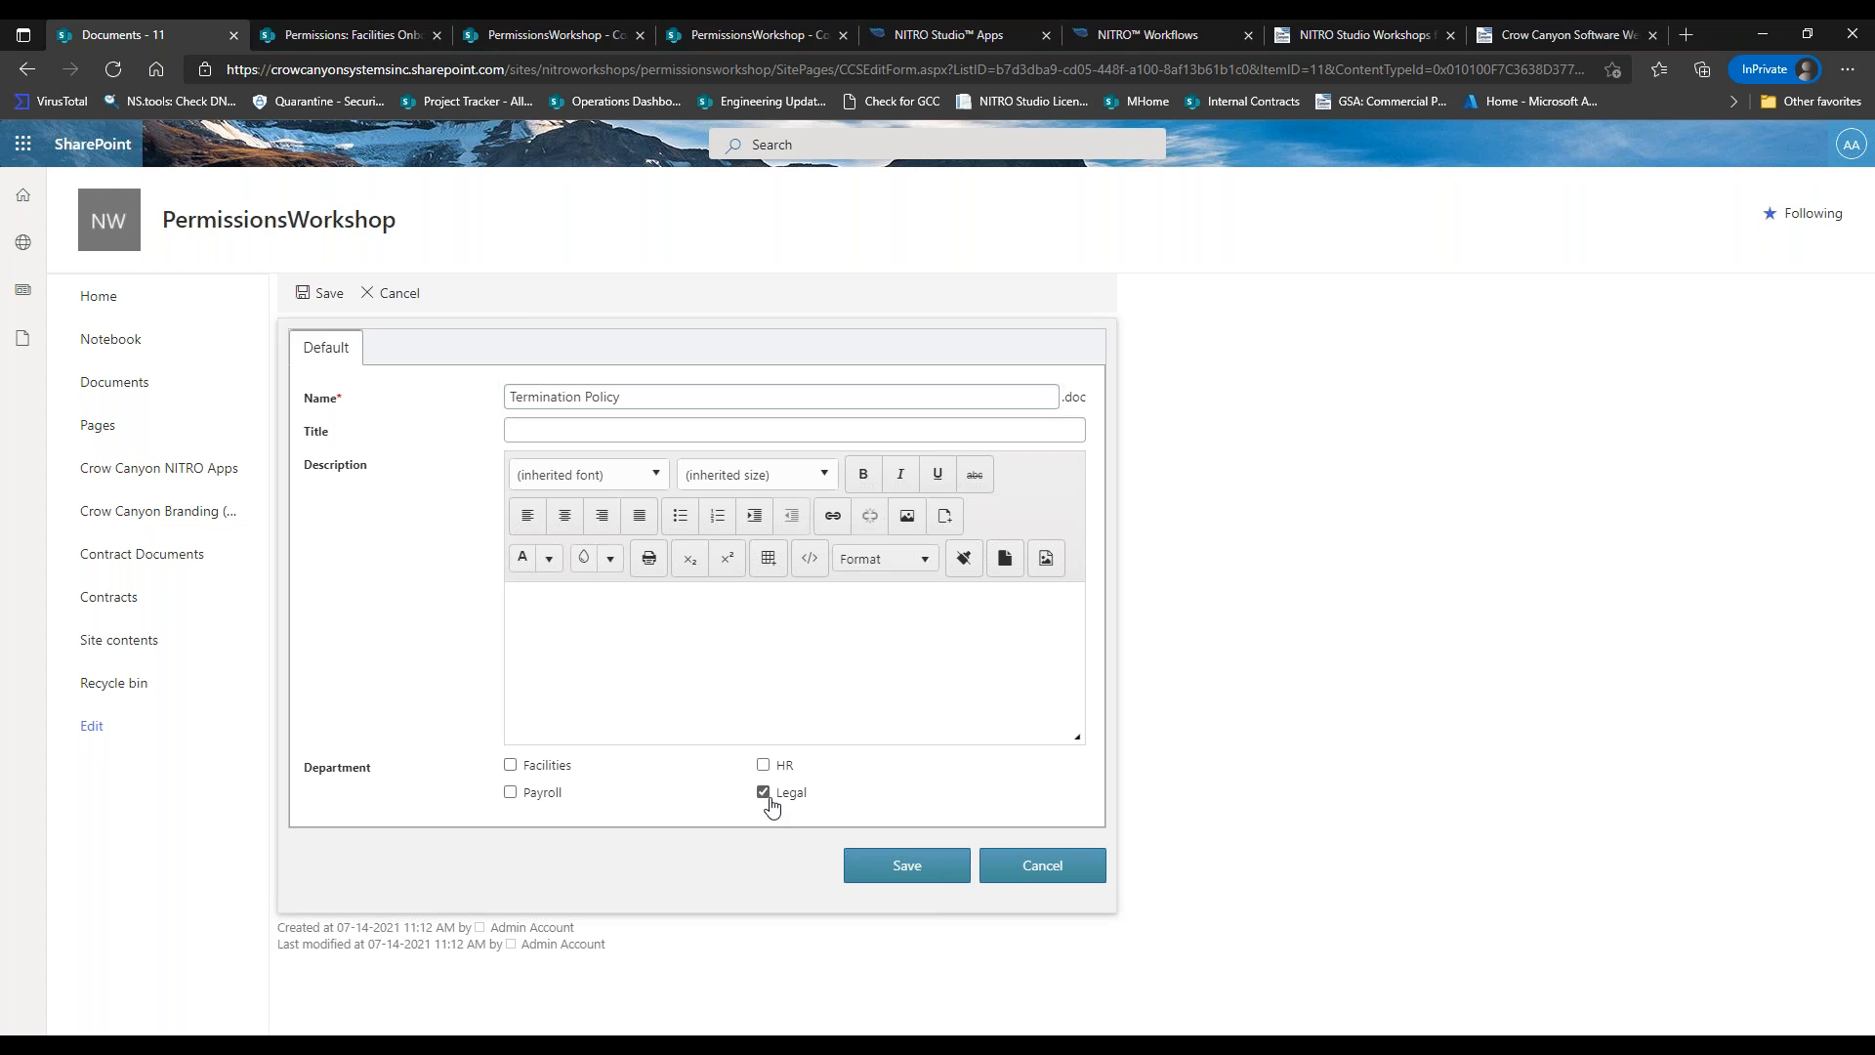
click(900, 867)
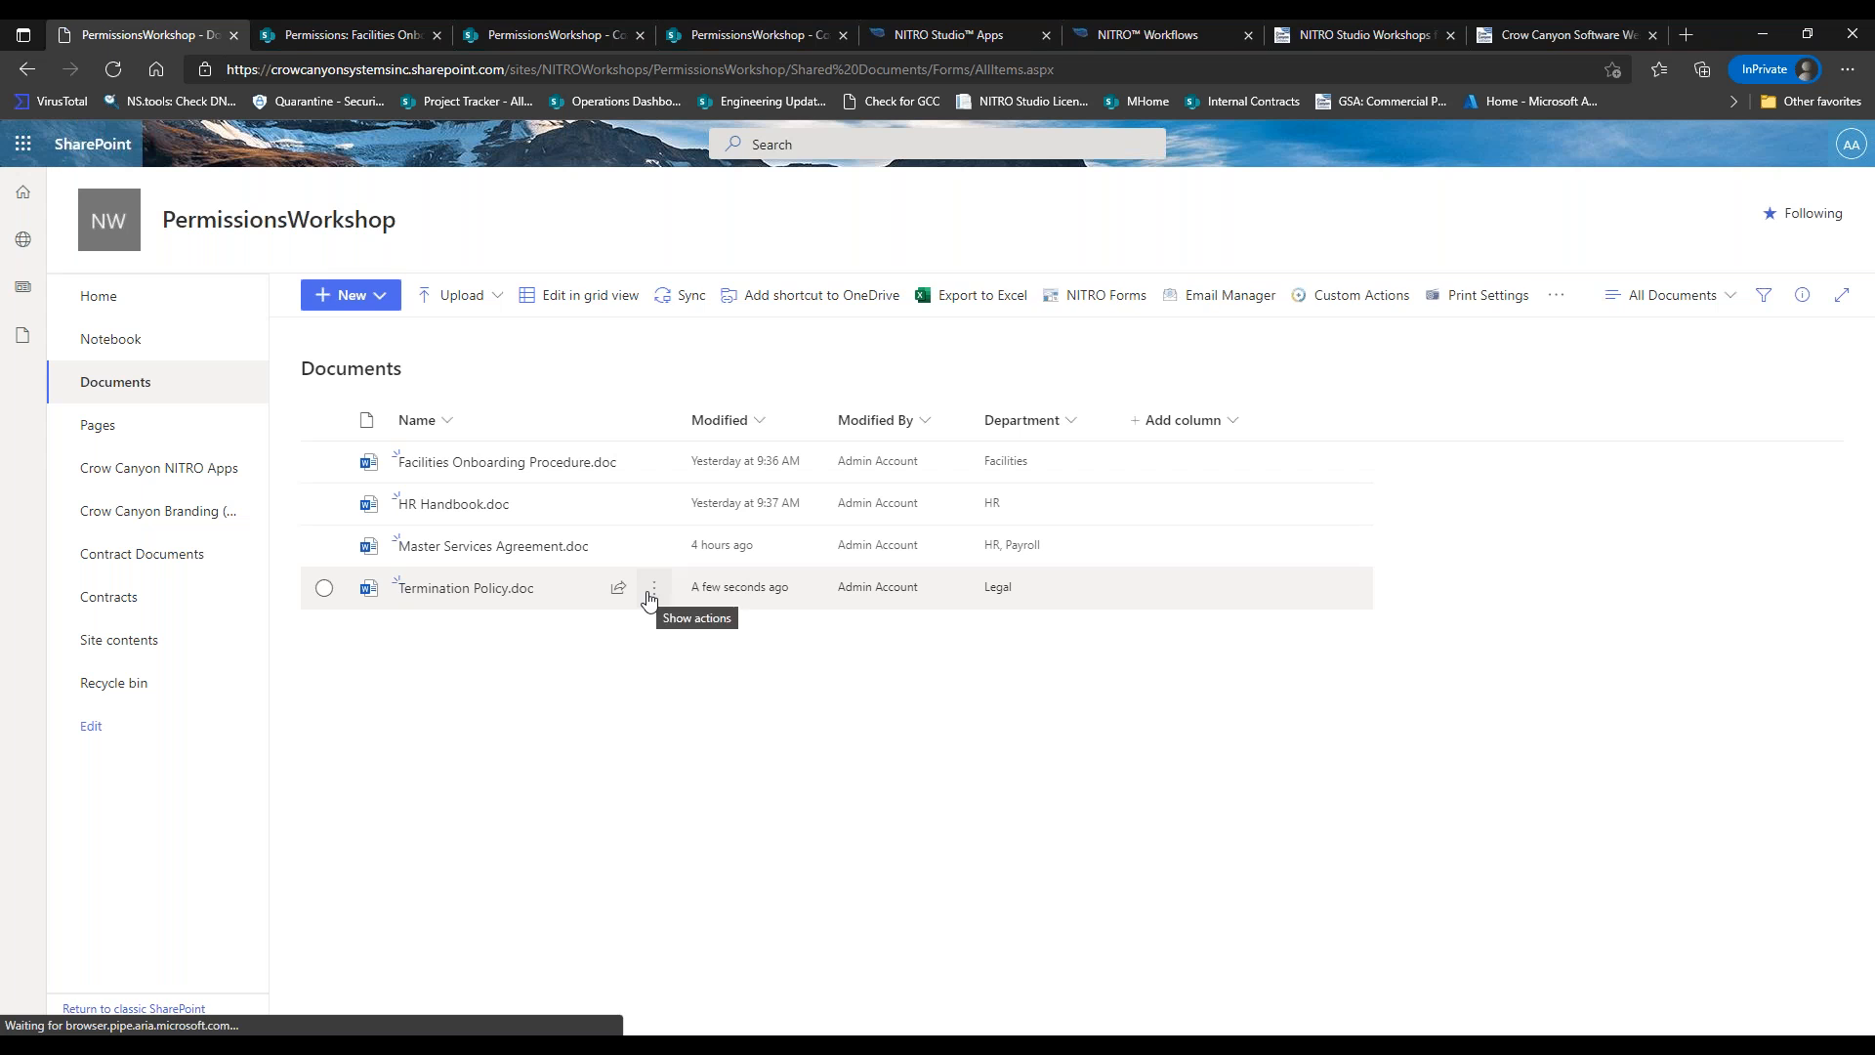
click(653, 594)
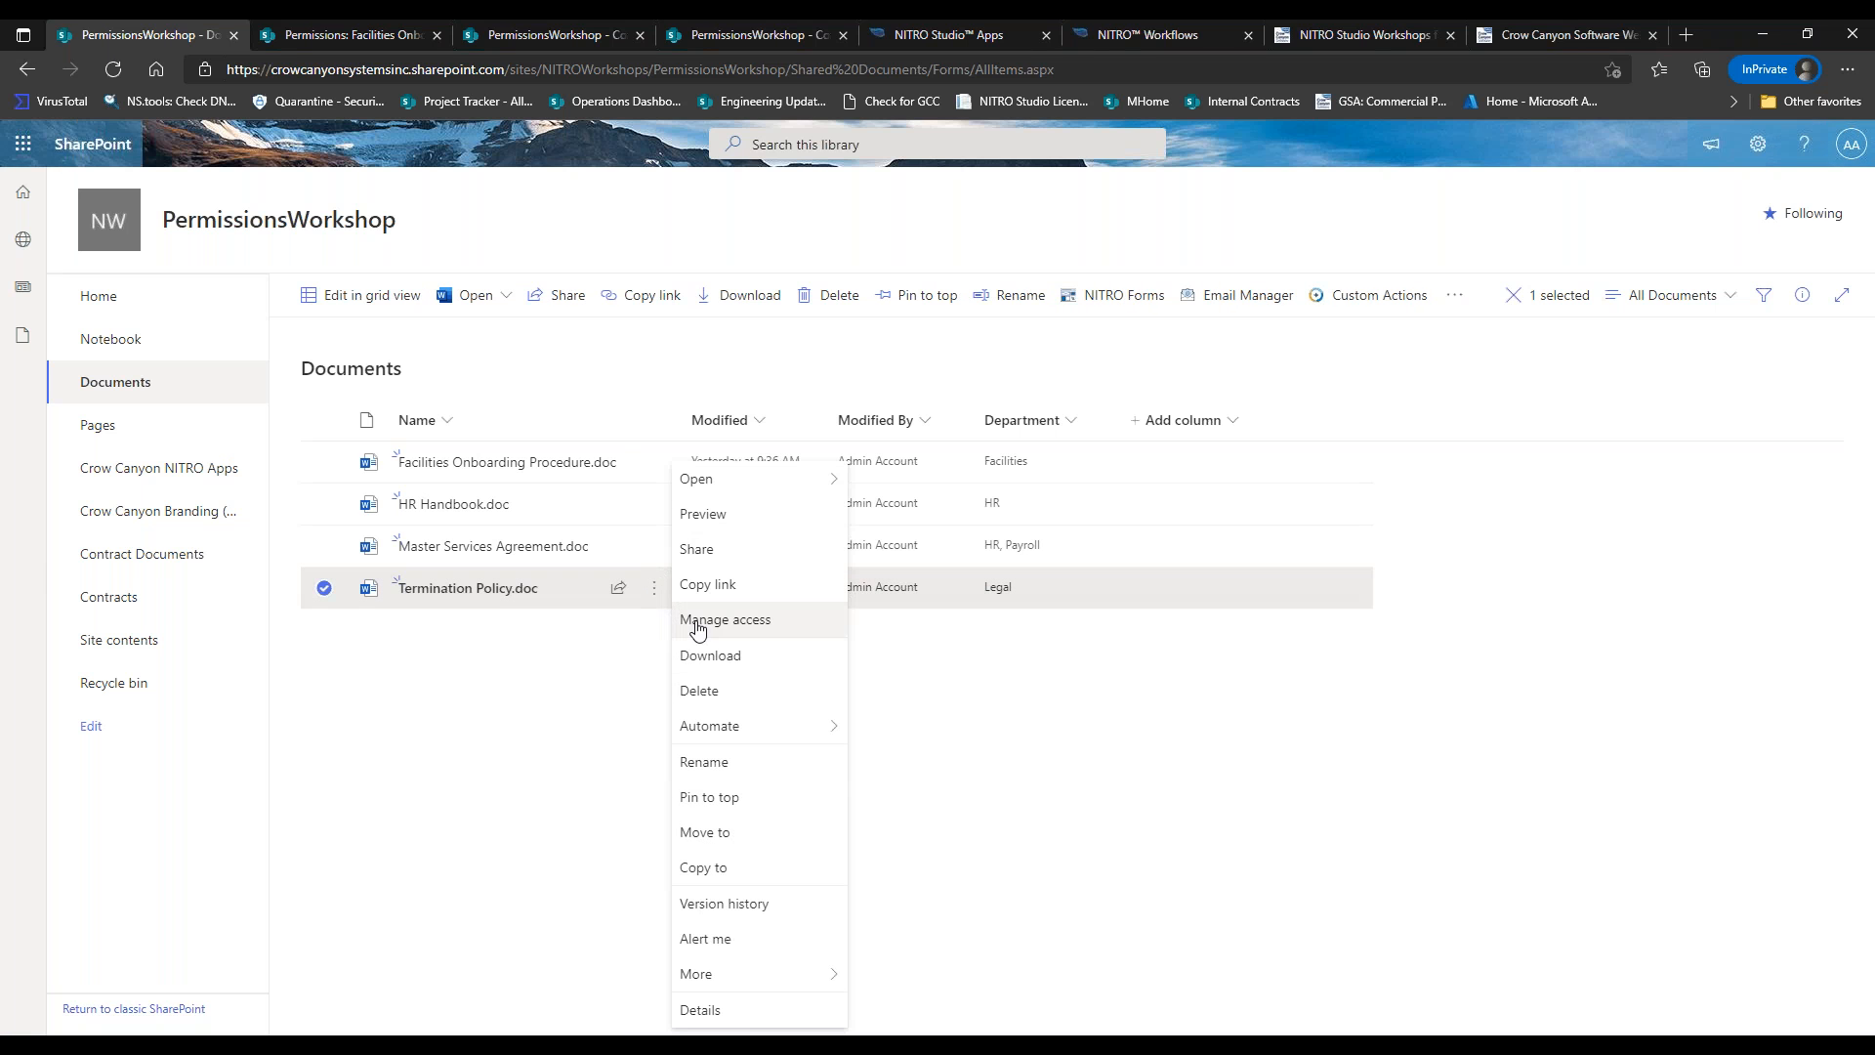
Check Termination Policy.doc's refreshed Full Control permissions, then close its access panel in the library.
click(710, 628)
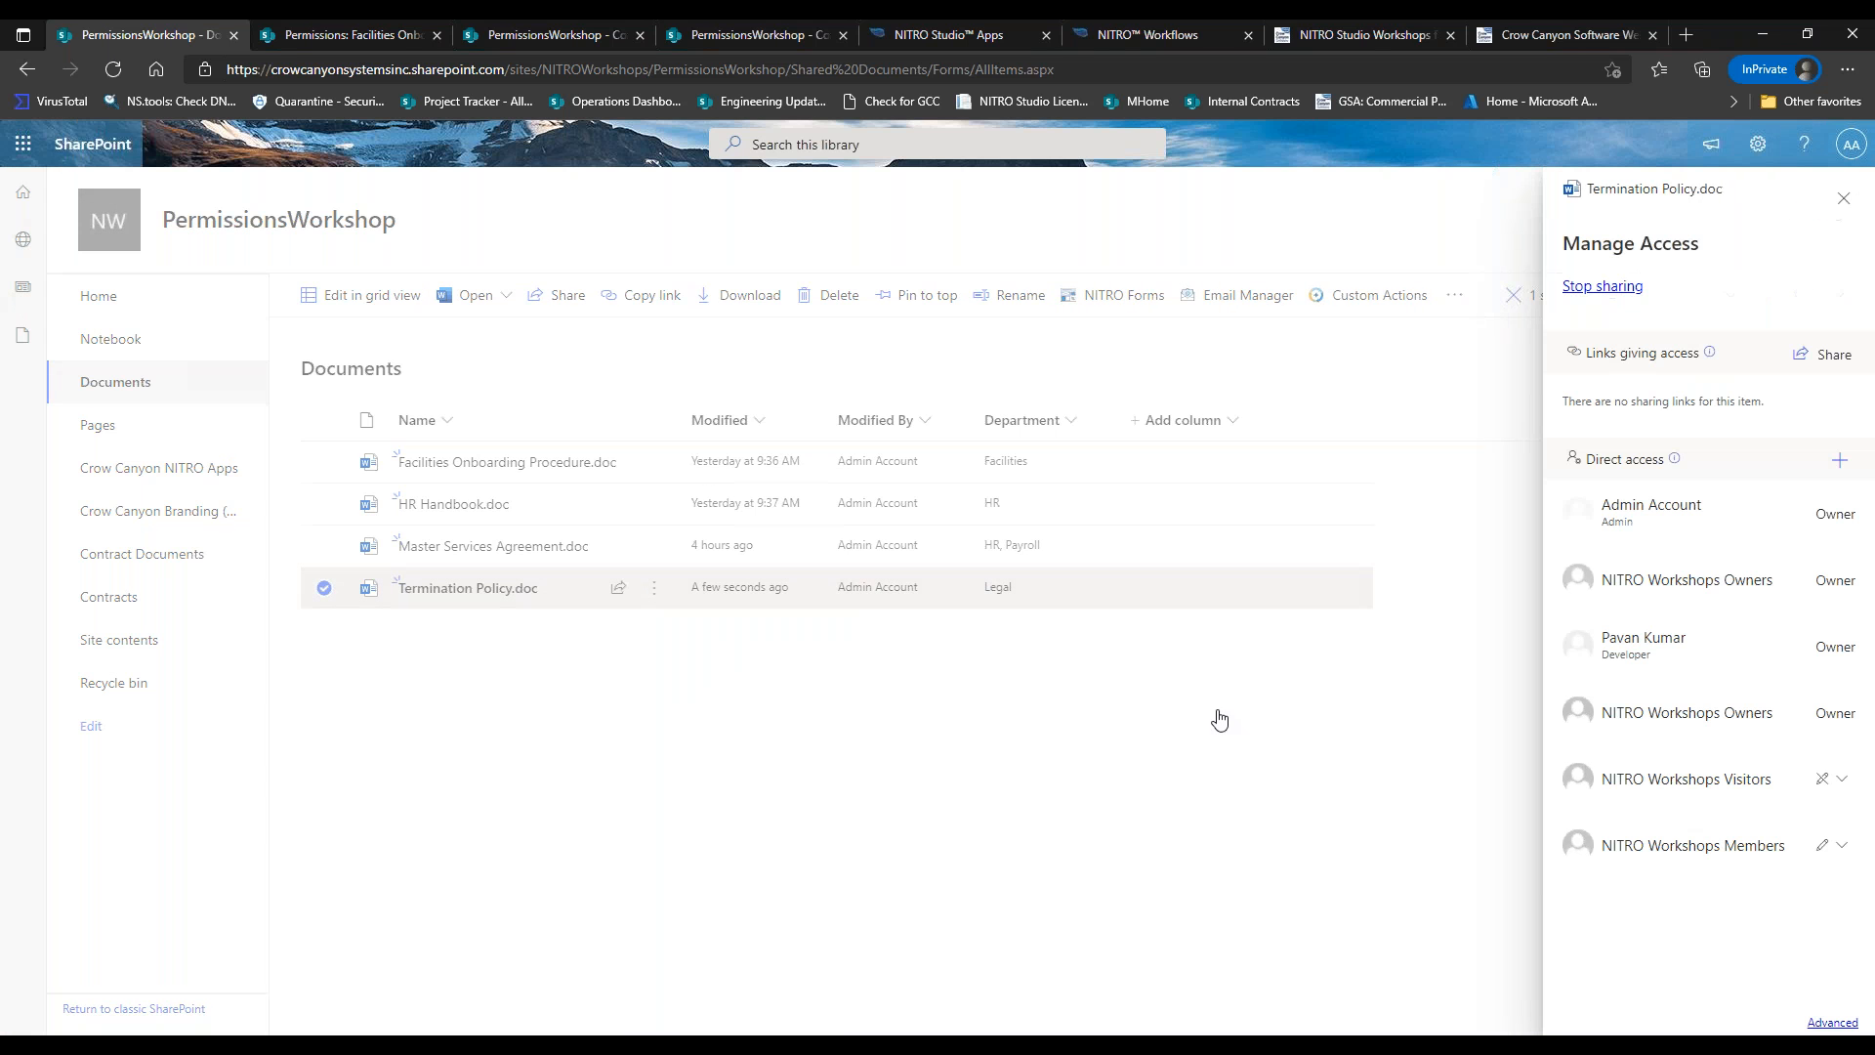
click(1824, 1024)
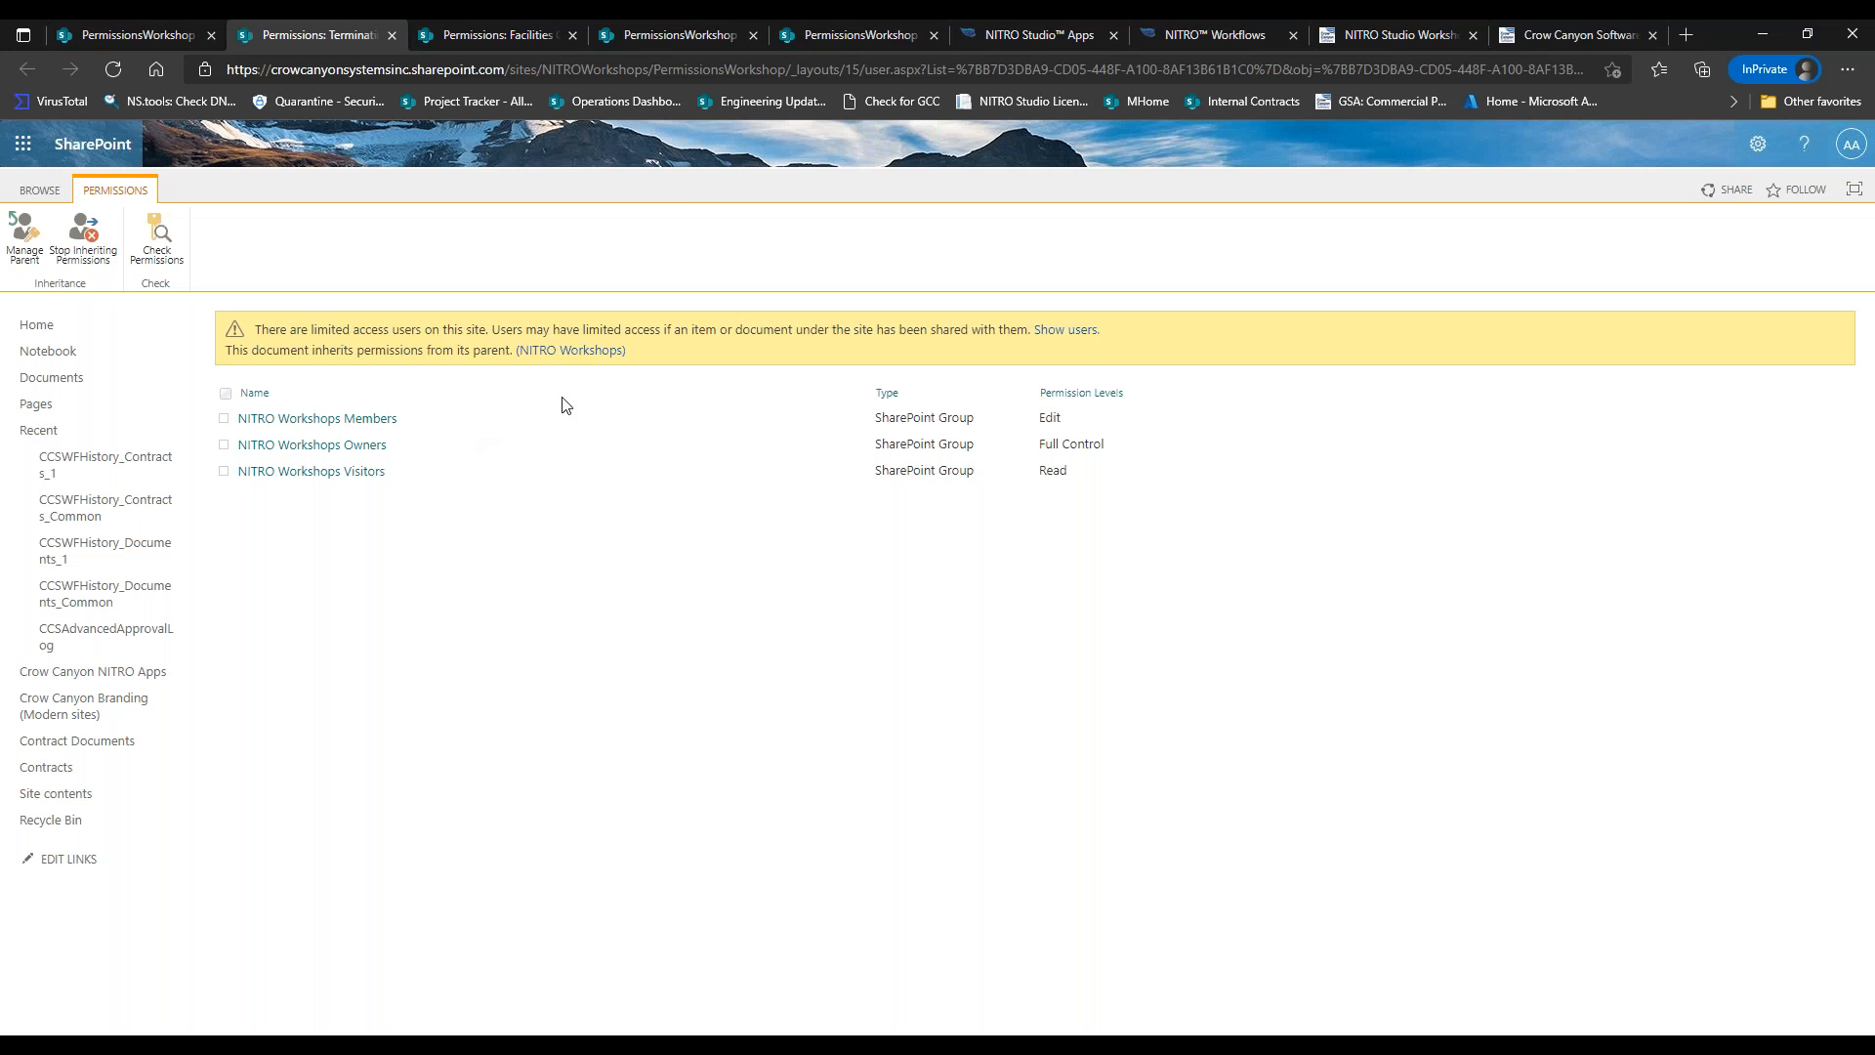
click(115, 70)
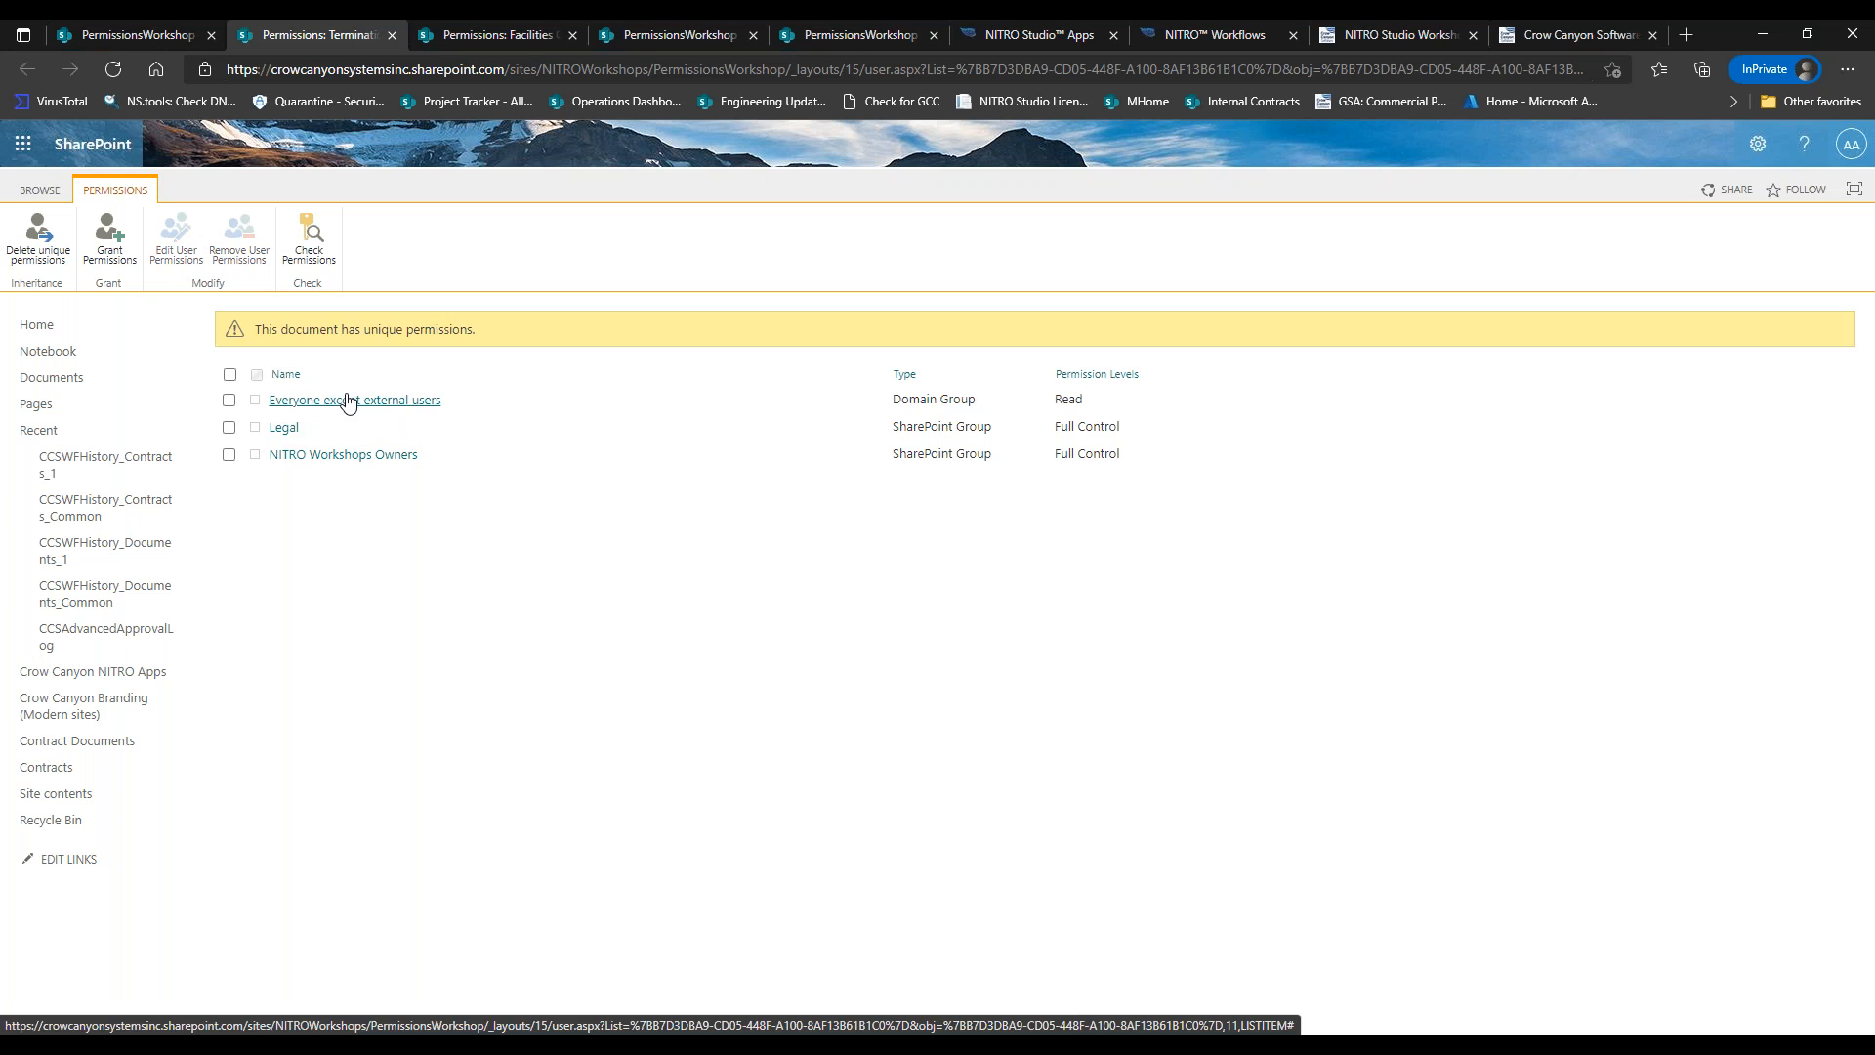
drag(1098, 402, 1062, 427)
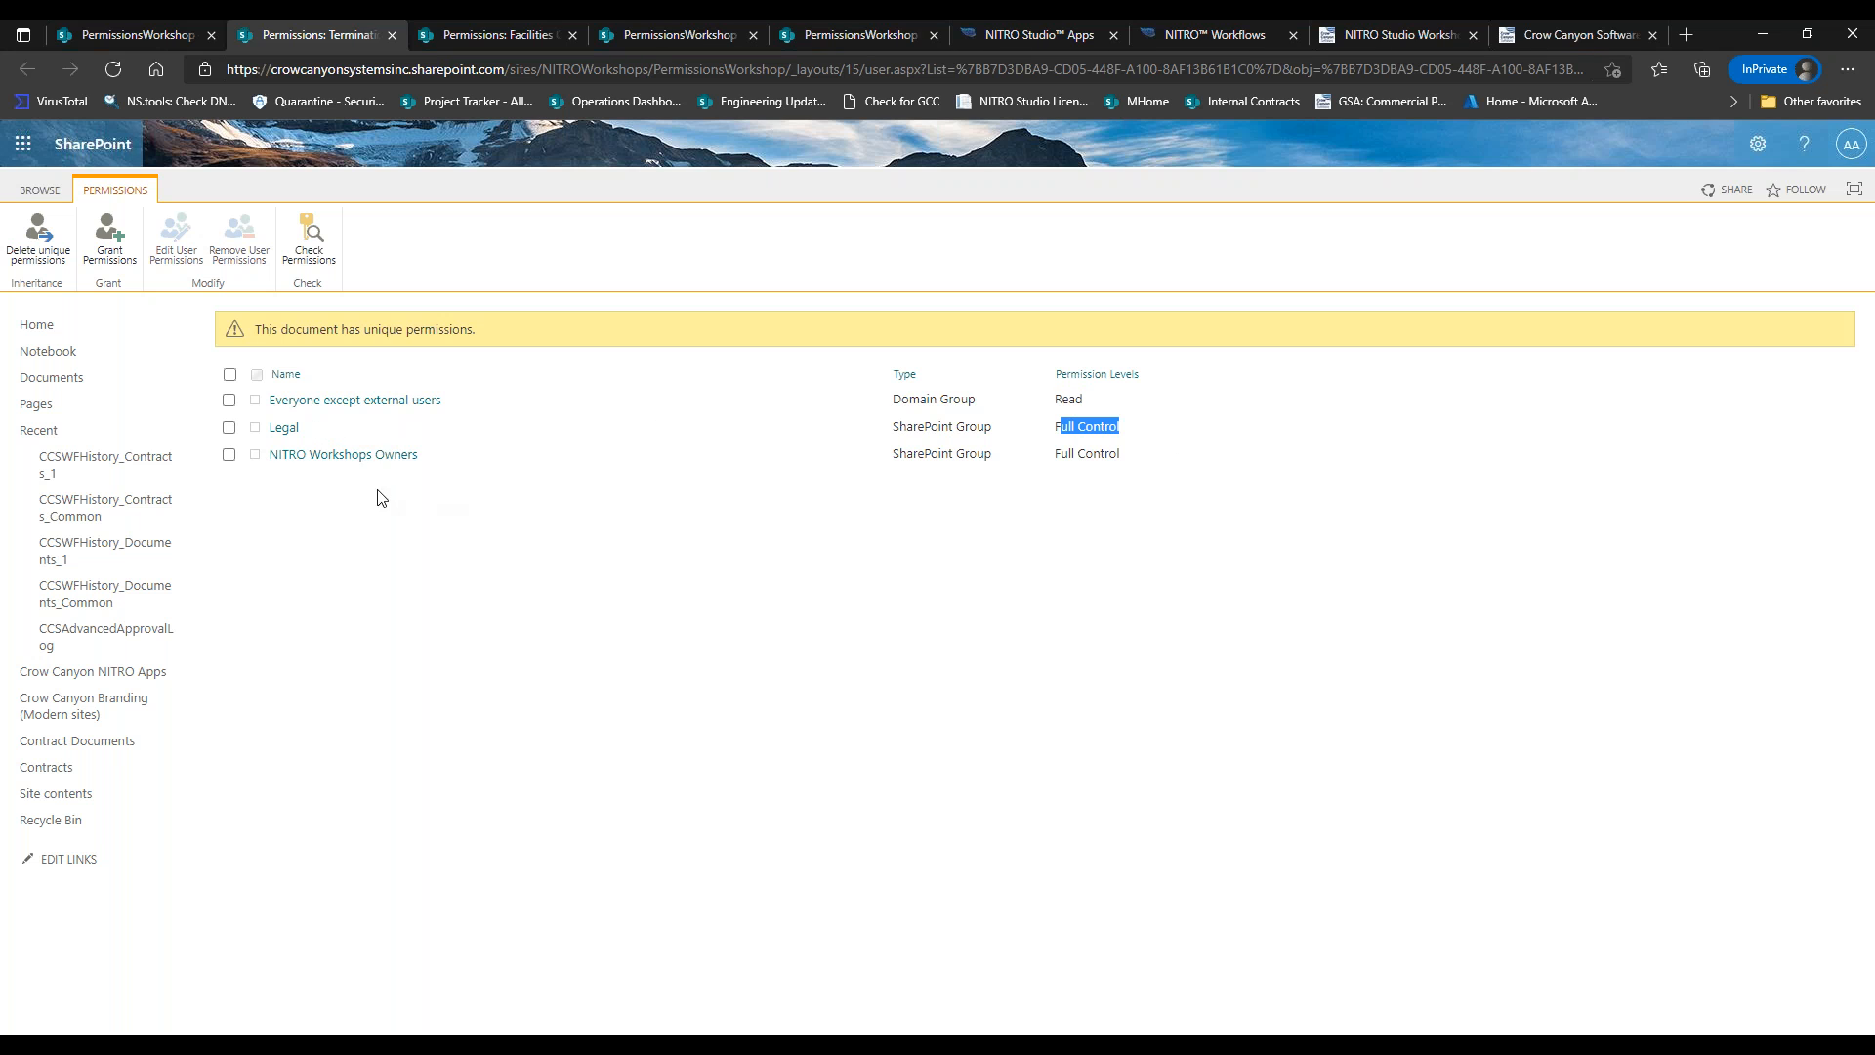
drag(1060, 453, 1256, 478)
click(1073, 500)
click(163, 32)
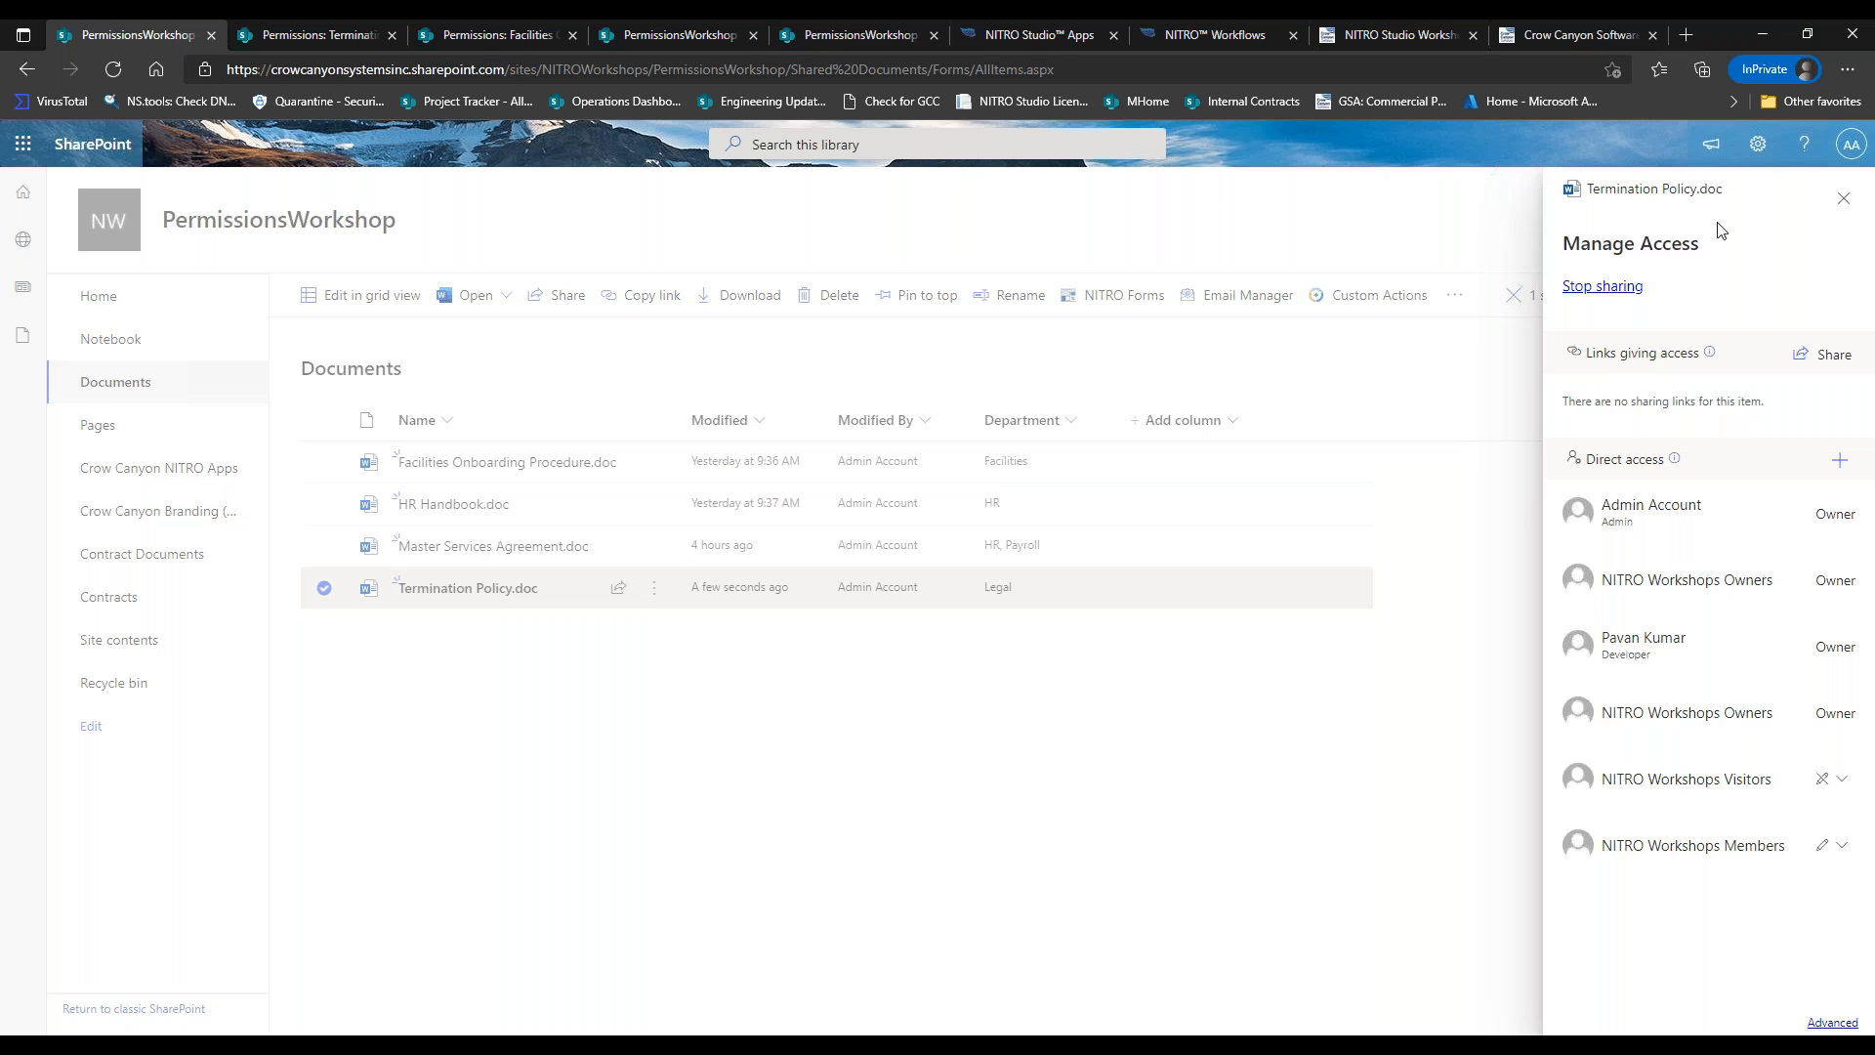
click(1843, 198)
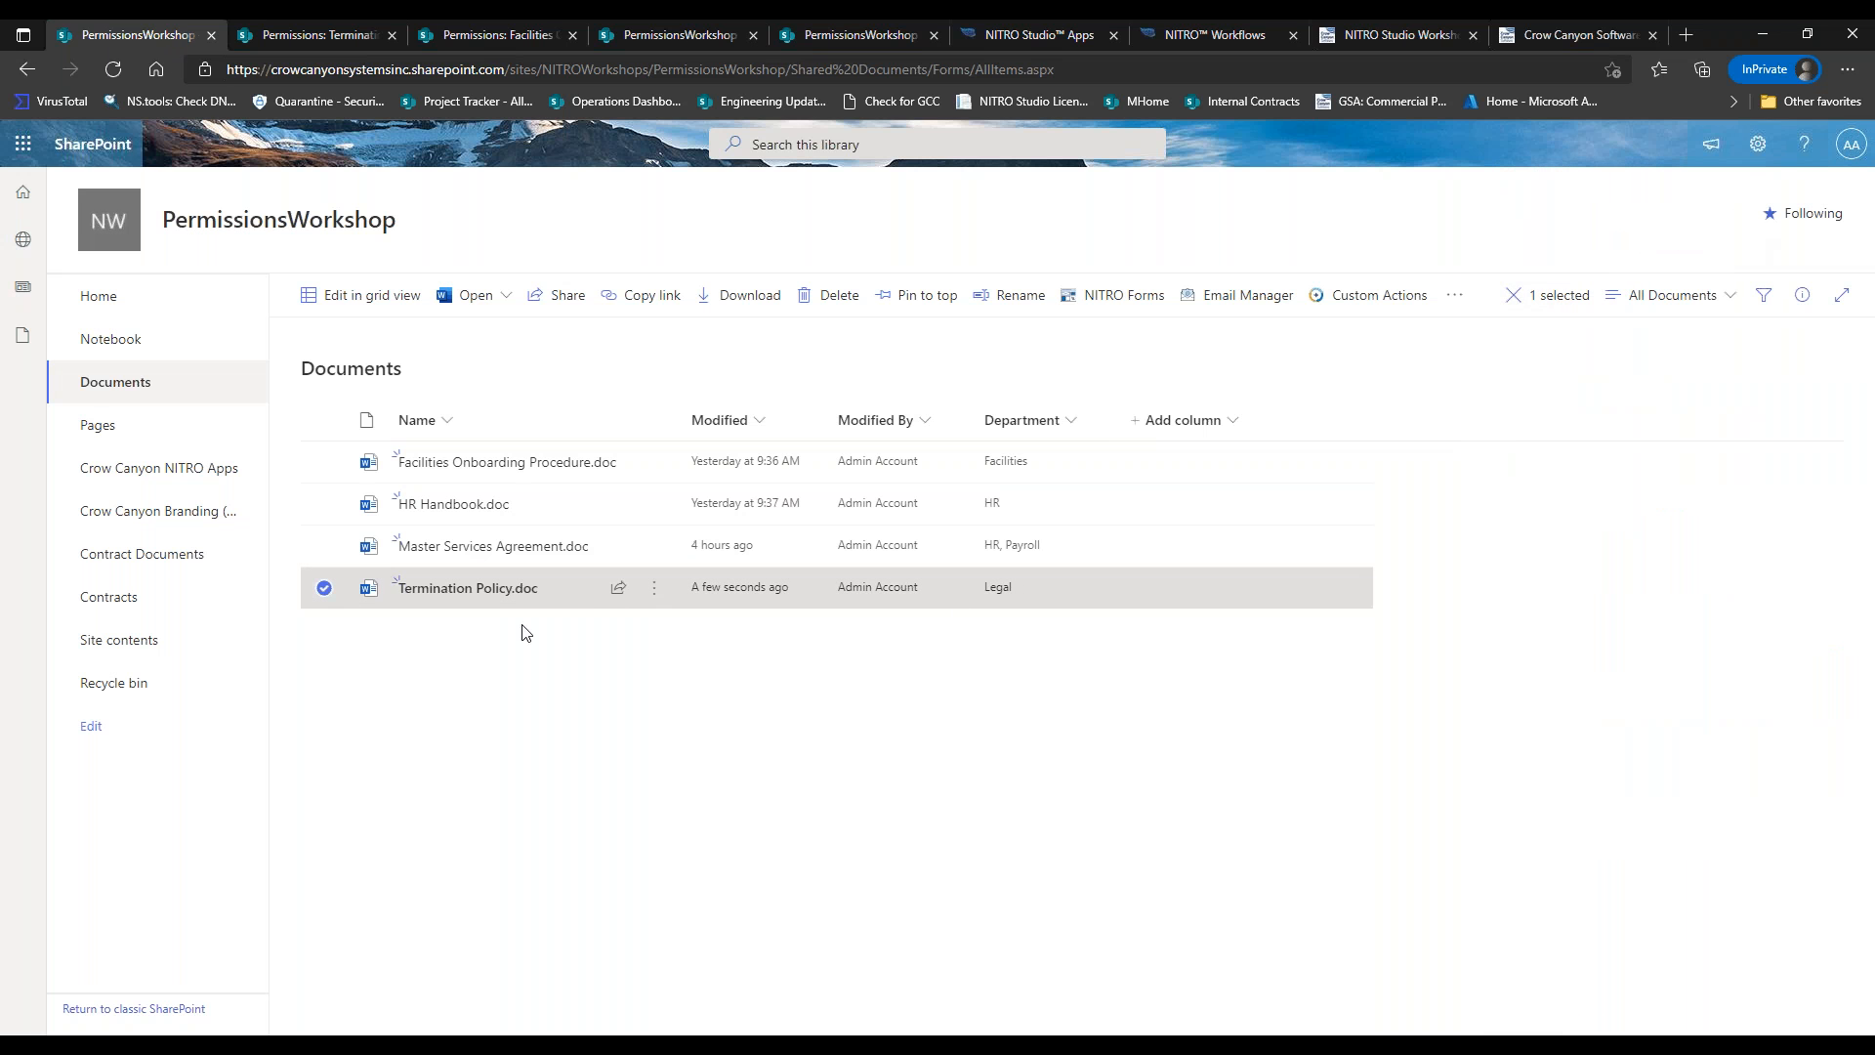
Tick HR in Termination Policy.doc's Department so it reads HR, Legal, and save the properties.
click(659, 589)
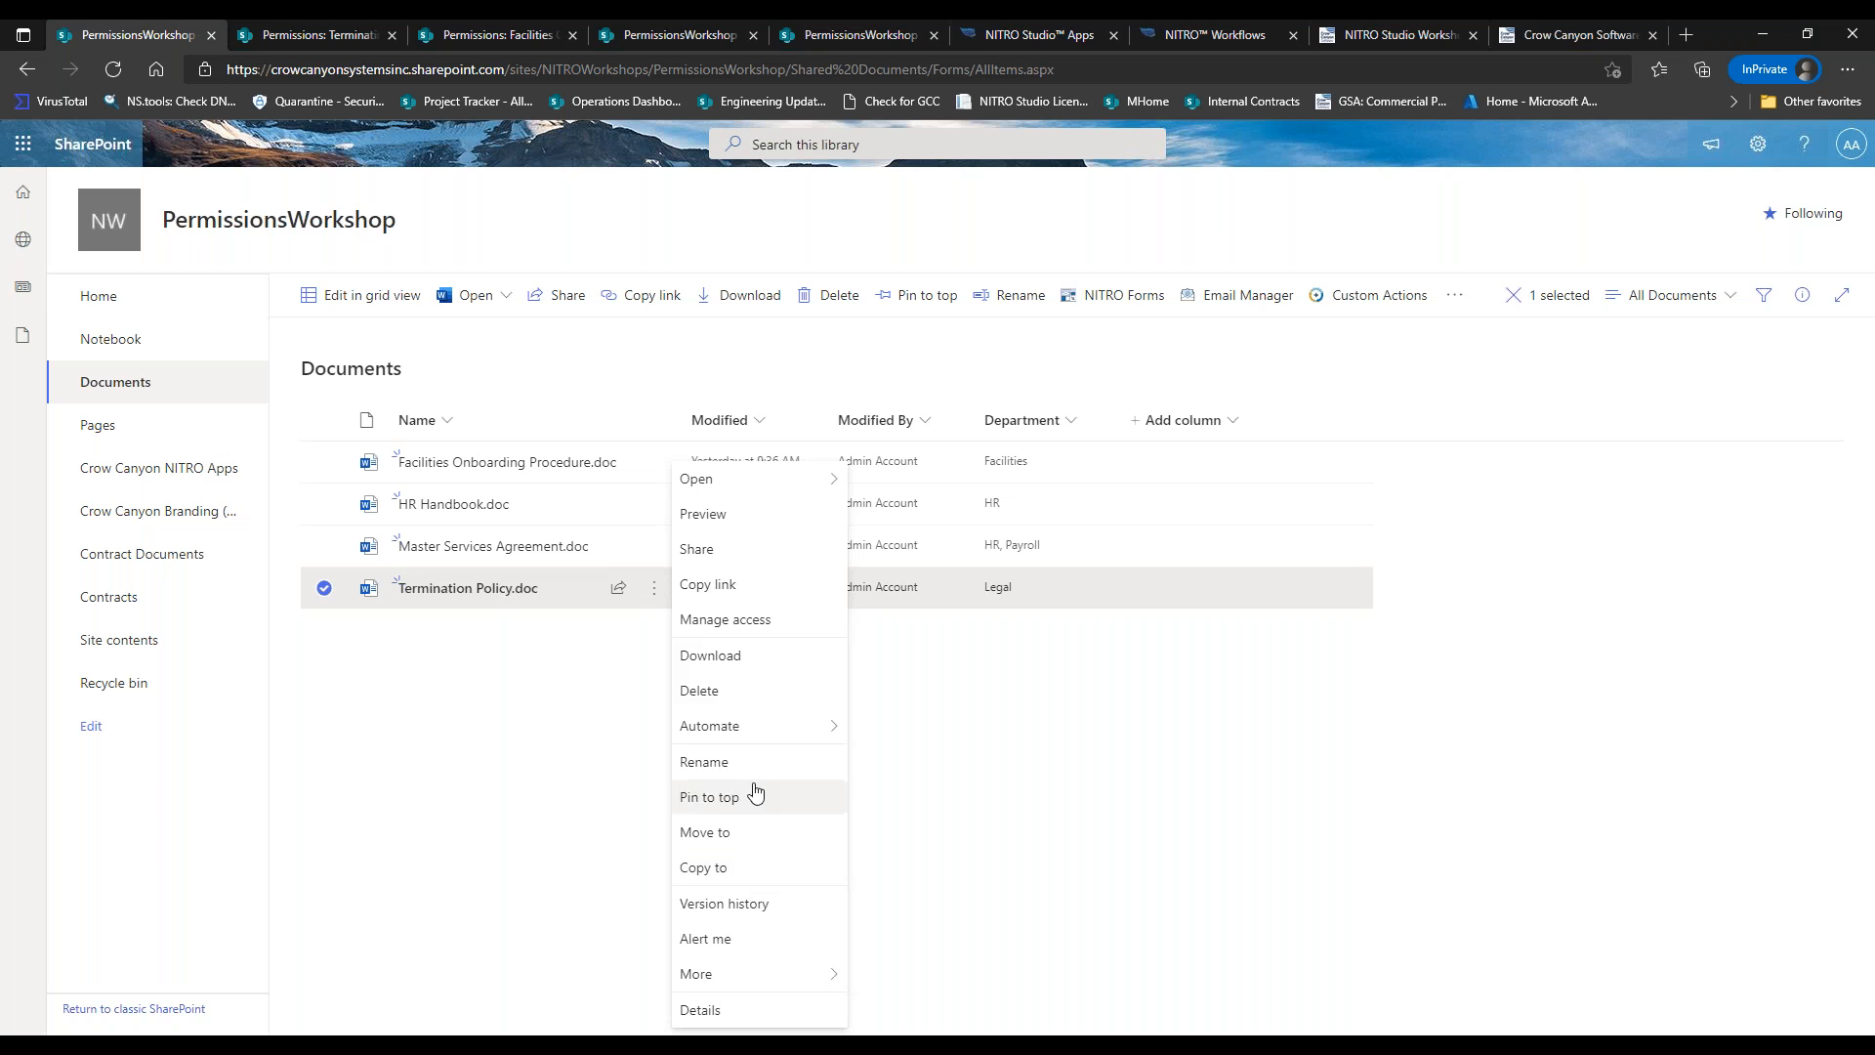
mouse_move(745, 971)
click(885, 908)
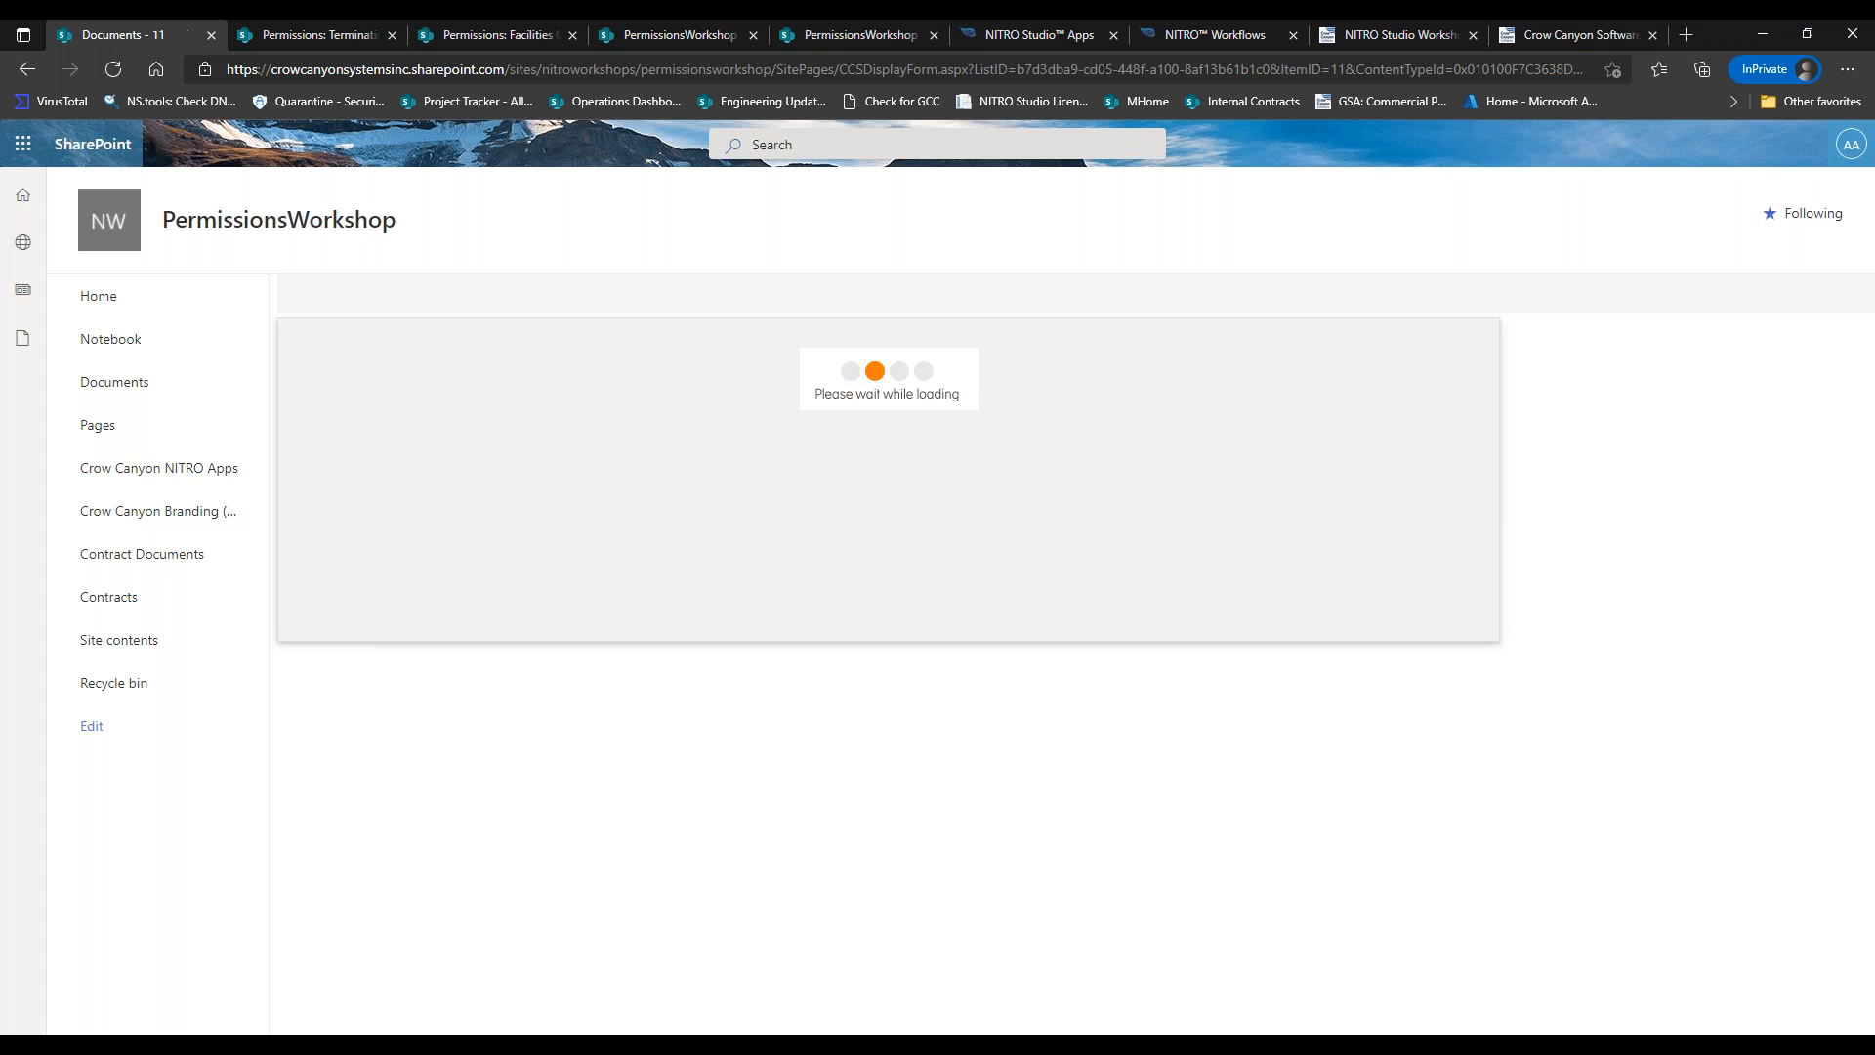
click(328, 298)
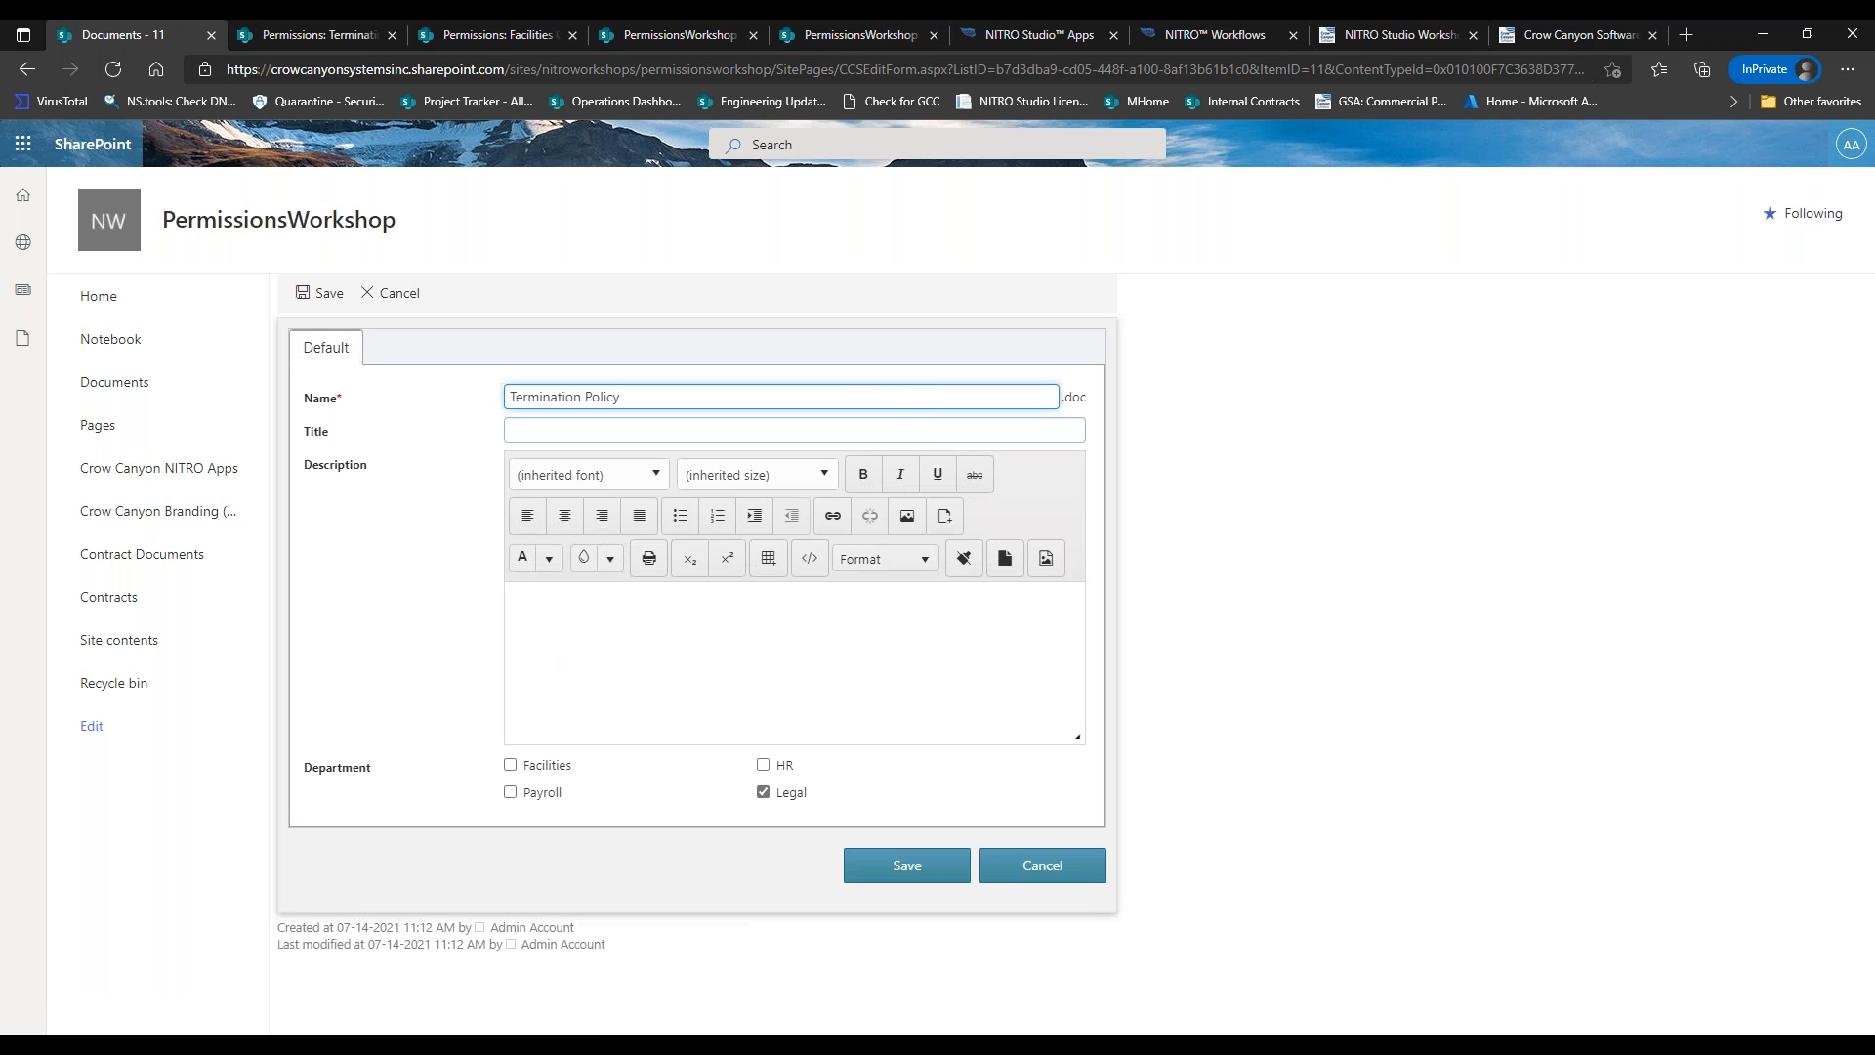
click(764, 767)
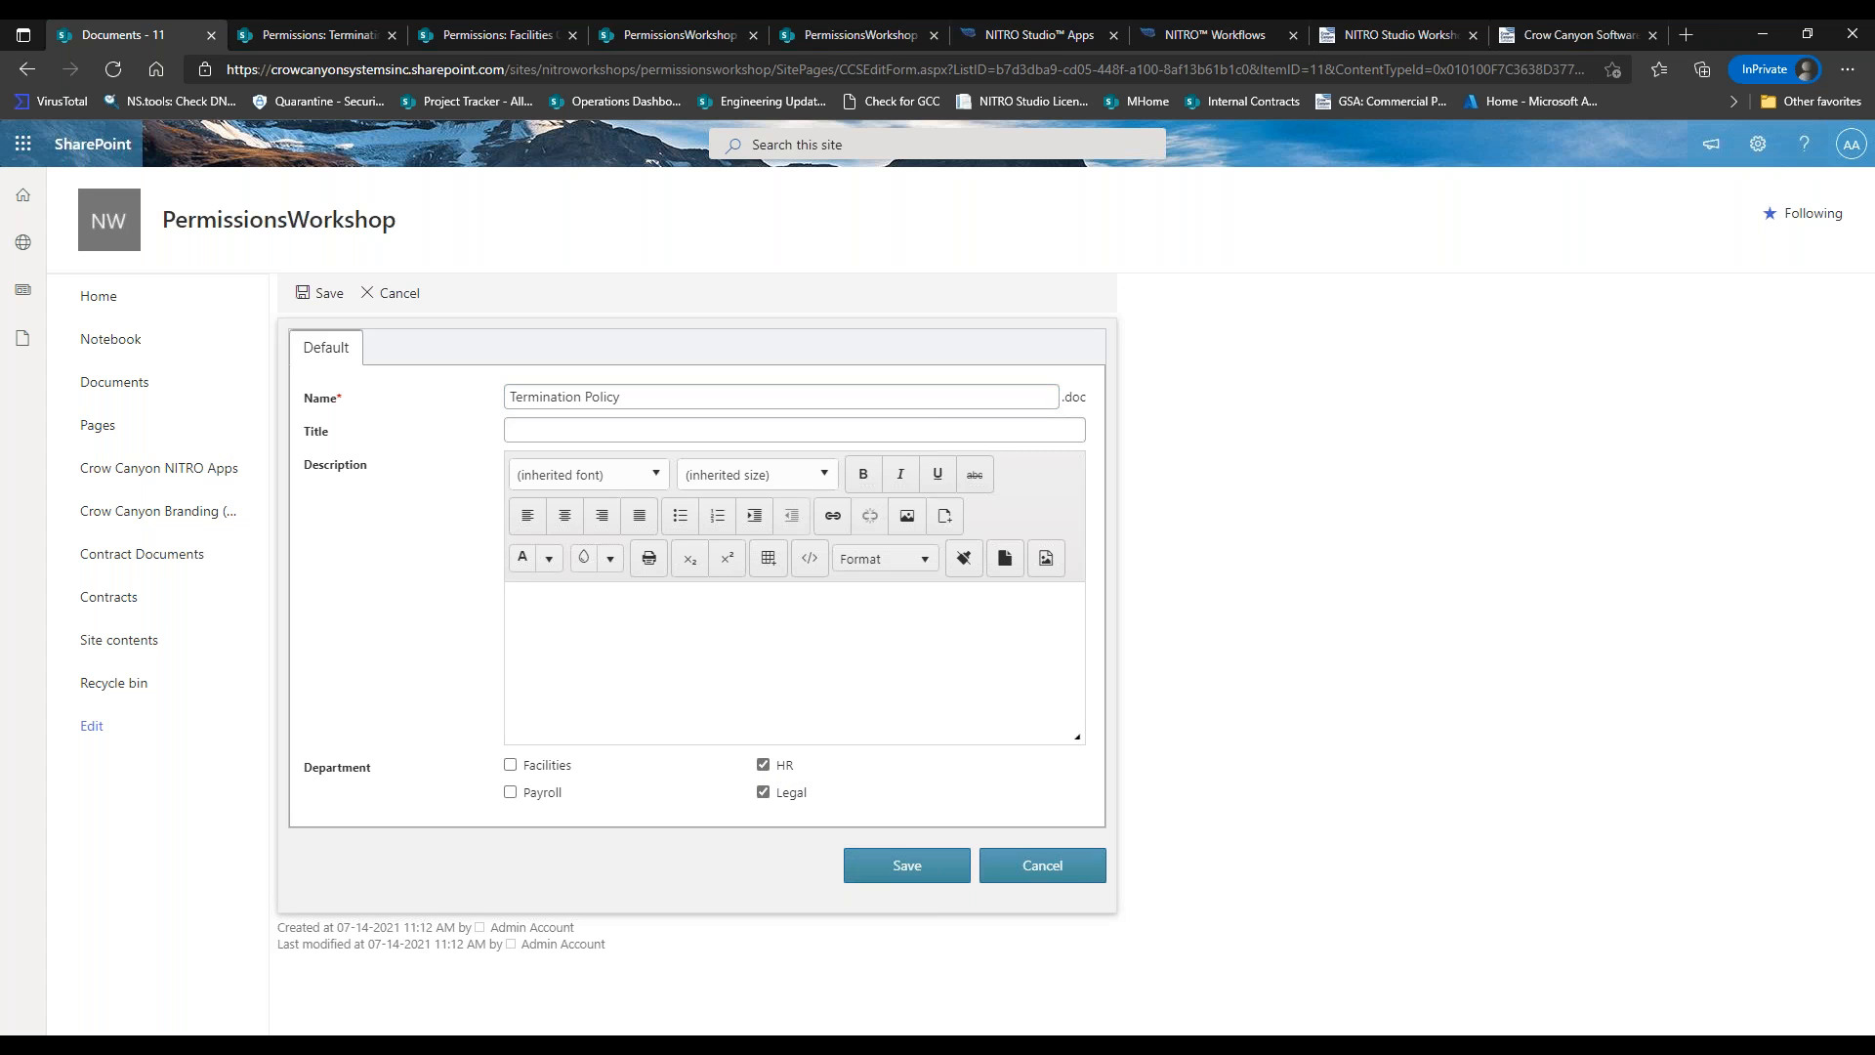
click(907, 865)
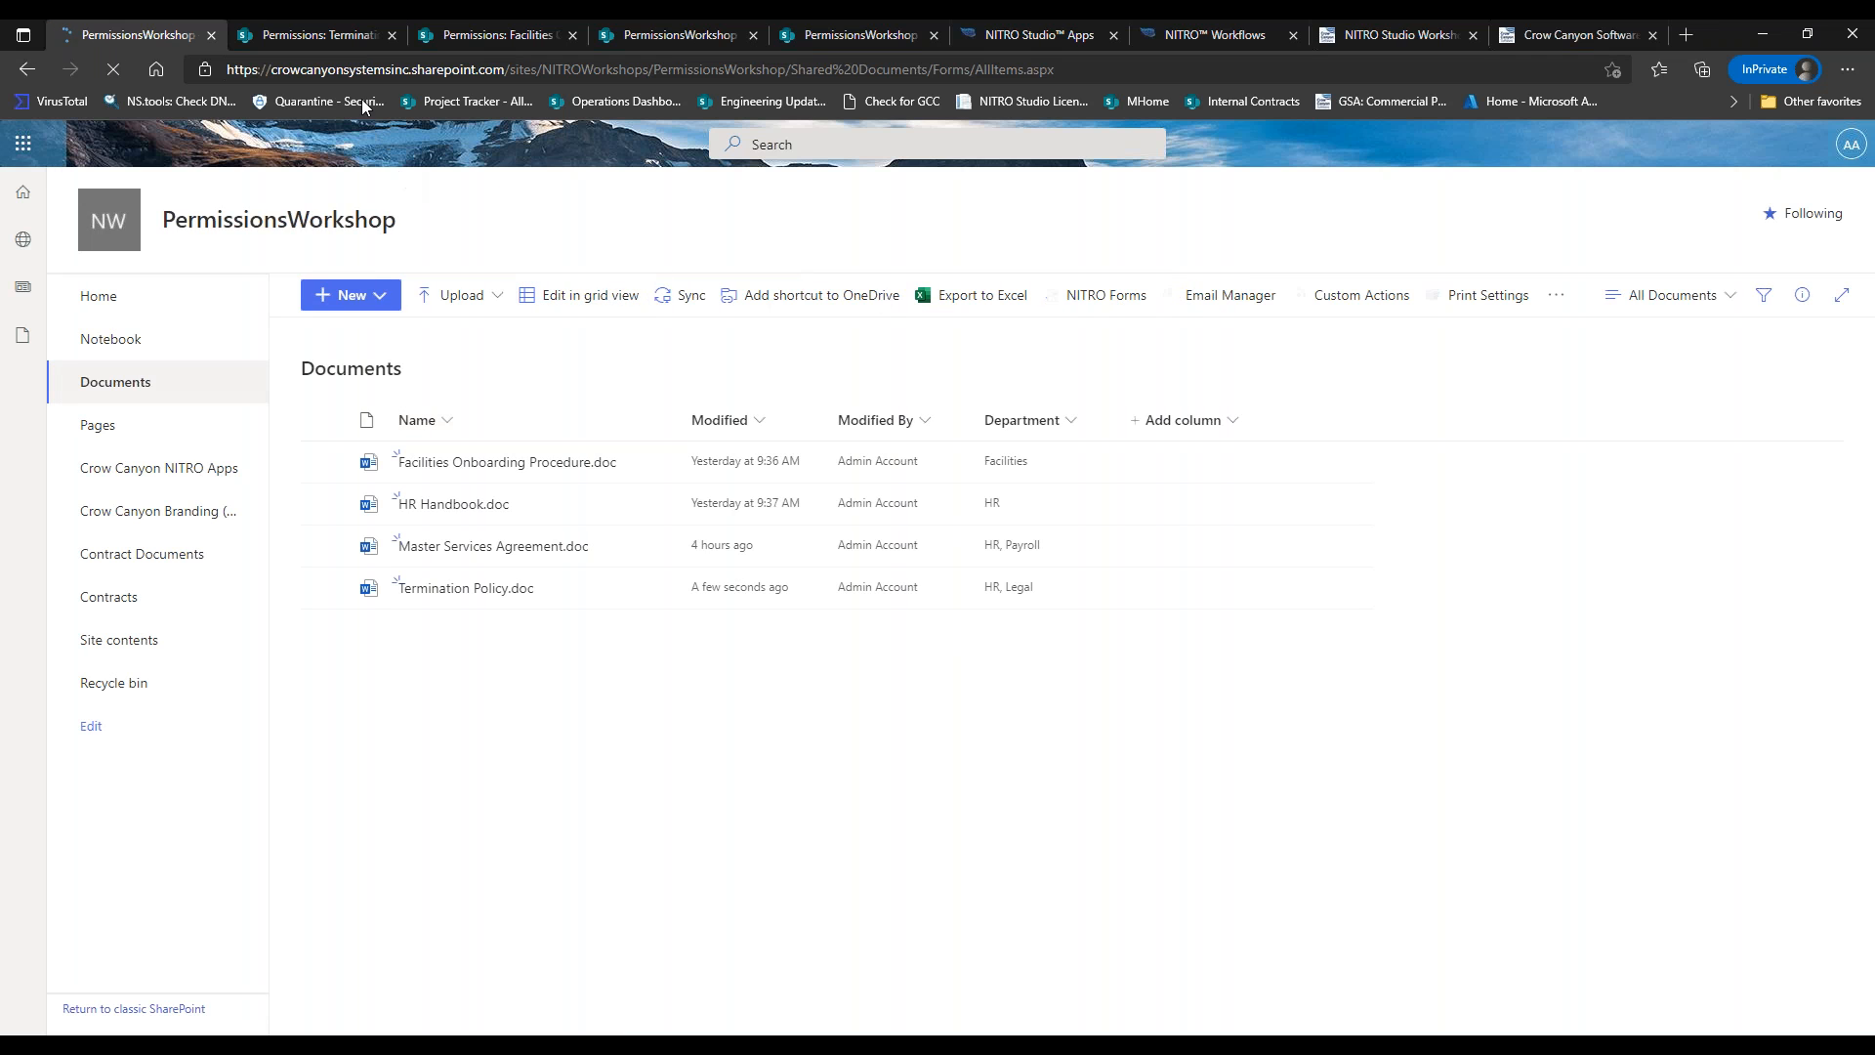
click(343, 39)
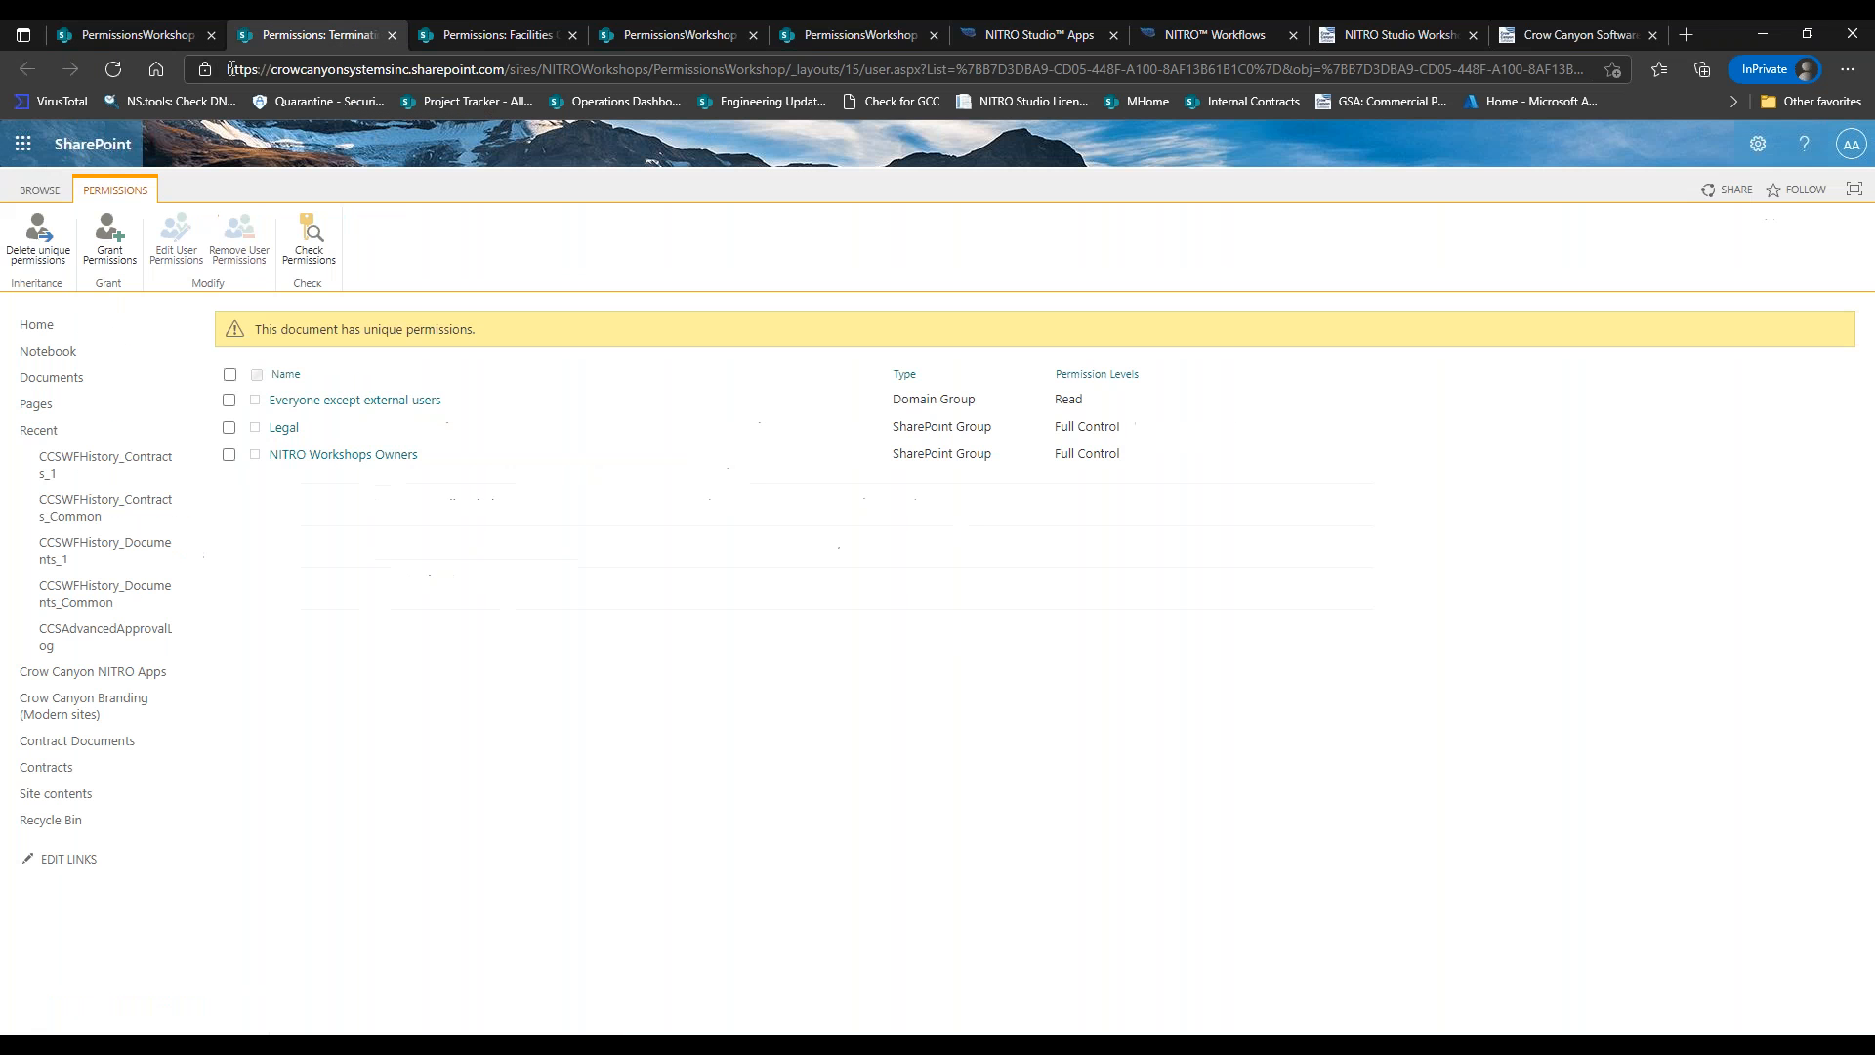
Reload the Termination Policy permissions until only HR and NITRO Workshops Owners hold Full Control.
click(121, 68)
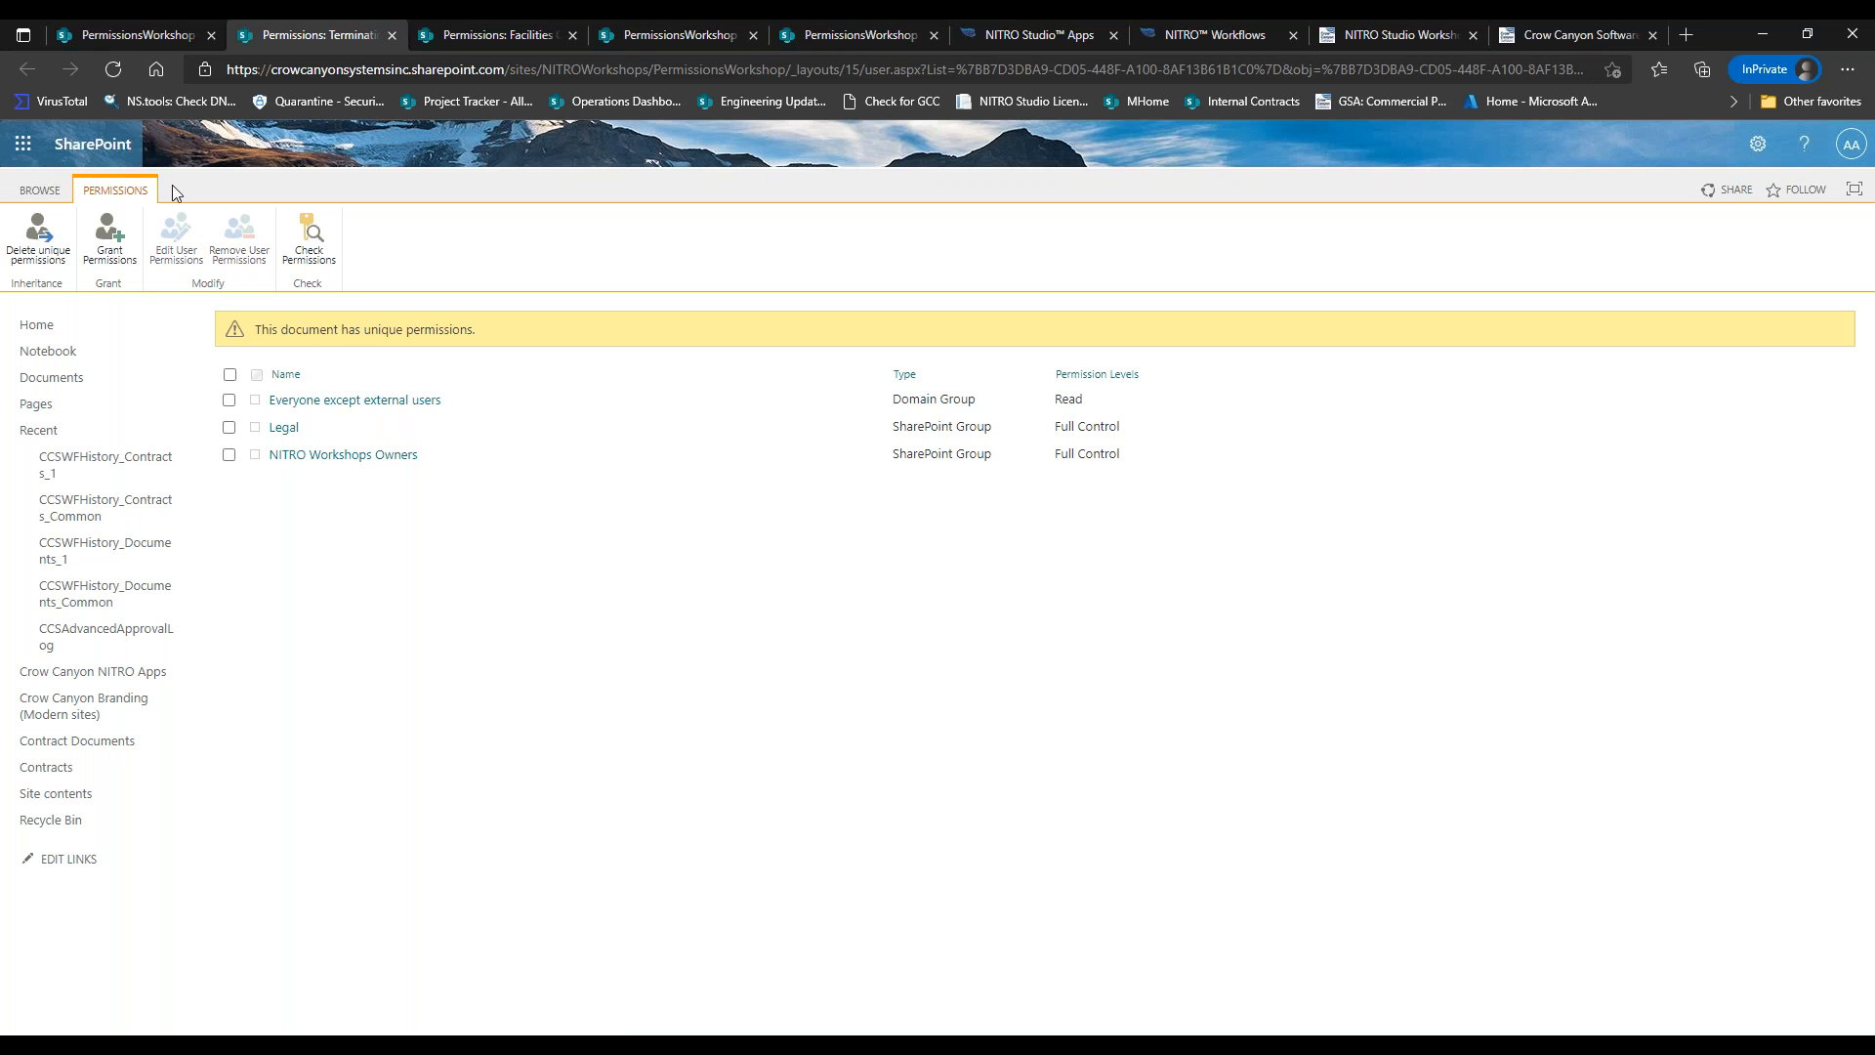
click(119, 75)
click(113, 71)
click(113, 71)
click(113, 71)
click(113, 71)
click(113, 72)
click(113, 73)
click(113, 72)
click(115, 72)
click(113, 72)
click(114, 72)
click(113, 73)
click(114, 72)
click(113, 73)
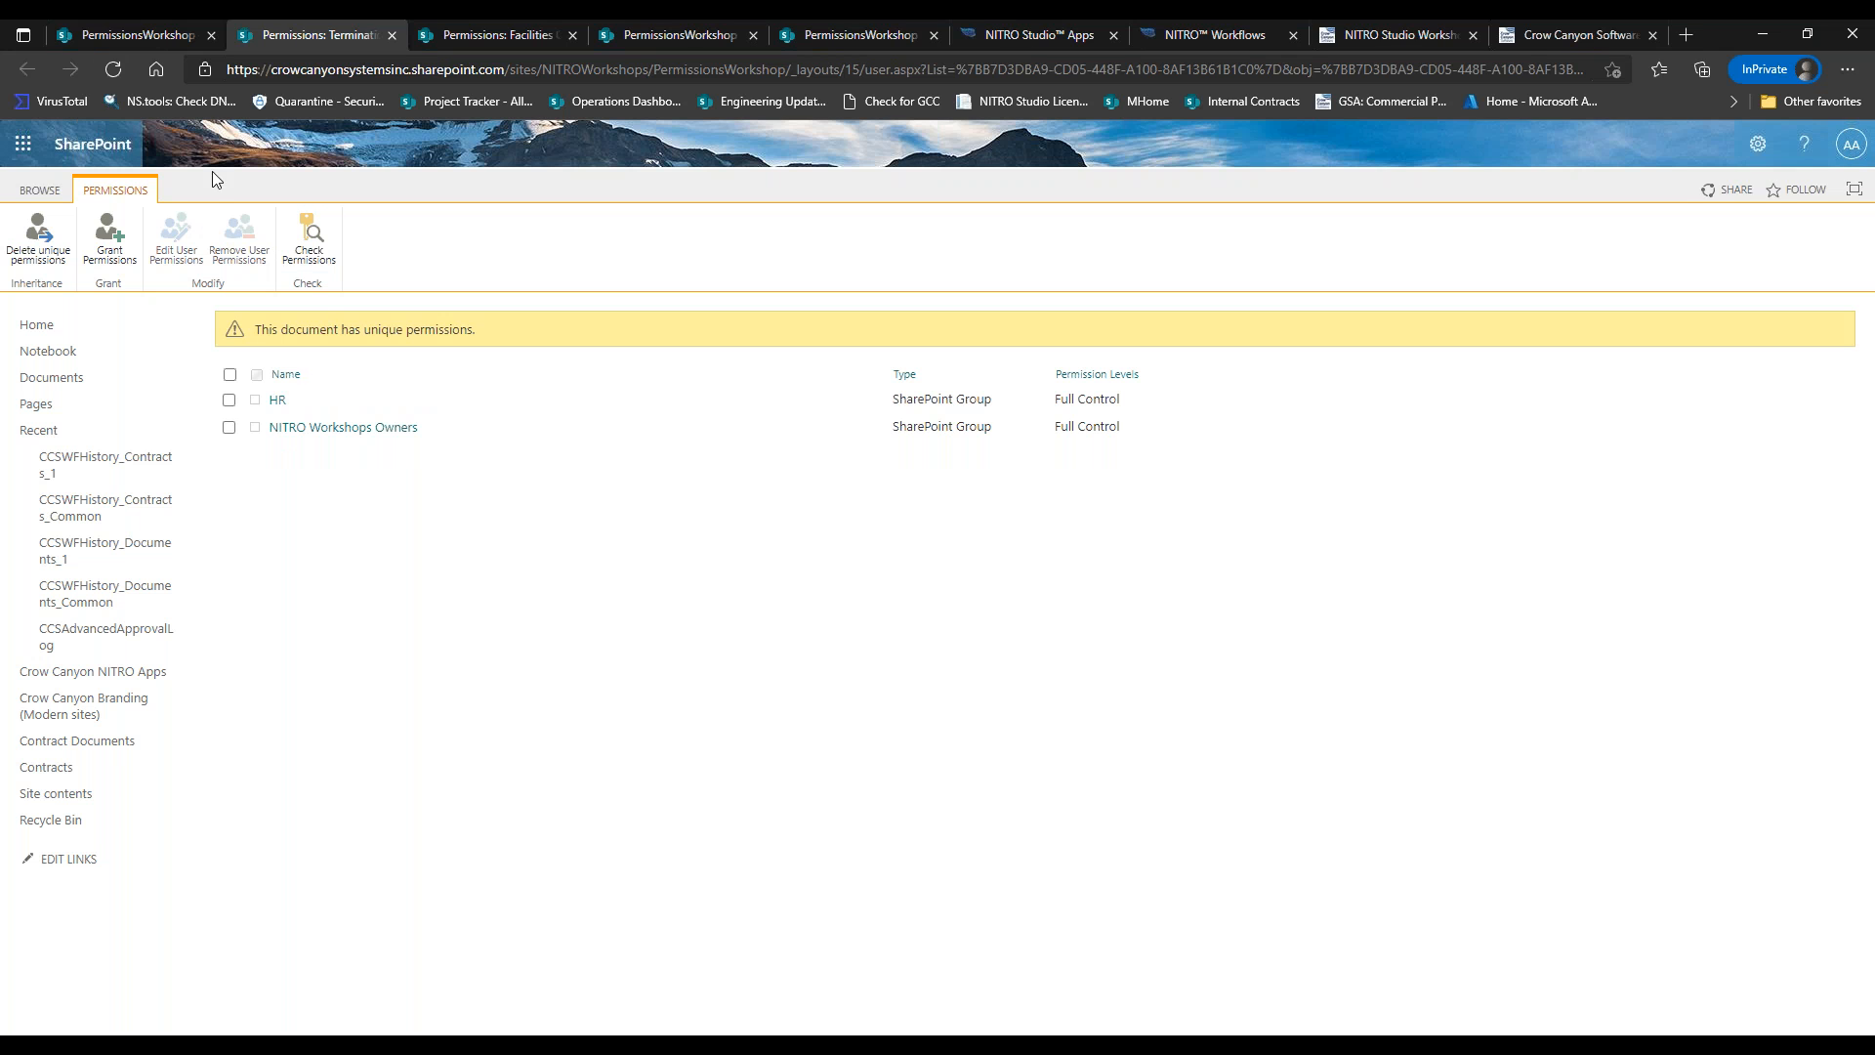
click(121, 65)
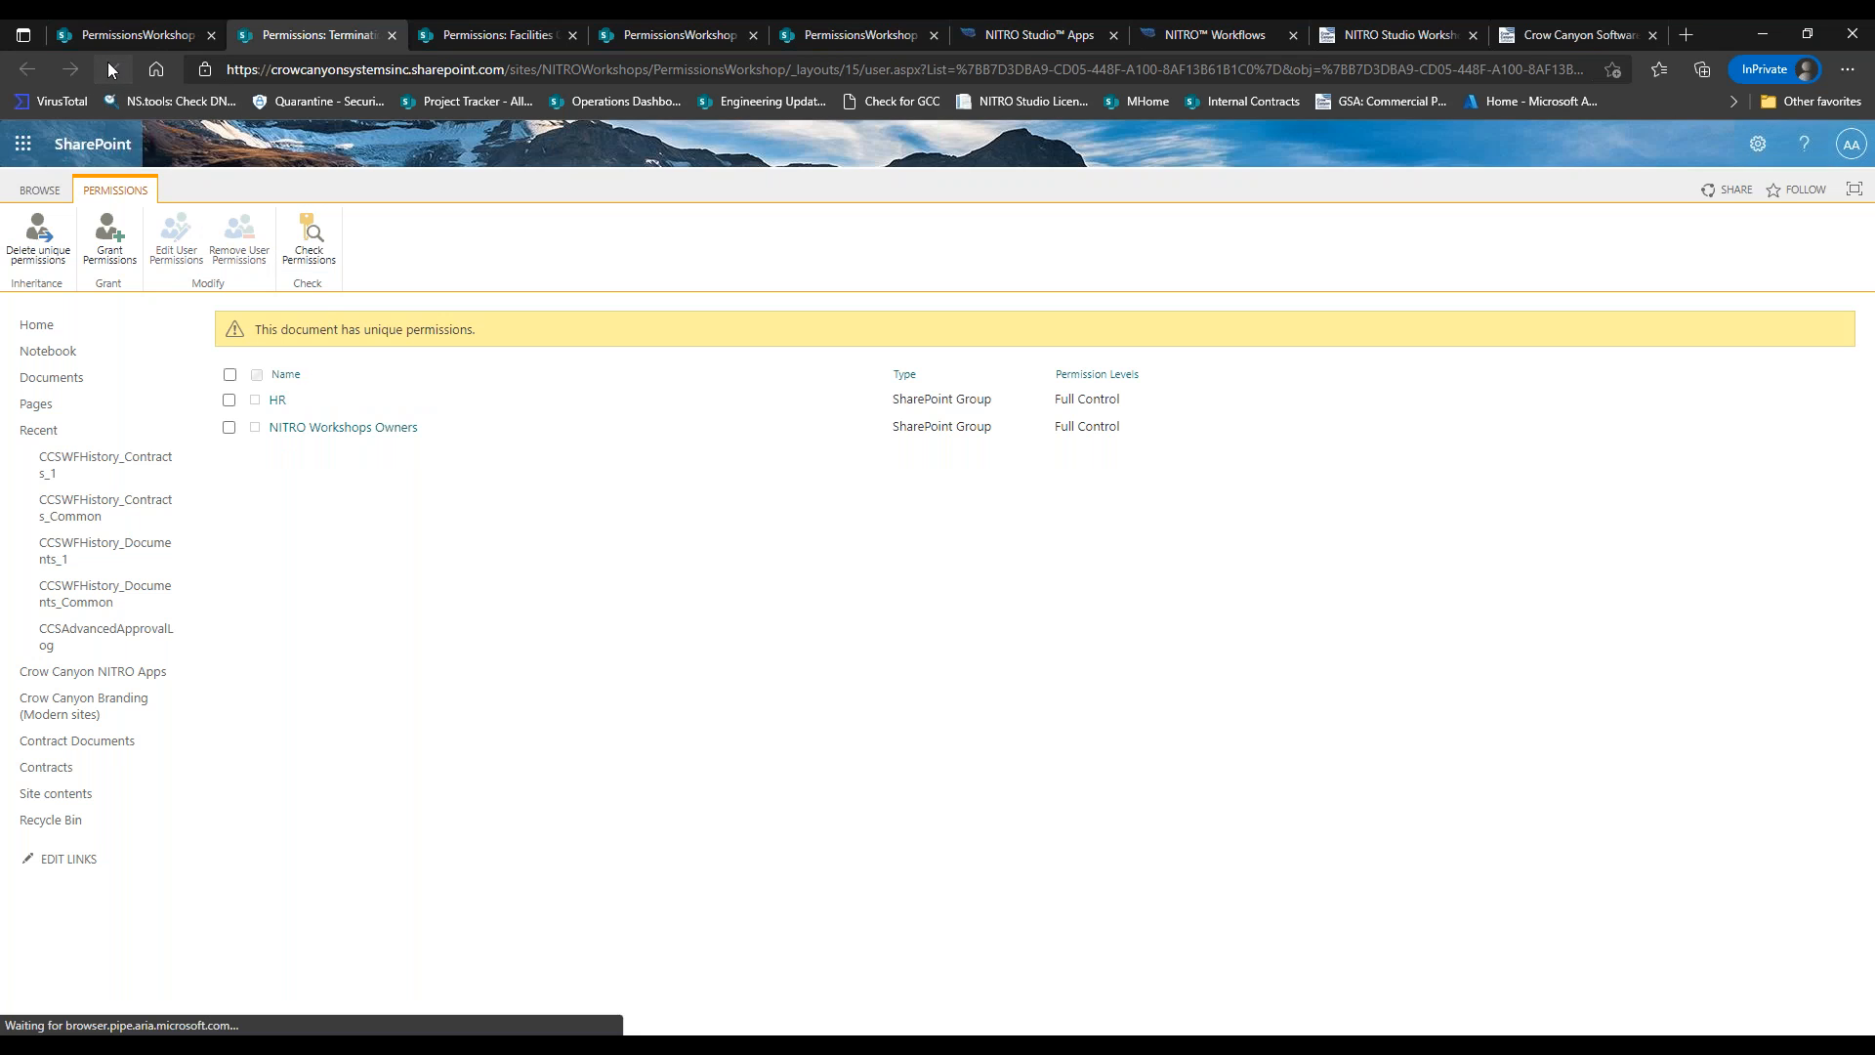
click(107, 62)
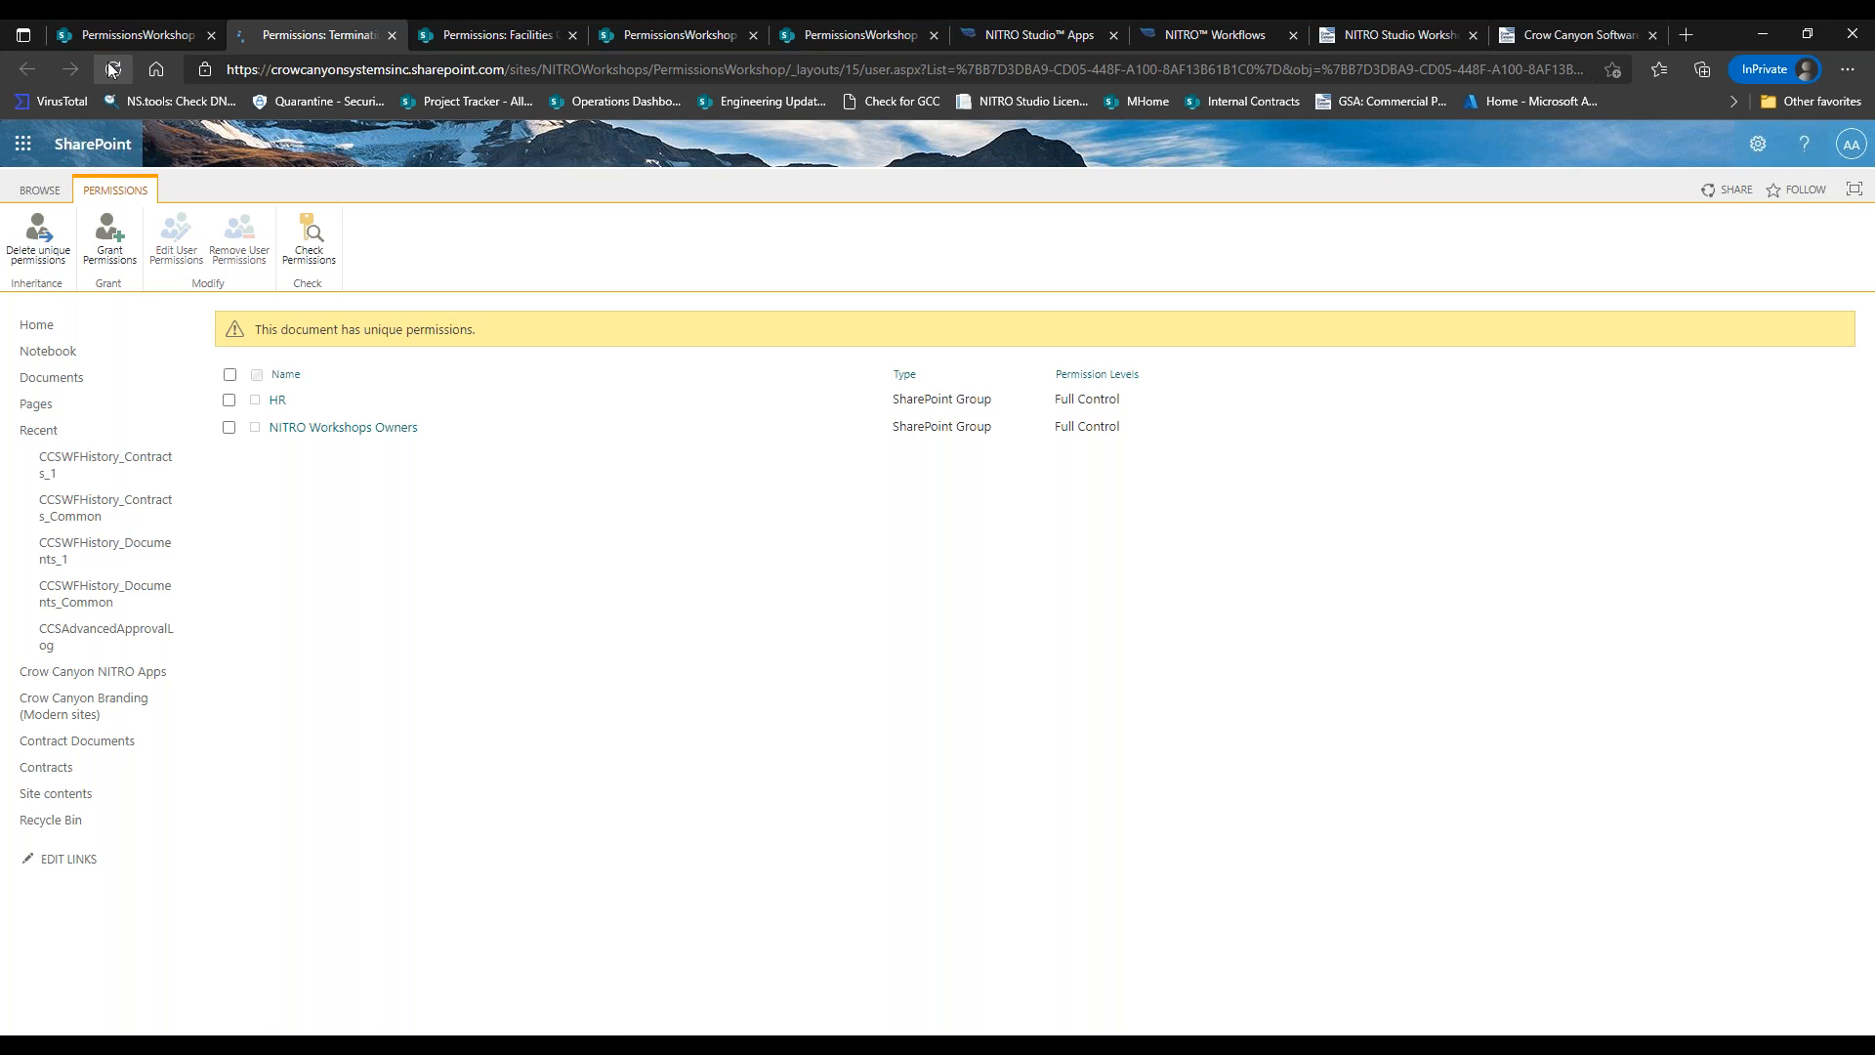
click(111, 68)
click(112, 68)
click(1256, 39)
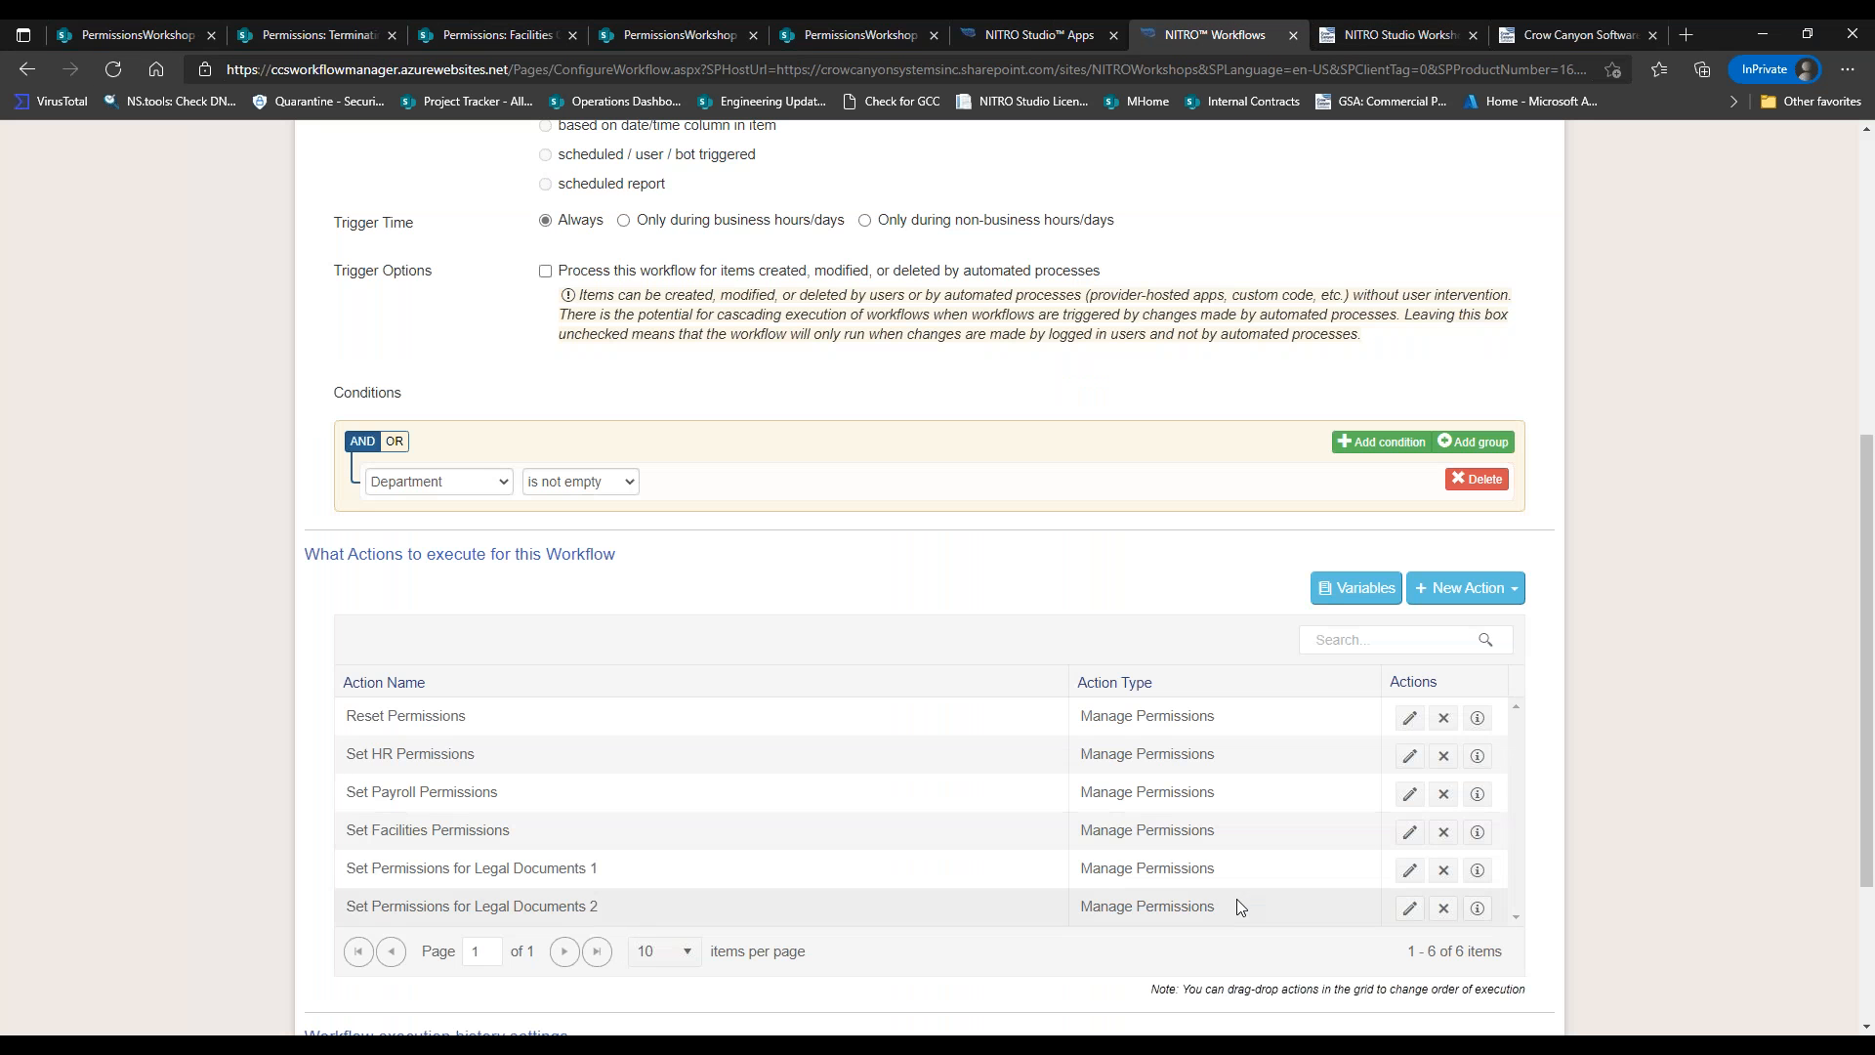
Change the Department operator from equal to contains in Legal Documents actions 1 and 2.
click(1409, 869)
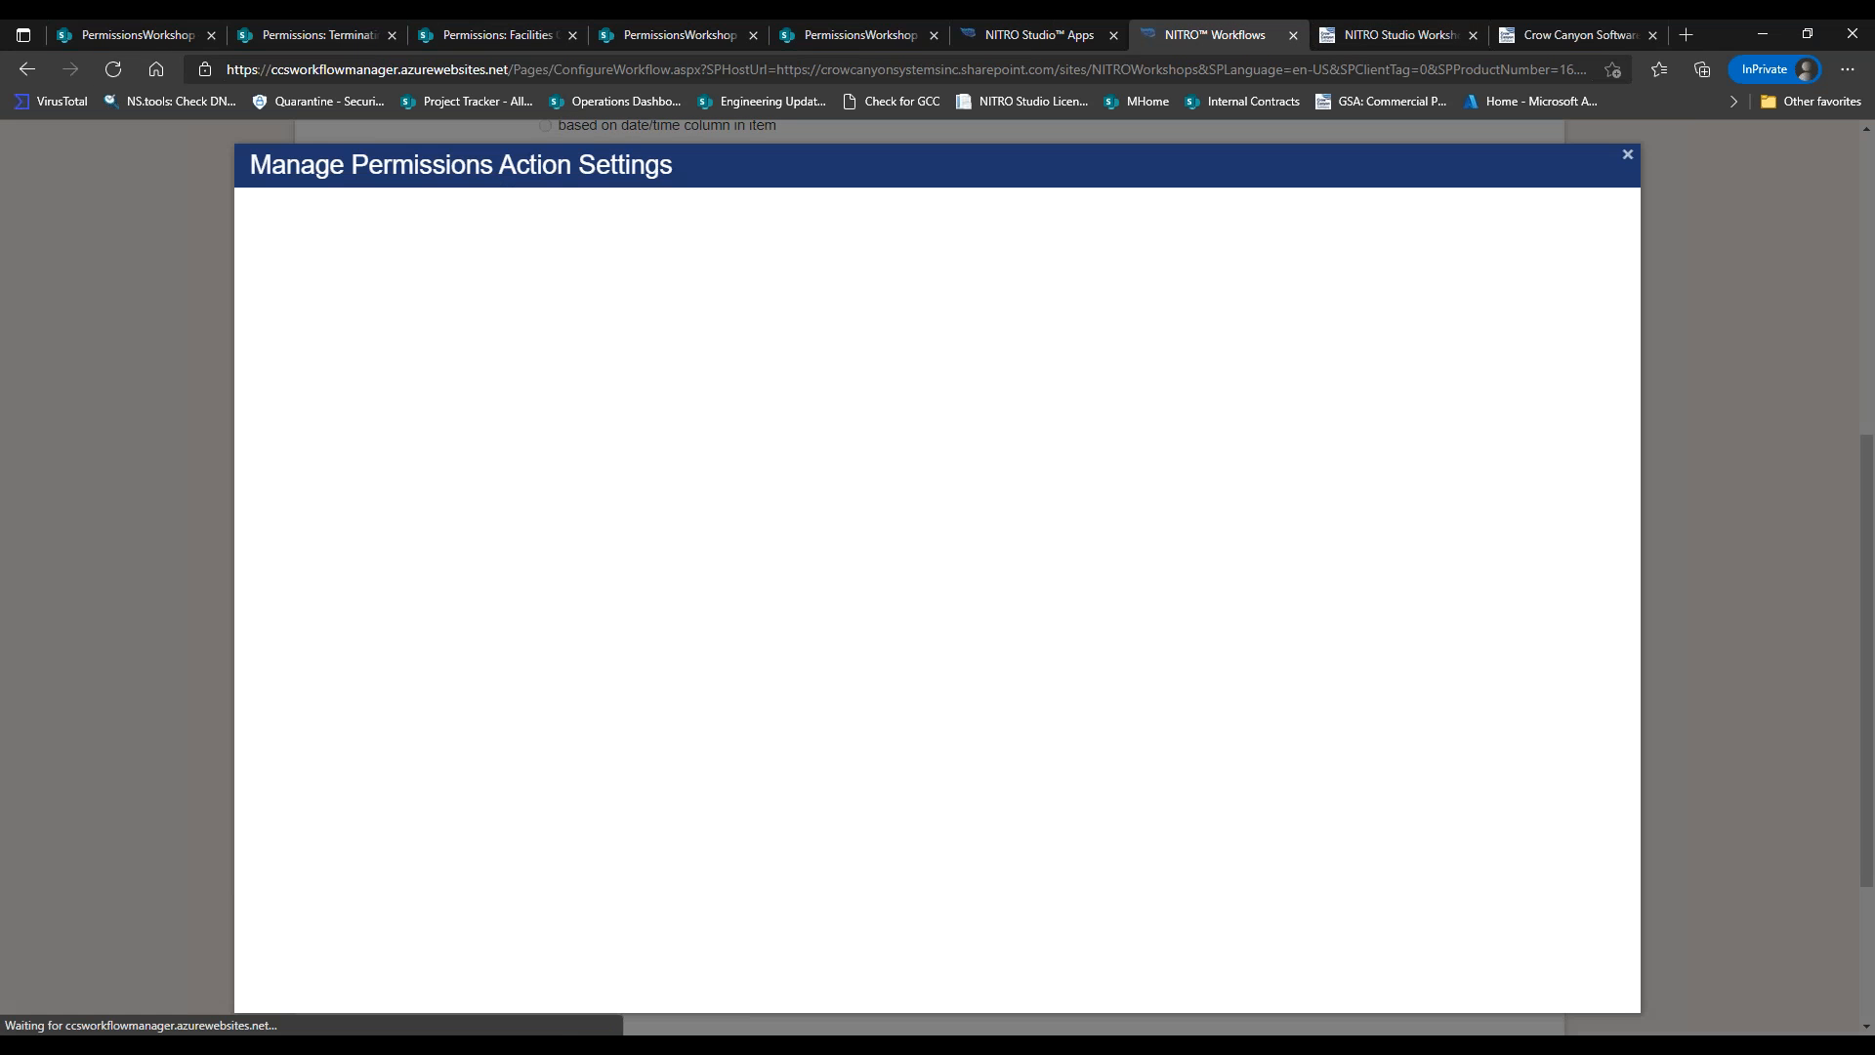
click(716, 311)
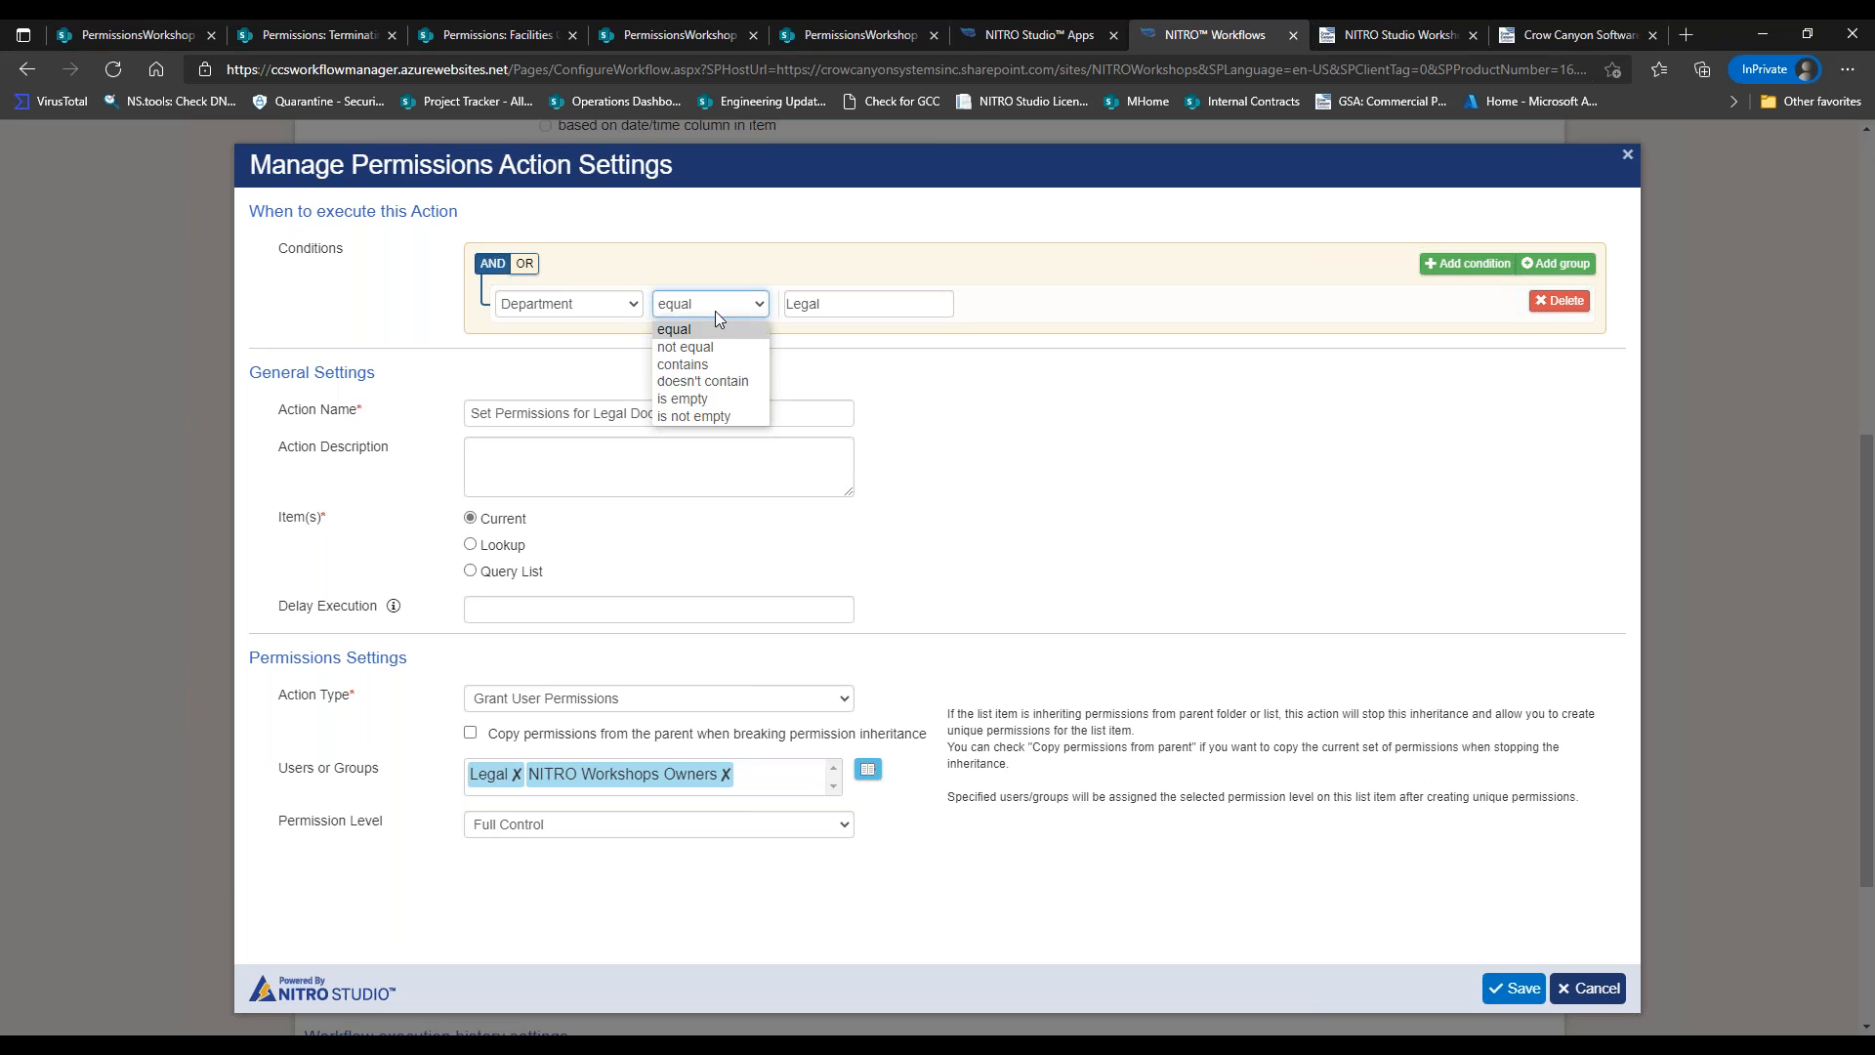
click(684, 365)
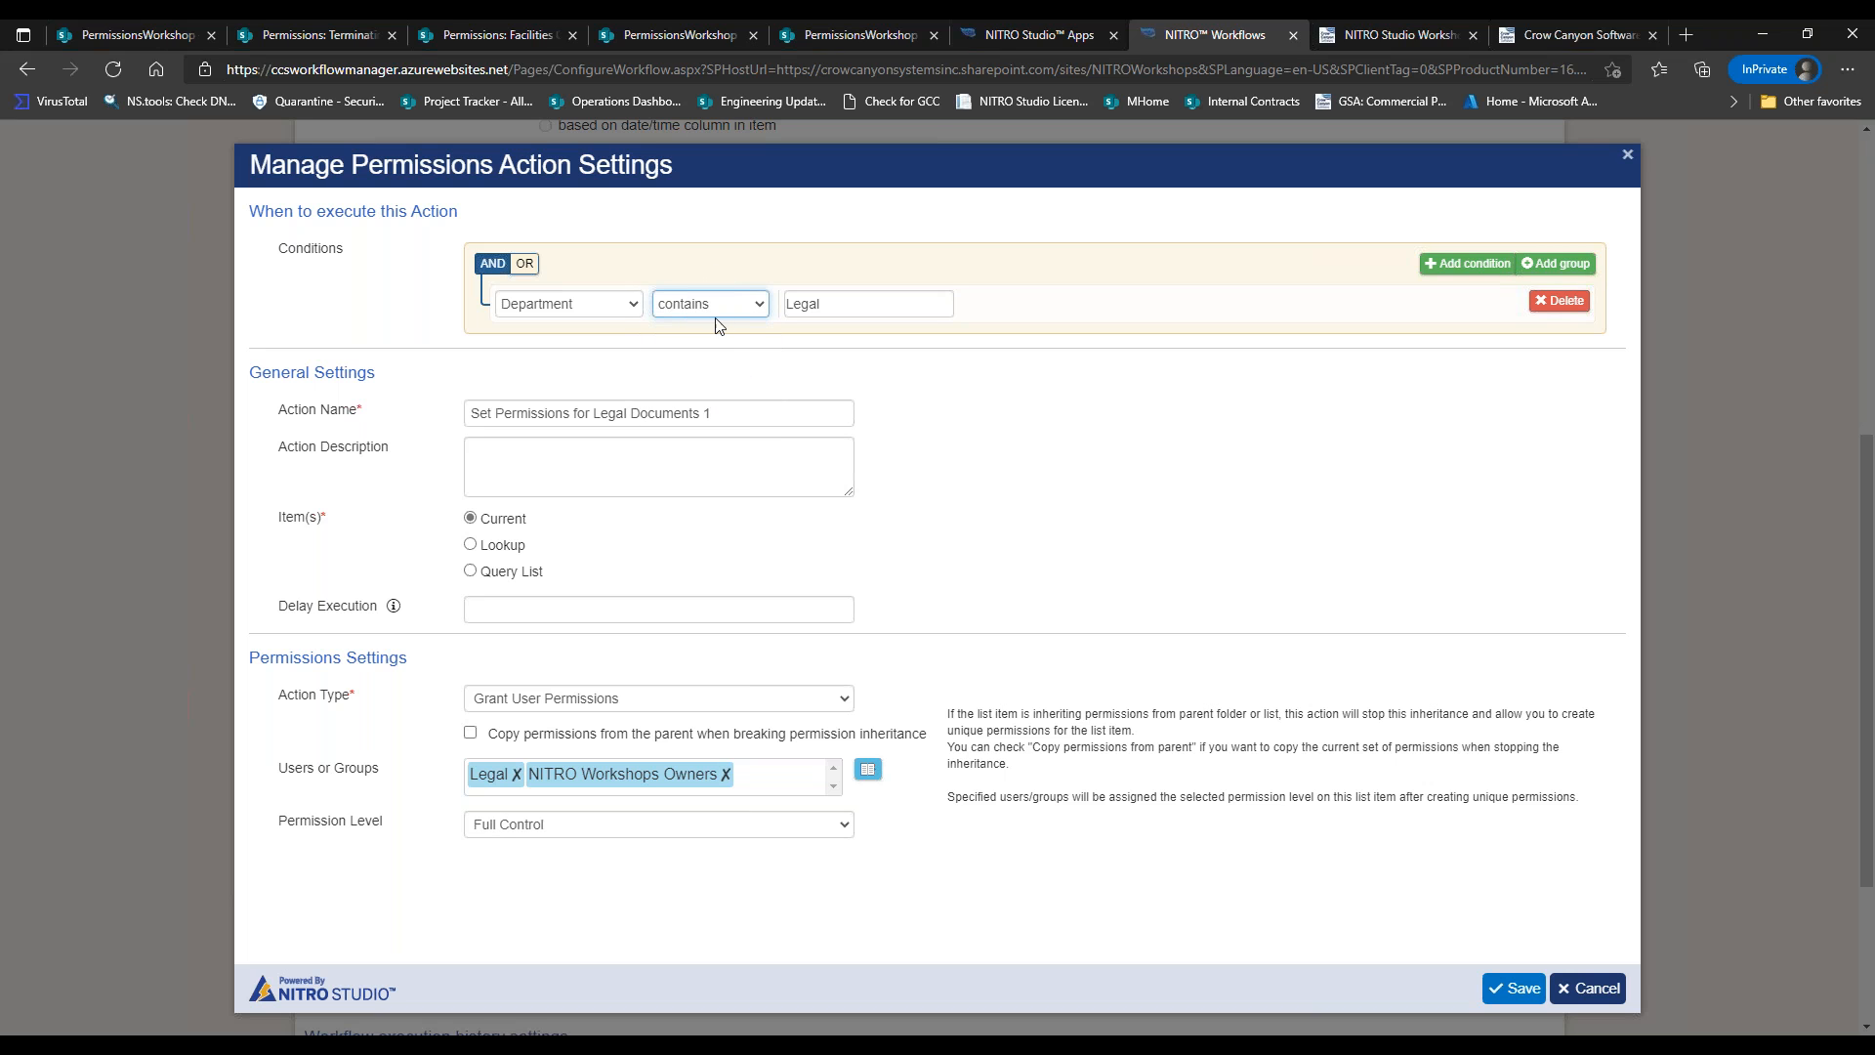
click(1514, 988)
click(1409, 908)
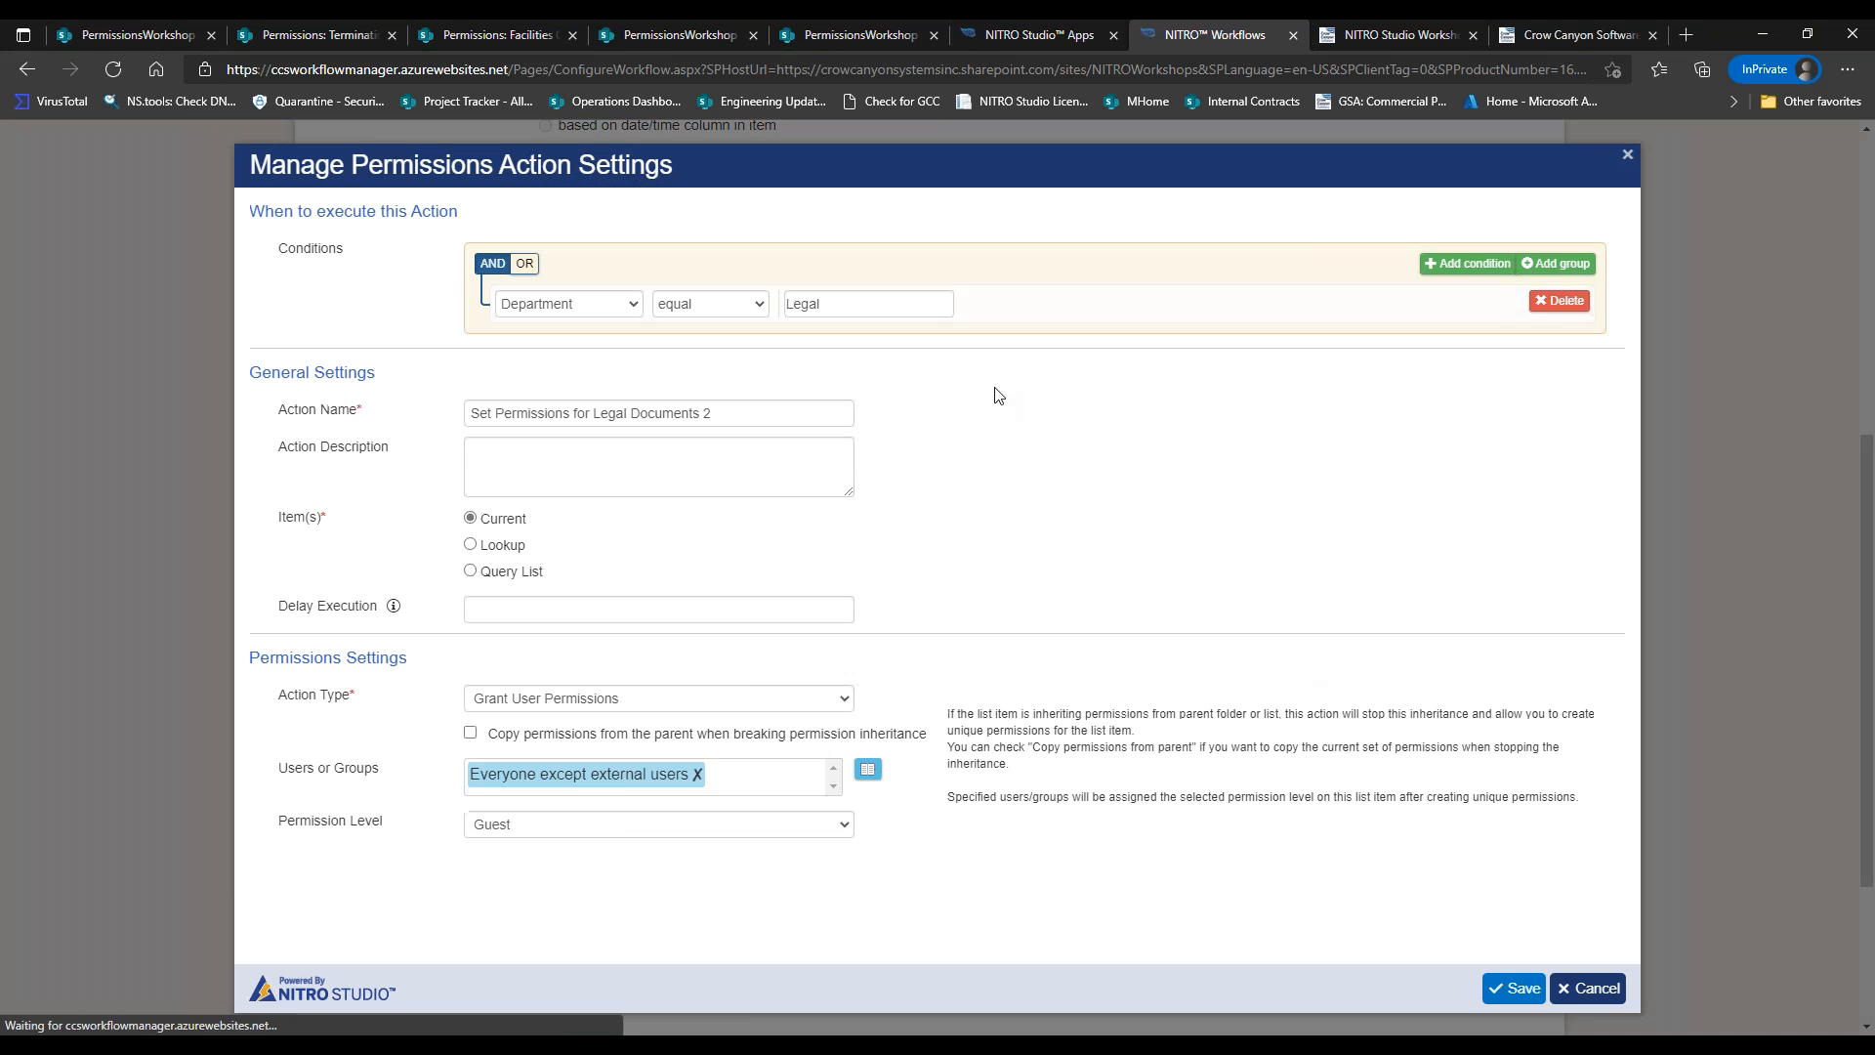
click(676, 311)
click(683, 363)
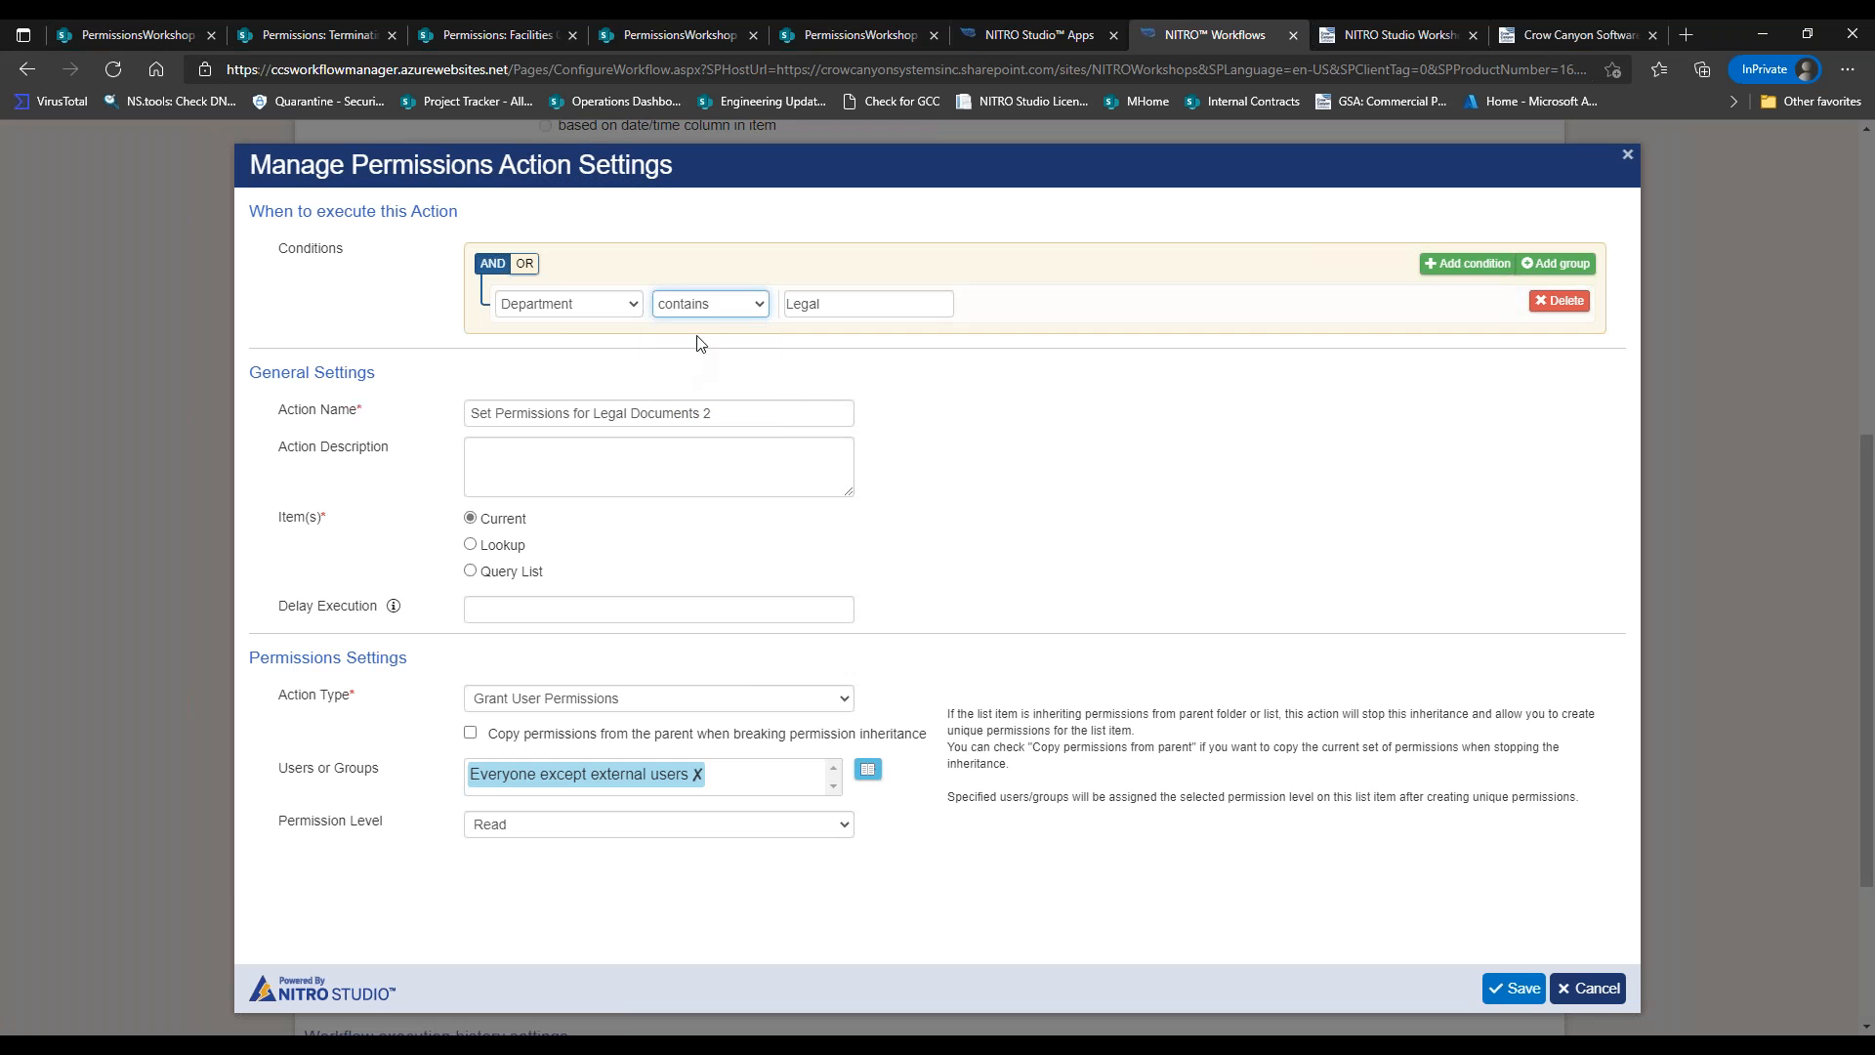
click(1512, 992)
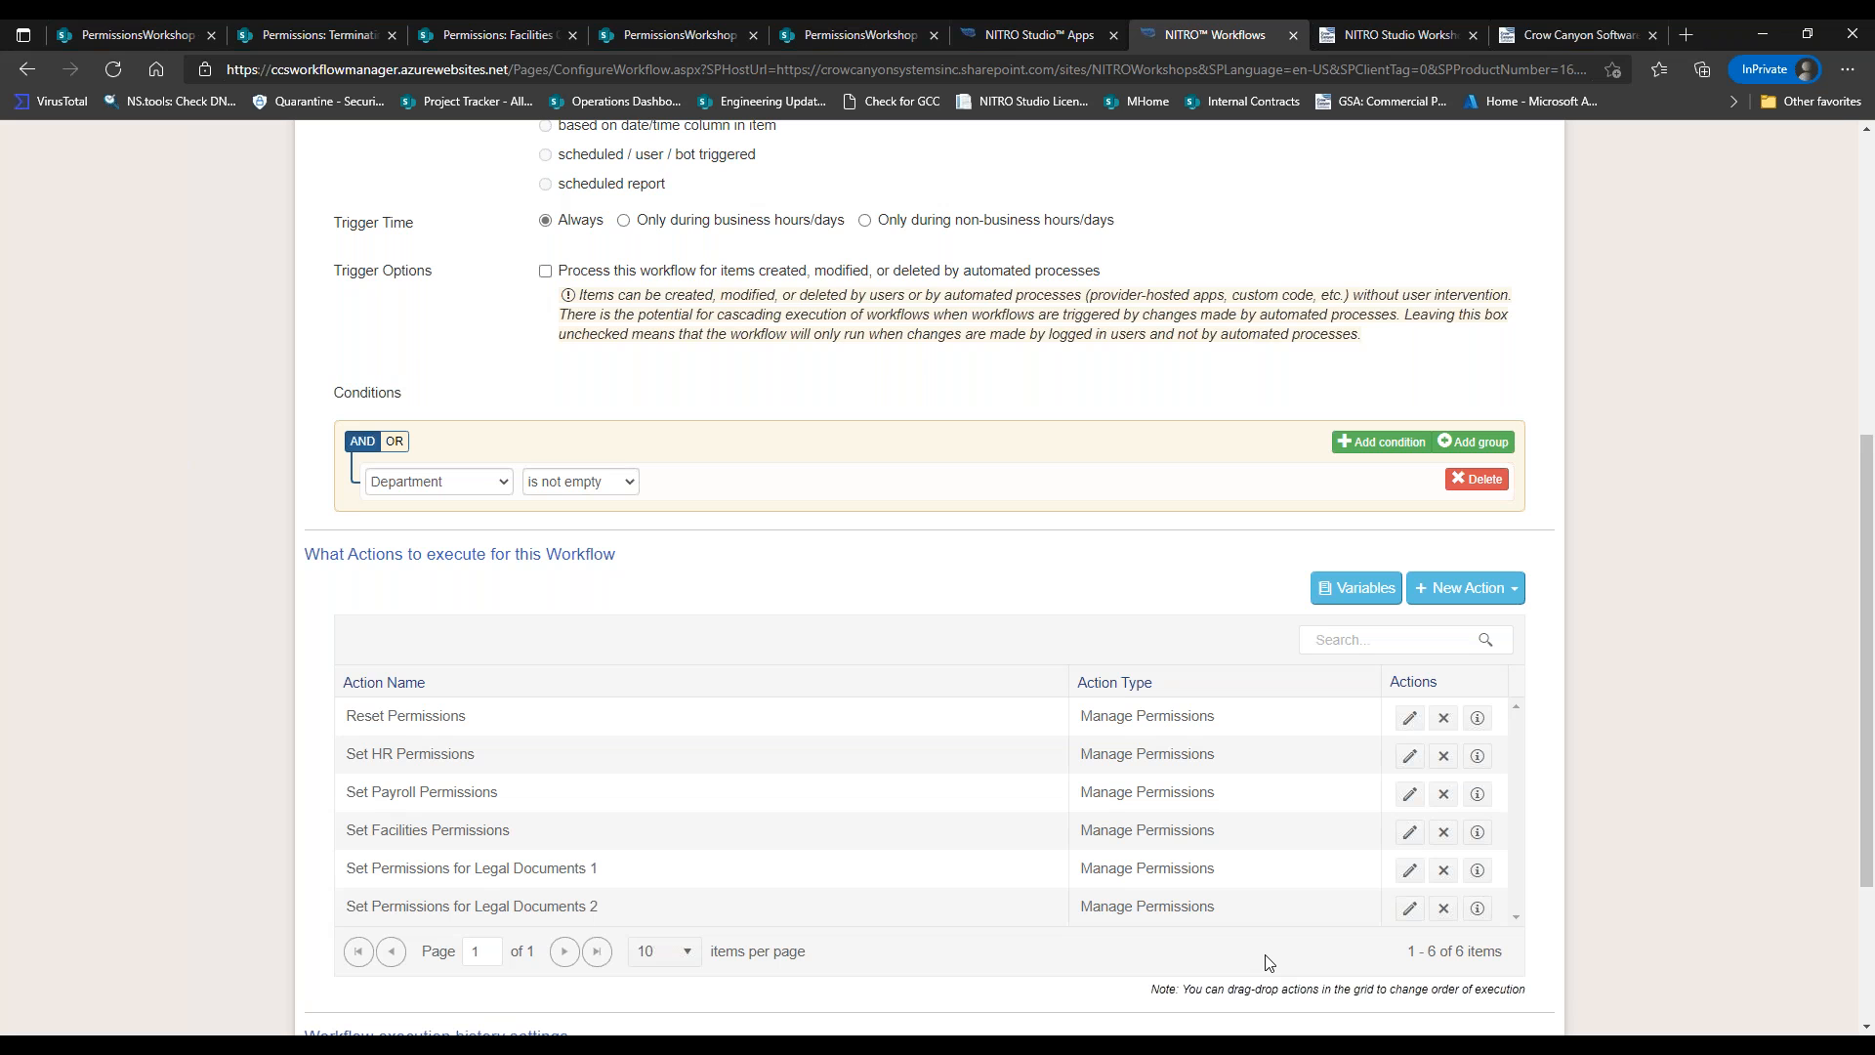
click(127, 34)
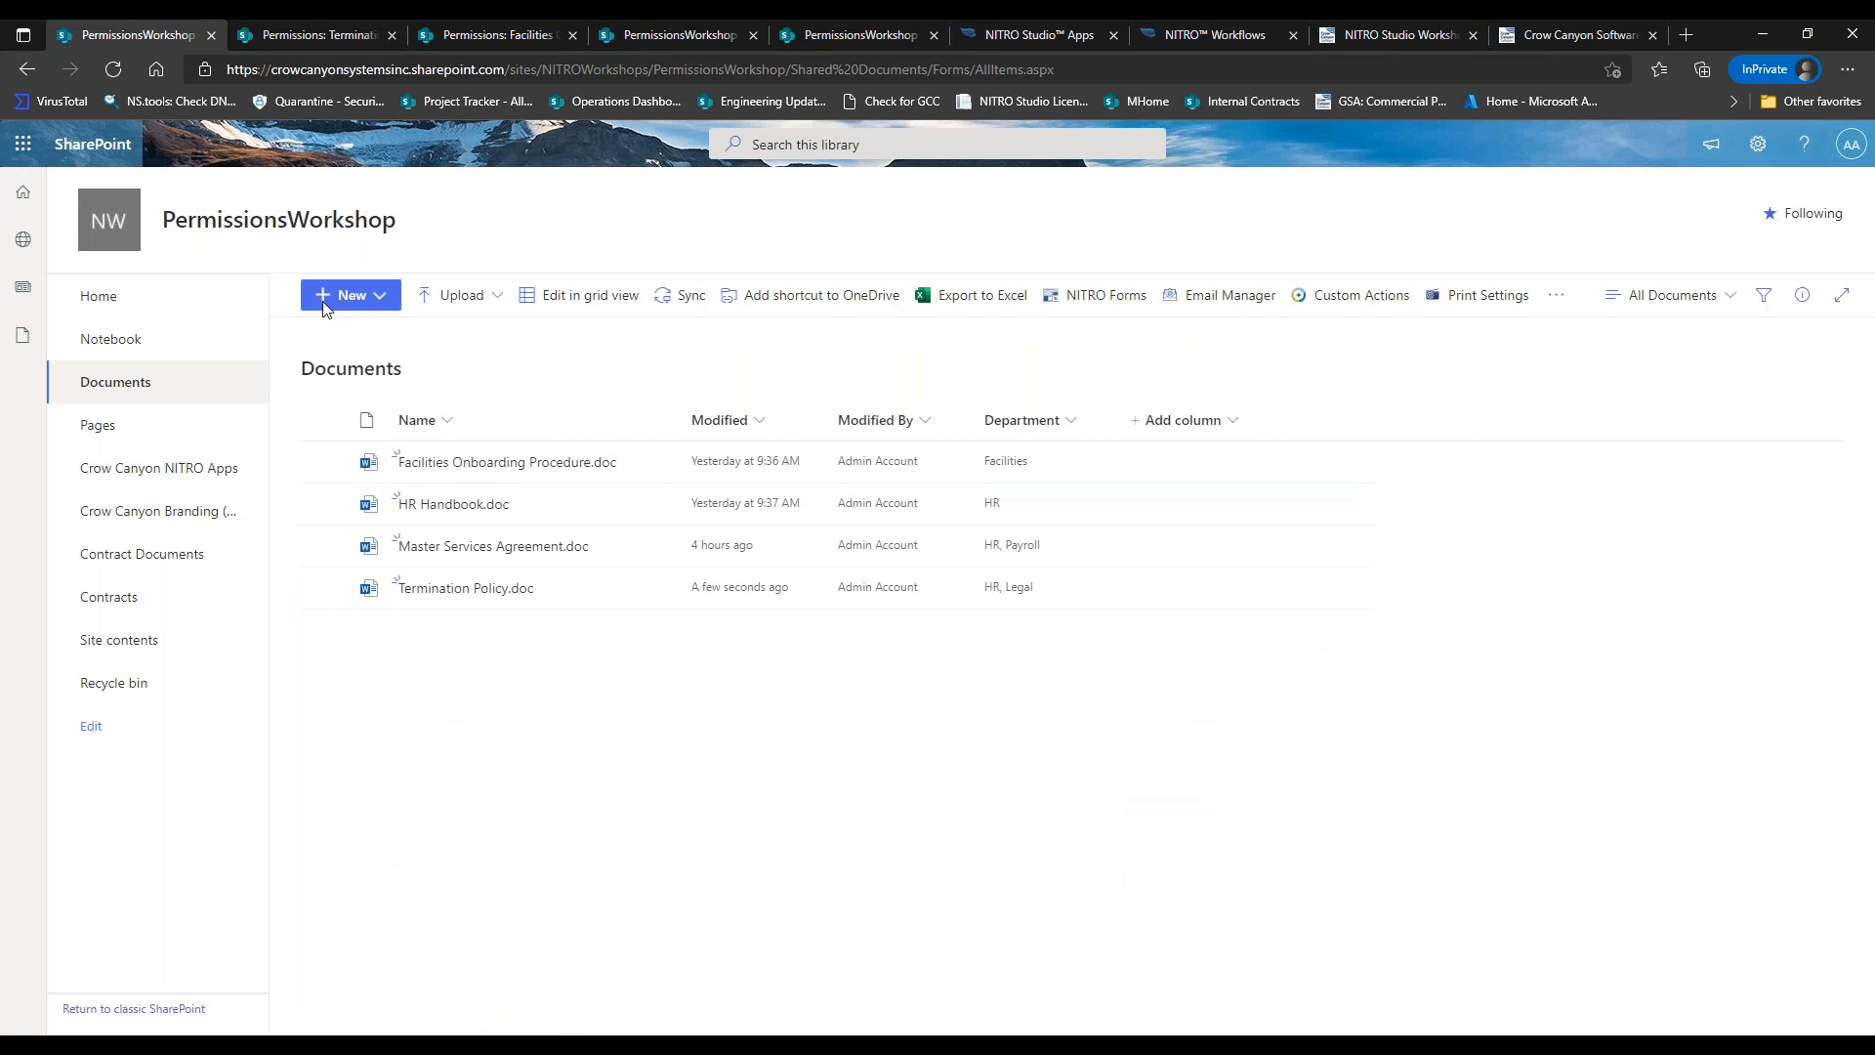
mouse_move(584, 591)
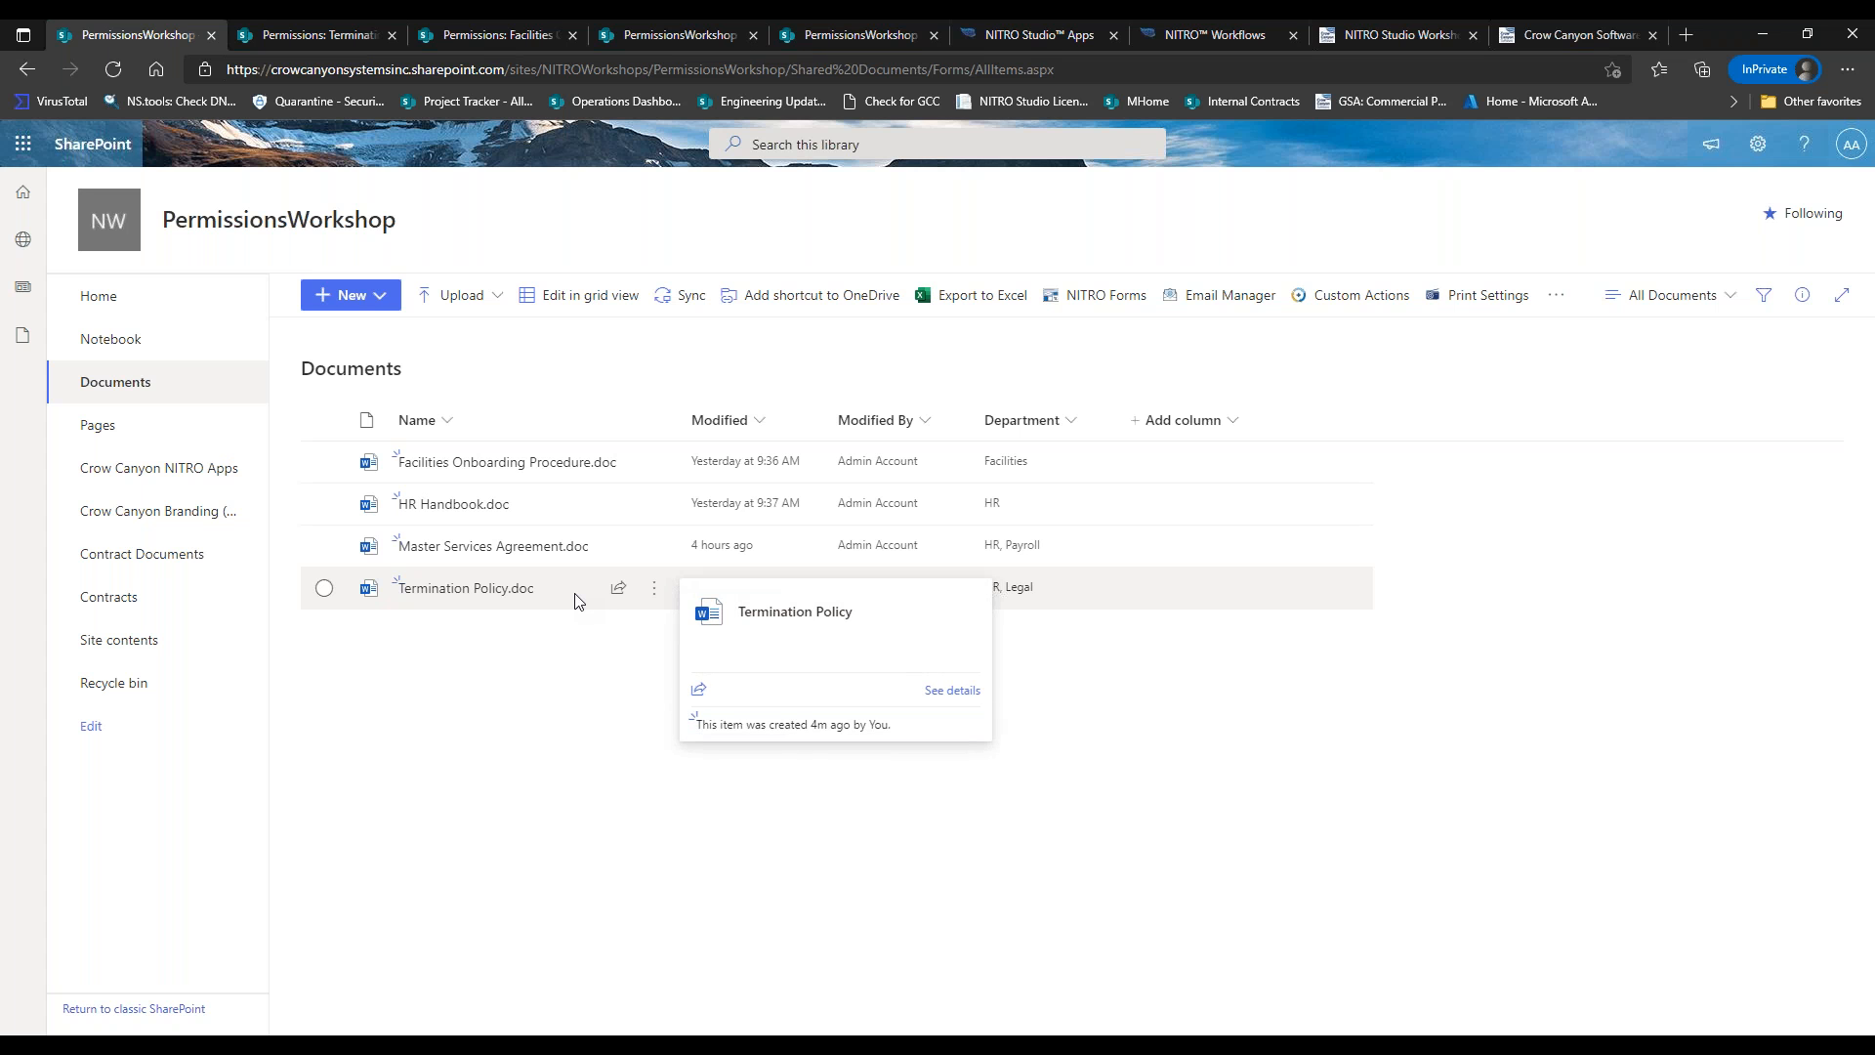
click(1211, 32)
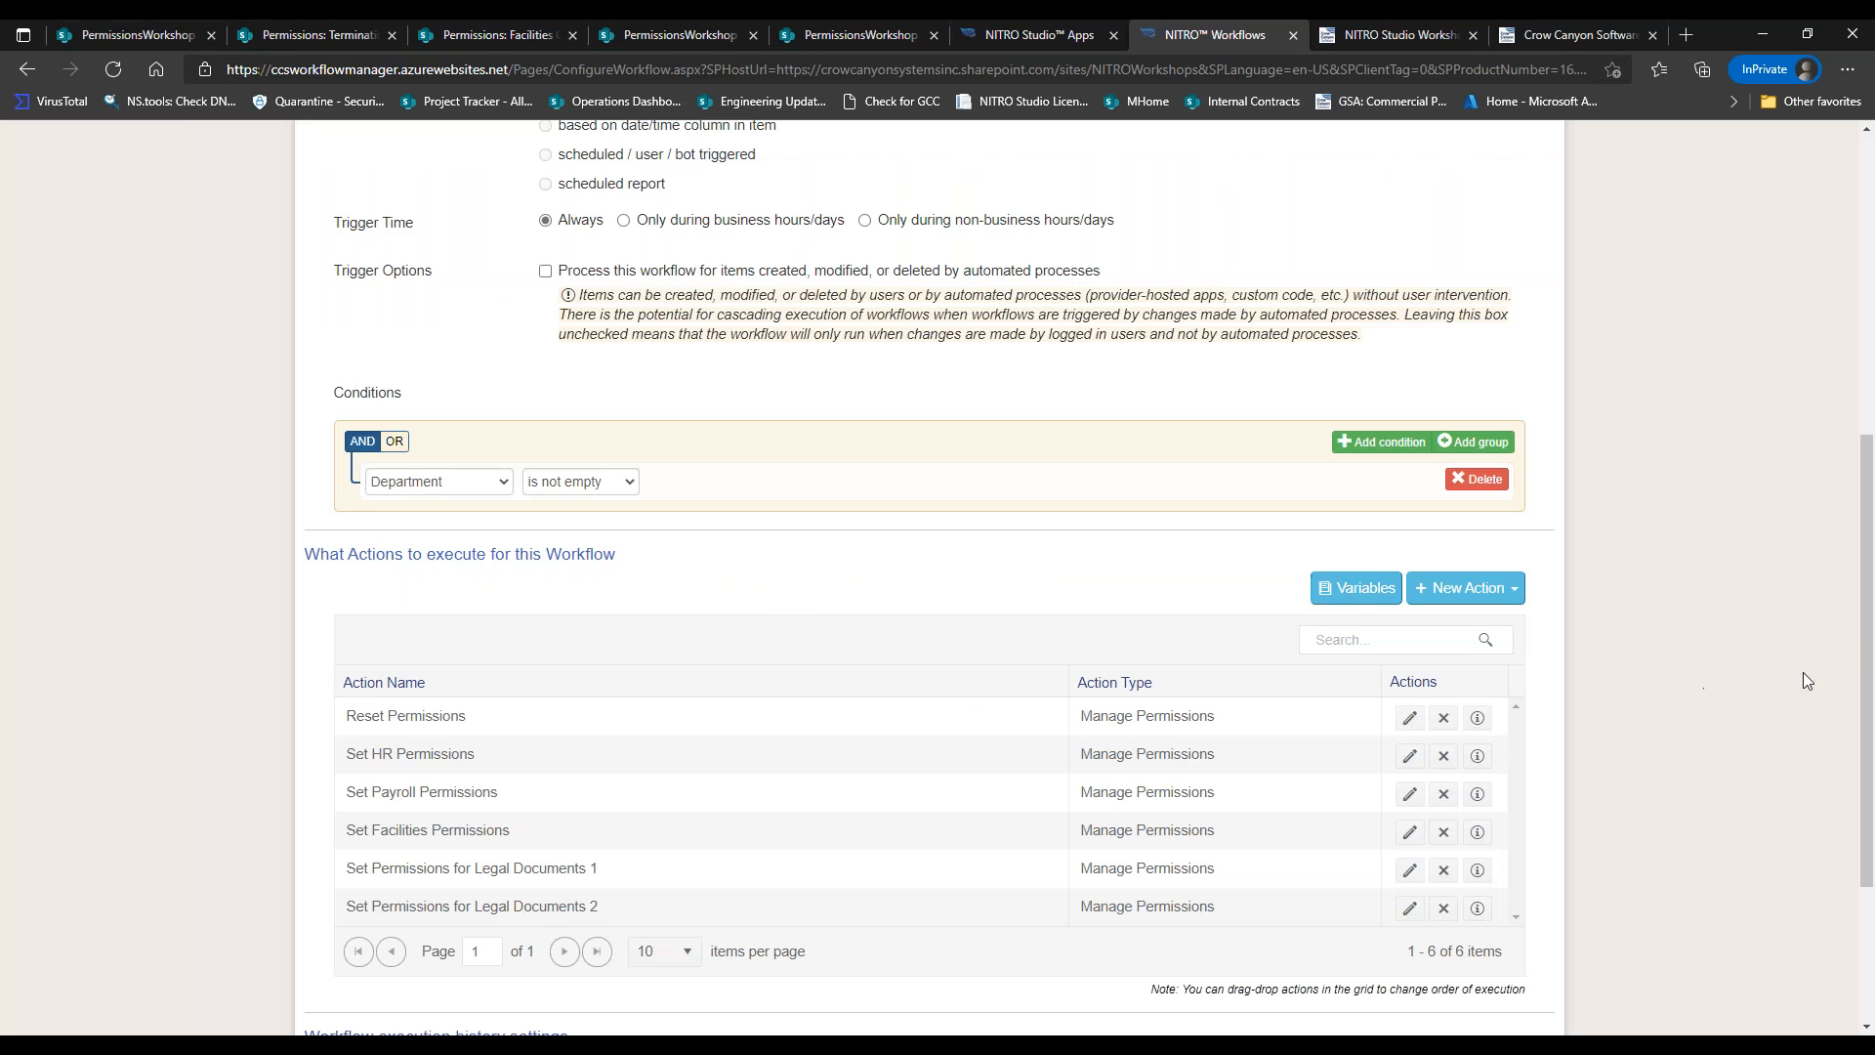
scroll(1803, 672, down, 3)
From the workflows list, download the Set Document Permissions settings and begin a new workflow.
click(1497, 901)
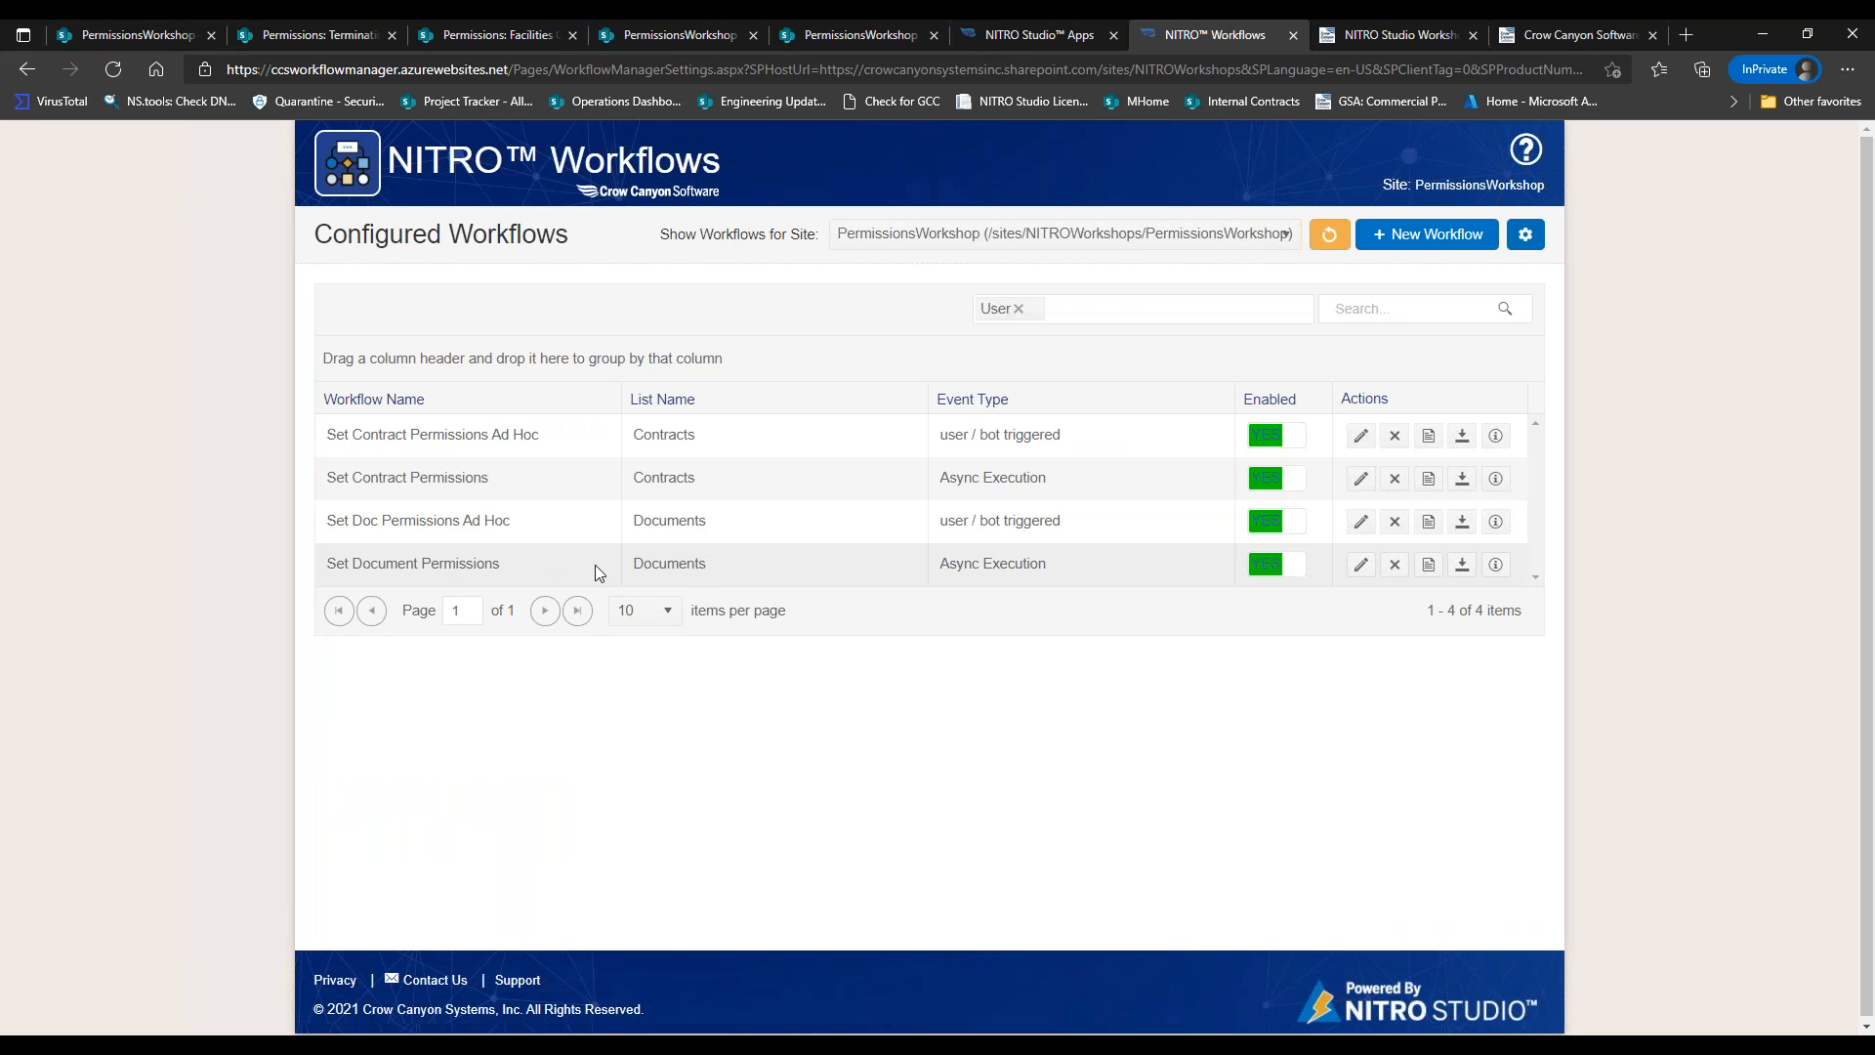
click(1463, 566)
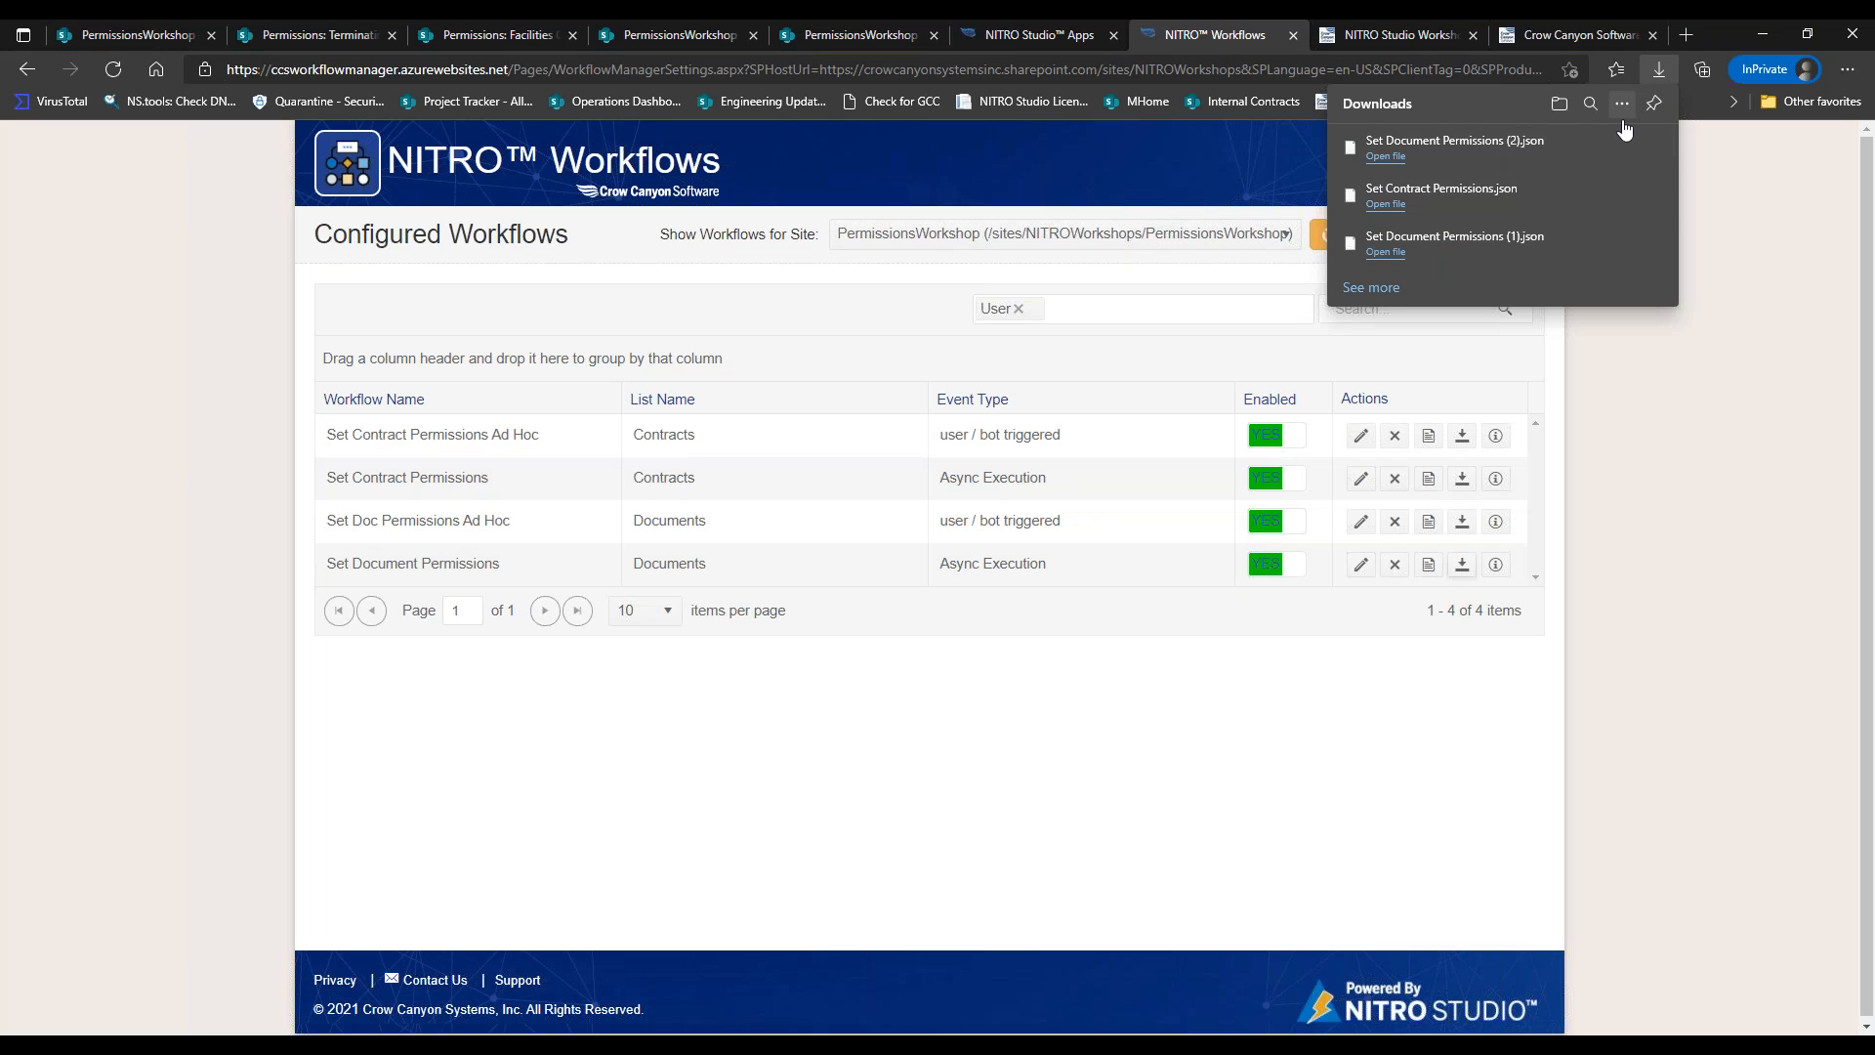
click(1586, 379)
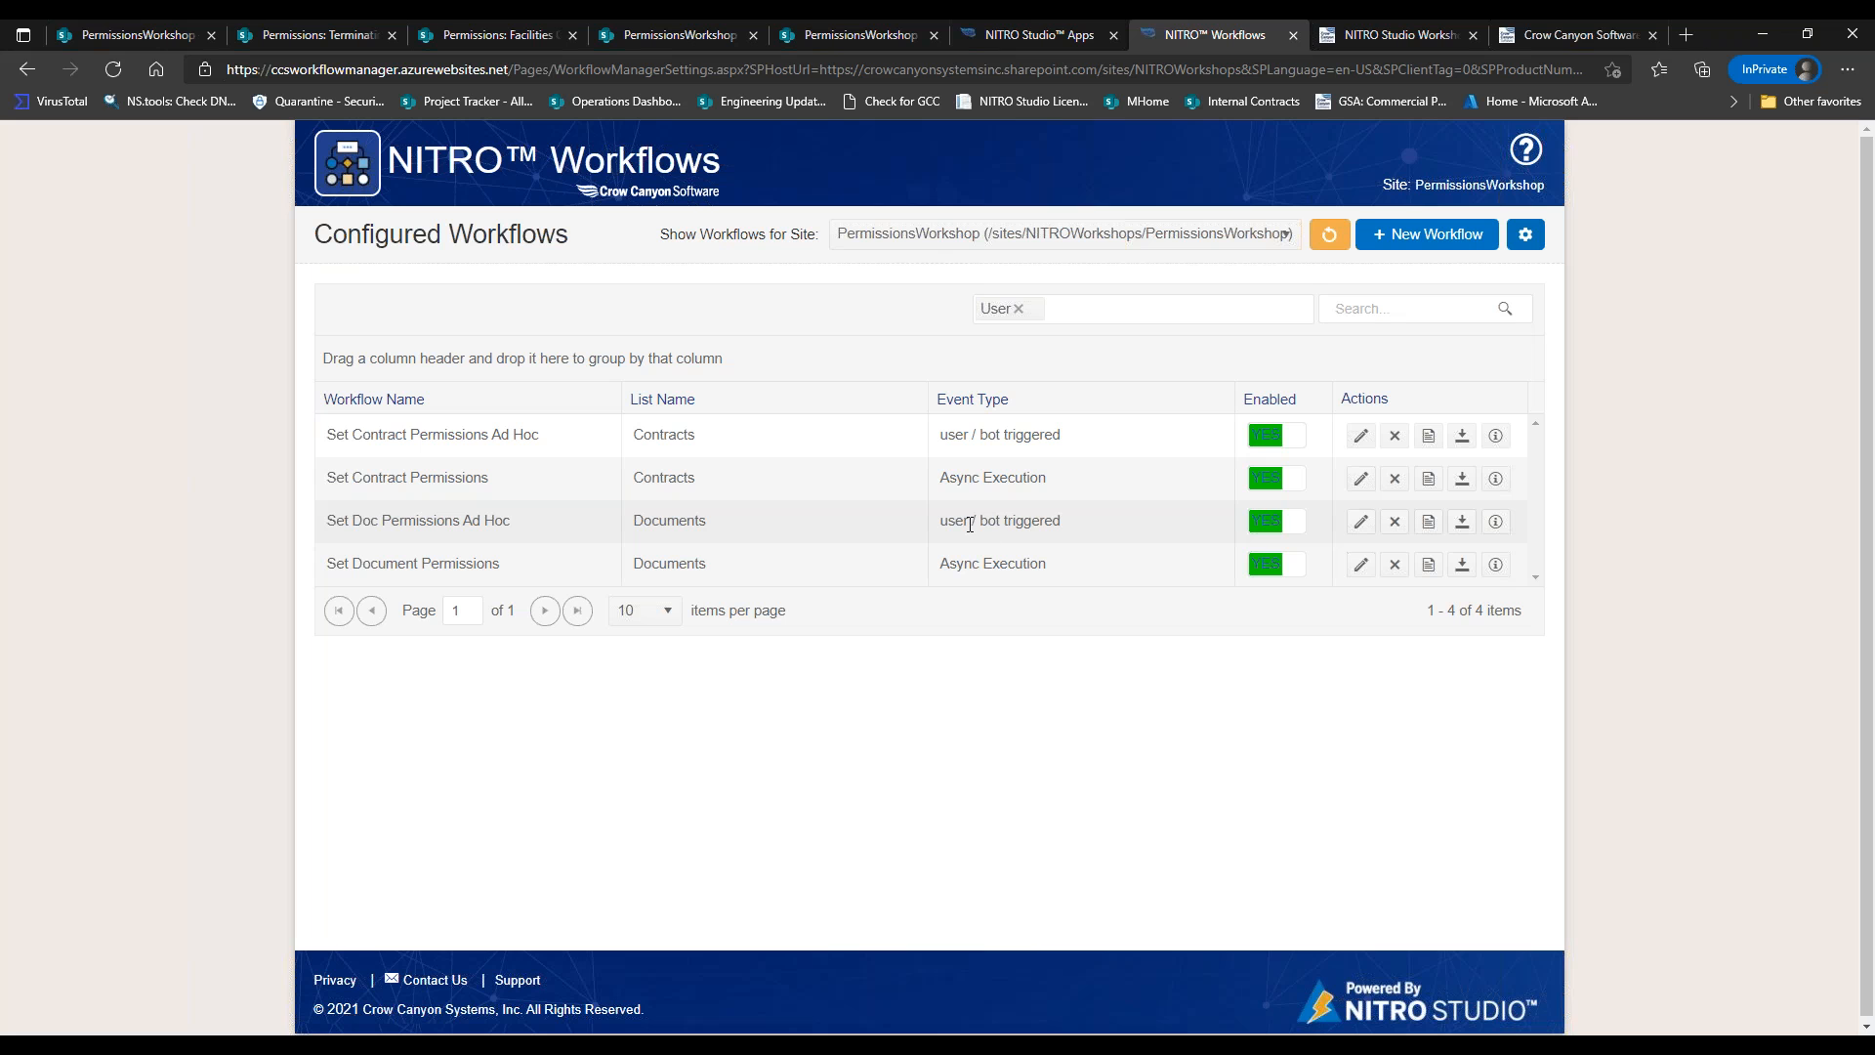
click(1444, 249)
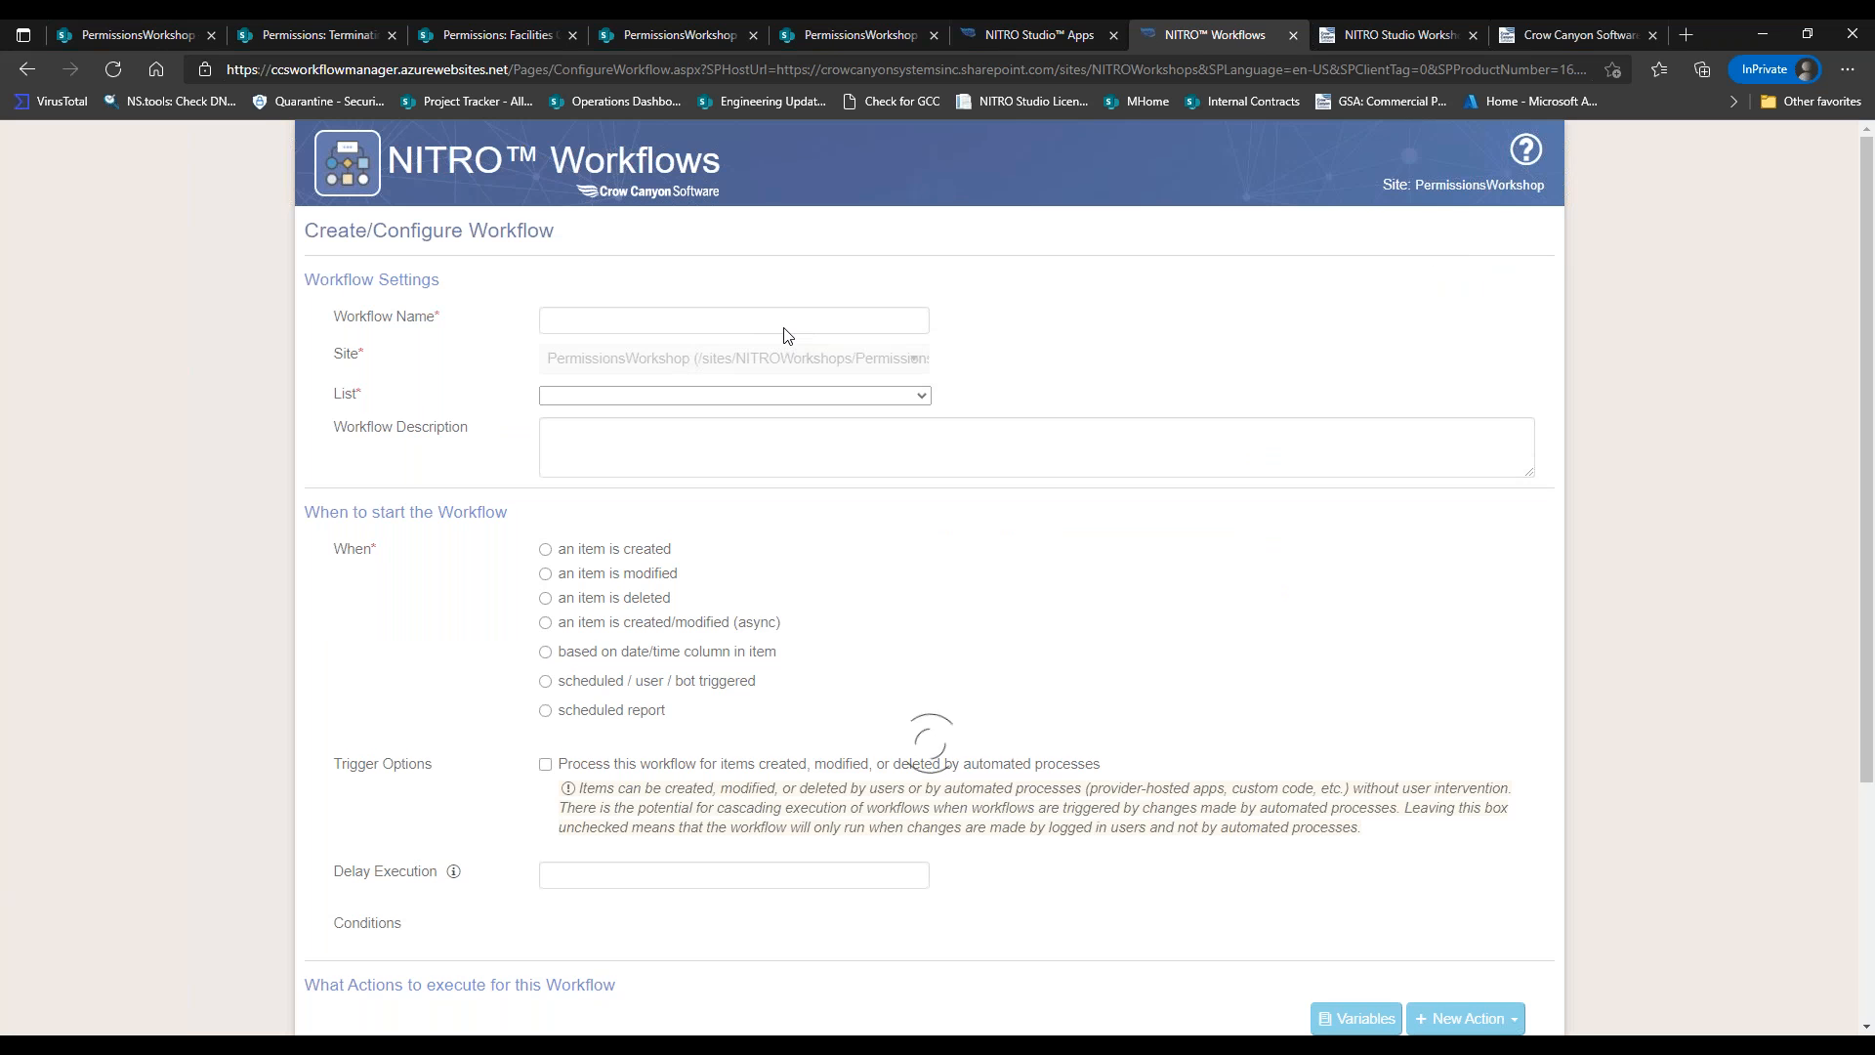
Point the new workflow at the Documents list.
click(735, 320)
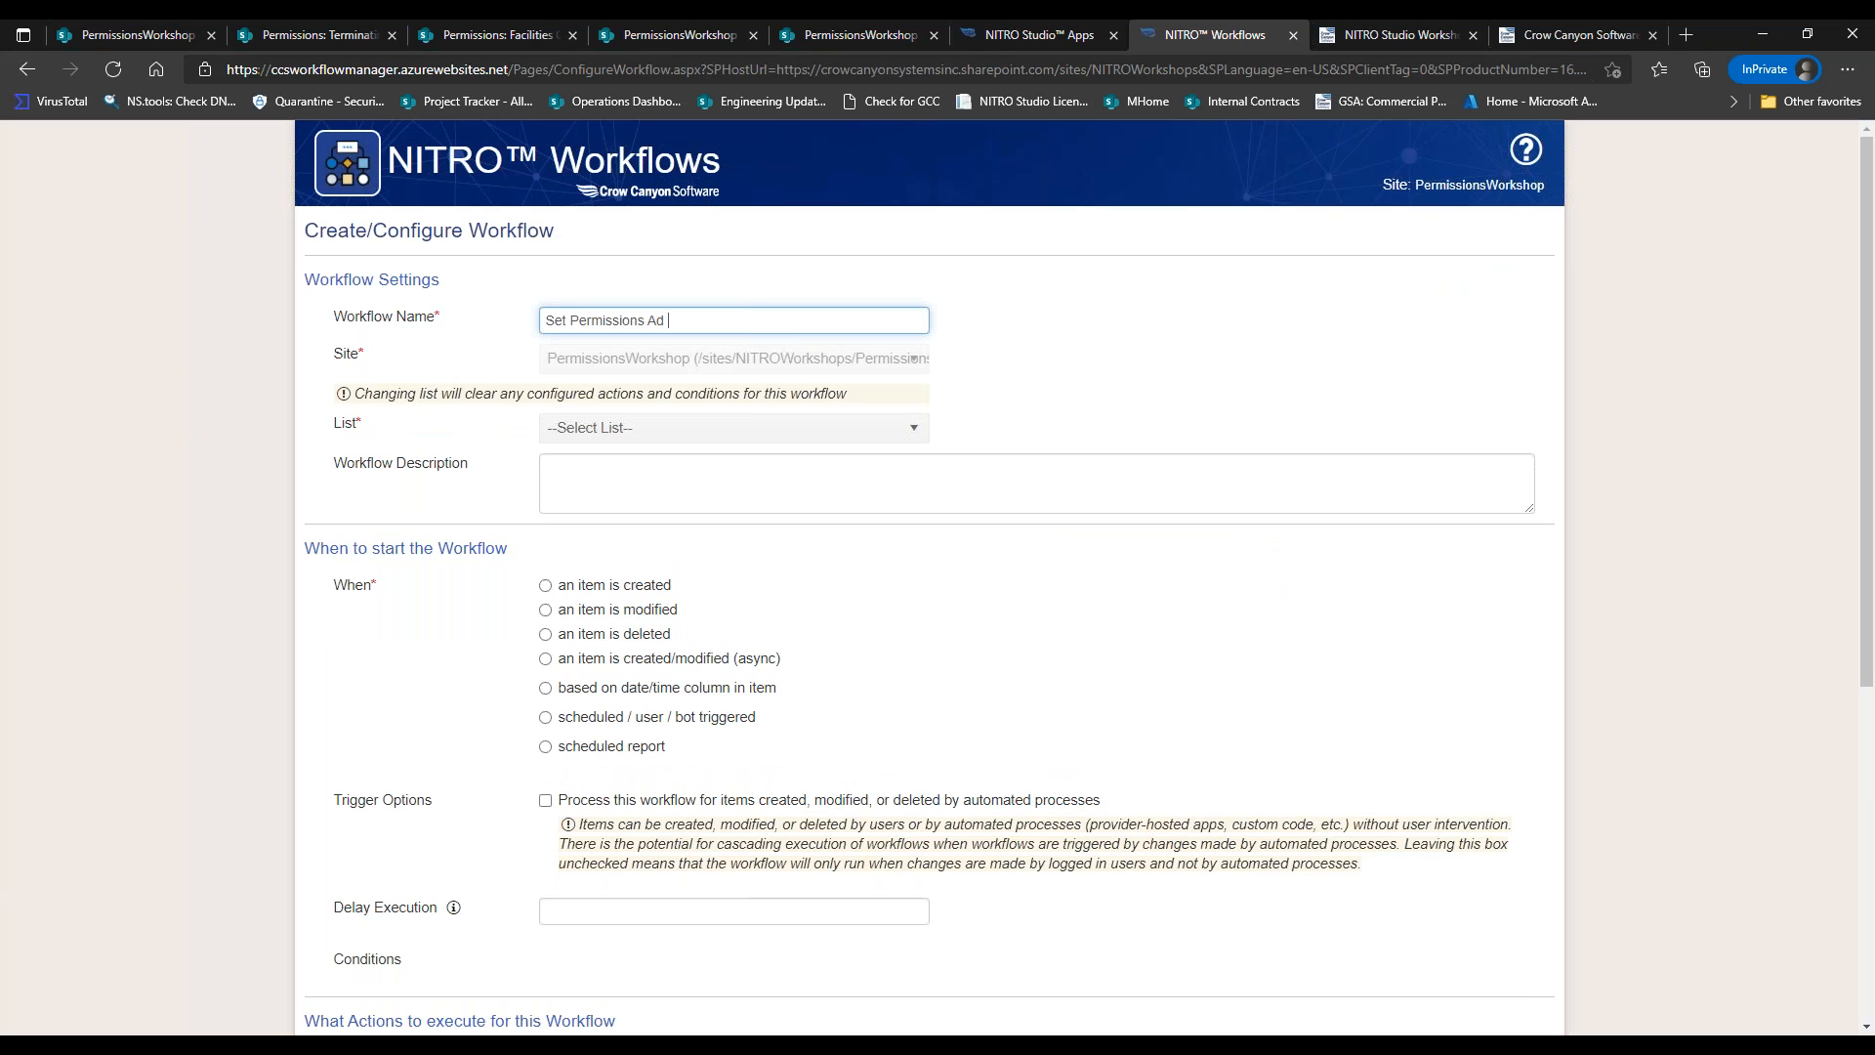
click(767, 427)
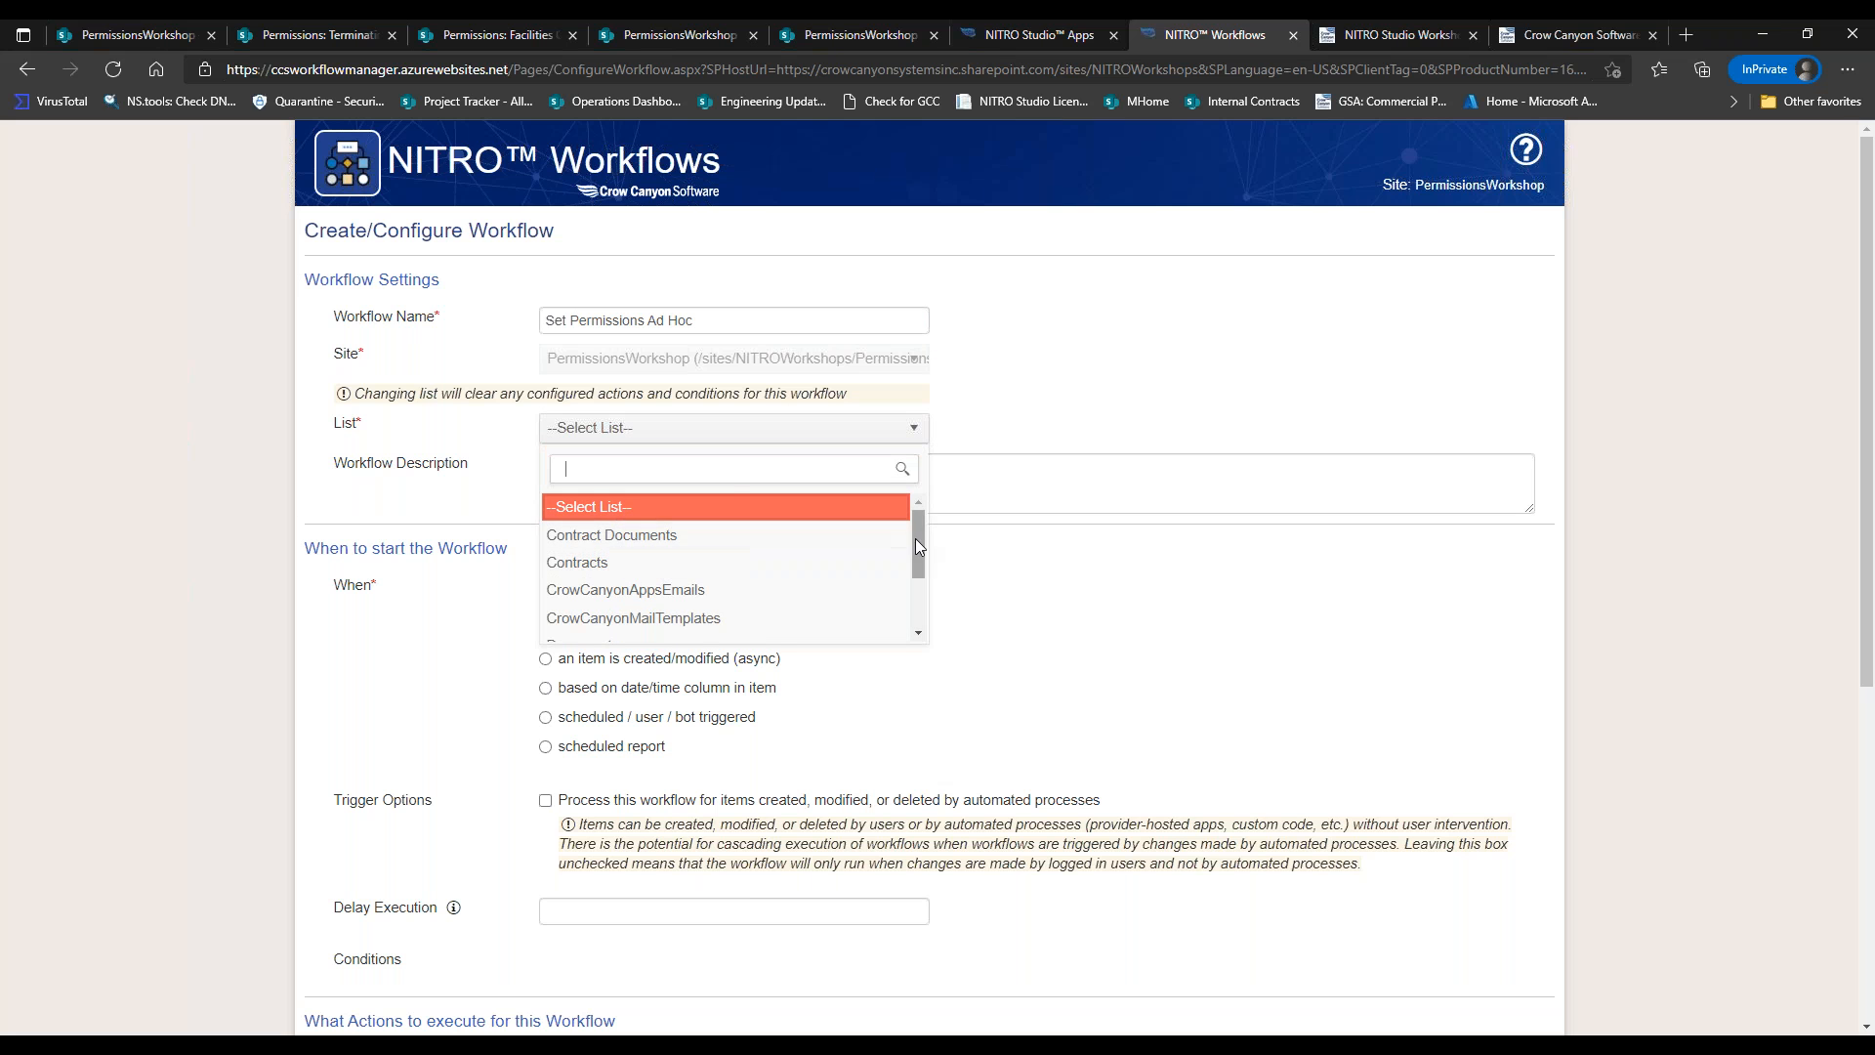
scroll(916, 537, down, 2)
click(728, 542)
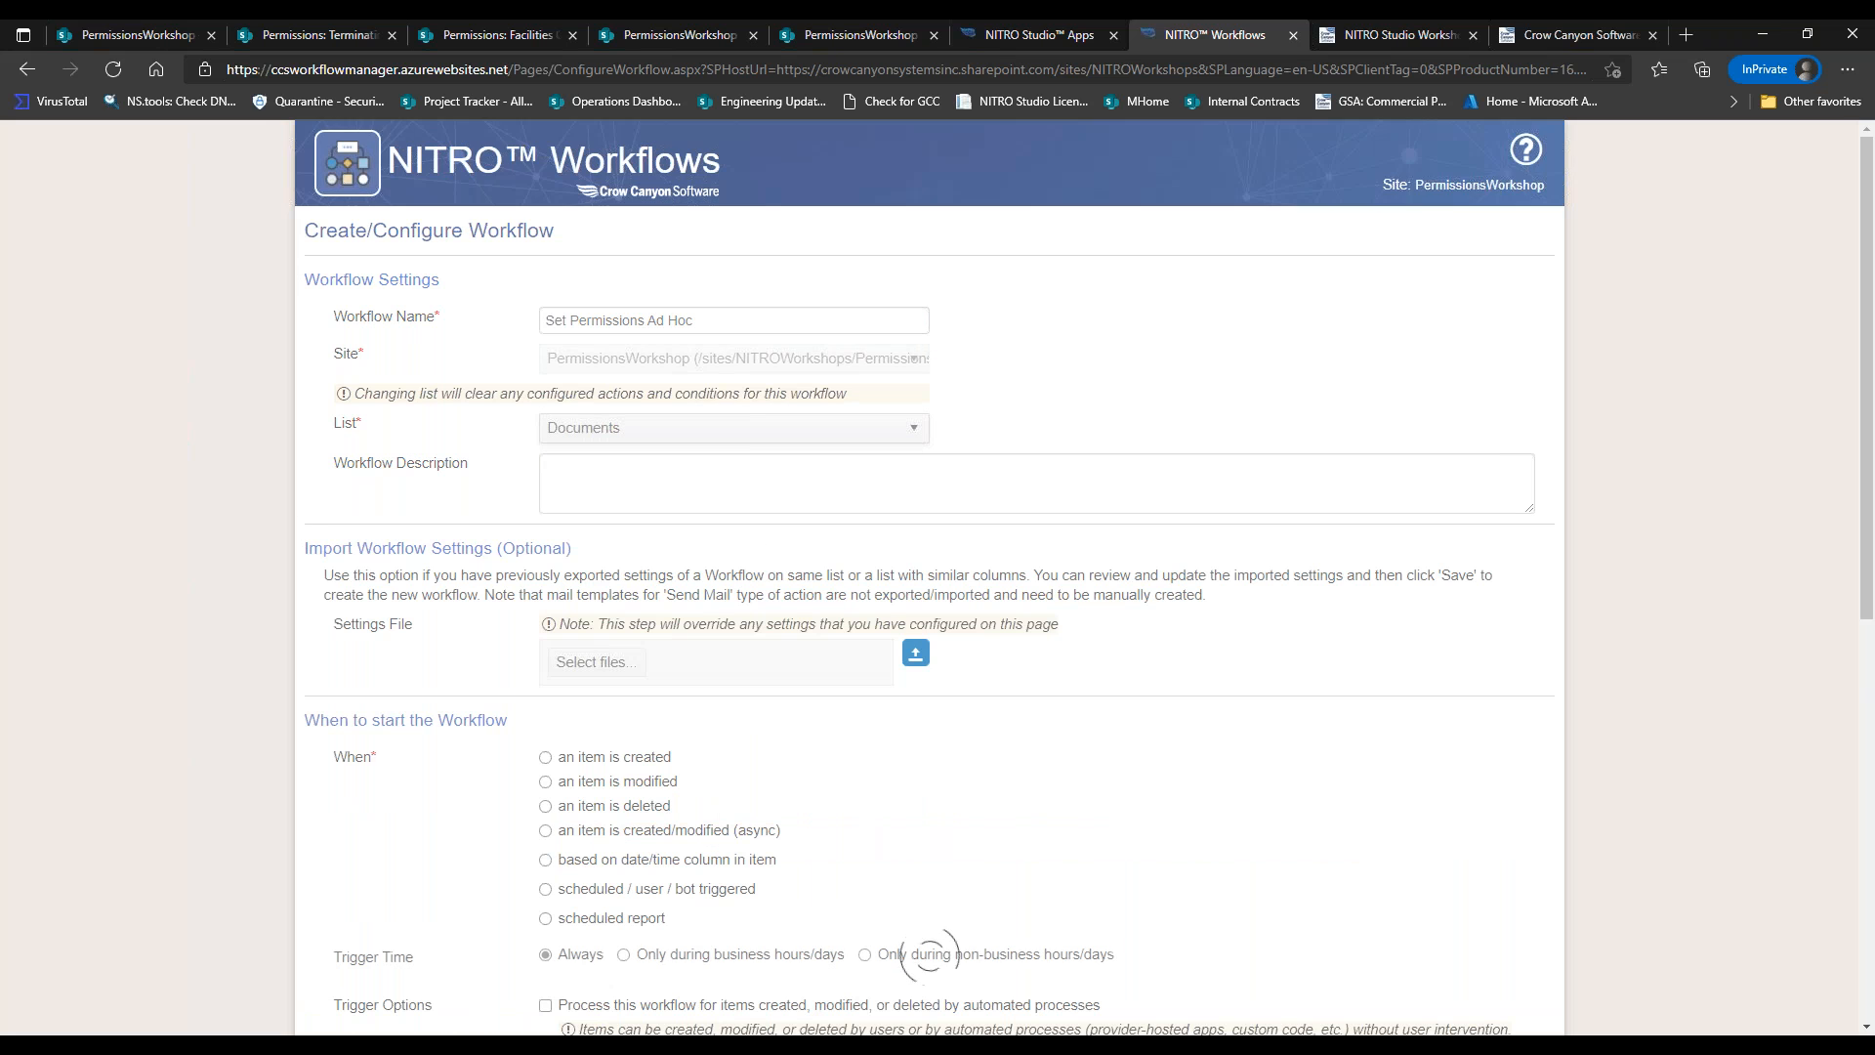
drag(1867, 373, 1859, 495)
Browse for a settings .json without importing it, then cancel the new workflow.
click(596, 433)
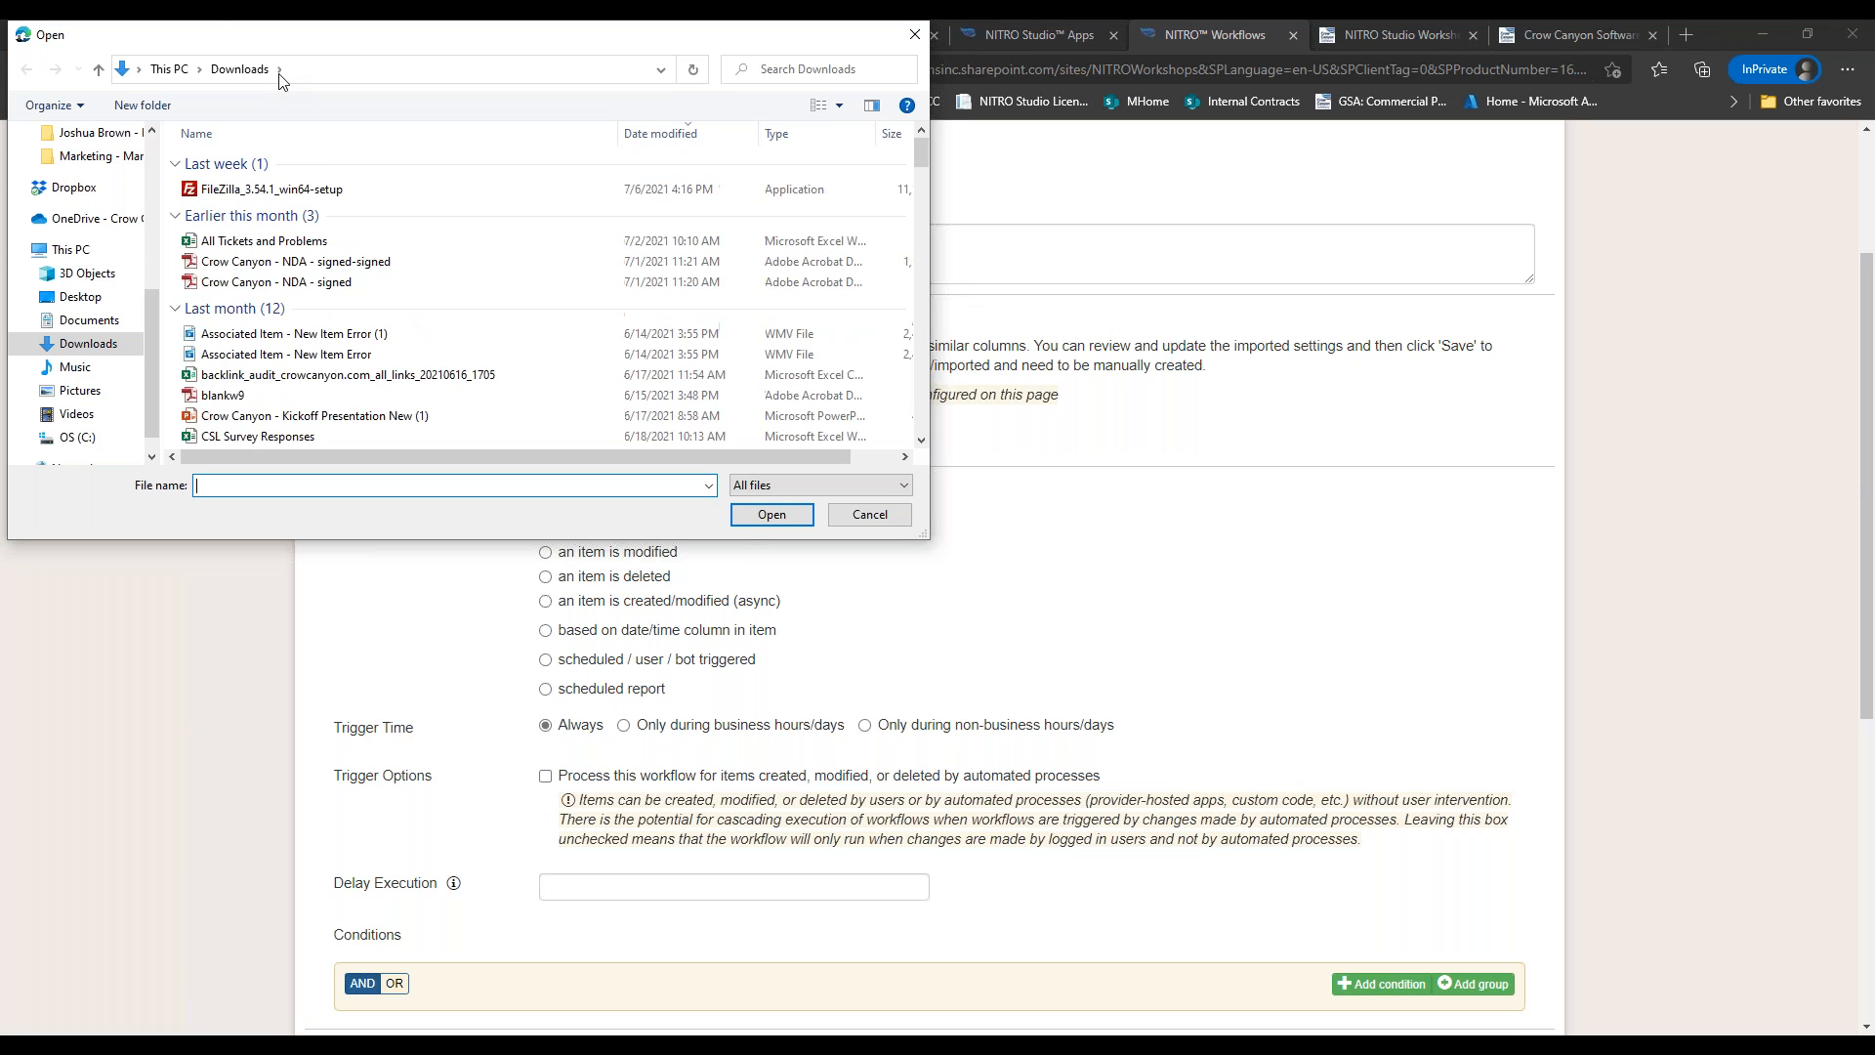
click(287, 189)
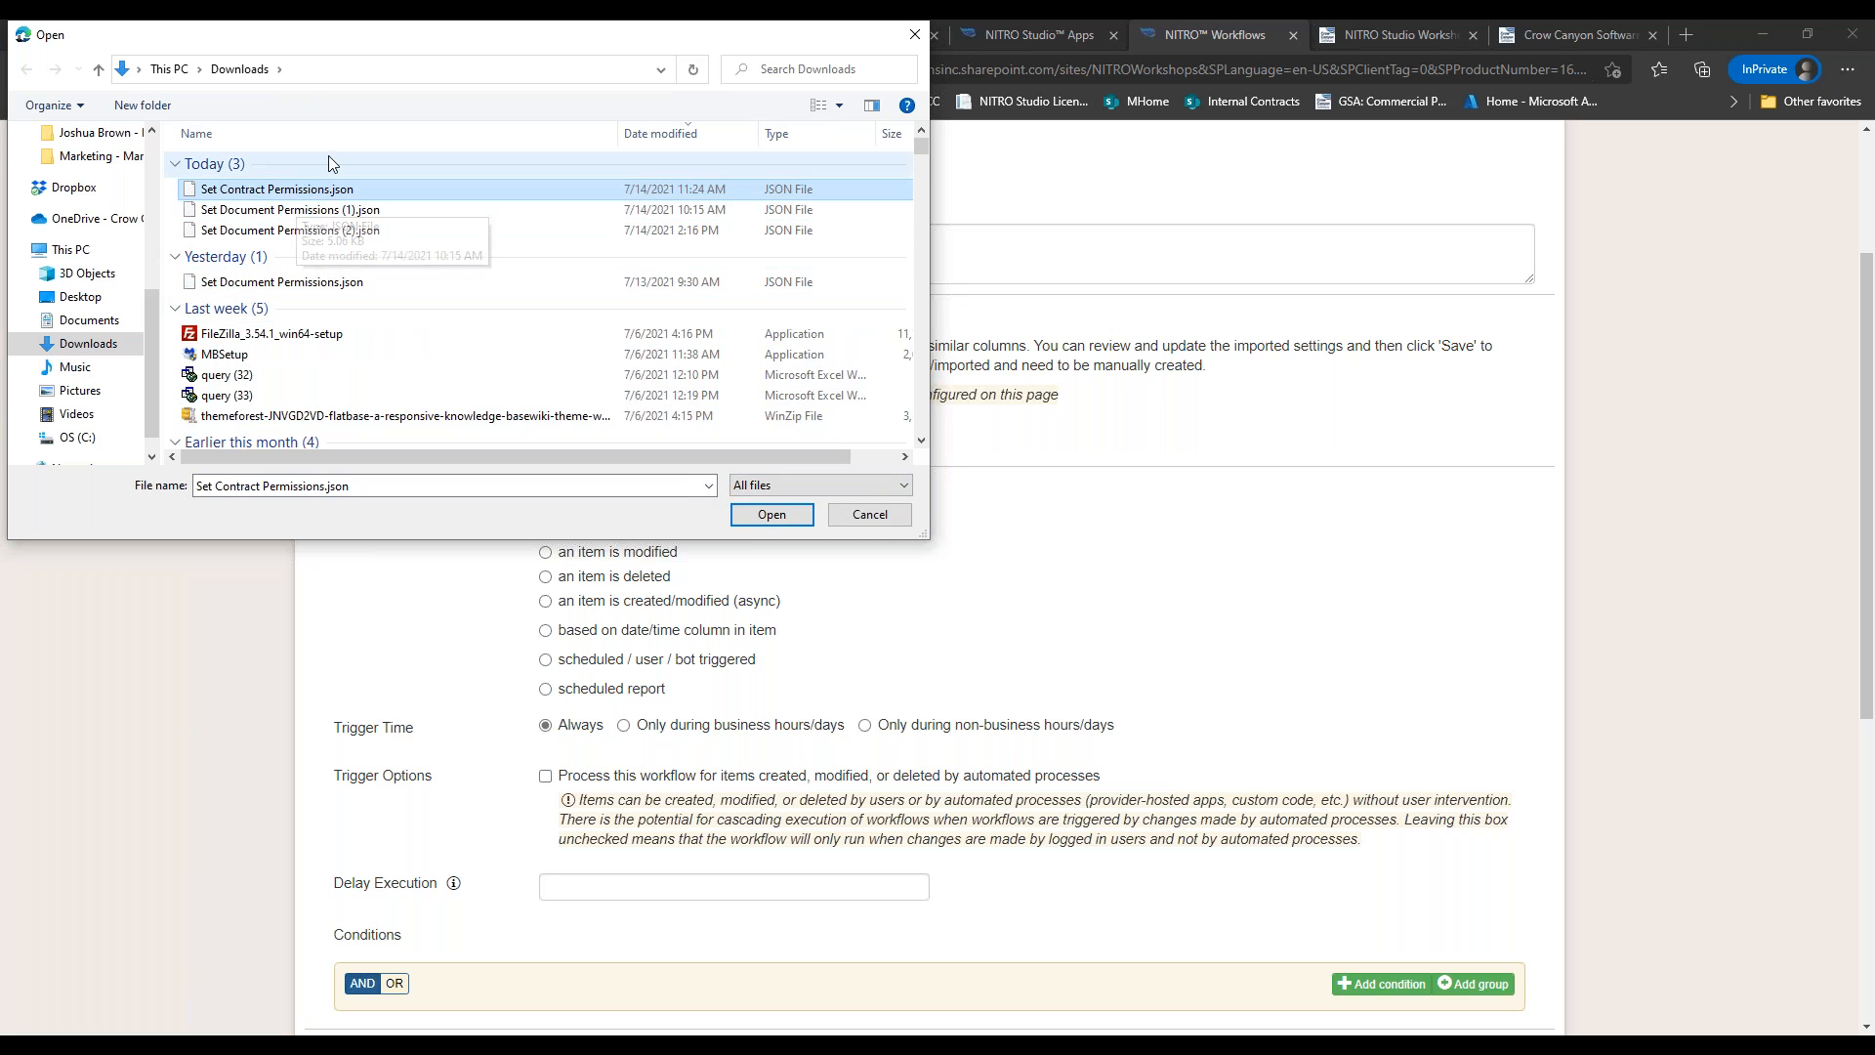
click(361, 228)
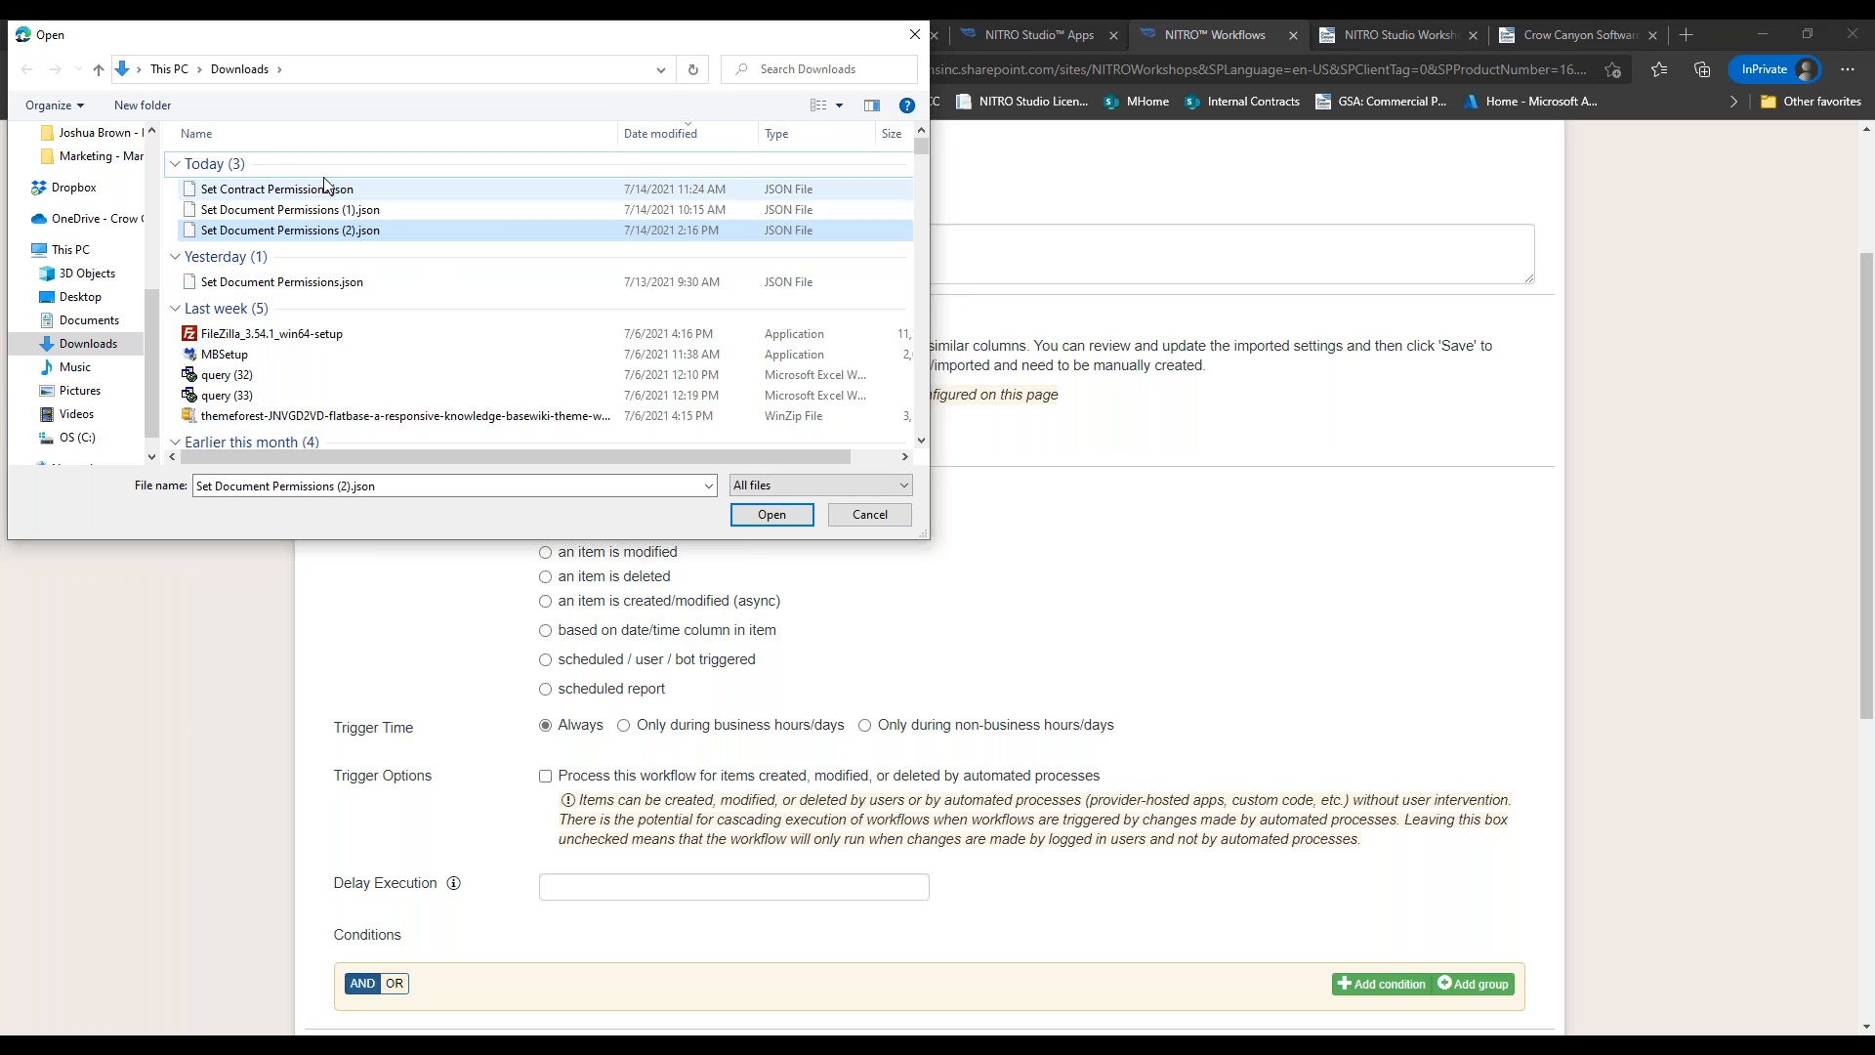
click(842, 518)
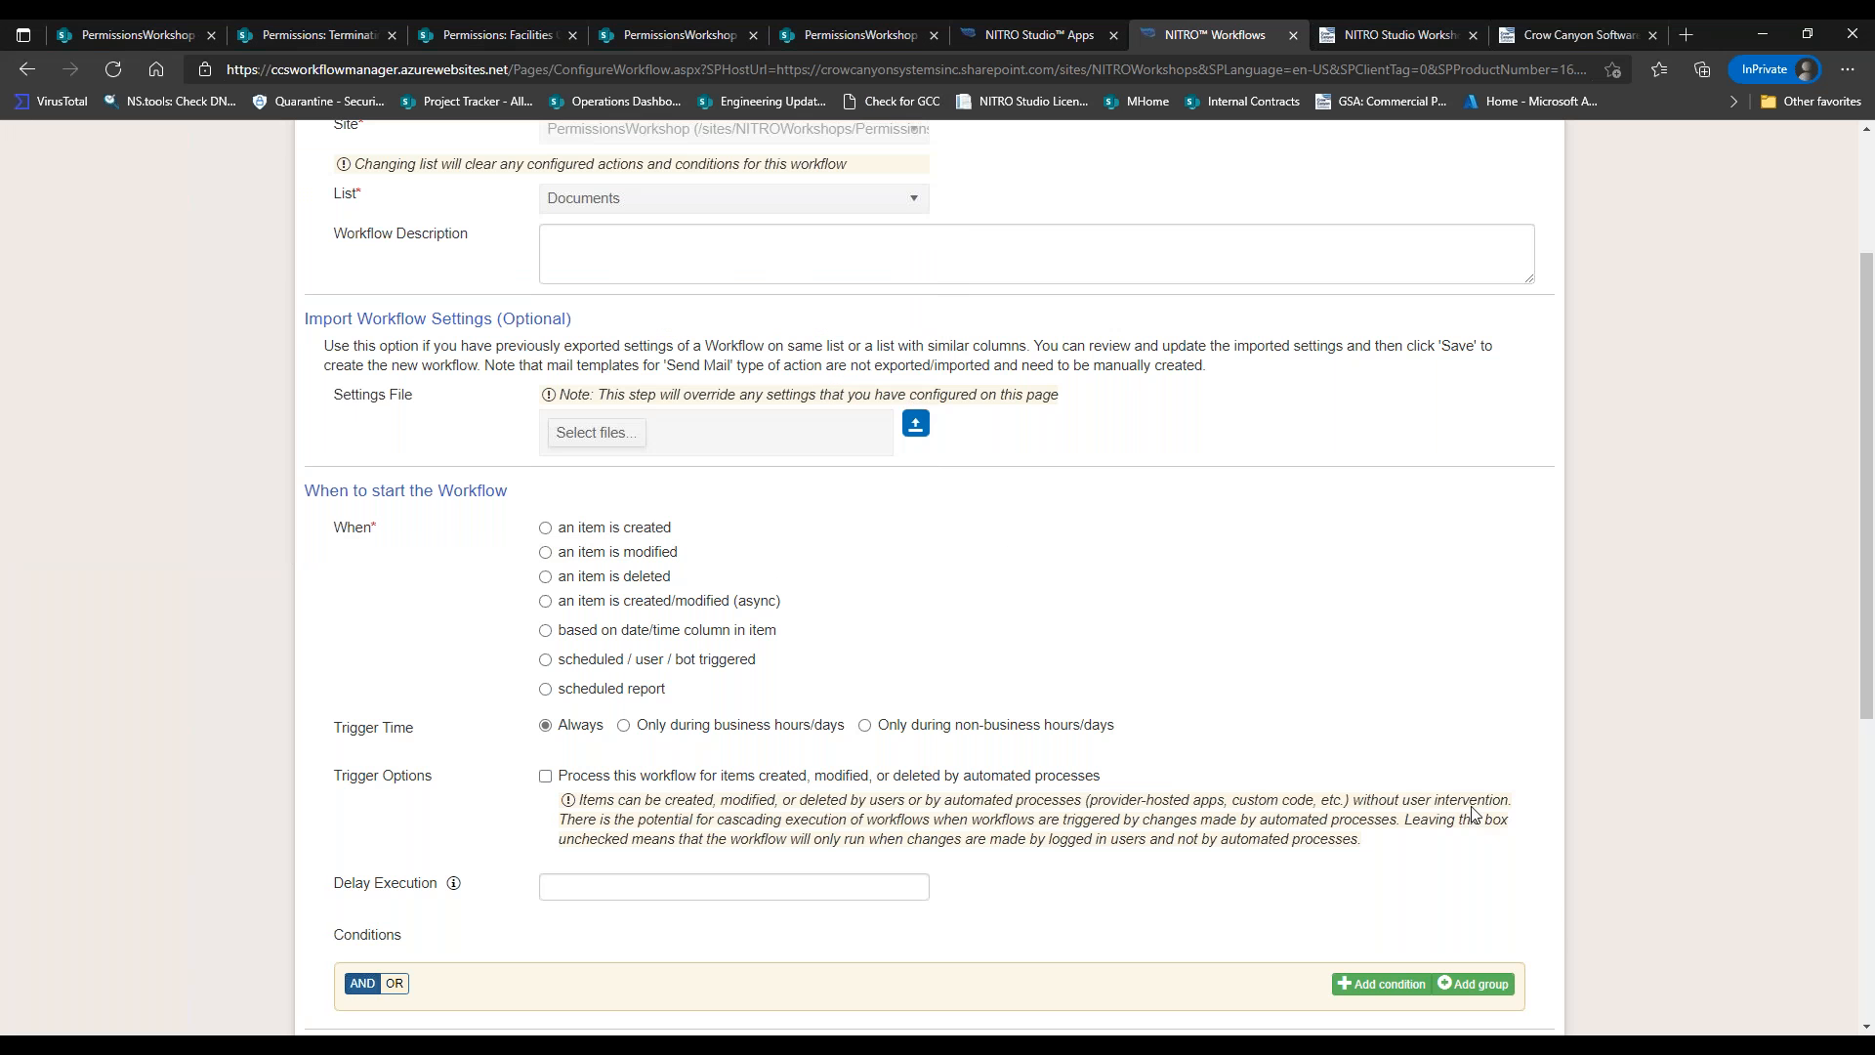
scroll(1841, 700, down, 5)
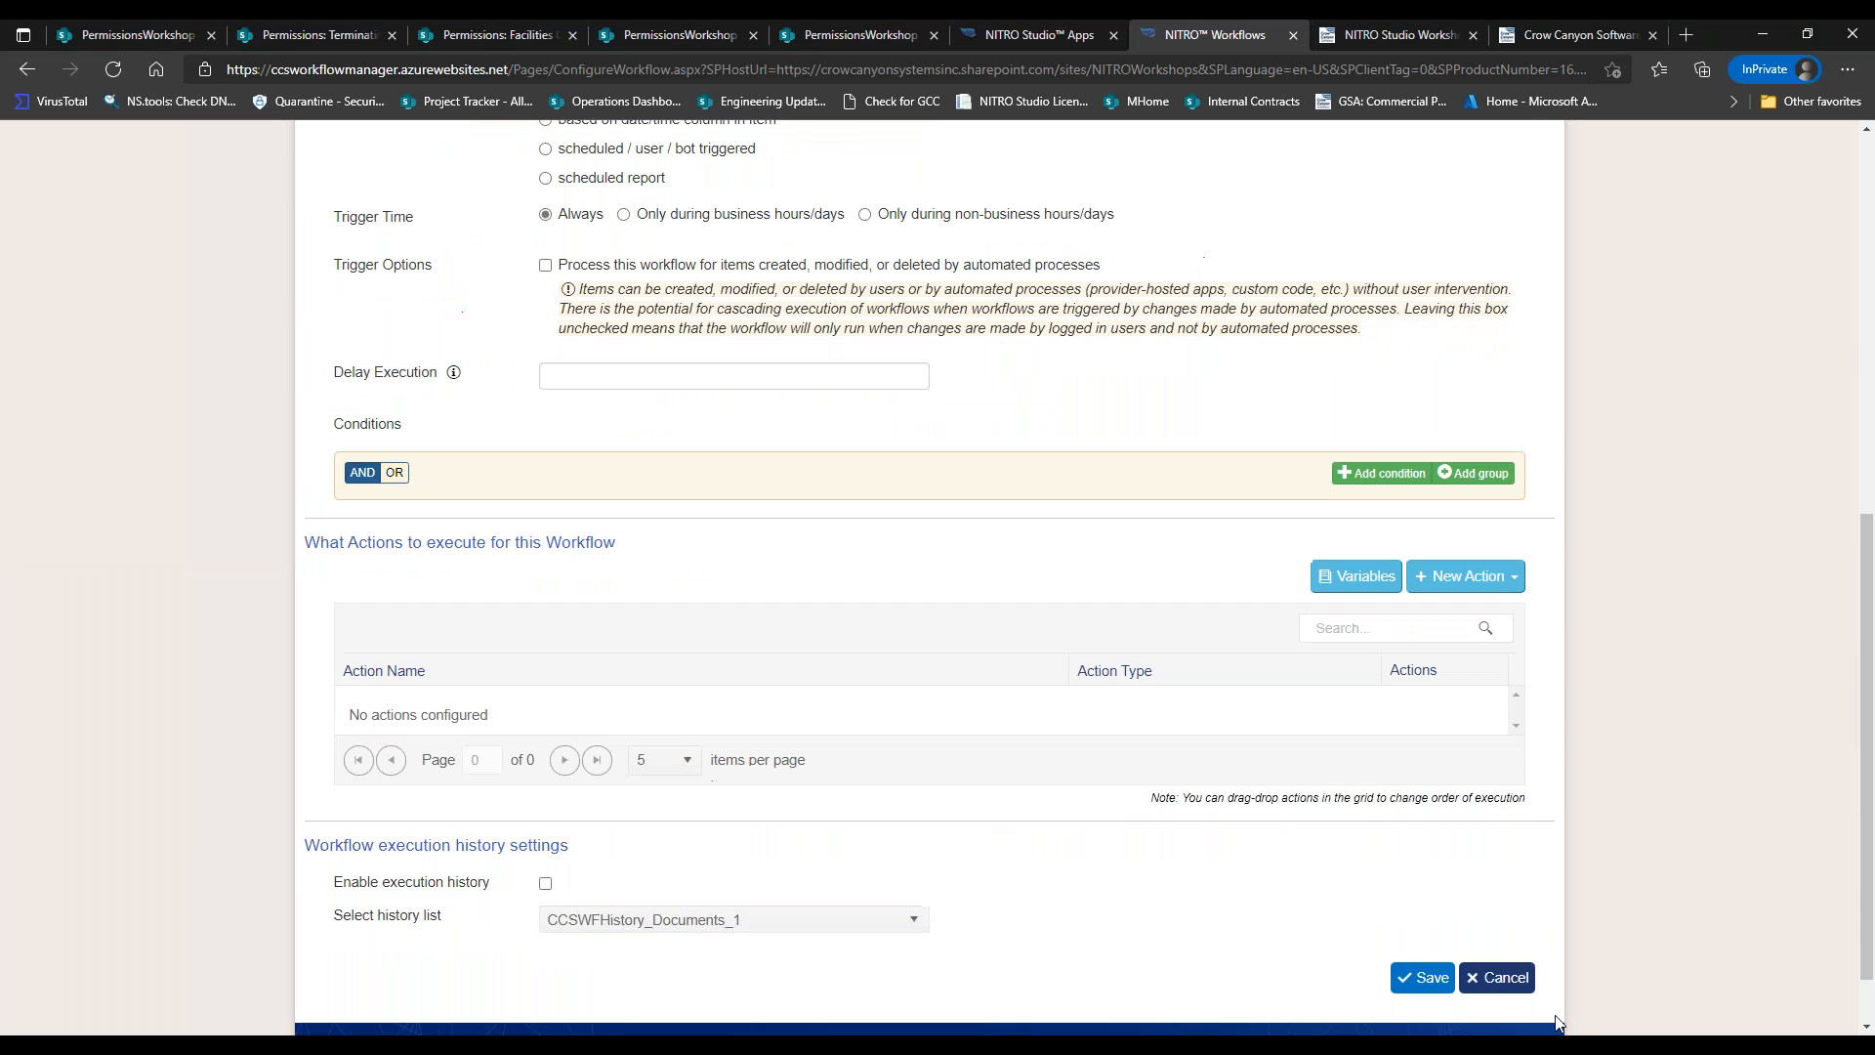
click(1520, 980)
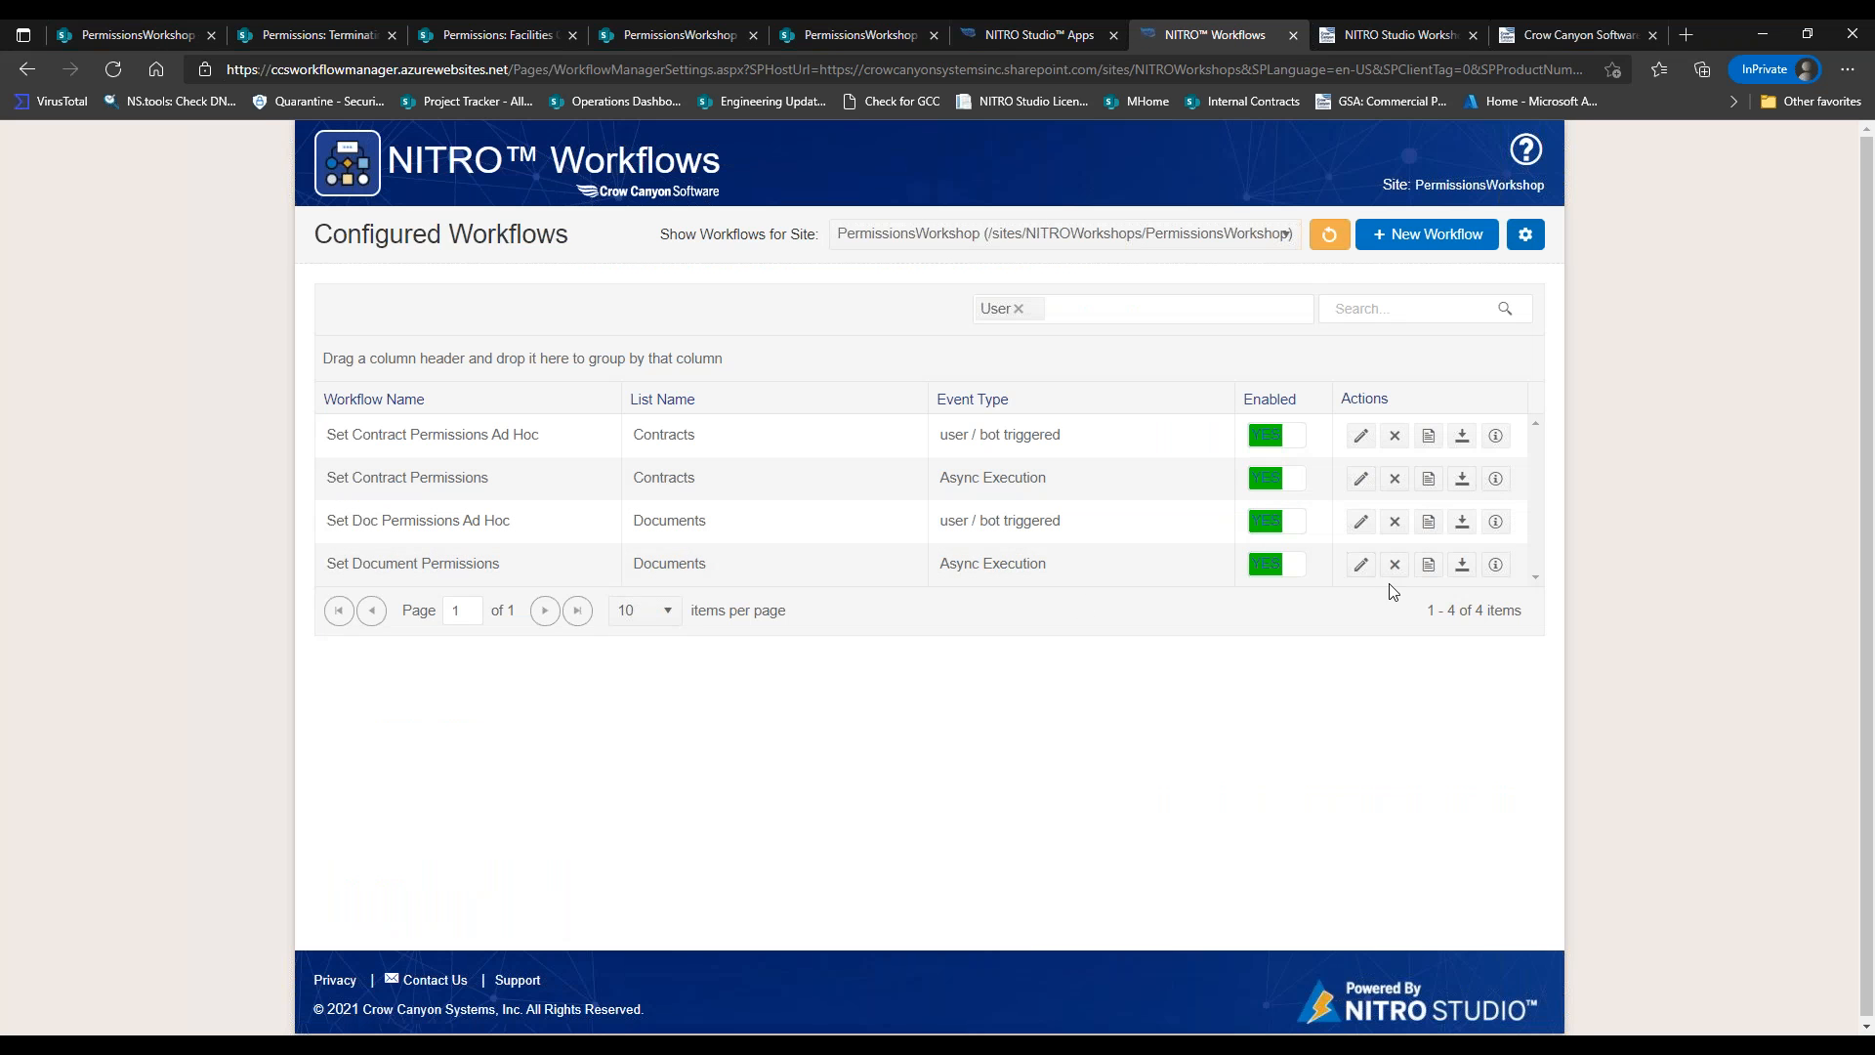
Export the Set Document Permissions settings and name a new workflow 'Set Permissions AdHoc'.
click(1461, 565)
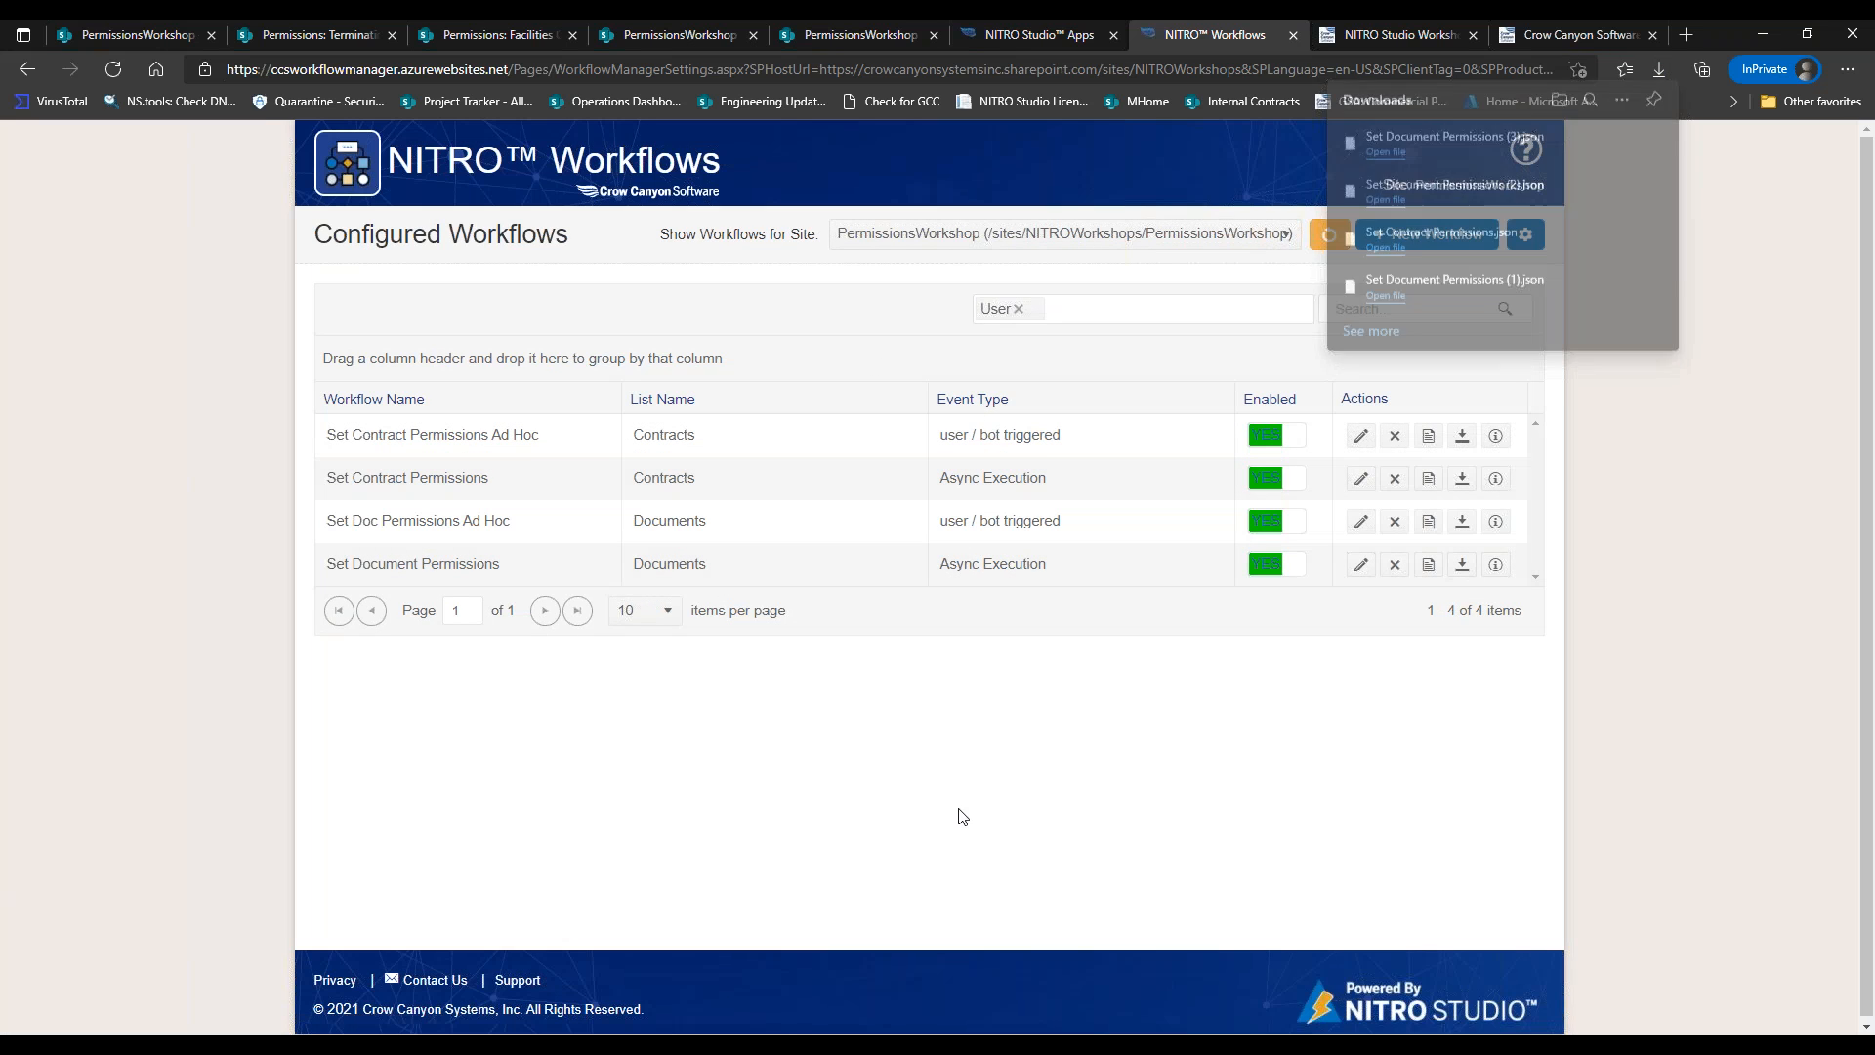
click(1449, 245)
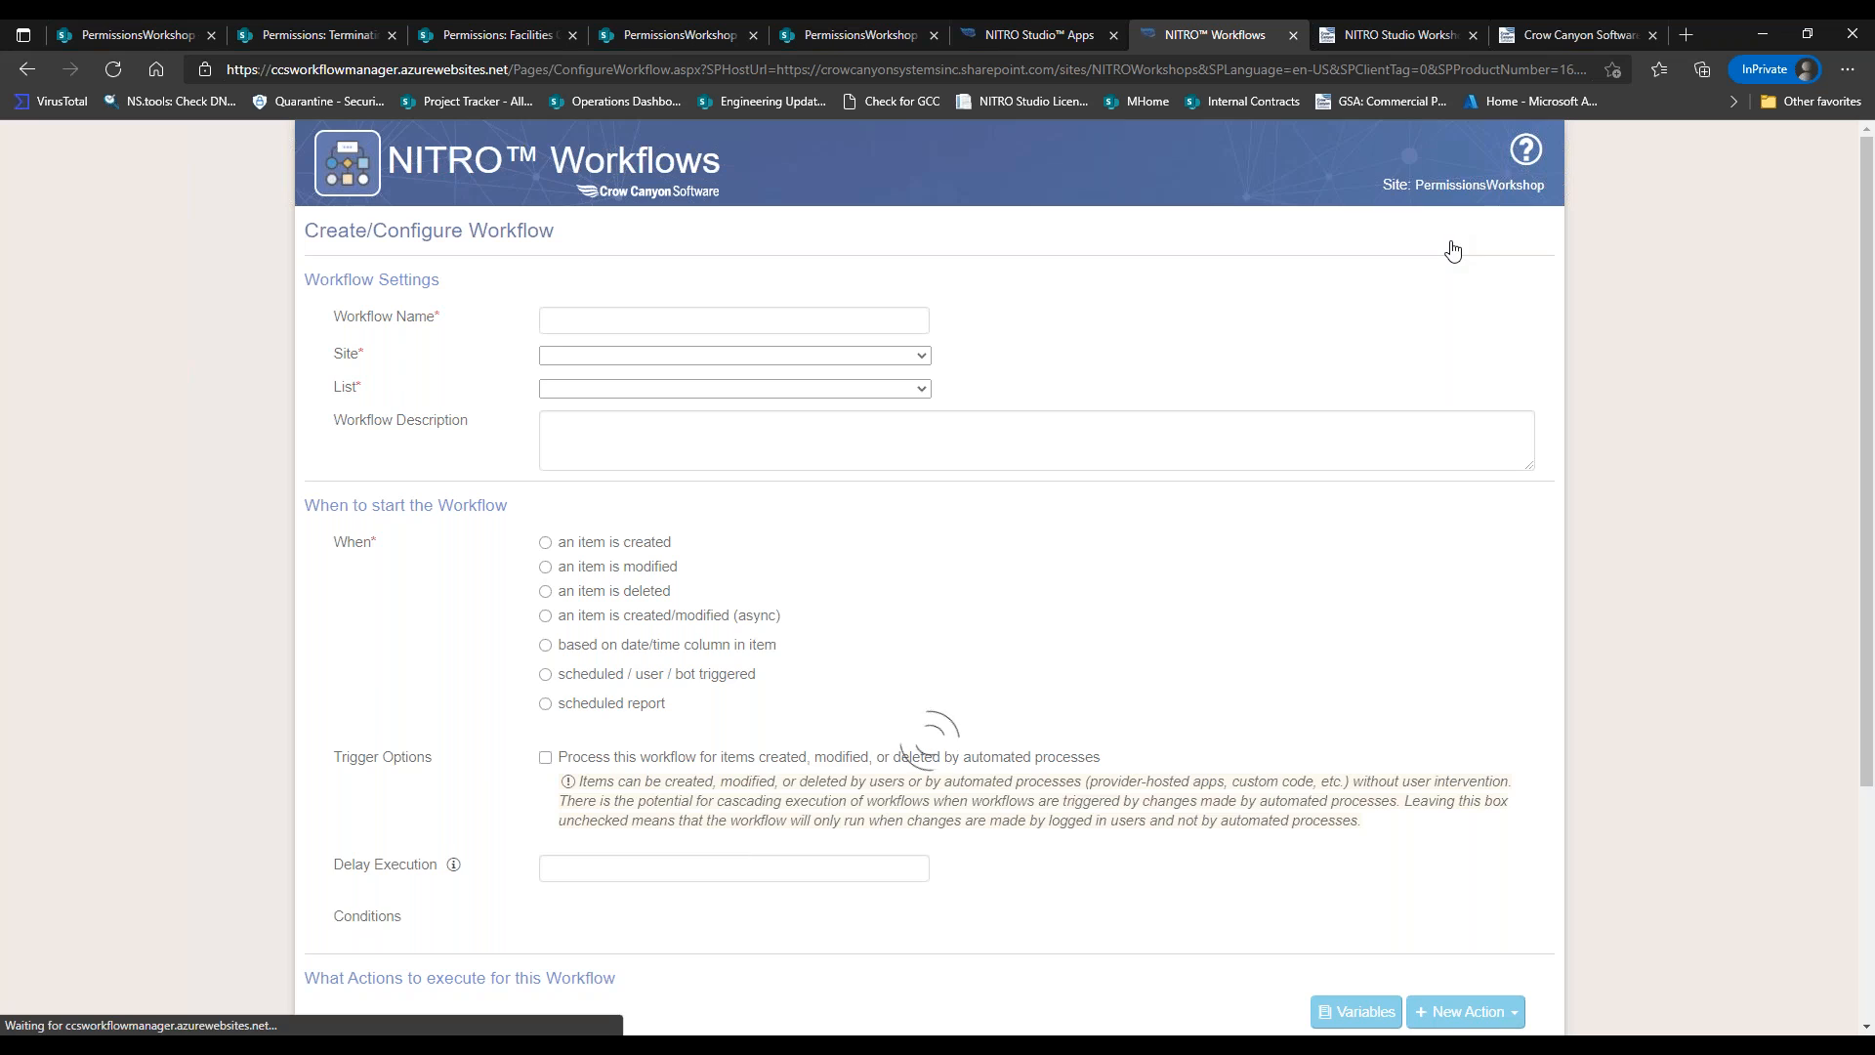
click(661, 320)
text(Set PErmissoin Ad)
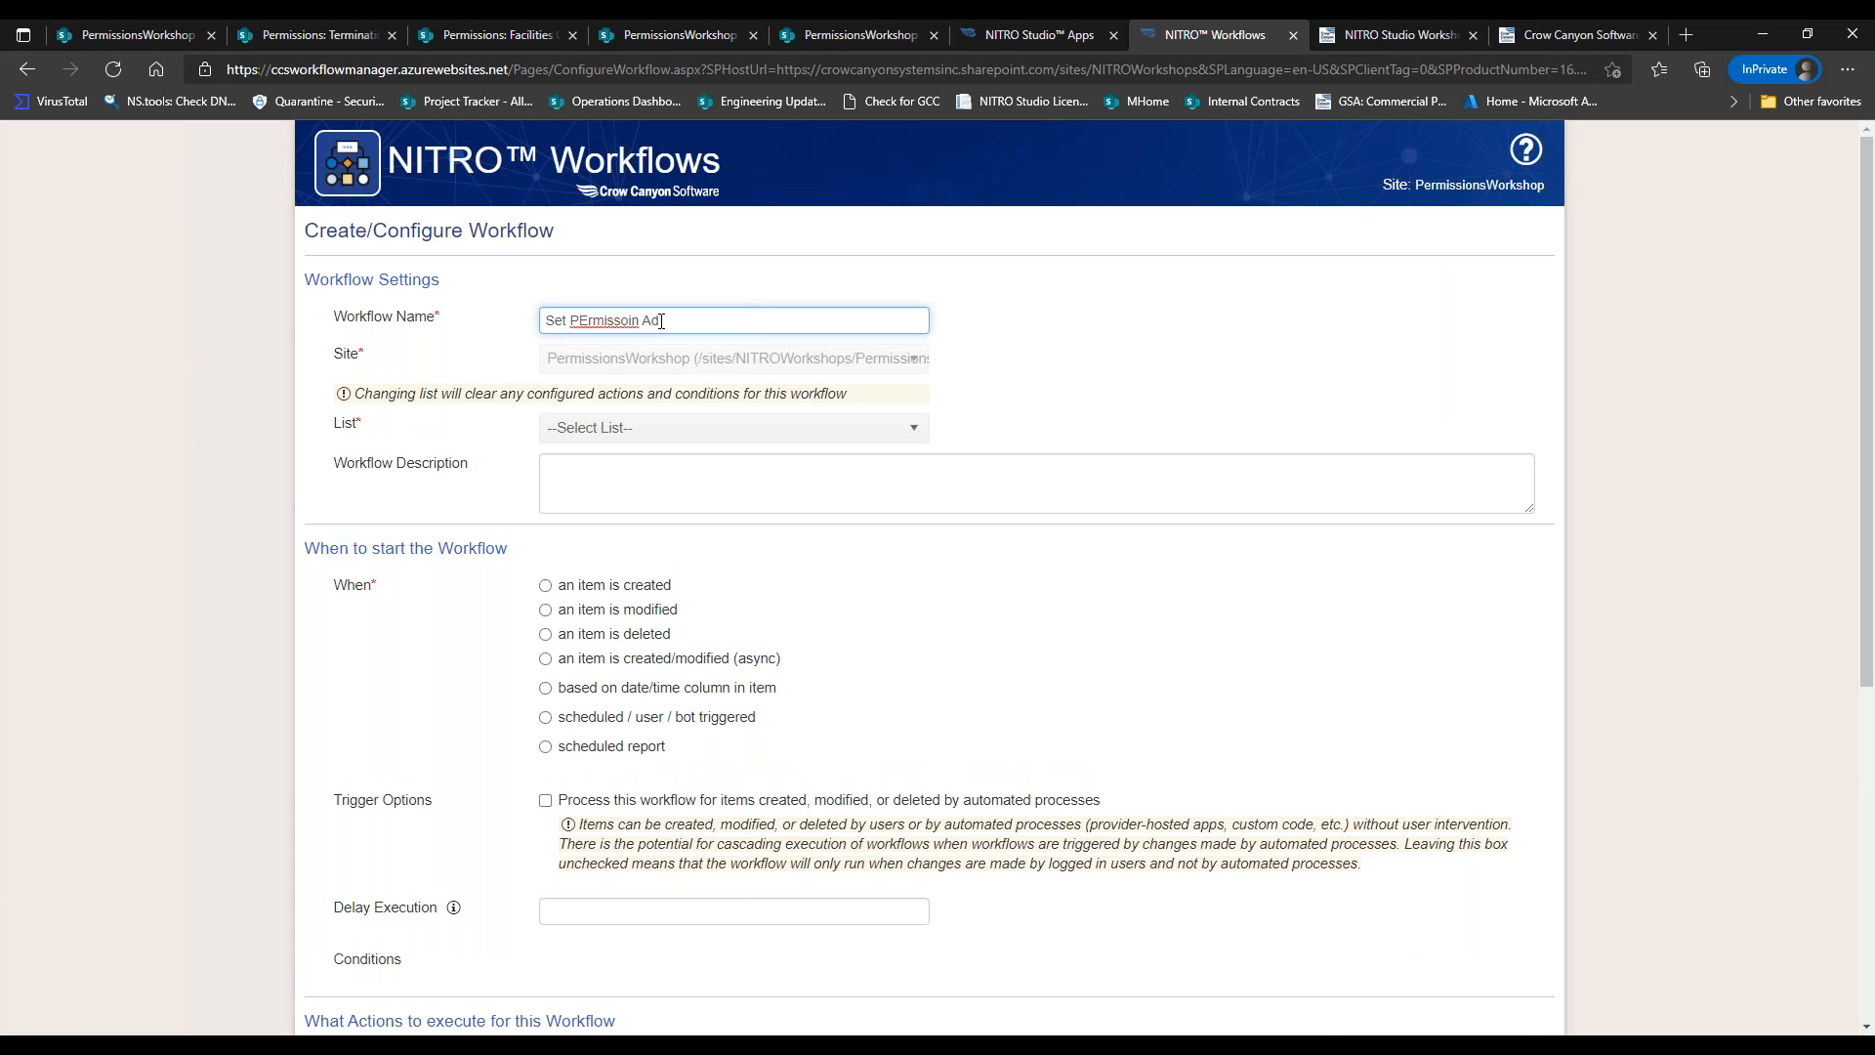
text(Hoc)
drag(577, 315, 638, 315)
text(ermissions)
Target the Documents list and import Set Document Permissions (3).json as the settings file.
click(880, 427)
drag(917, 552, 928, 608)
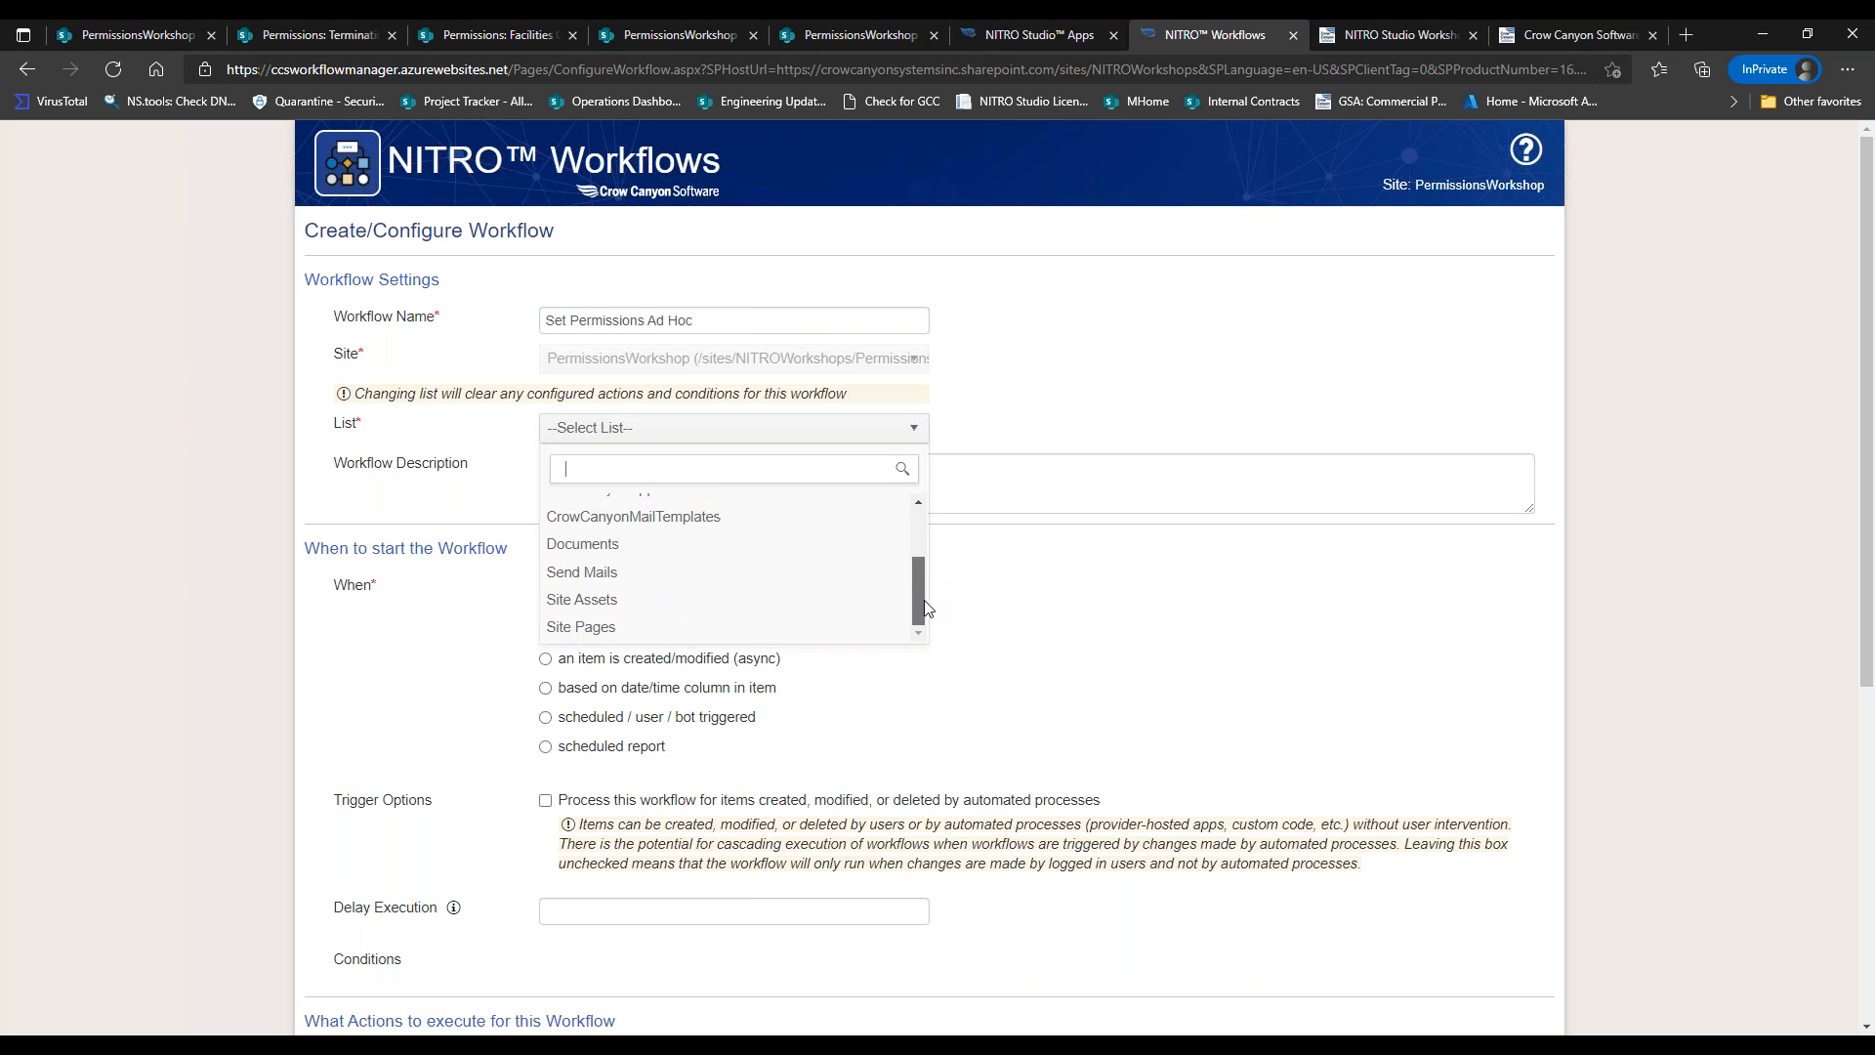
click(744, 551)
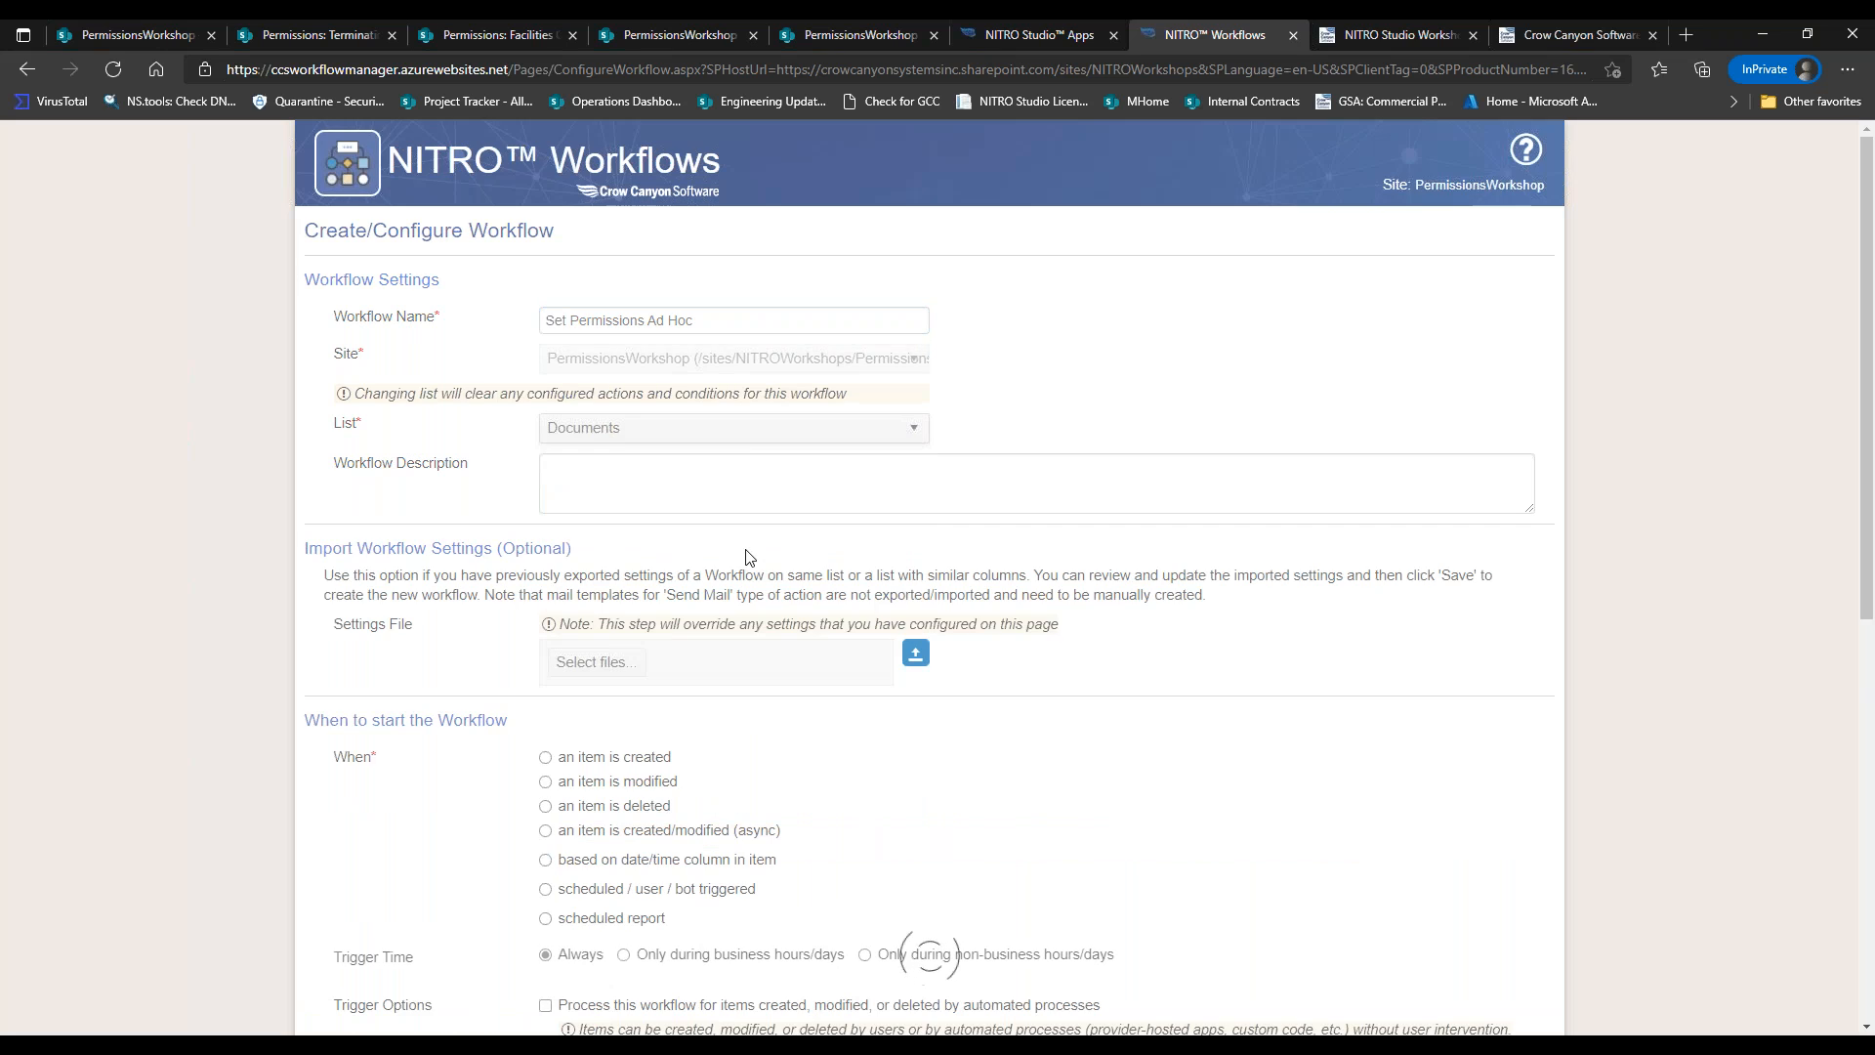
click(613, 660)
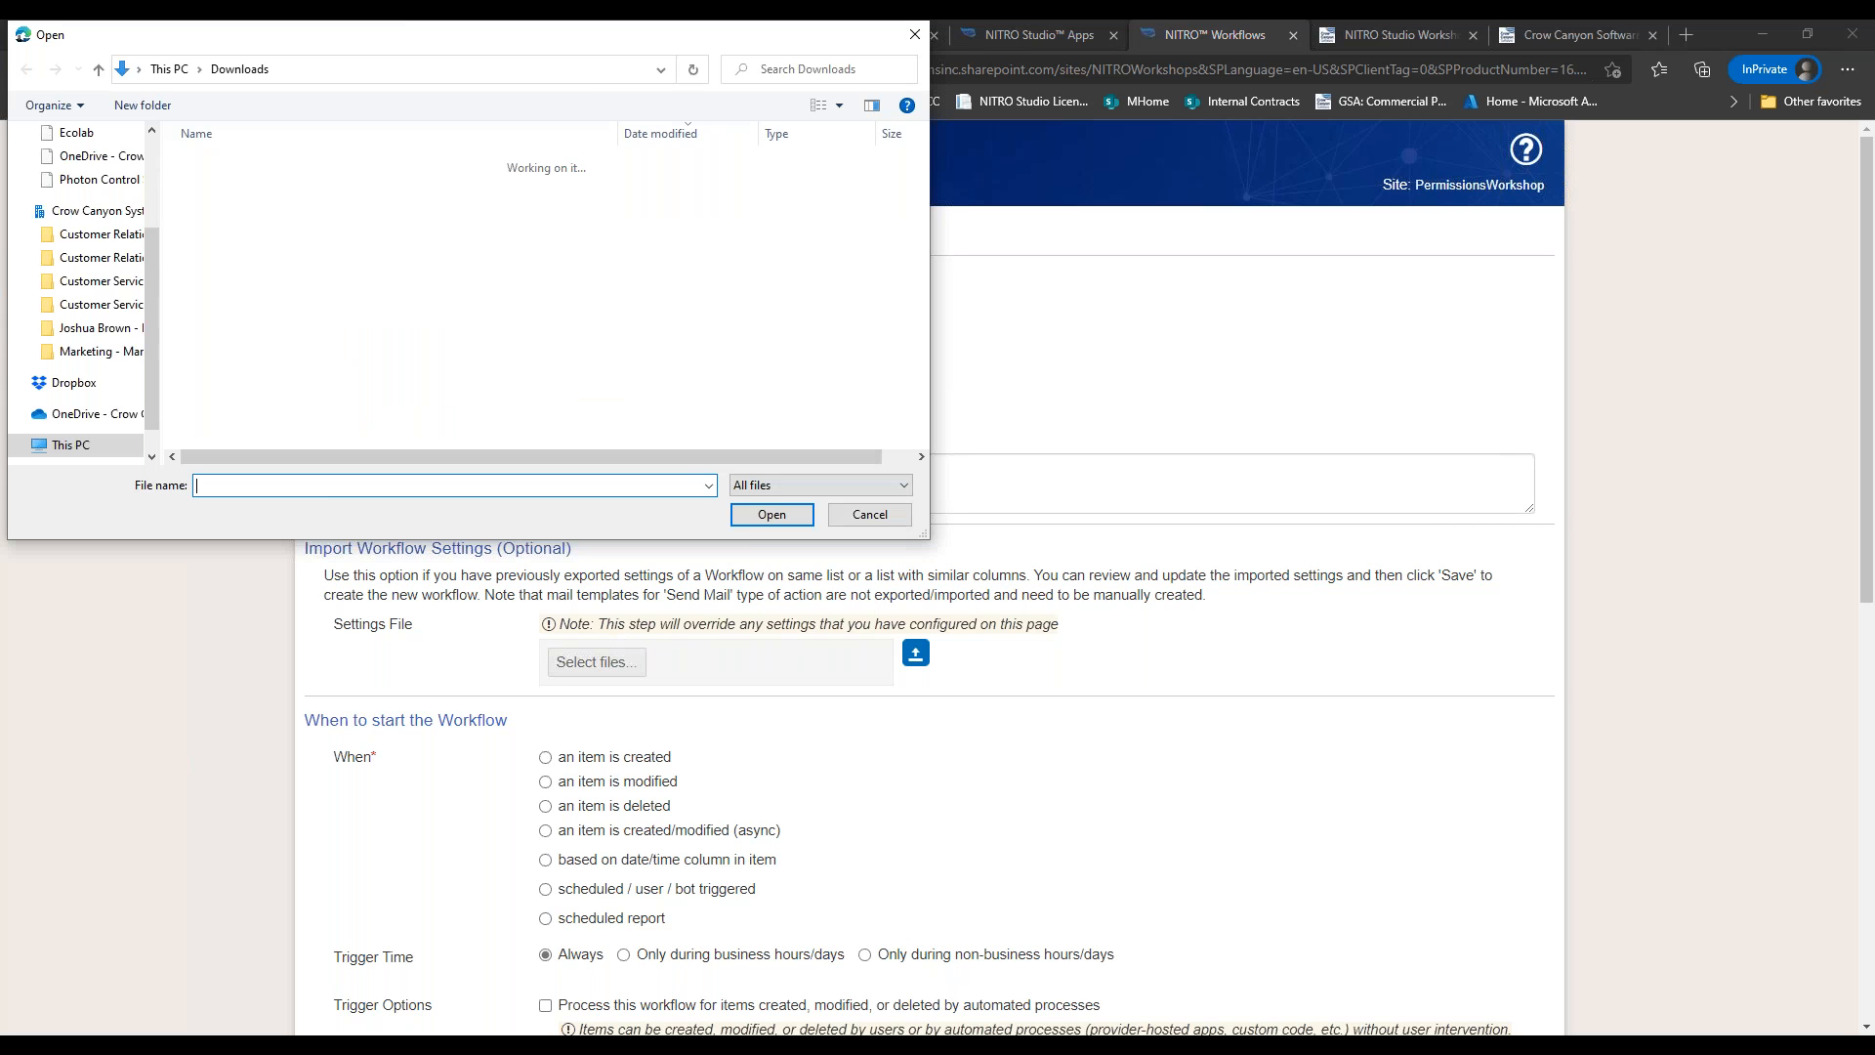
click(367, 191)
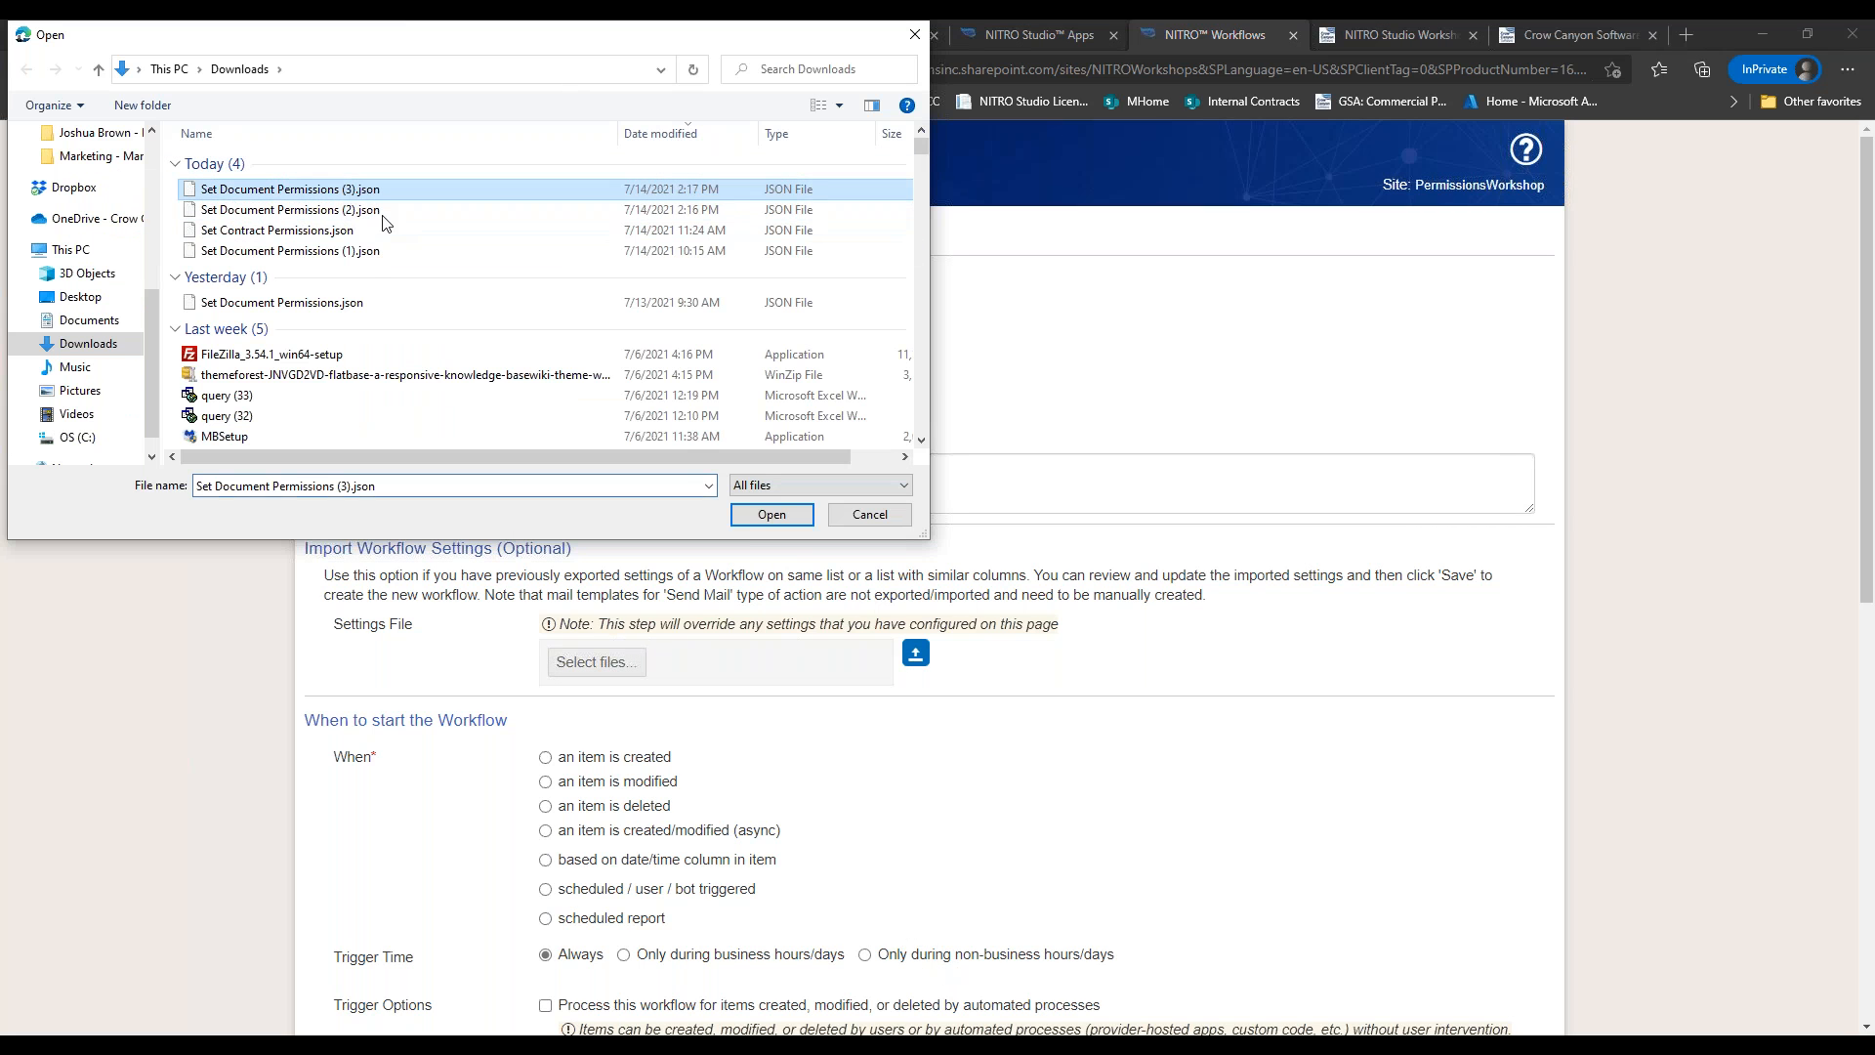
click(772, 518)
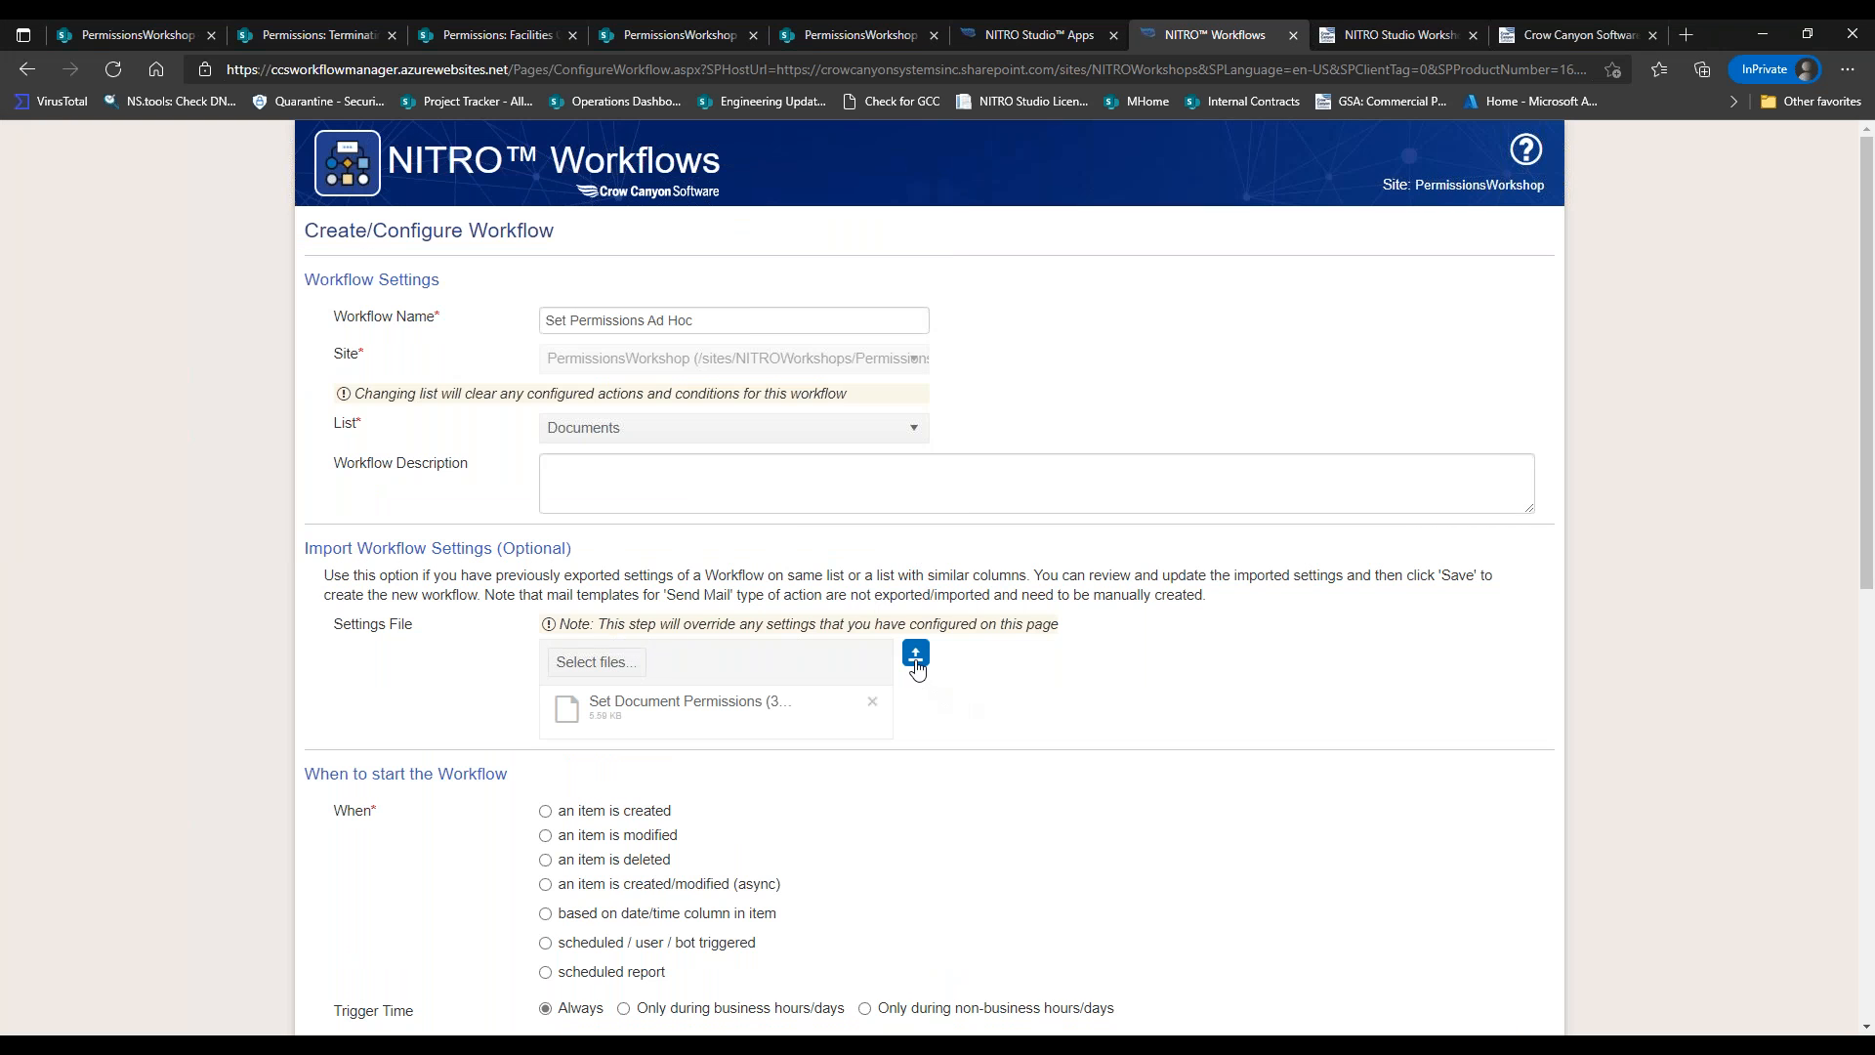
click(916, 661)
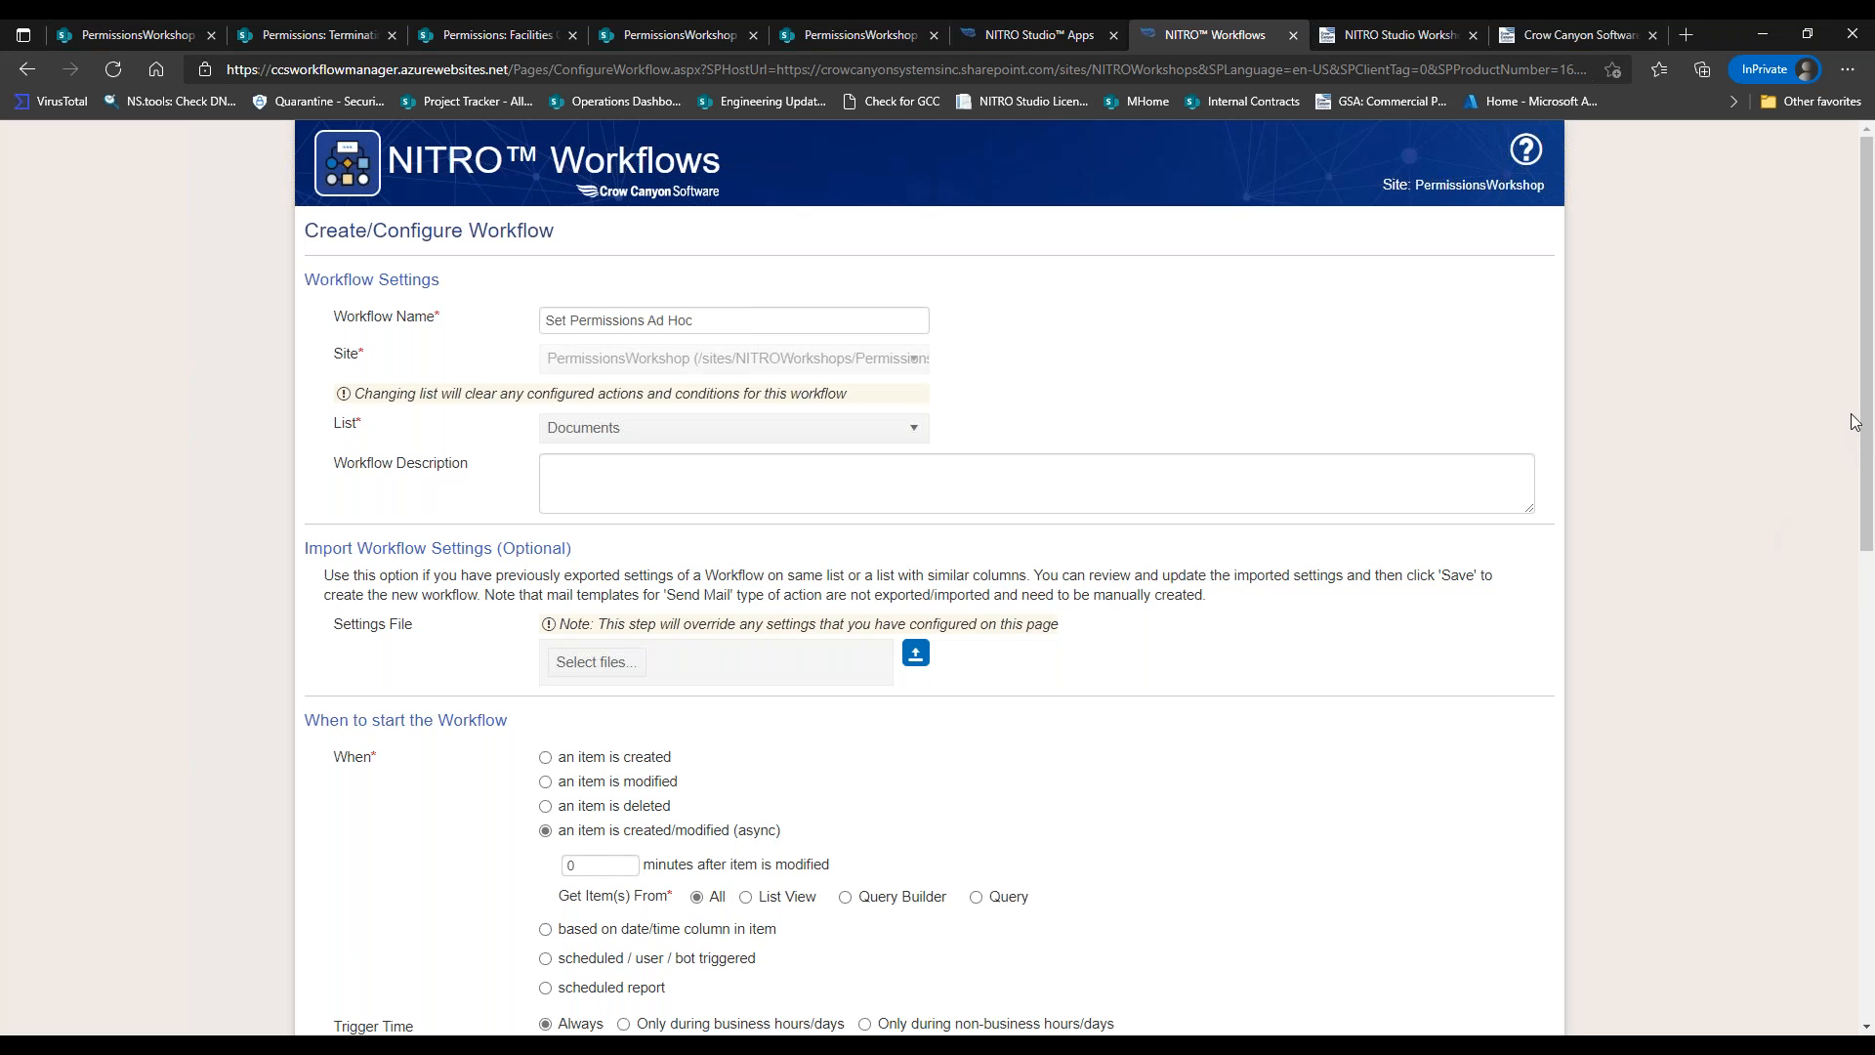
Make Set Permissions Ad Hoc triggered by user / bot only, not scheduled, and save it.
drag(1855, 422, 1855, 819)
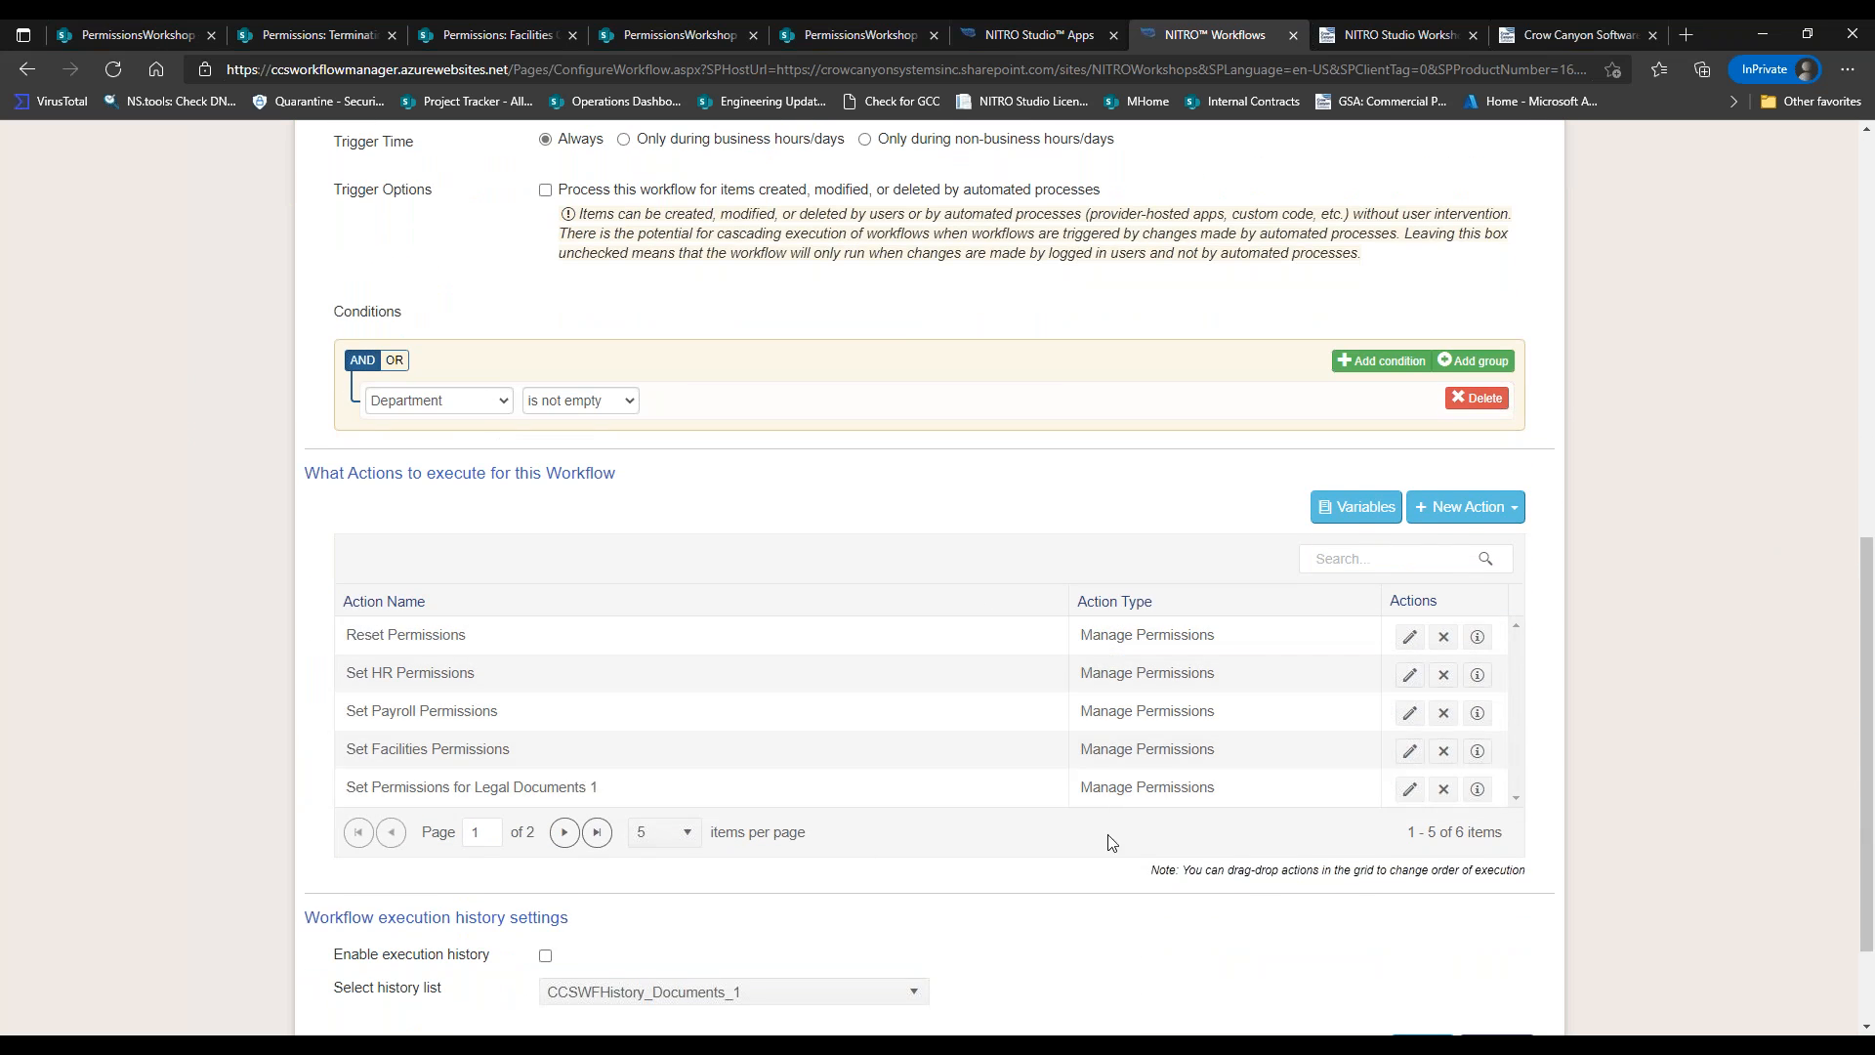
drag(1852, 606, 1825, 400)
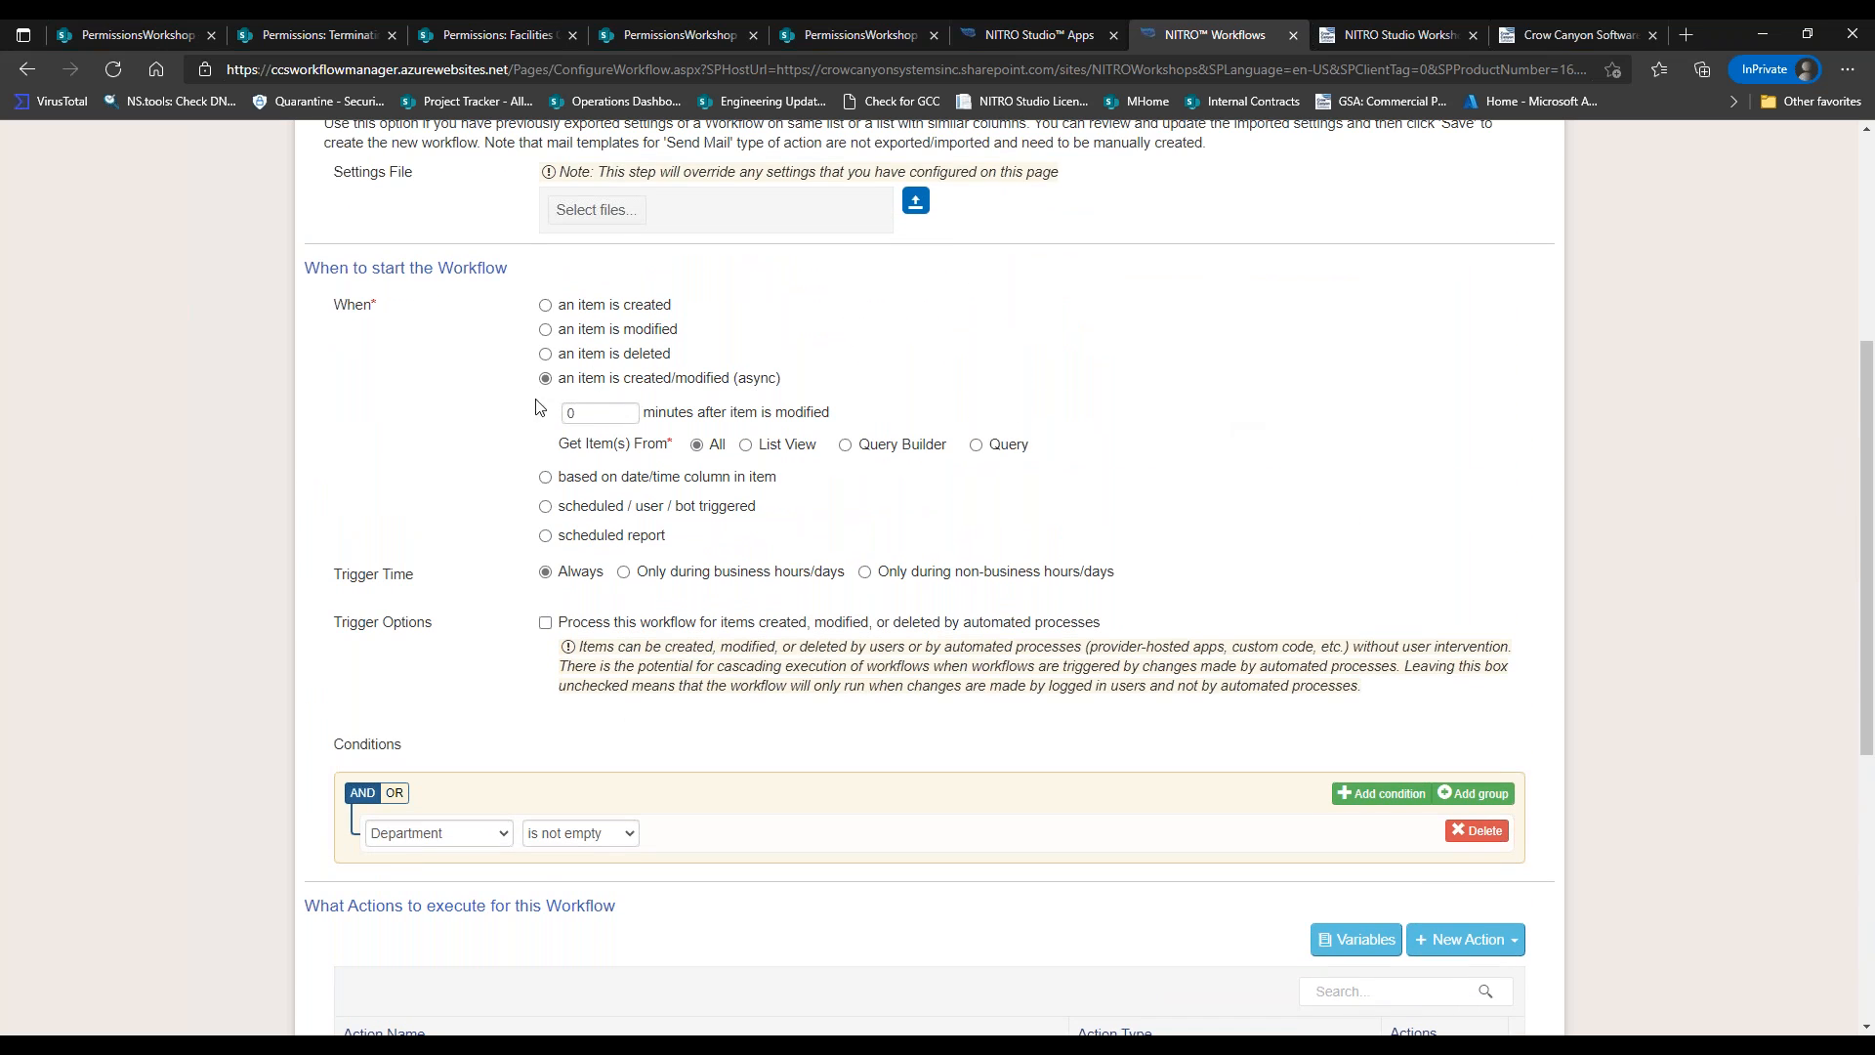
click(567, 509)
click(569, 466)
click(570, 467)
click(576, 498)
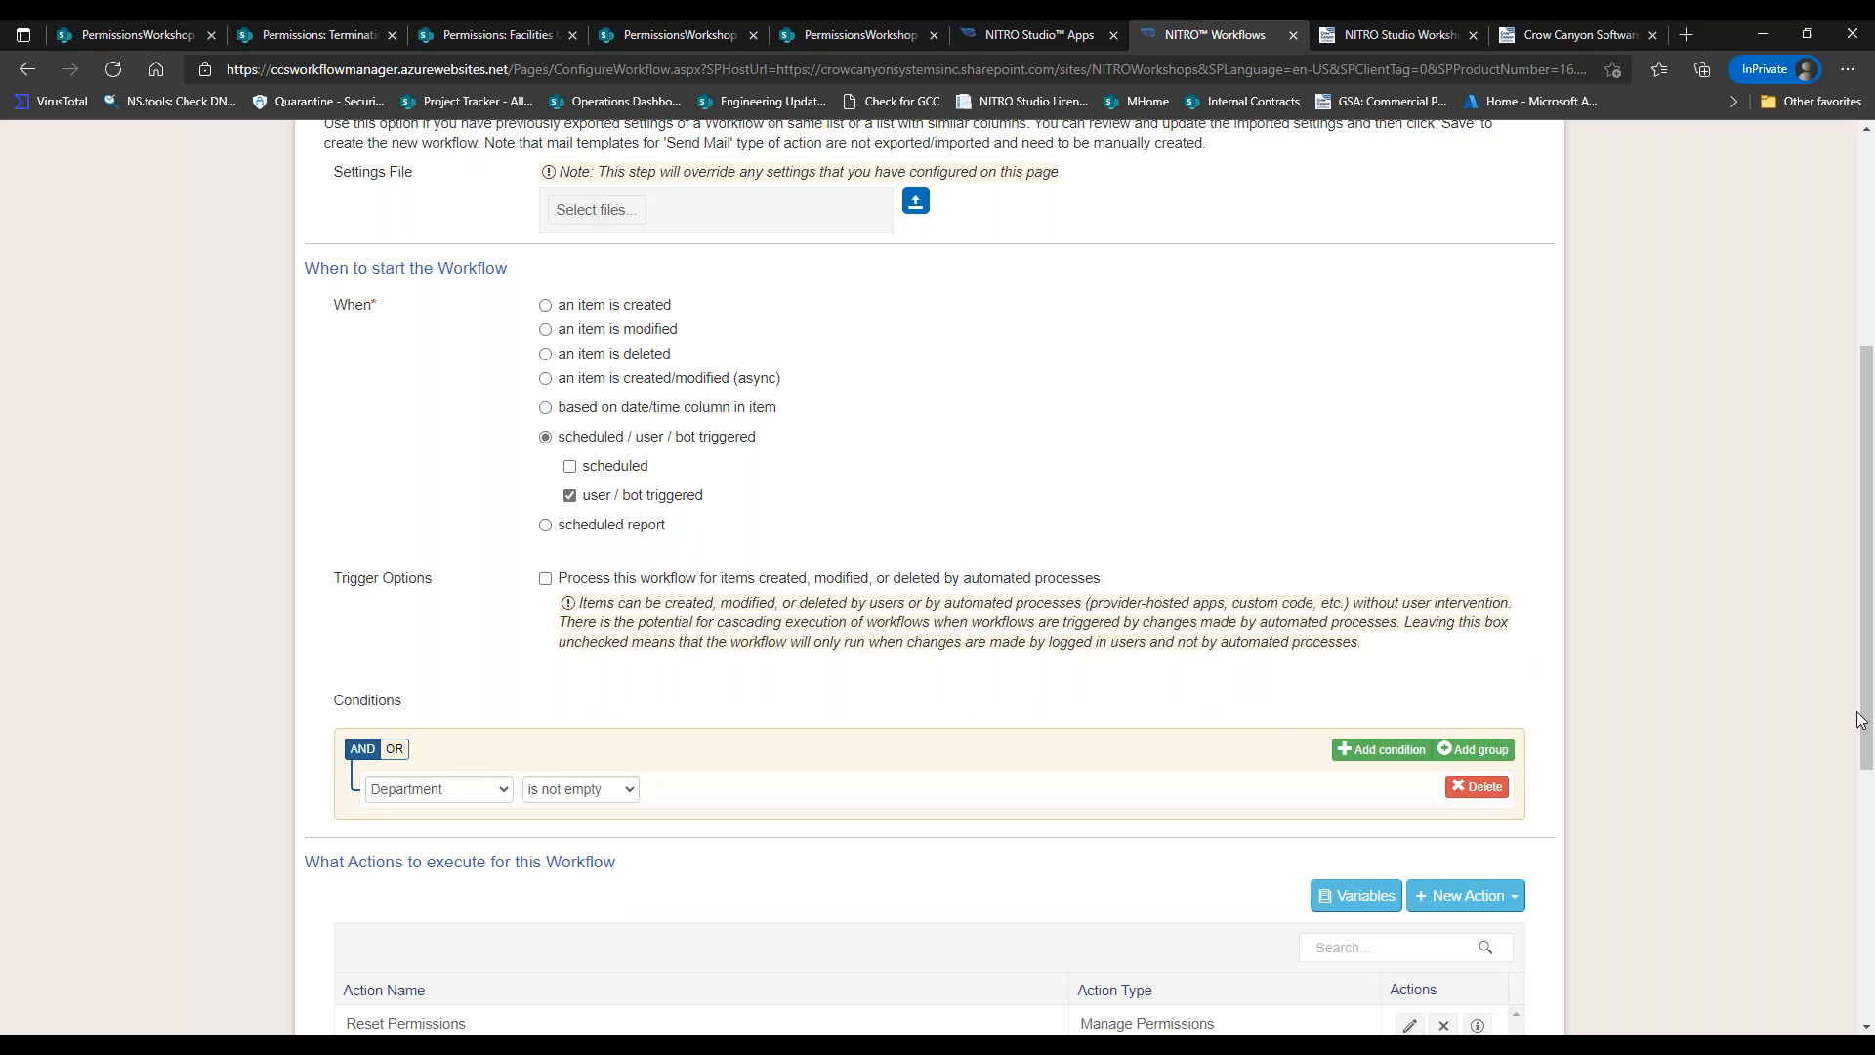
scroll(1865, 715, down, 1)
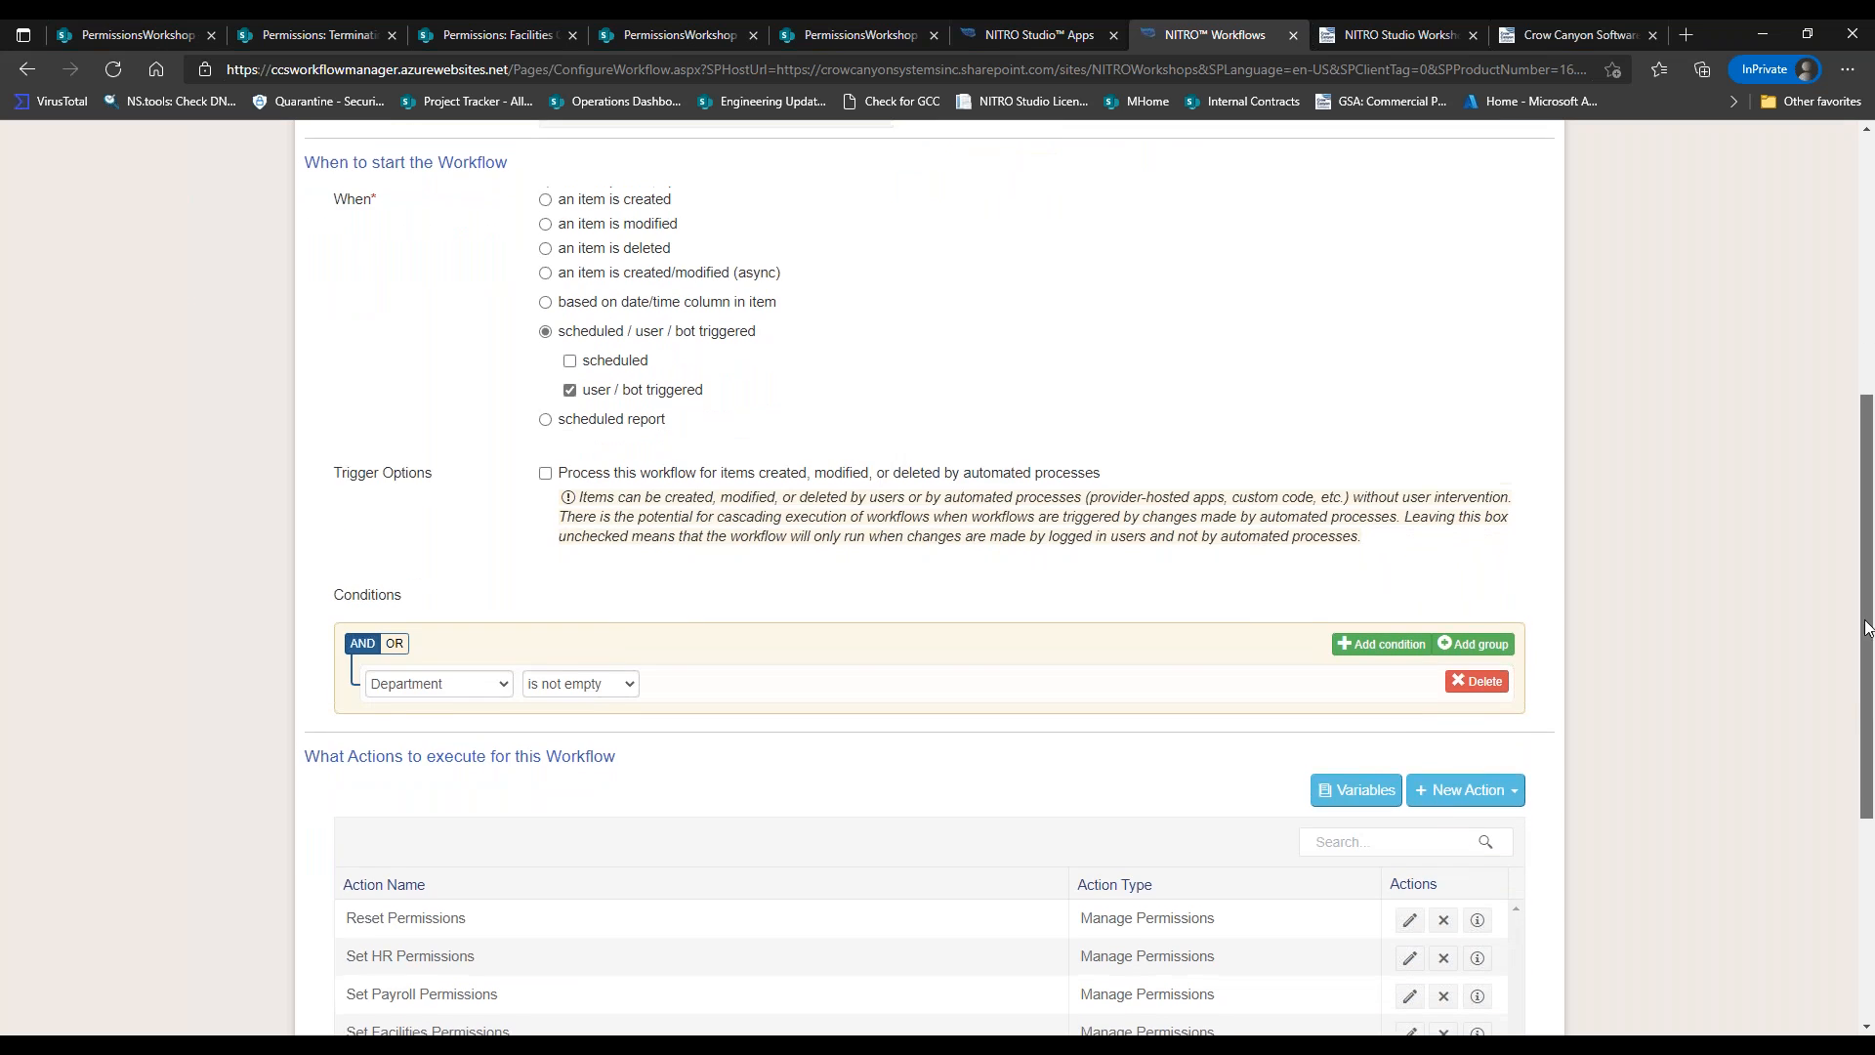
scroll(1865, 716, up, 6)
scroll(1865, 884, down, 7)
scroll(1865, 884, down, 3)
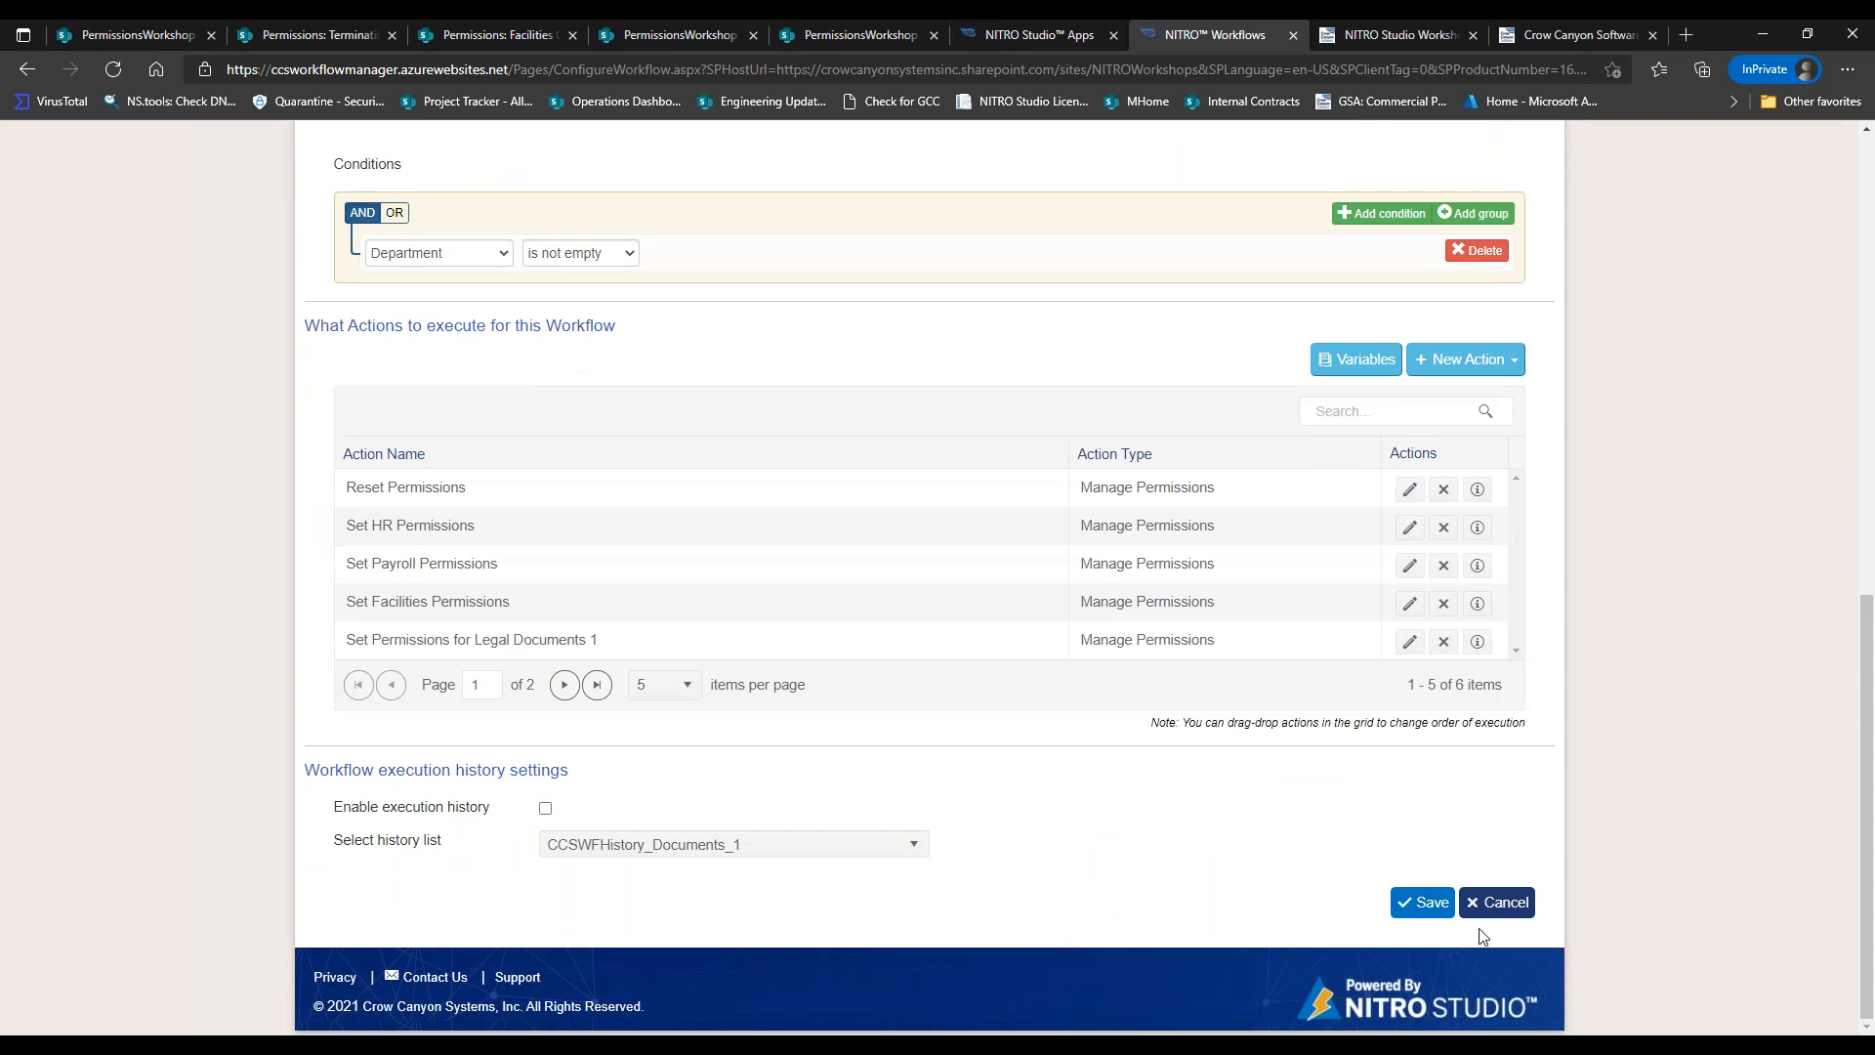
click(1423, 902)
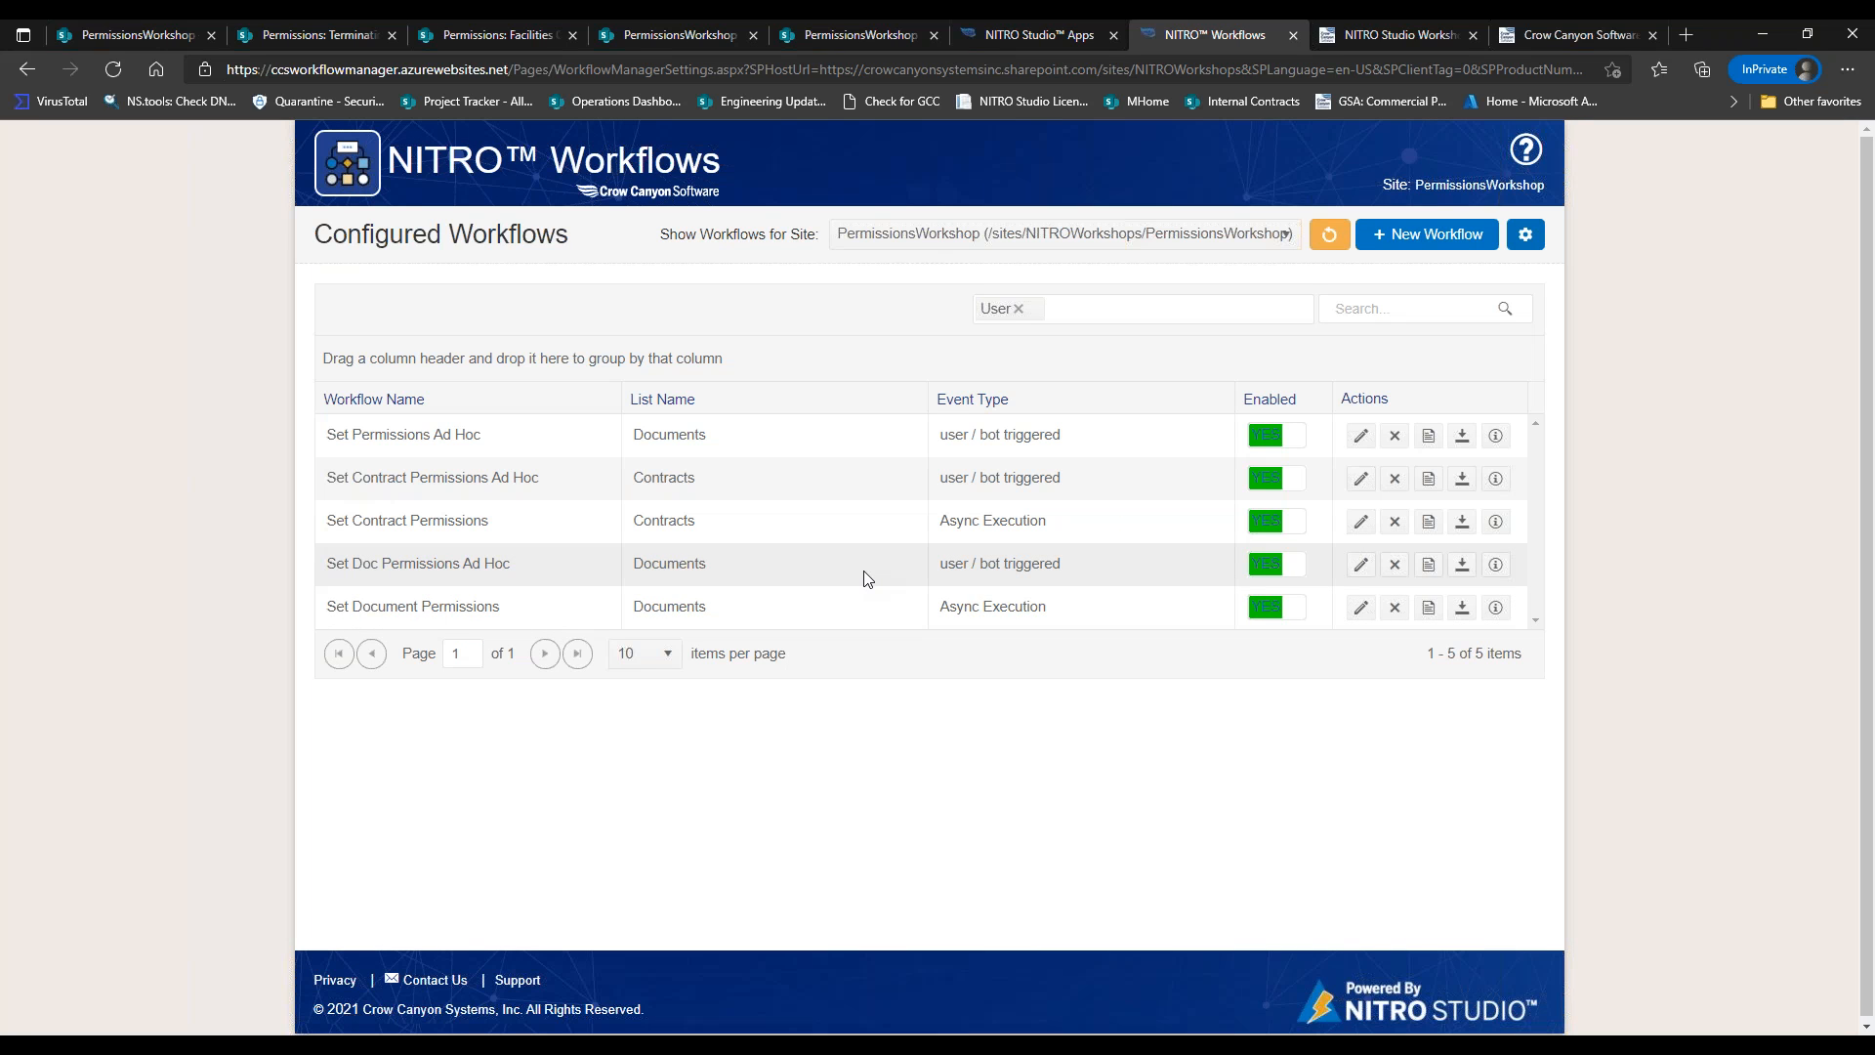
click(132, 35)
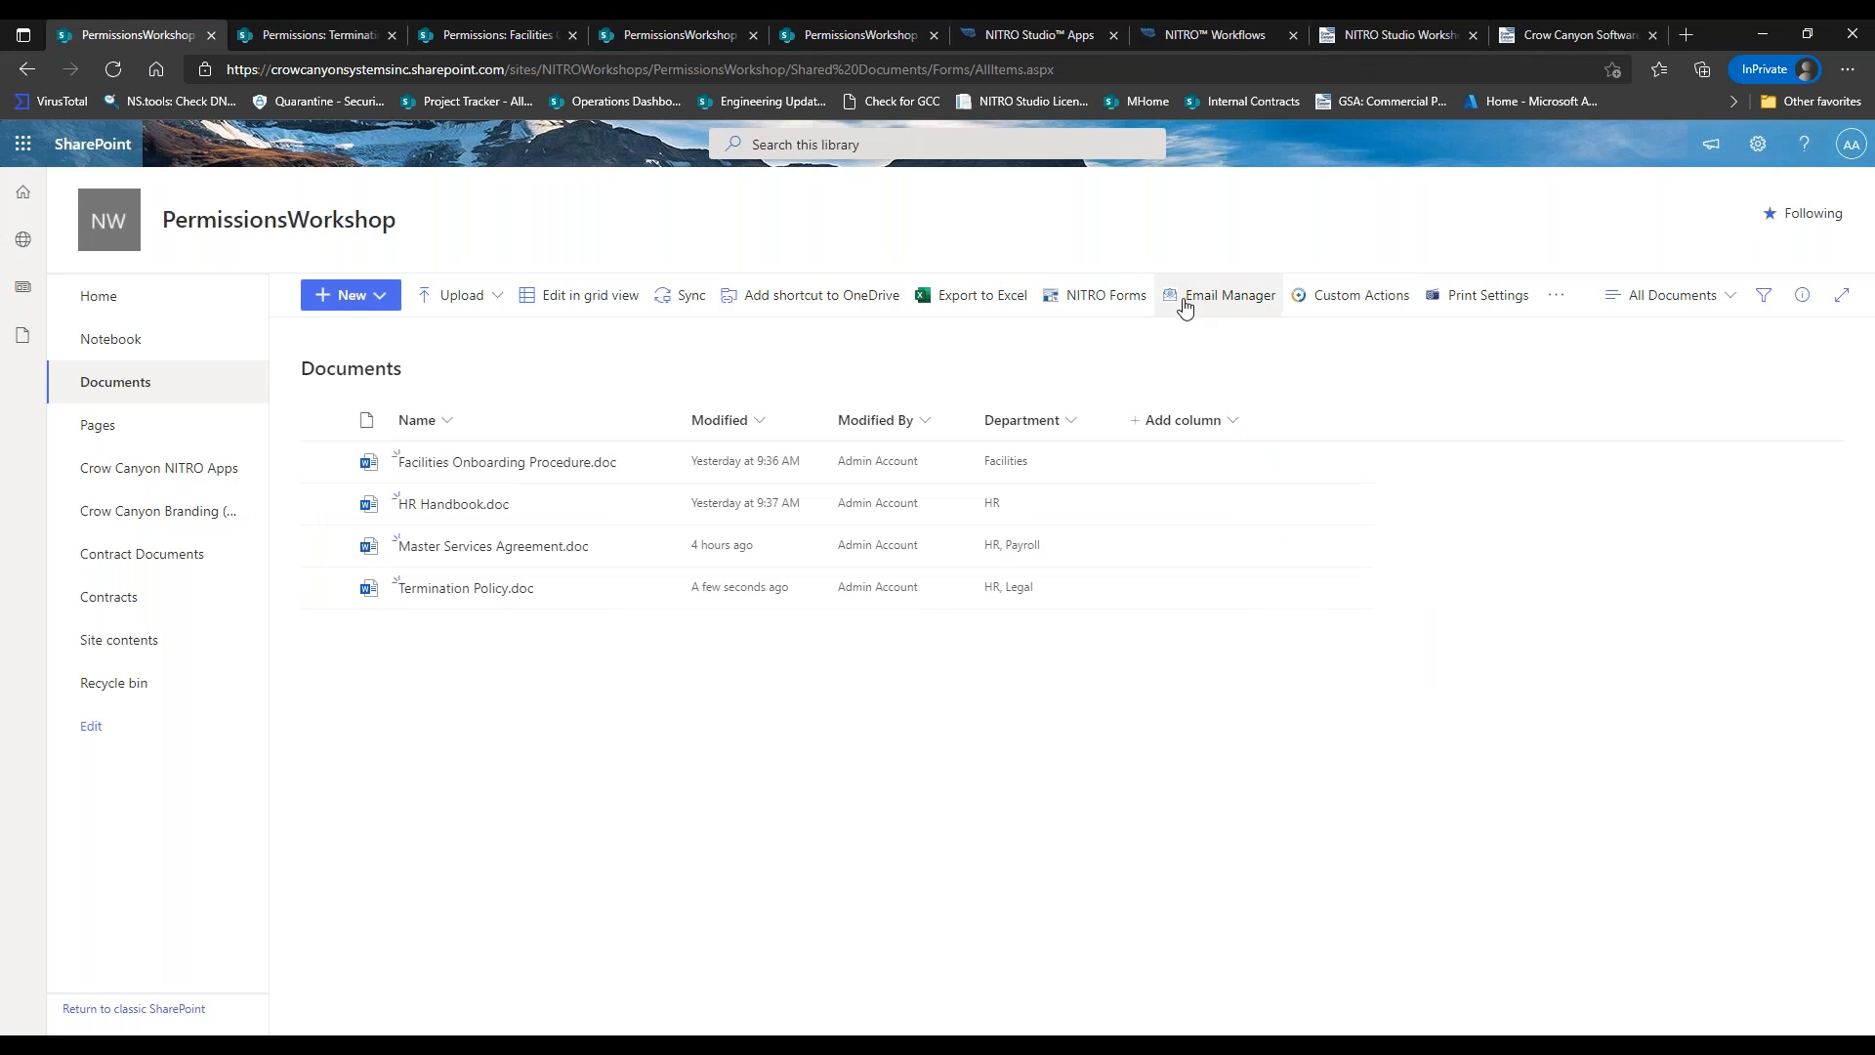
Confirm the Set Document Permissions custom action's Invoke Workflow uses Set Doc Permissions Ad Hoc.
click(1319, 303)
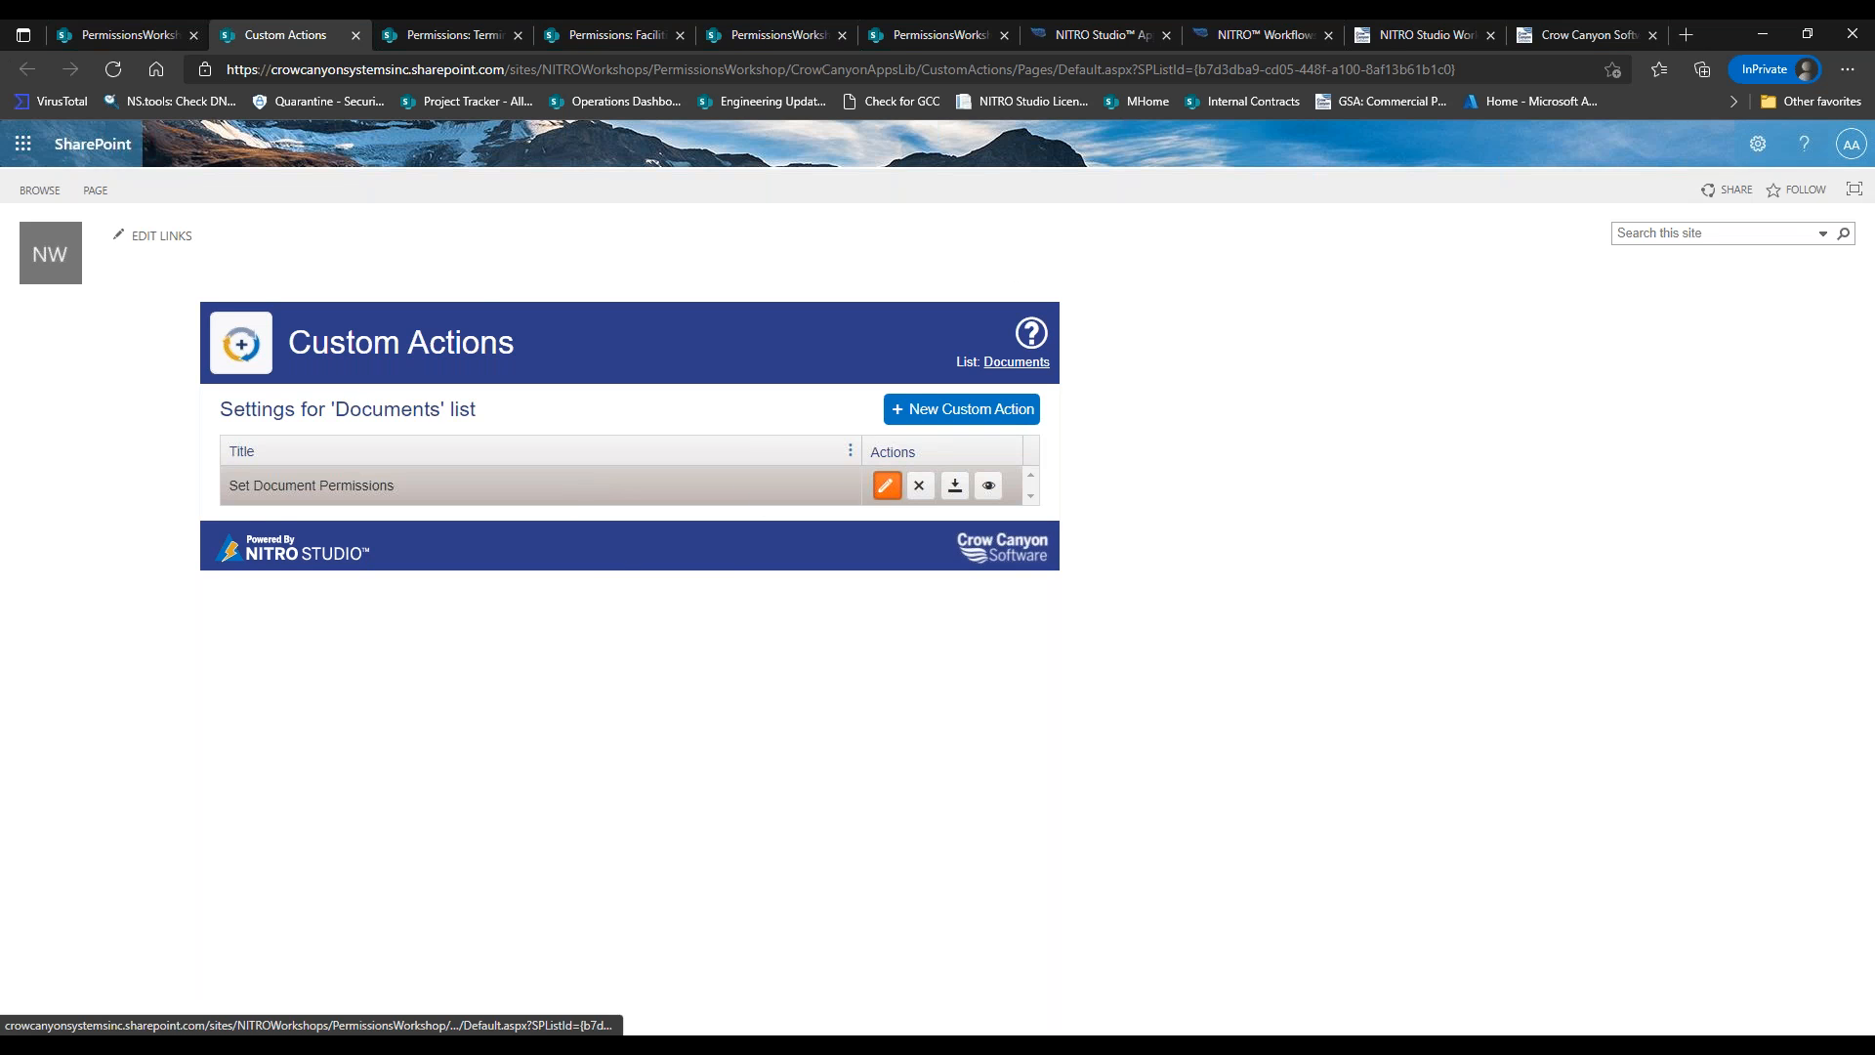
click(886, 485)
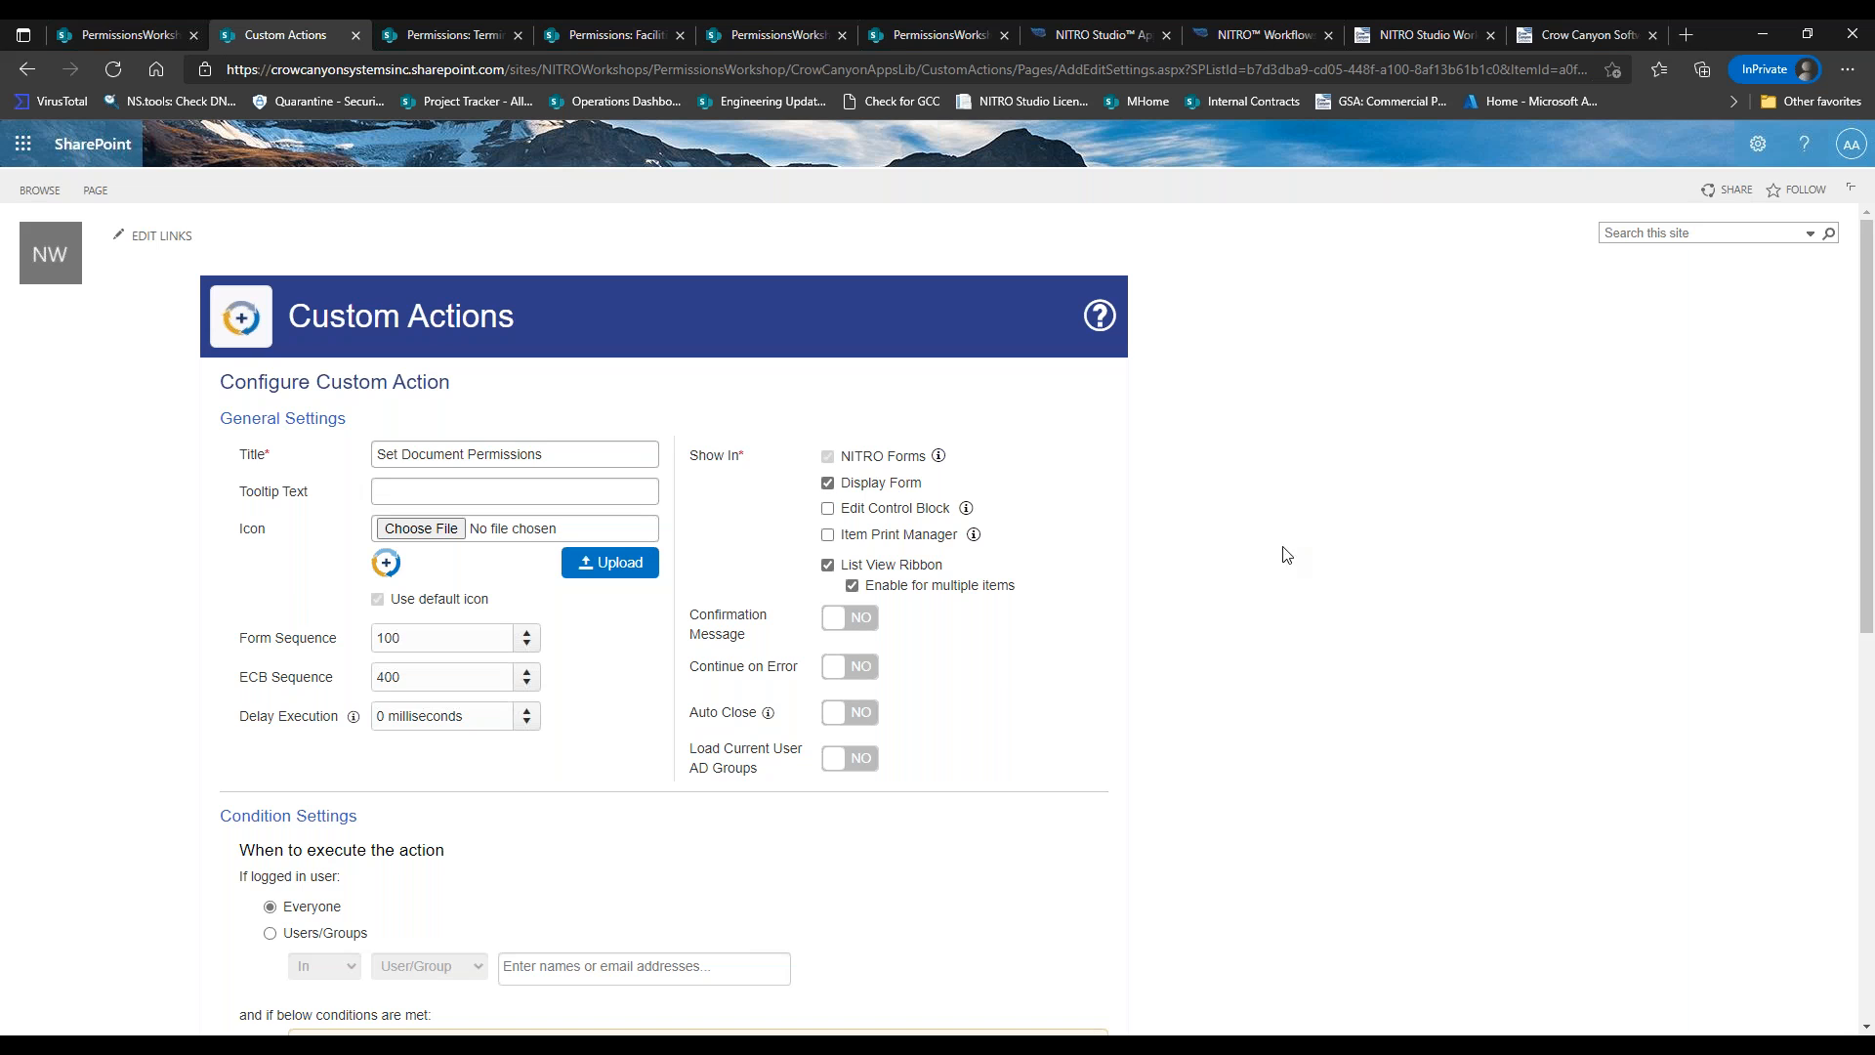
scroll(1866, 438, down, 1)
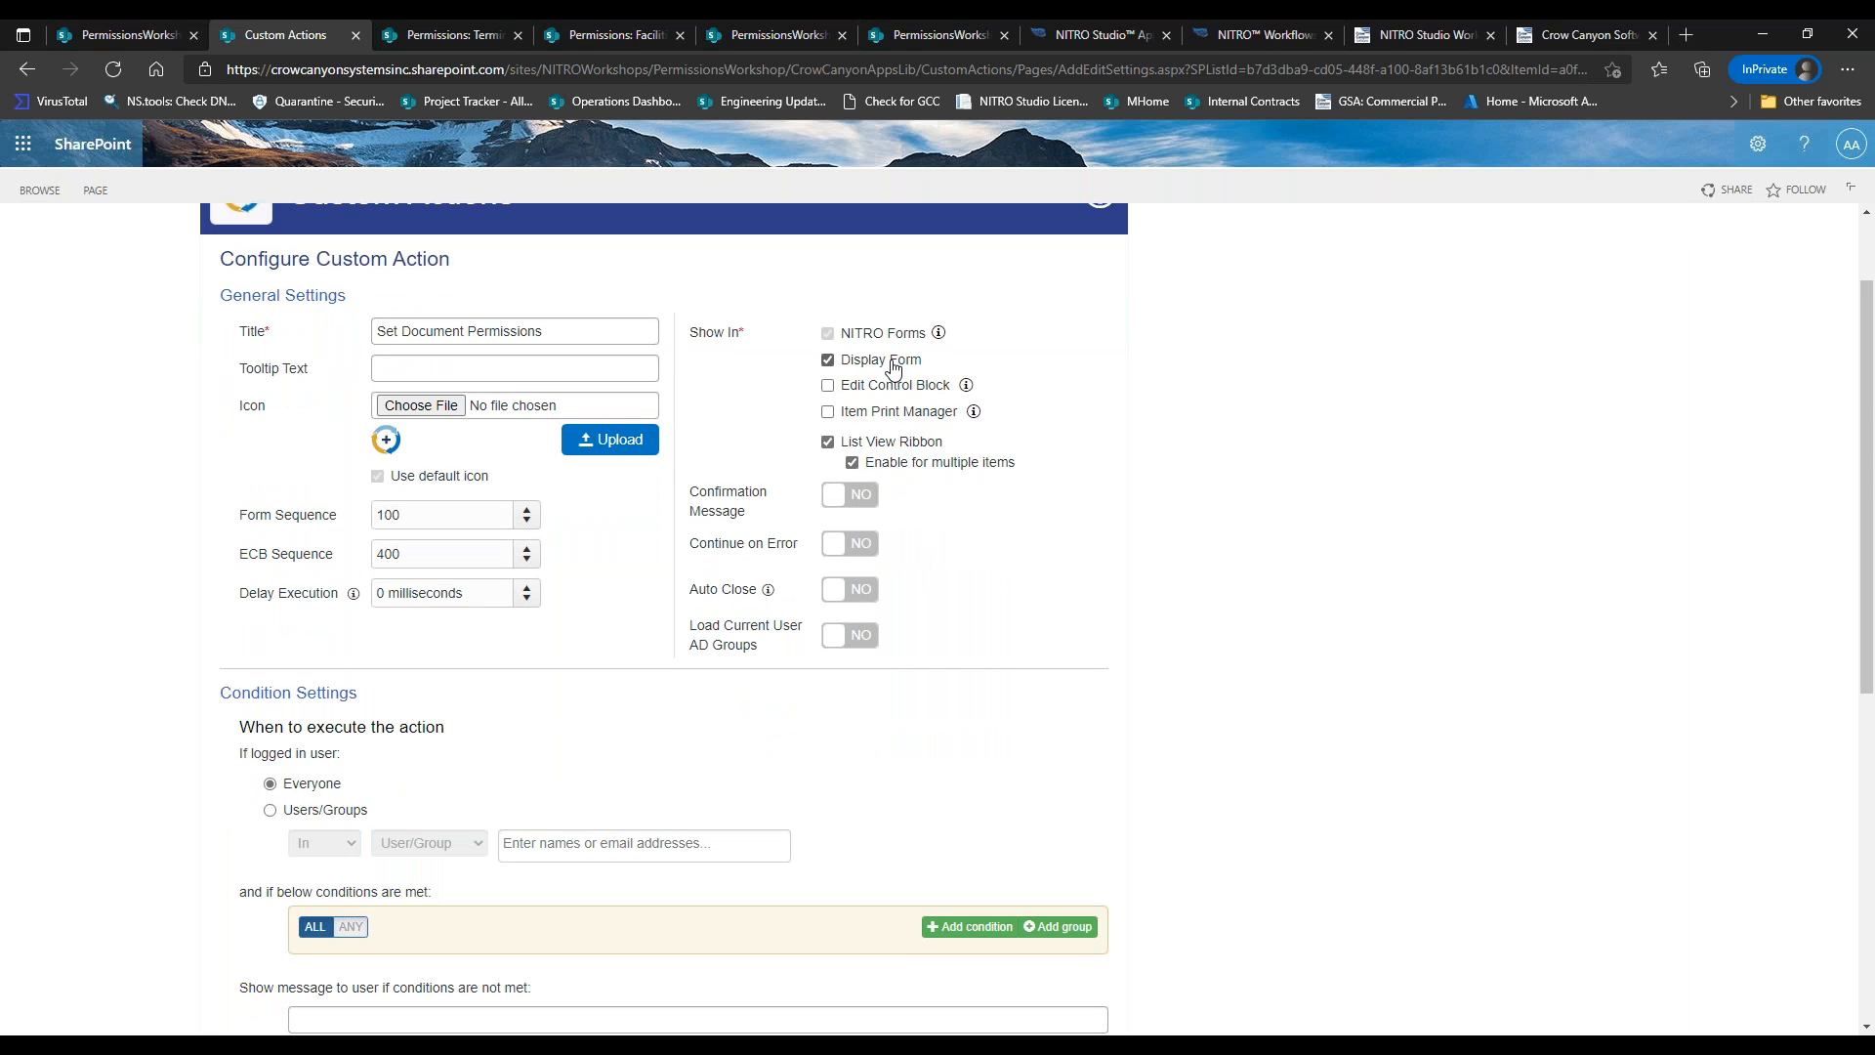
drag(1866, 430, 1866, 698)
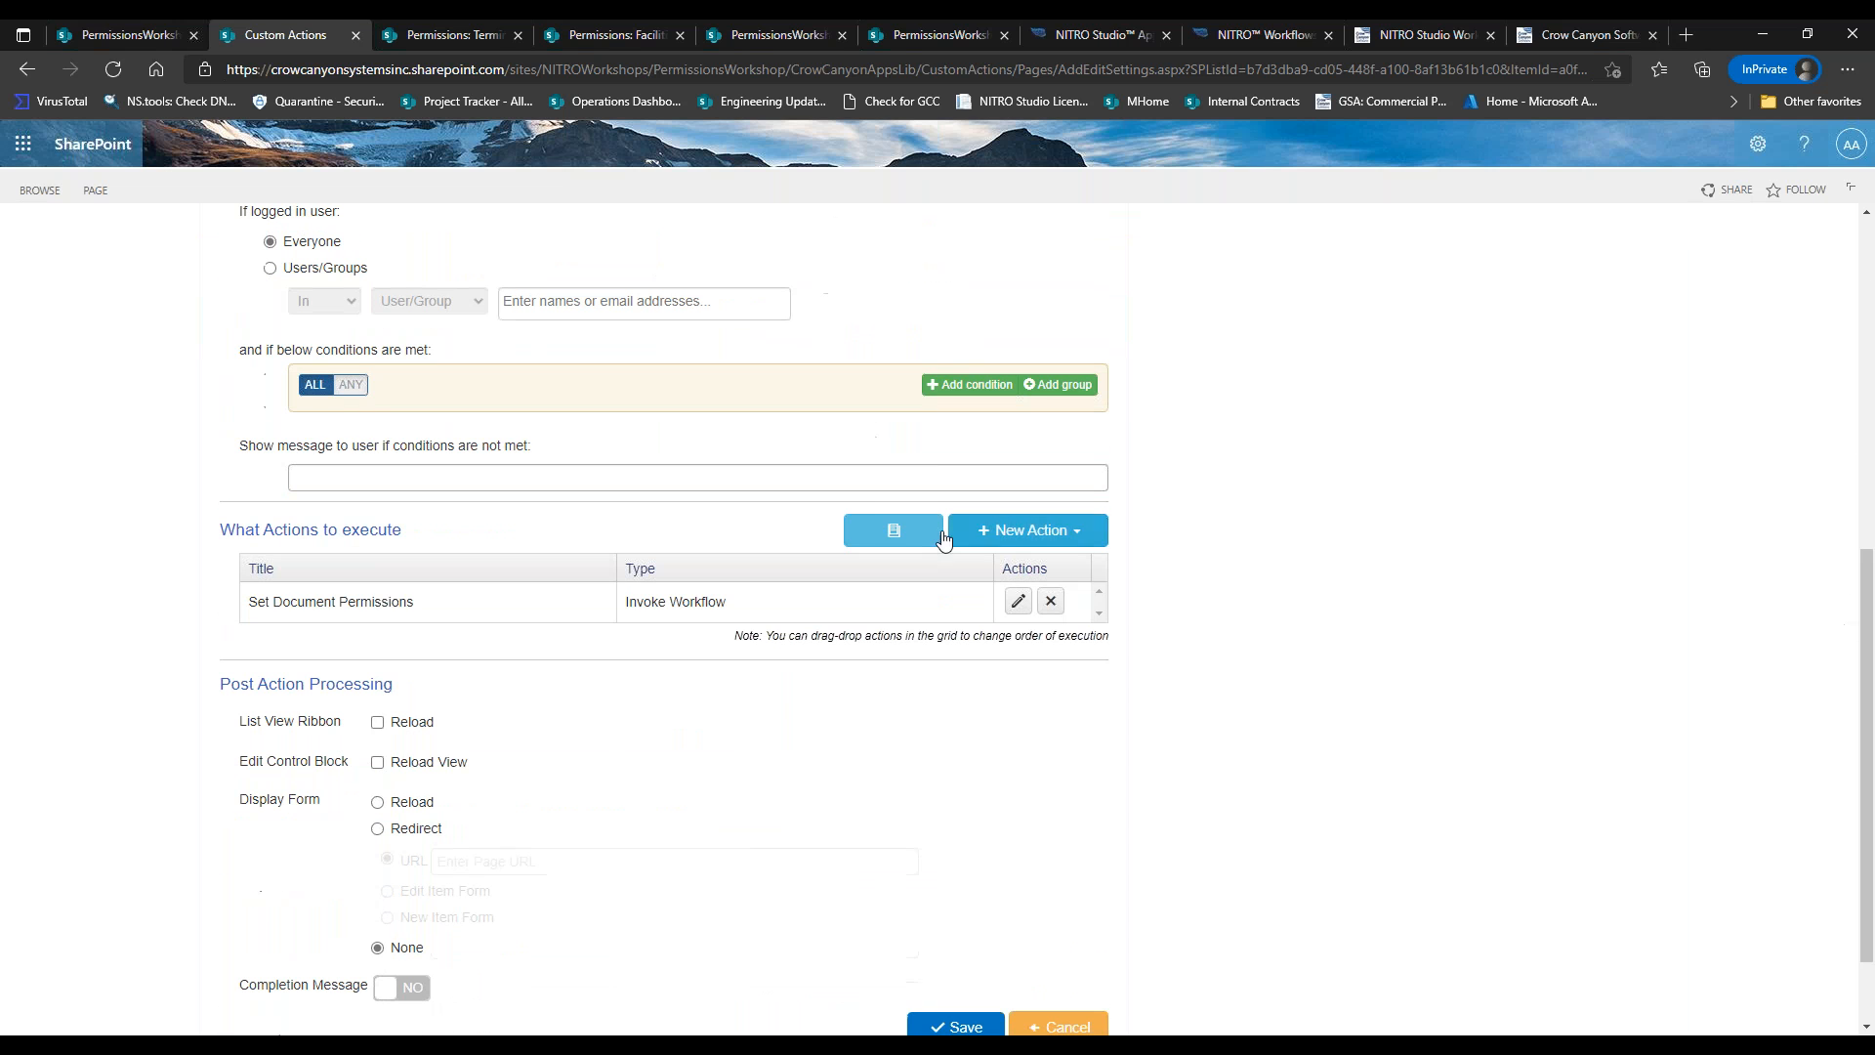
click(1018, 600)
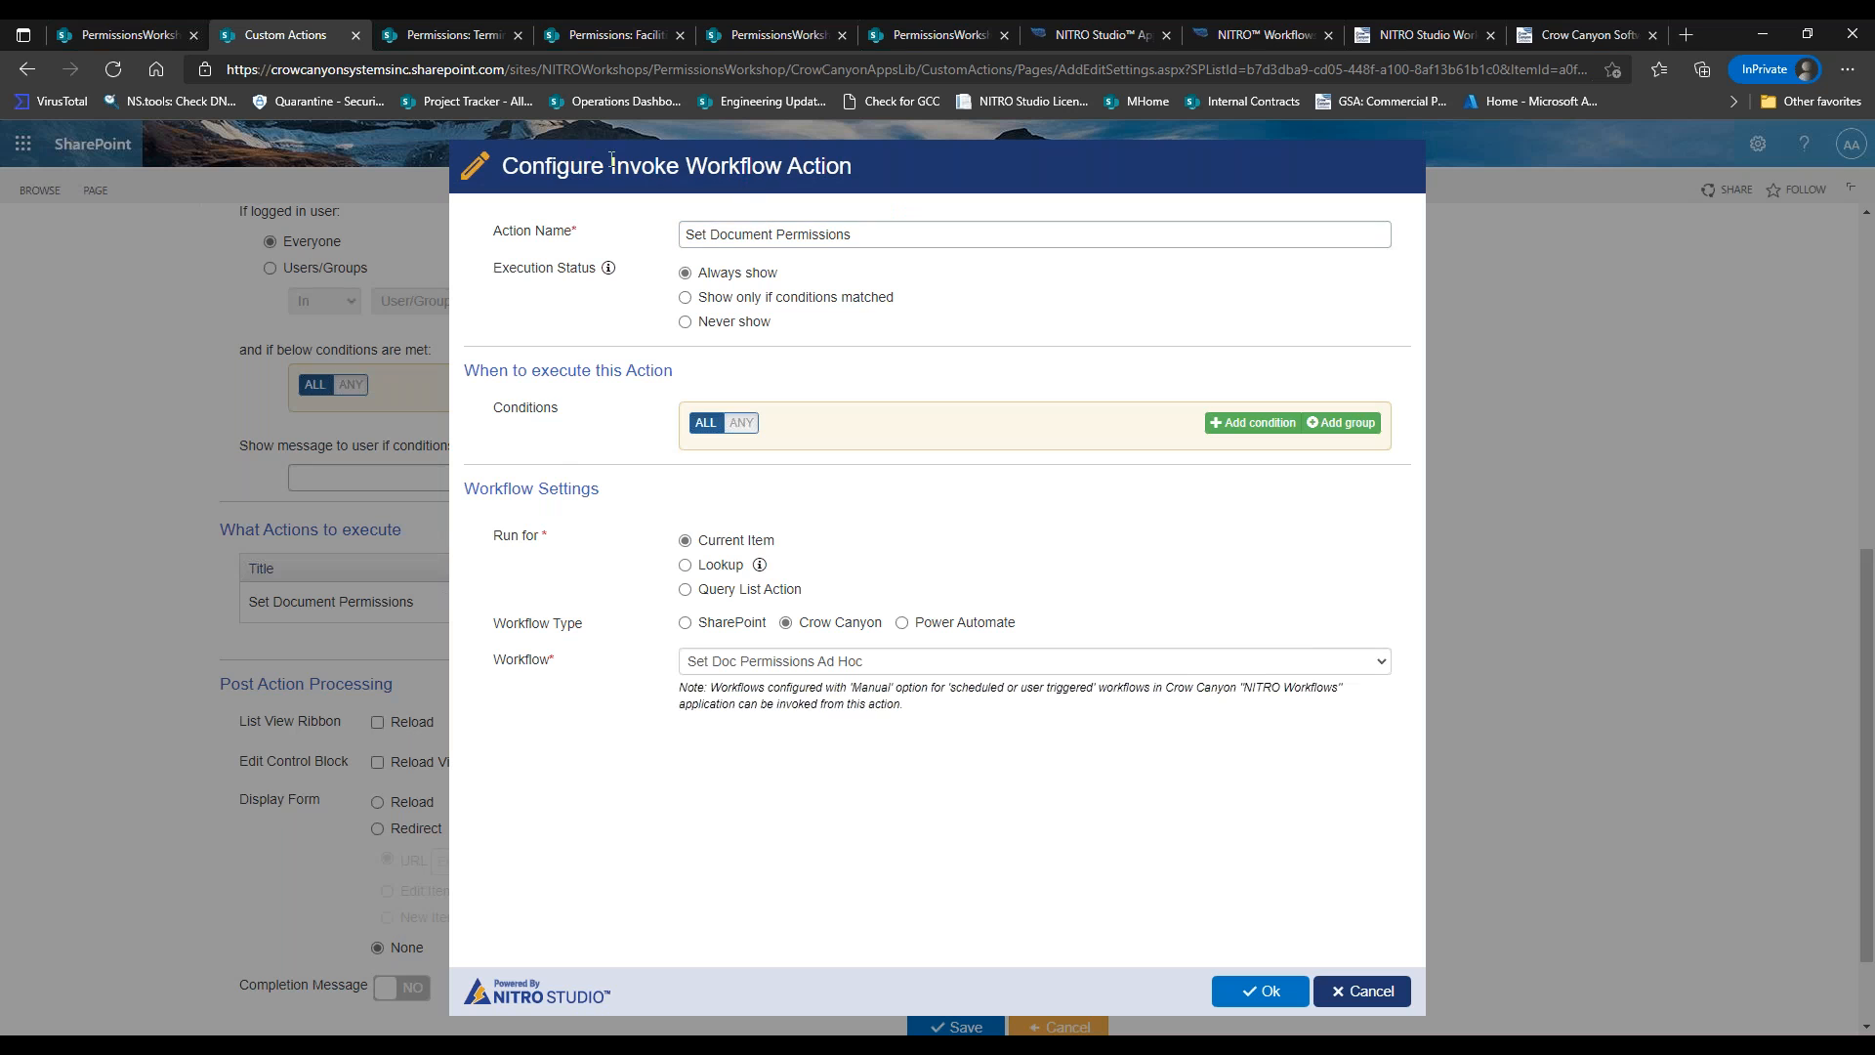
drag(611, 158, 816, 166)
drag(707, 234, 837, 236)
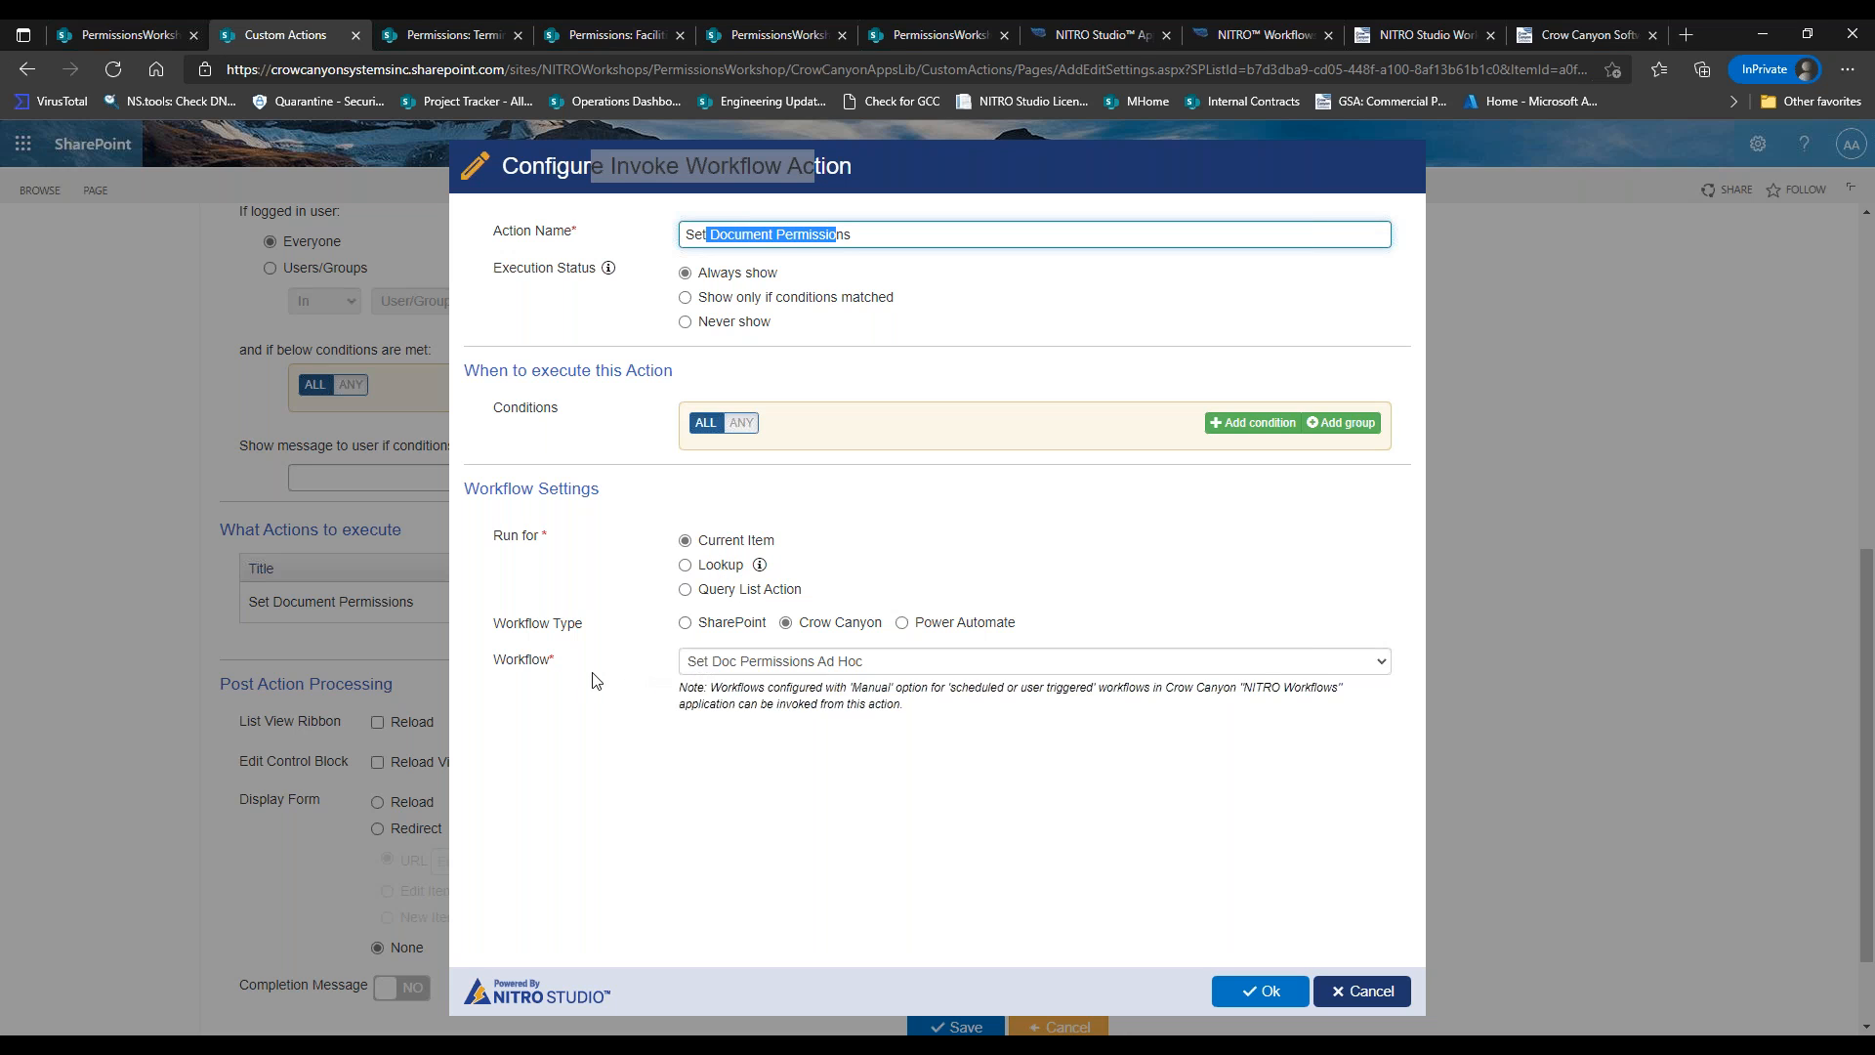
drag(519, 659, 622, 664)
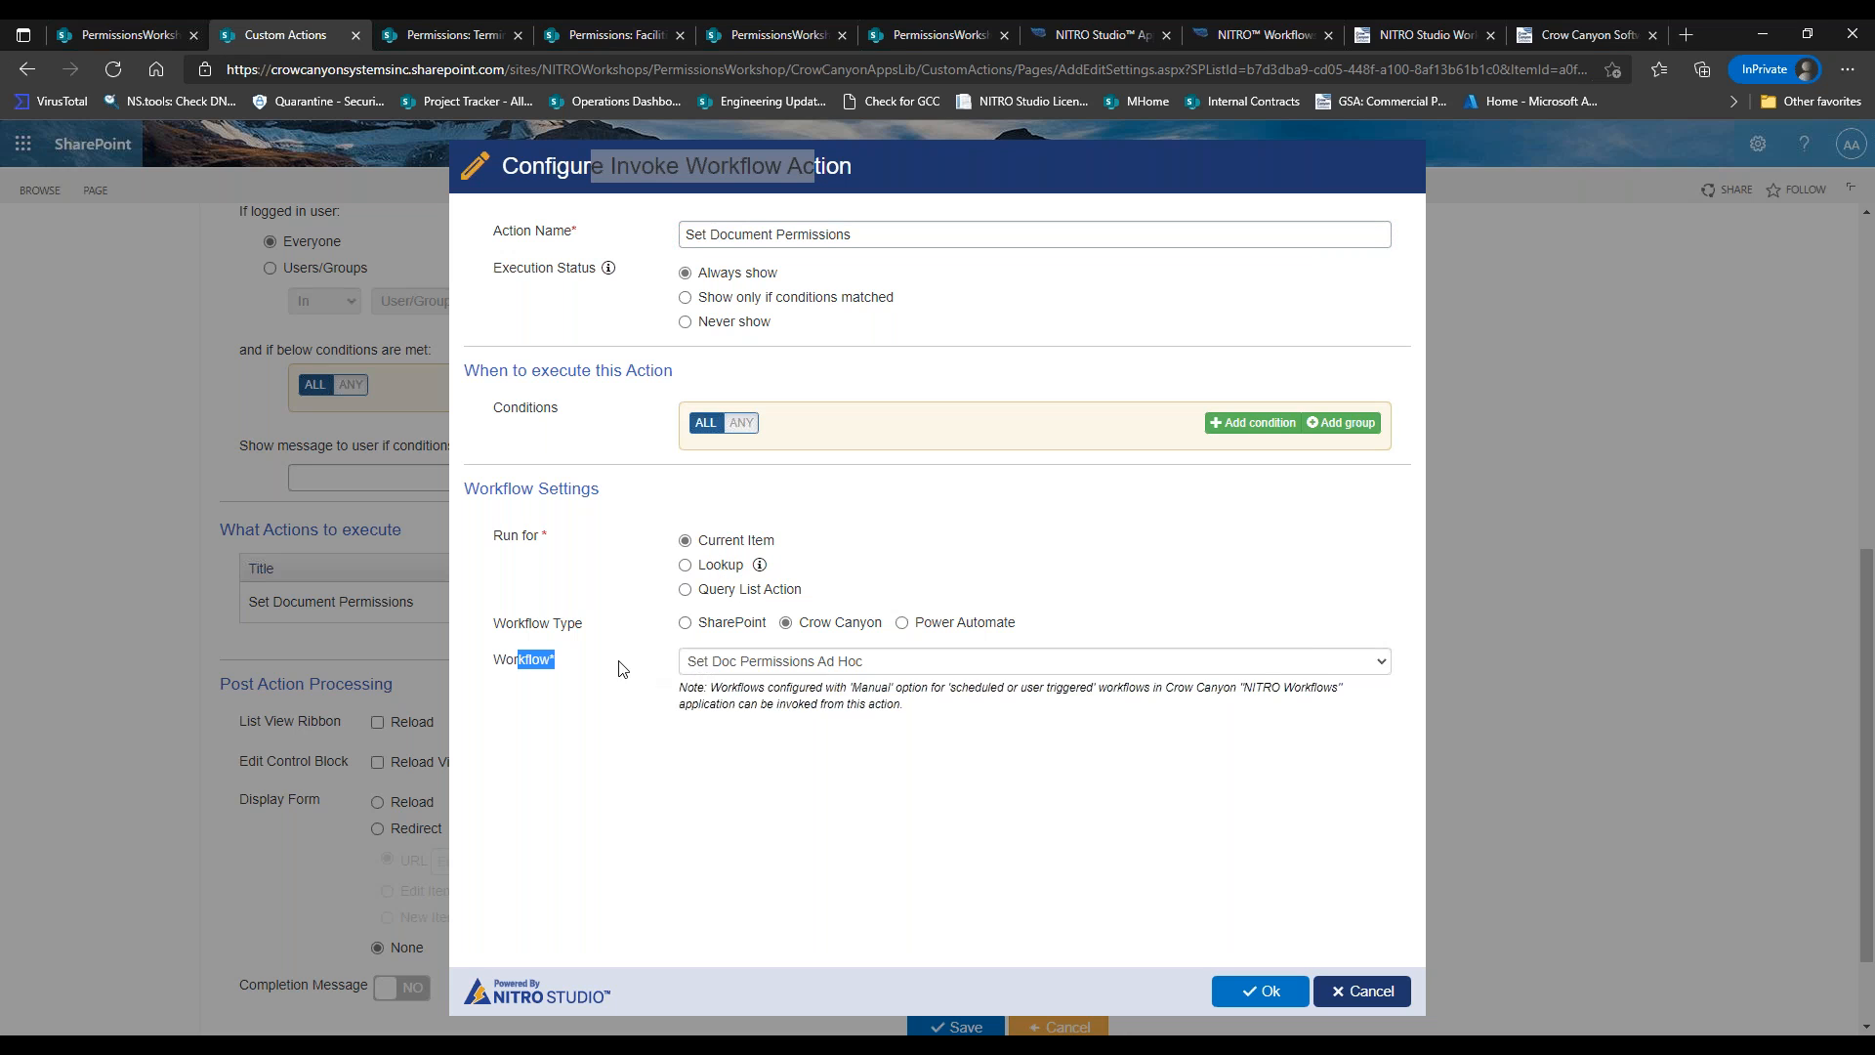
click(778, 666)
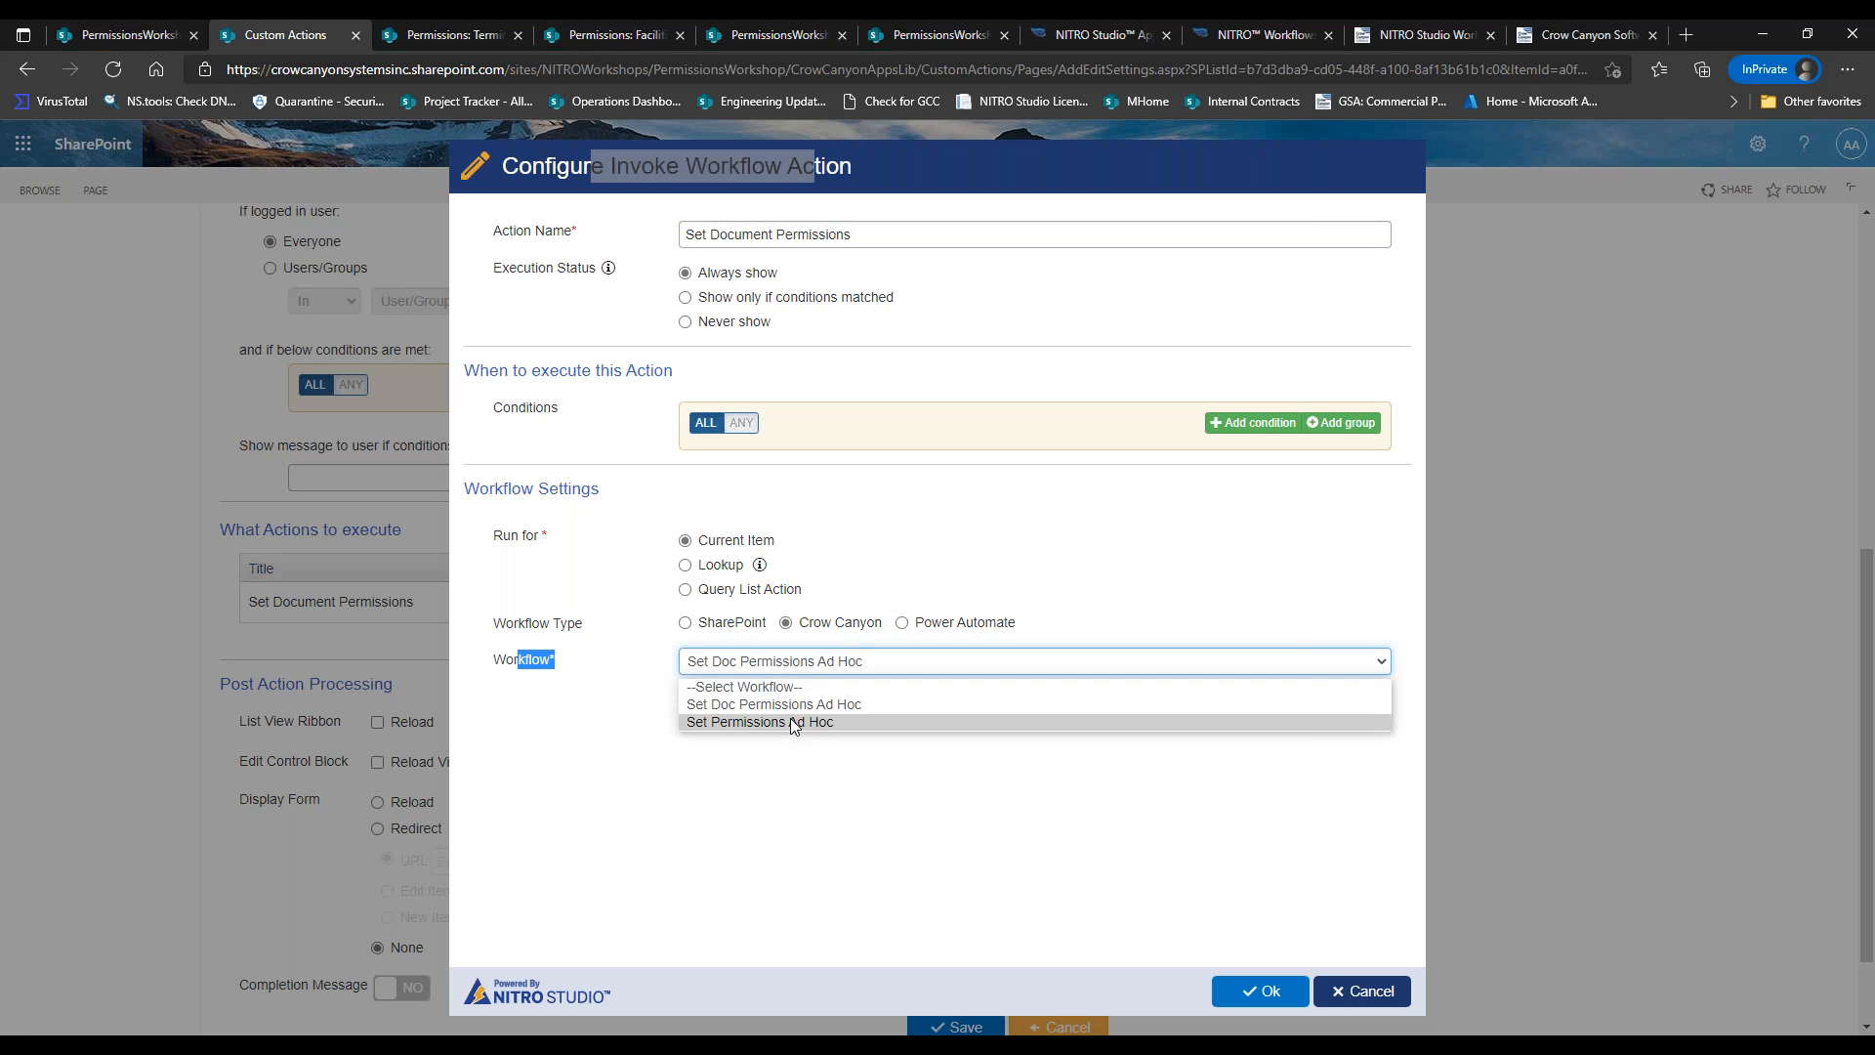
click(786, 704)
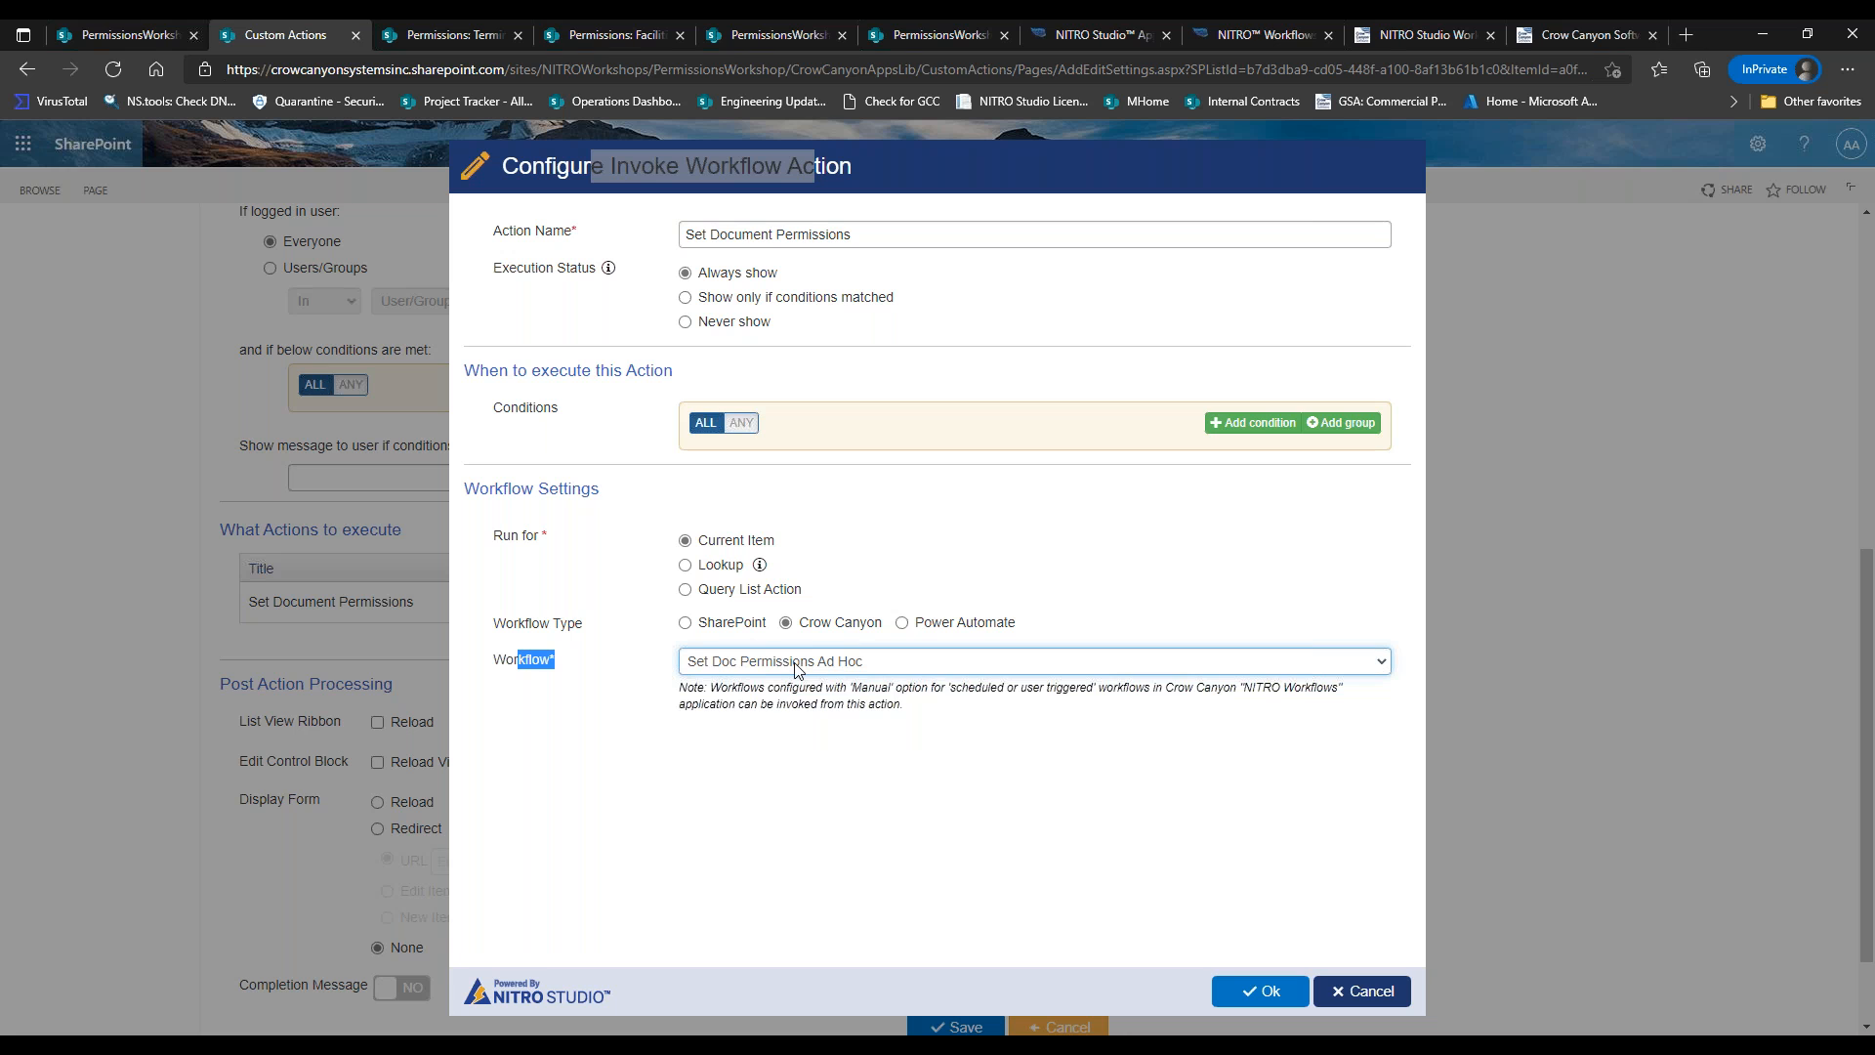
click(1260, 990)
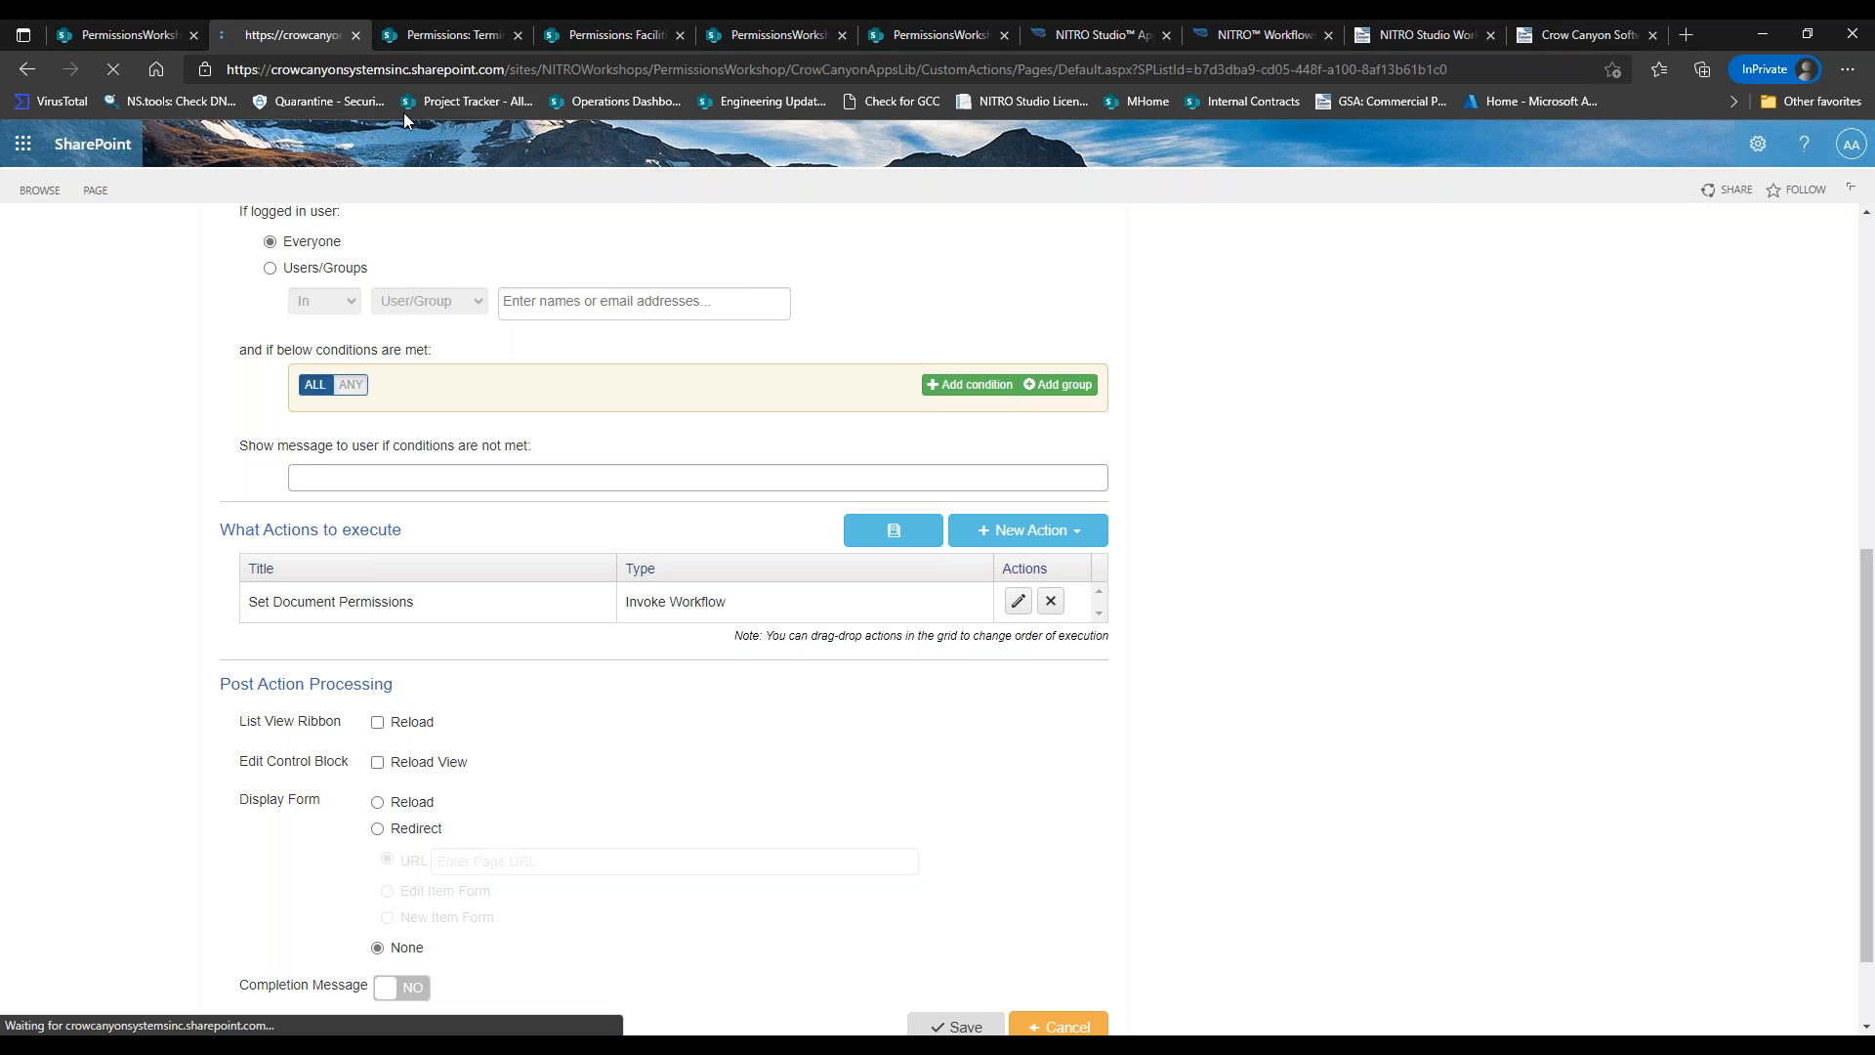
click(173, 32)
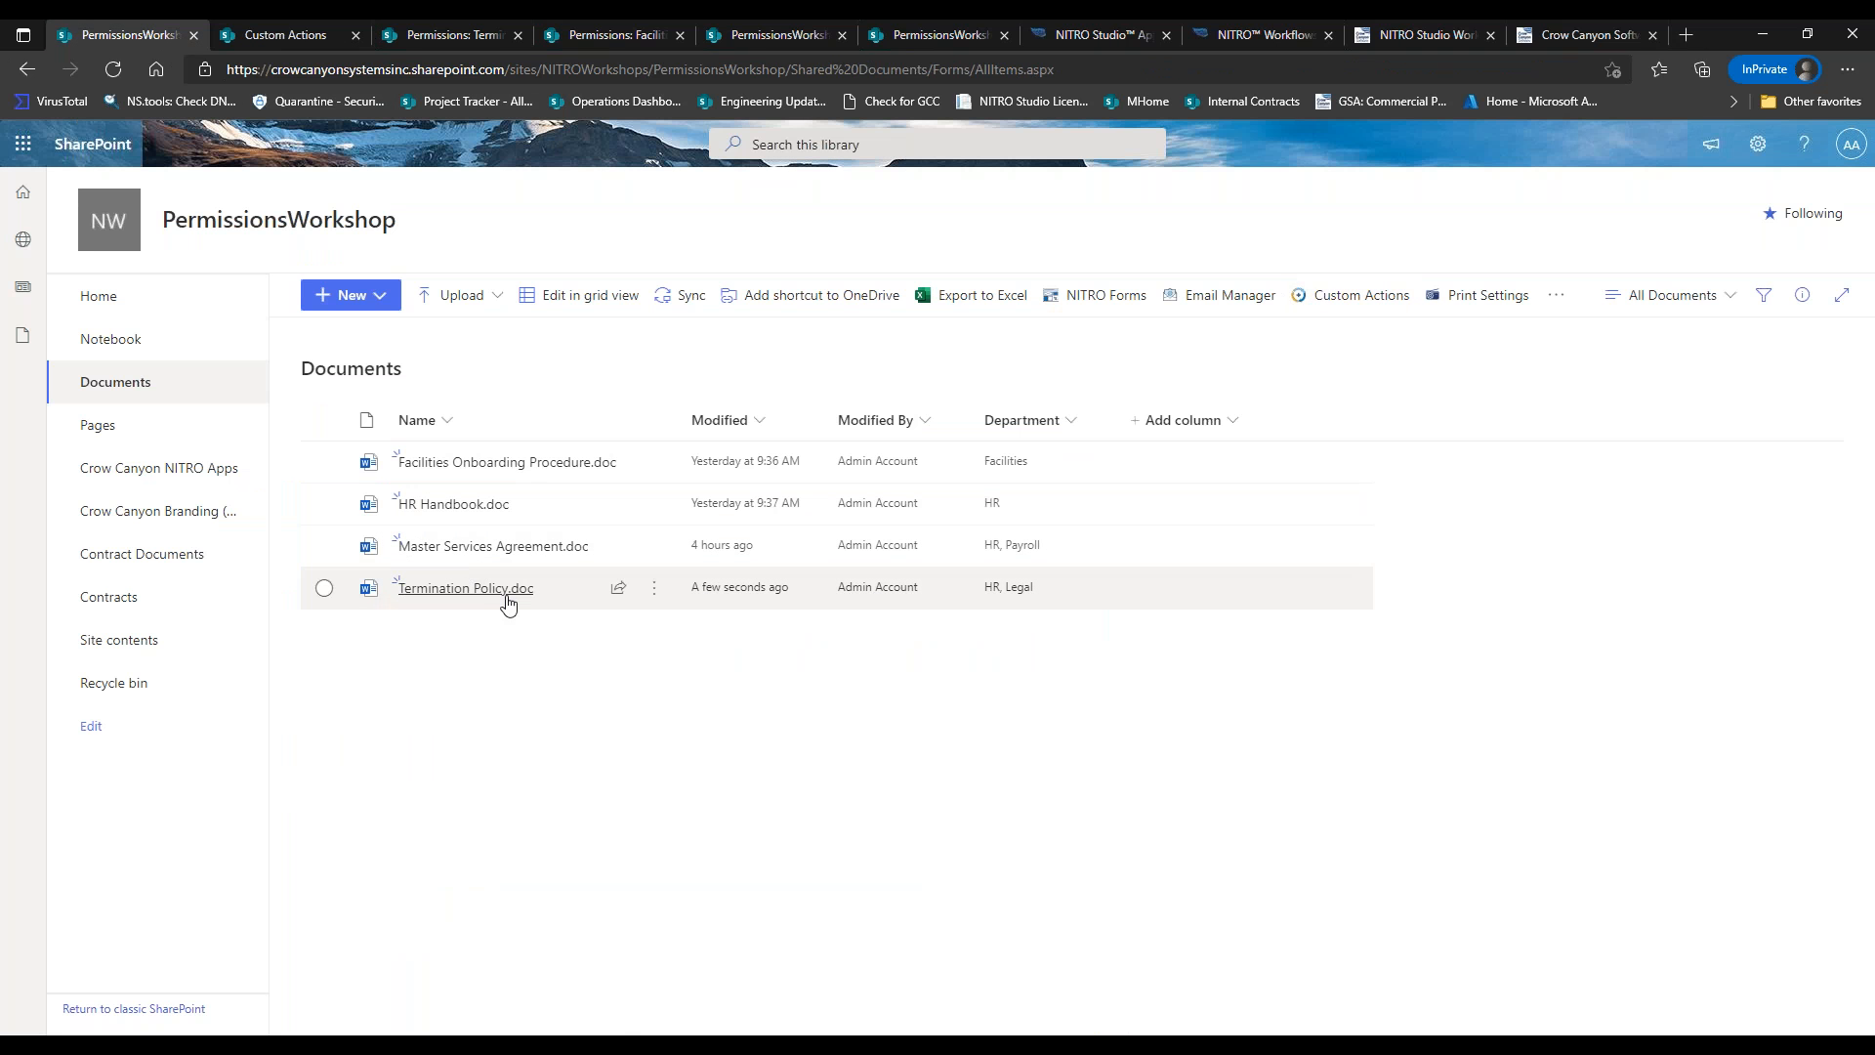
Refresh Termination Policy.doc's permissions page to check its current access.
mouse_move(493, 599)
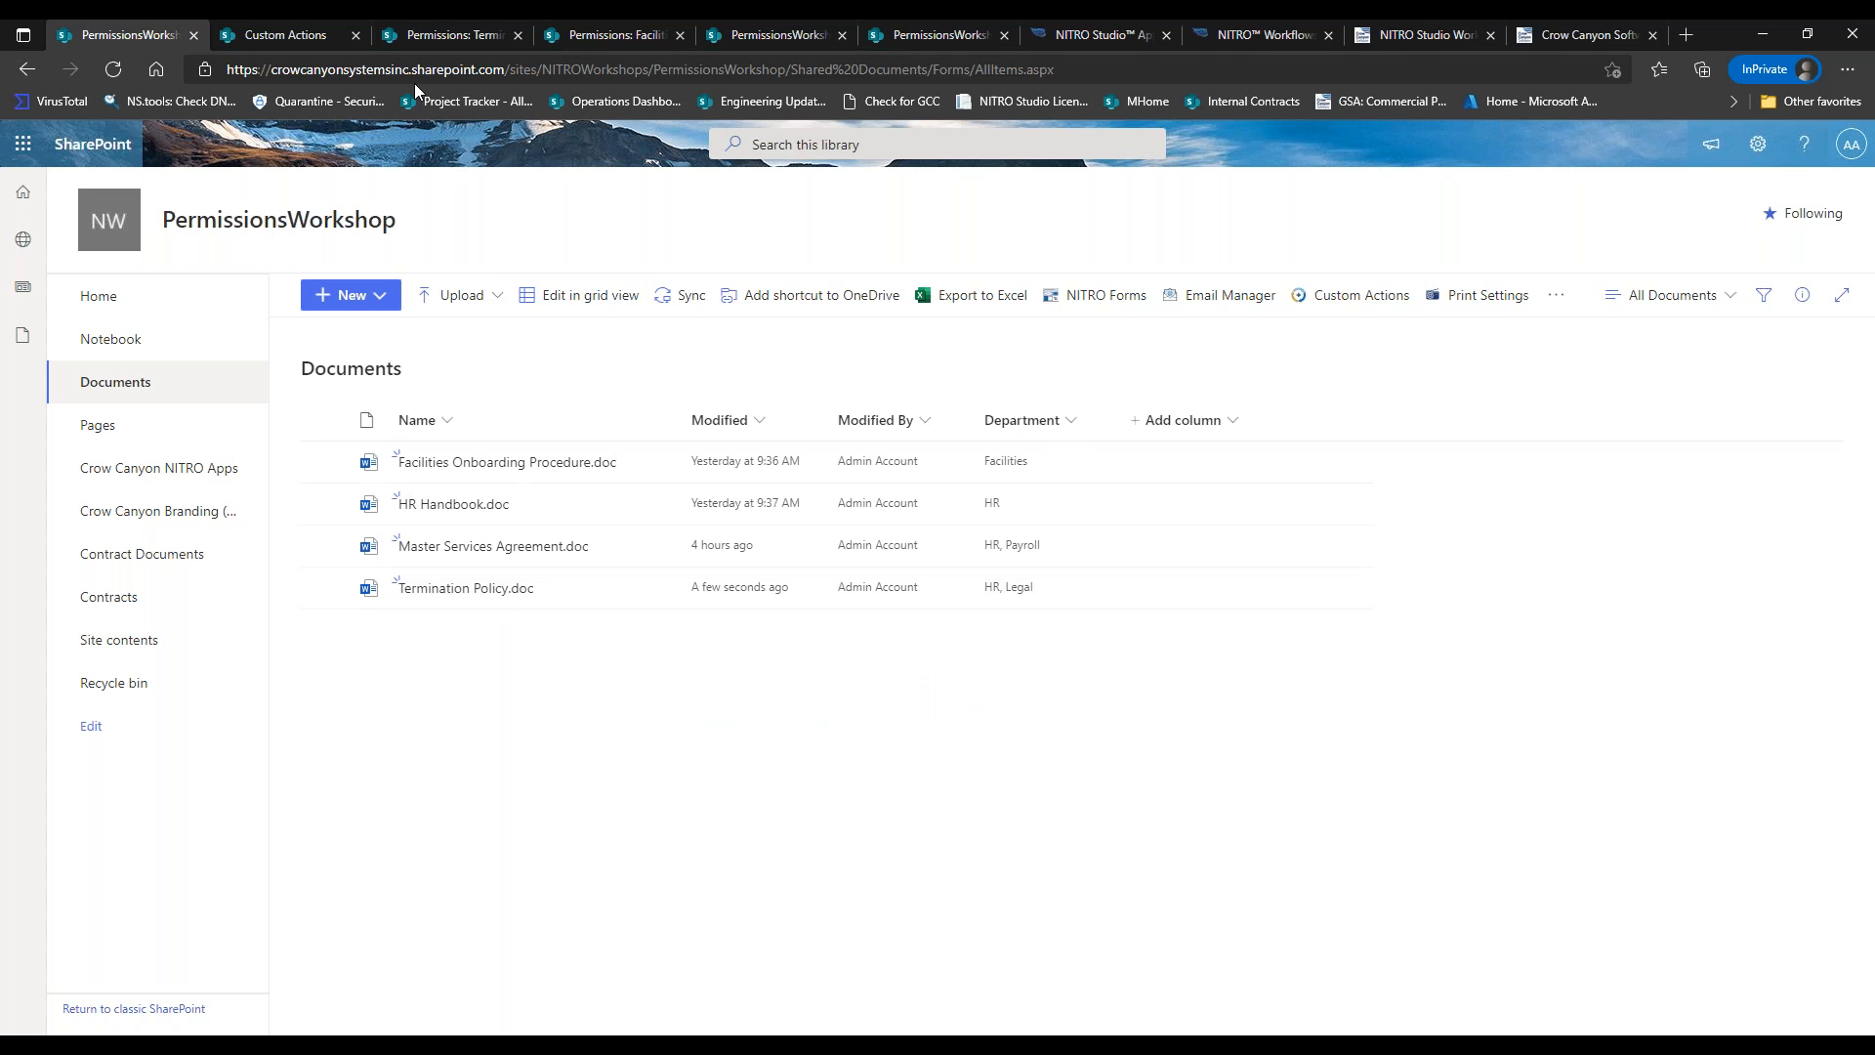
click(440, 35)
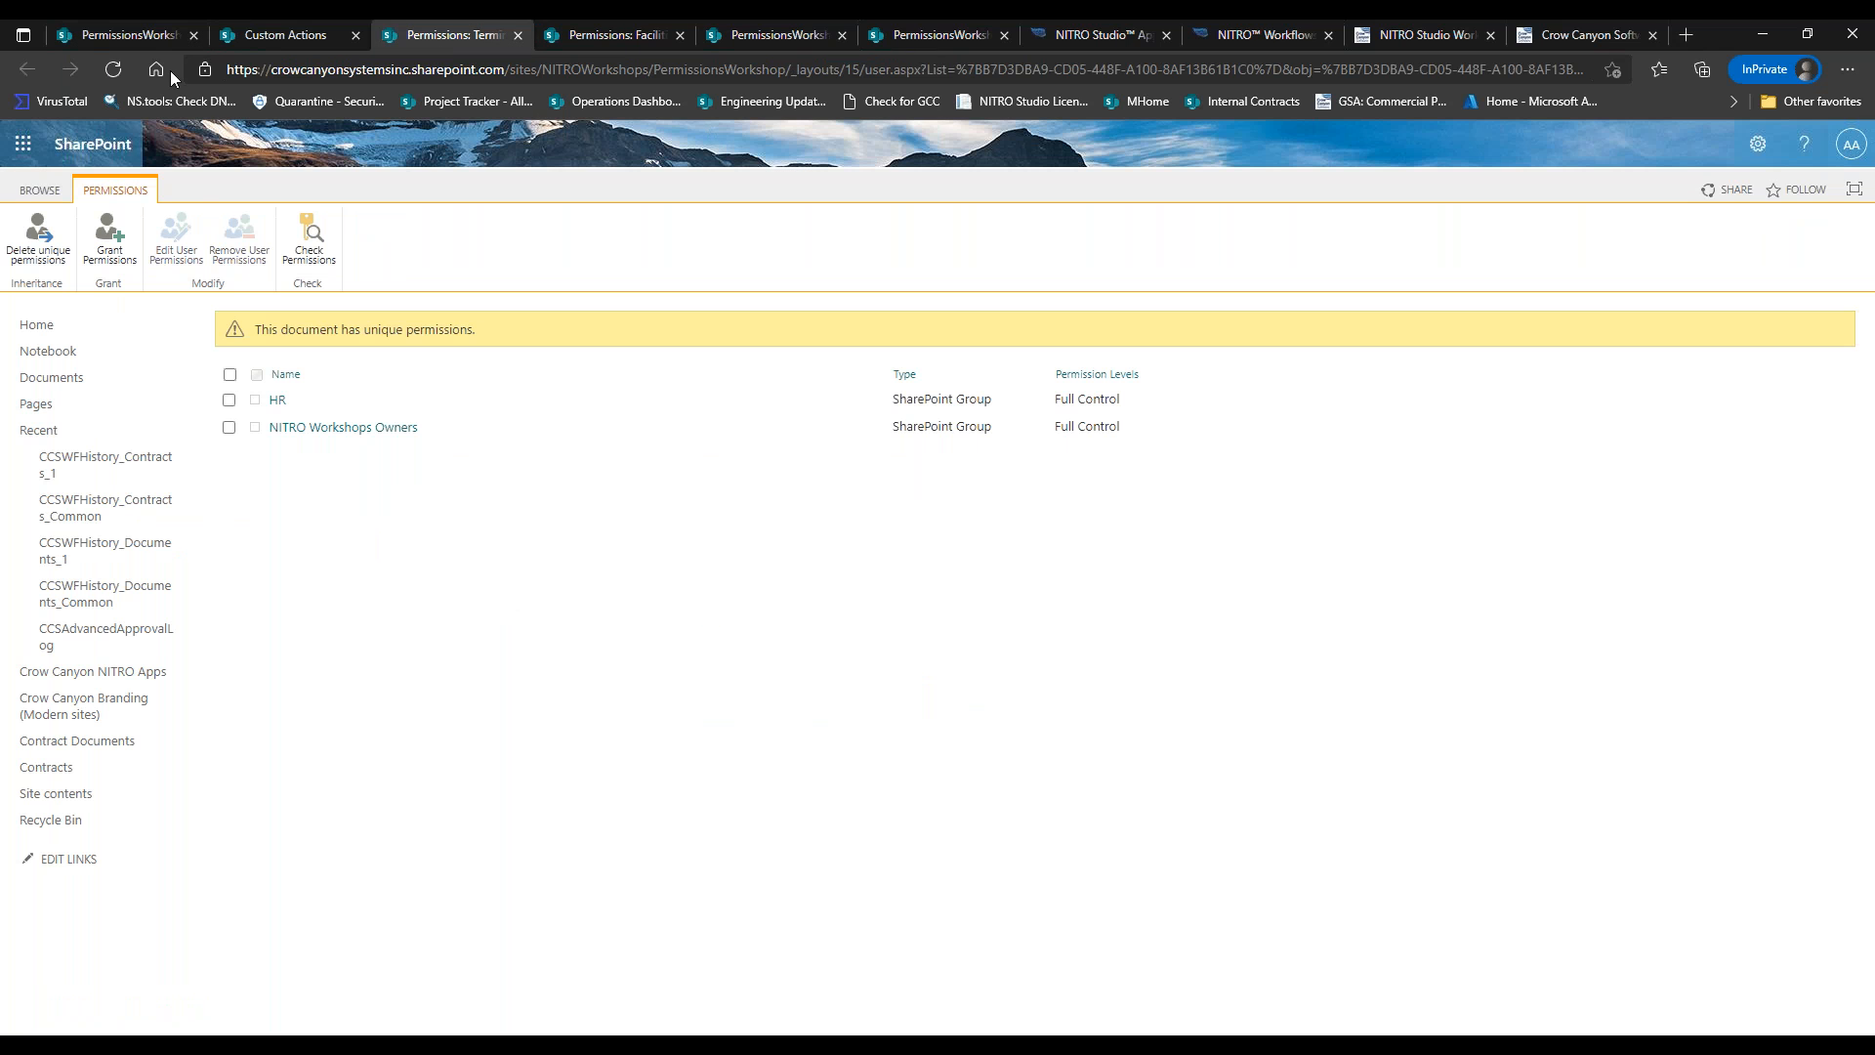
click(123, 70)
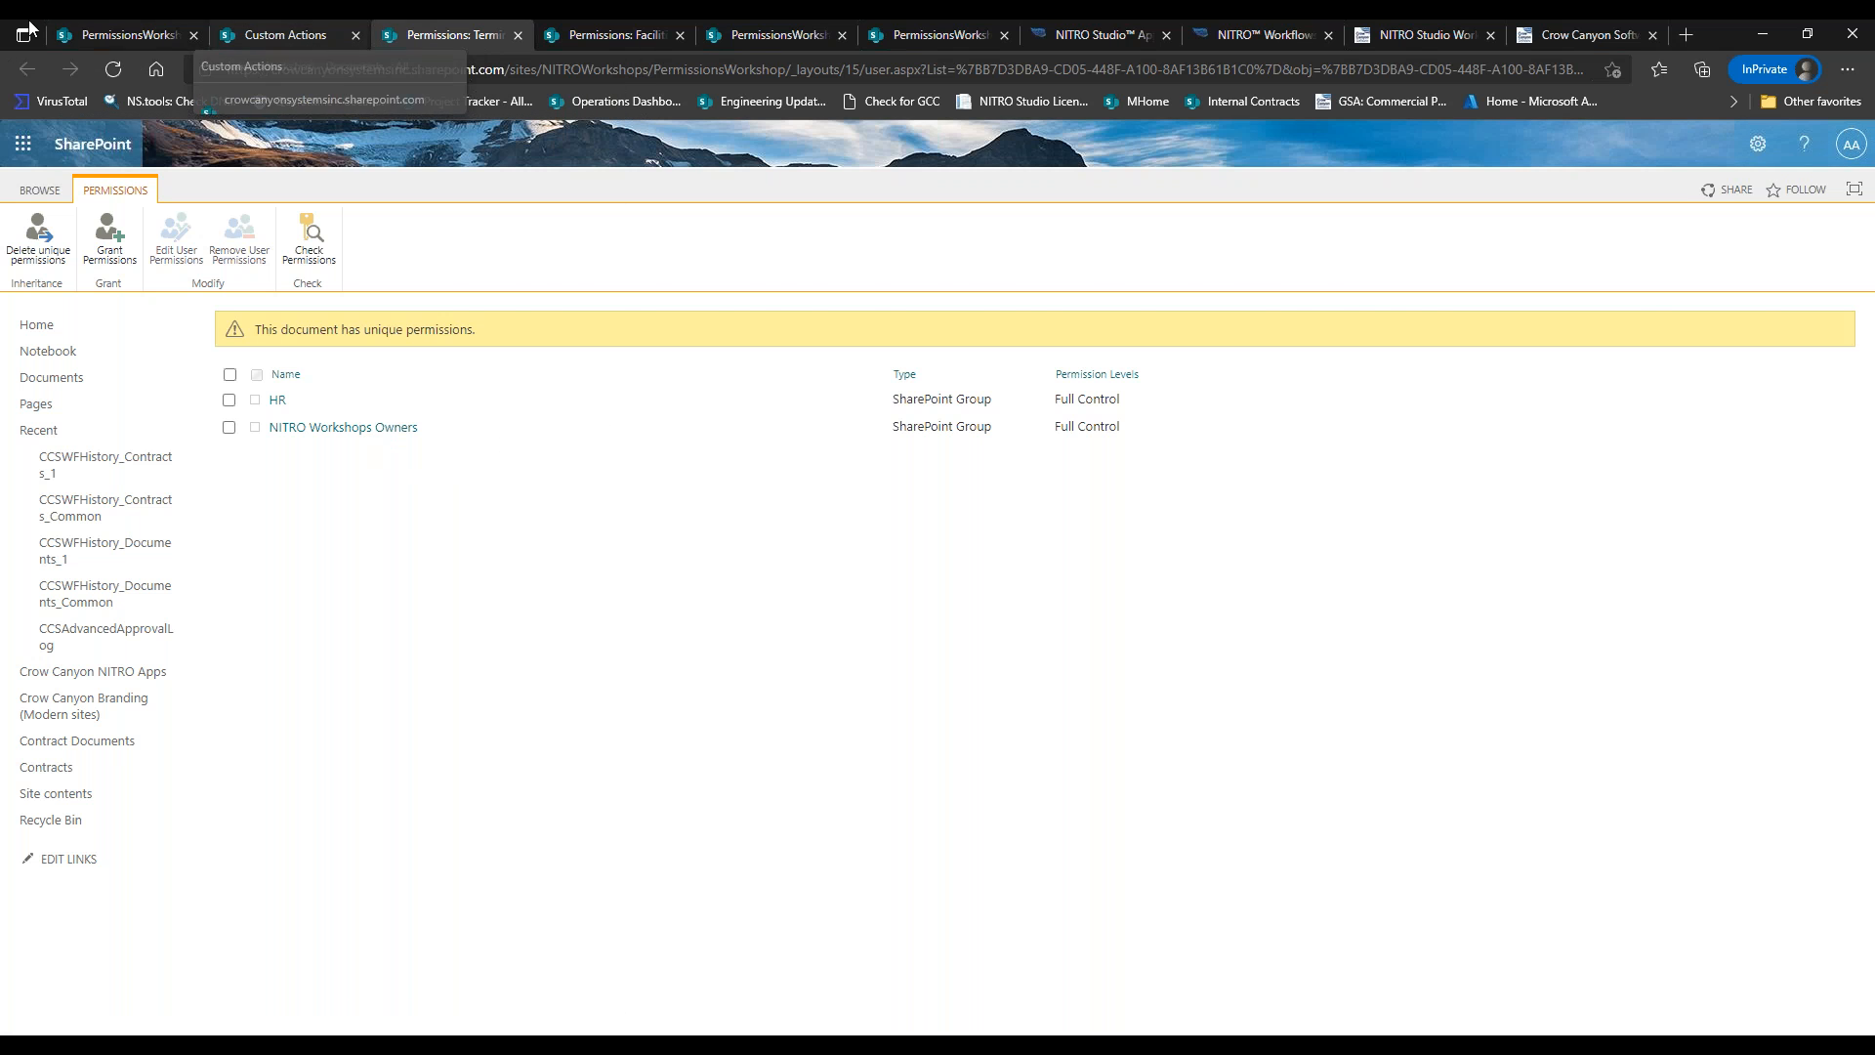
click(120, 26)
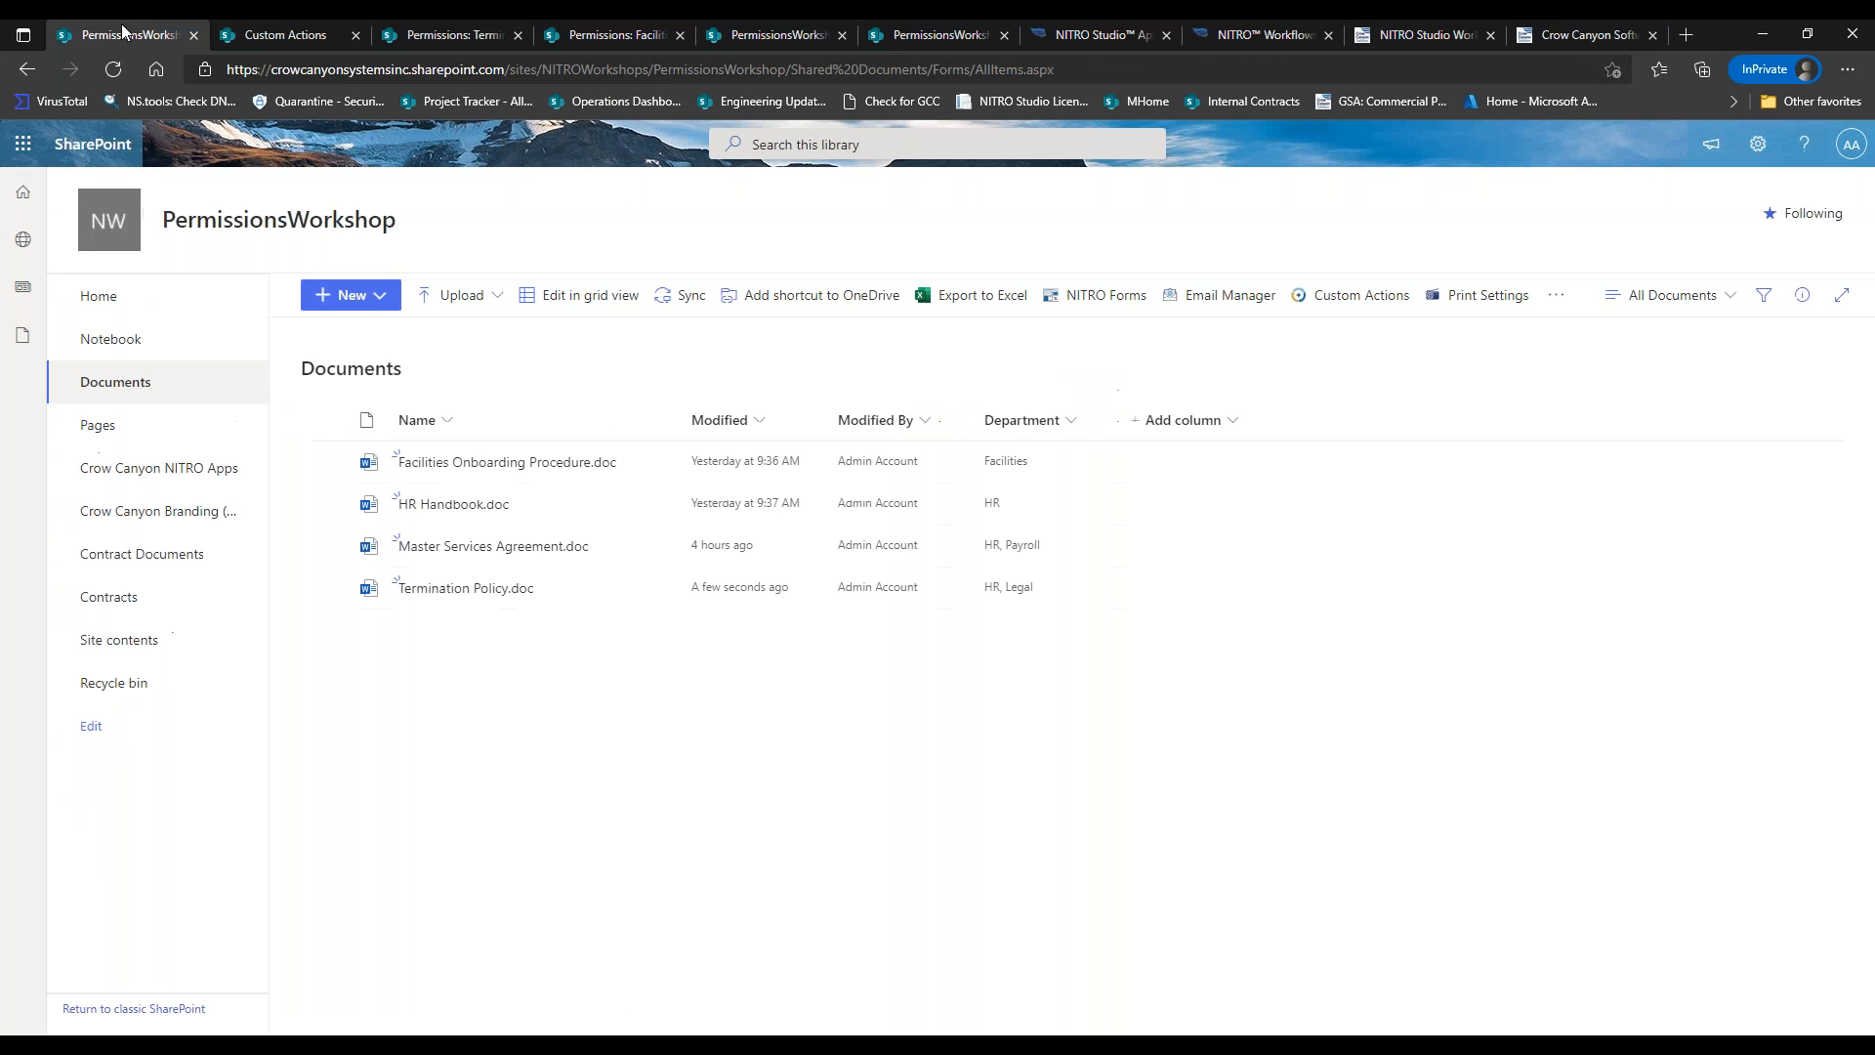
Run Set Document Permissions on Termination Policy.doc and close the results.
click(325, 594)
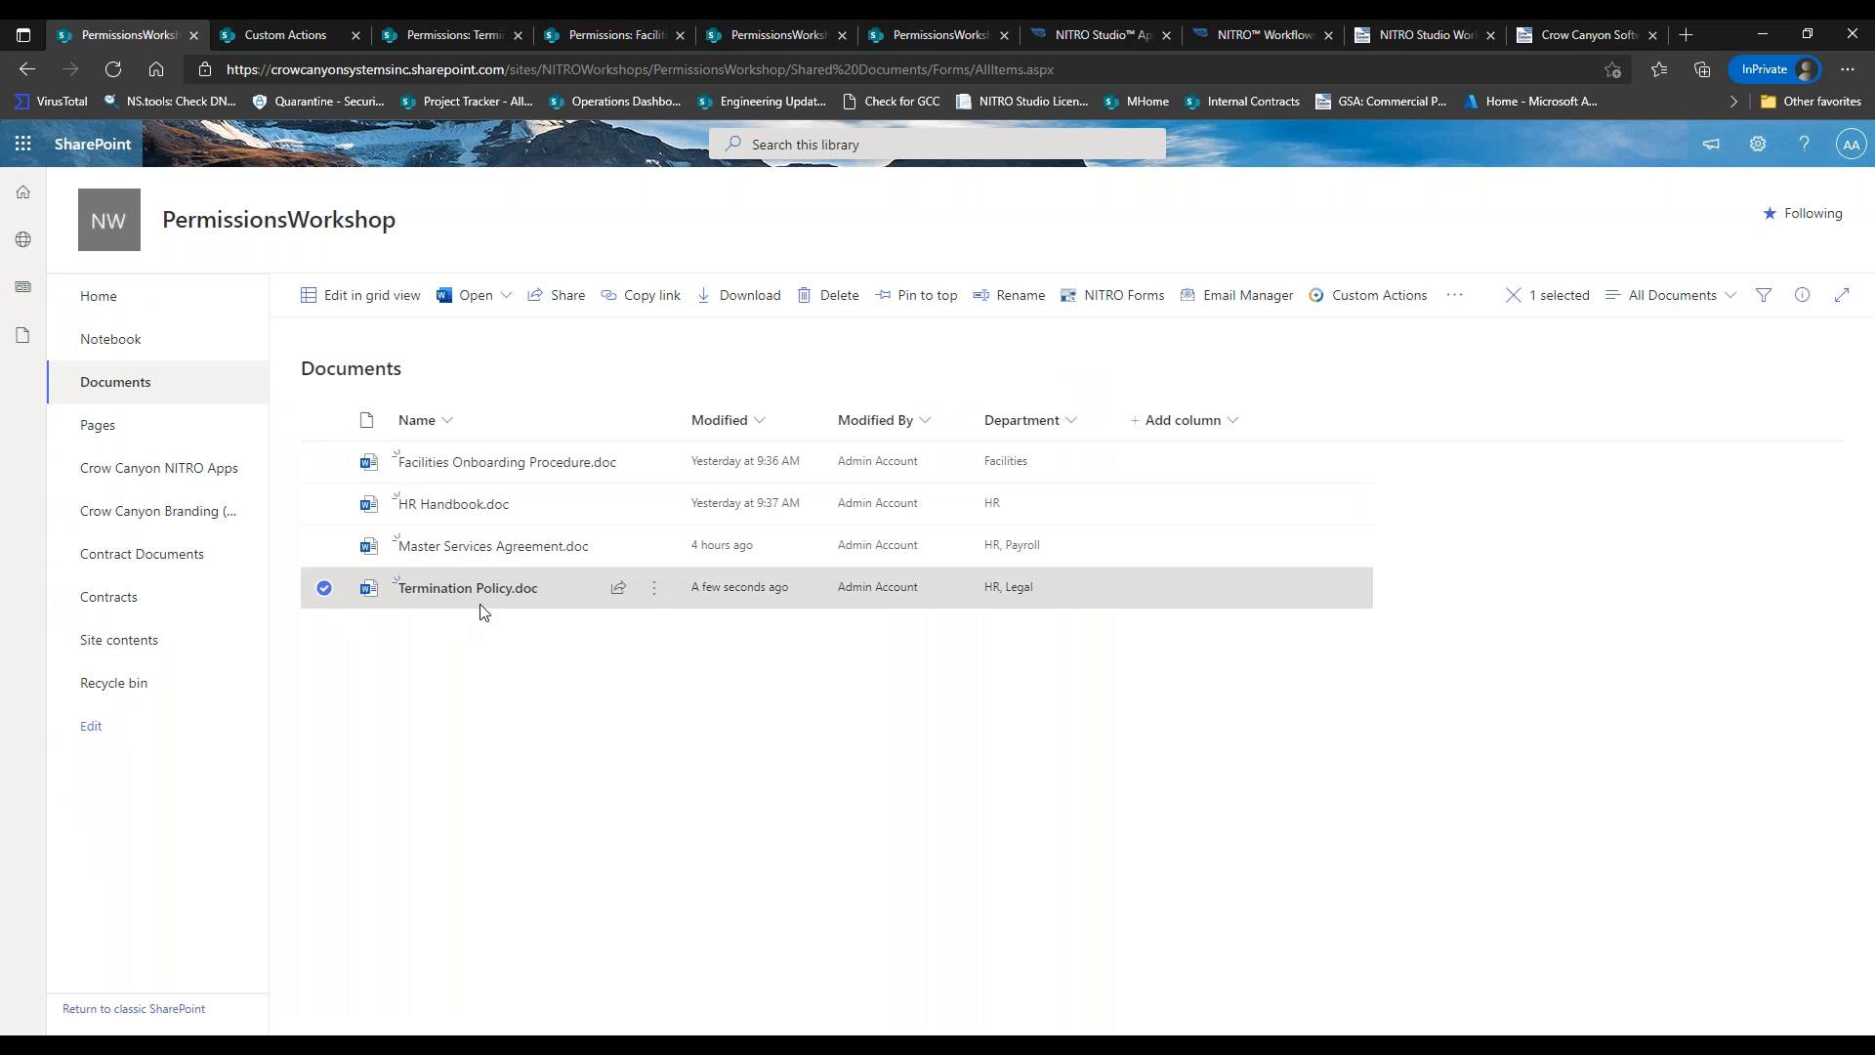
click(1454, 296)
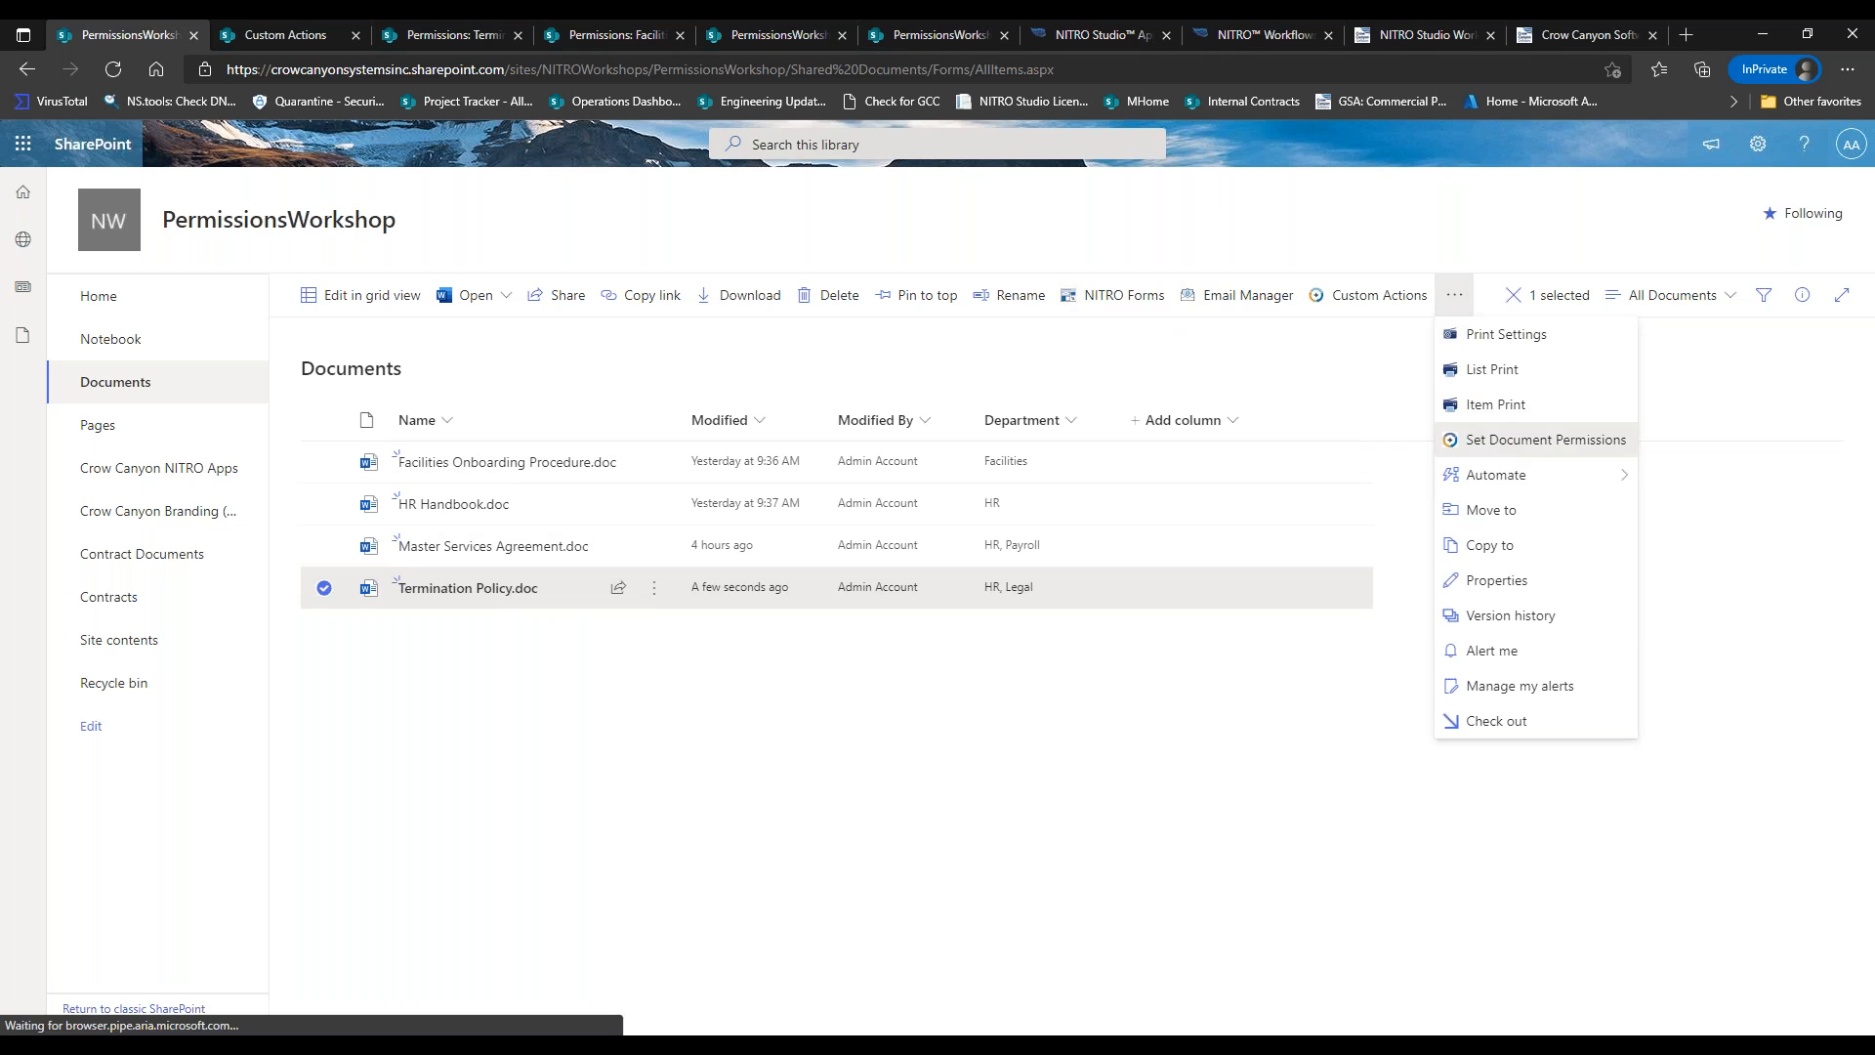
click(1497, 444)
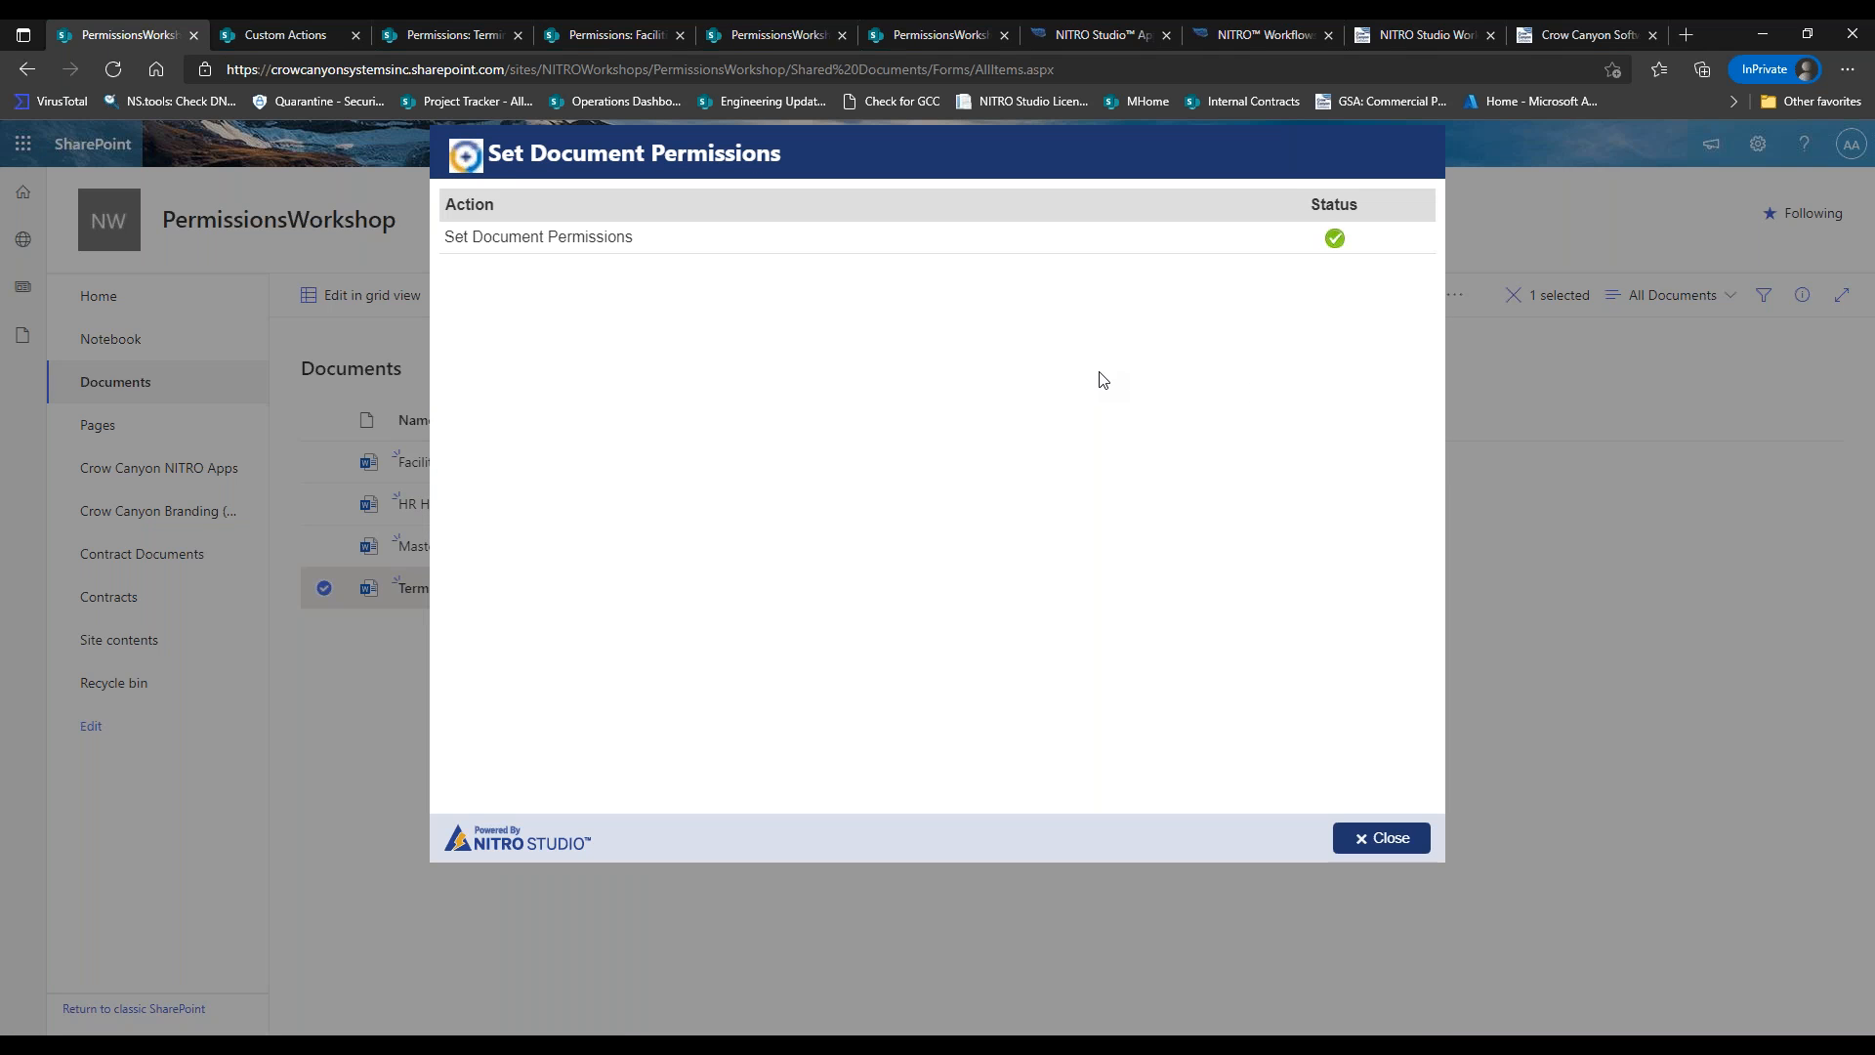
click(1388, 836)
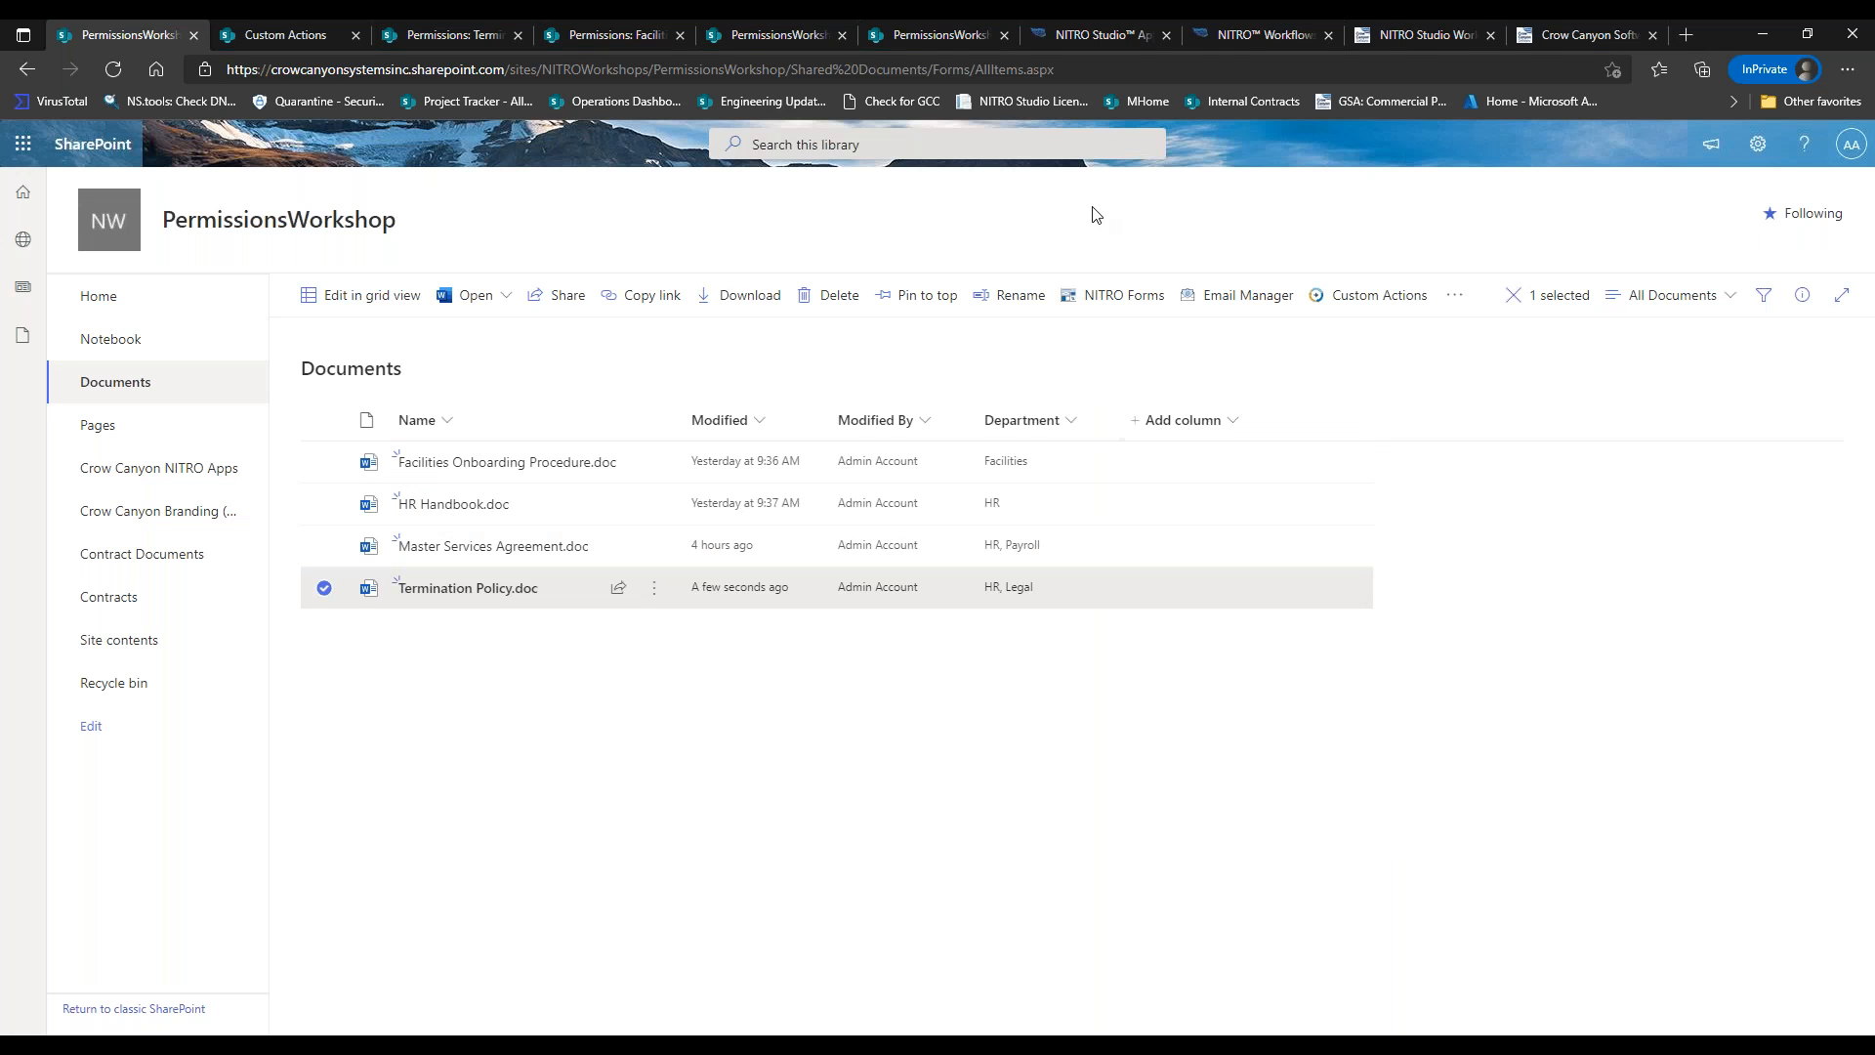
Deselect Termination Policy.doc and close the Facilities permissions page.
click(330, 583)
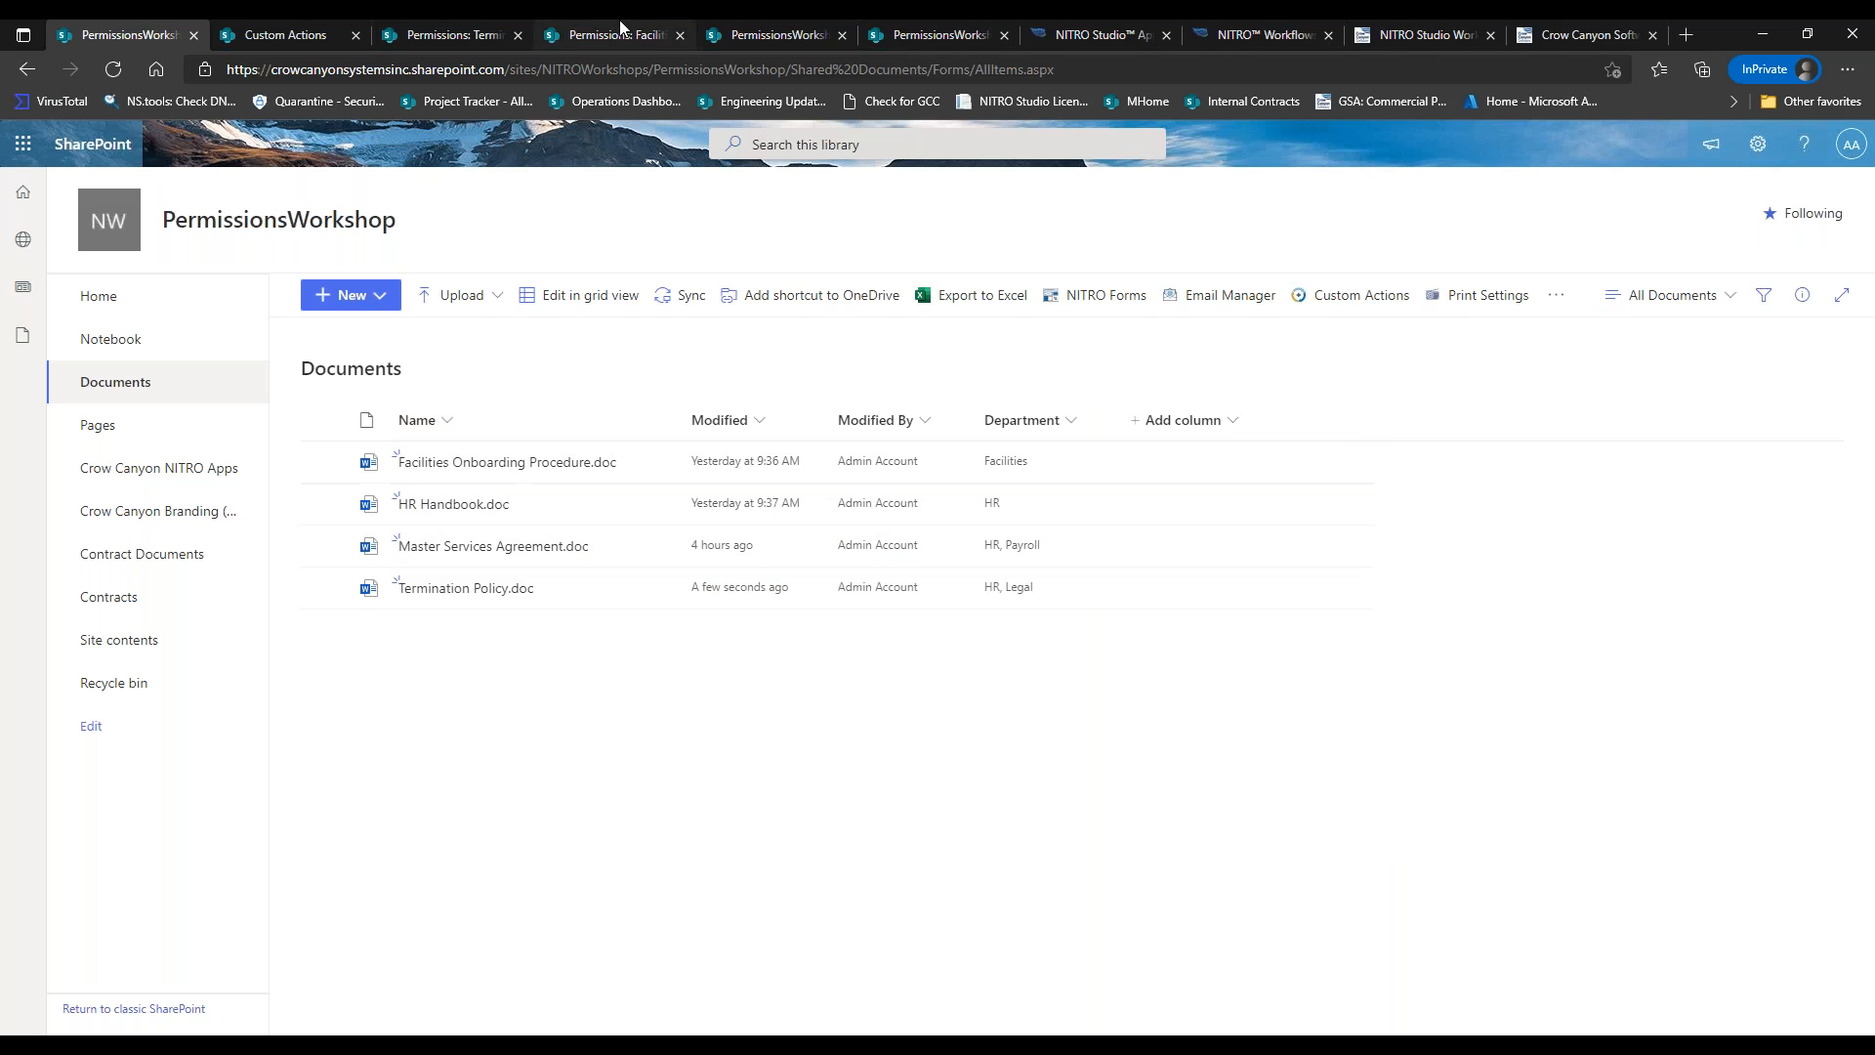
click(621, 29)
click(477, 29)
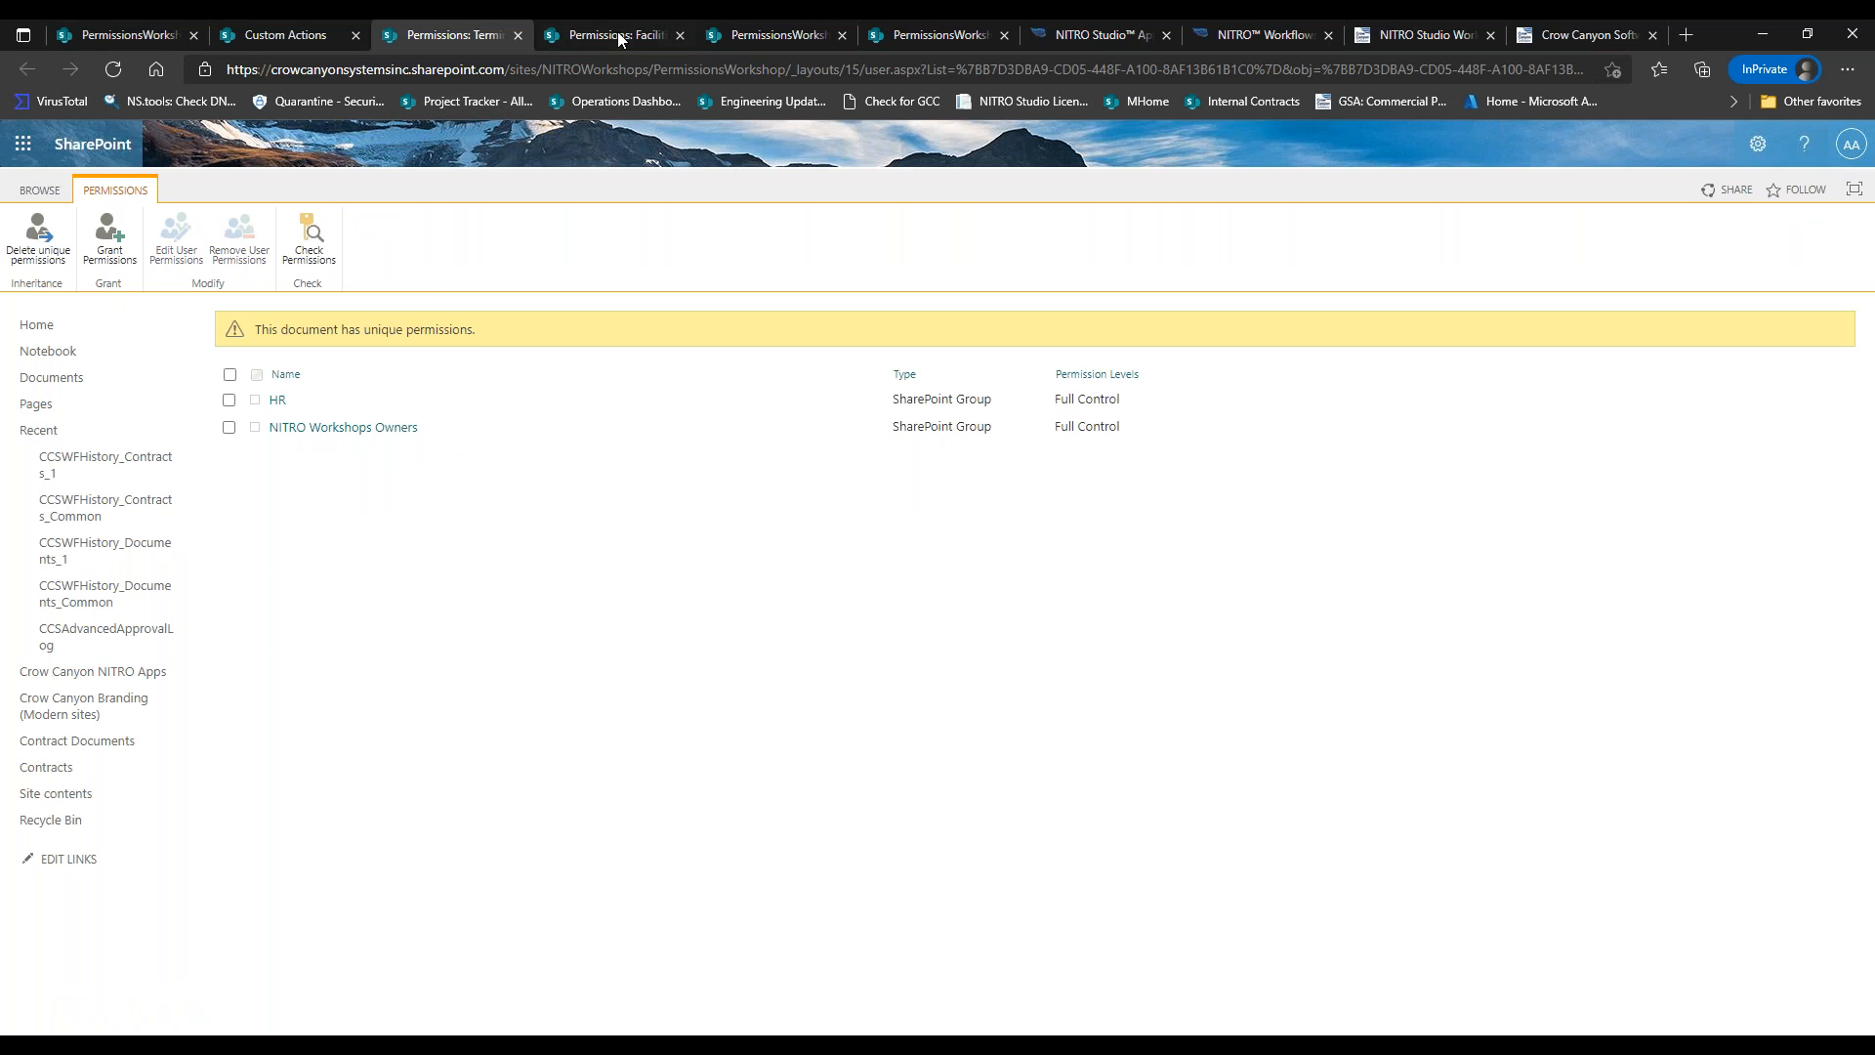
click(678, 35)
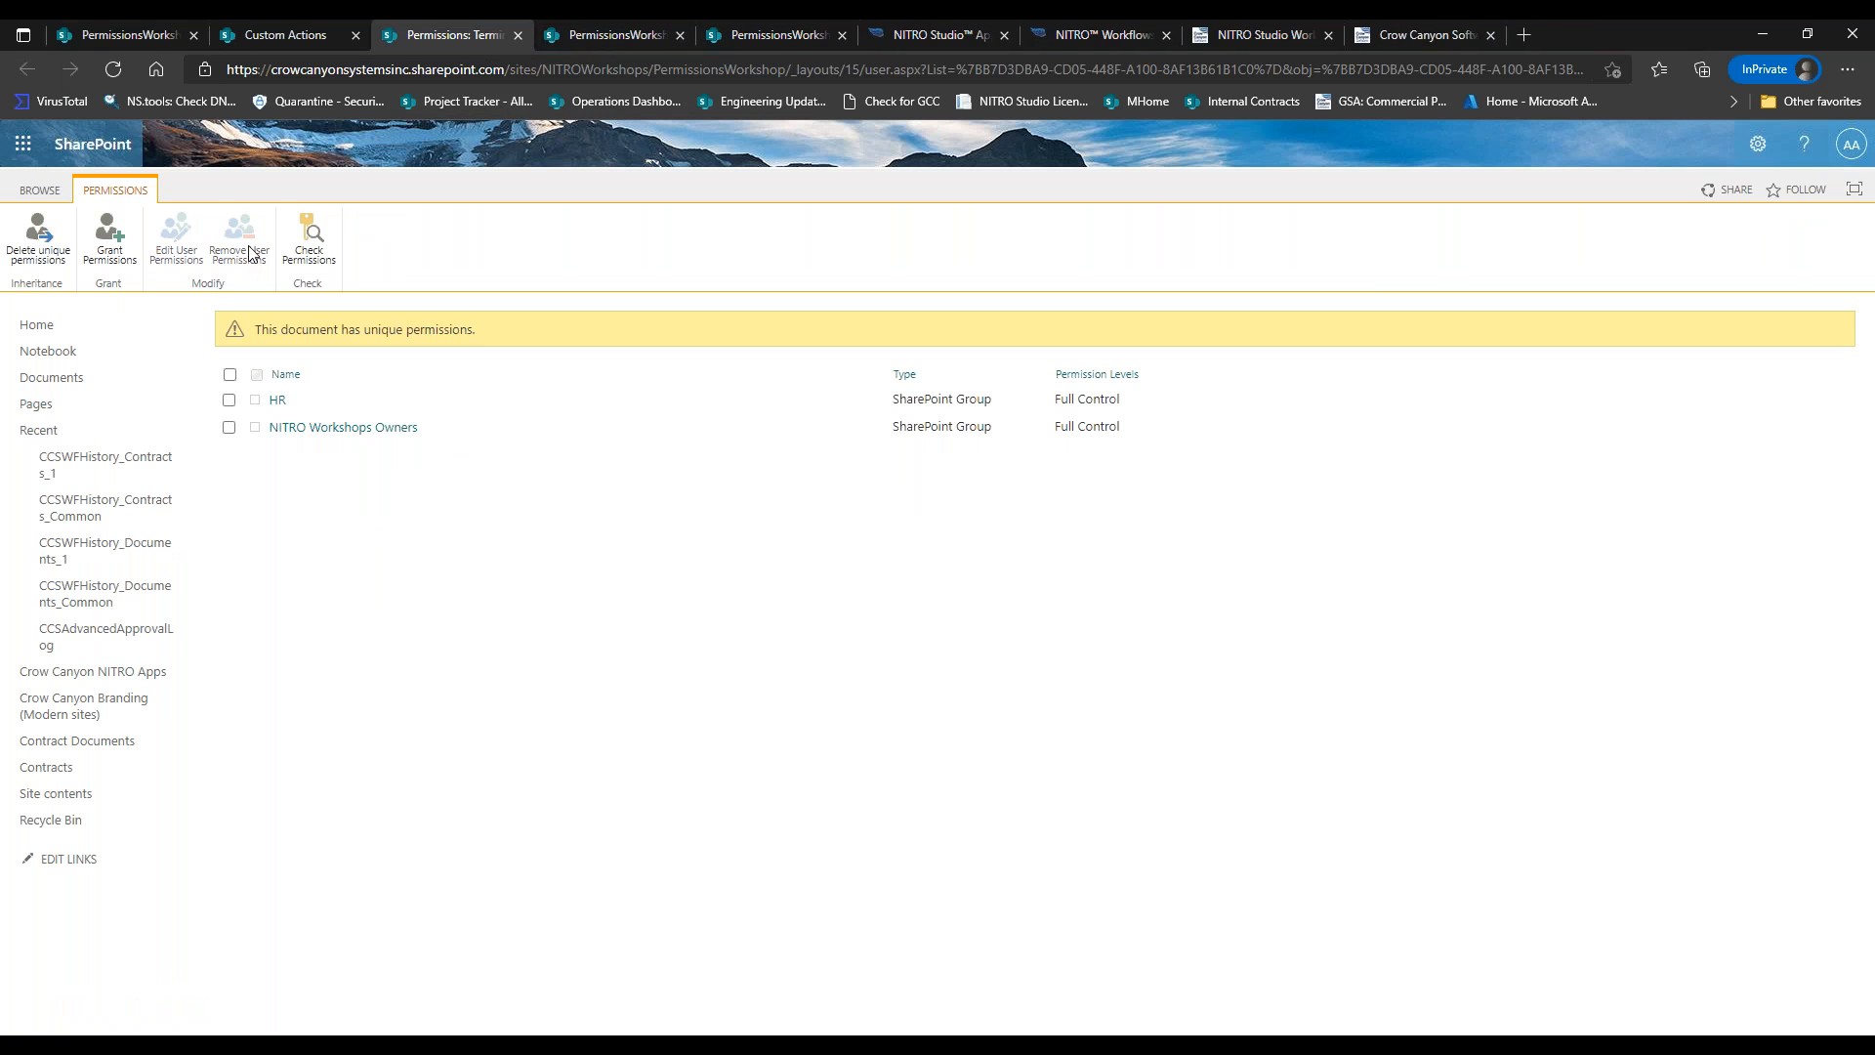
Reload Termination Policy.doc's permissions, still only HR and NITRO Workshops Owners.
click(114, 67)
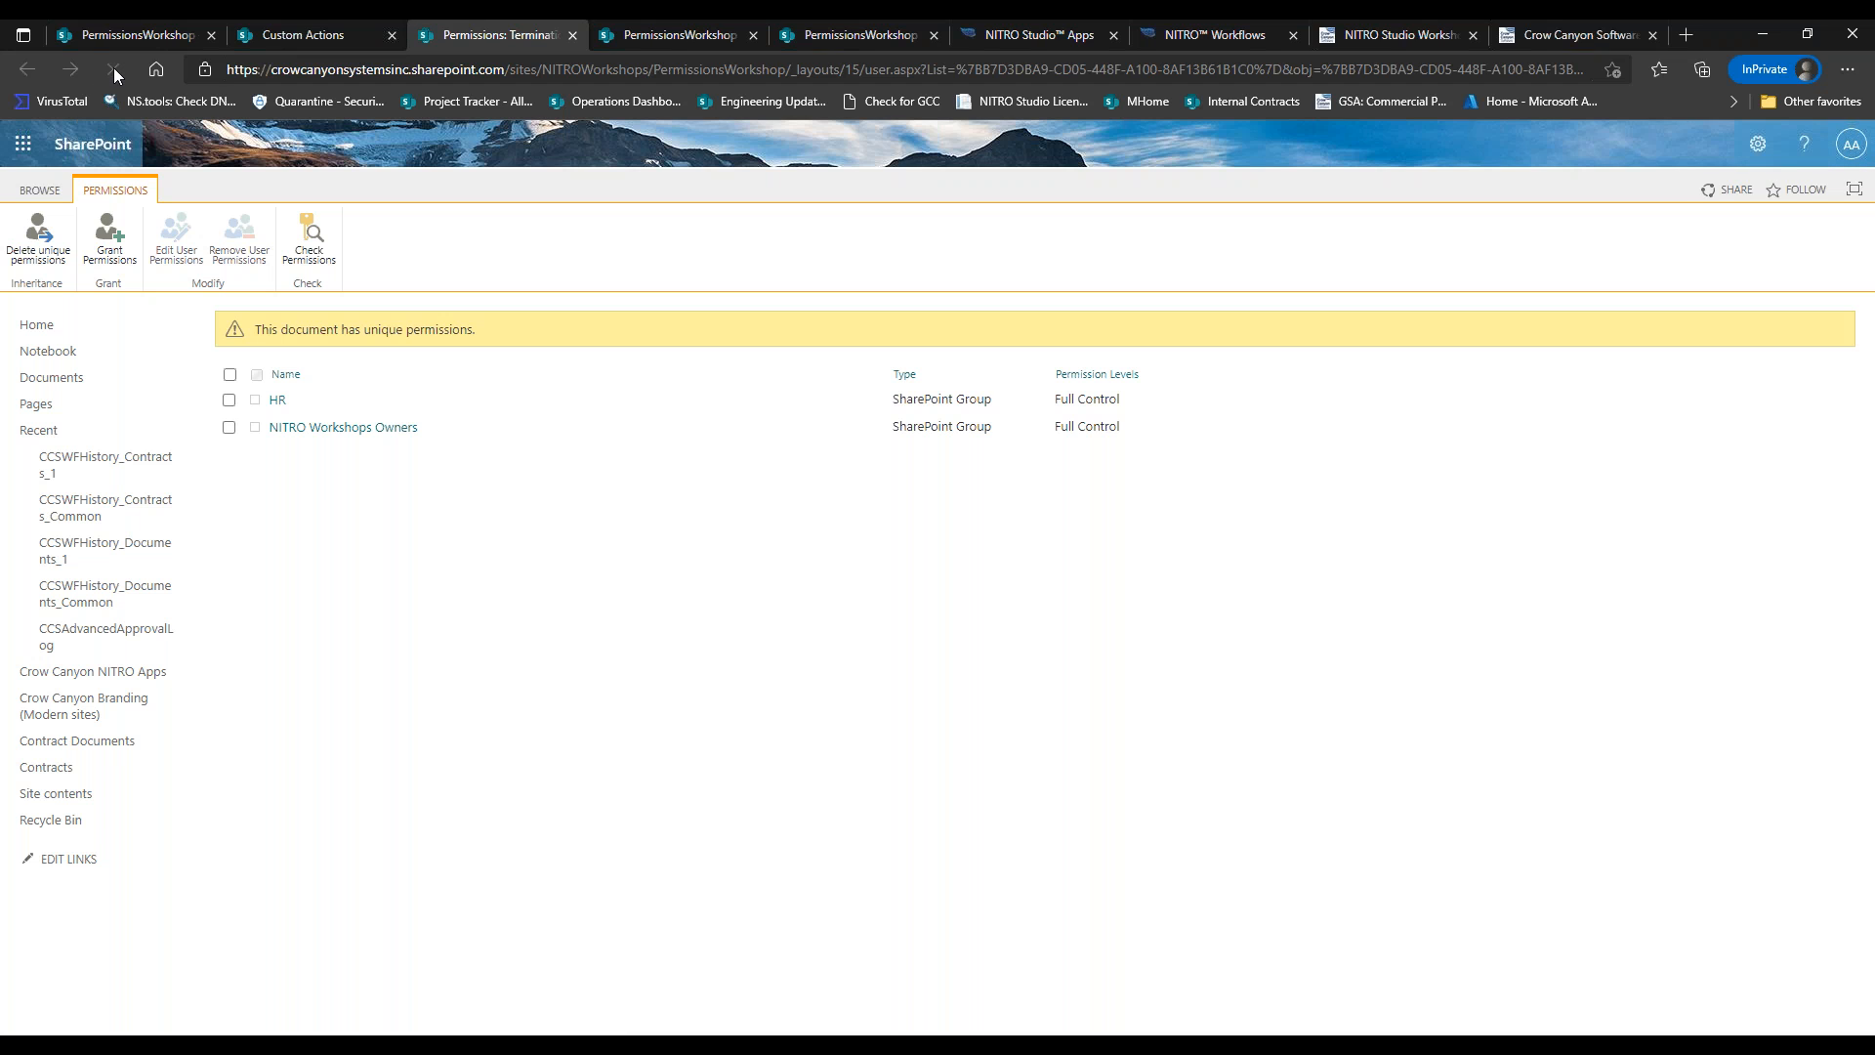
click(113, 67)
click(114, 67)
click(114, 70)
click(114, 71)
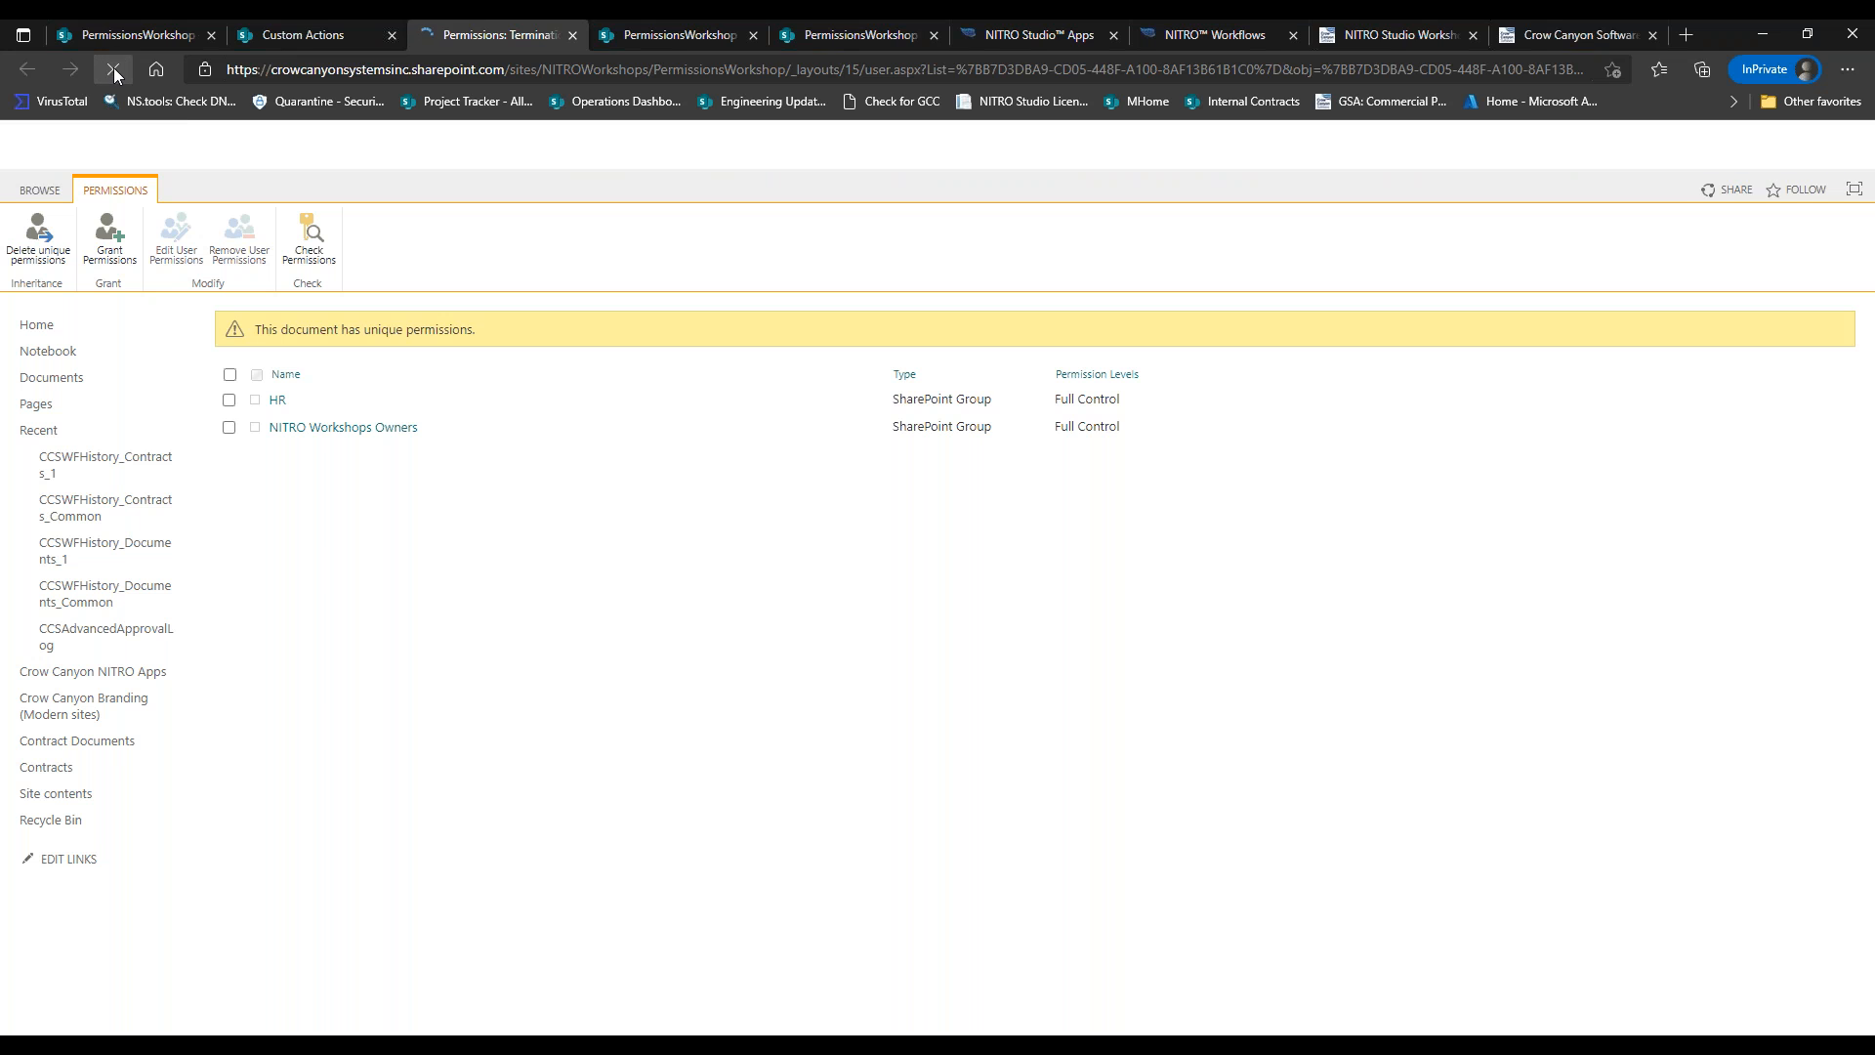
click(114, 70)
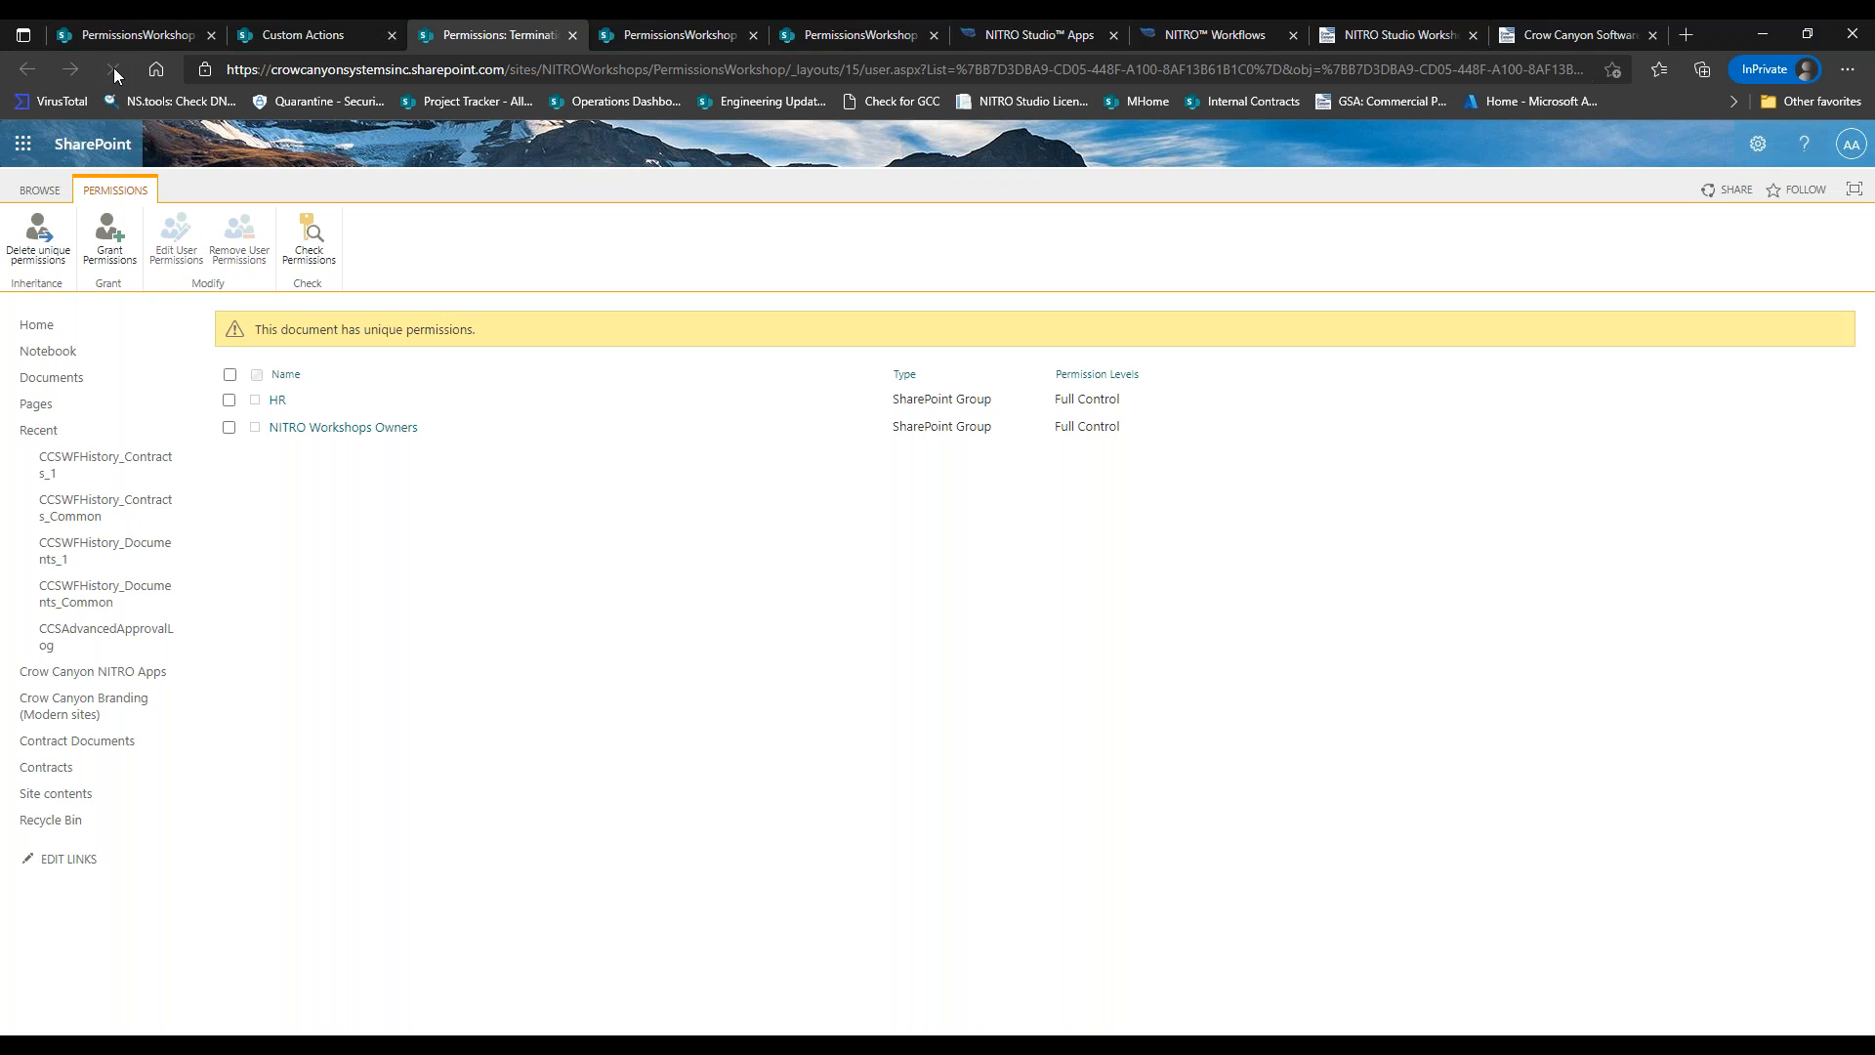
click(114, 71)
click(1216, 34)
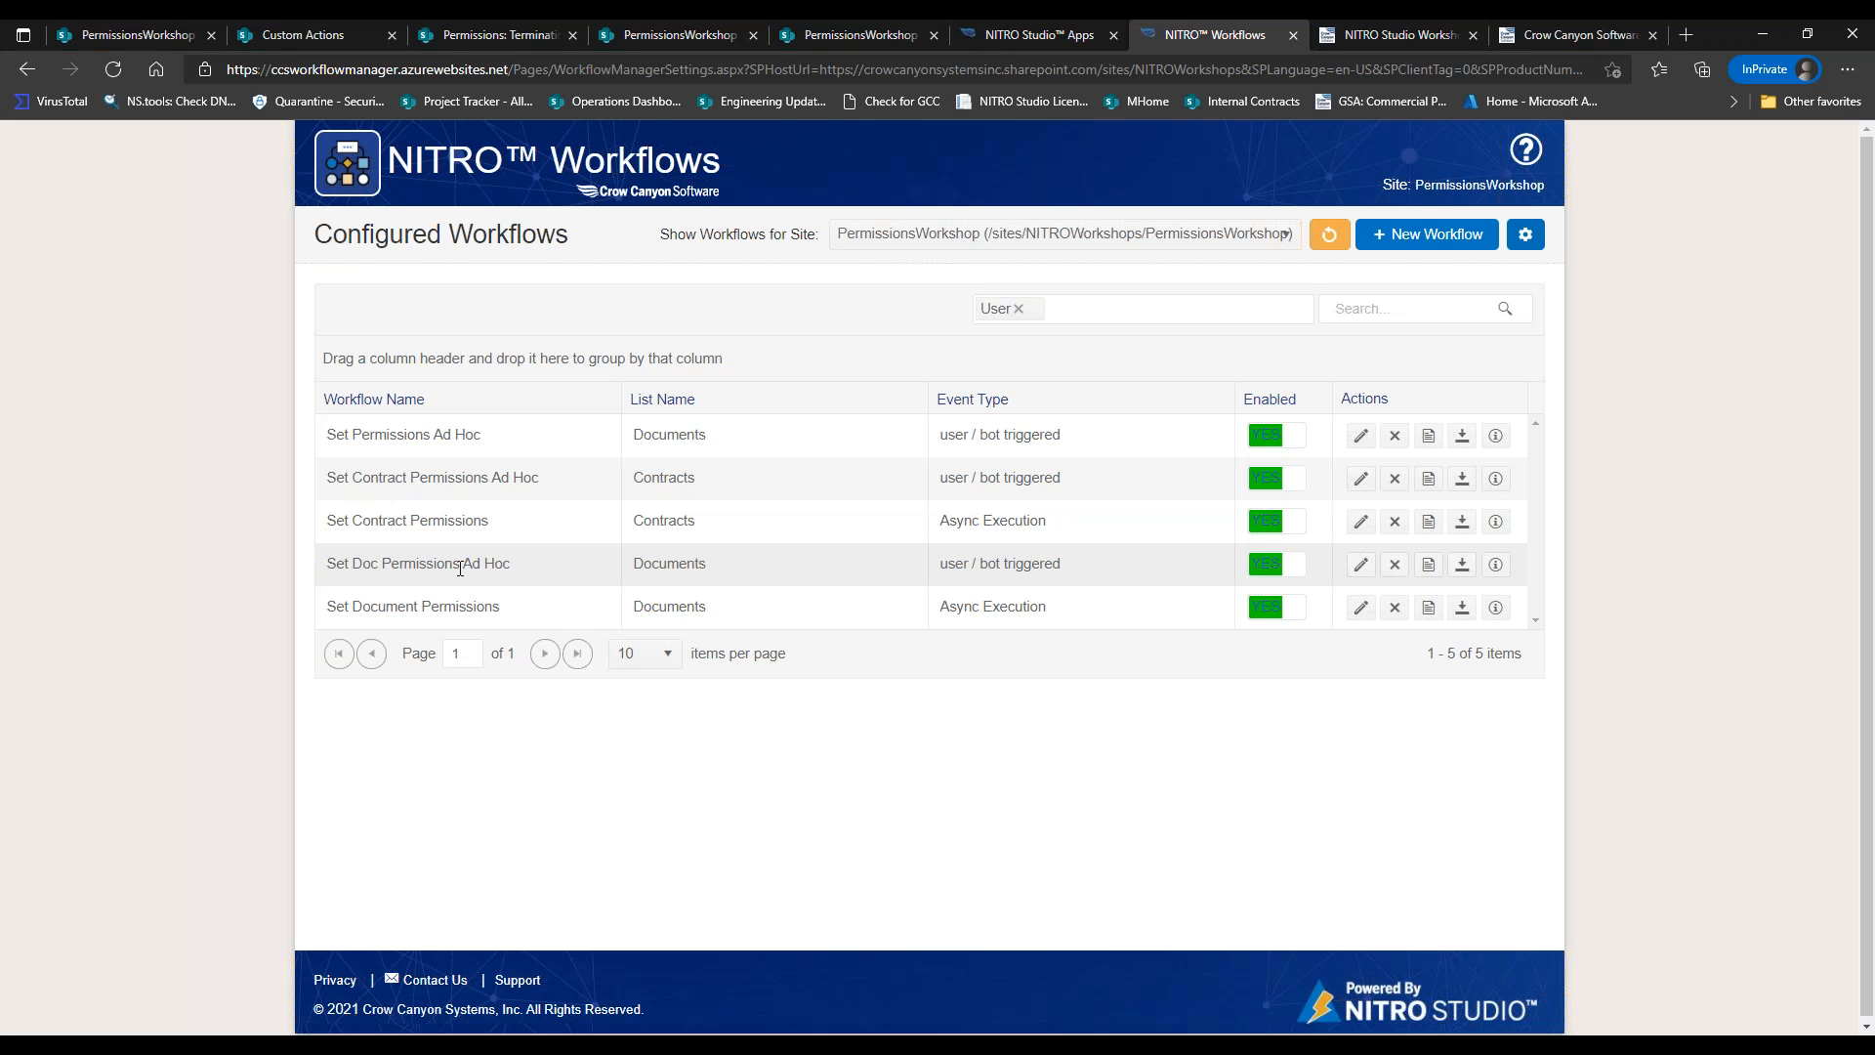
Check the document's SharePoint permissions page, reloading it several times.
click(444, 37)
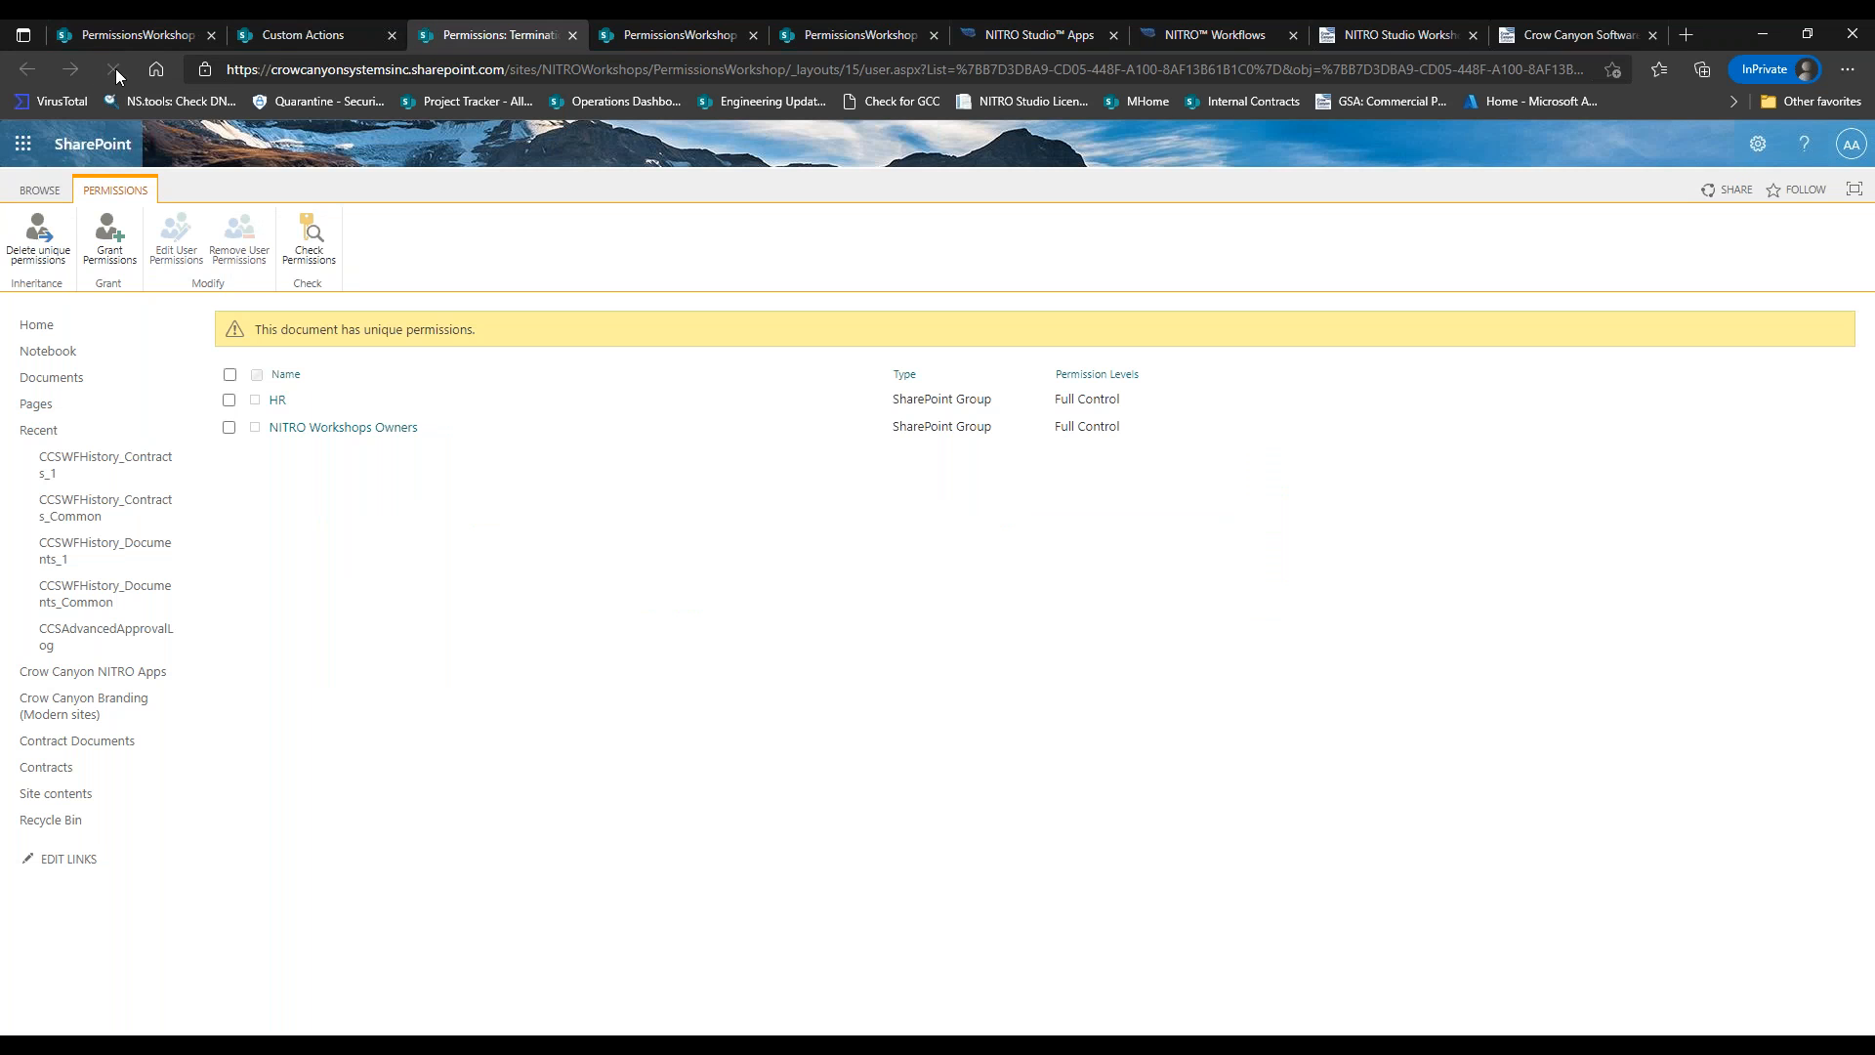
click(115, 68)
click(114, 69)
click(114, 68)
Back in the workflows list, start editing Set Document Permissions.
click(1235, 43)
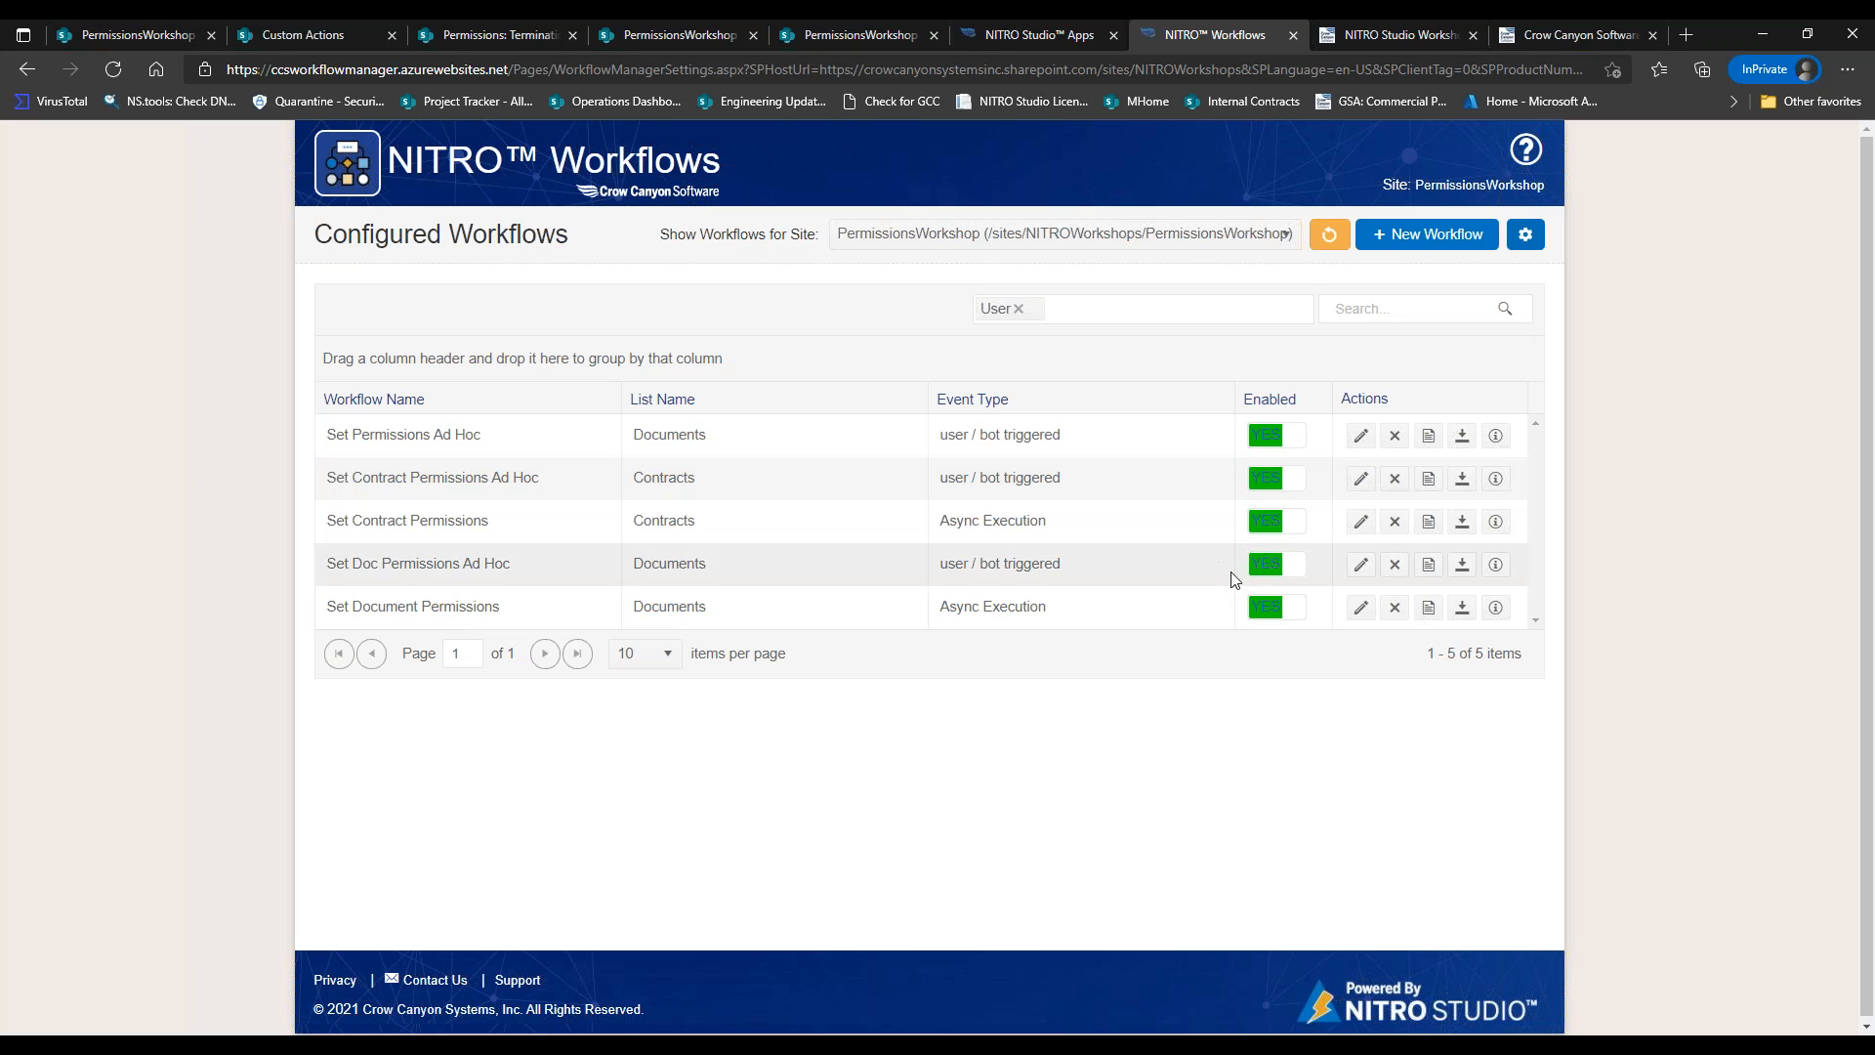
click(1362, 611)
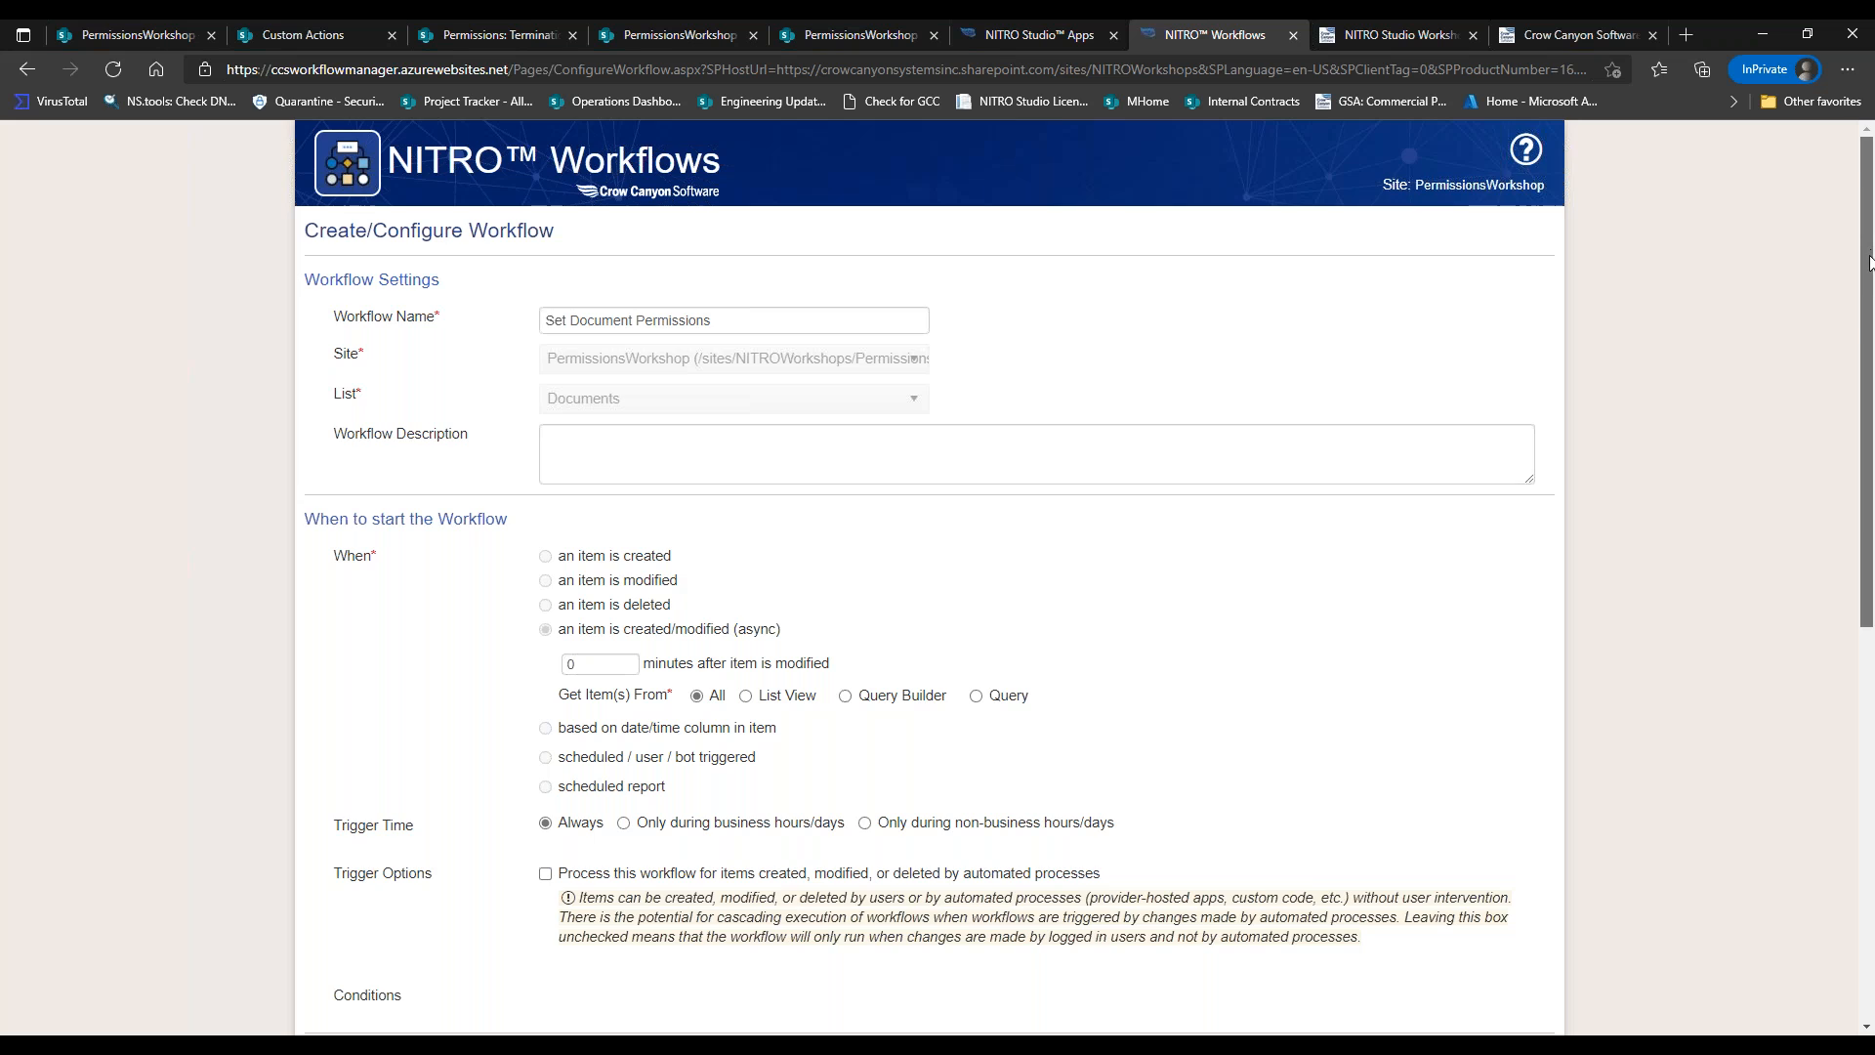
scroll(909, 576, down, 7)
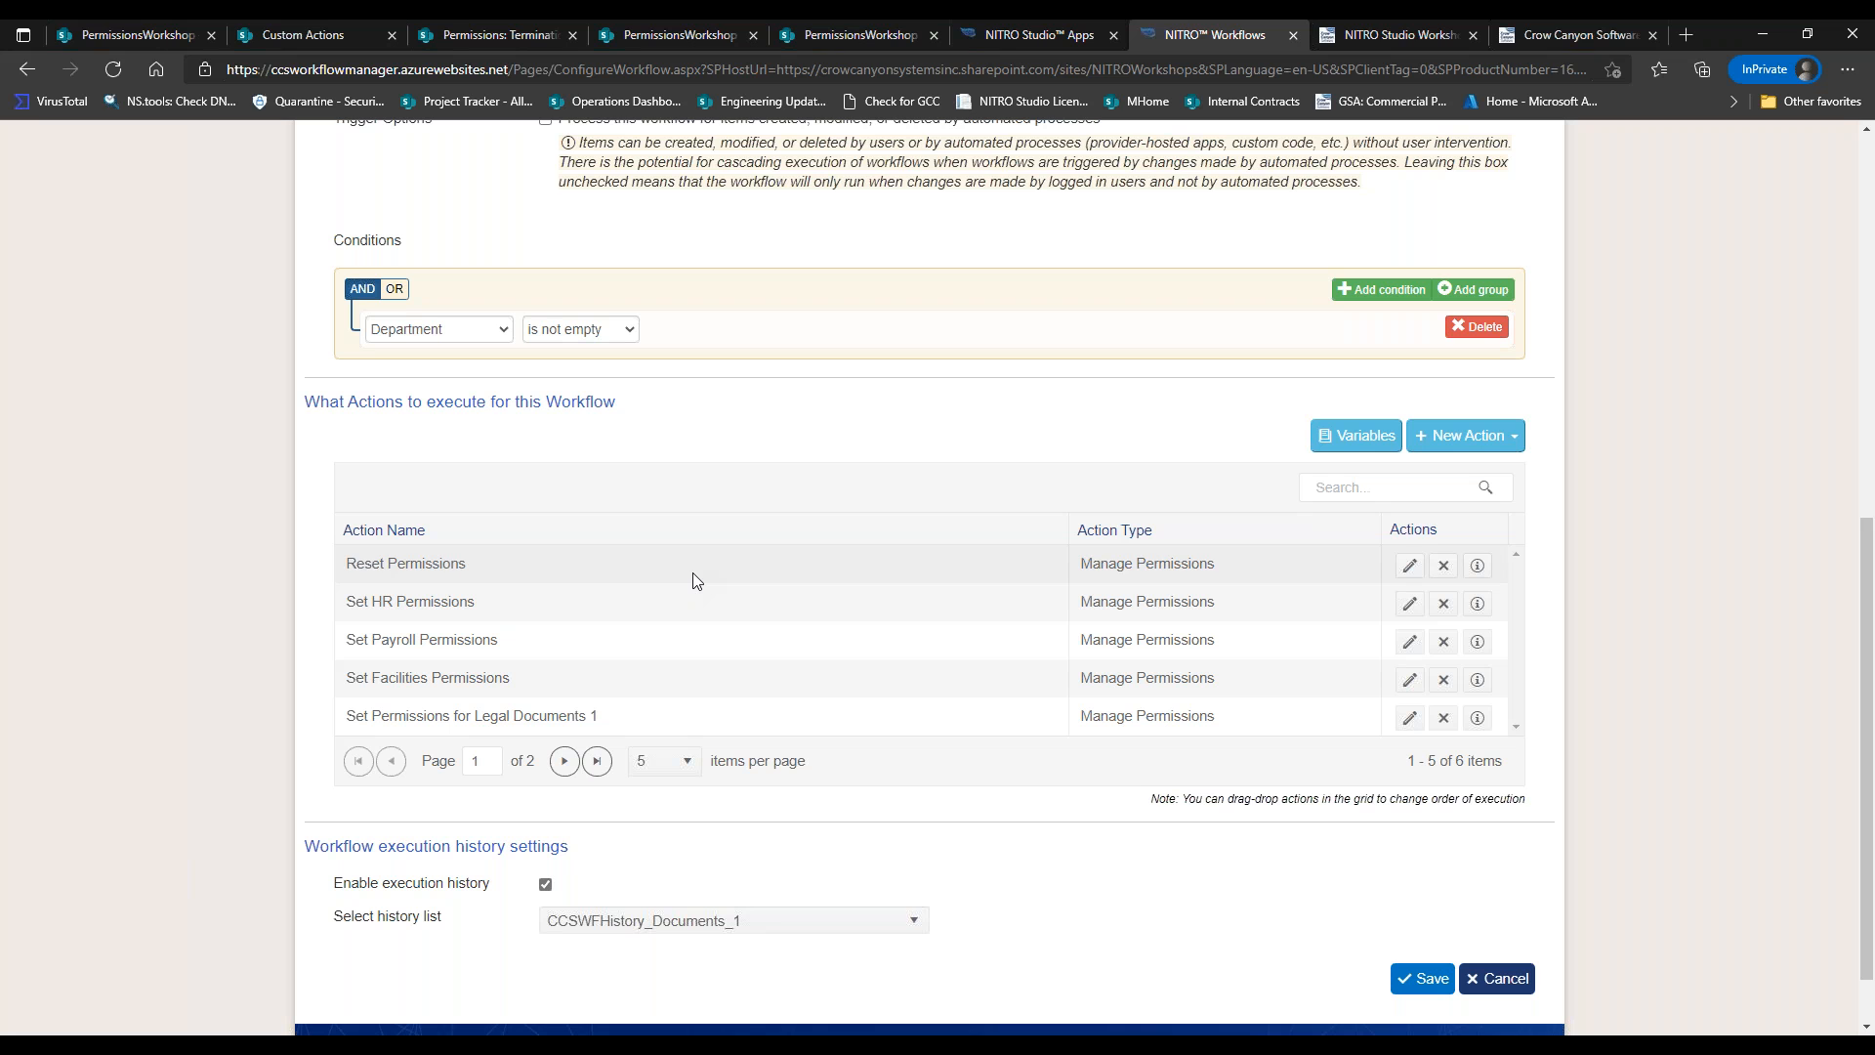
Edit the Reset Permissions row in the actions grid.
click(1409, 567)
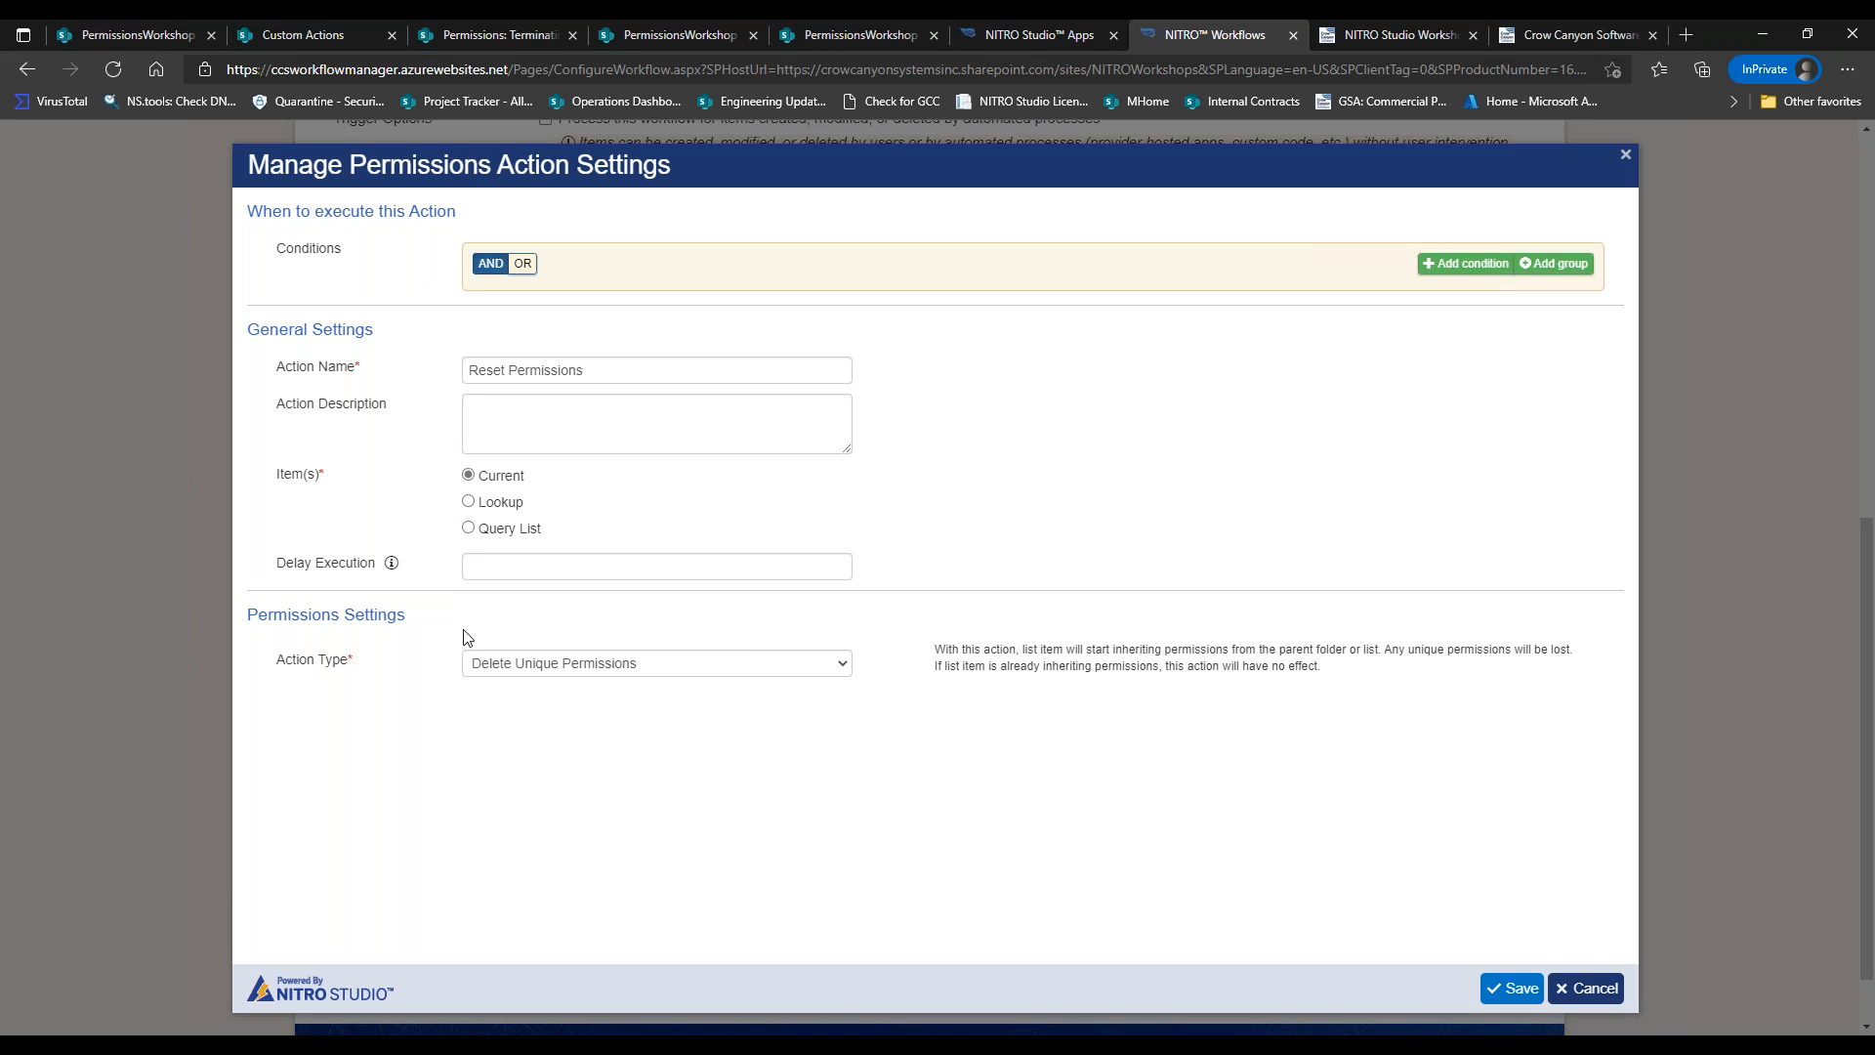
Check that the action type stays Delete Unique Permissions, read its inheritance note, and cancel.
drag(294, 656, 449, 675)
click(534, 674)
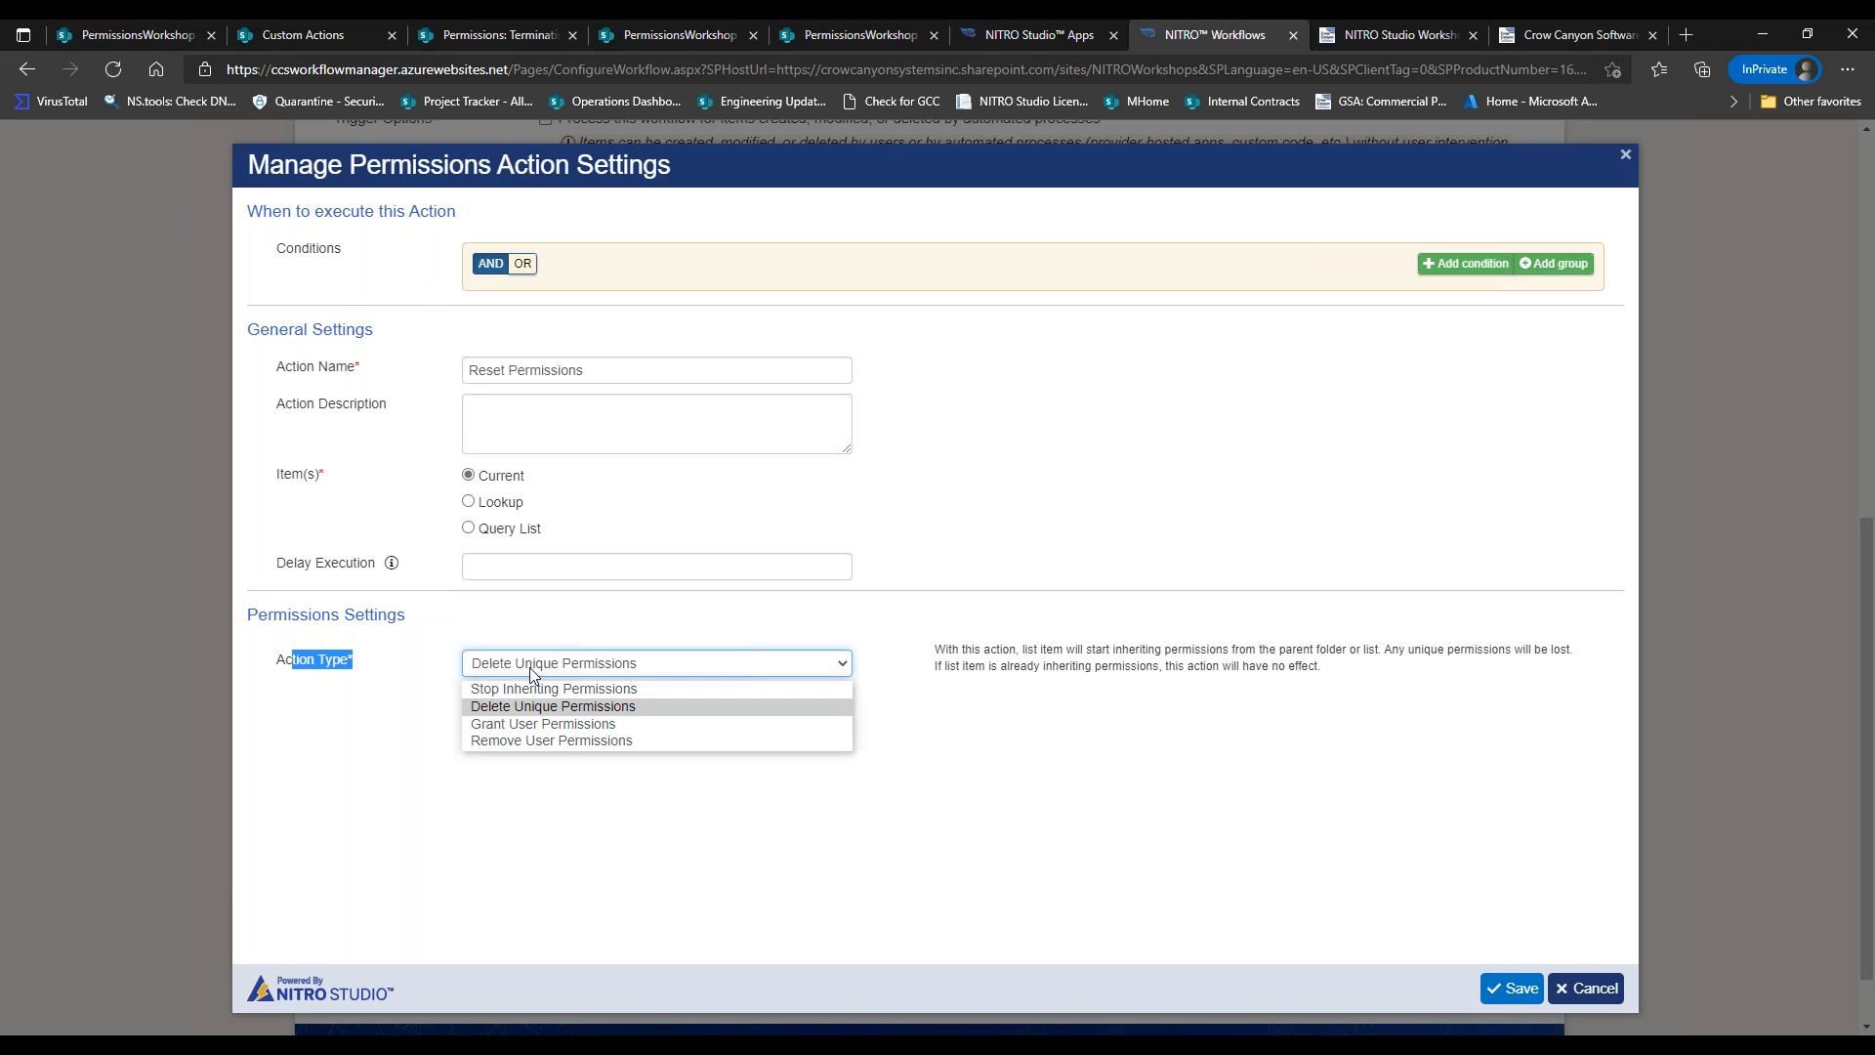
click(561, 712)
click(642, 764)
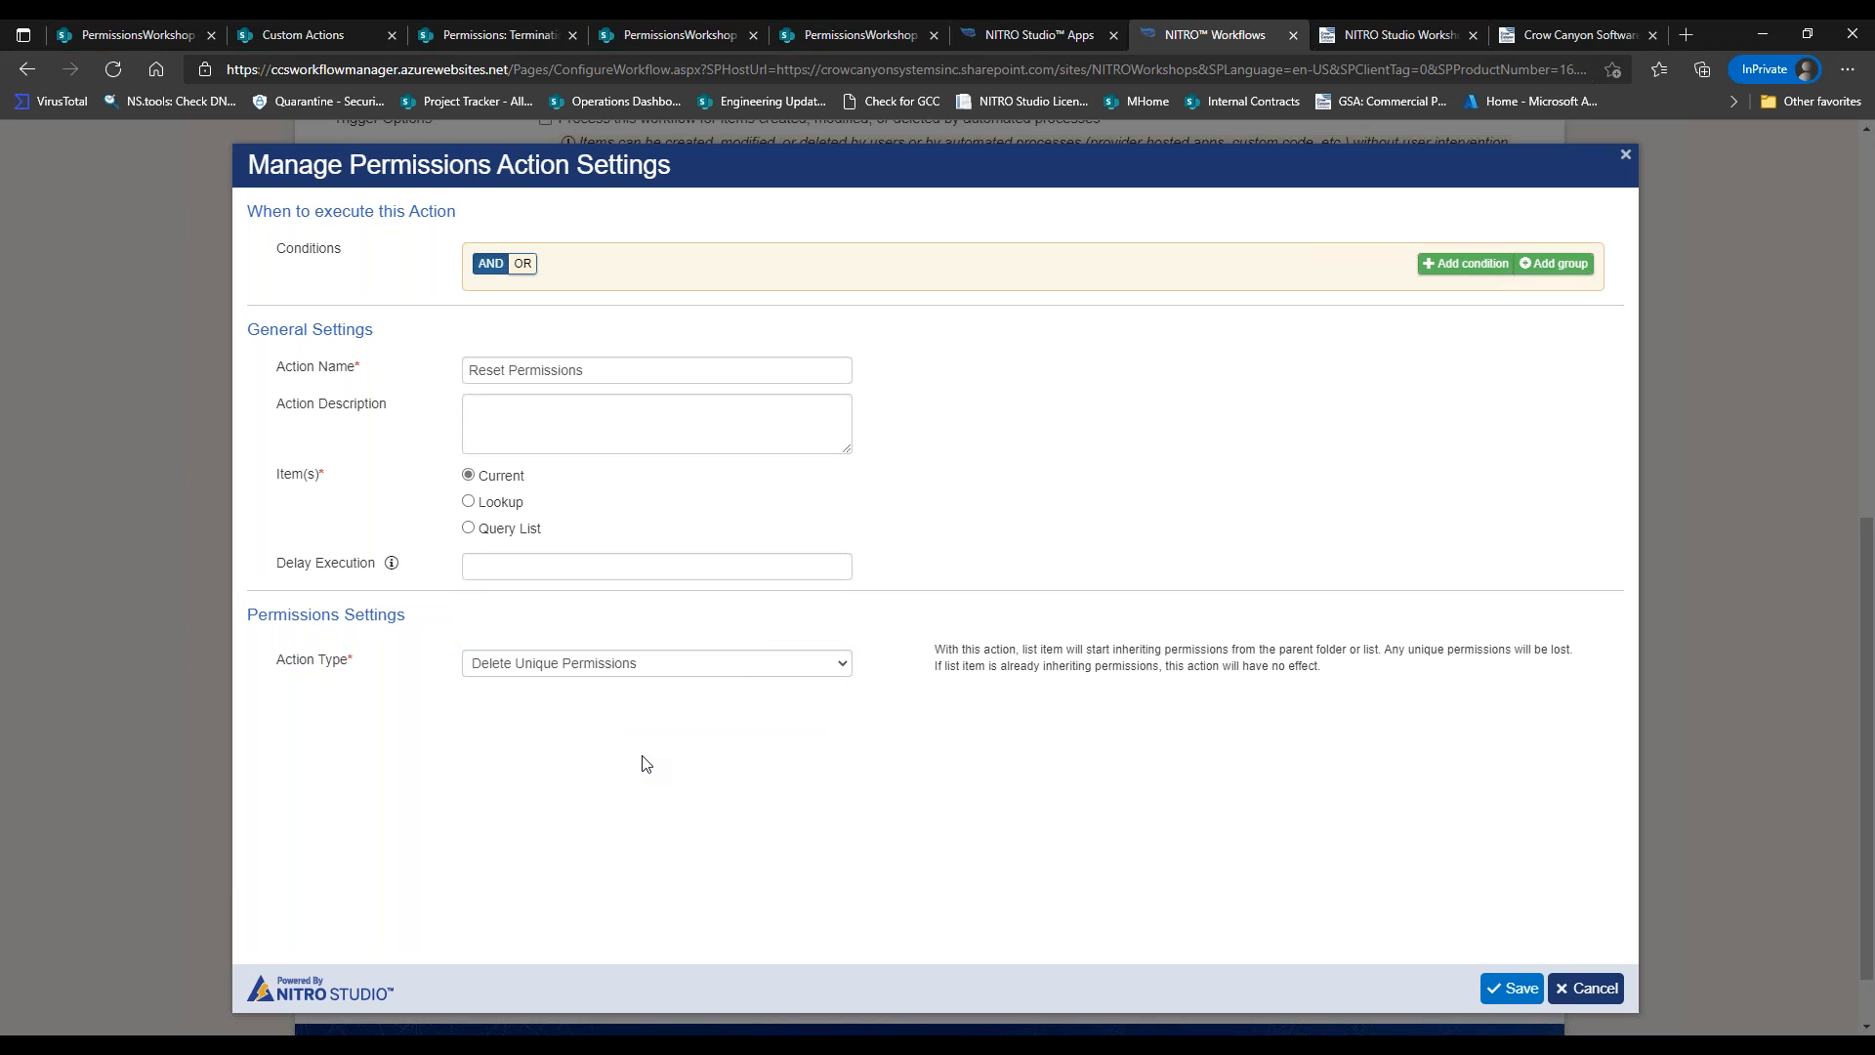
drag(951, 654, 1263, 652)
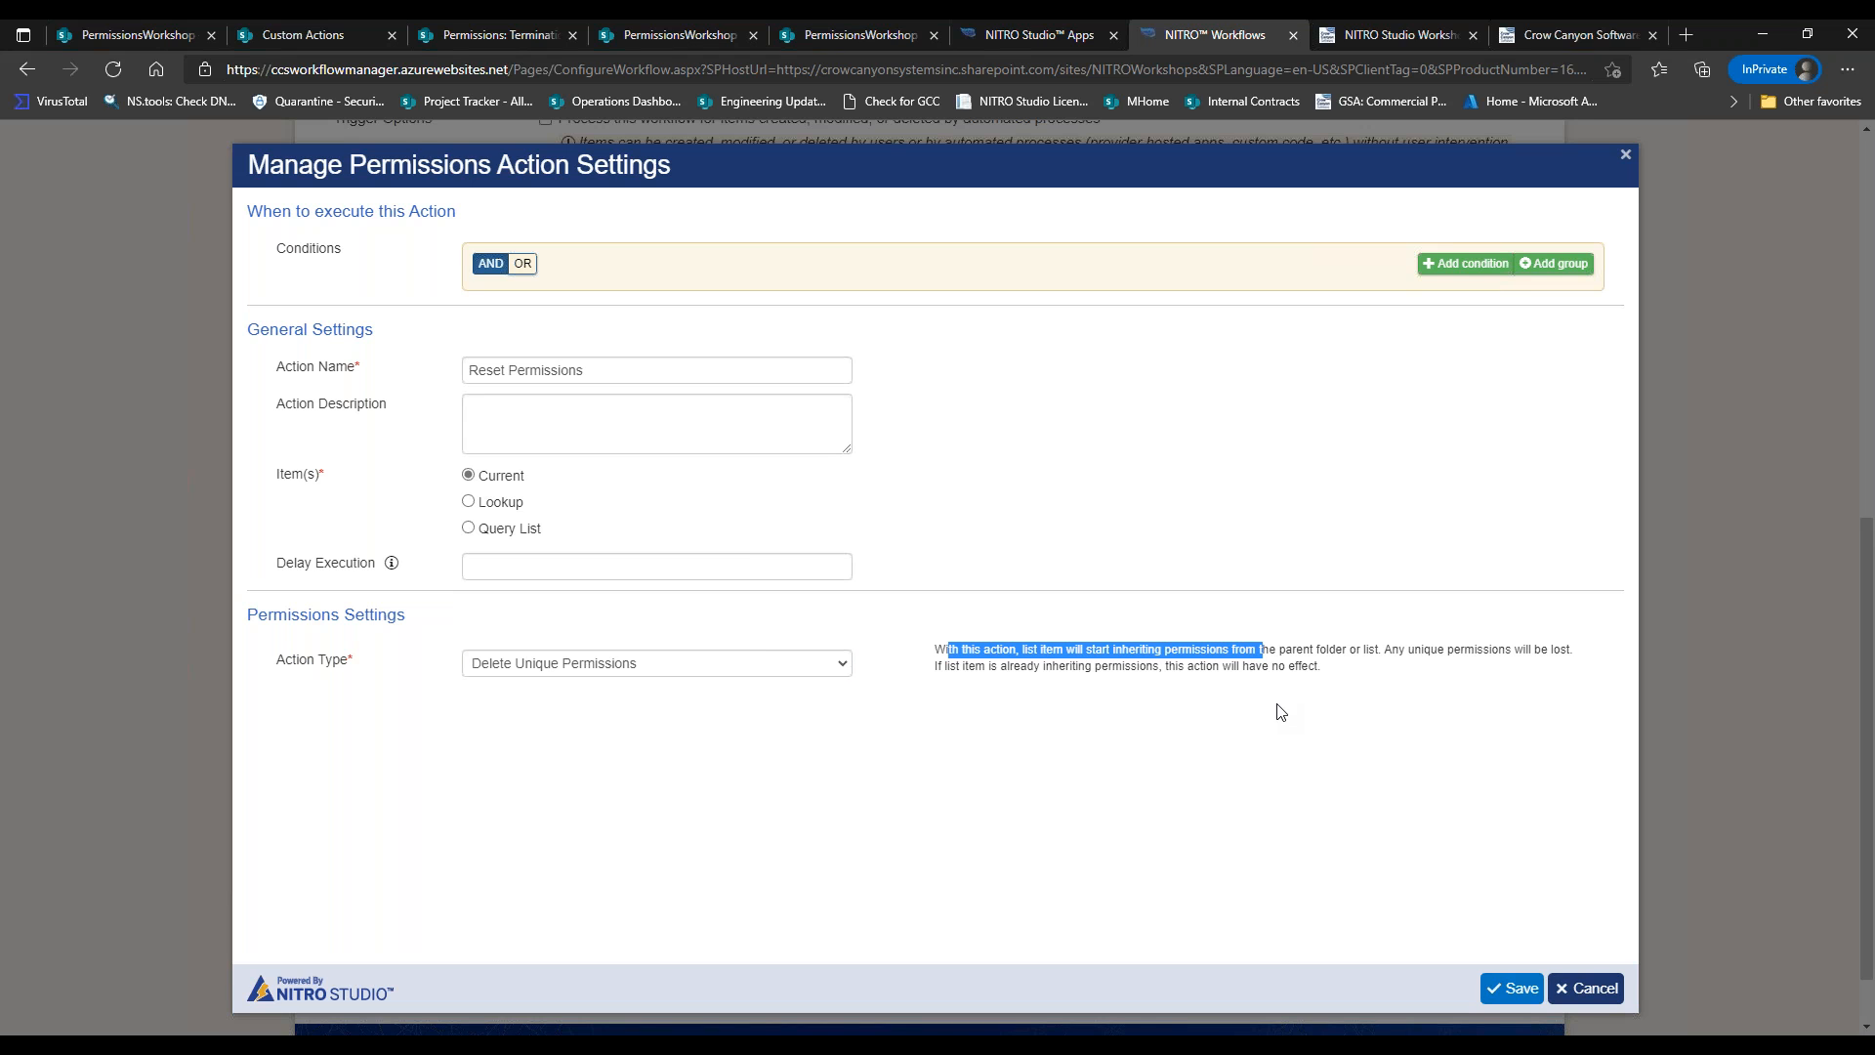
click(1609, 989)
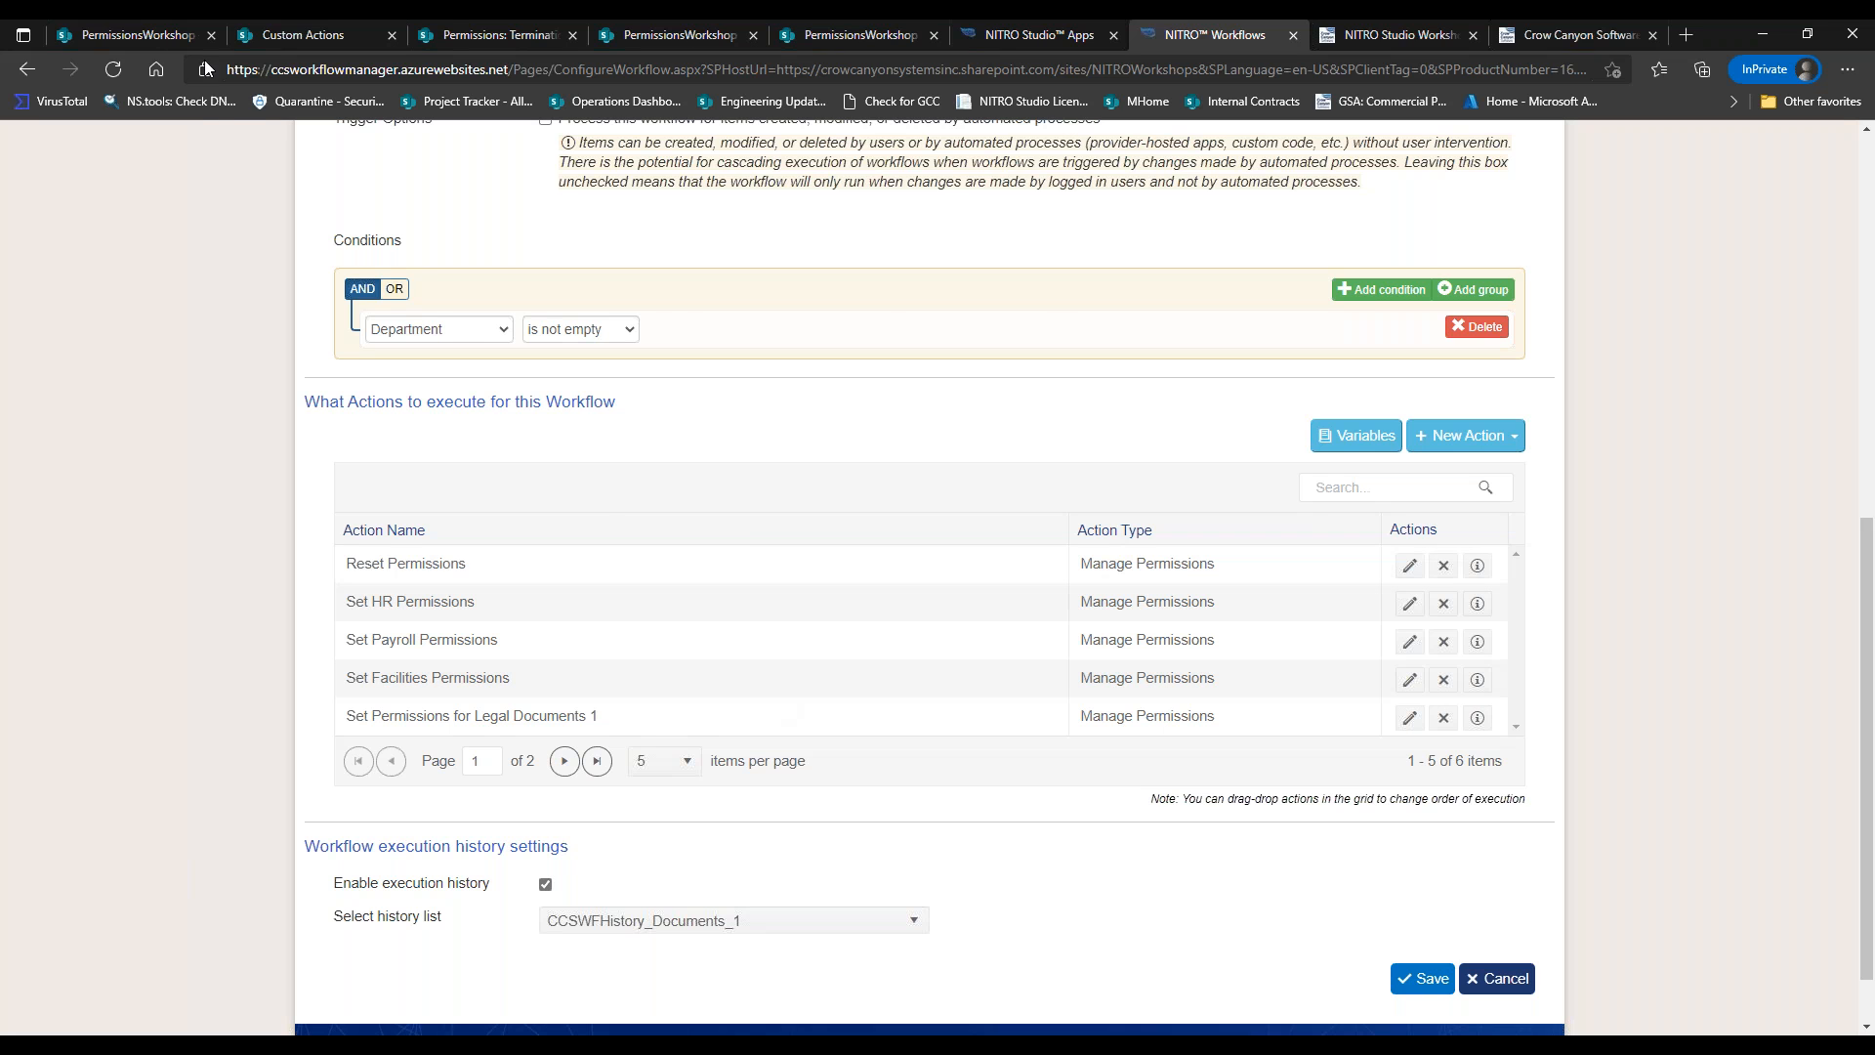
On the PermissionsWorkshop site, switch between Contracts and Contract Documents, ending on Contracts.
click(161, 39)
click(132, 596)
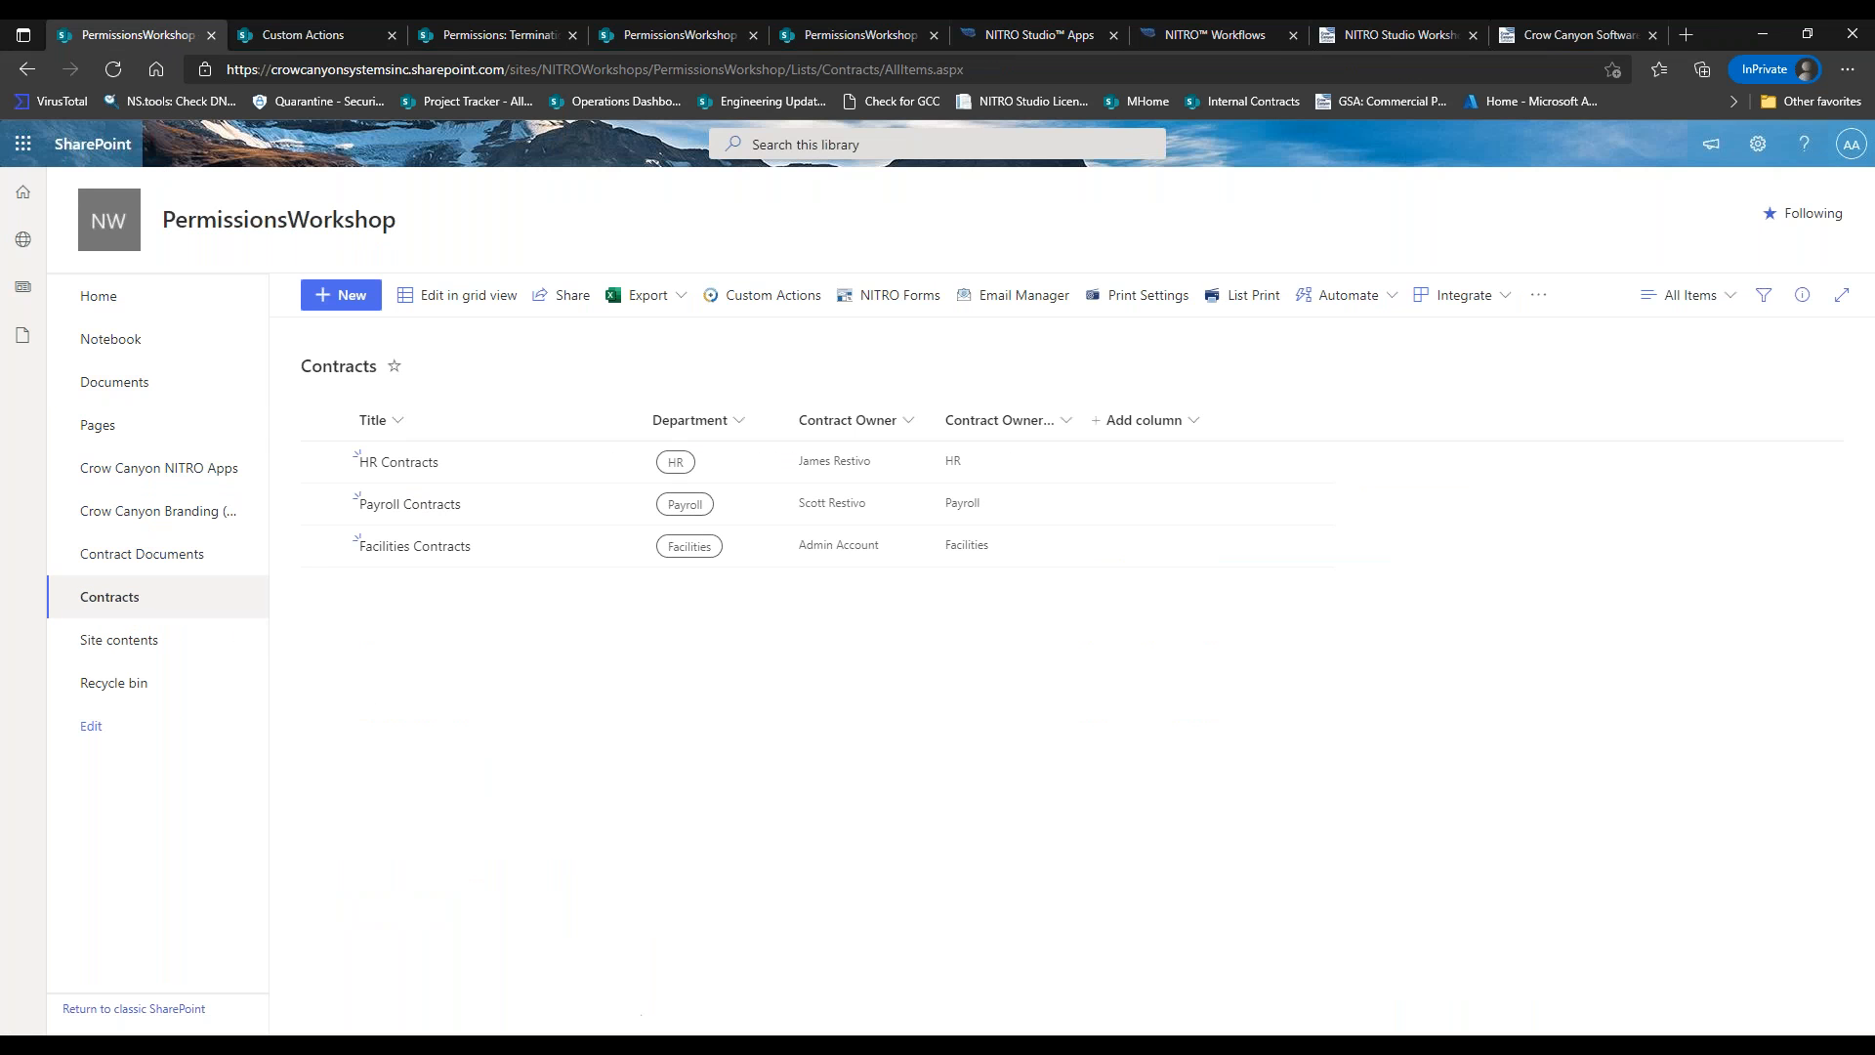
click(162, 557)
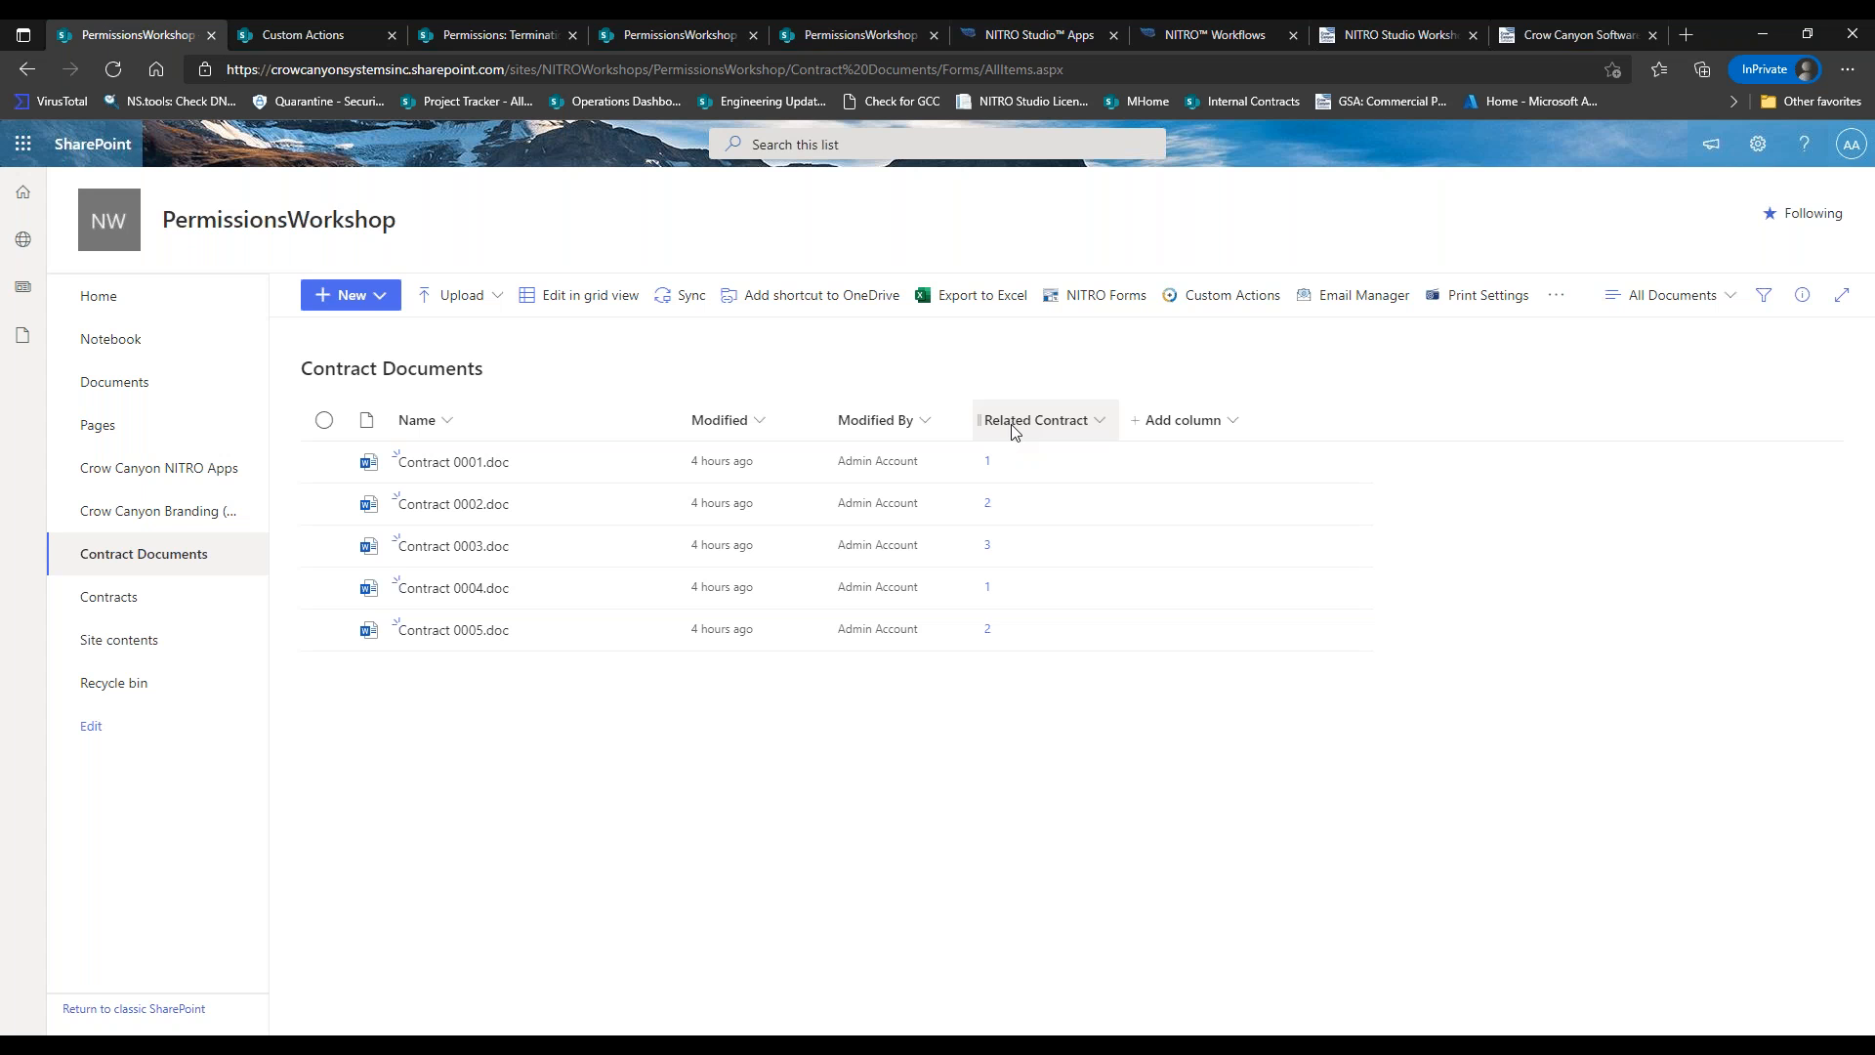
click(137, 600)
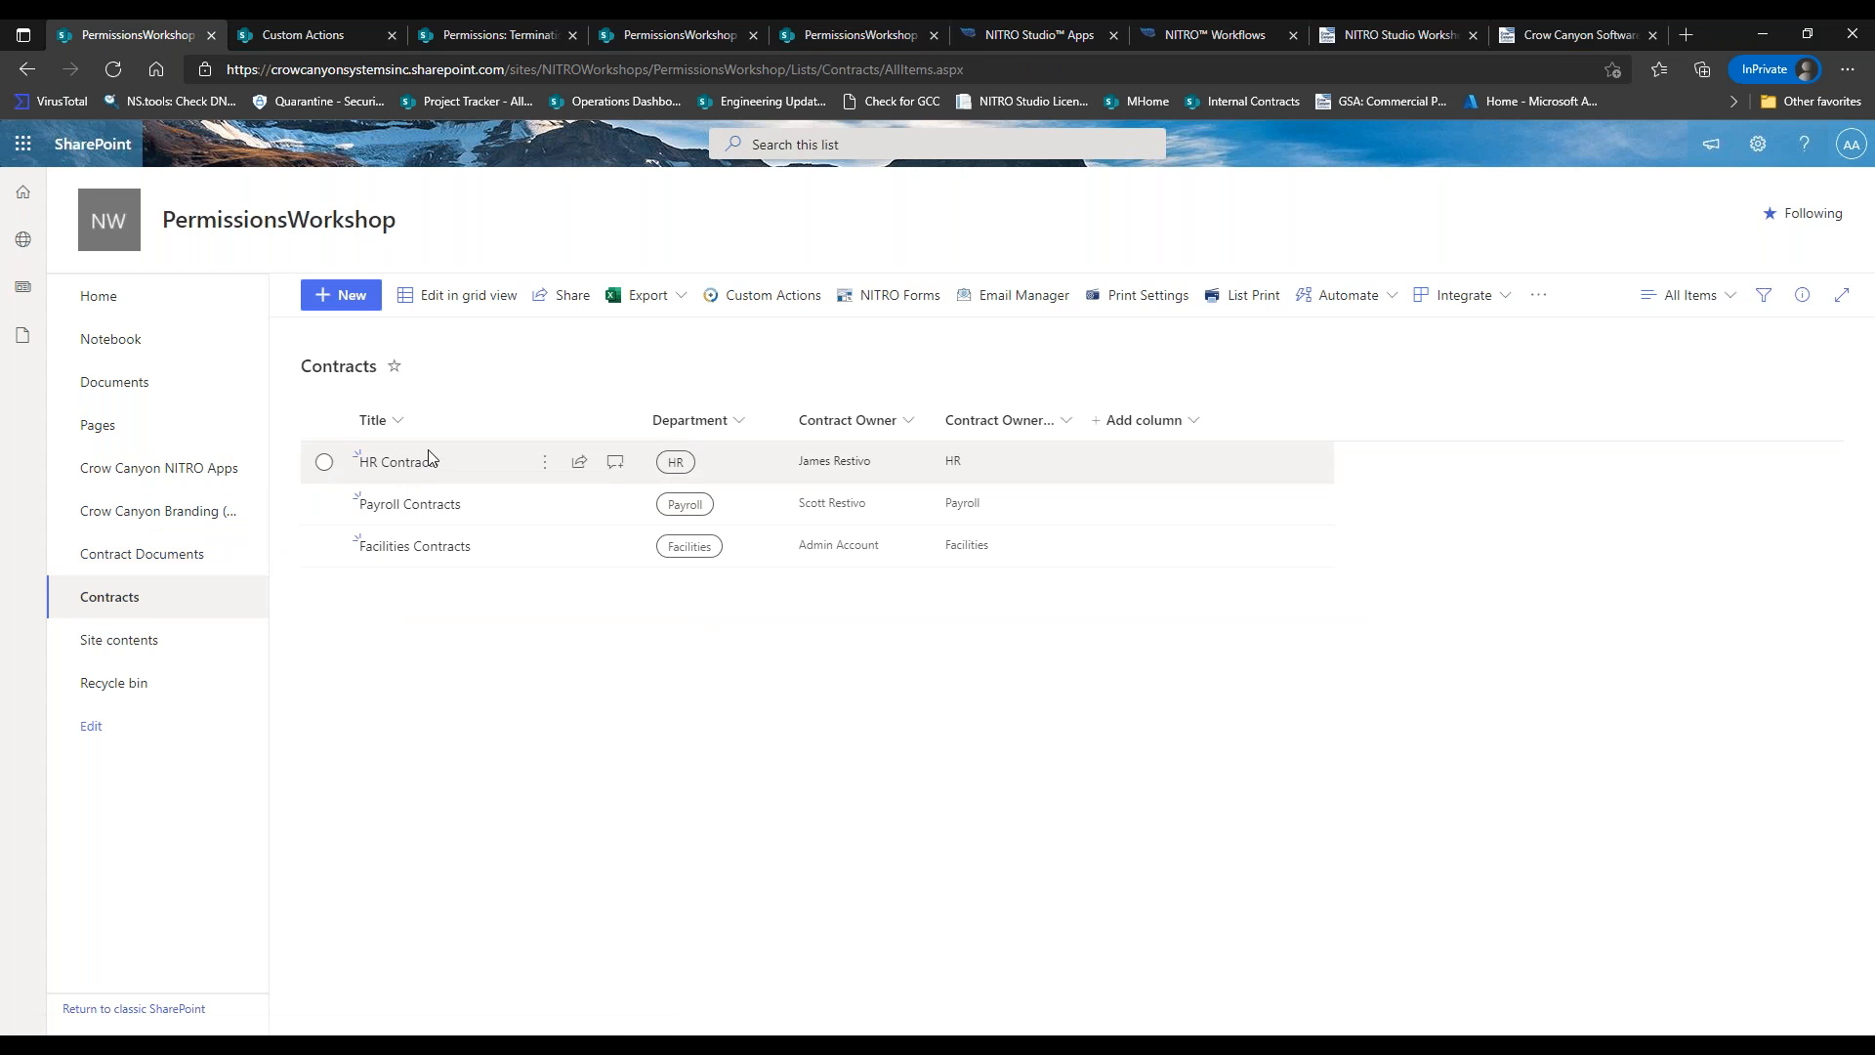
click(118, 557)
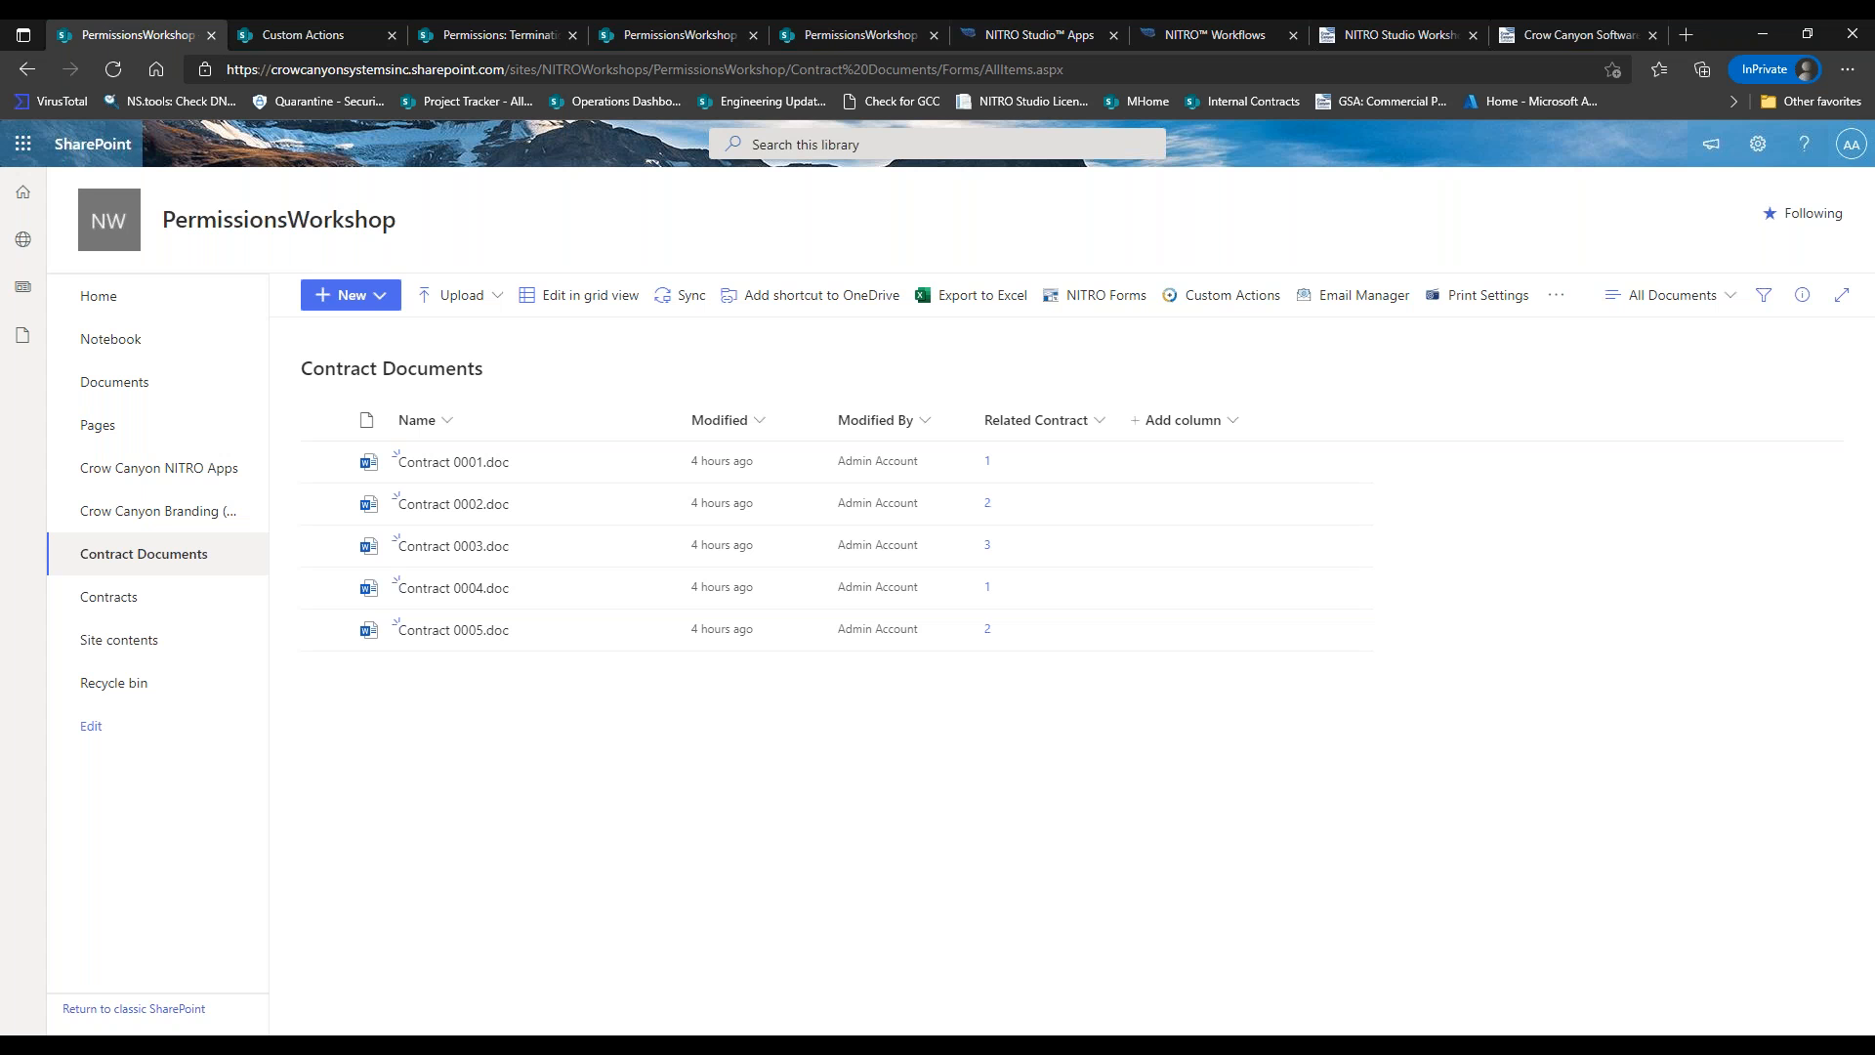
click(204, 598)
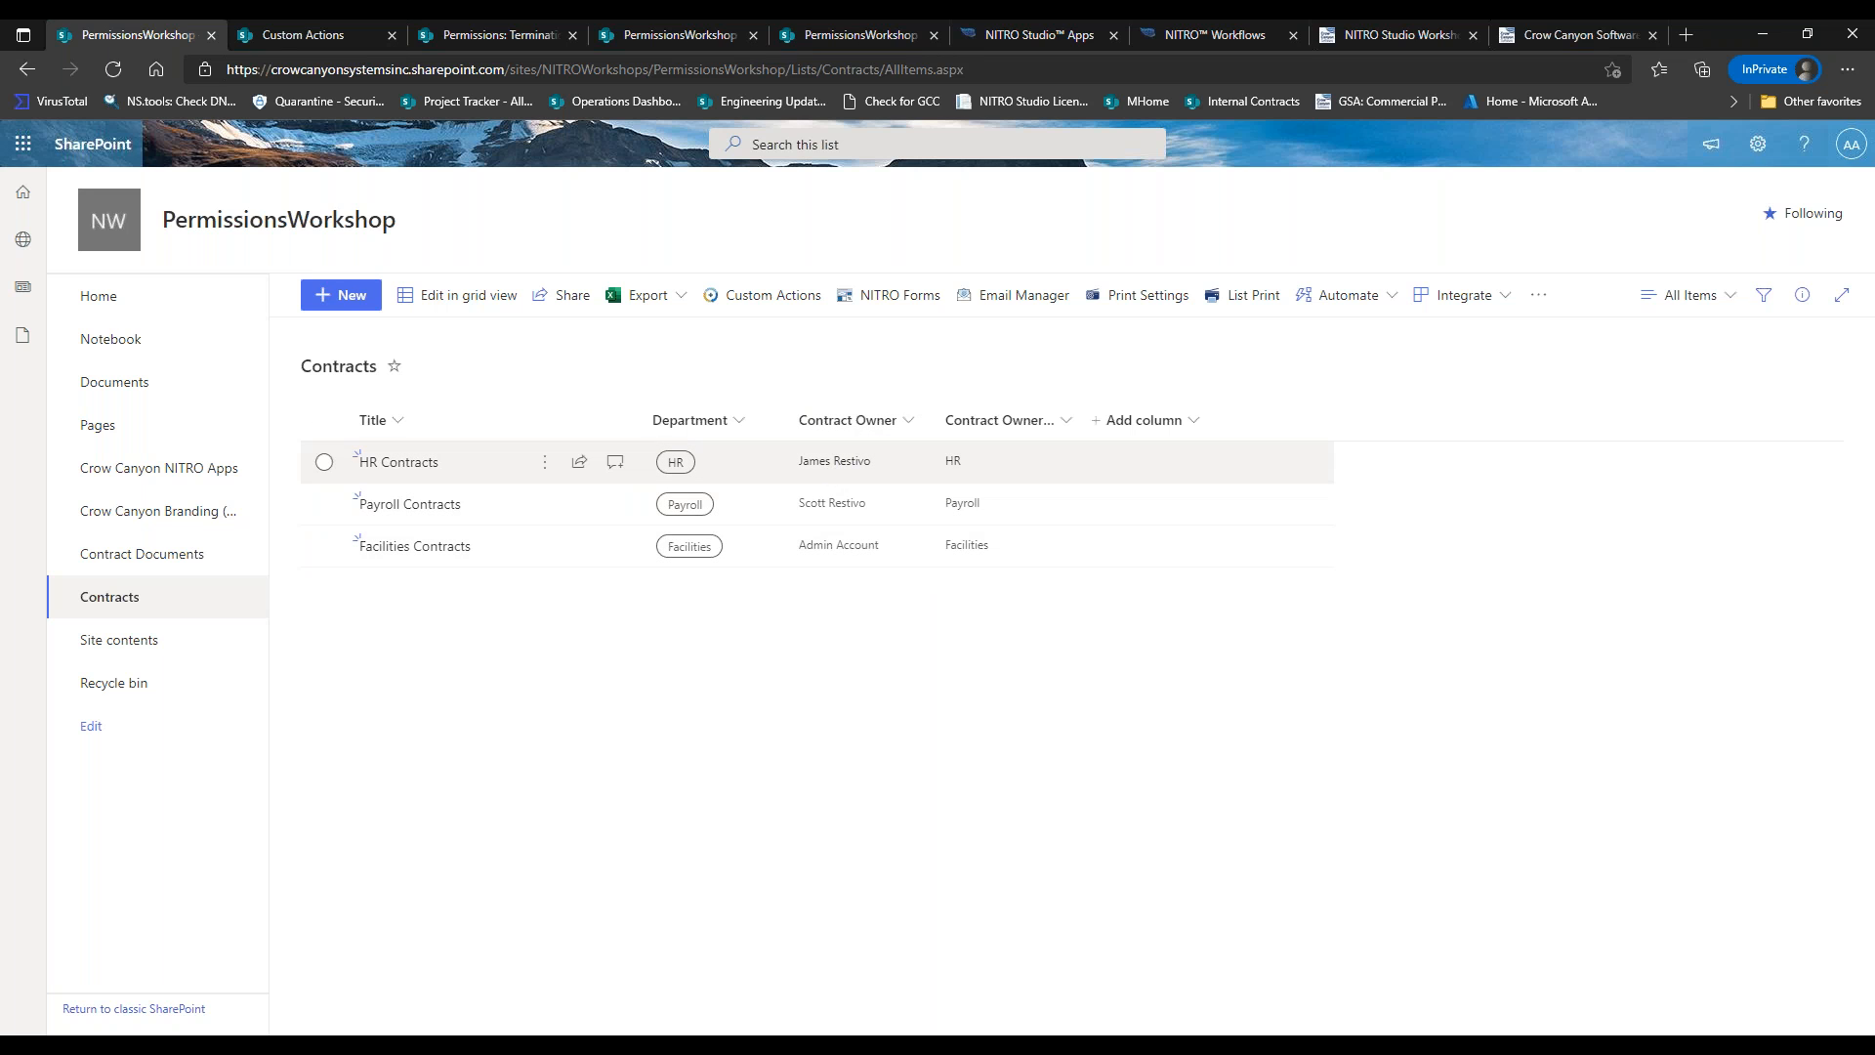
mouse_move(893, 470)
Open HR Contracts and highlight its Contract Owner and Contract Owners Group fields.
click(439, 463)
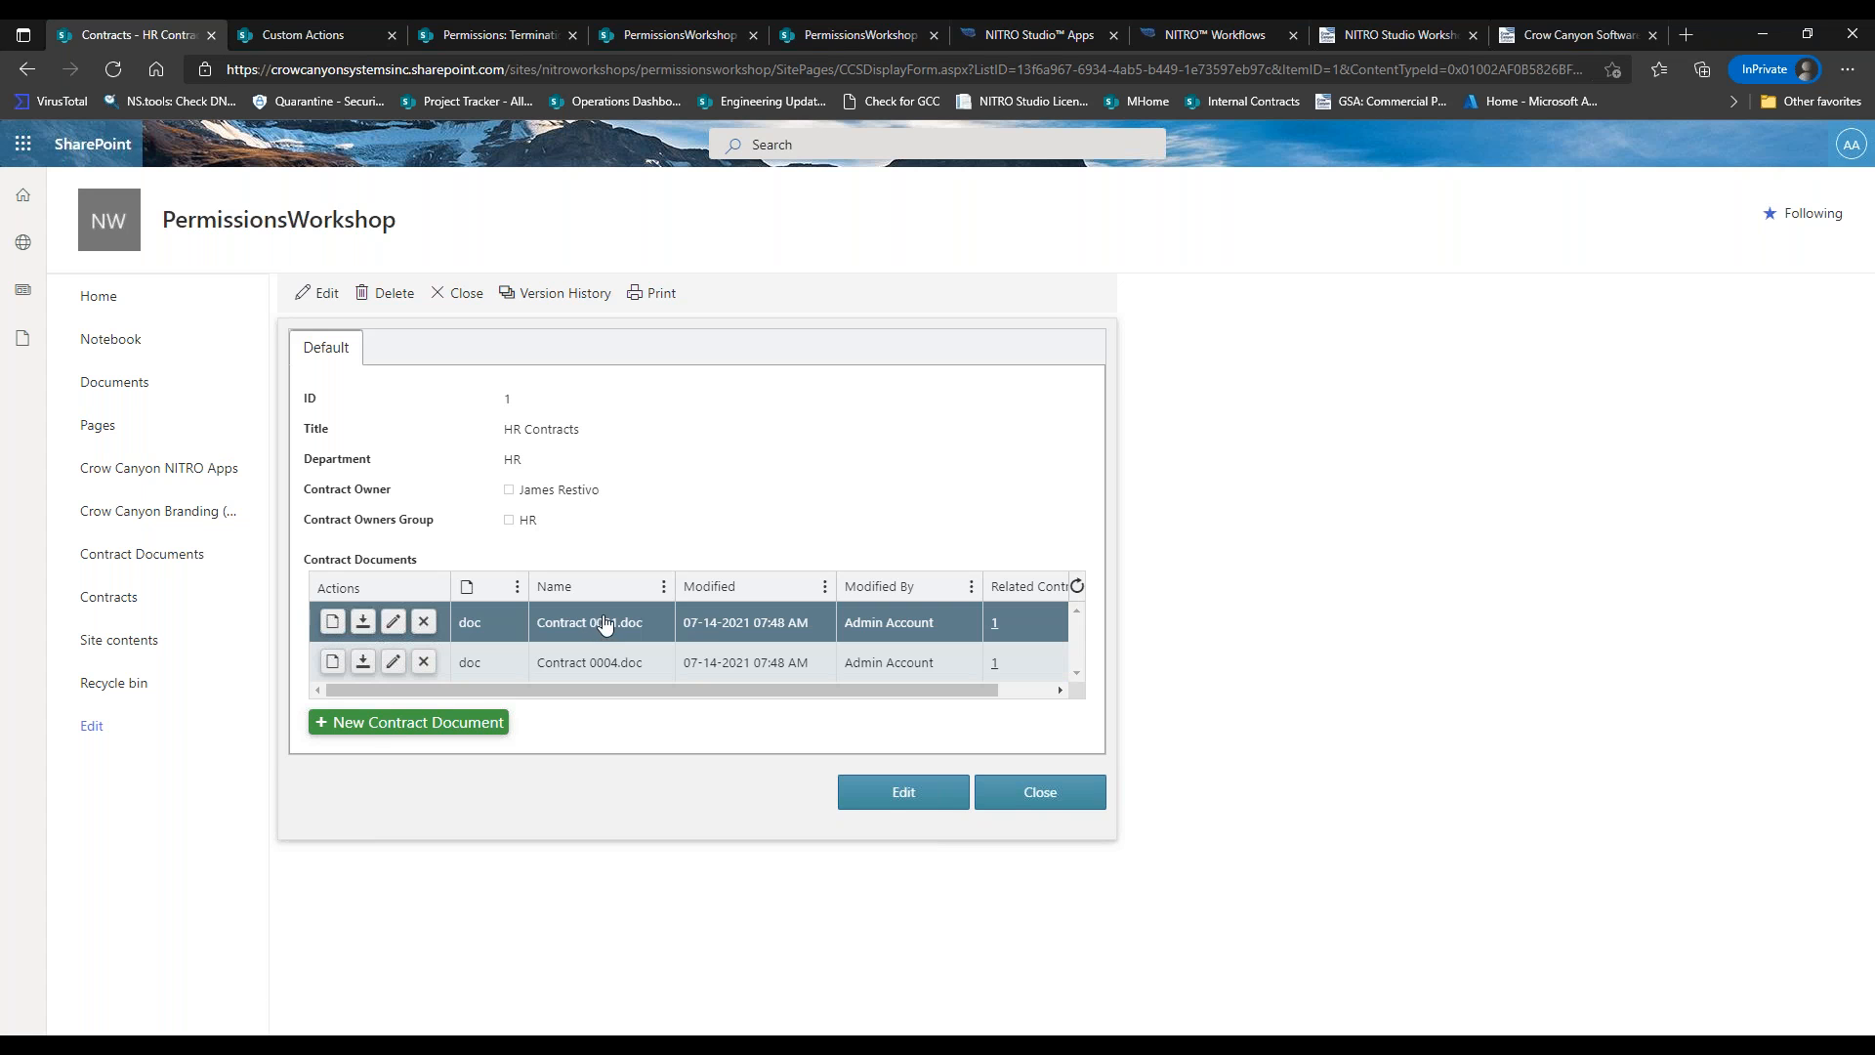
drag(311, 489, 400, 503)
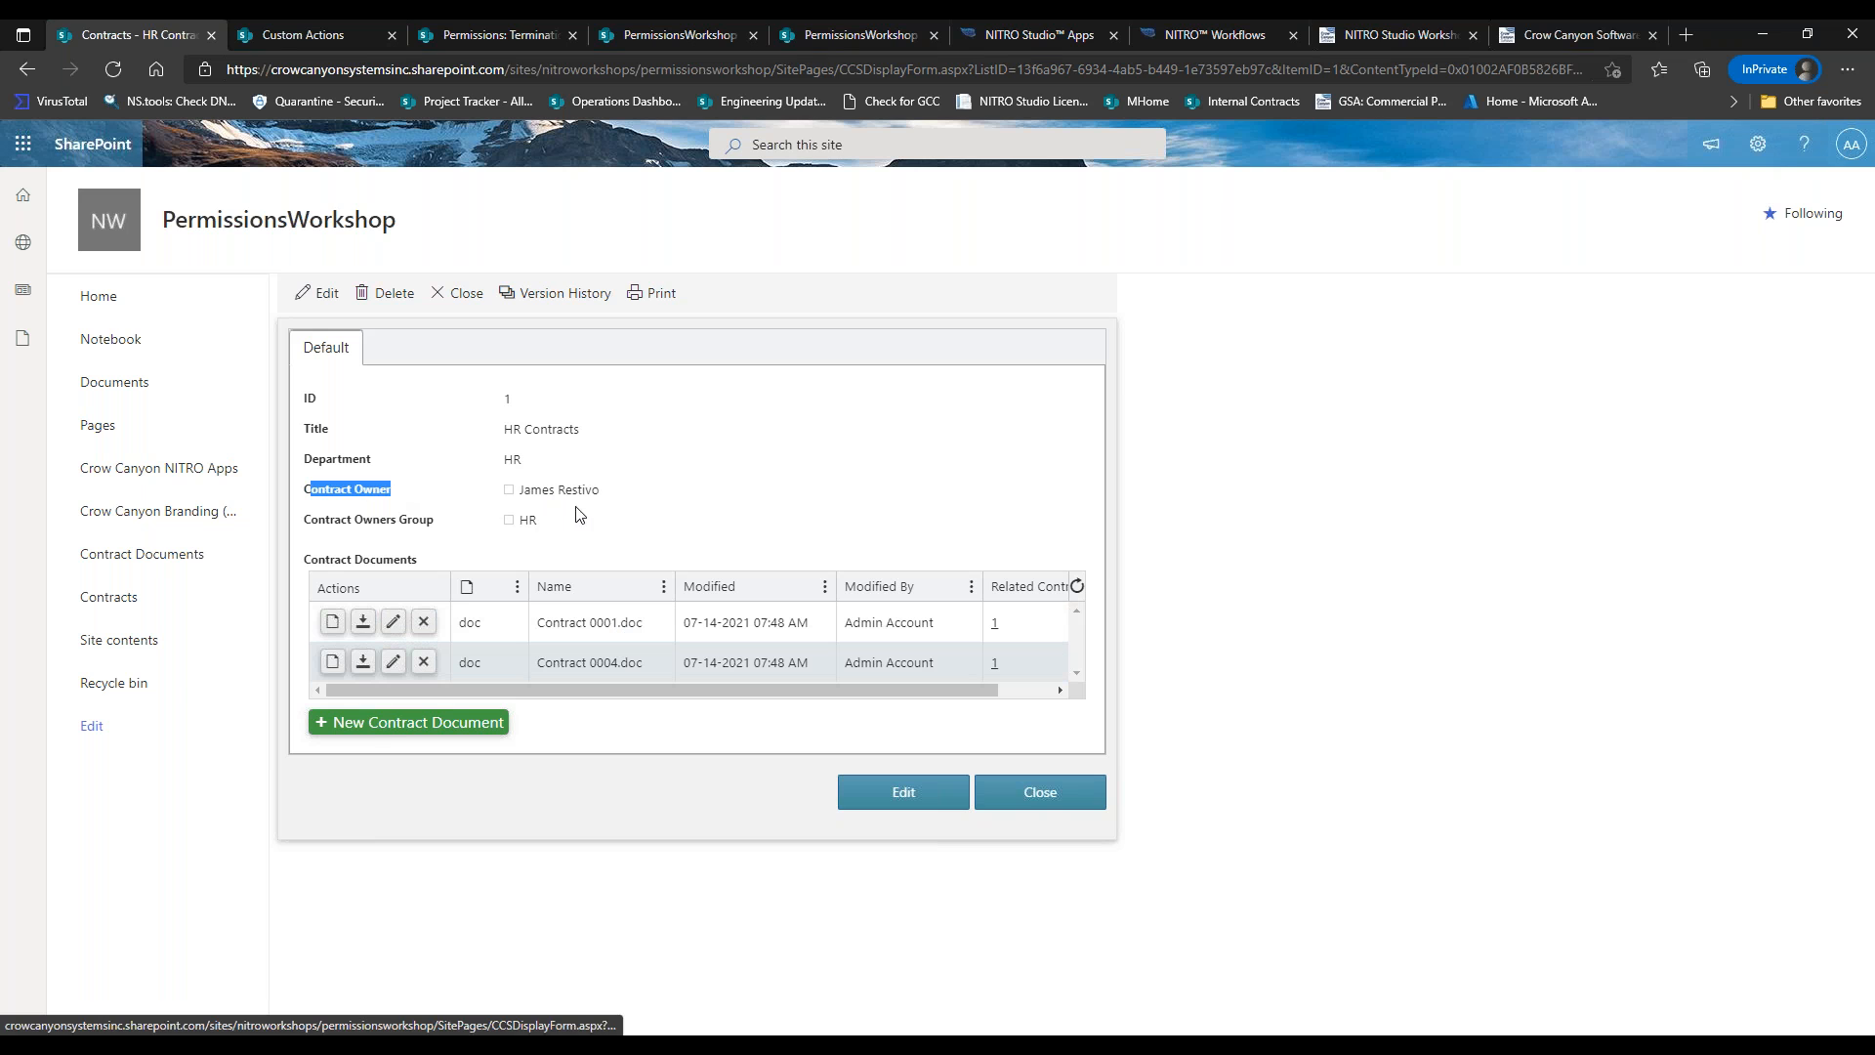
click(353, 518)
drag(354, 518, 437, 520)
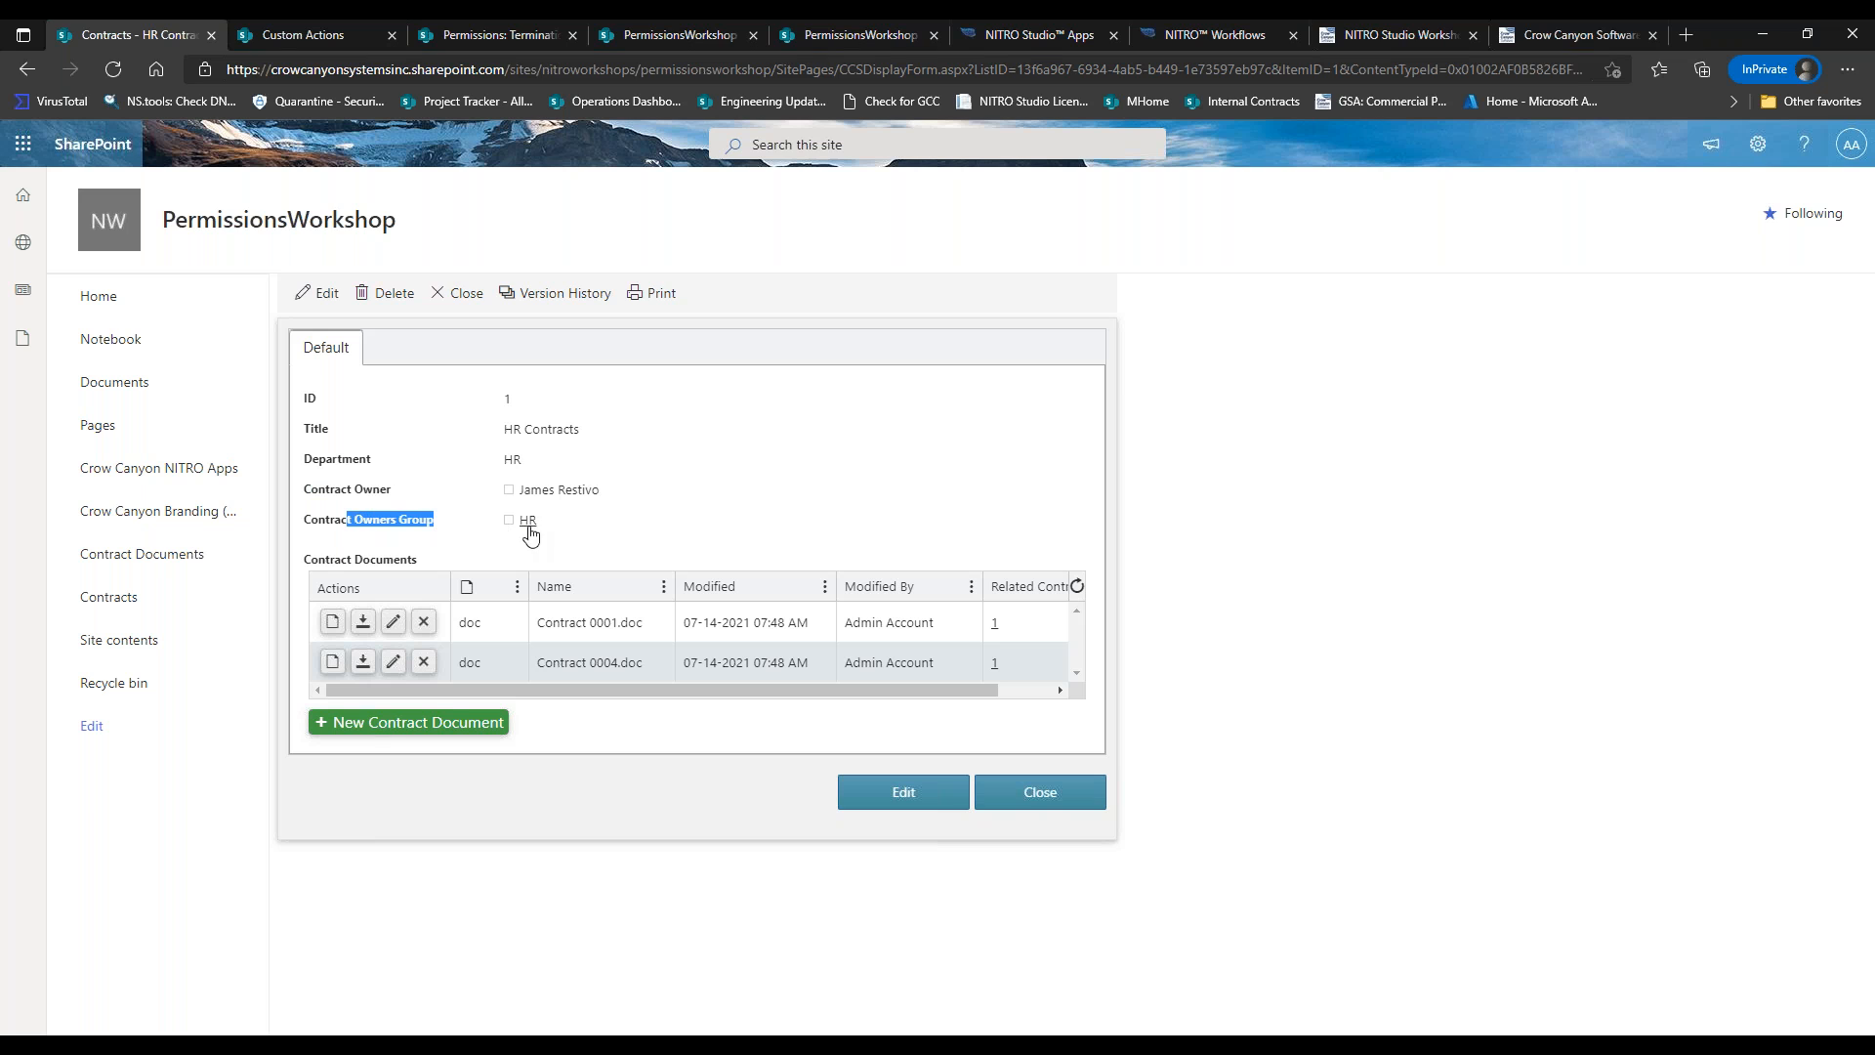
click(631, 546)
Cancel Set Document Permissions, edit Set Contract Permissions, and open its QL_GetContracts action.
click(1213, 34)
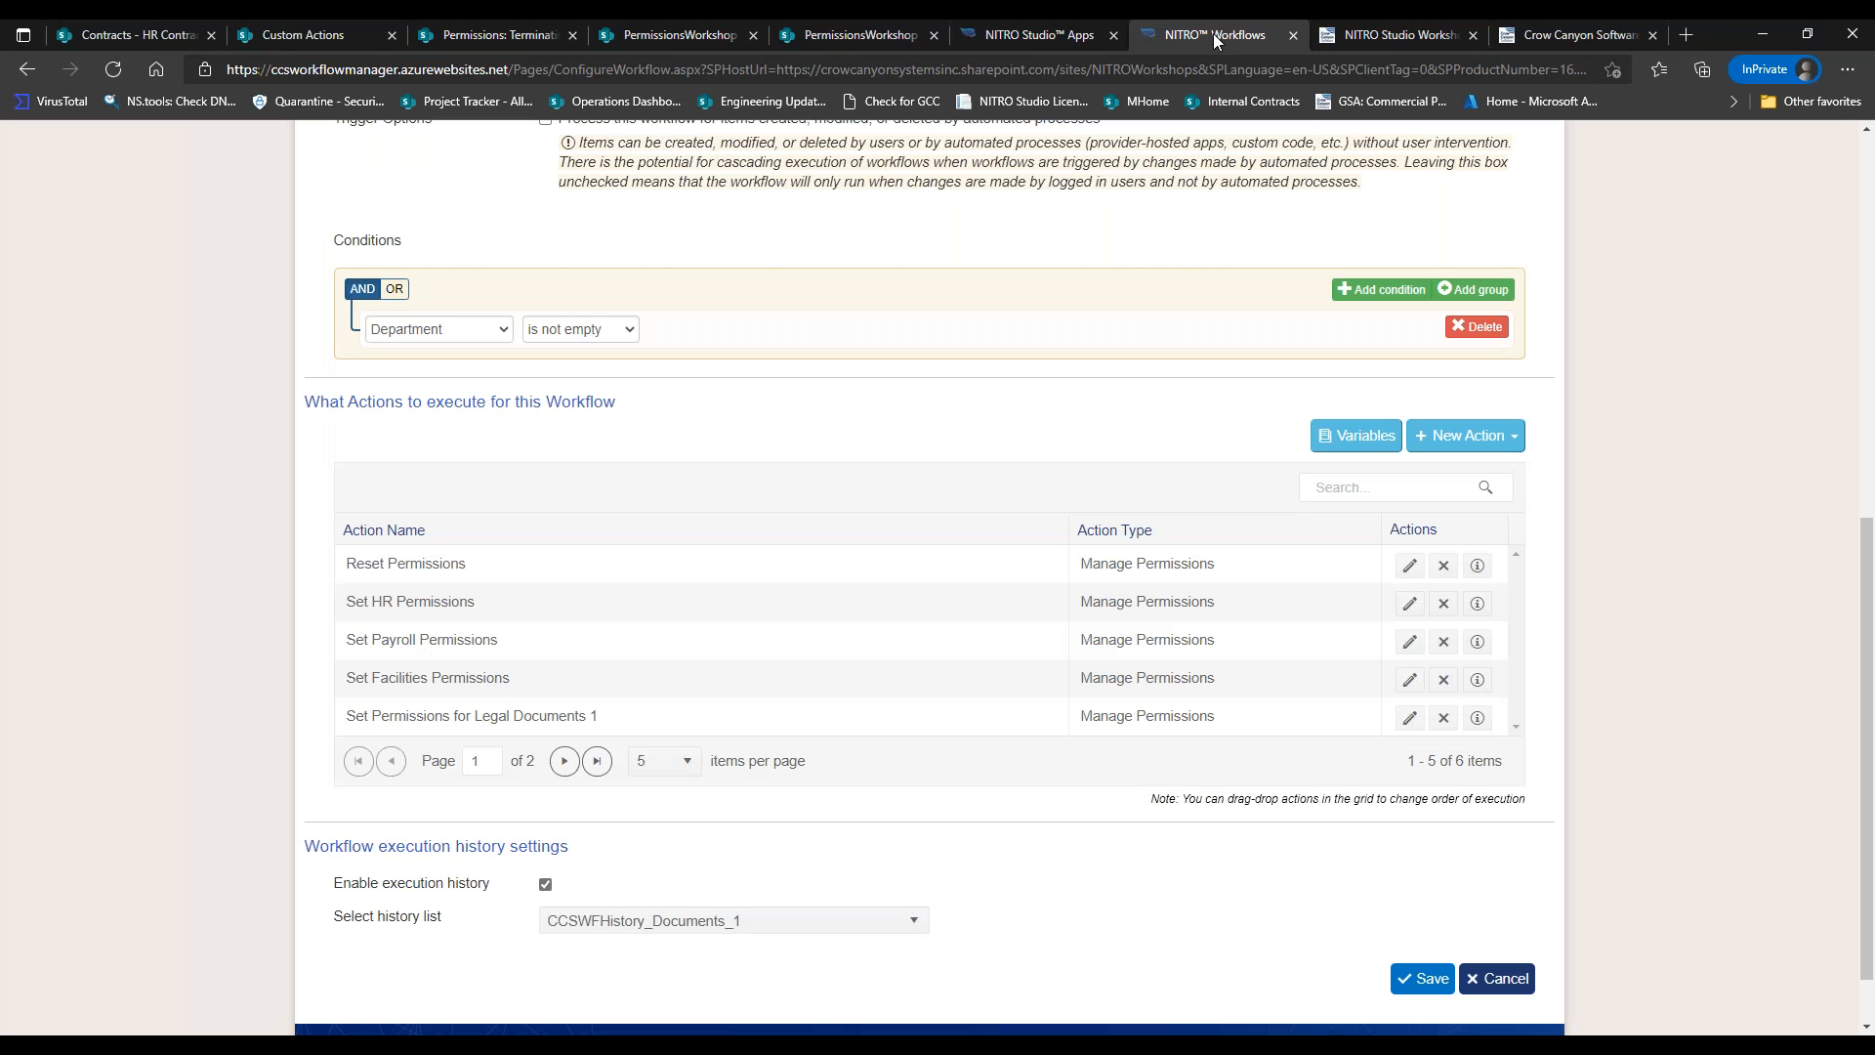
click(1500, 989)
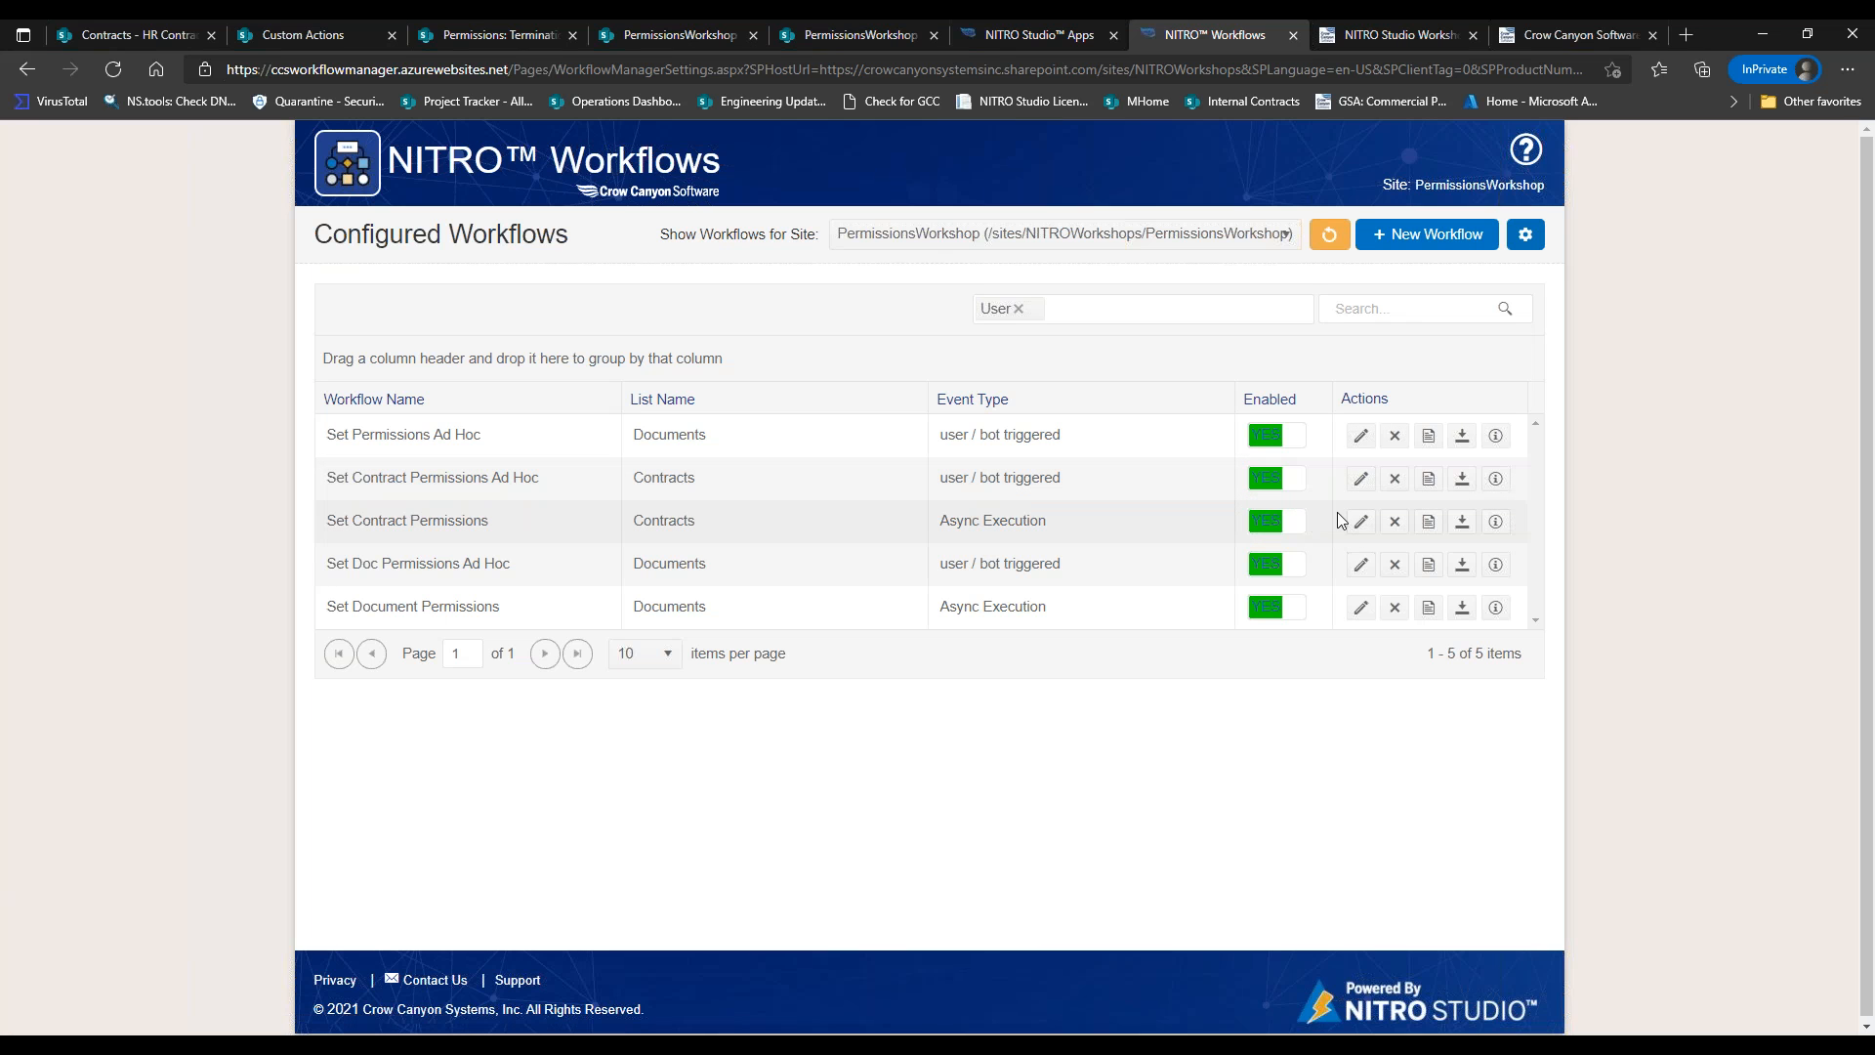
click(1359, 522)
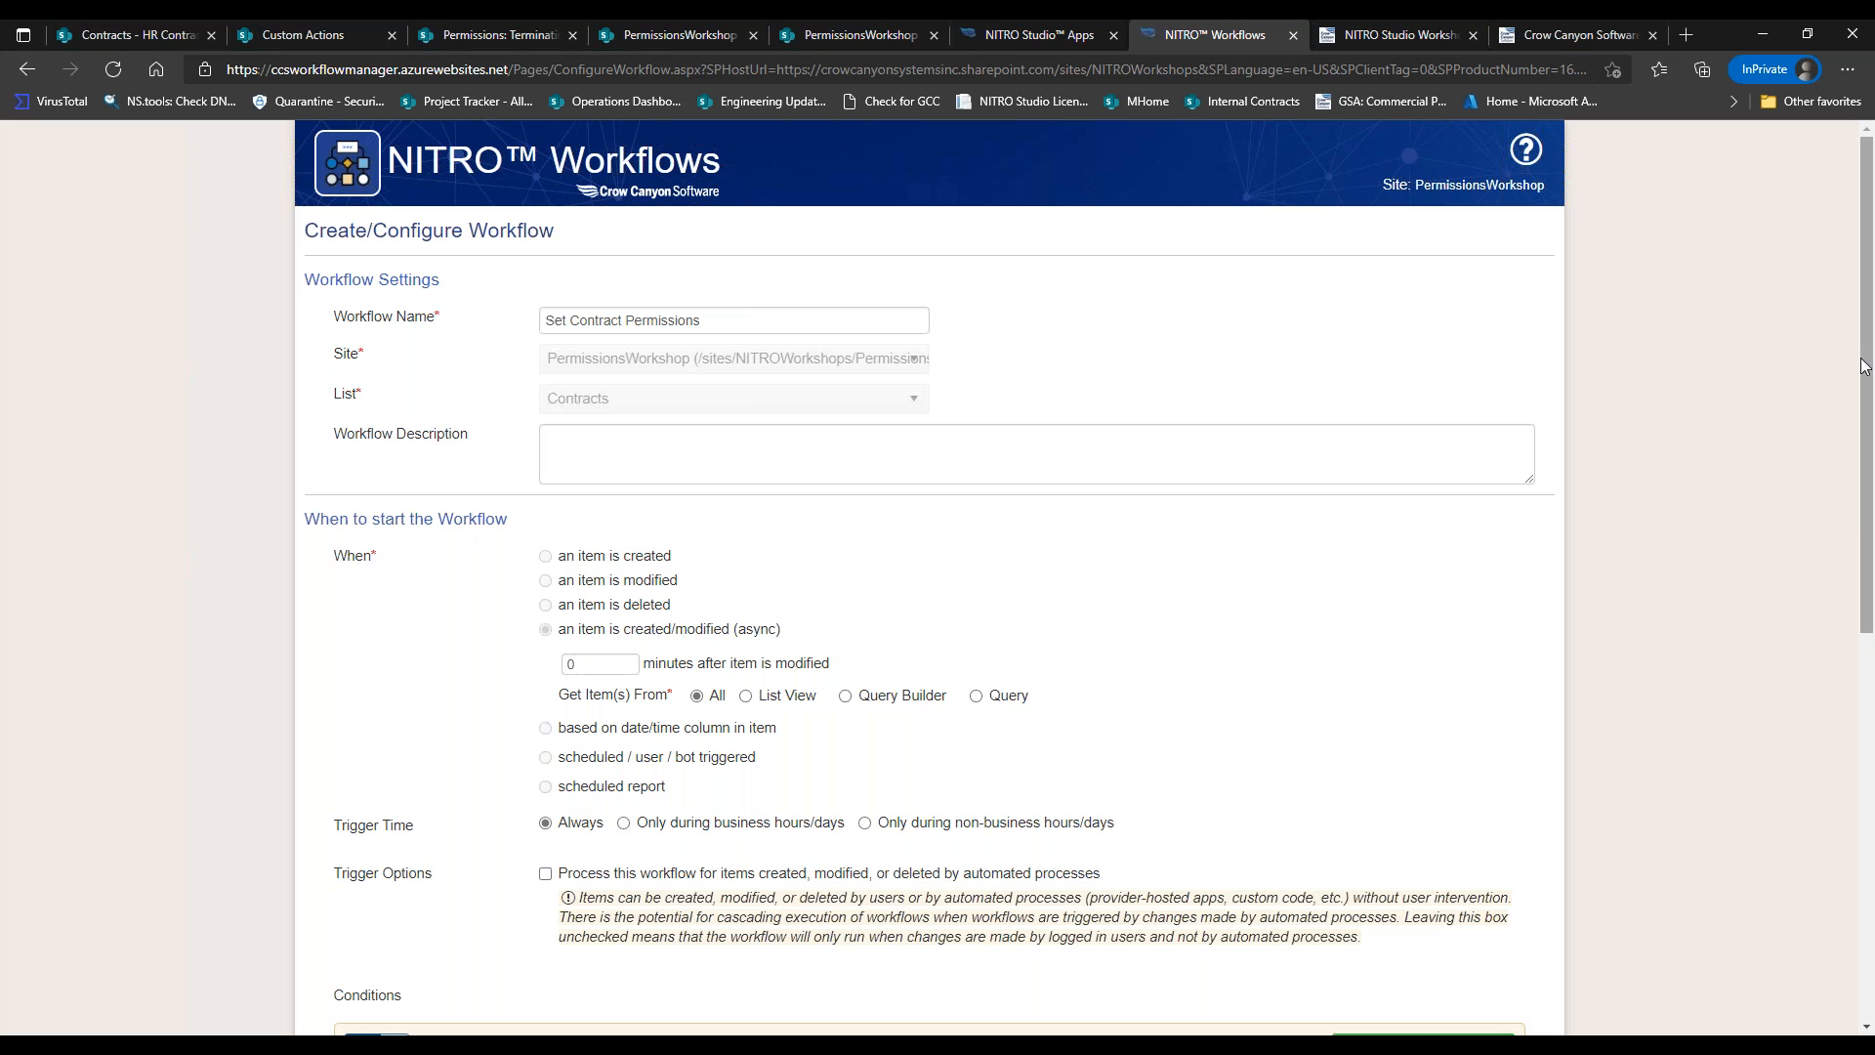
drag(1865, 366, 1825, 760)
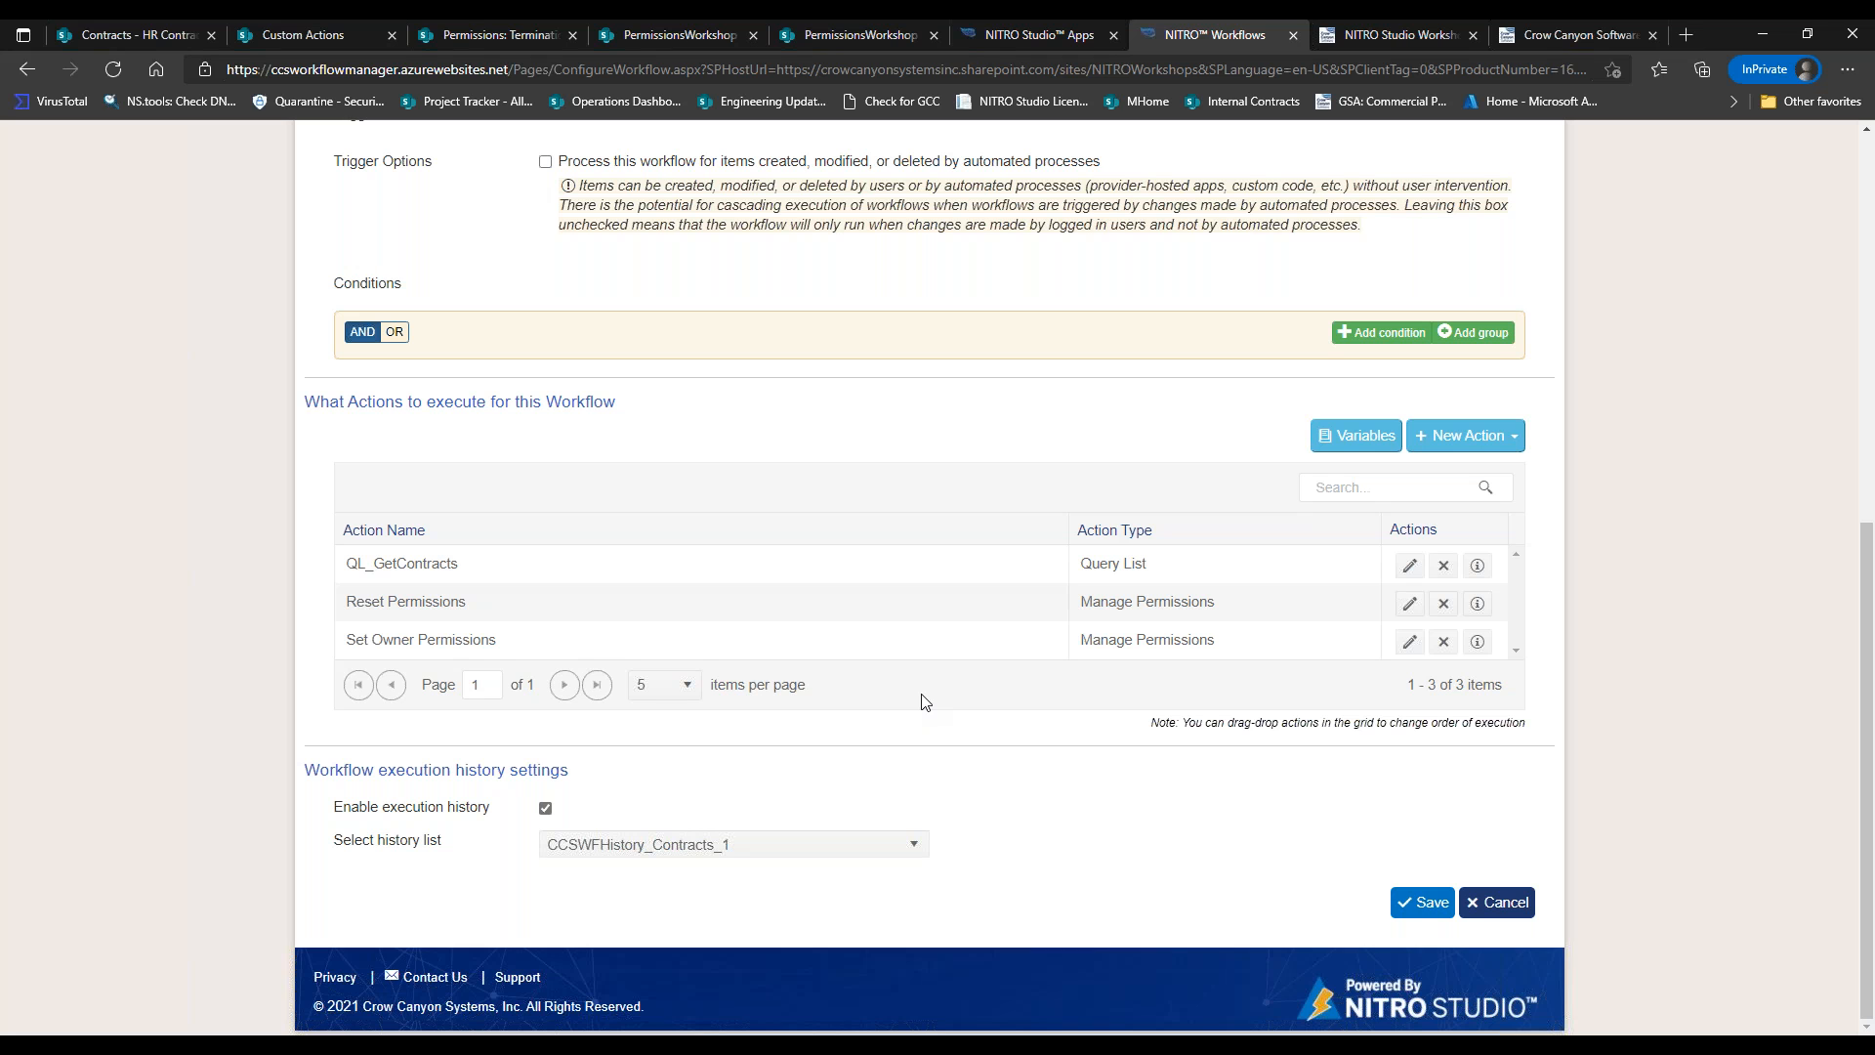
click(1410, 566)
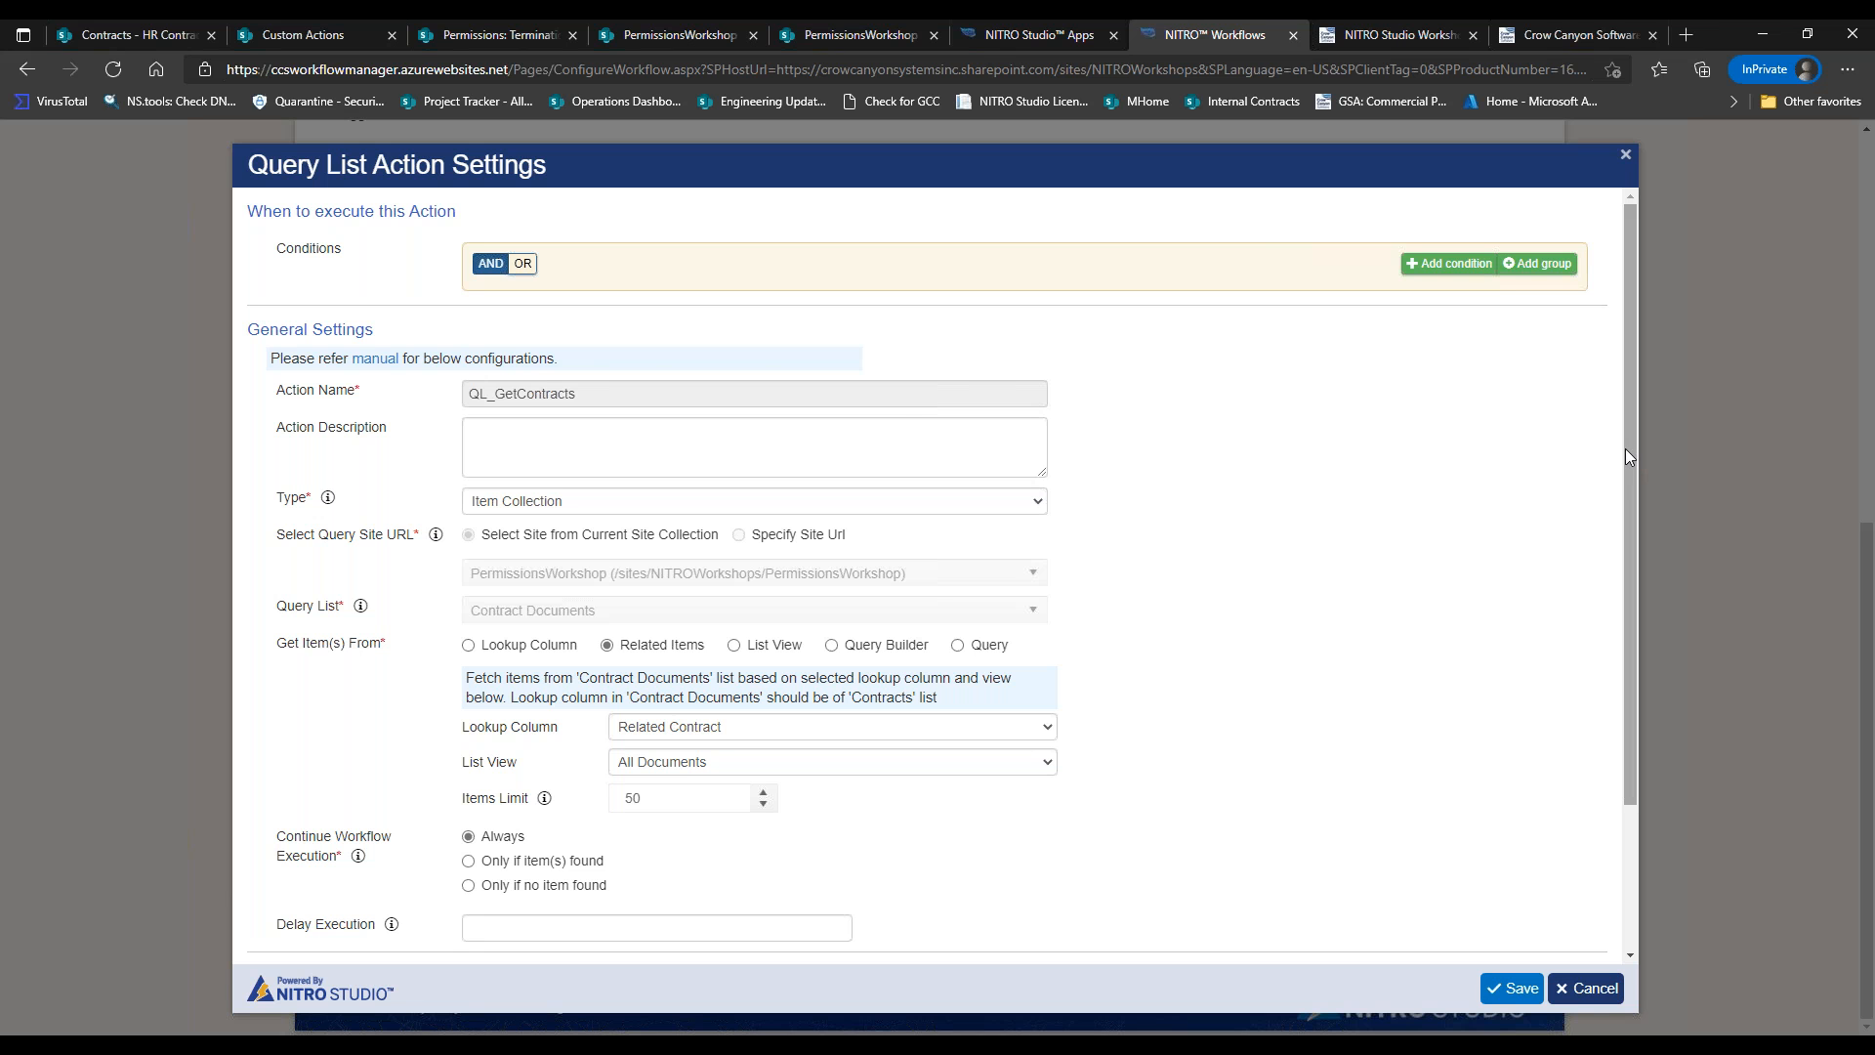
Close and reopen the QL_GetContracts action's settings.
click(1582, 989)
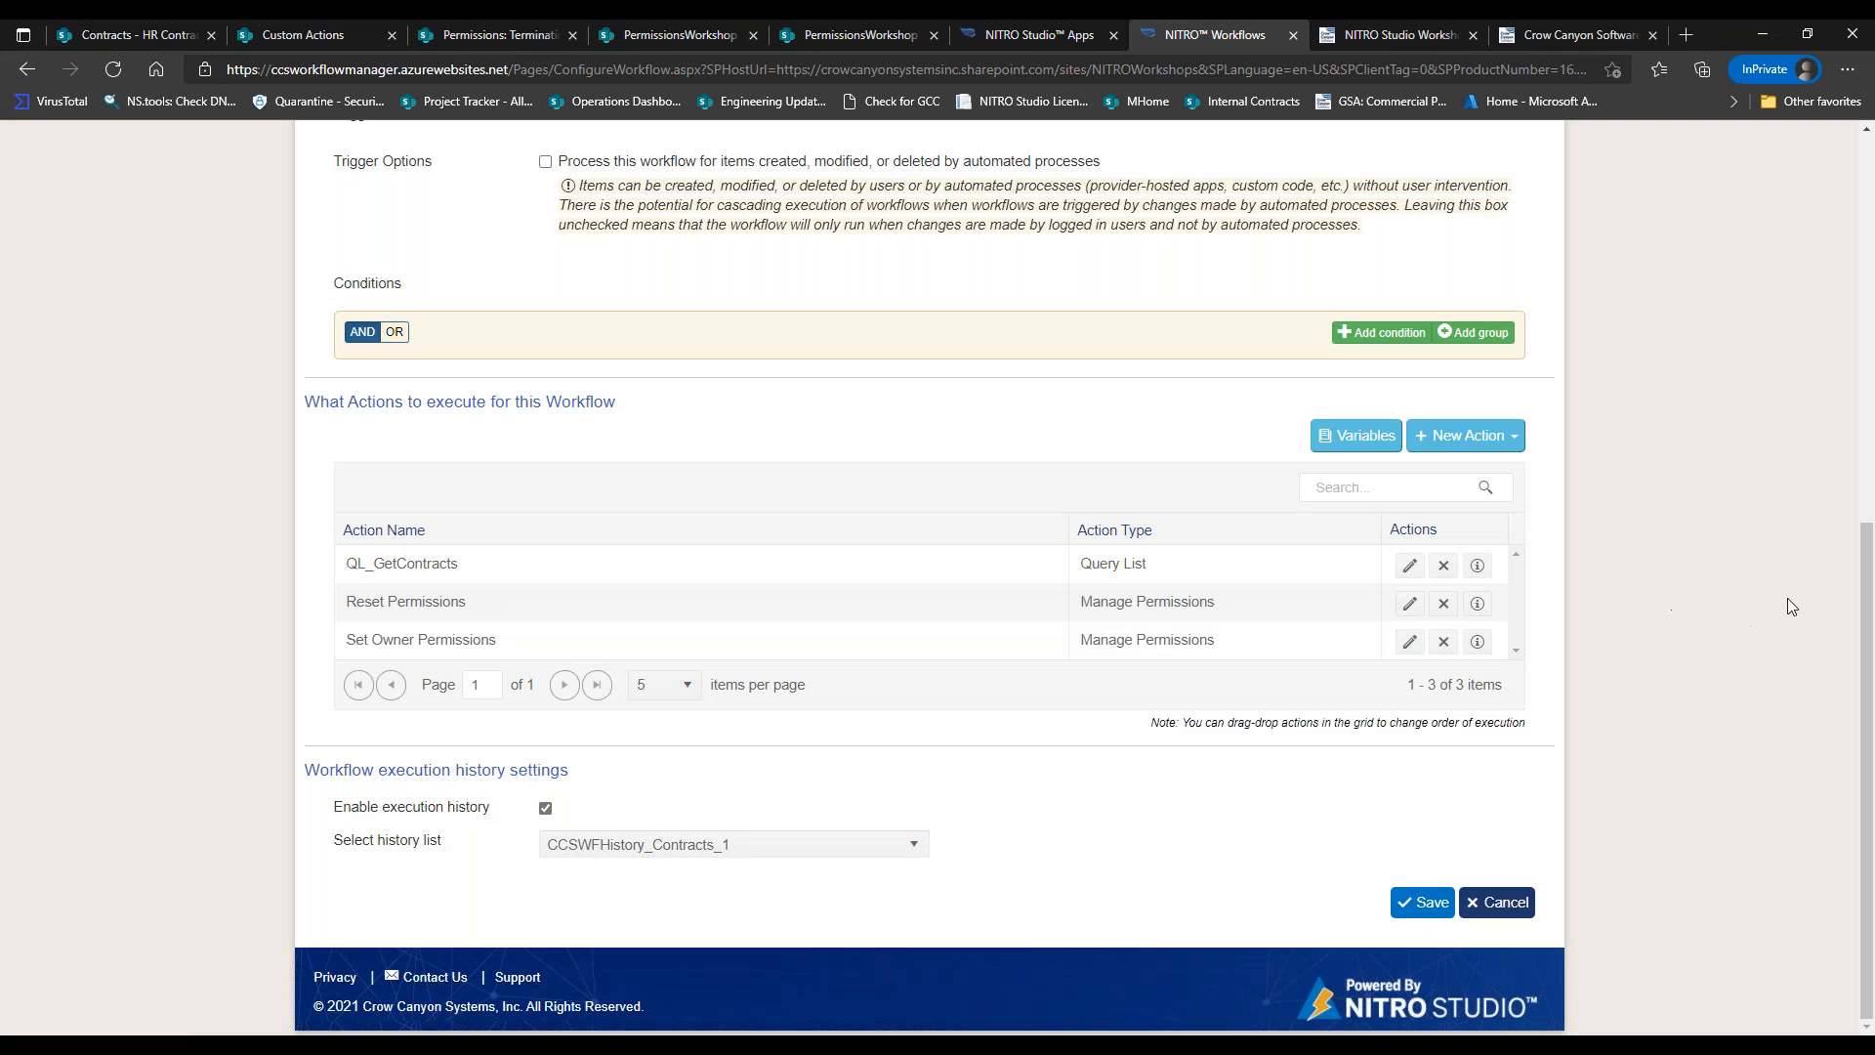
drag(1866, 560, 1825, 203)
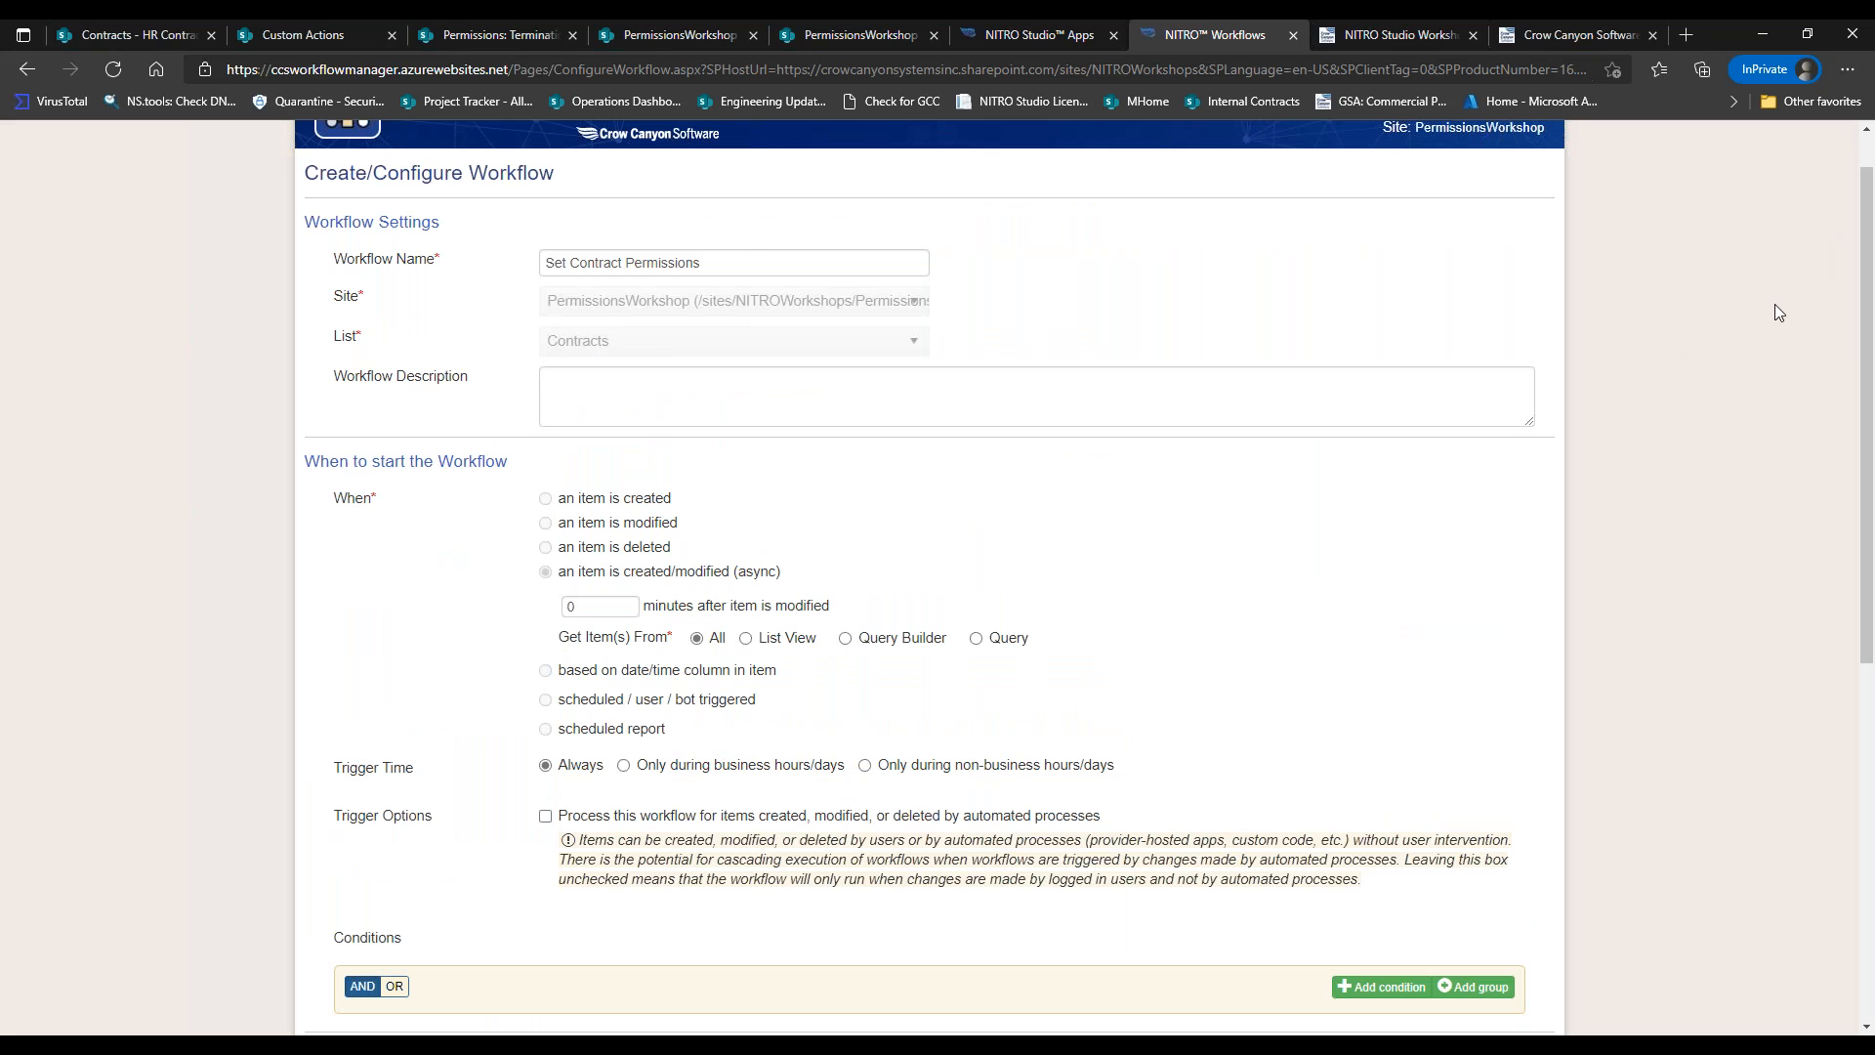
drag(1865, 333, 1865, 356)
scroll(1446, 752, down, 1)
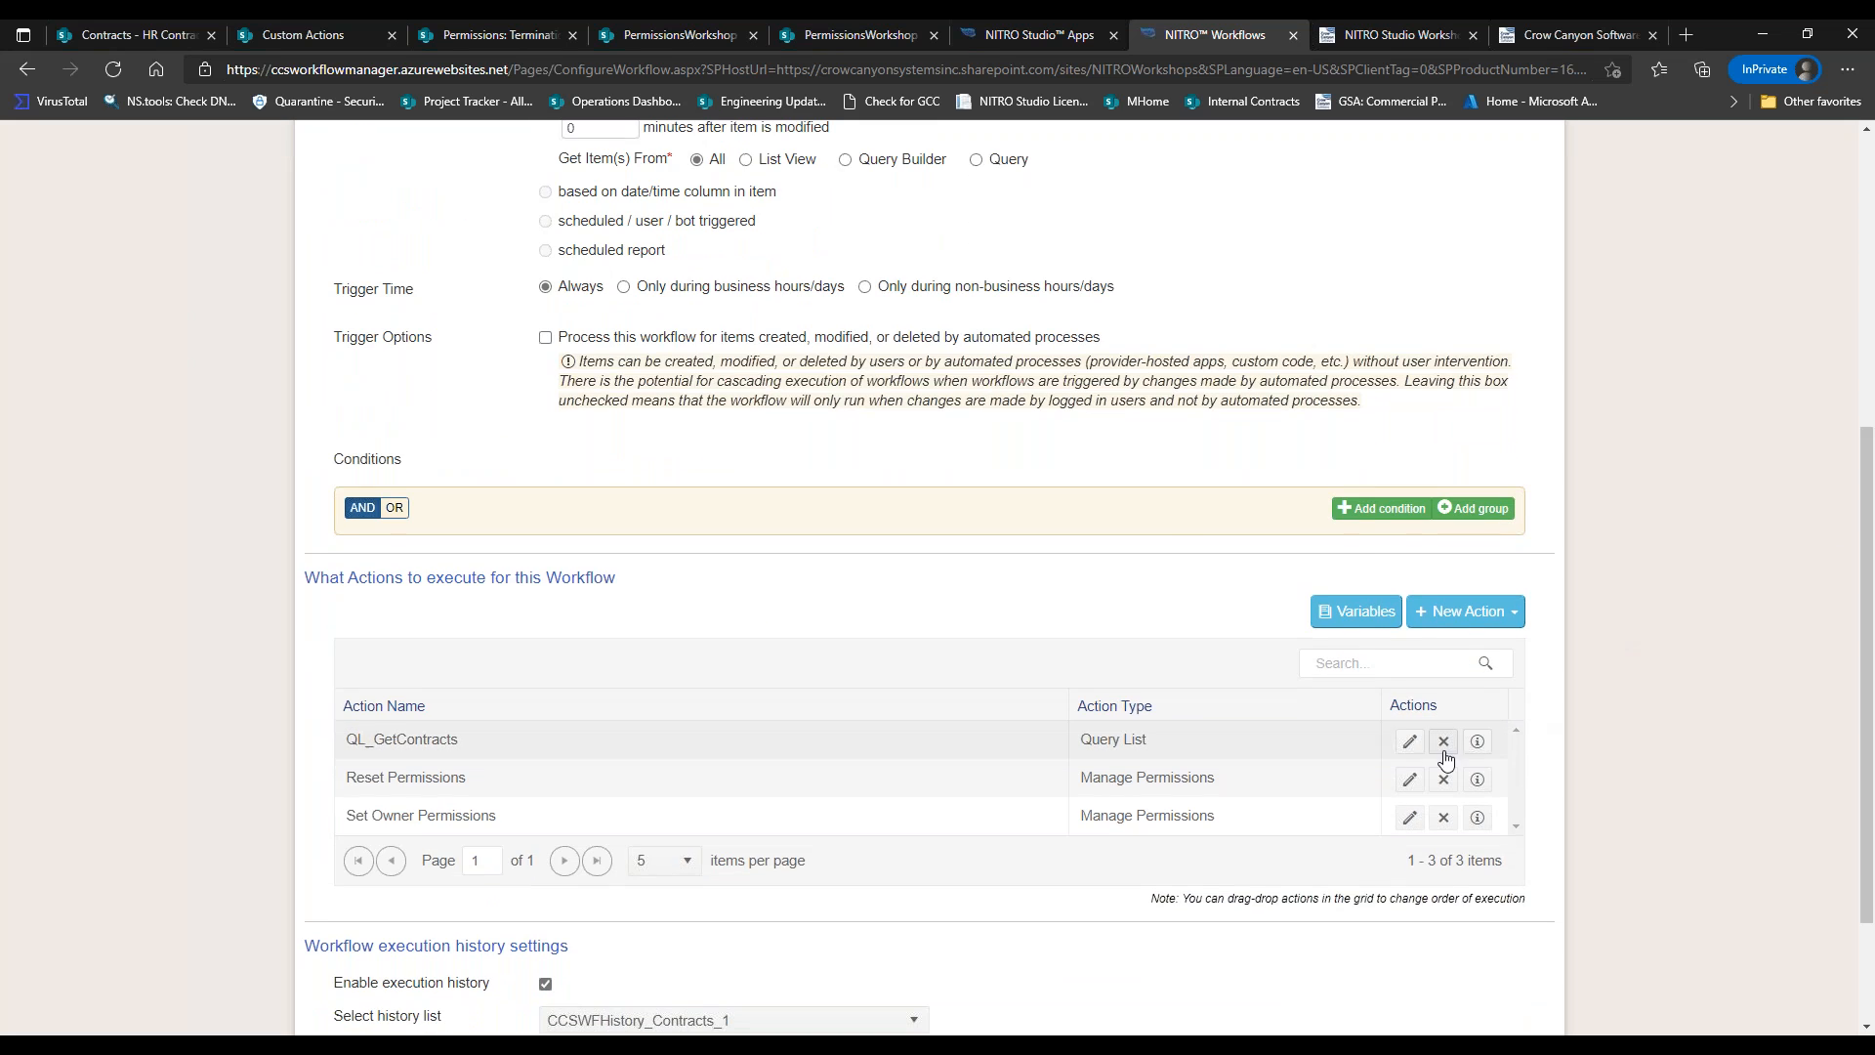
click(1409, 743)
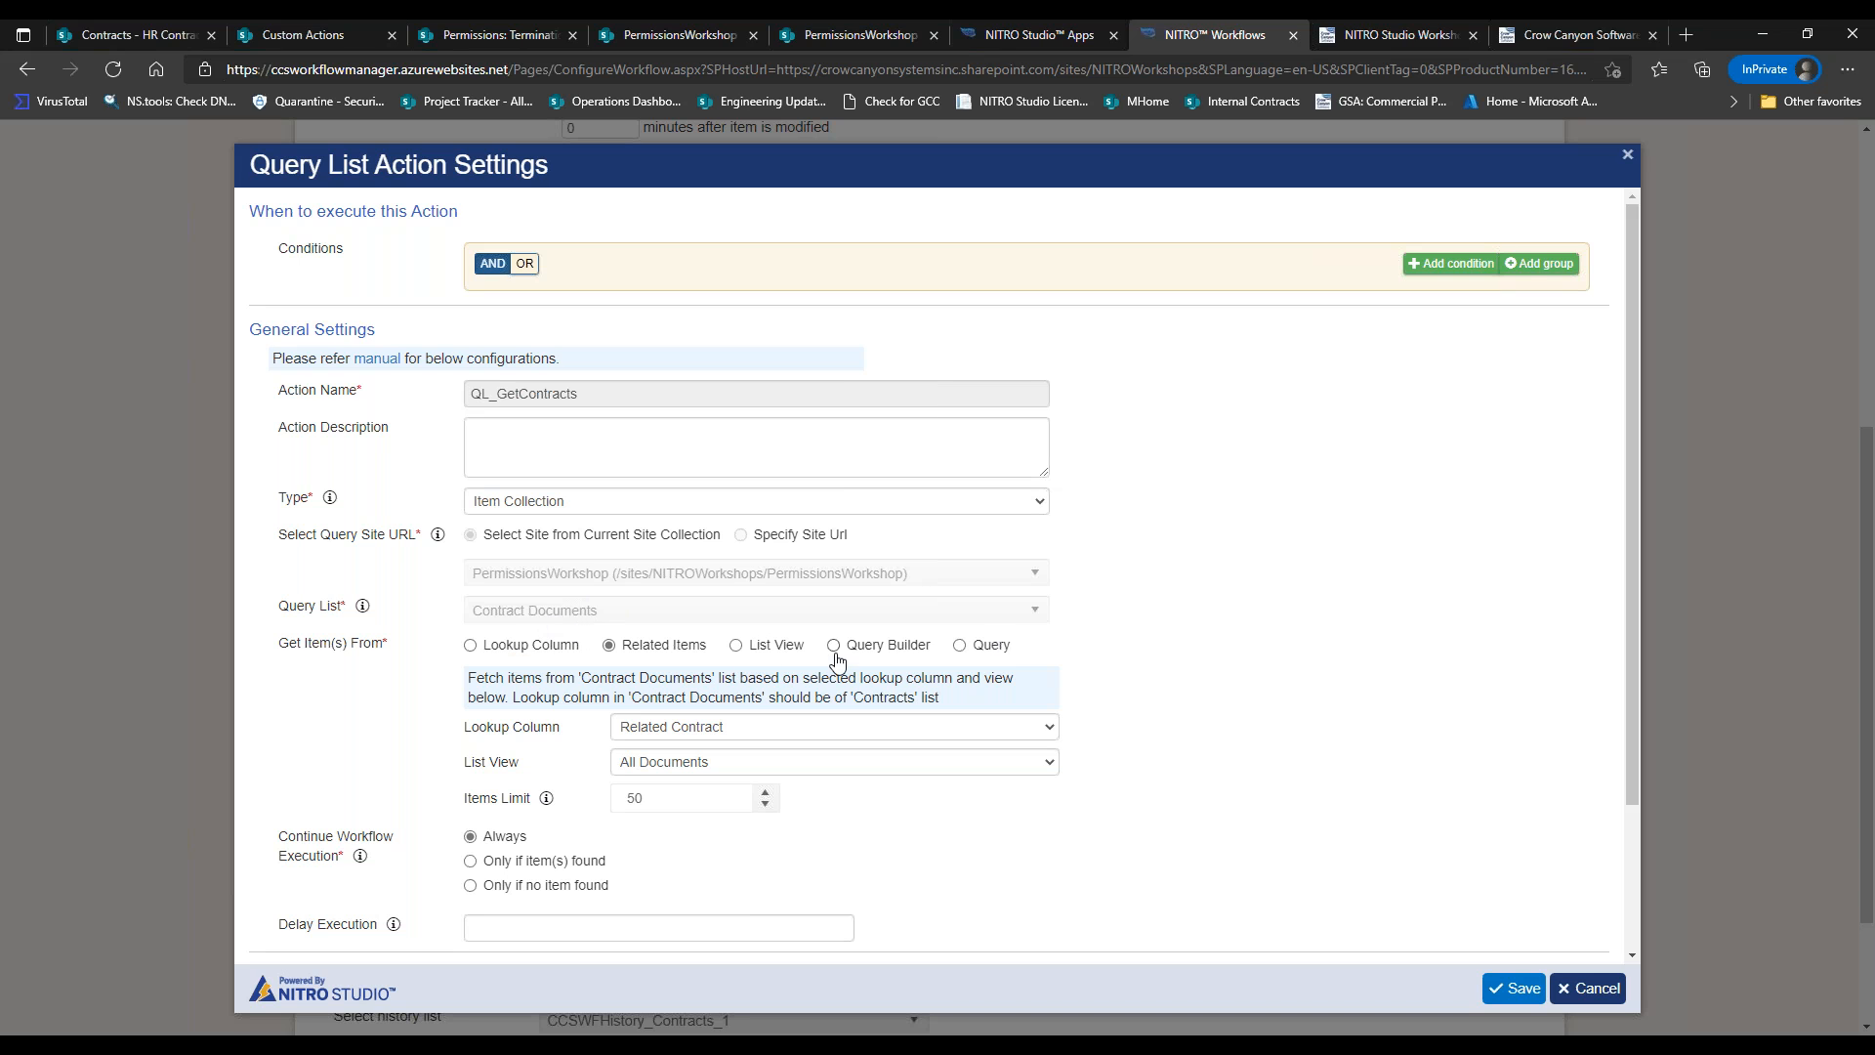
Try the Query, Query Builder and List View item sources, then return to Related Items.
click(959, 647)
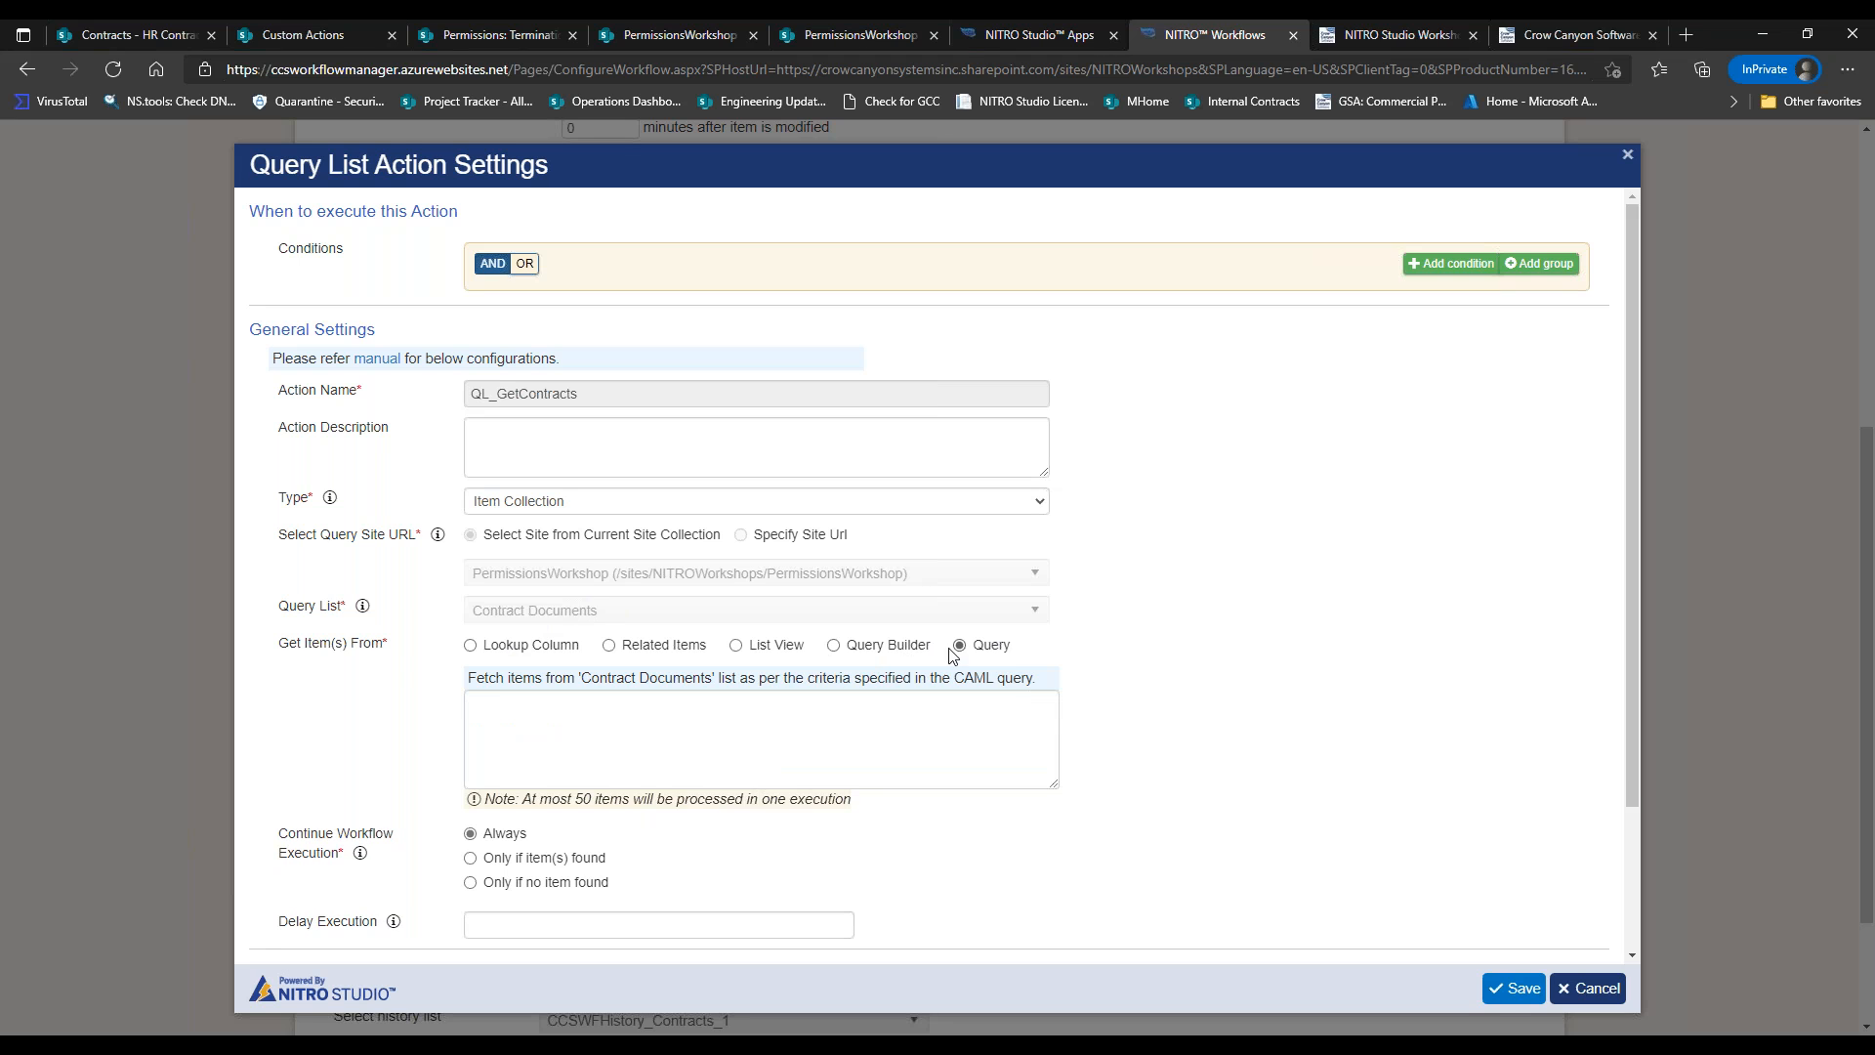
click(923, 650)
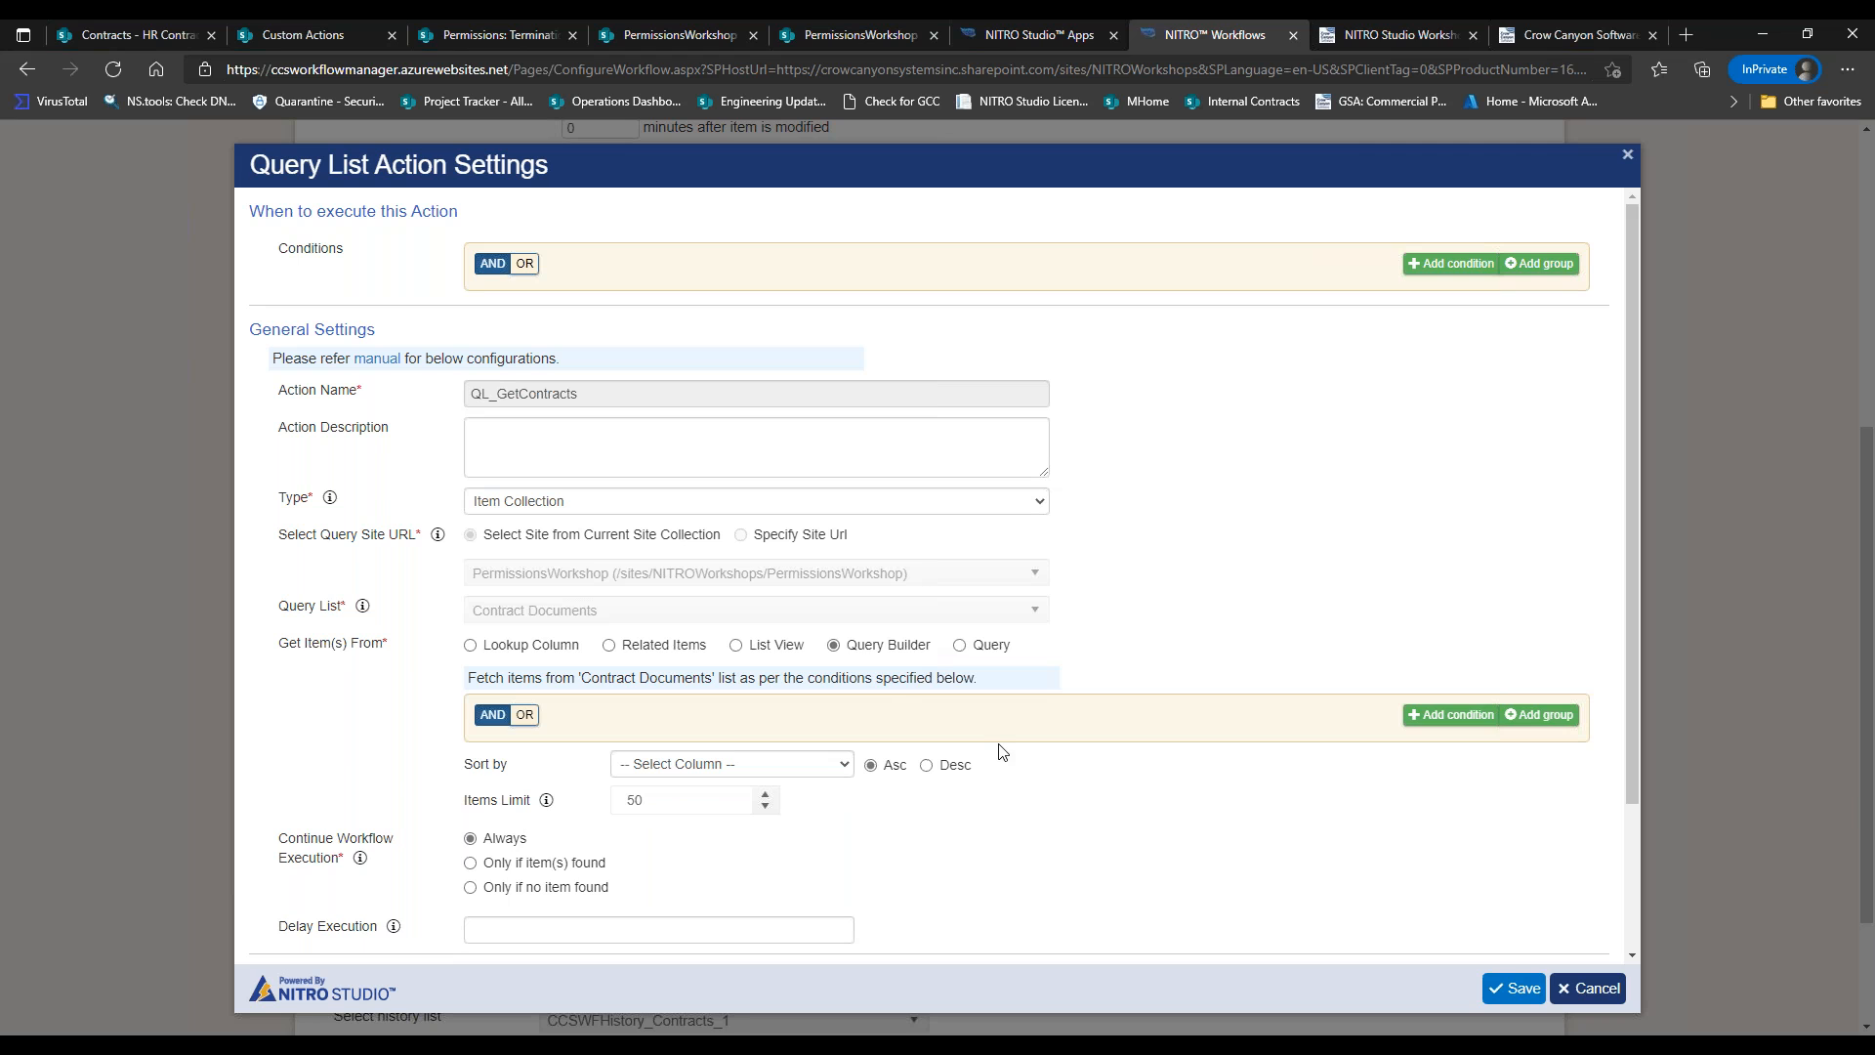
click(771, 649)
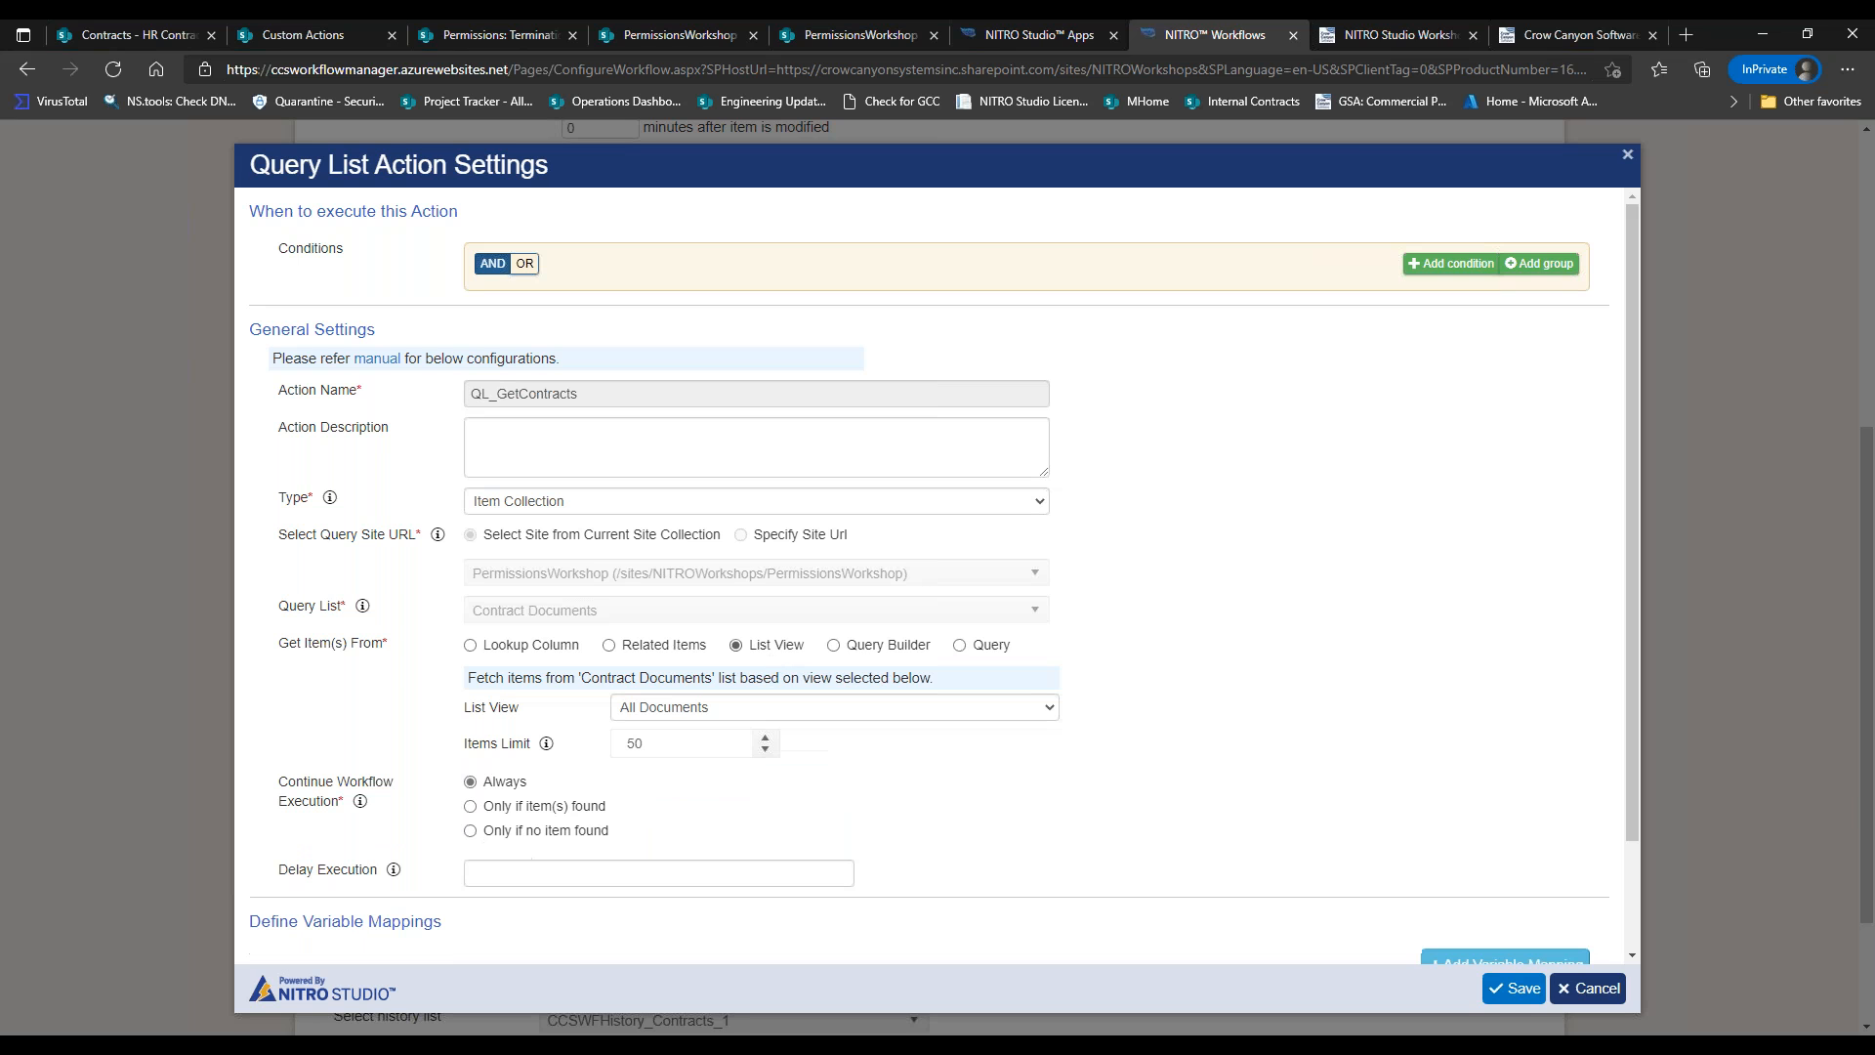
click(687, 652)
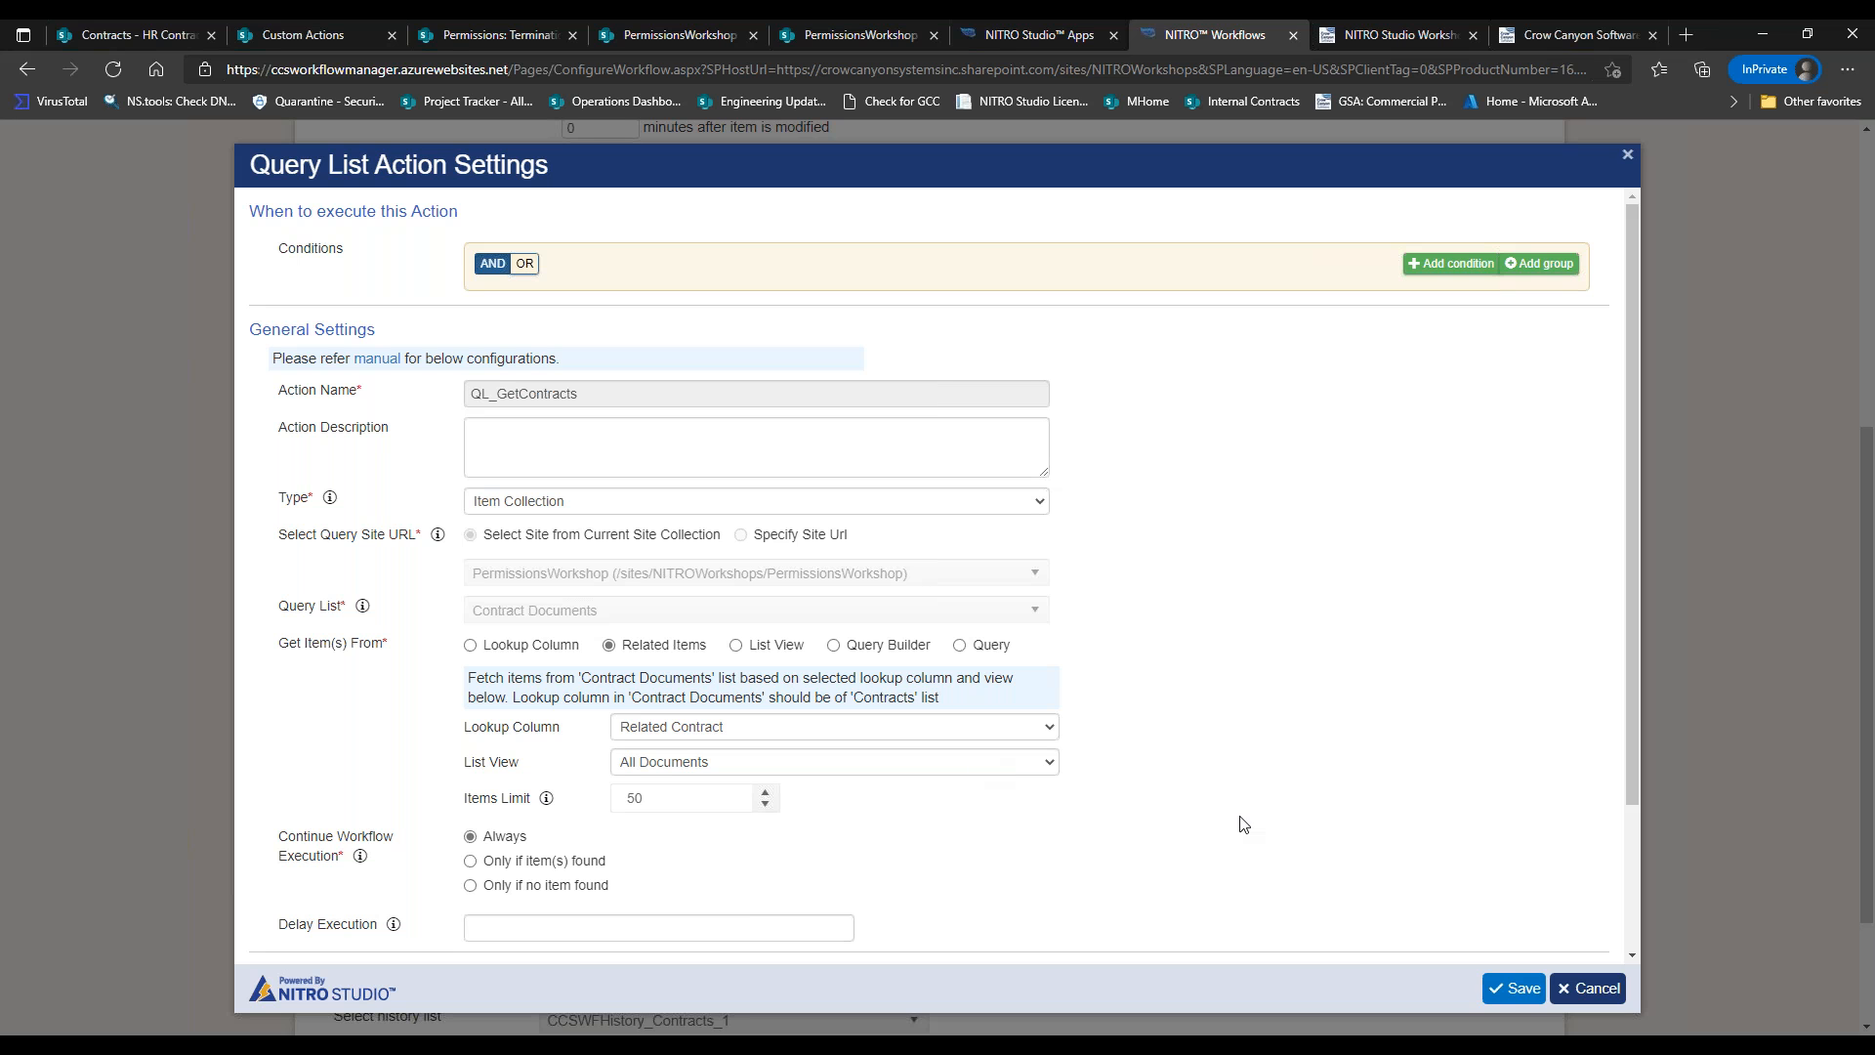
Compare with the HR Contracts item in SharePoint, then save the query action.
click(154, 39)
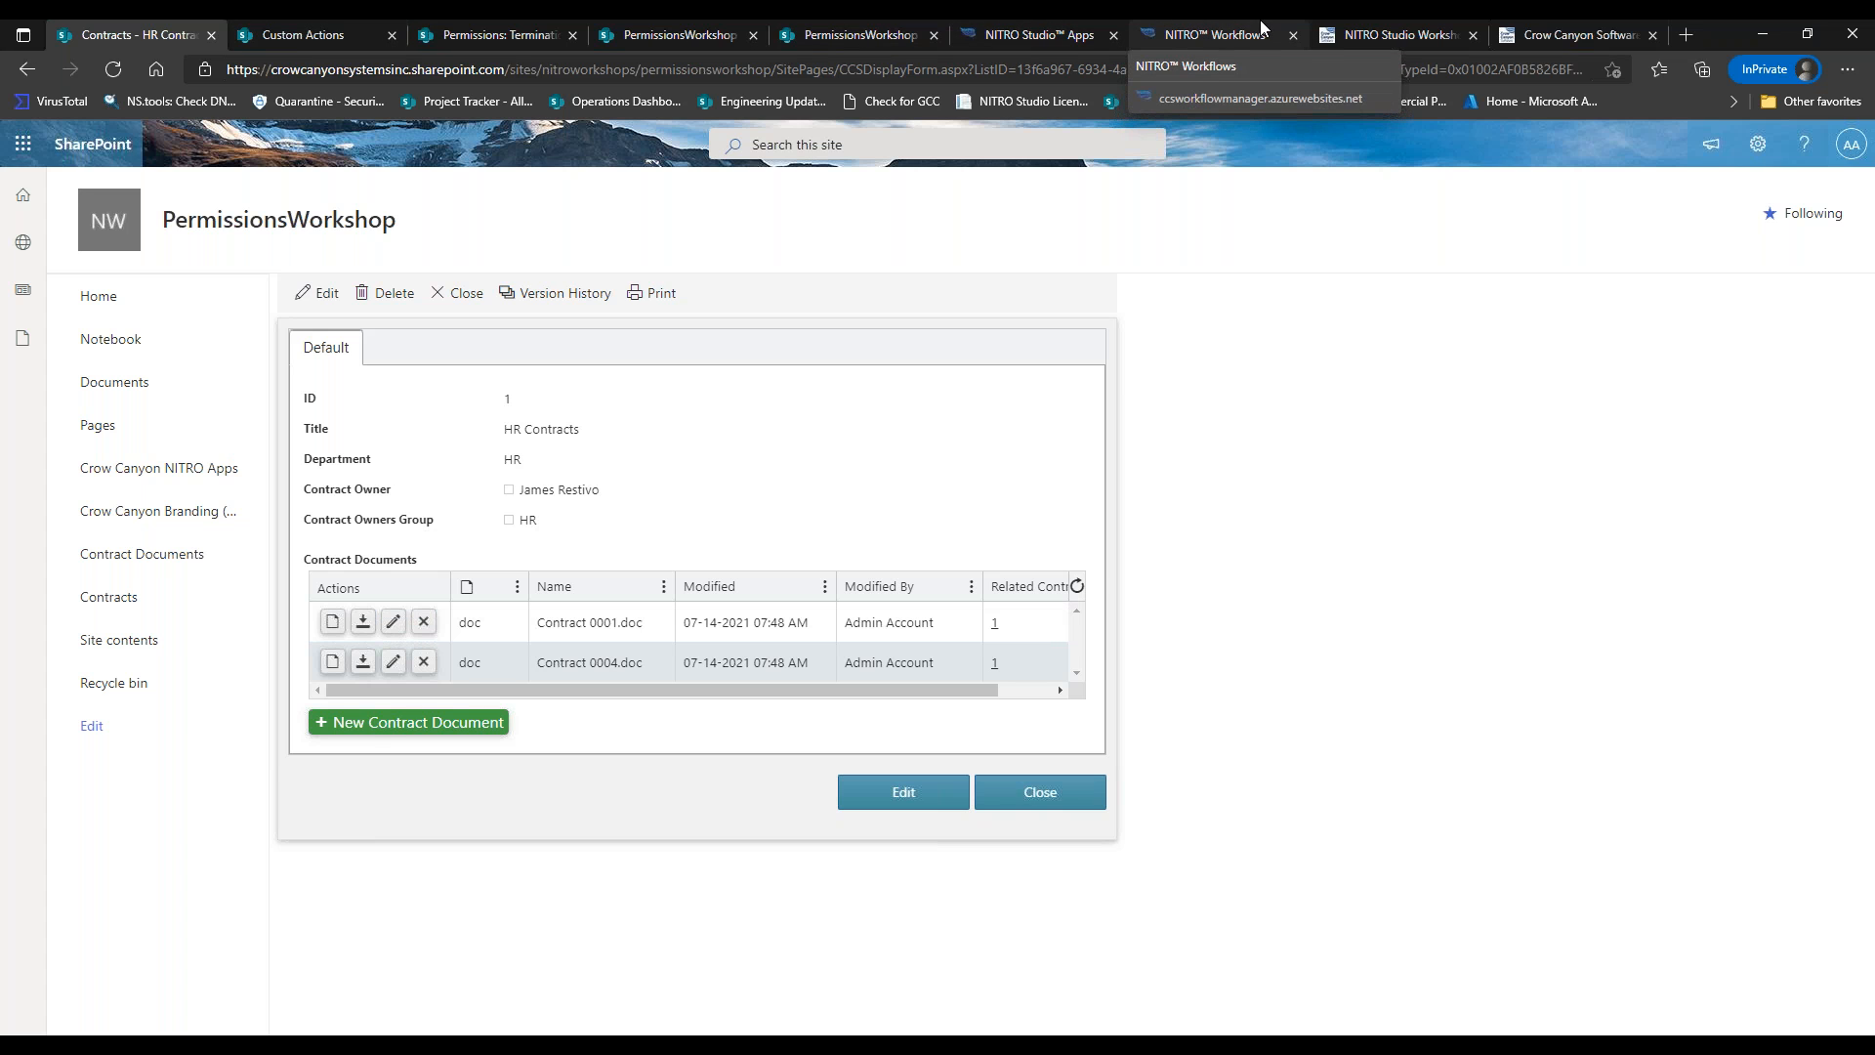
click(1211, 35)
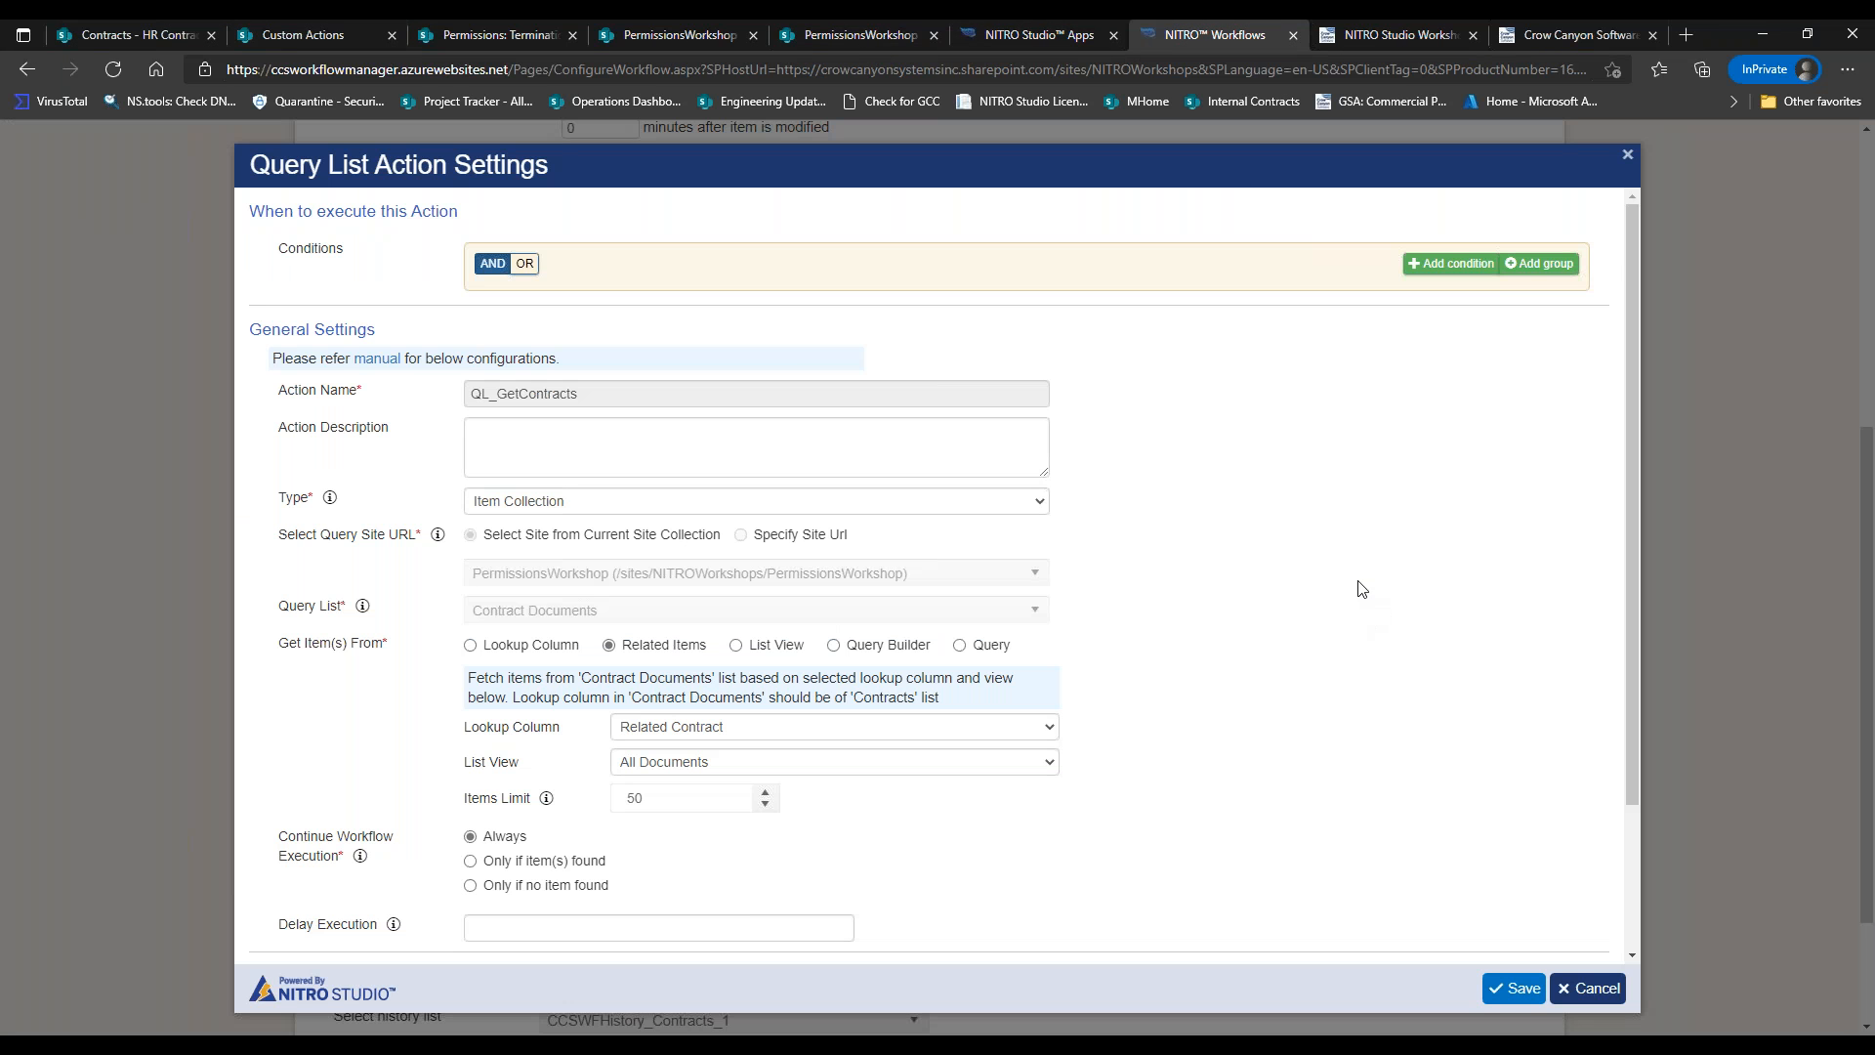
scroll(1624, 547, down, 3)
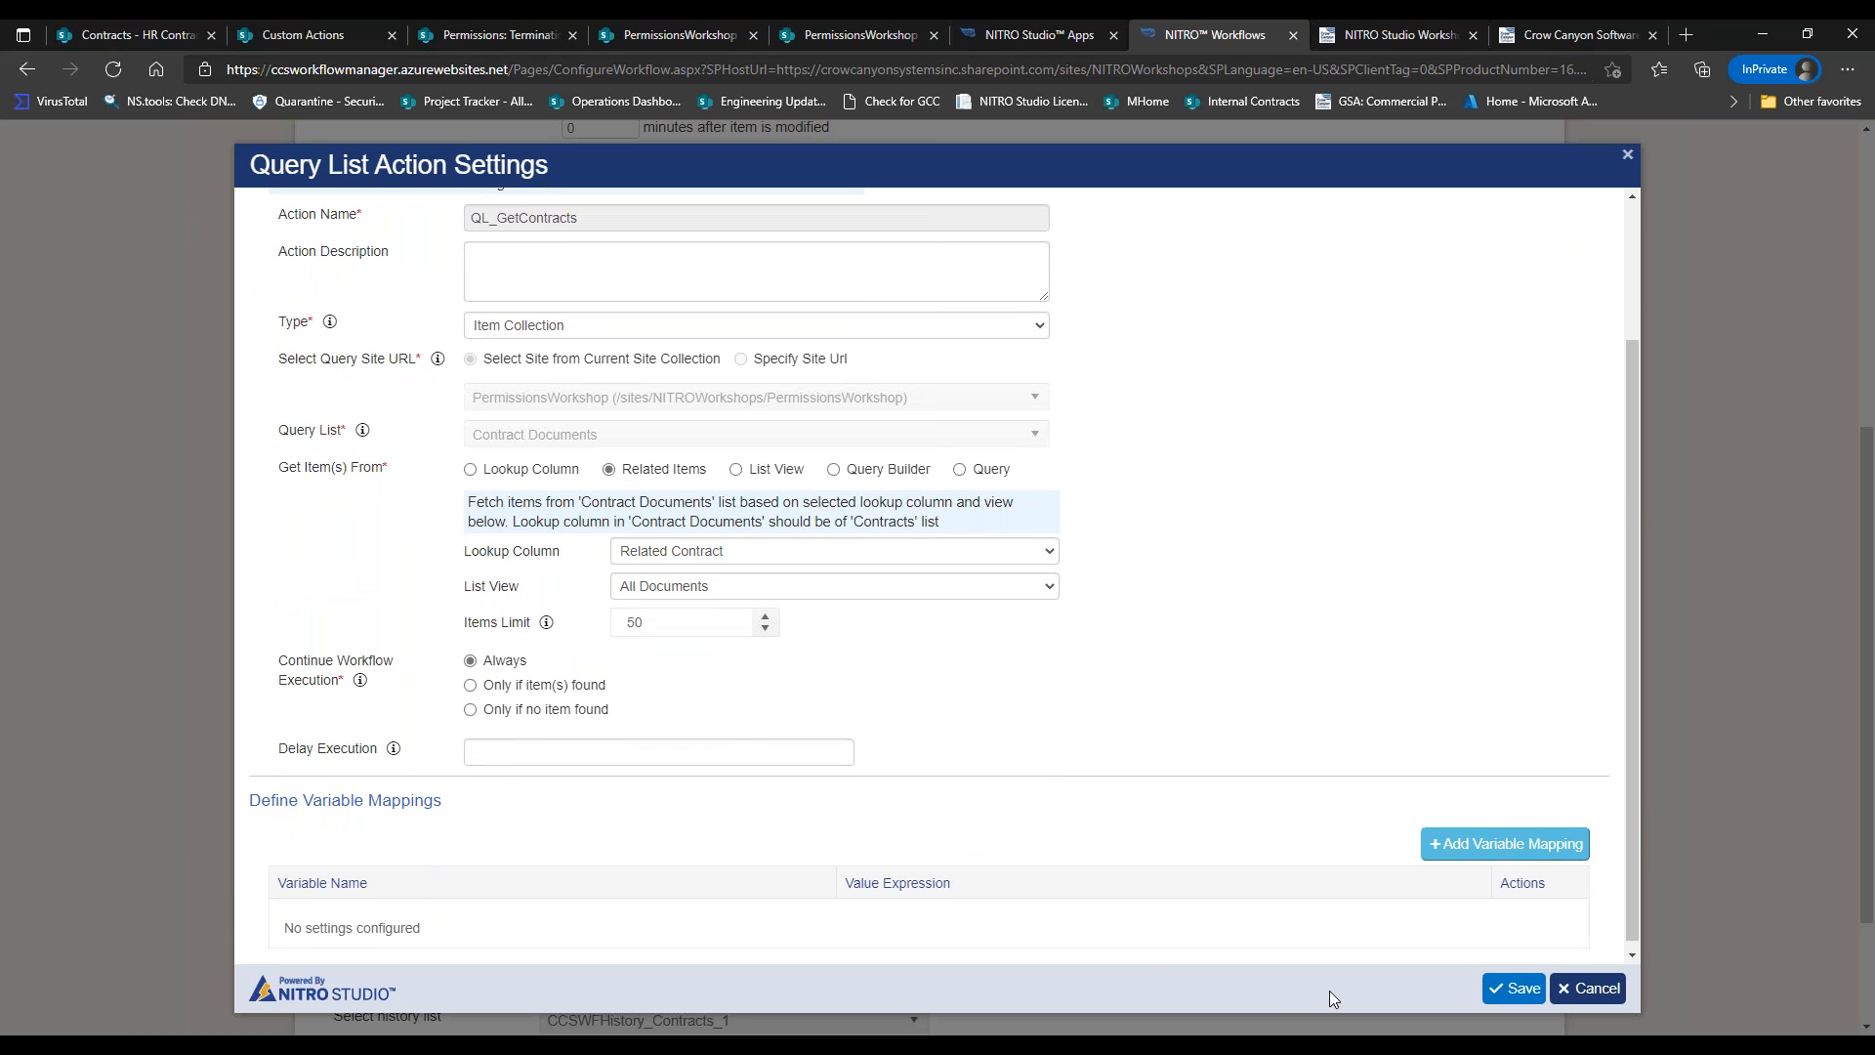
click(1515, 989)
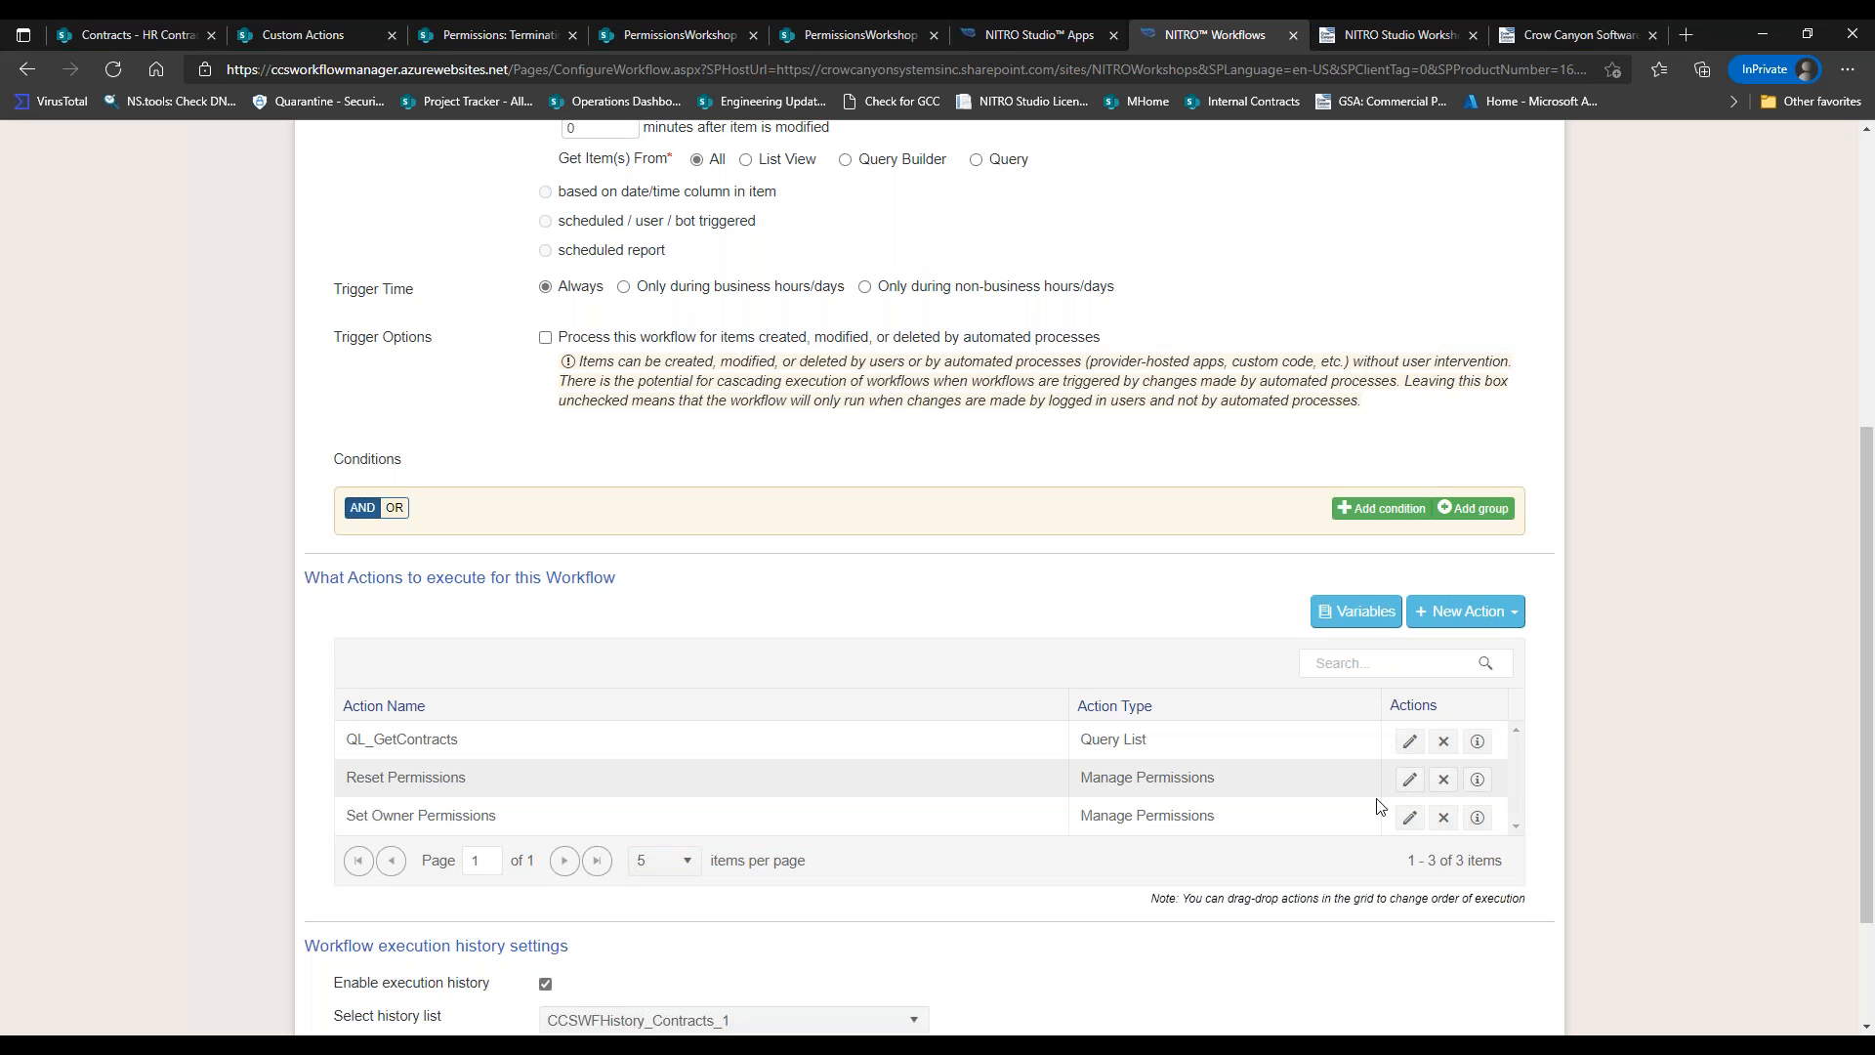
Show action reordering, then reopen Set Owner Permissions and try its user picker.
click(1410, 818)
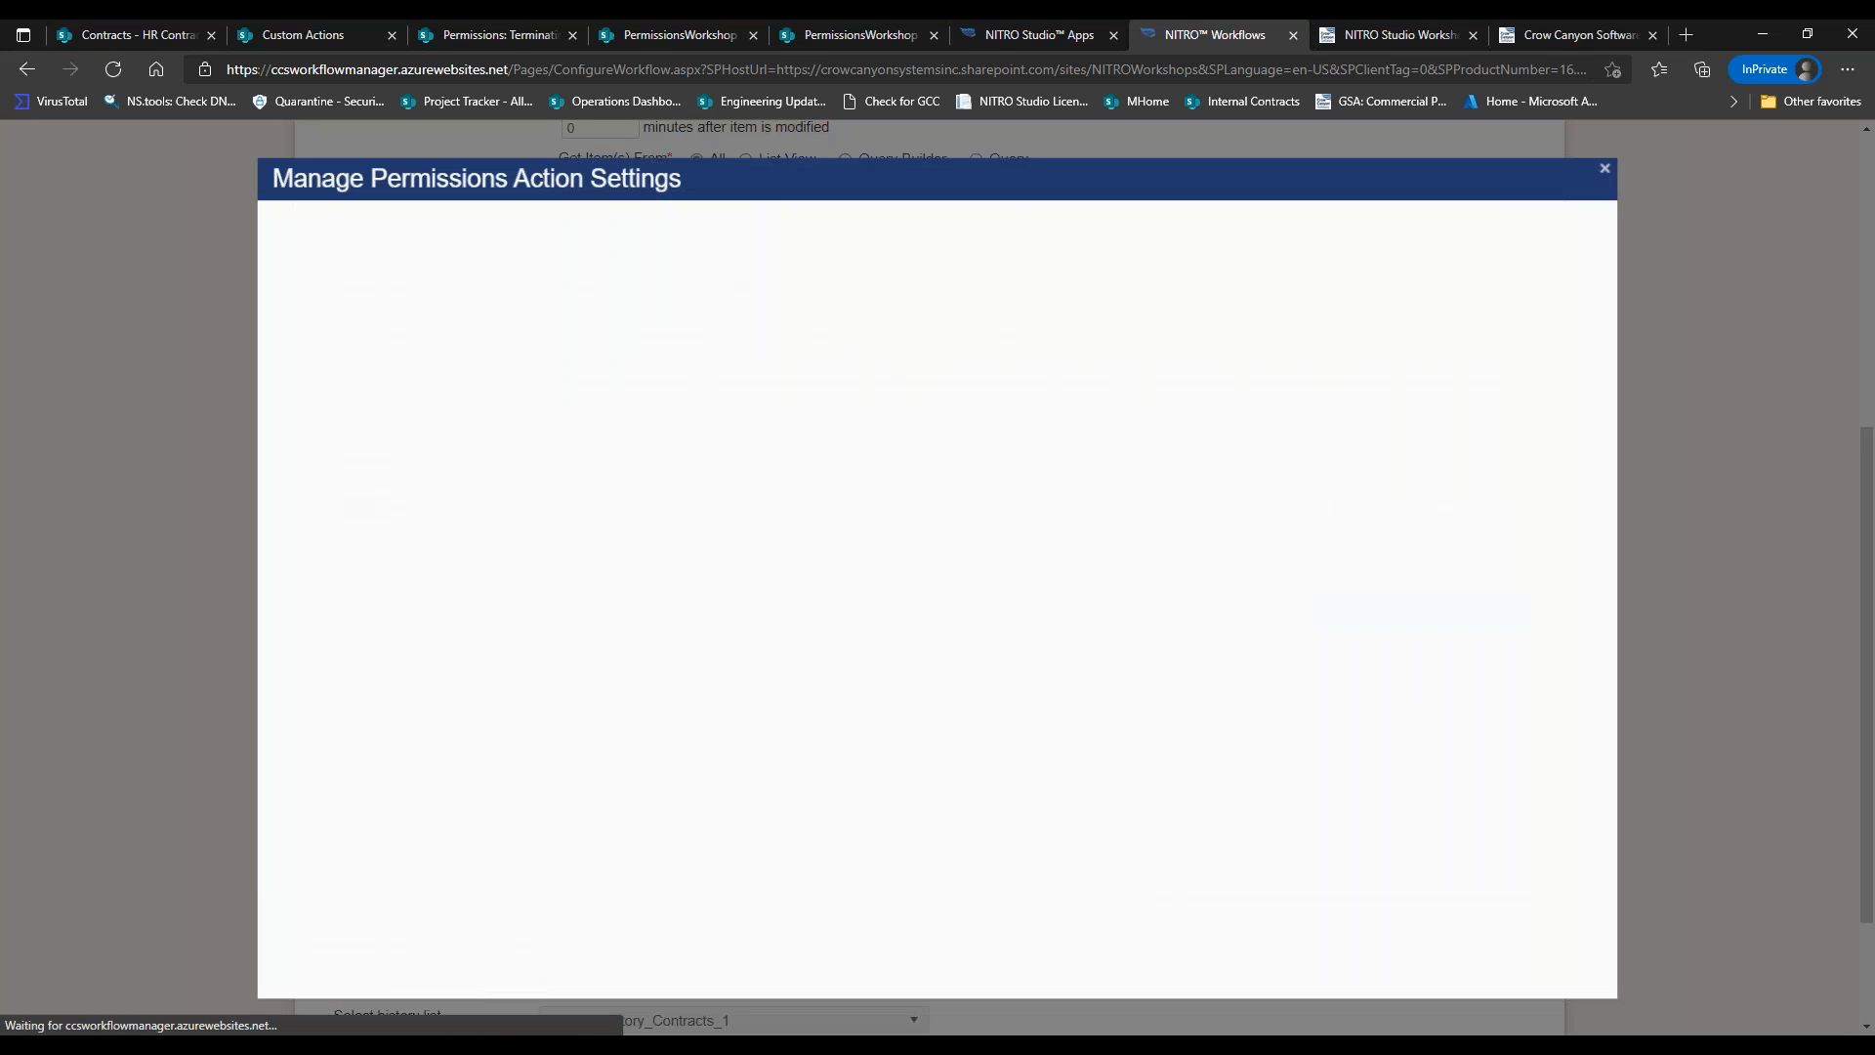
click(1588, 988)
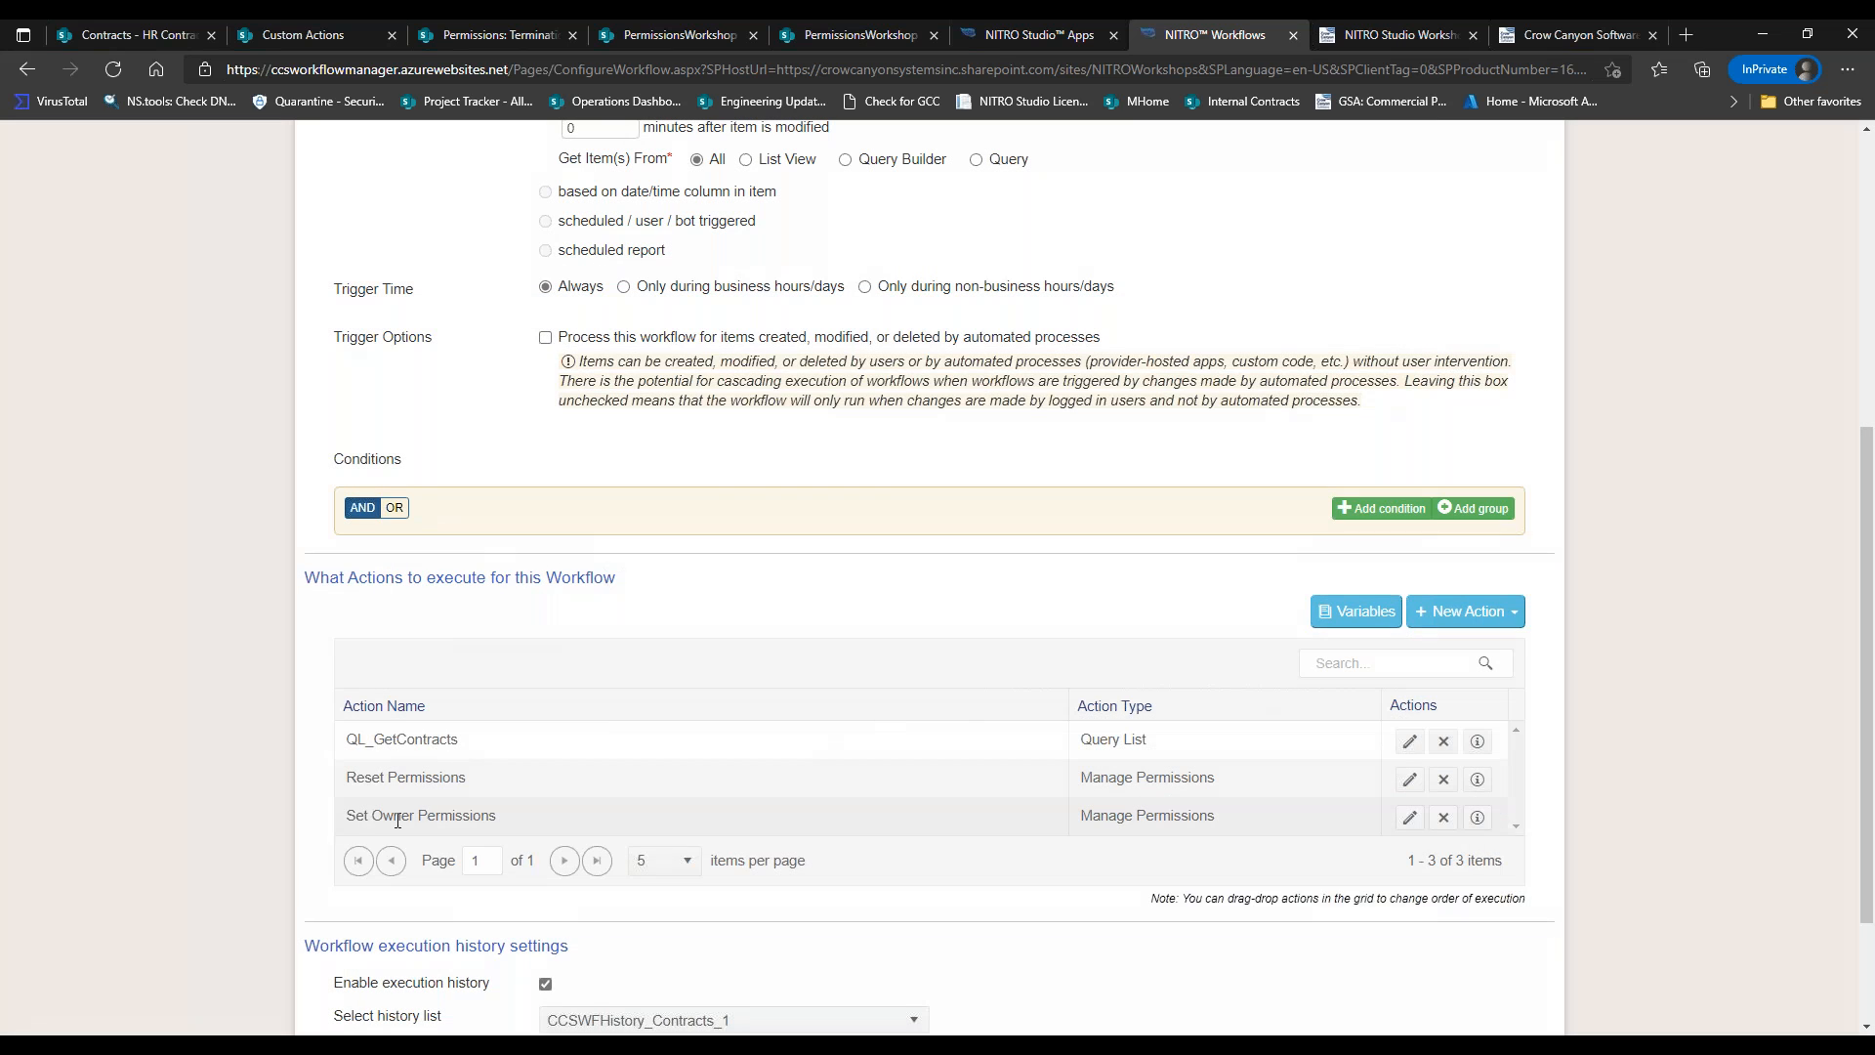
drag(350, 814, 383, 777)
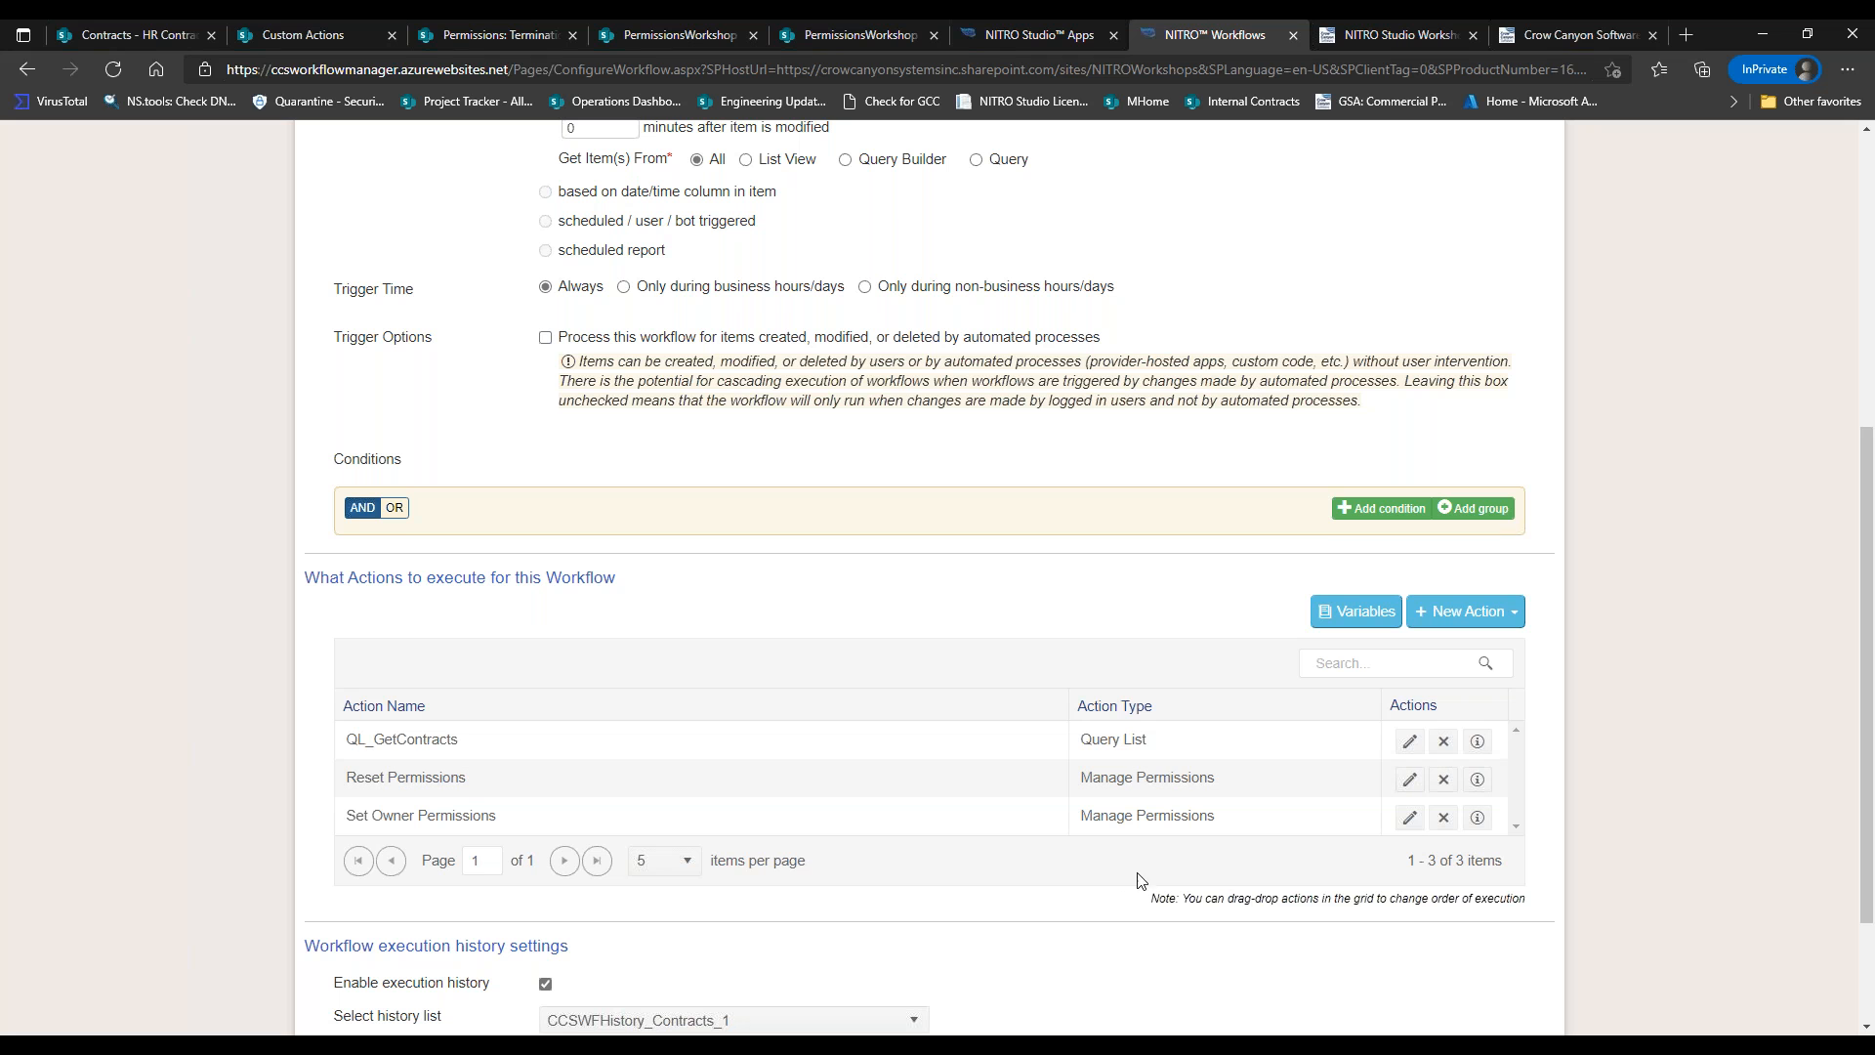
click(1408, 818)
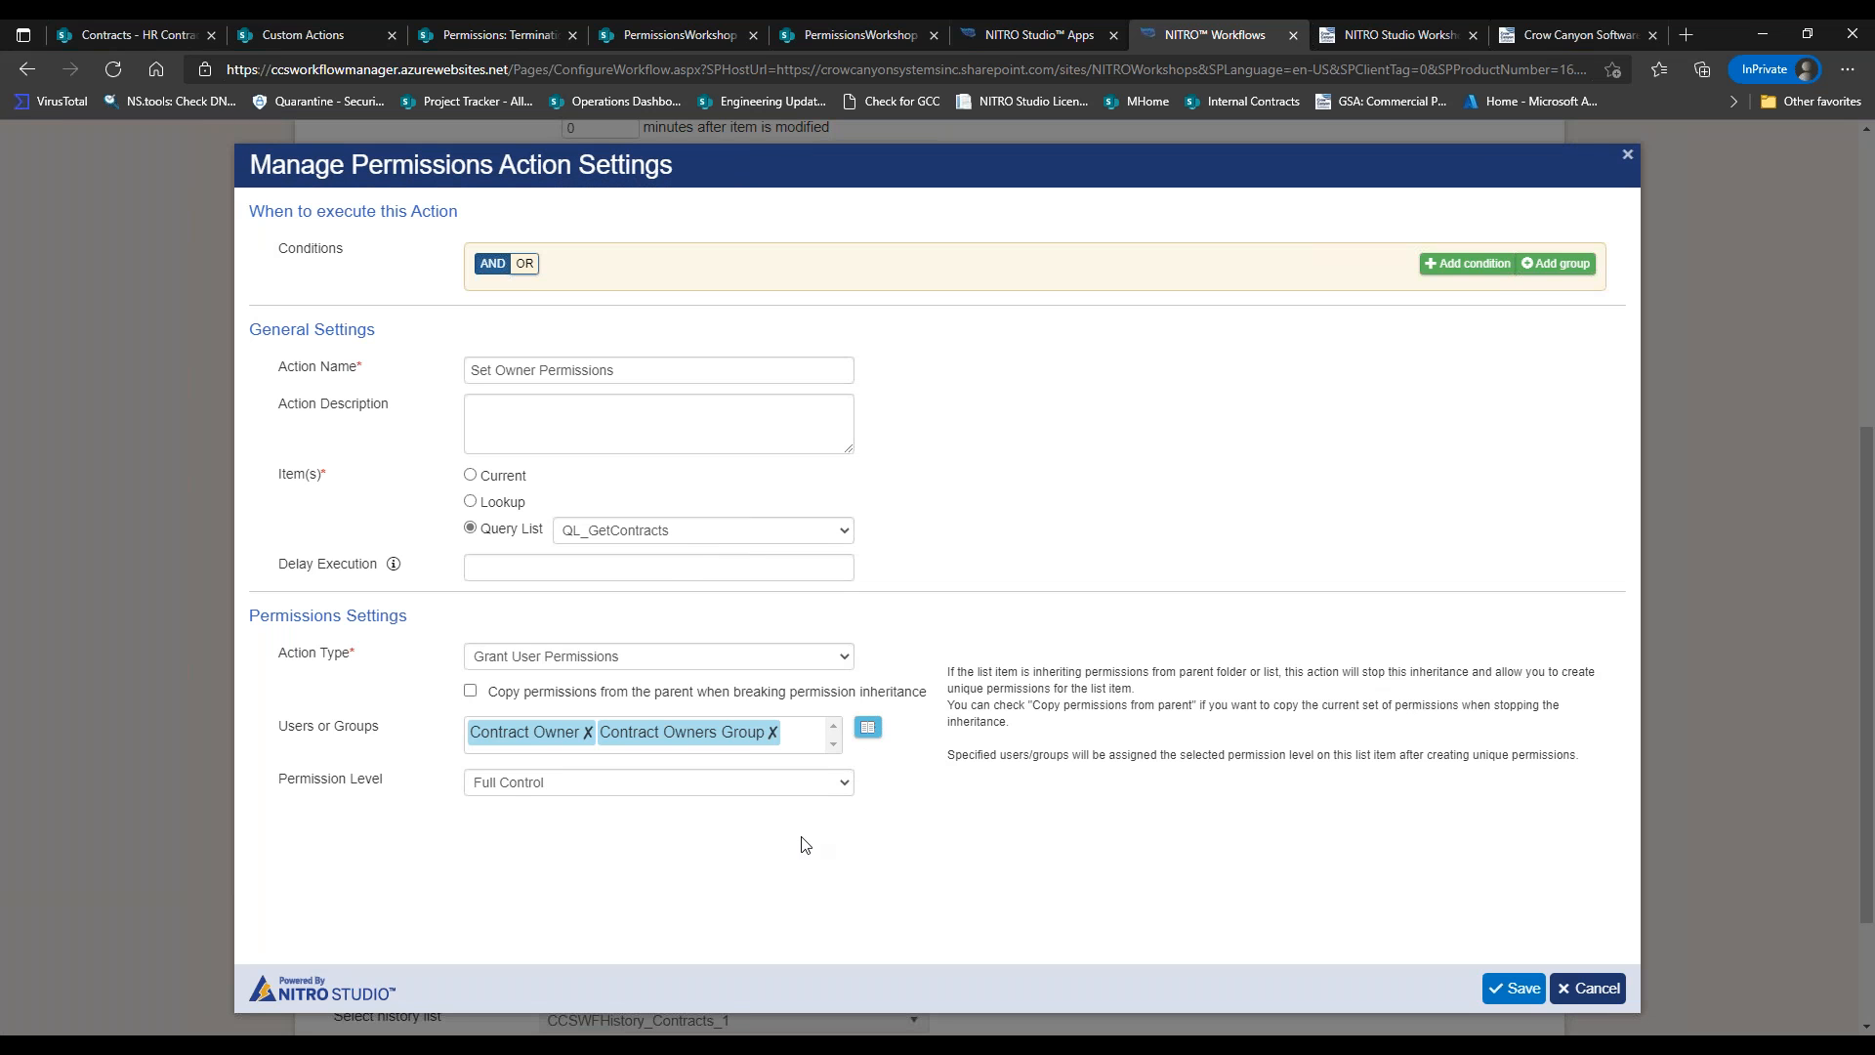
click(867, 728)
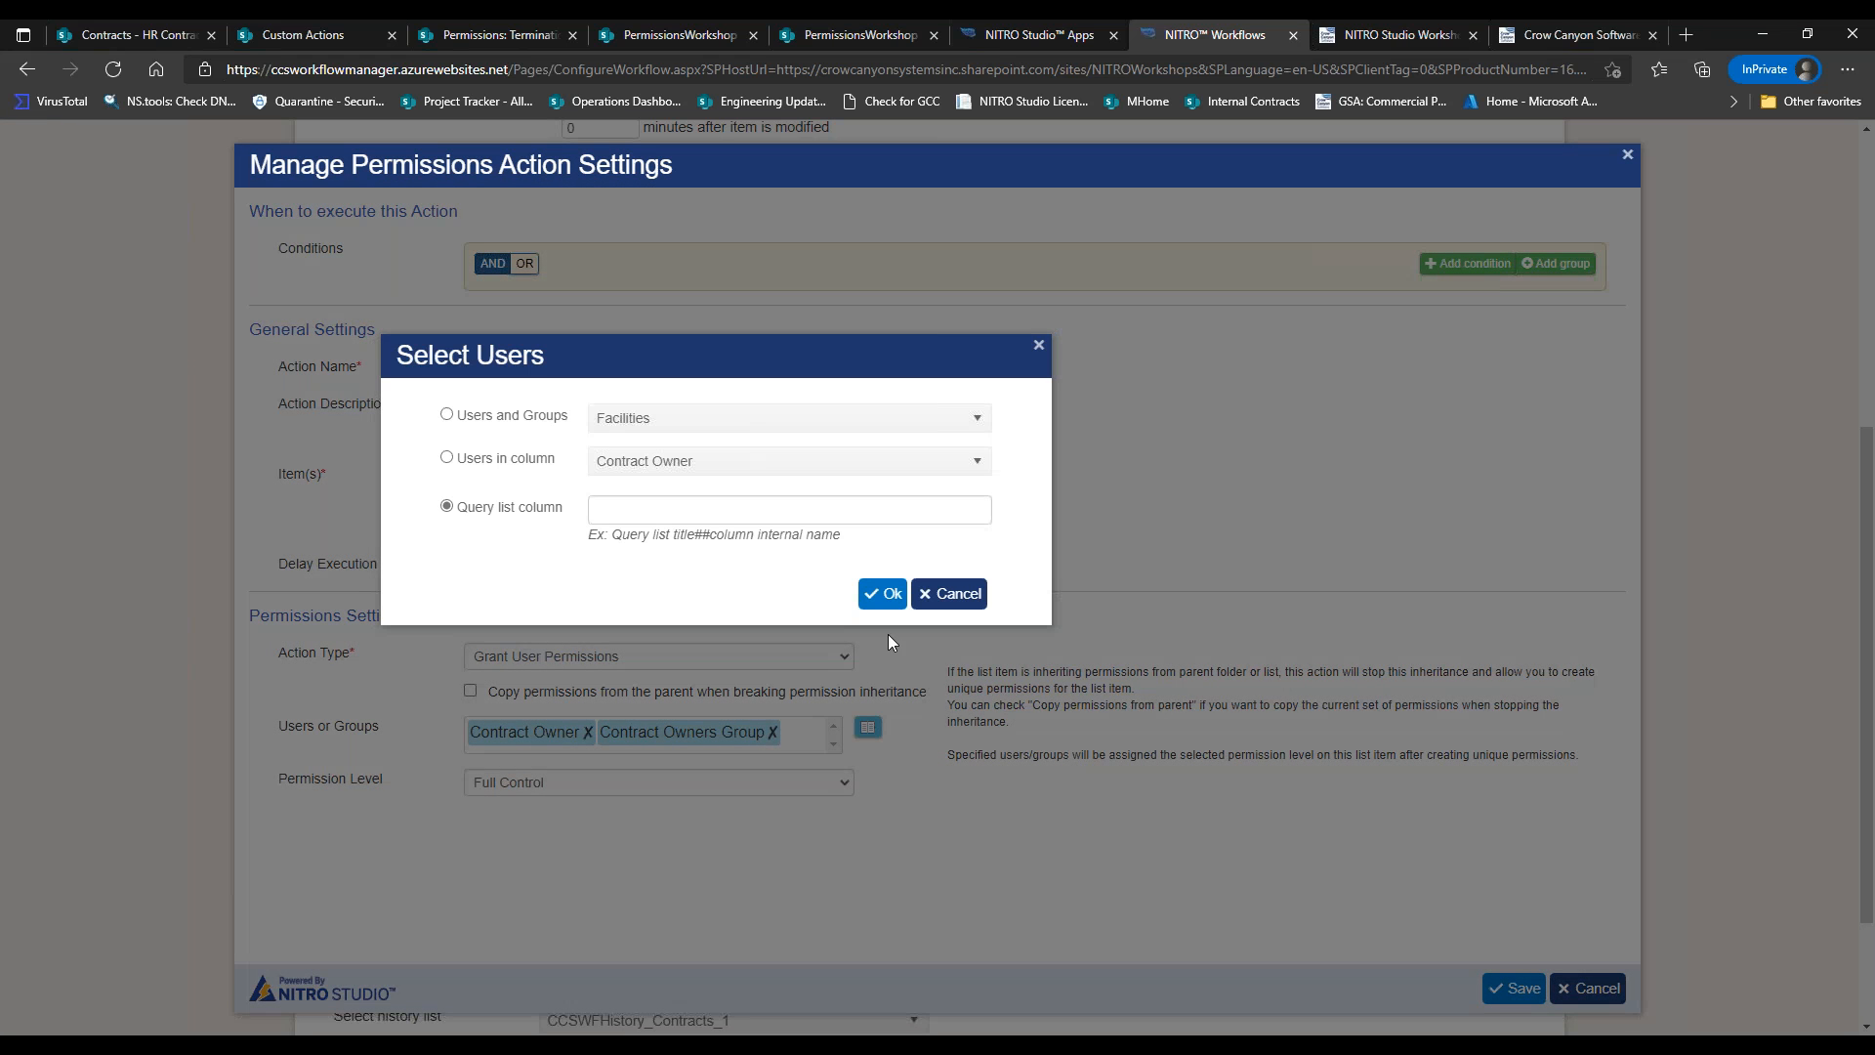
click(928, 598)
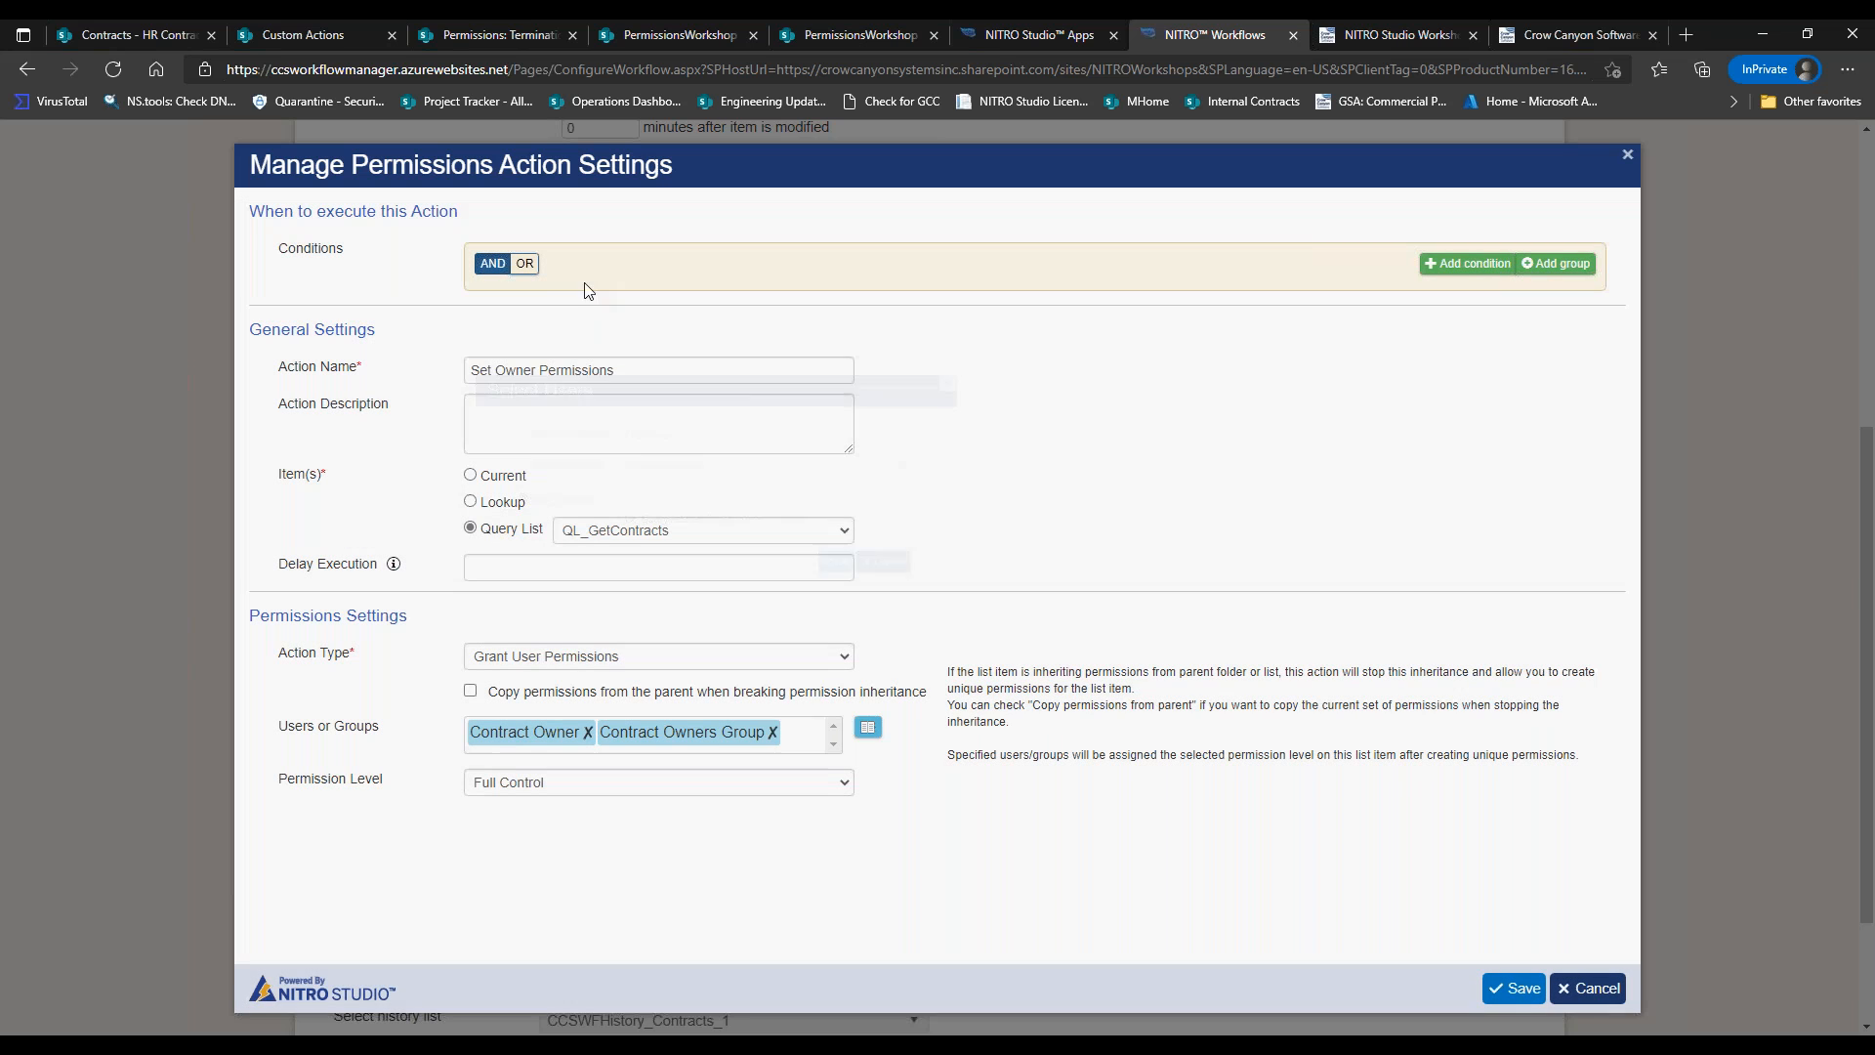
drag(479, 368, 625, 368)
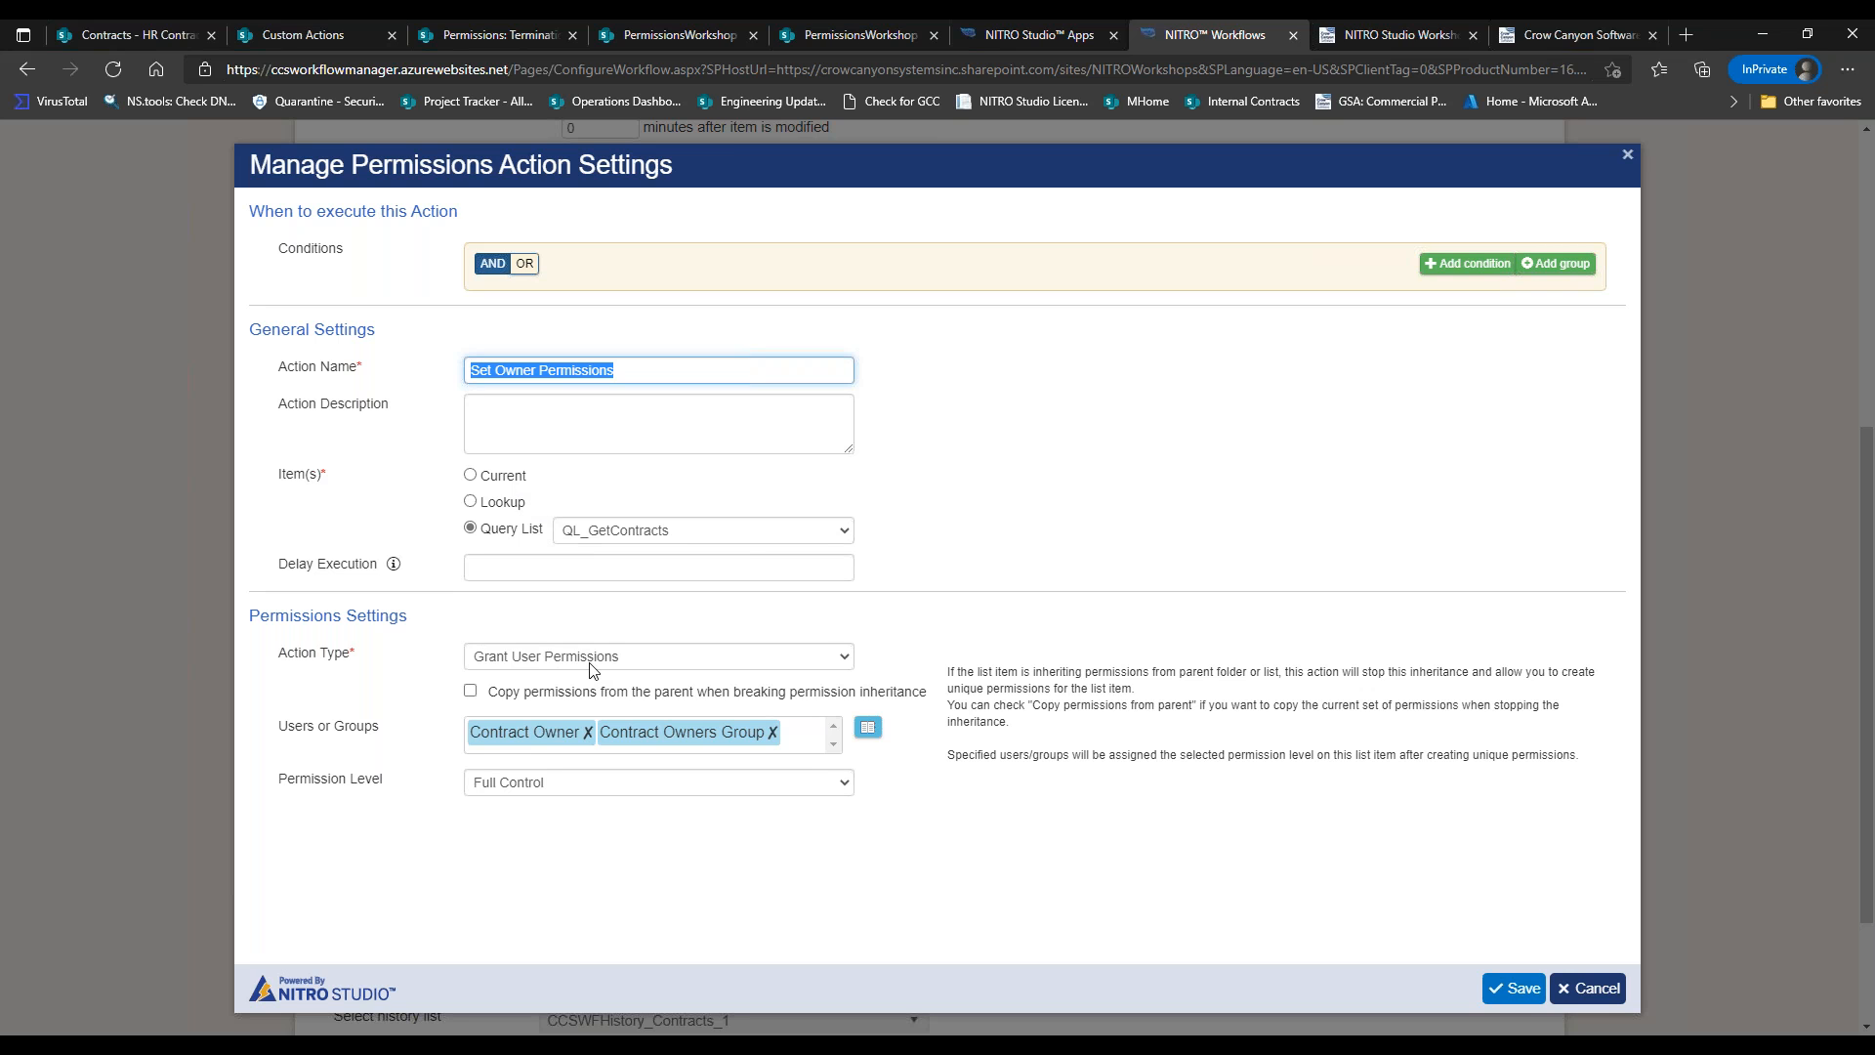
In the user picker, choose Users in column > Contract Owner and confirm.
click(868, 728)
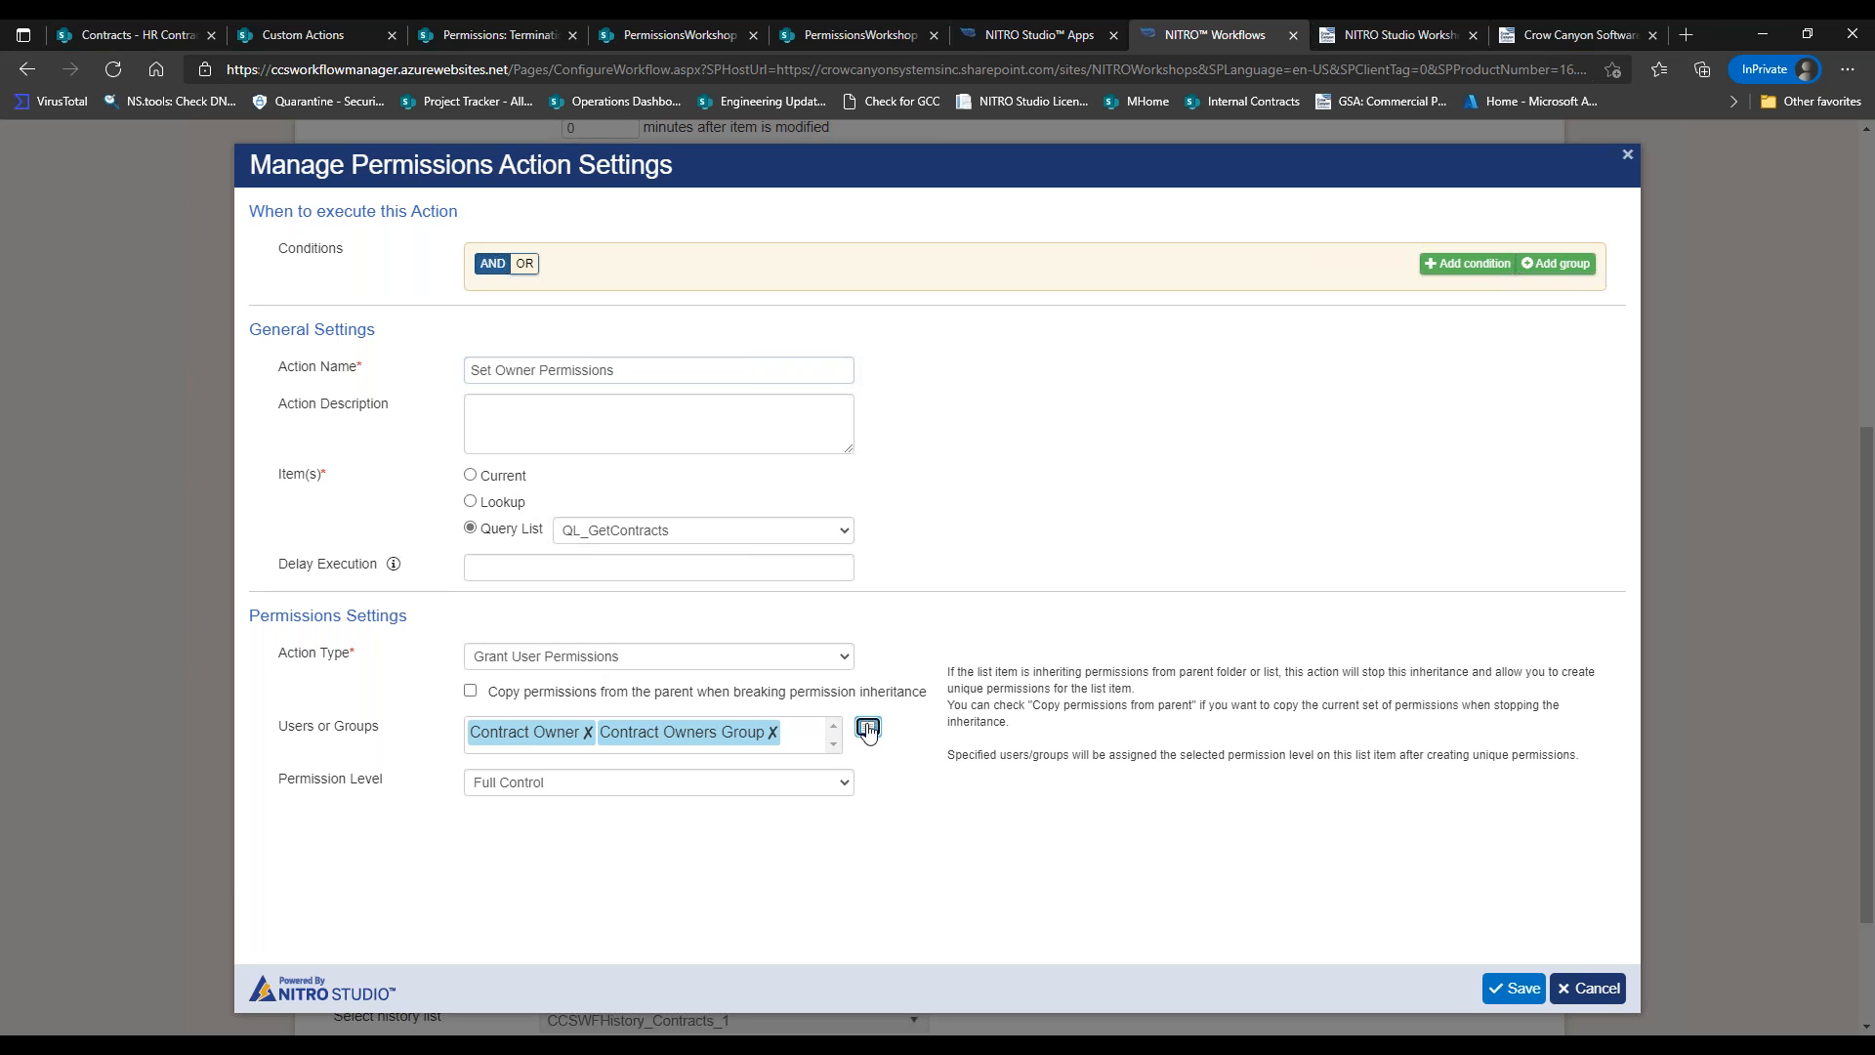
click(539, 459)
click(606, 461)
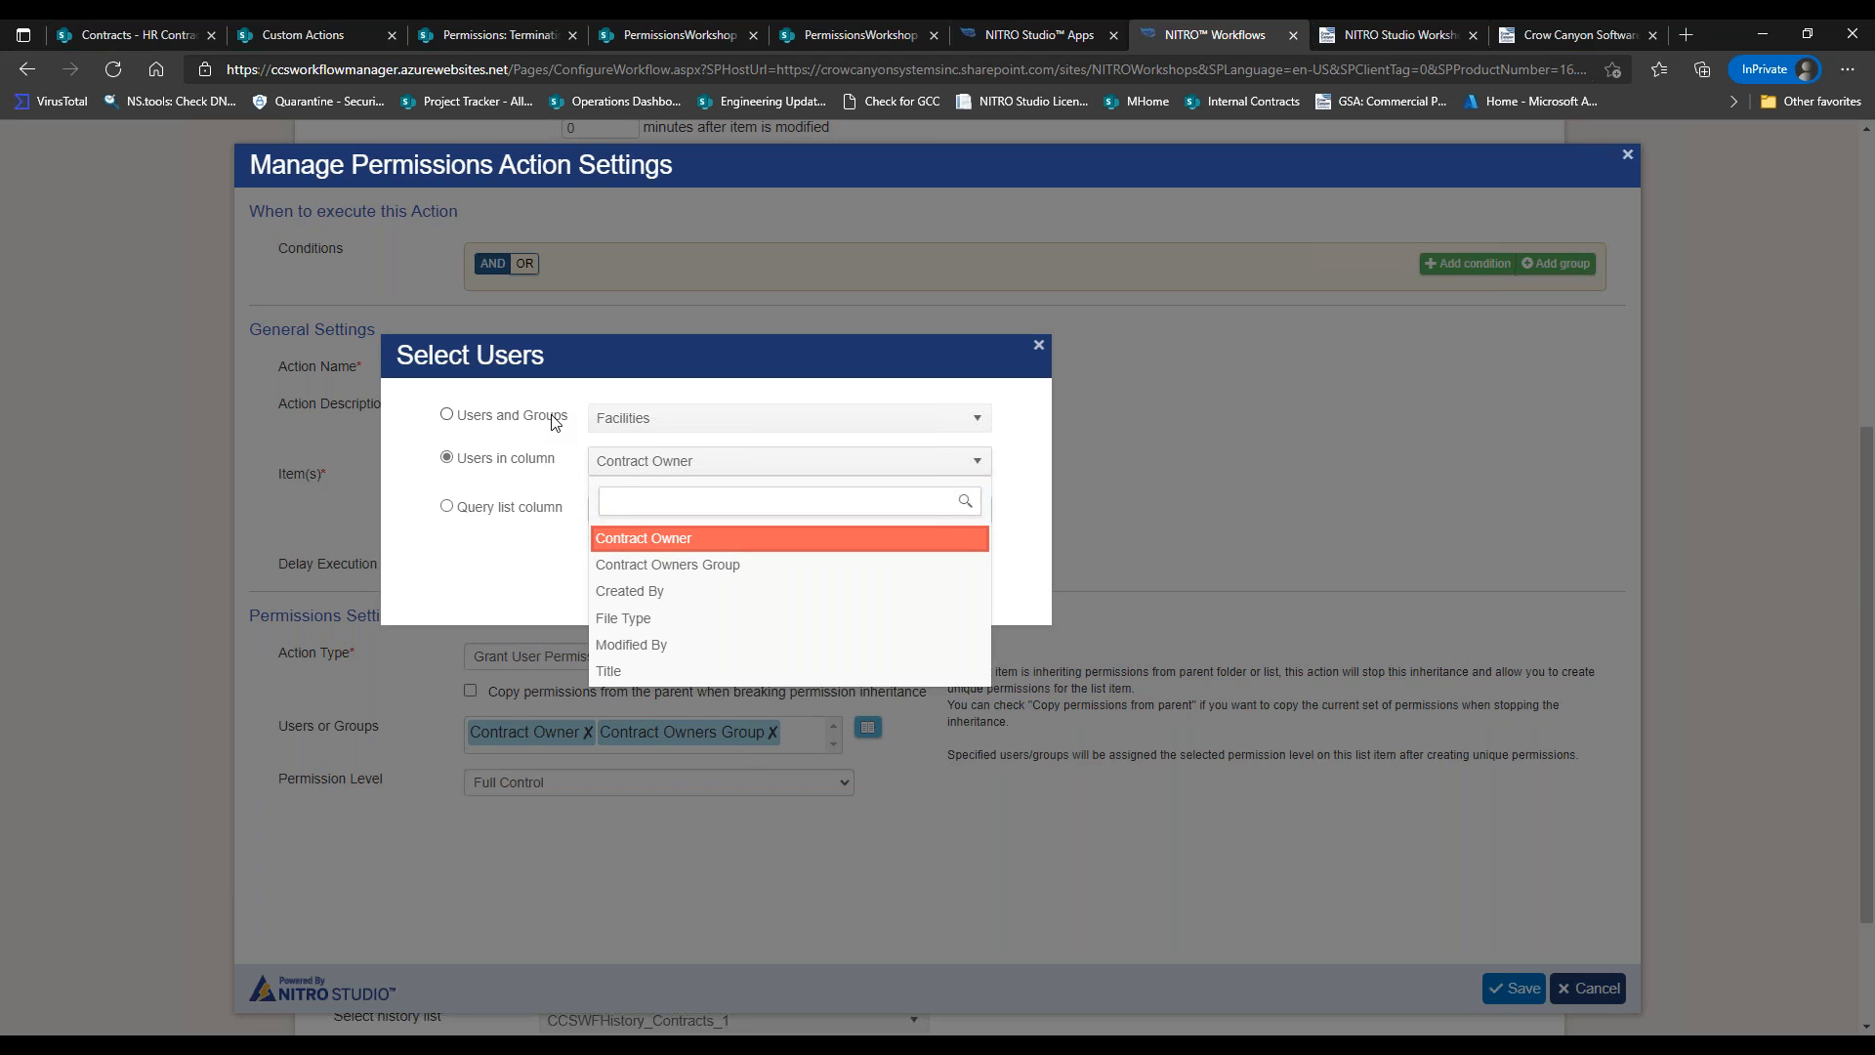
click(490, 586)
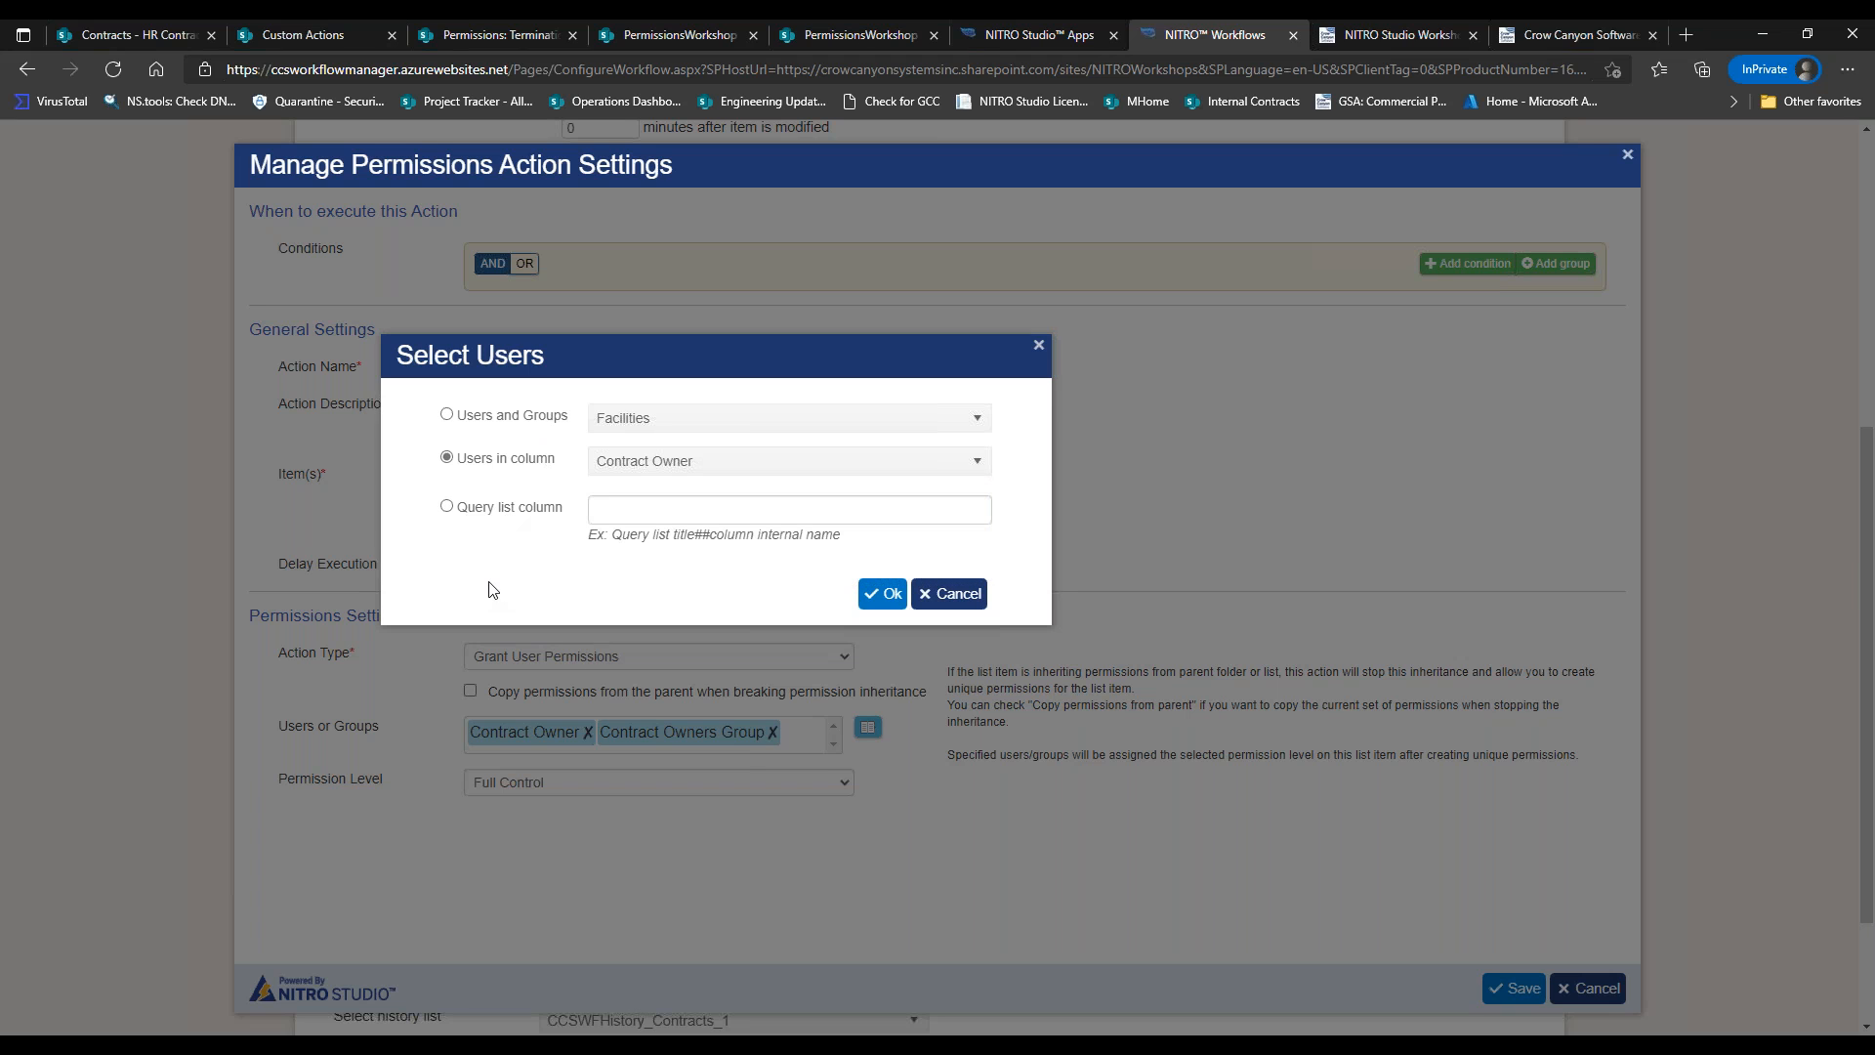
click(870, 593)
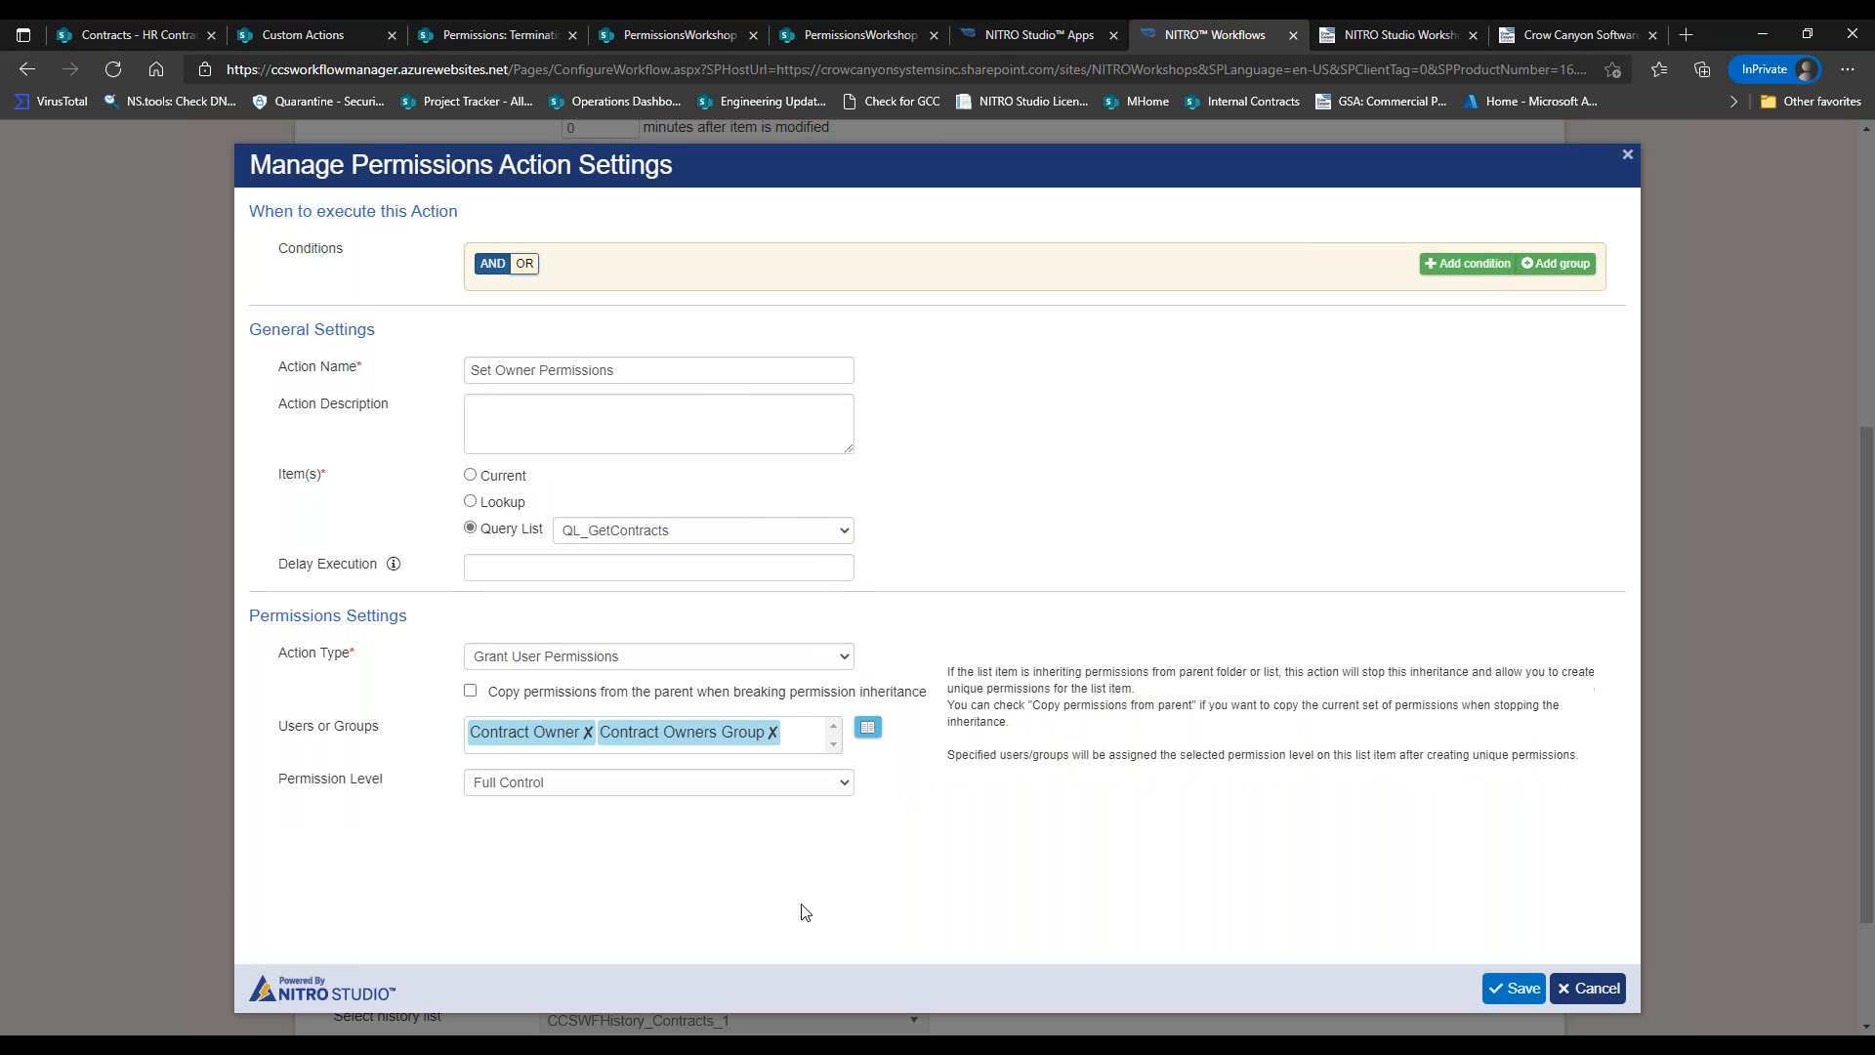
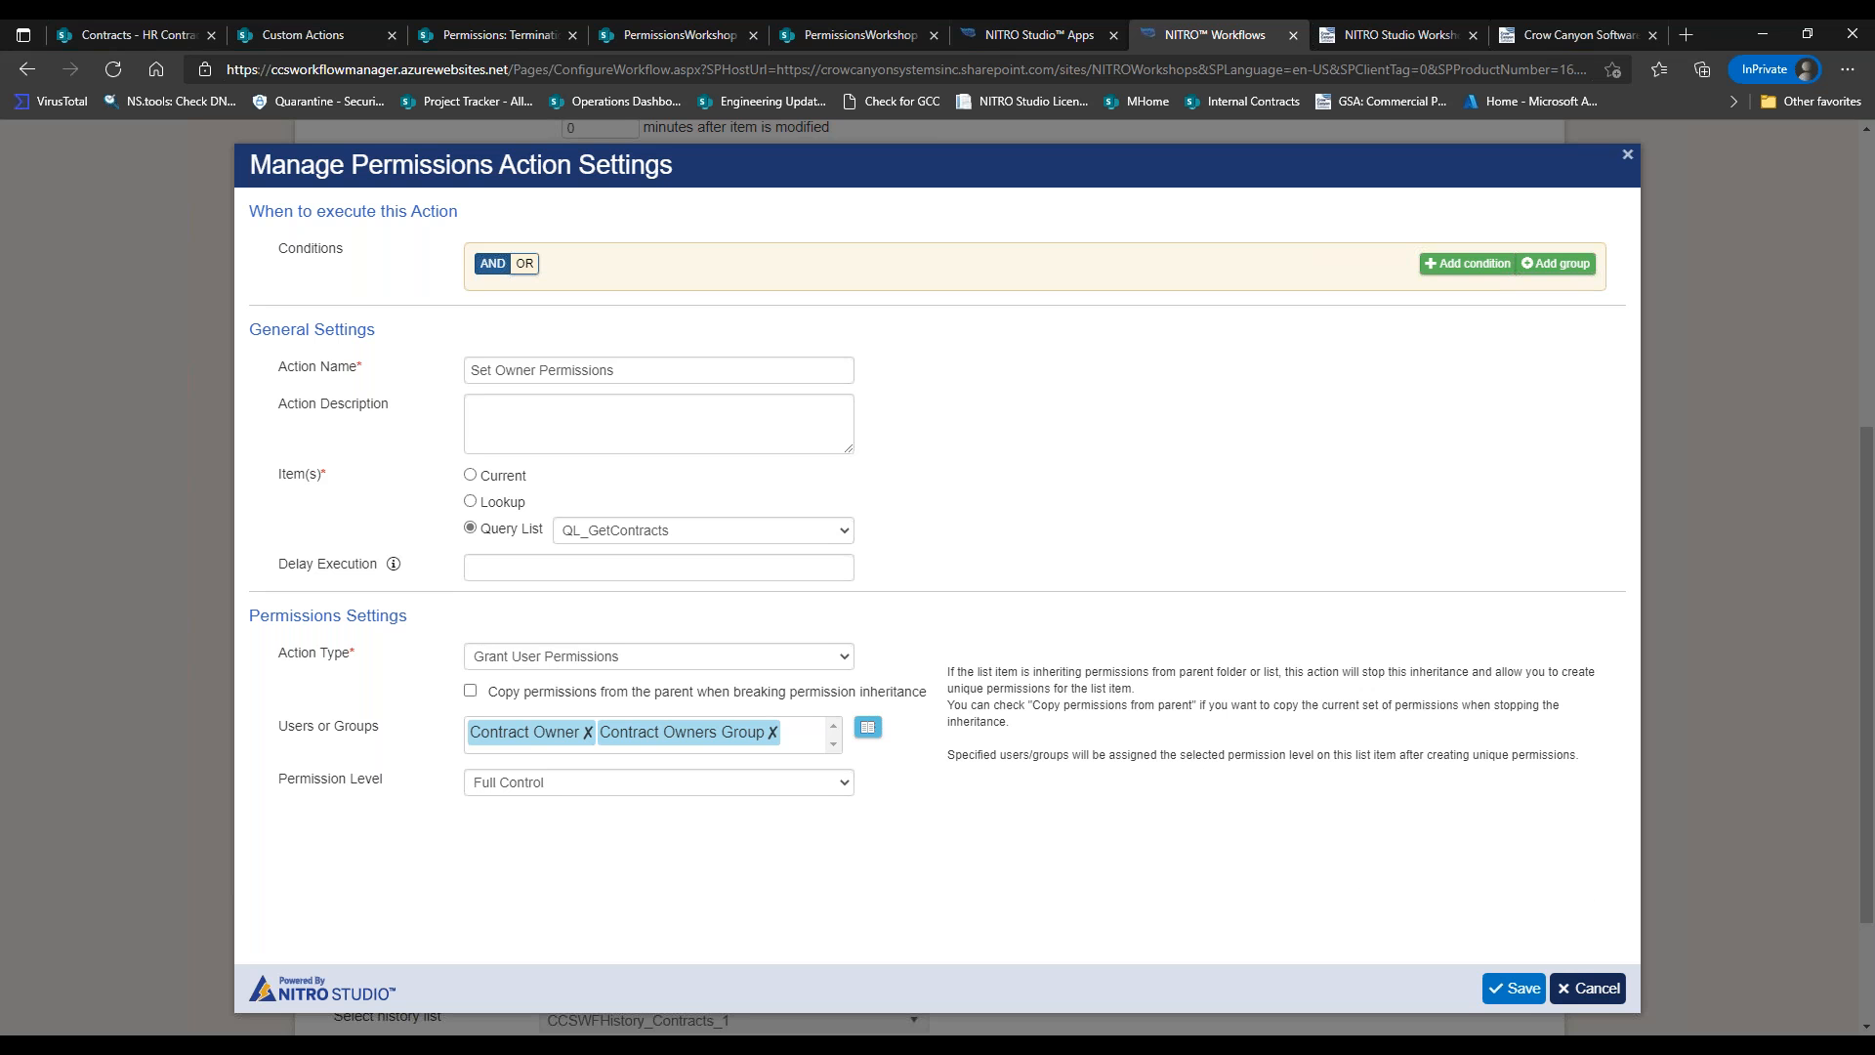
Save the Set Owner Permissions action, then return to the HR Contracts item.
click(1588, 987)
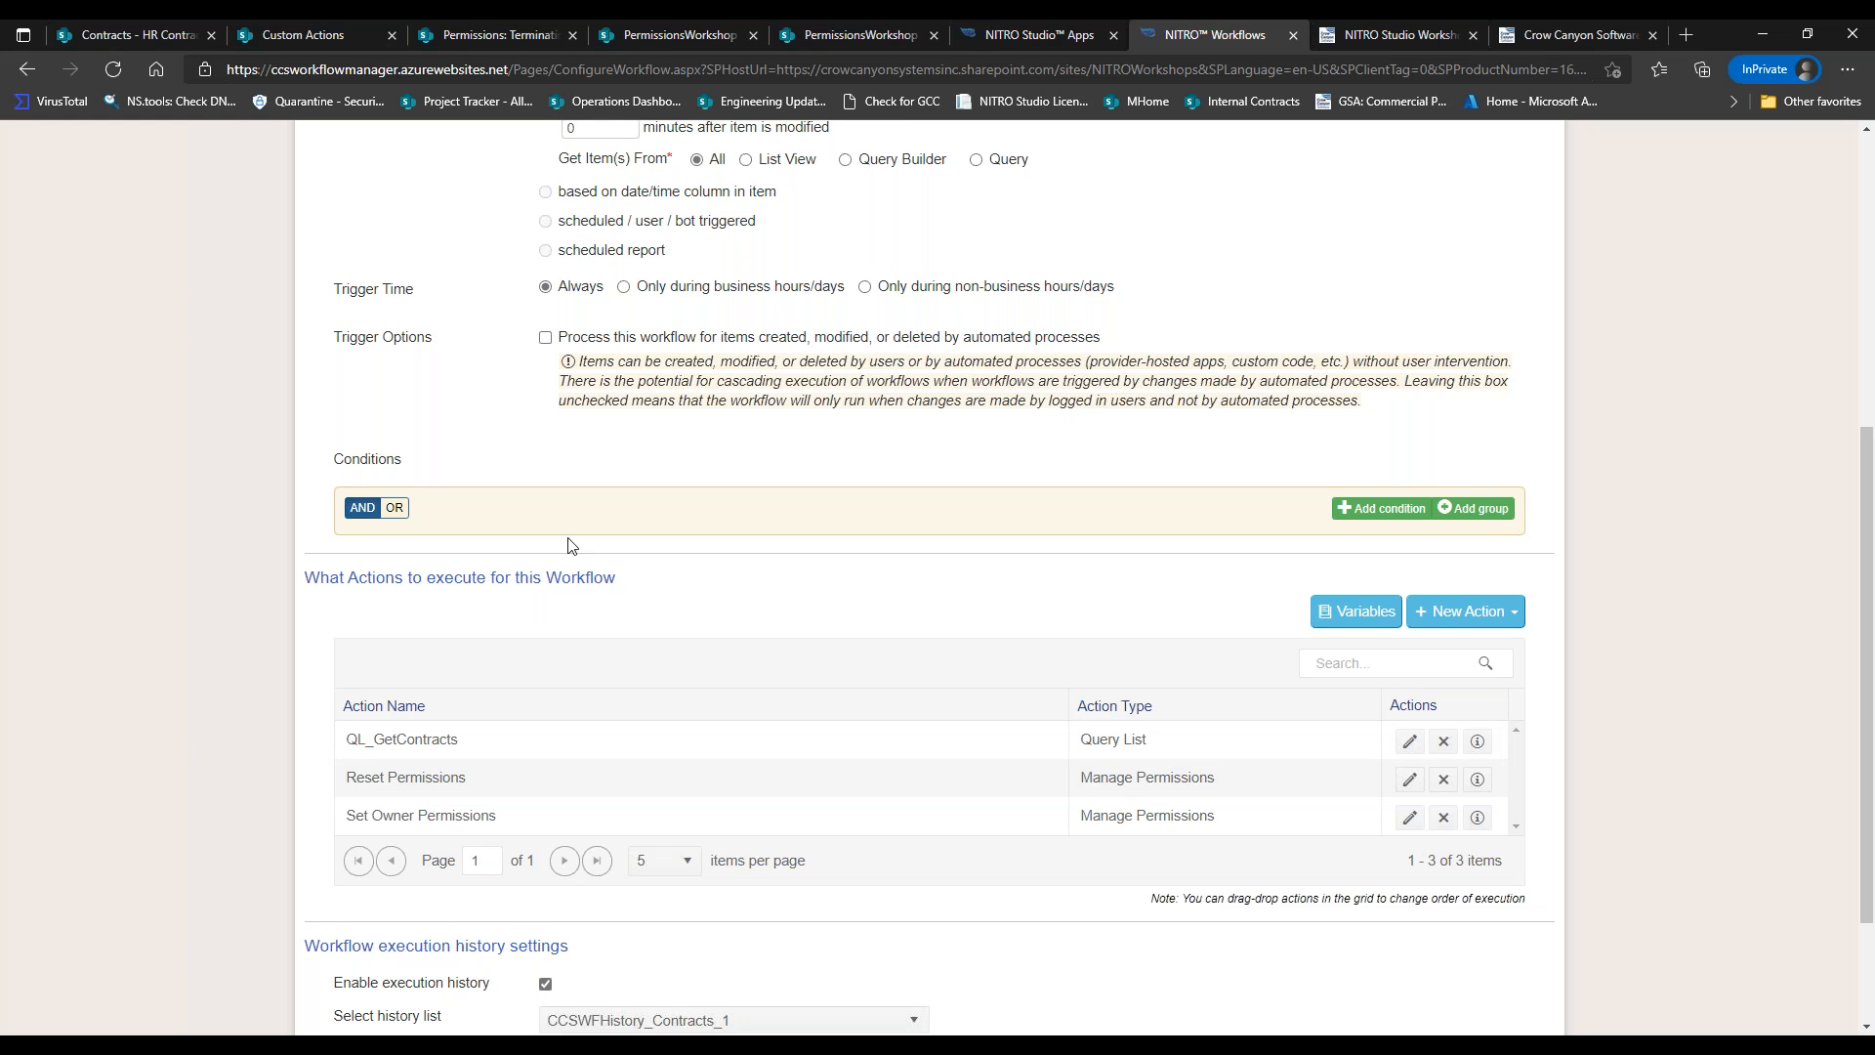
click(200, 35)
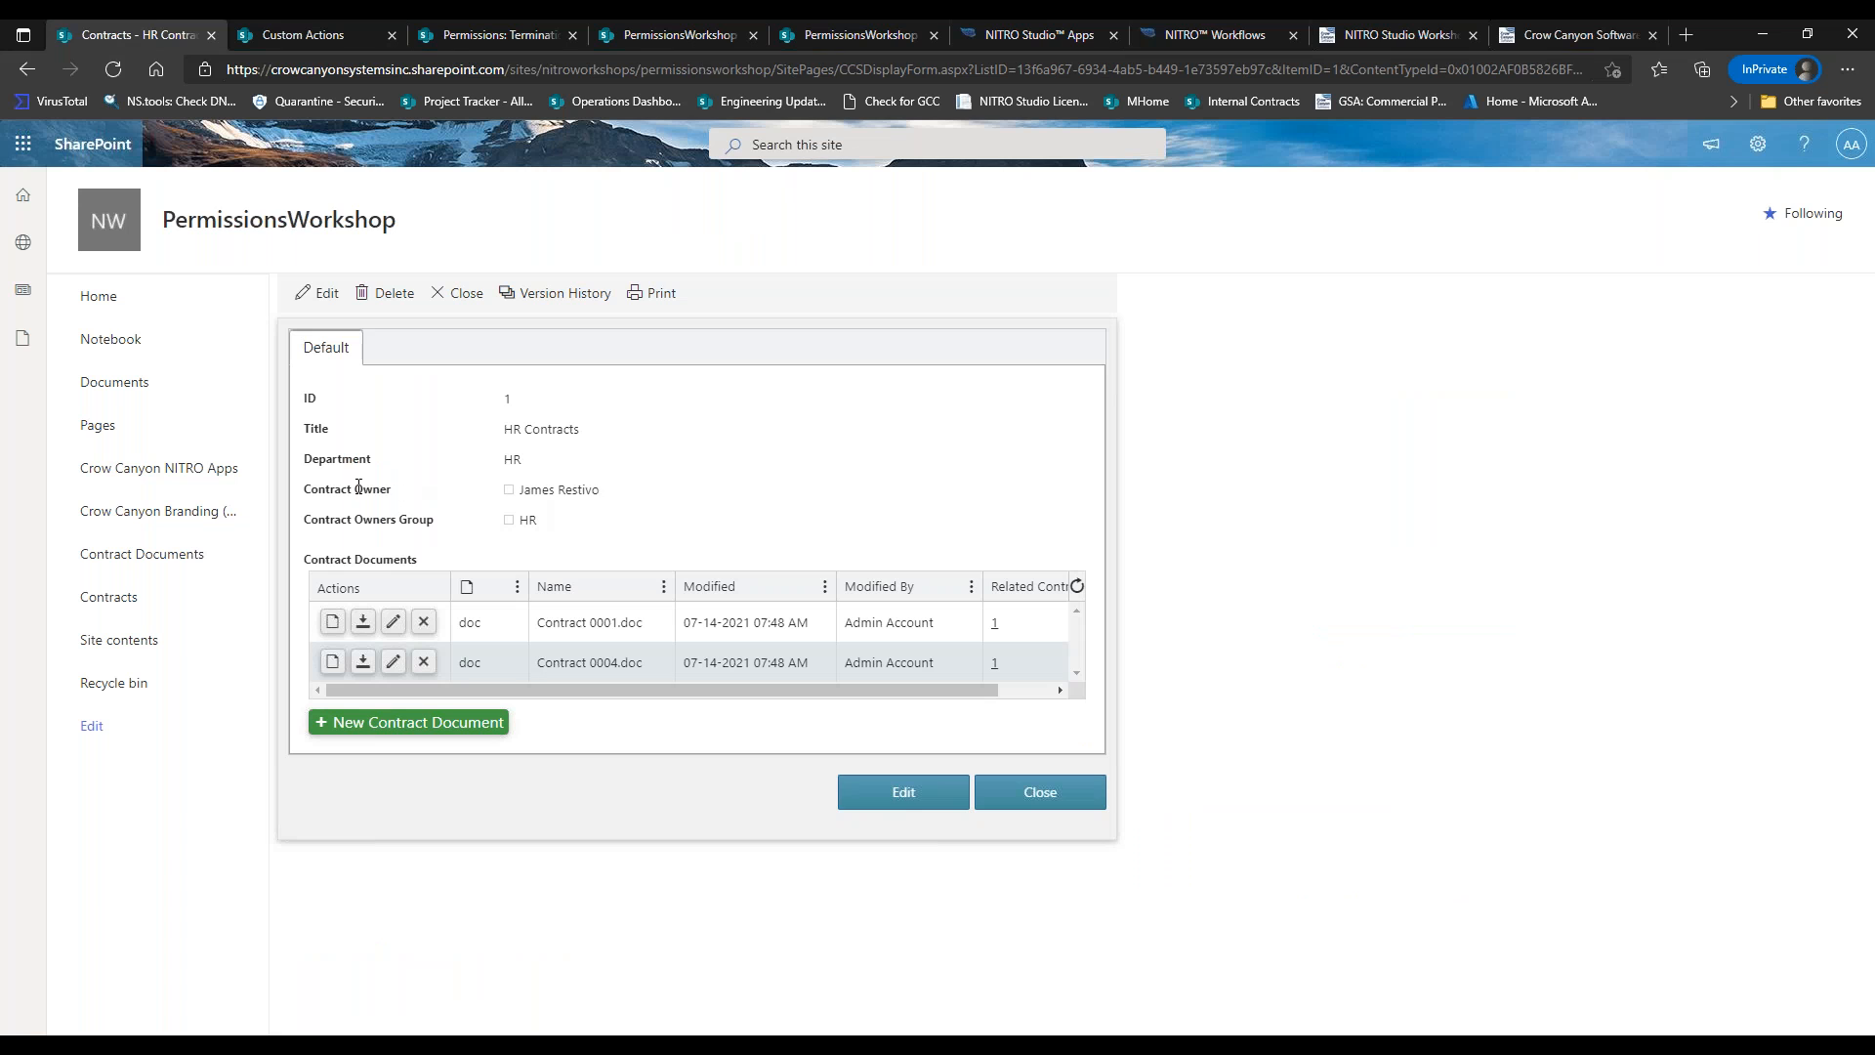
Point out the Contract Owner and owners group values on the HR Contracts item.
drag(314, 488, 613, 491)
click(615, 534)
drag(598, 532, 304, 486)
click(760, 543)
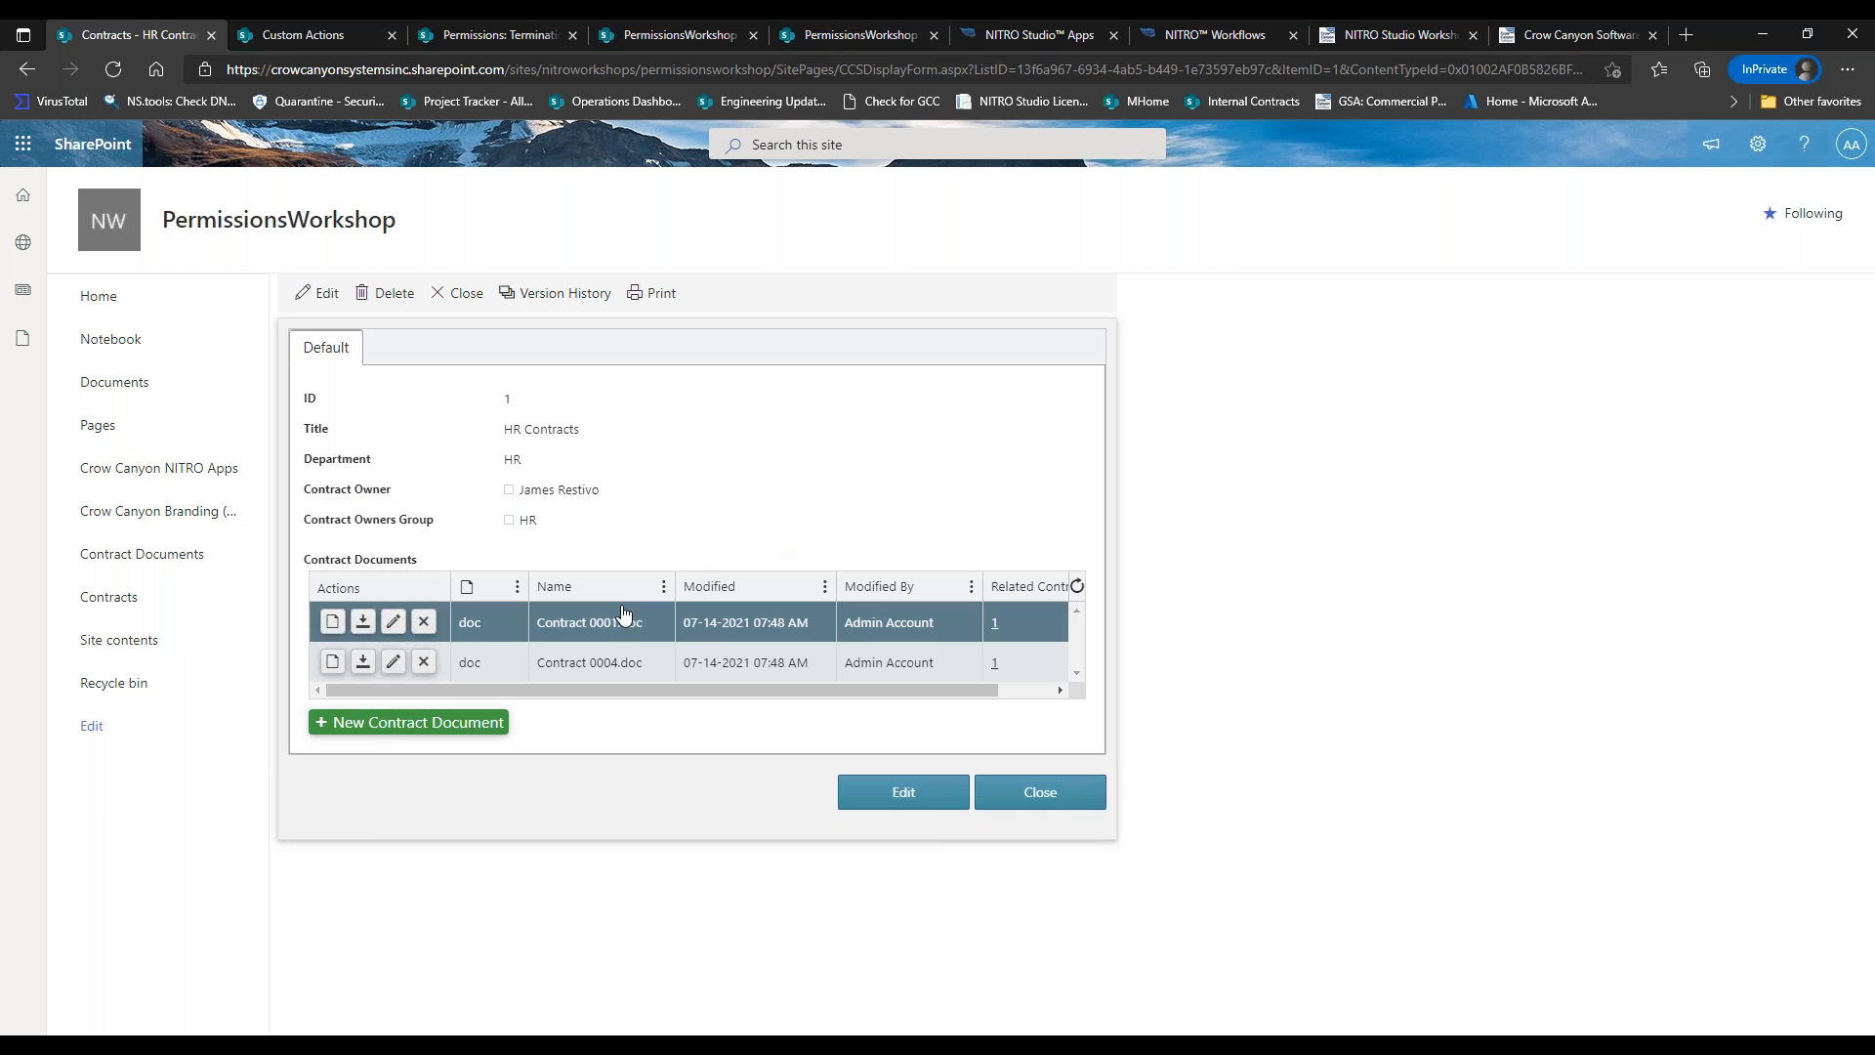
Open Contract Documents and review Contract 0001.doc's advanced permissions for HR and the owner.
right_click(174, 570)
click(221, 574)
click(416, 38)
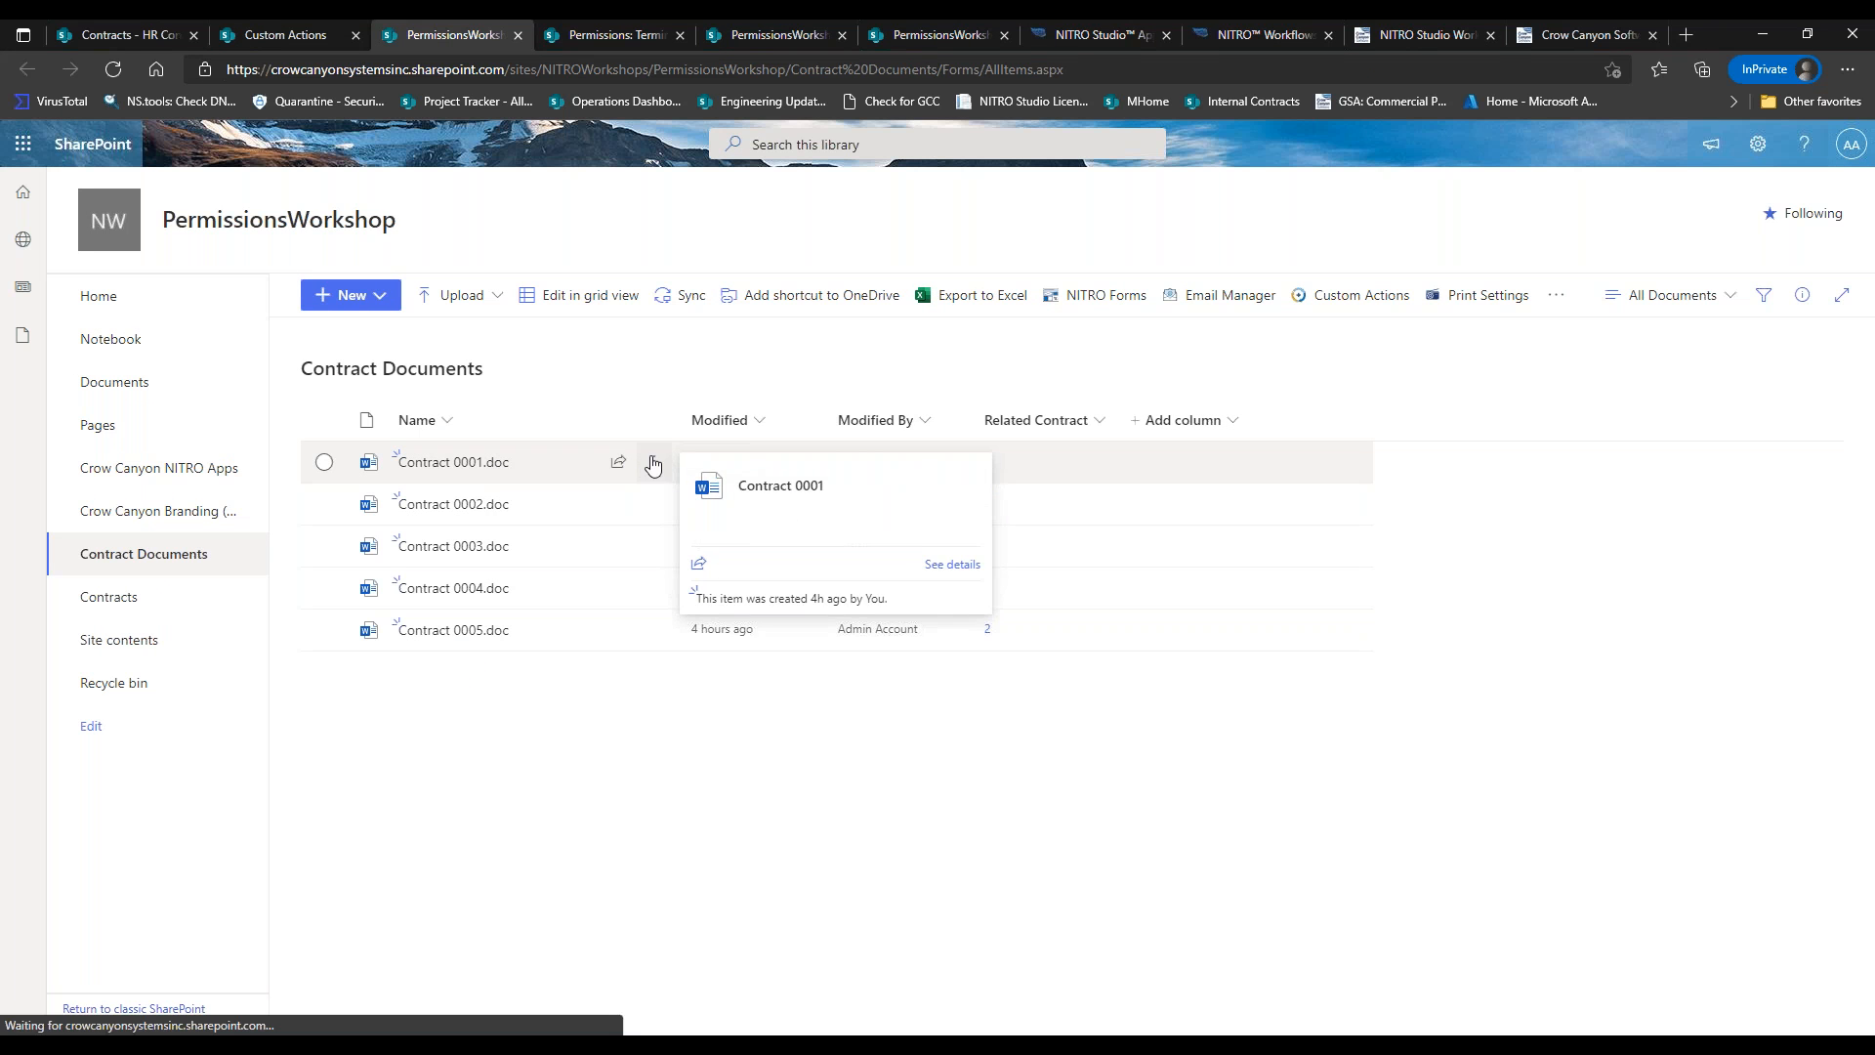
click(648, 465)
click(714, 602)
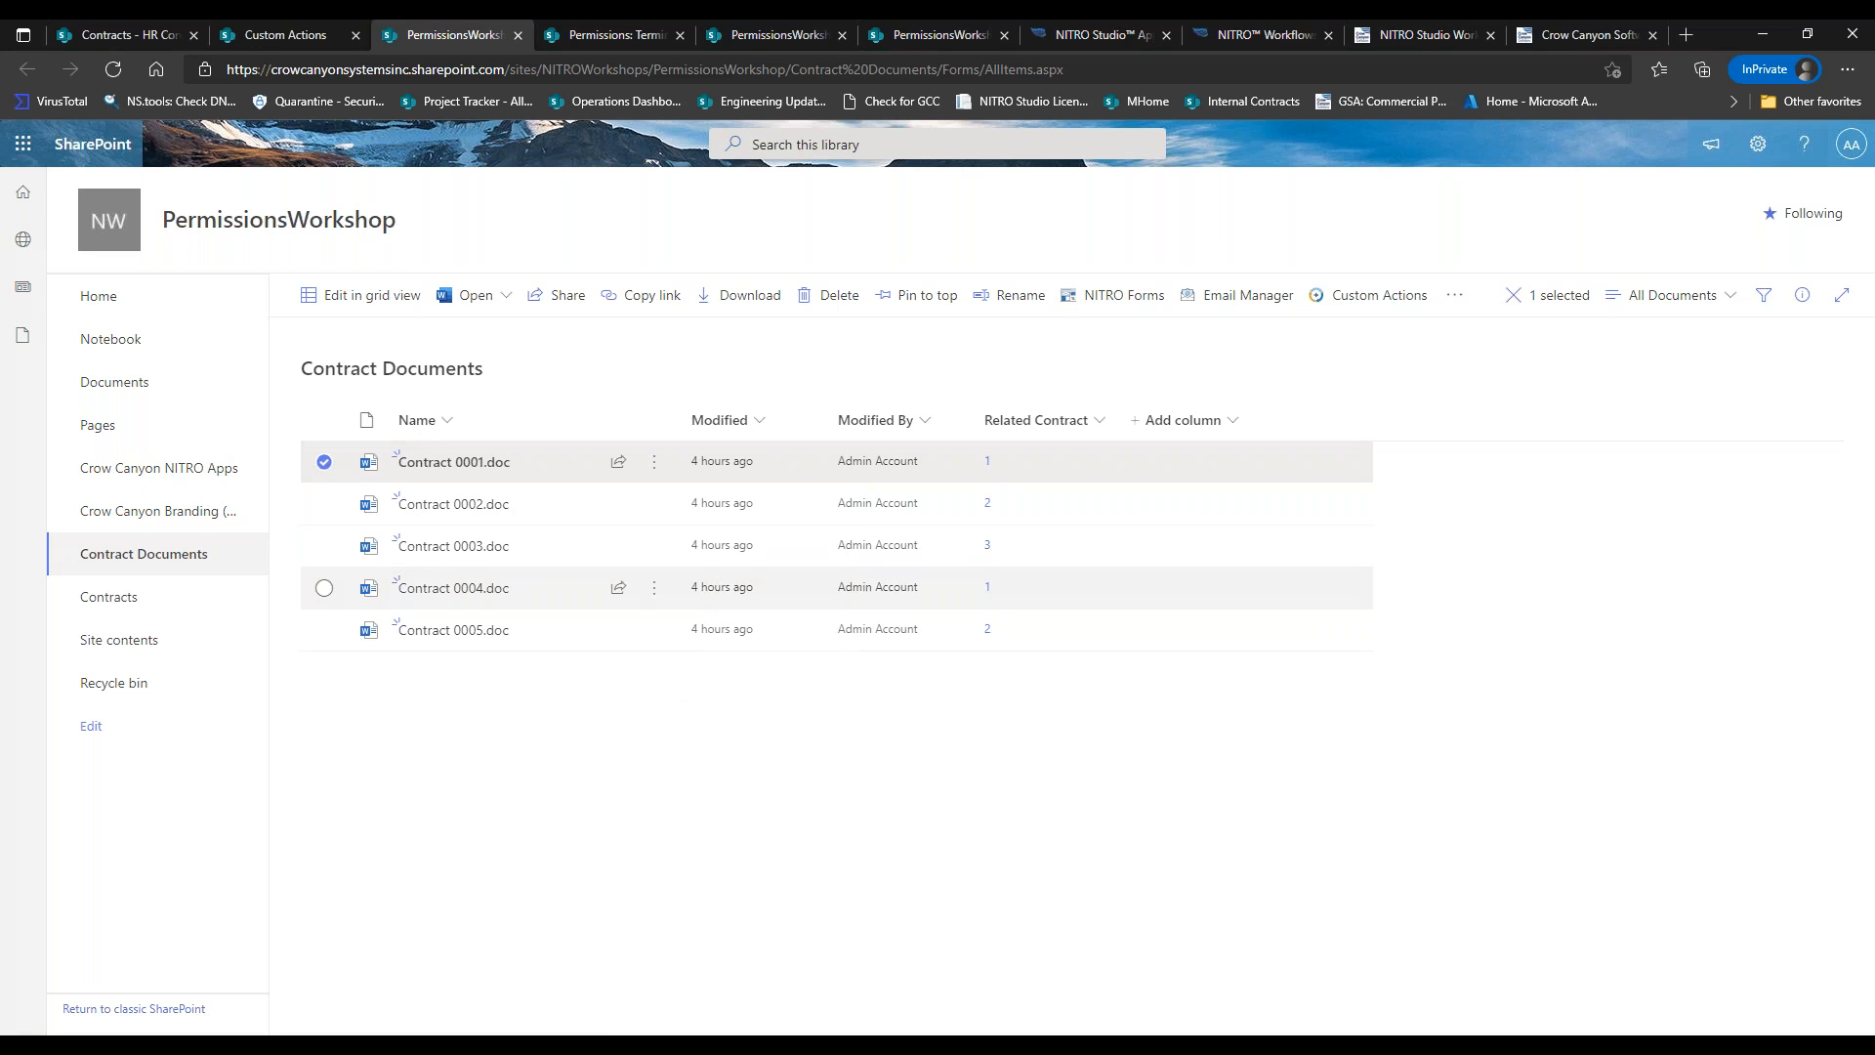
click(1832, 1003)
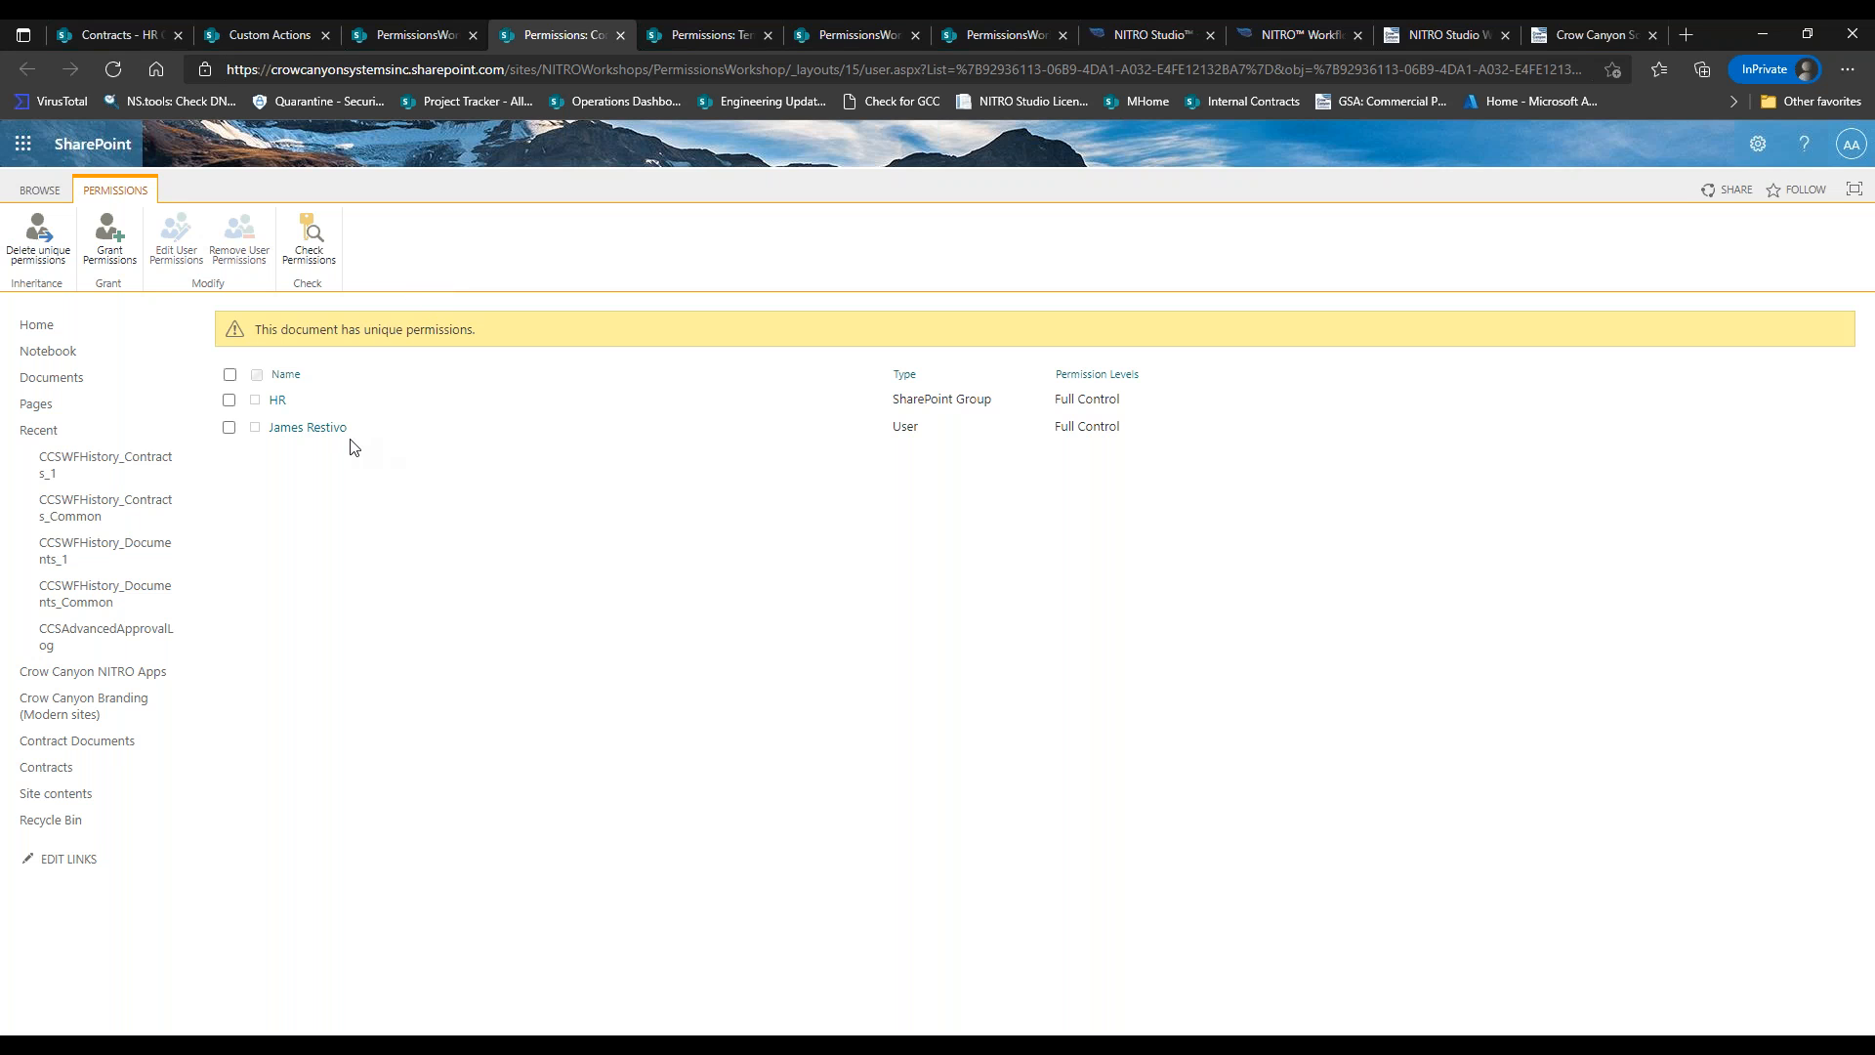
drag(359, 430, 243, 401)
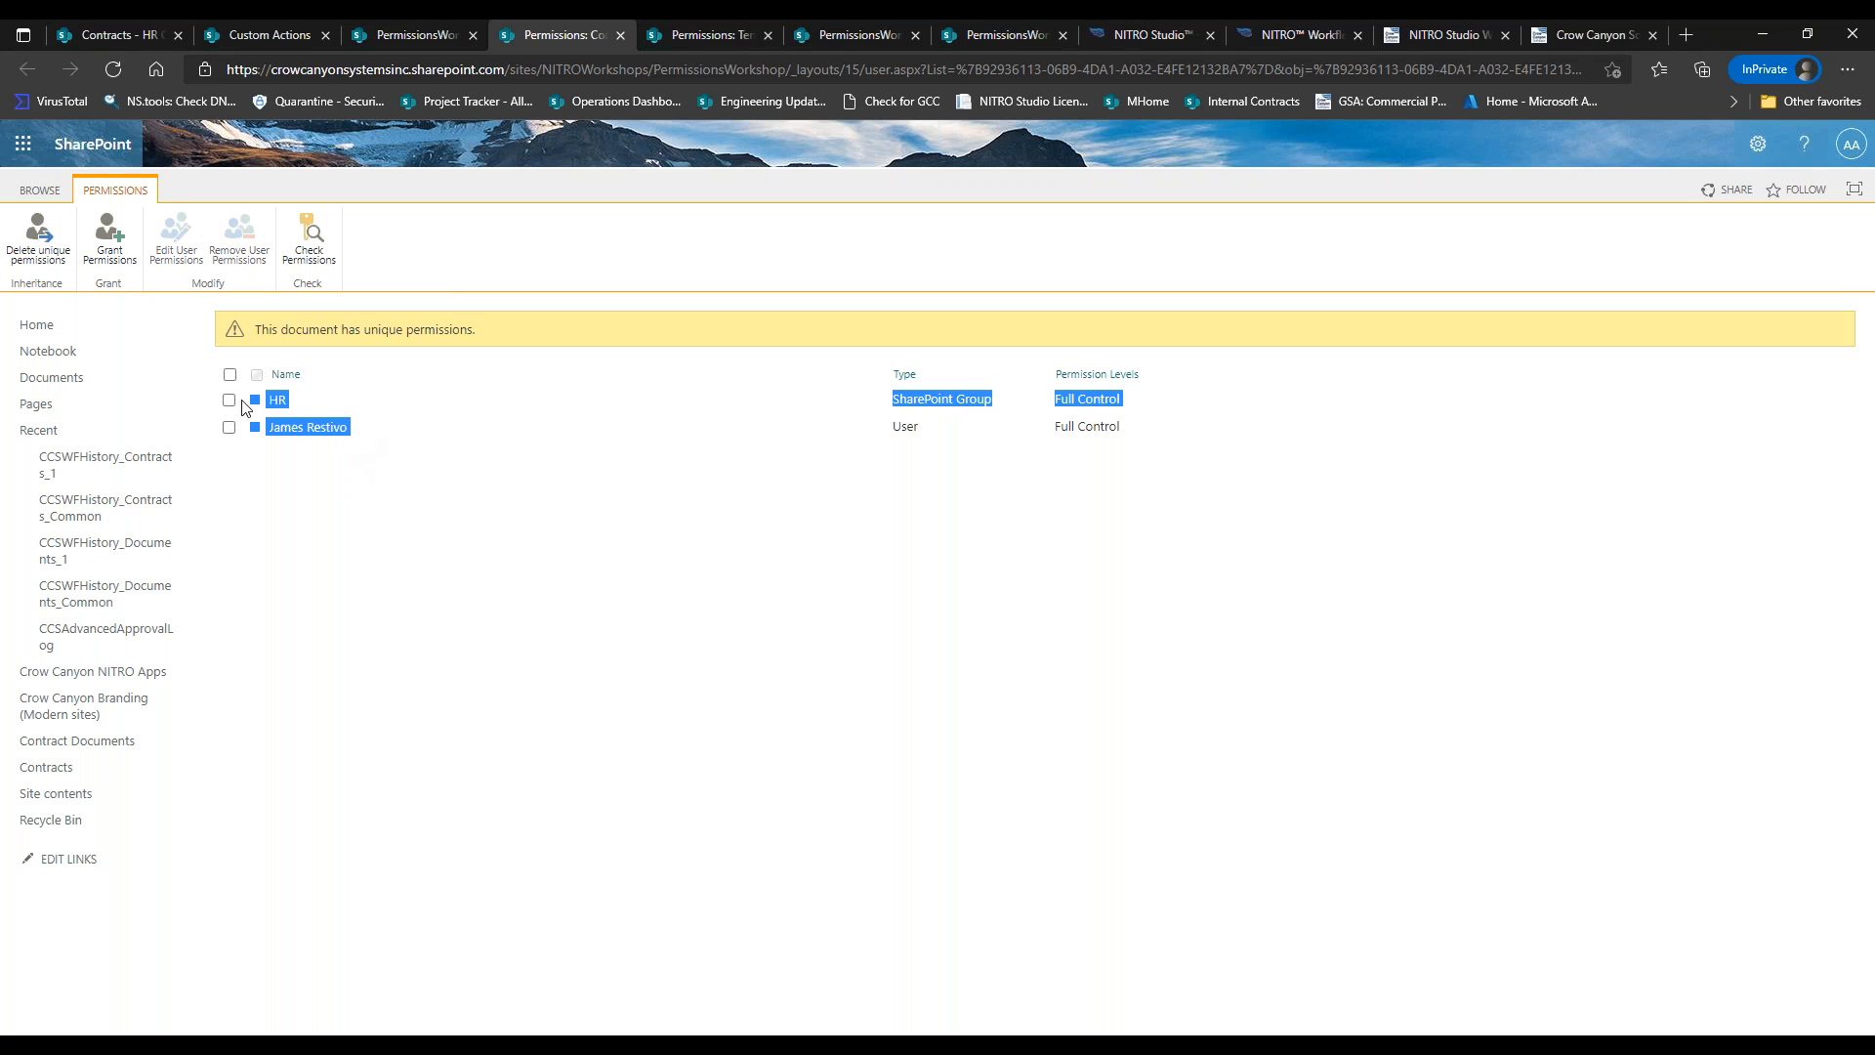
click(408, 524)
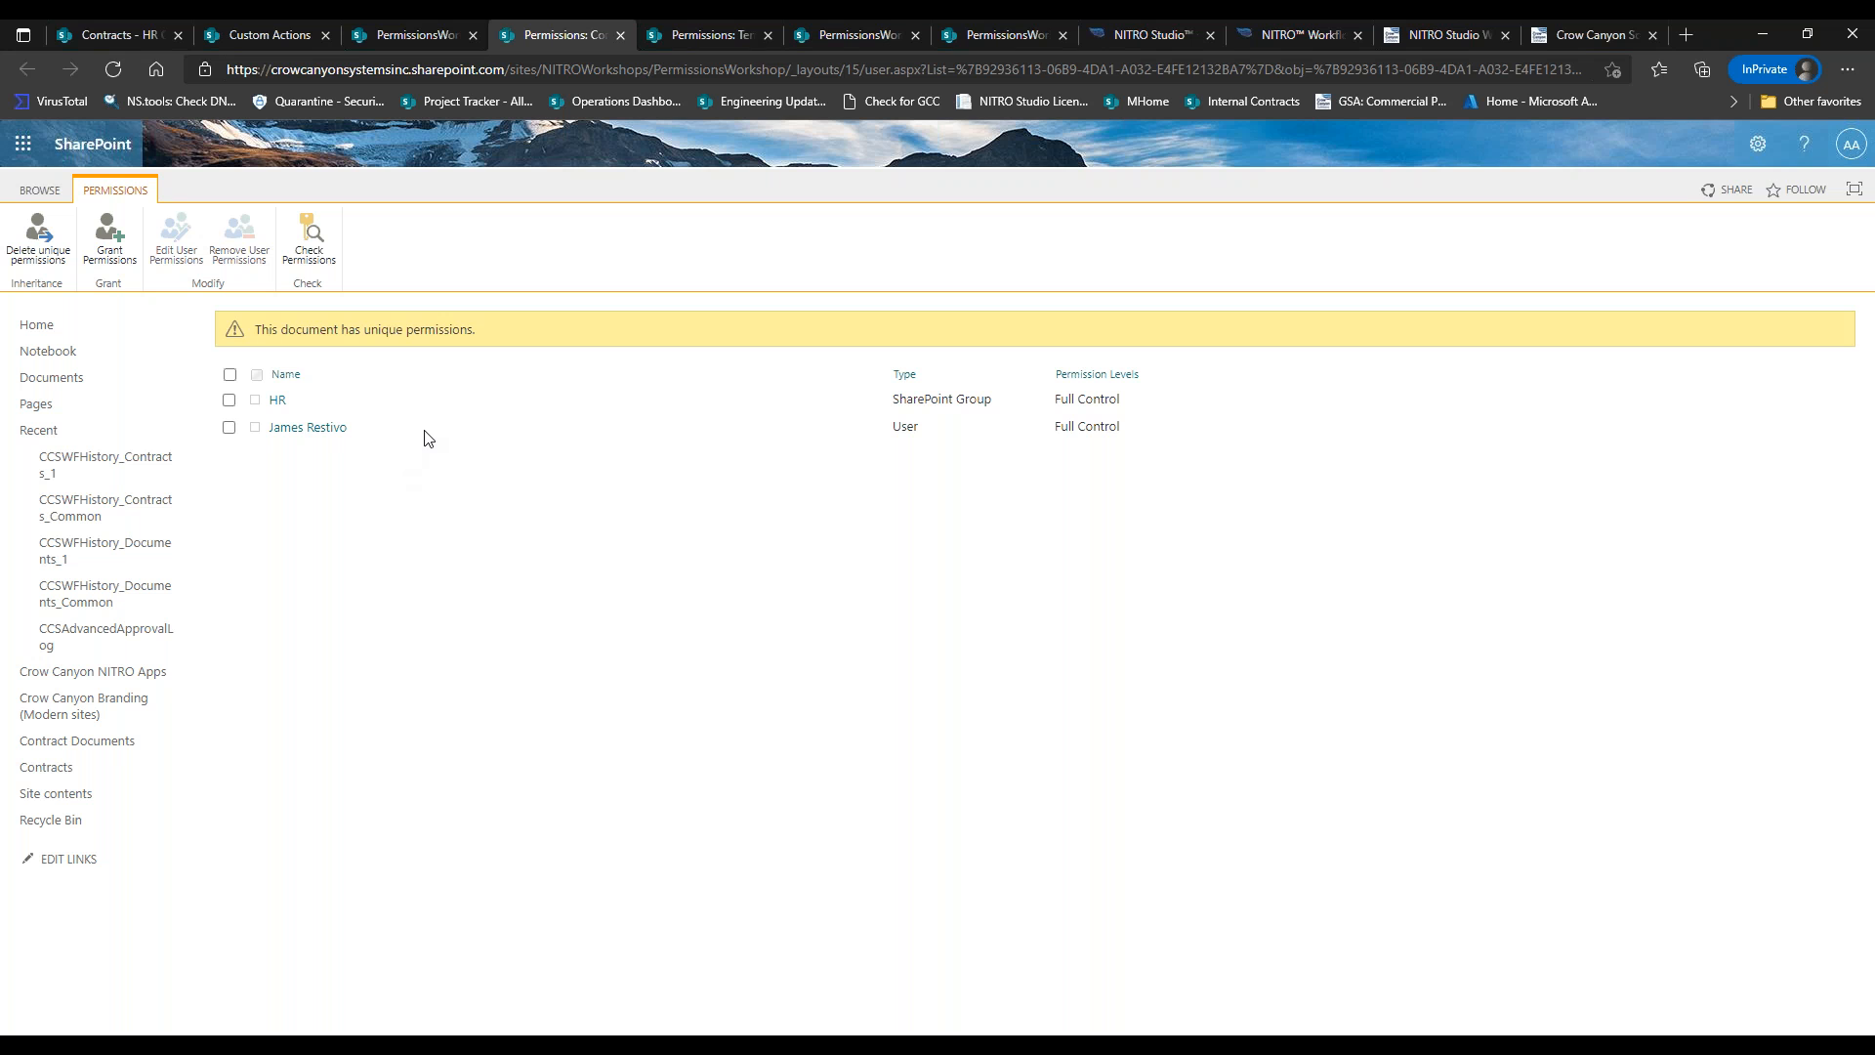
Close the permissions views and open the HR Contracts item in edit mode.
click(619, 35)
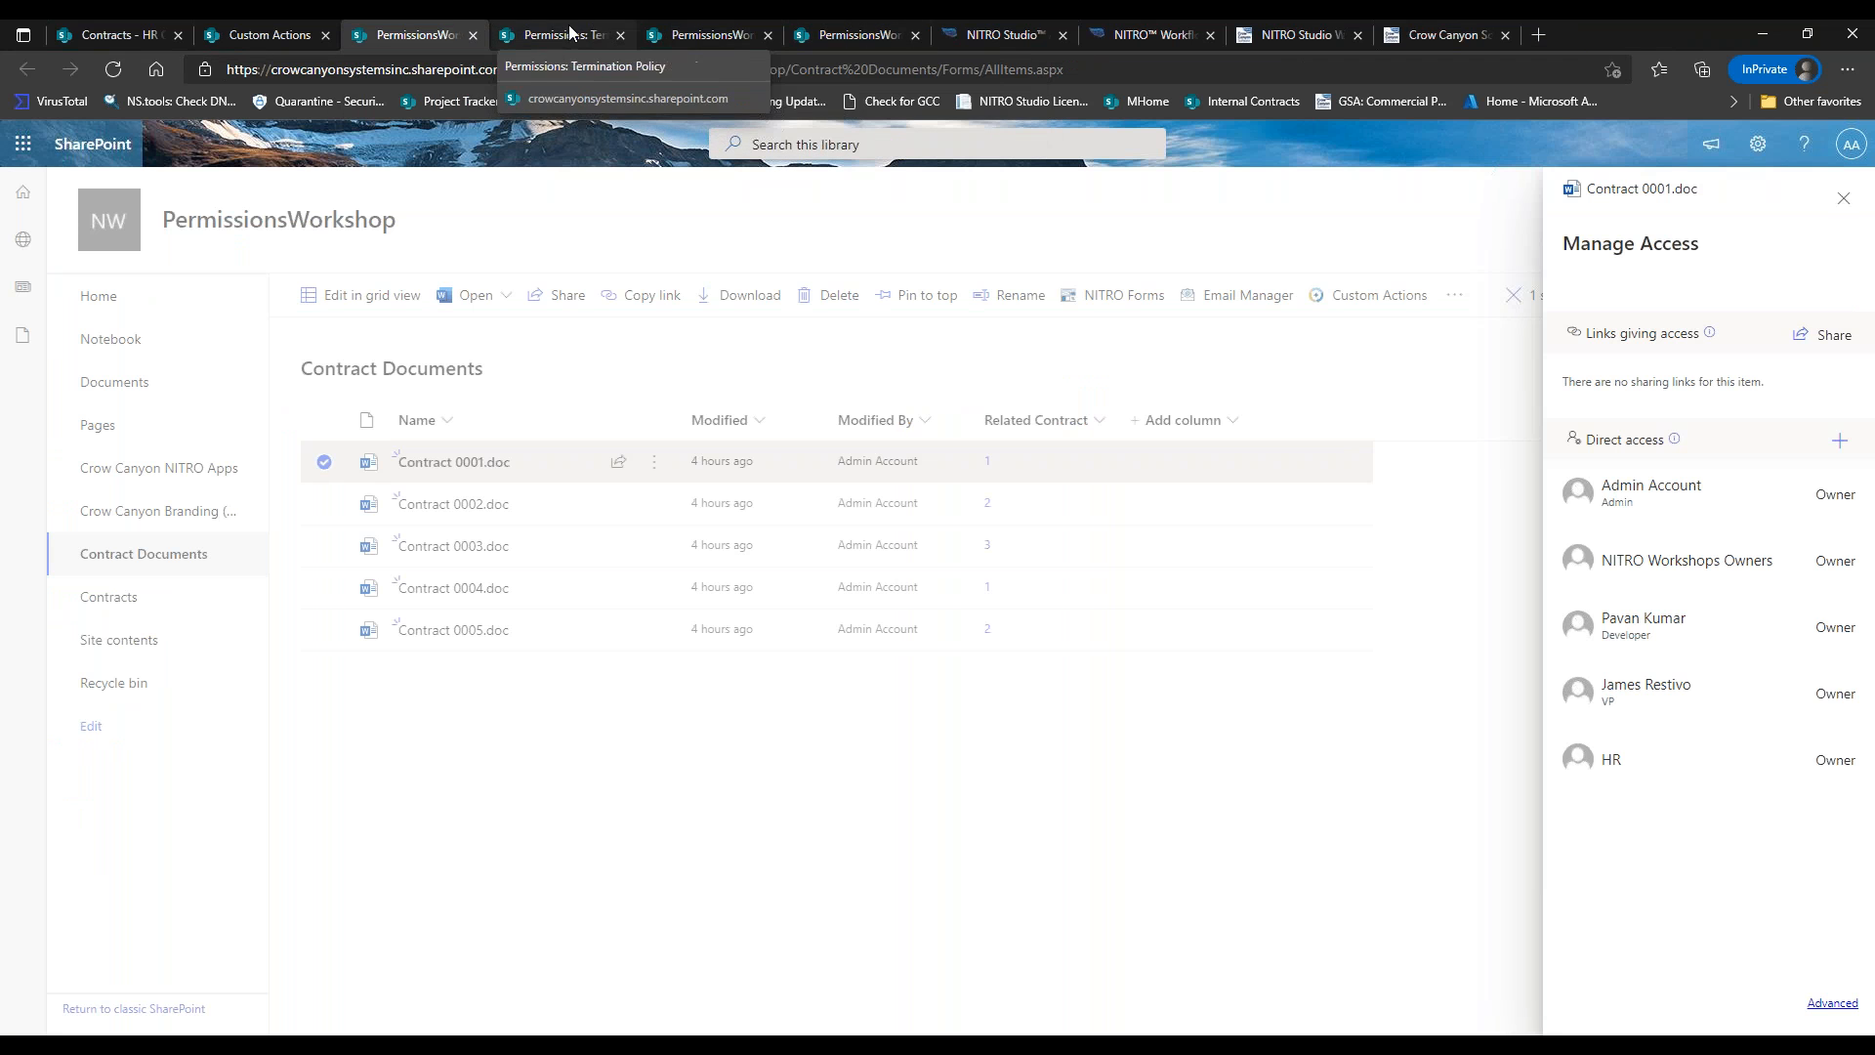
click(1844, 199)
click(117, 35)
click(320, 294)
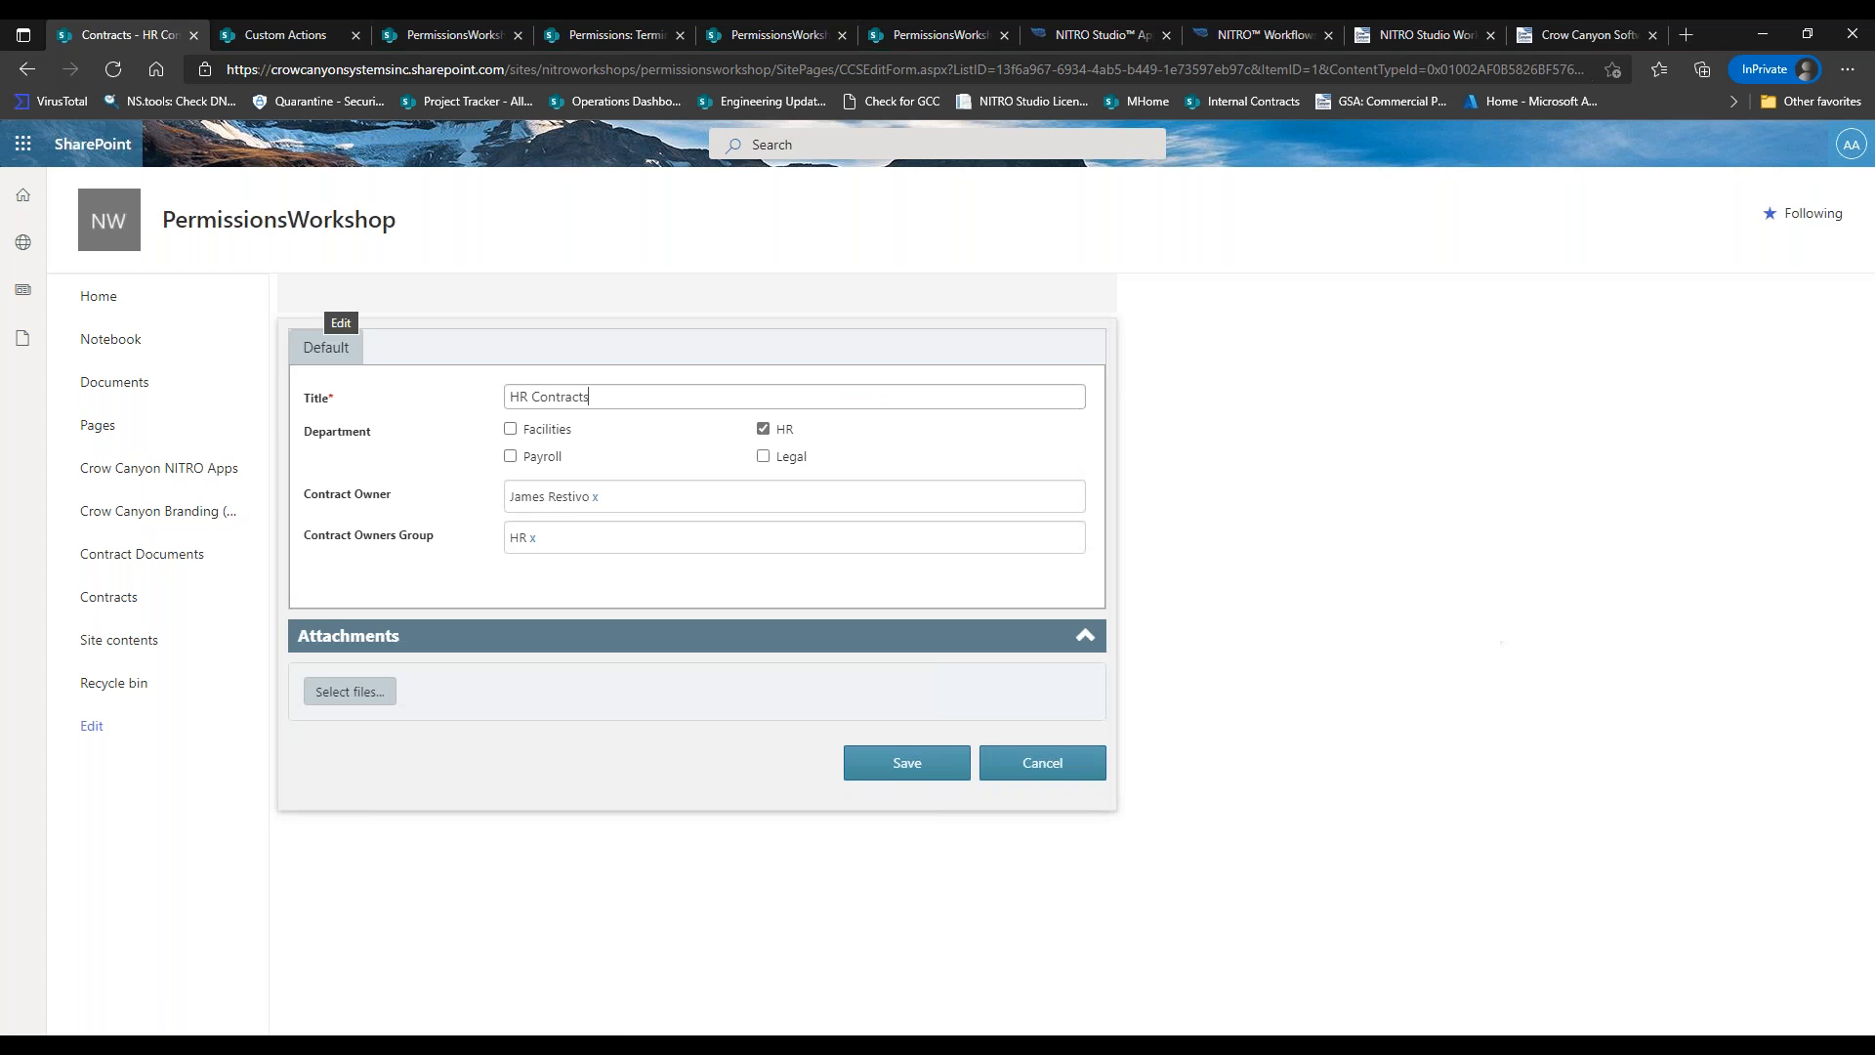
Add a second person as Contract Owner on HR Contracts and save the item.
click(683, 507)
text(scot)
key(Down)
key(Return)
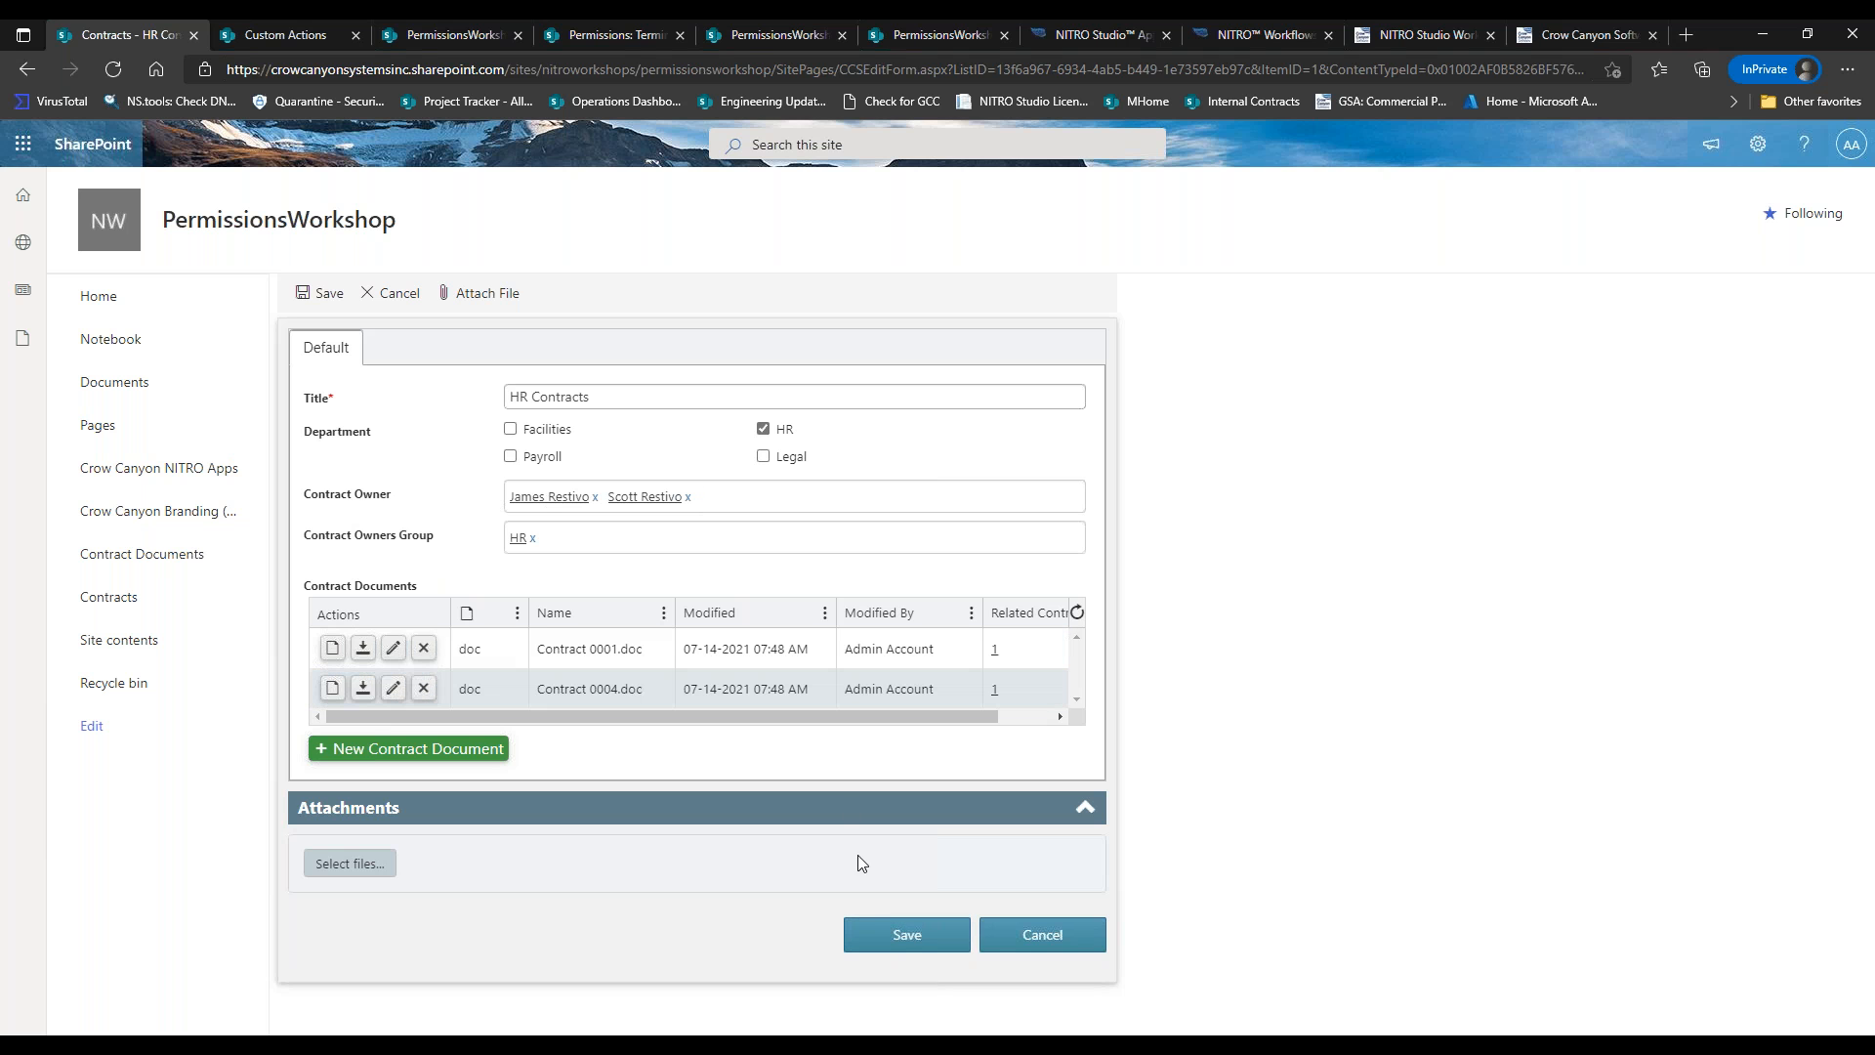
click(892, 935)
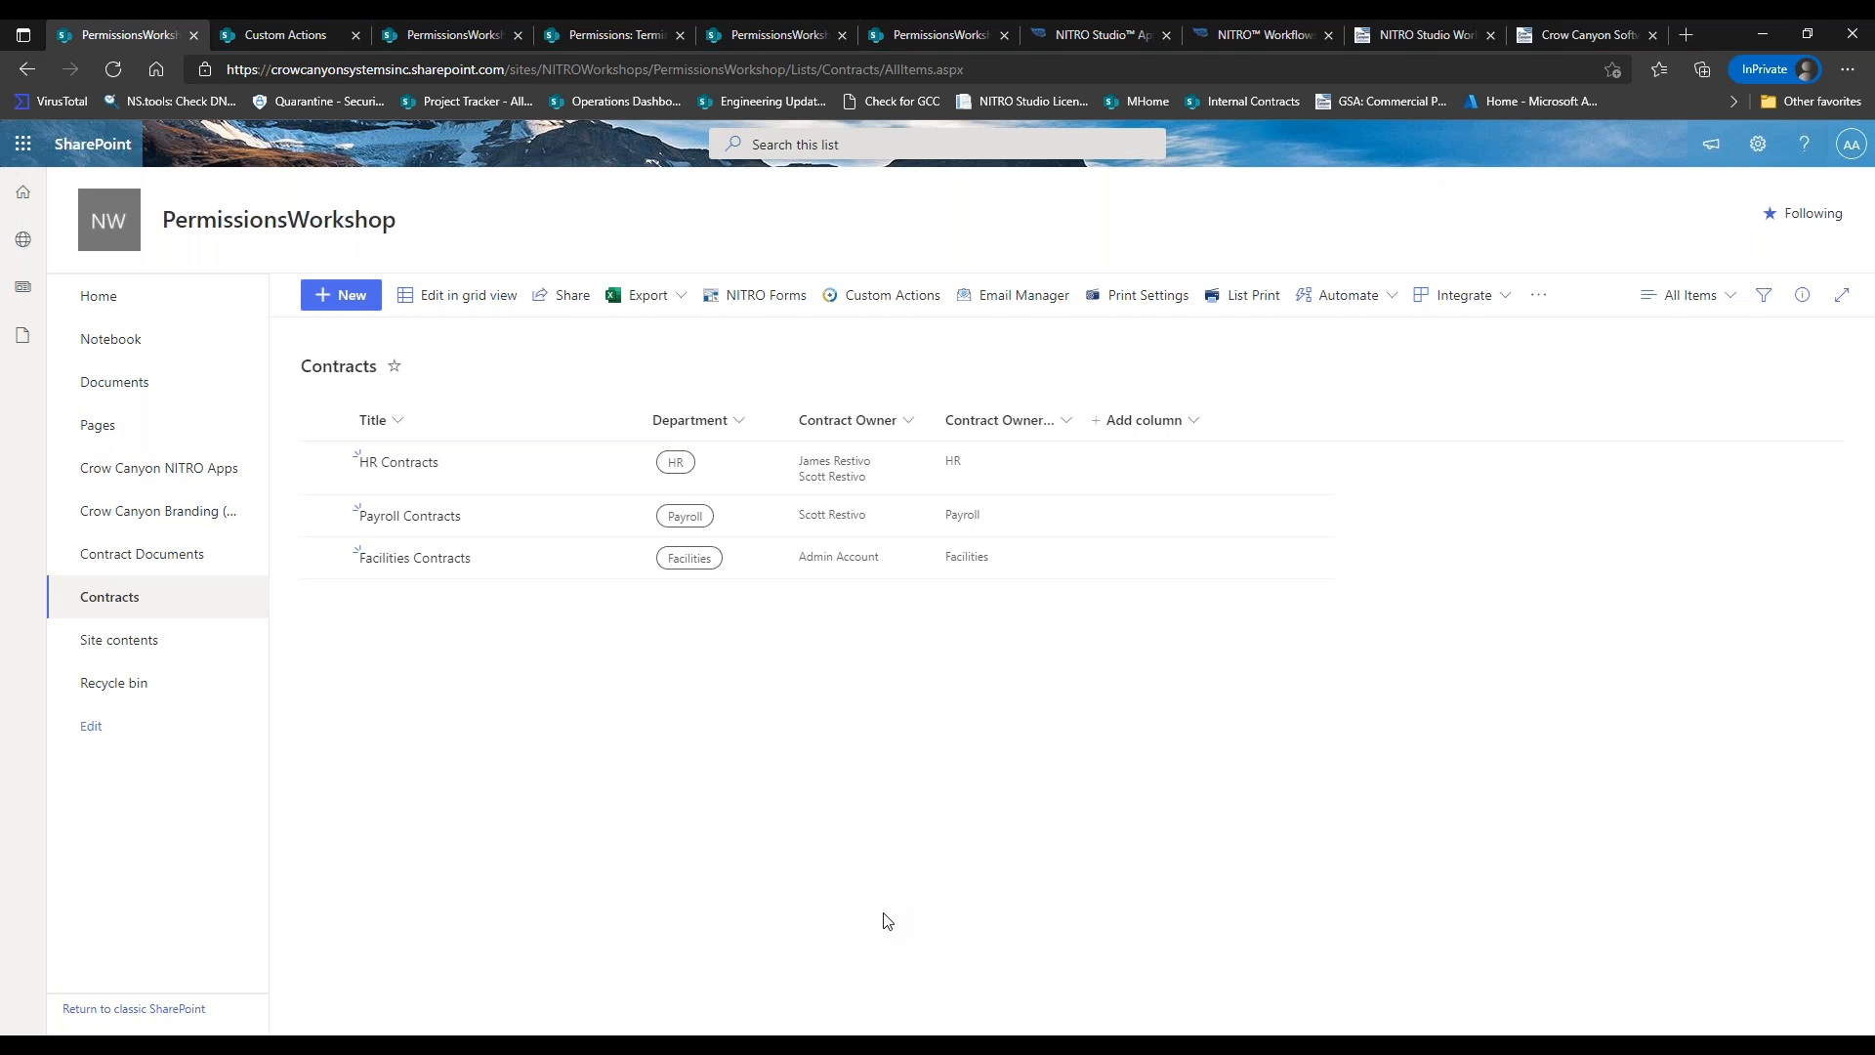
Select HR Contracts, browse its more-commands menu, then open the list's custom actions settings.
click(321, 468)
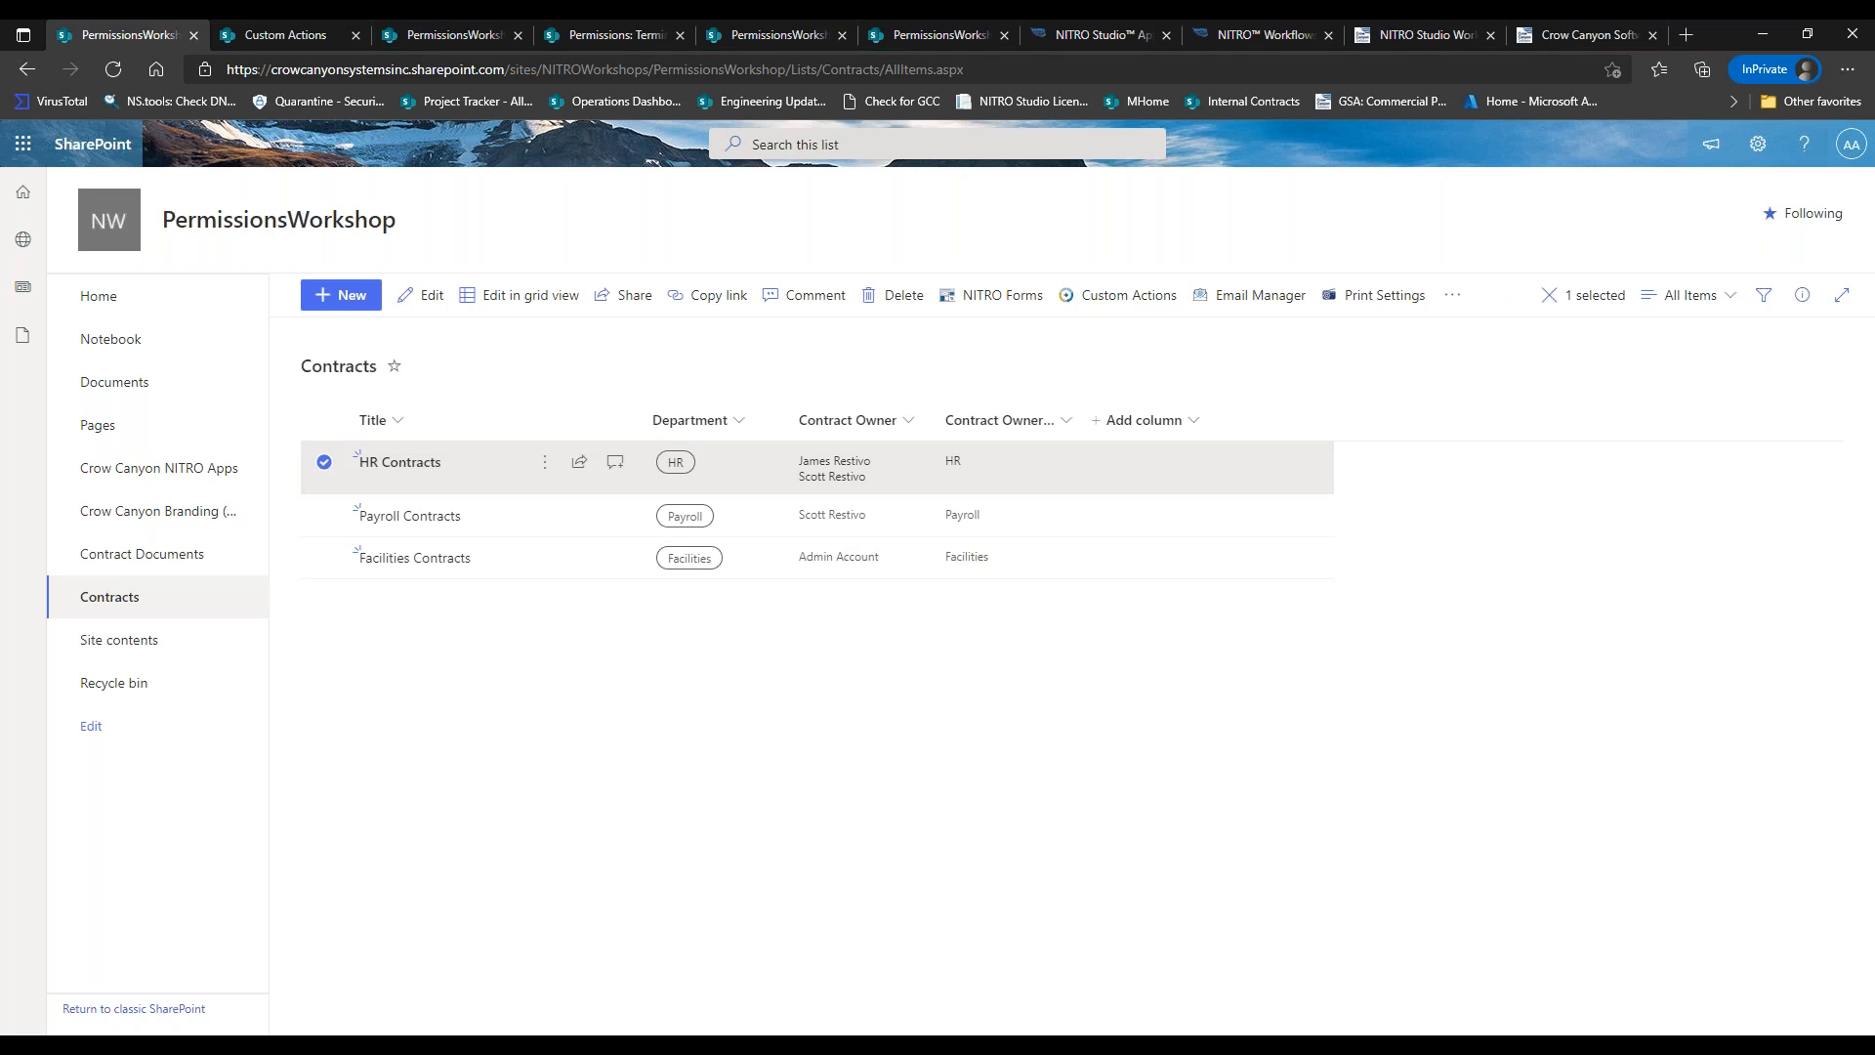
click(1455, 295)
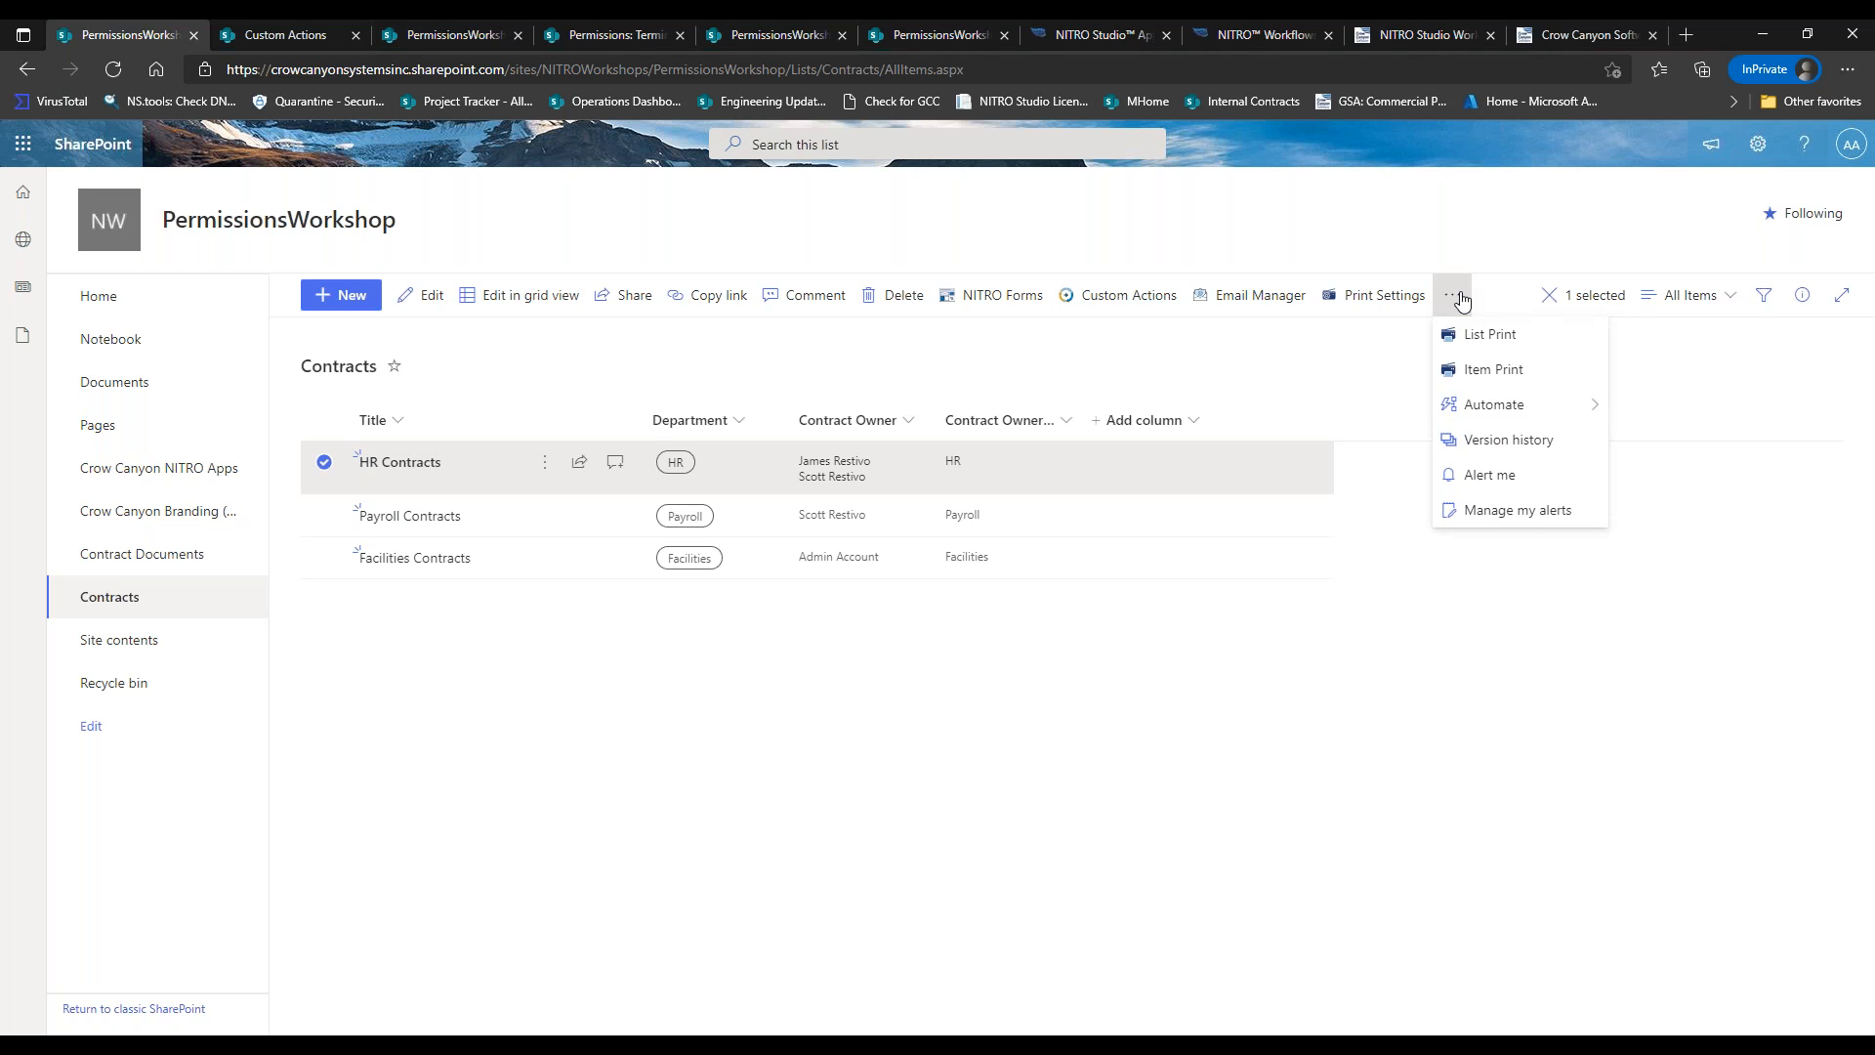
click(1309, 348)
click(933, 295)
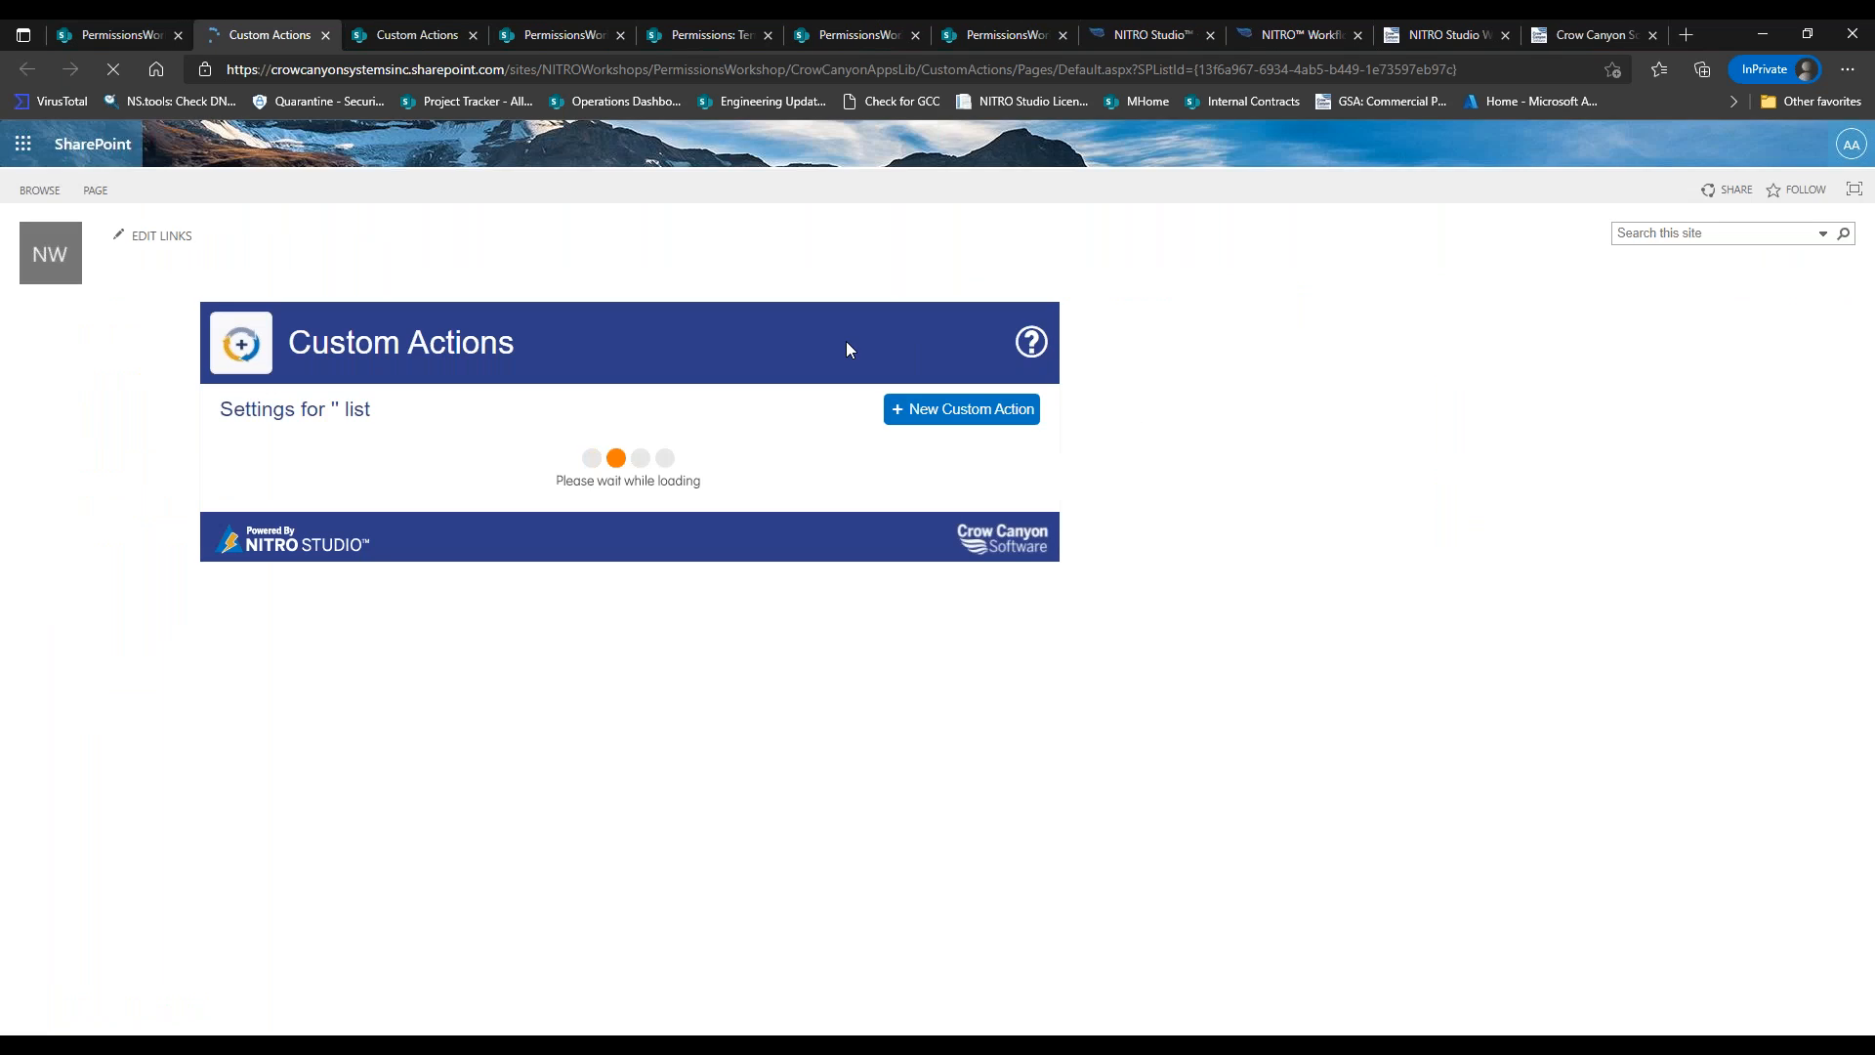
Start a new custom action available in the list view for multiple items.
click(923, 418)
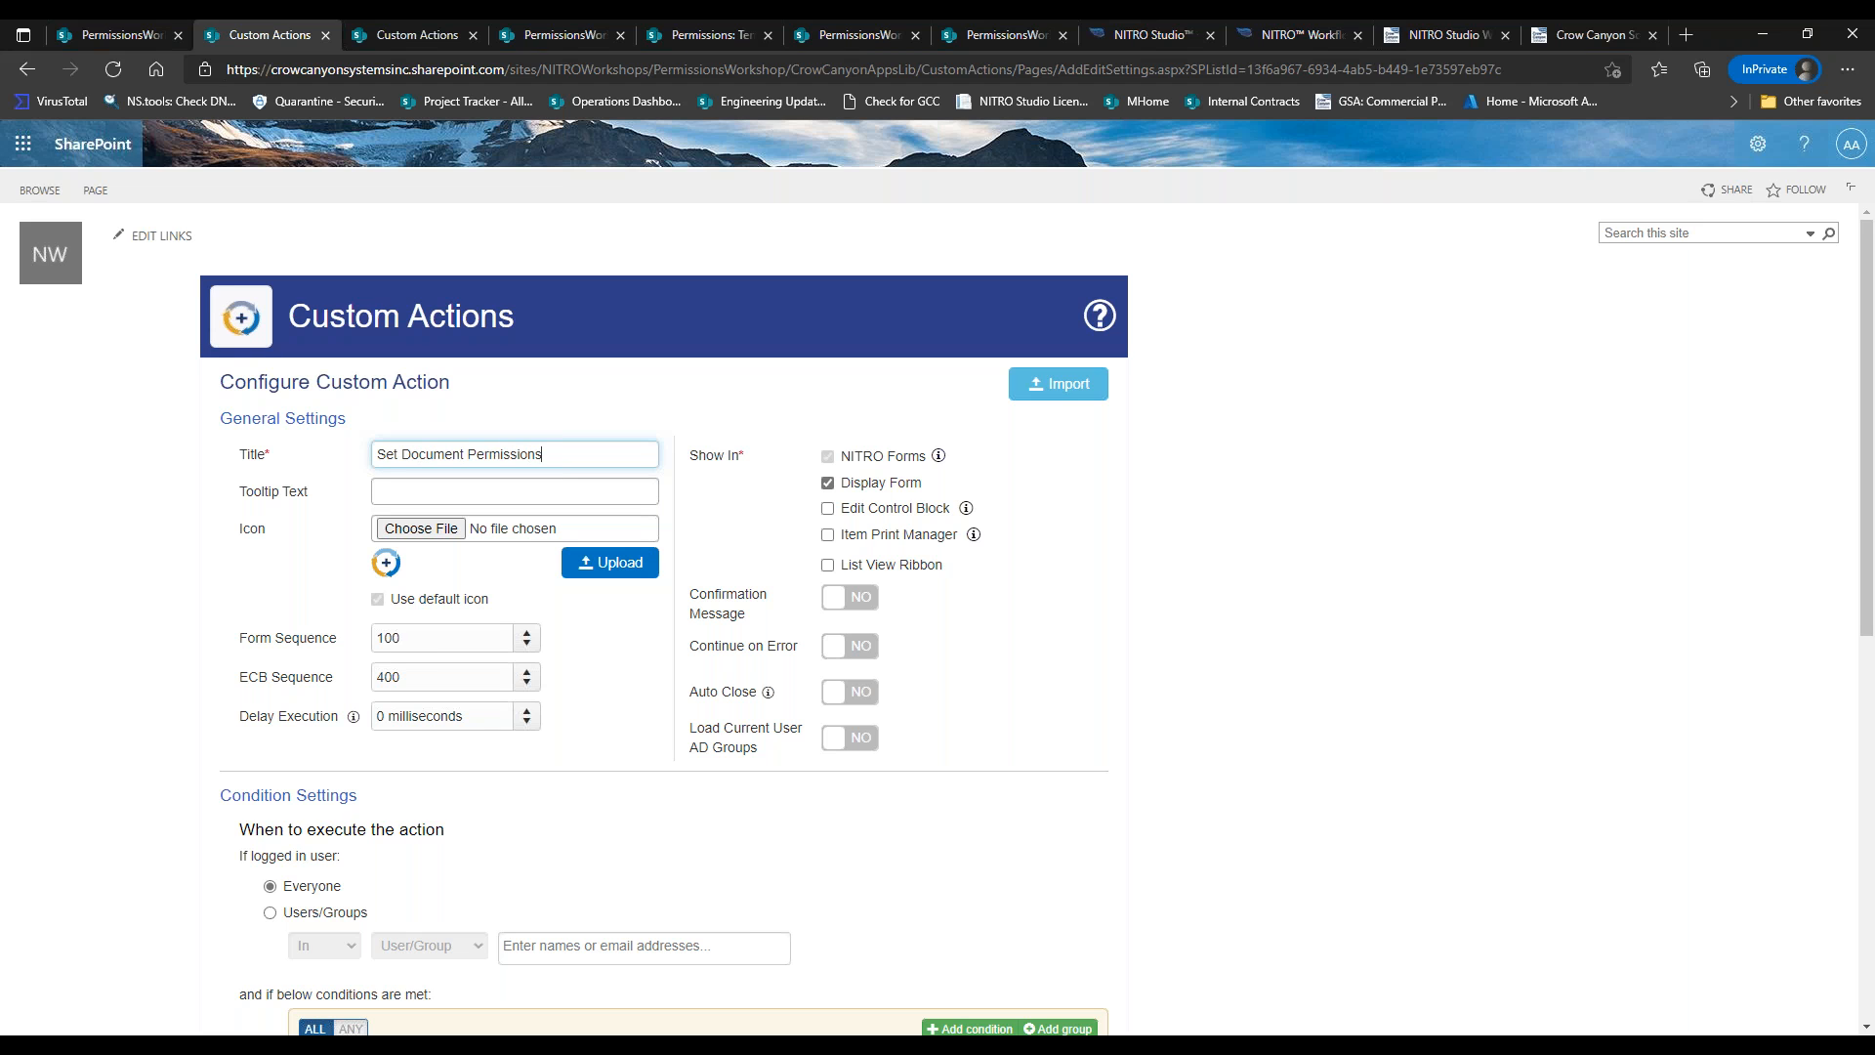
click(856, 566)
click(892, 586)
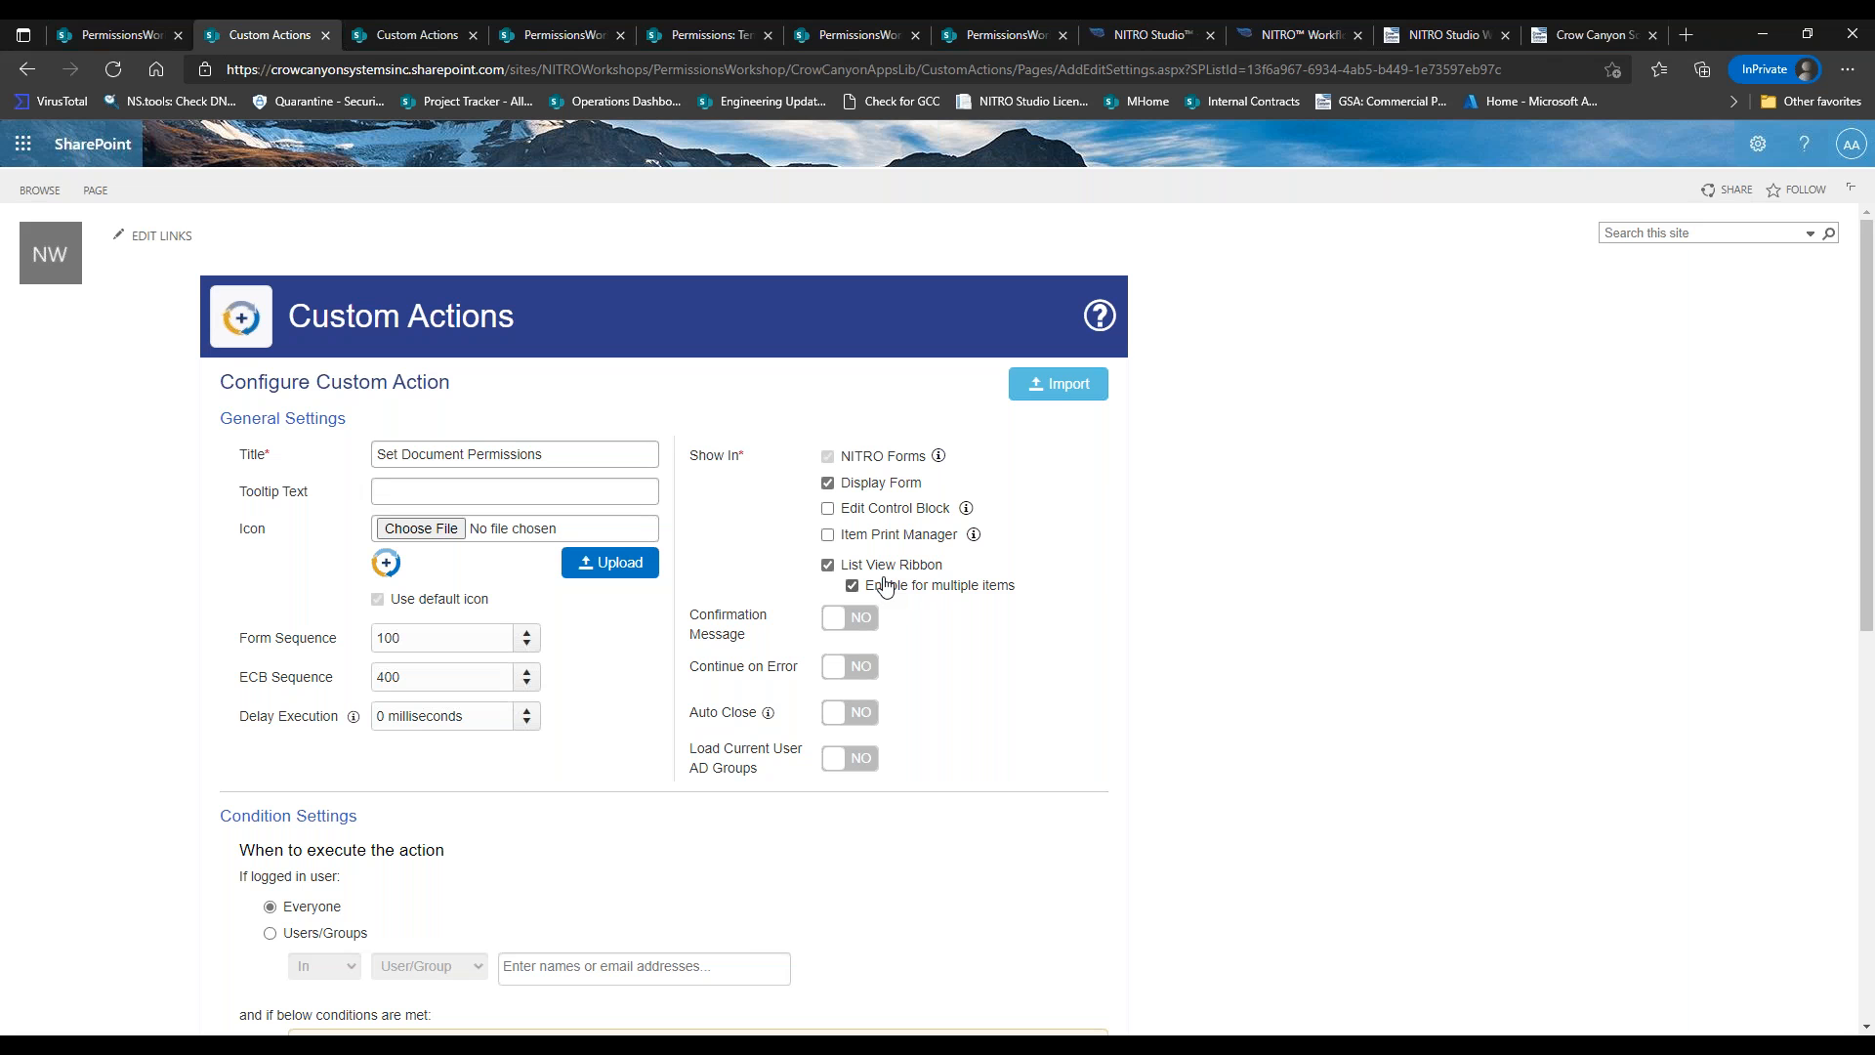
drag(1863, 376, 1855, 682)
Add an Invoke Workflow action 'Set Document Permis' running the Crow Canyon Set Contract Permissions Ad Hoc workflow.
click(1052, 617)
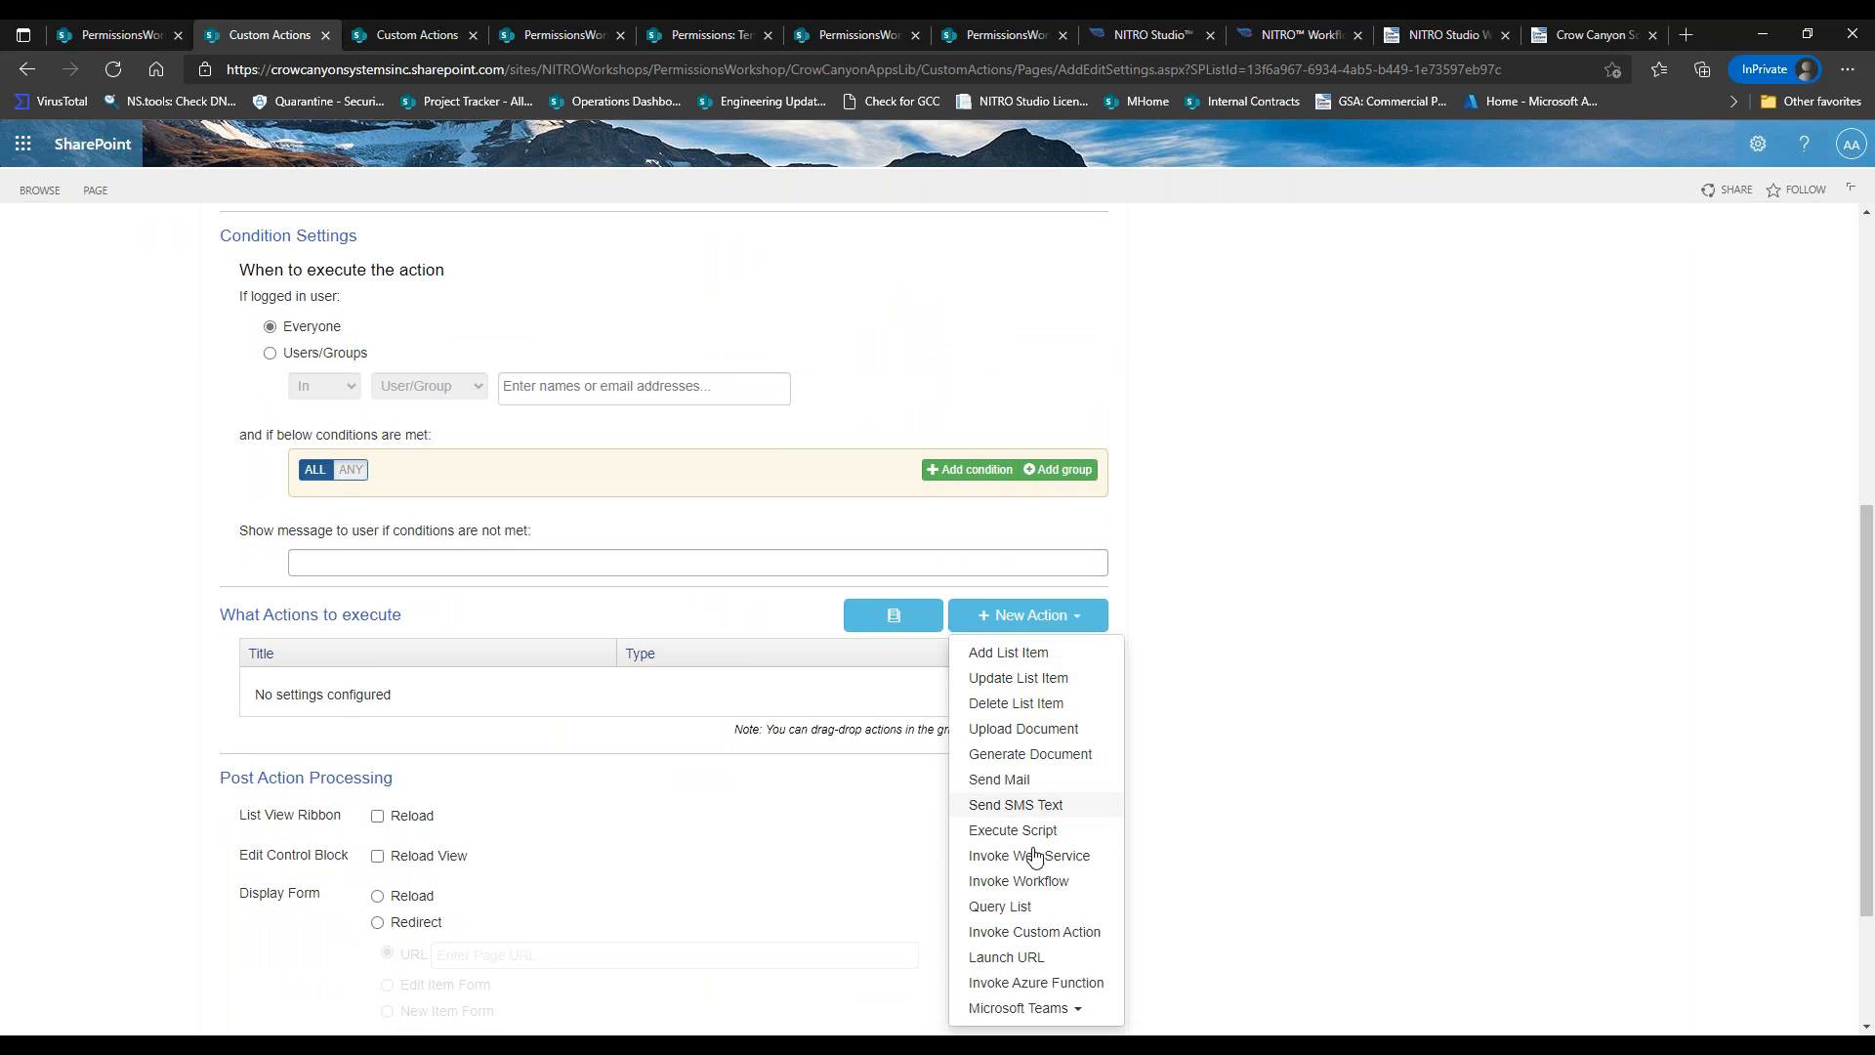
click(1037, 884)
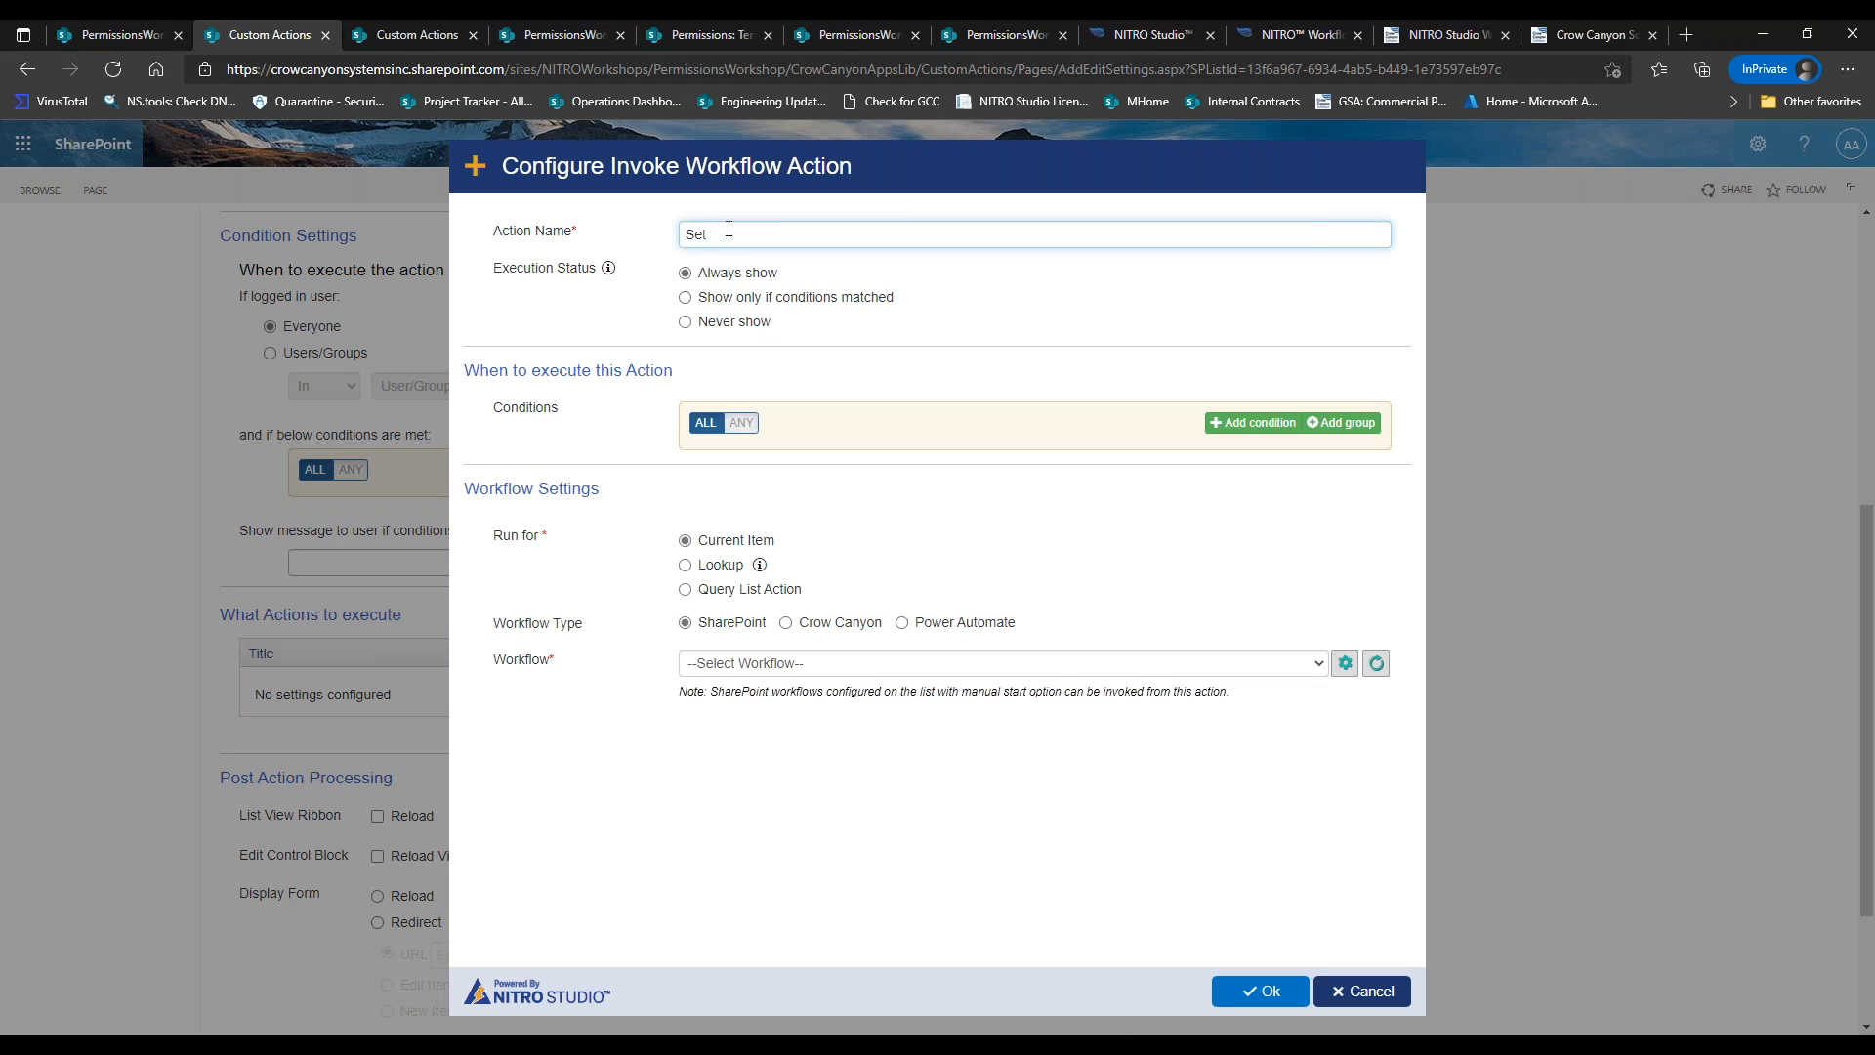
text(Set Document Permissions)
click(809, 623)
click(796, 667)
click(803, 711)
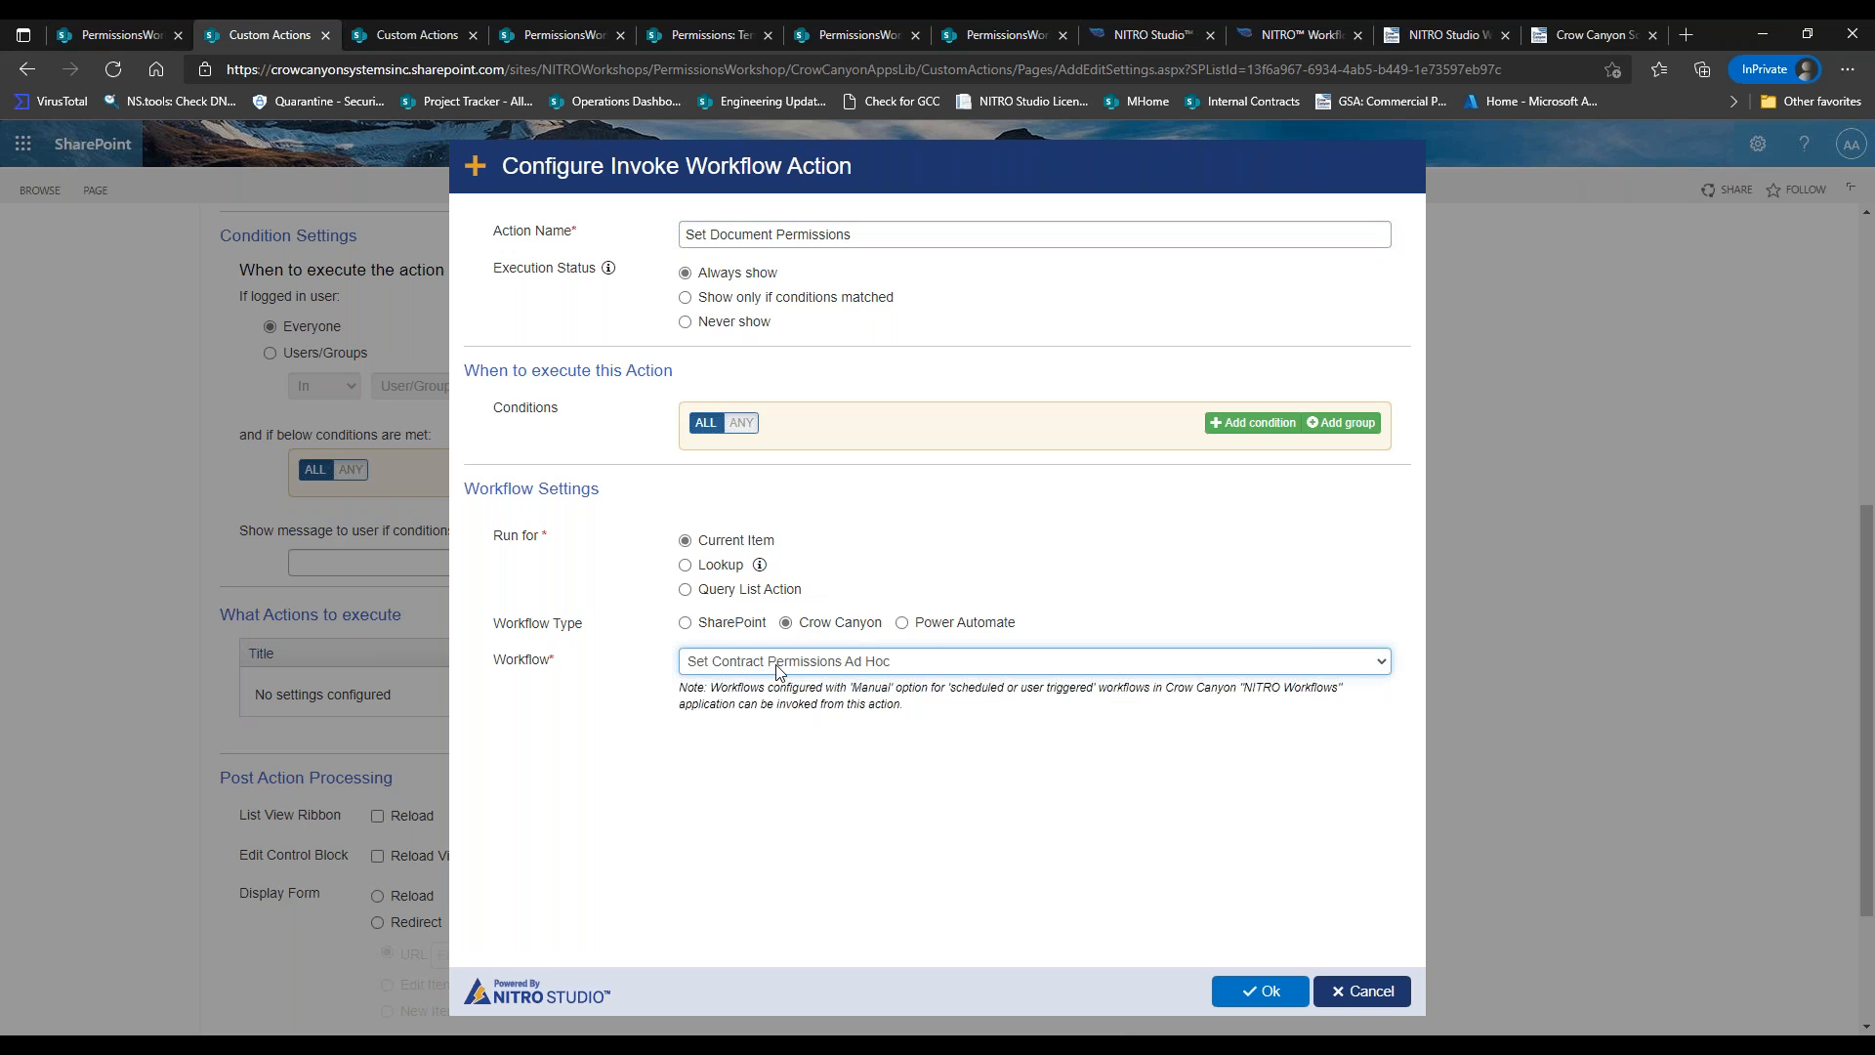
click(1238, 996)
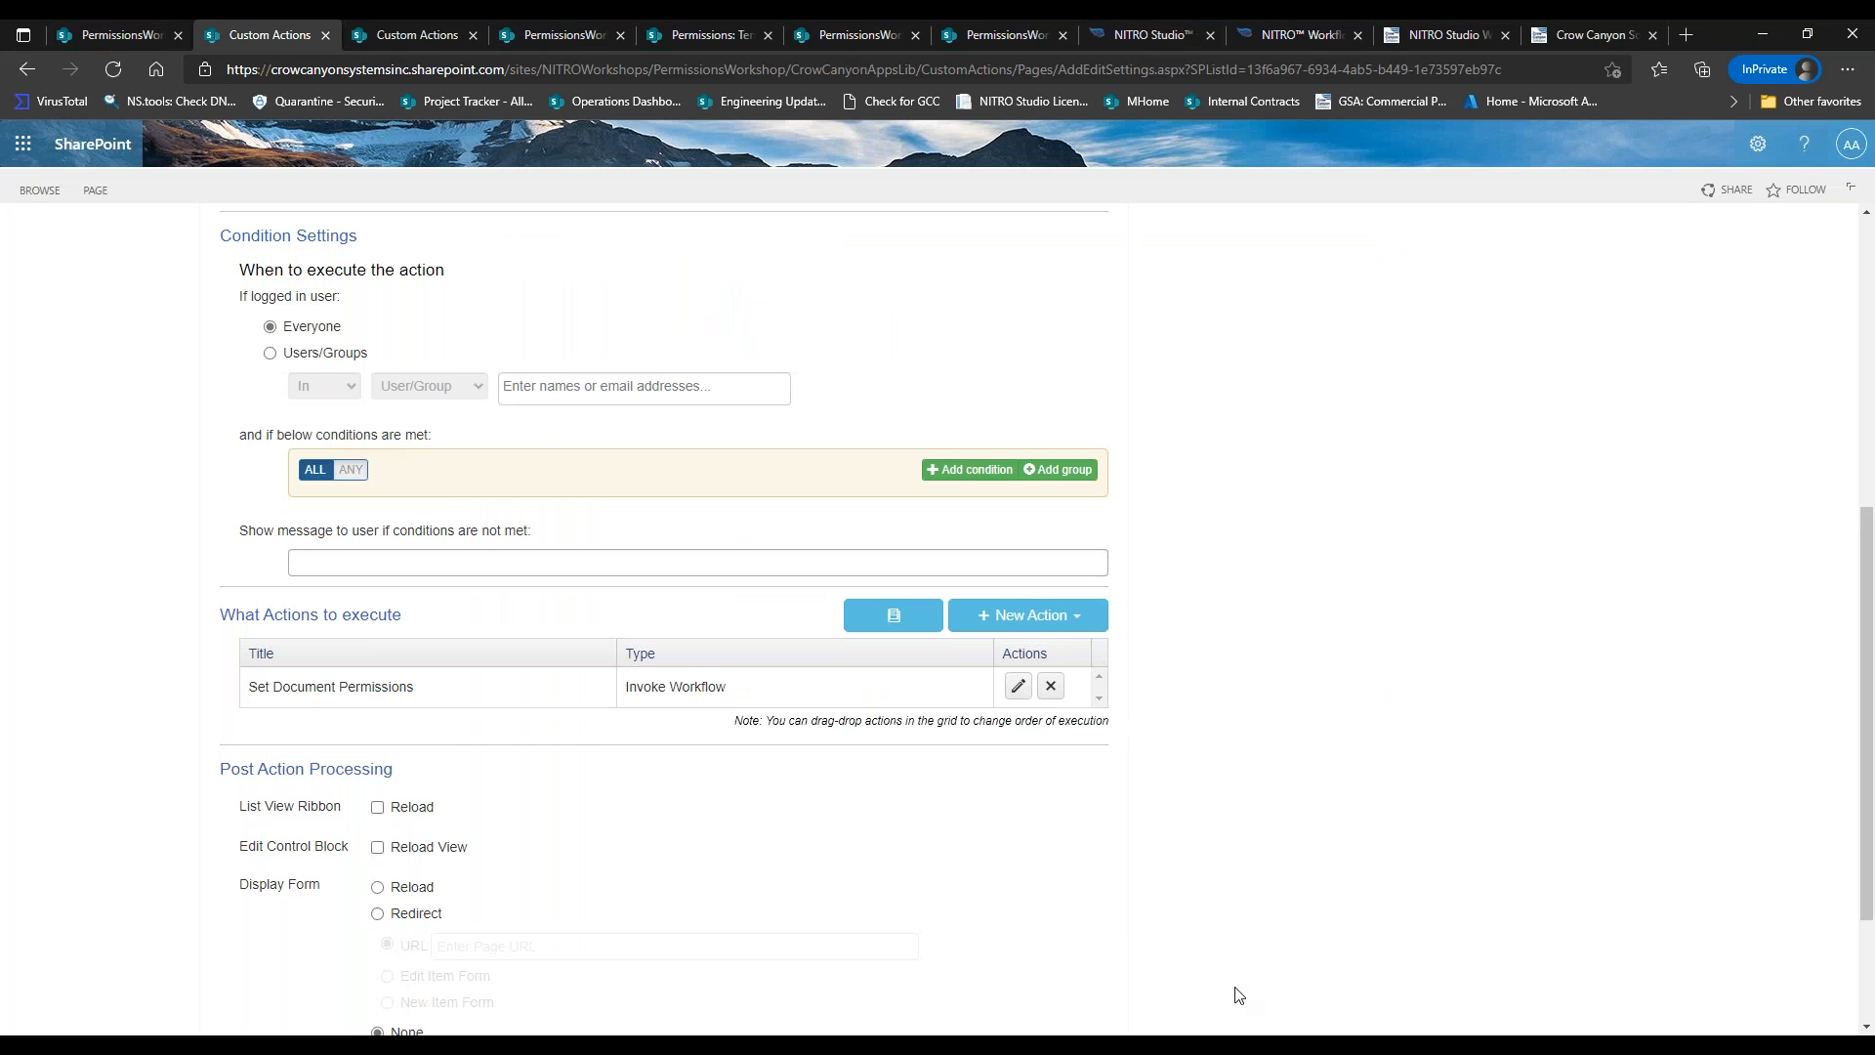
Save the Set Document Permissions custom action and go back to the Contracts list.
scroll(1863, 598, down, 2)
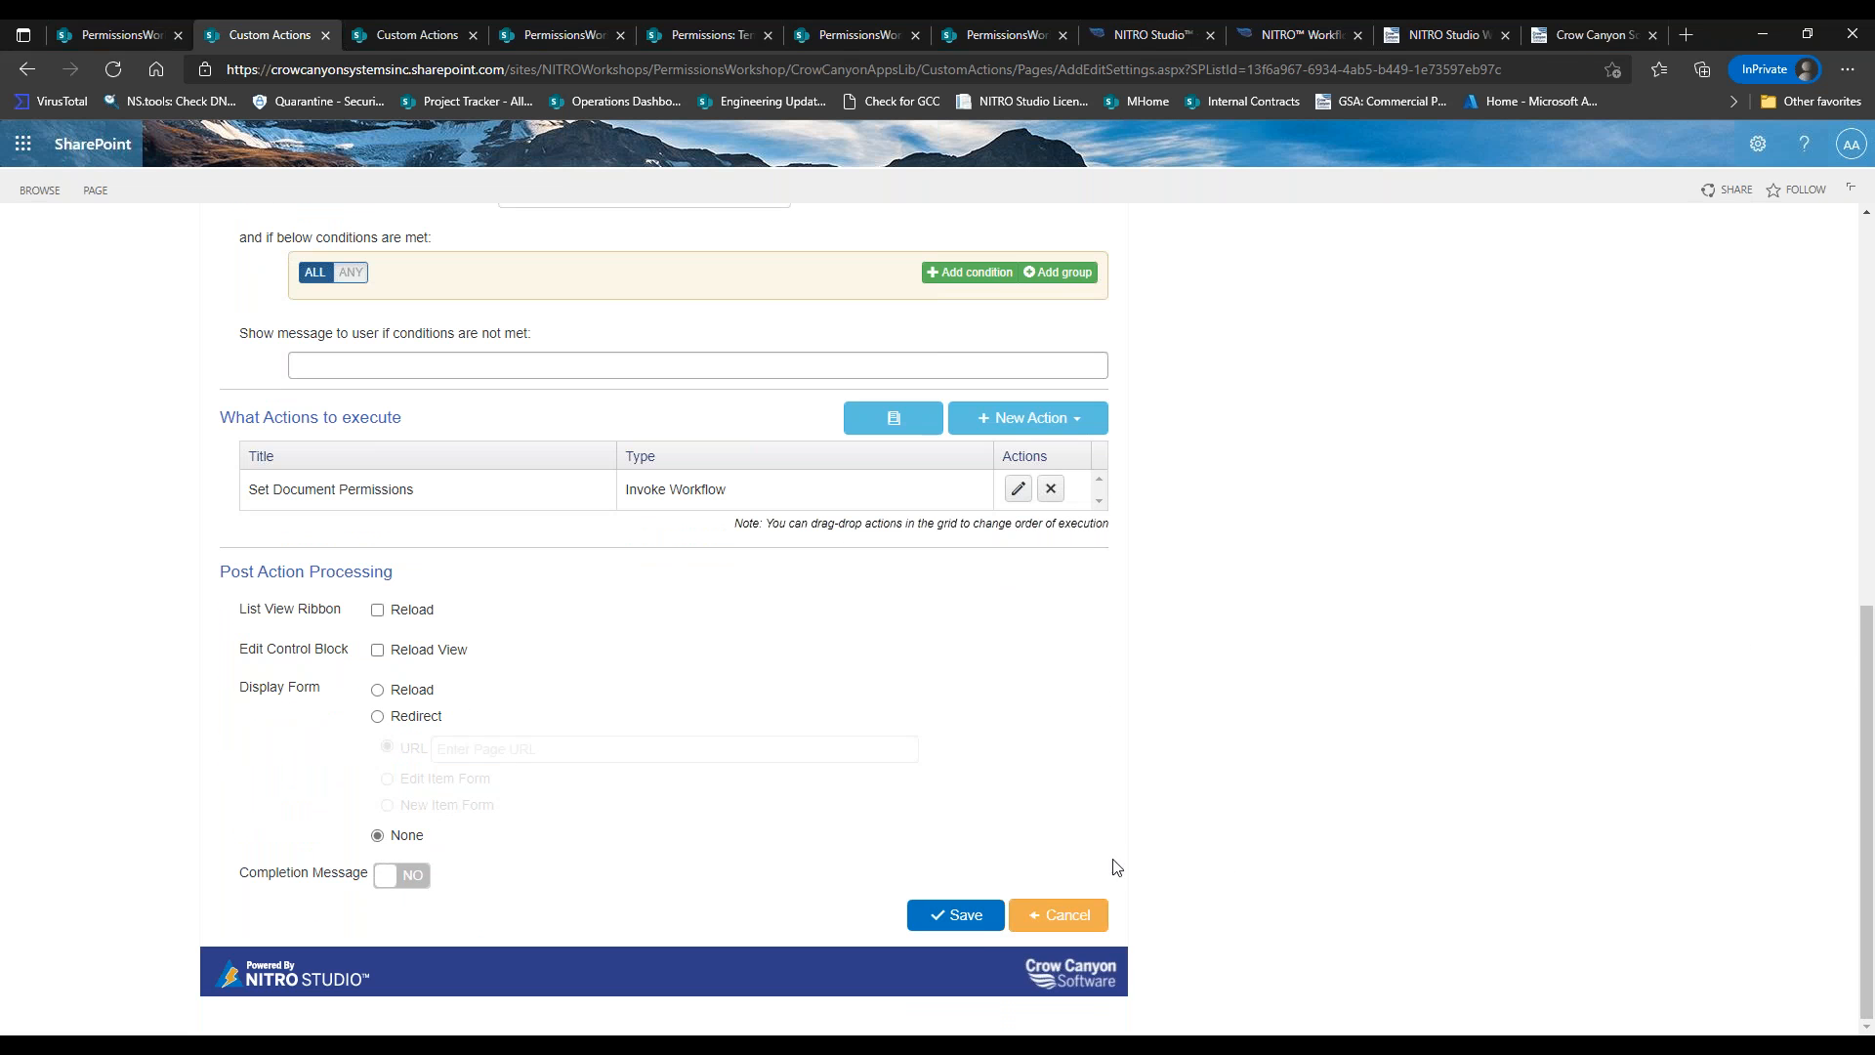
click(981, 923)
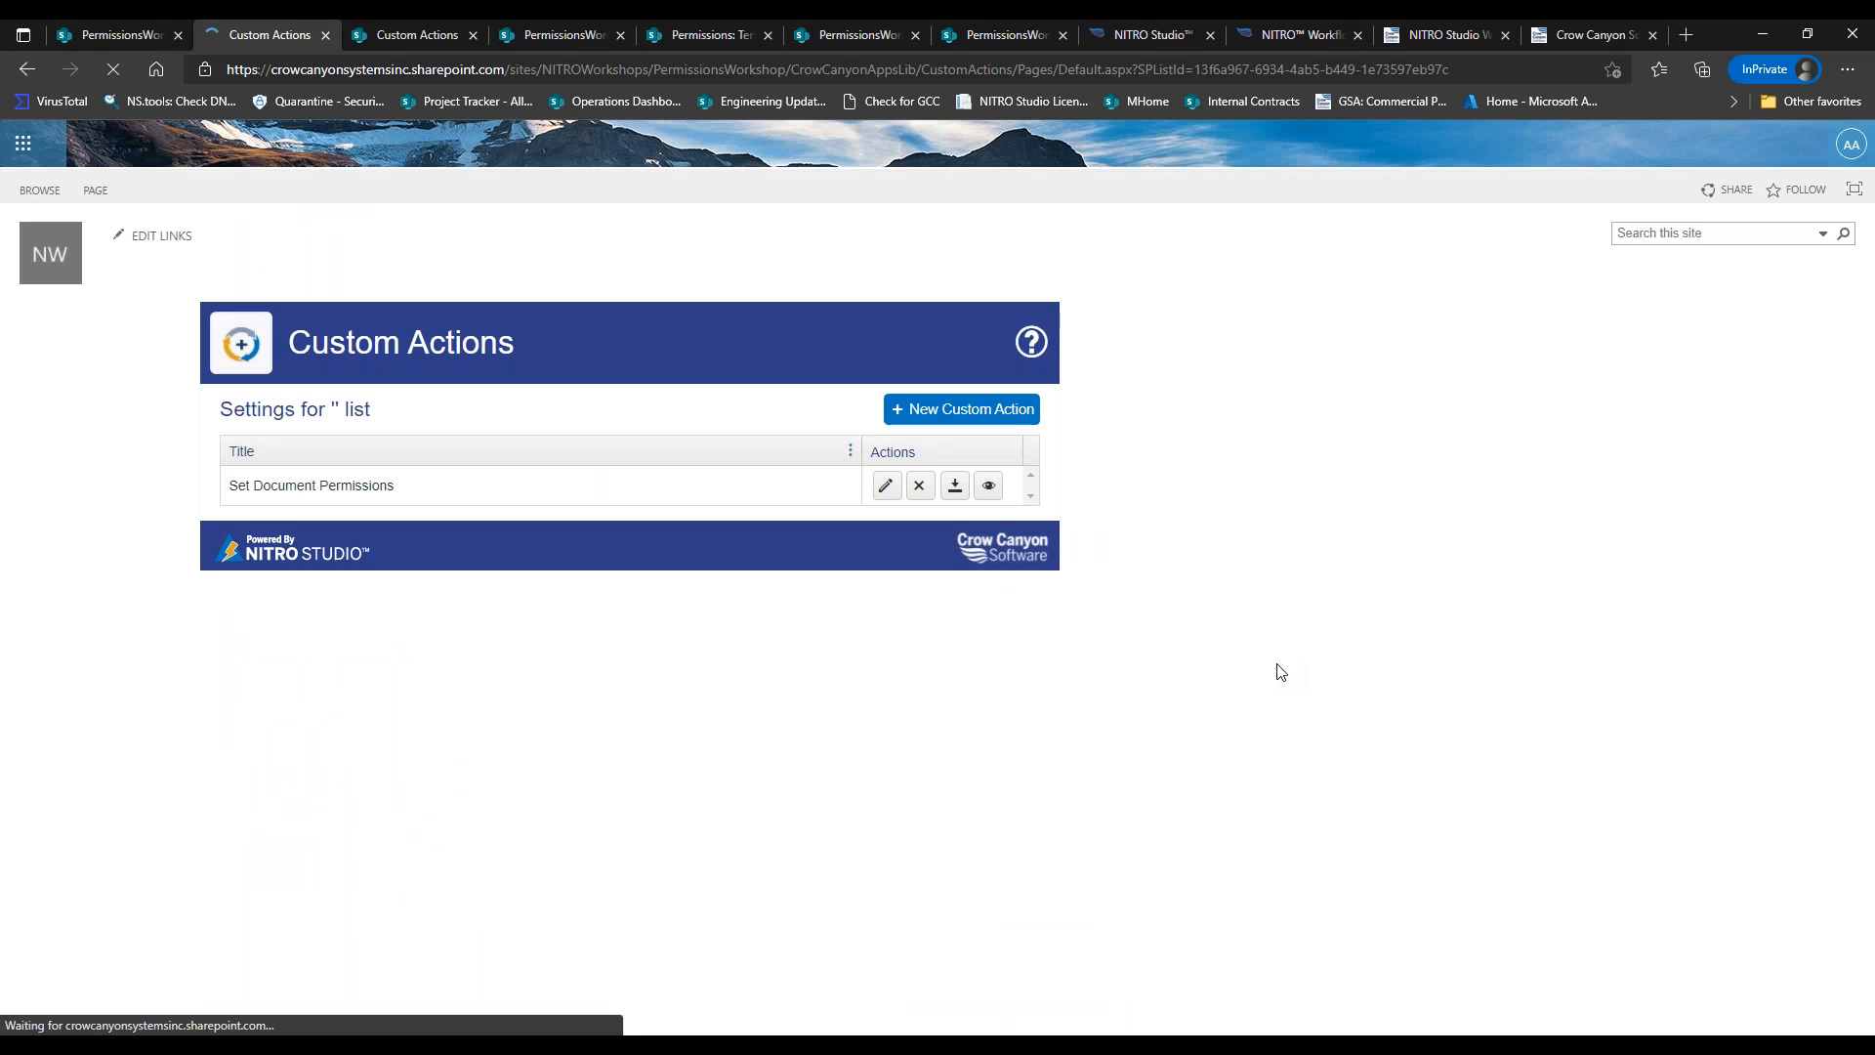
click(122, 36)
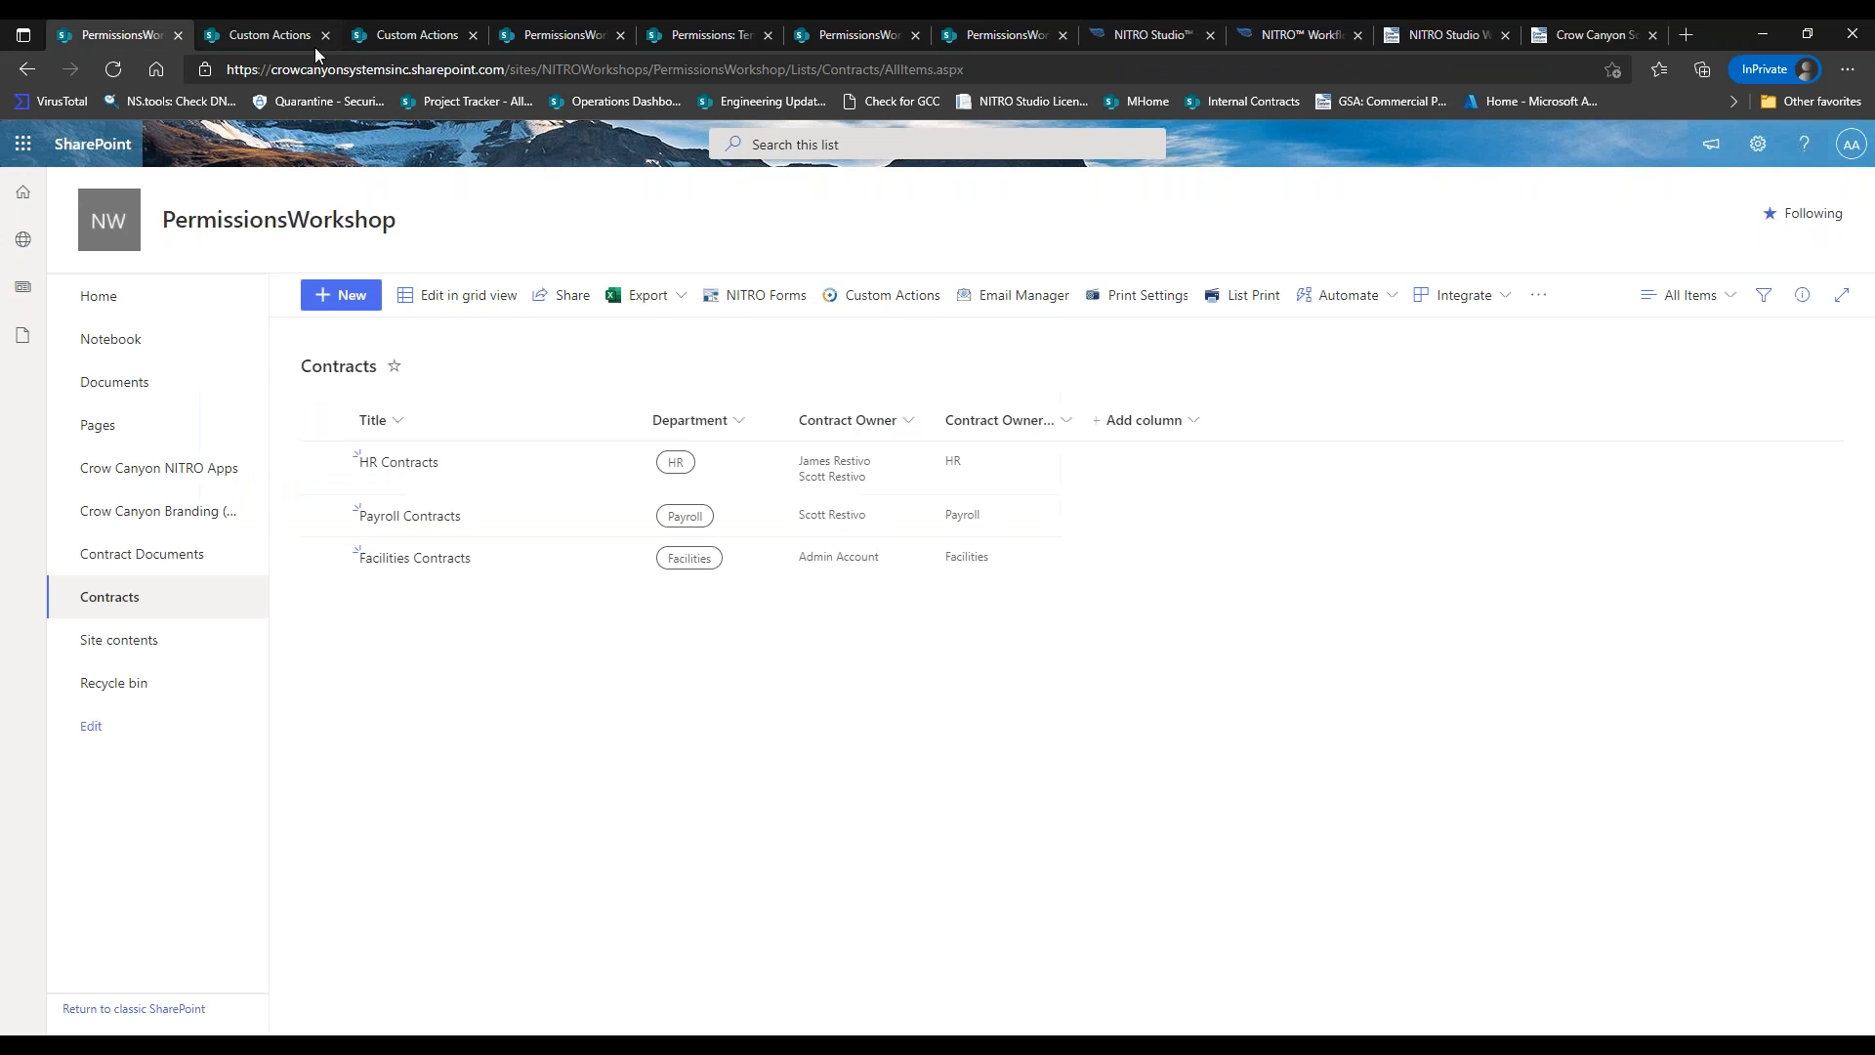
Refresh Contracts, run Set Document Permissions on HR Contracts, and close the success dialog.
click(110, 76)
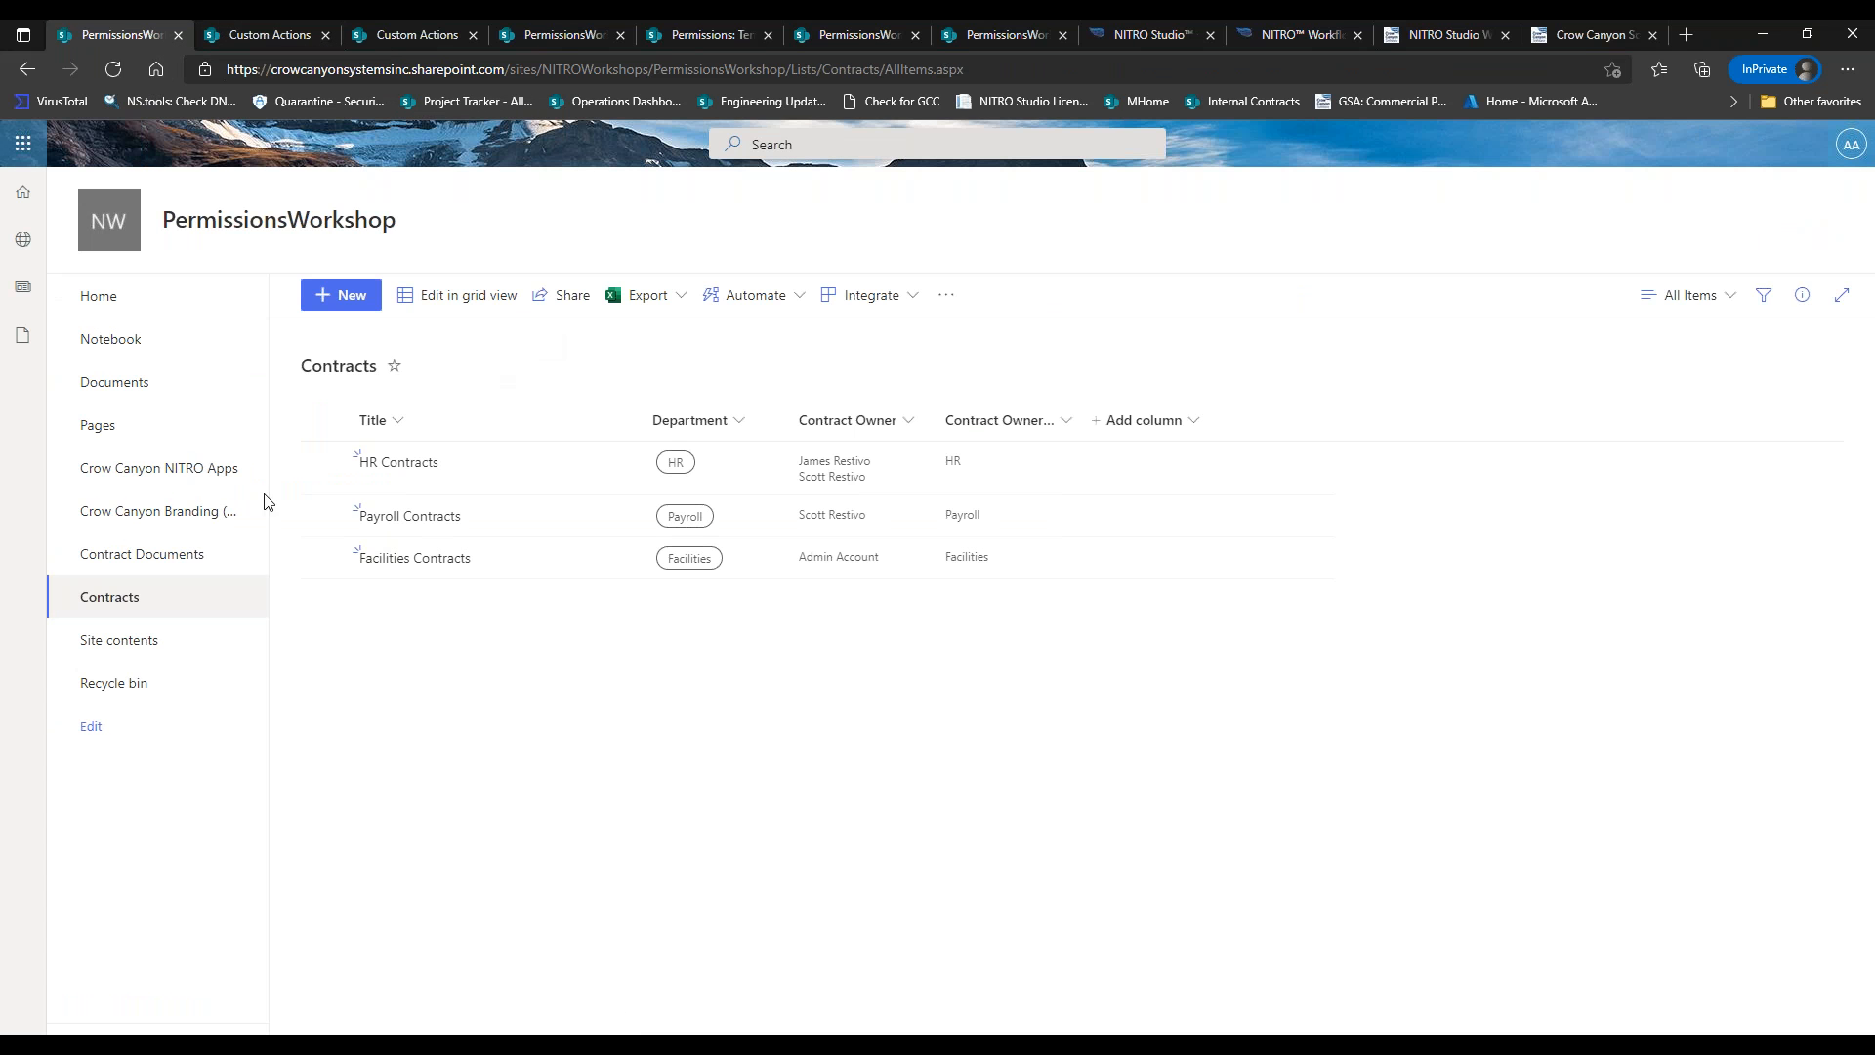
click(325, 466)
click(1452, 295)
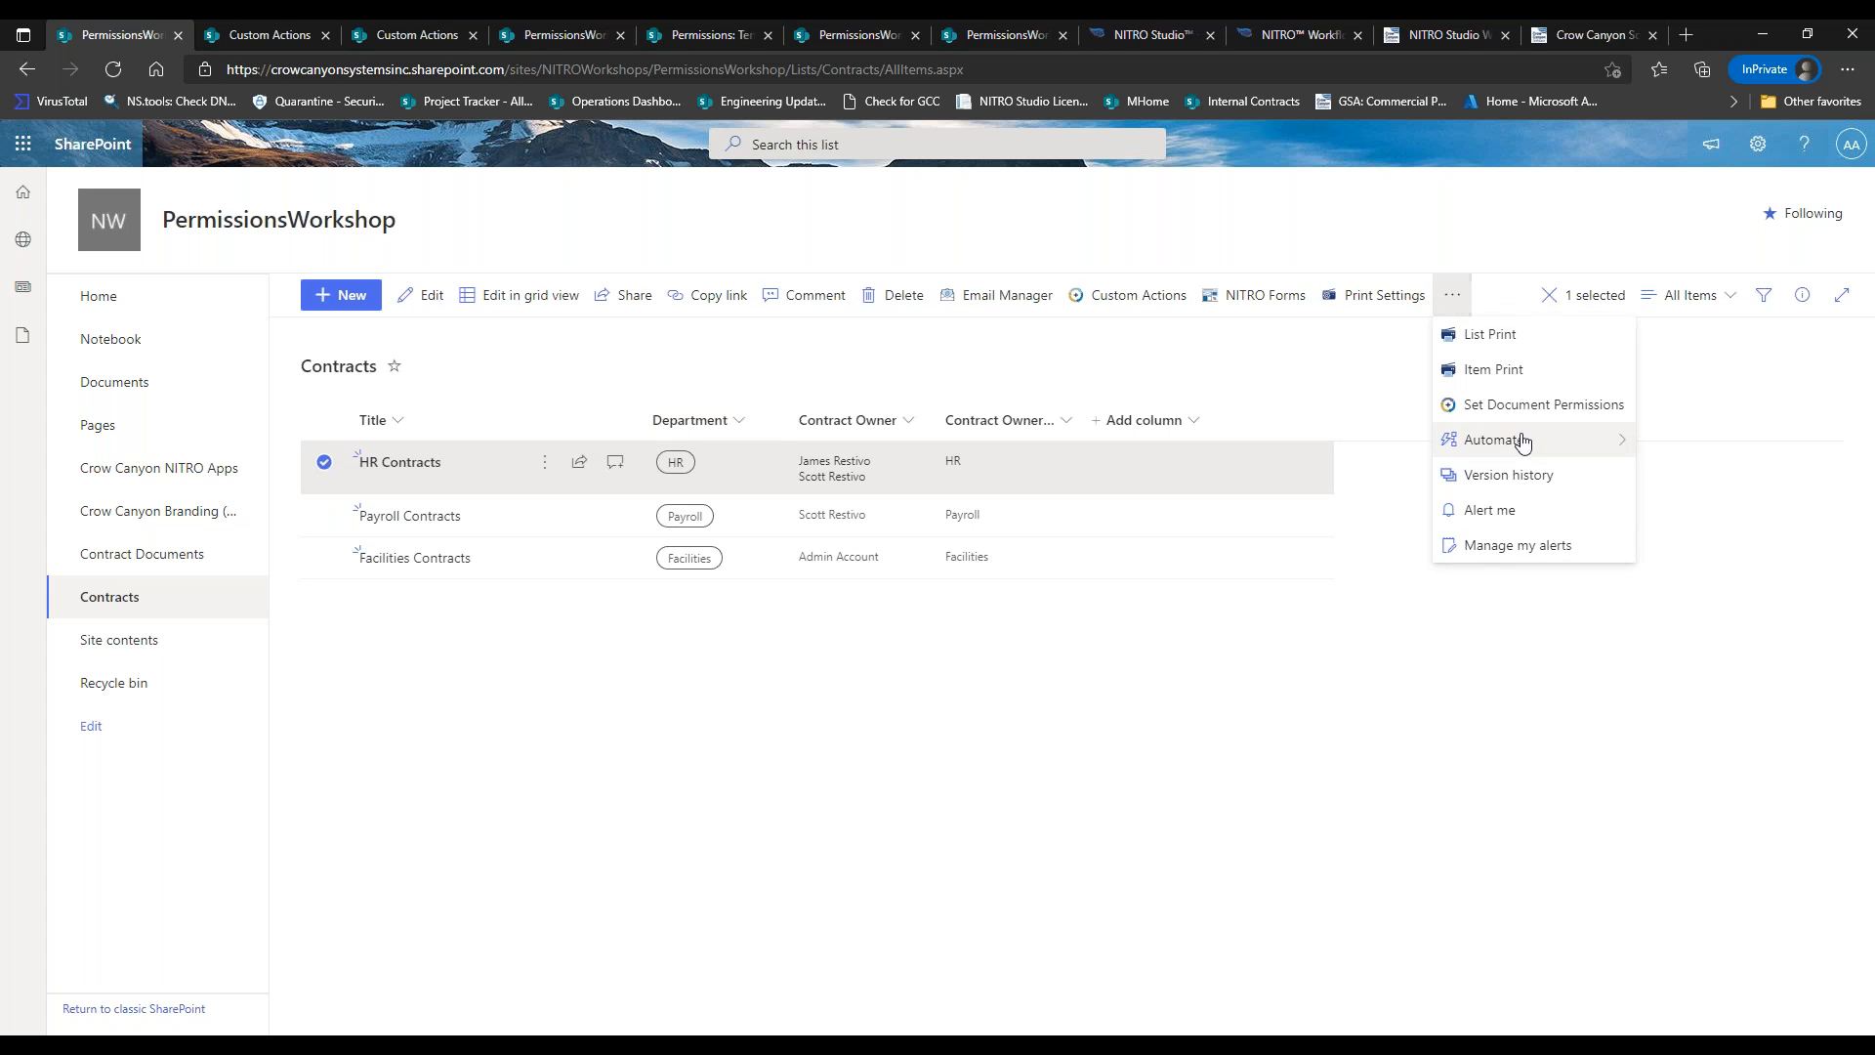
click(1481, 414)
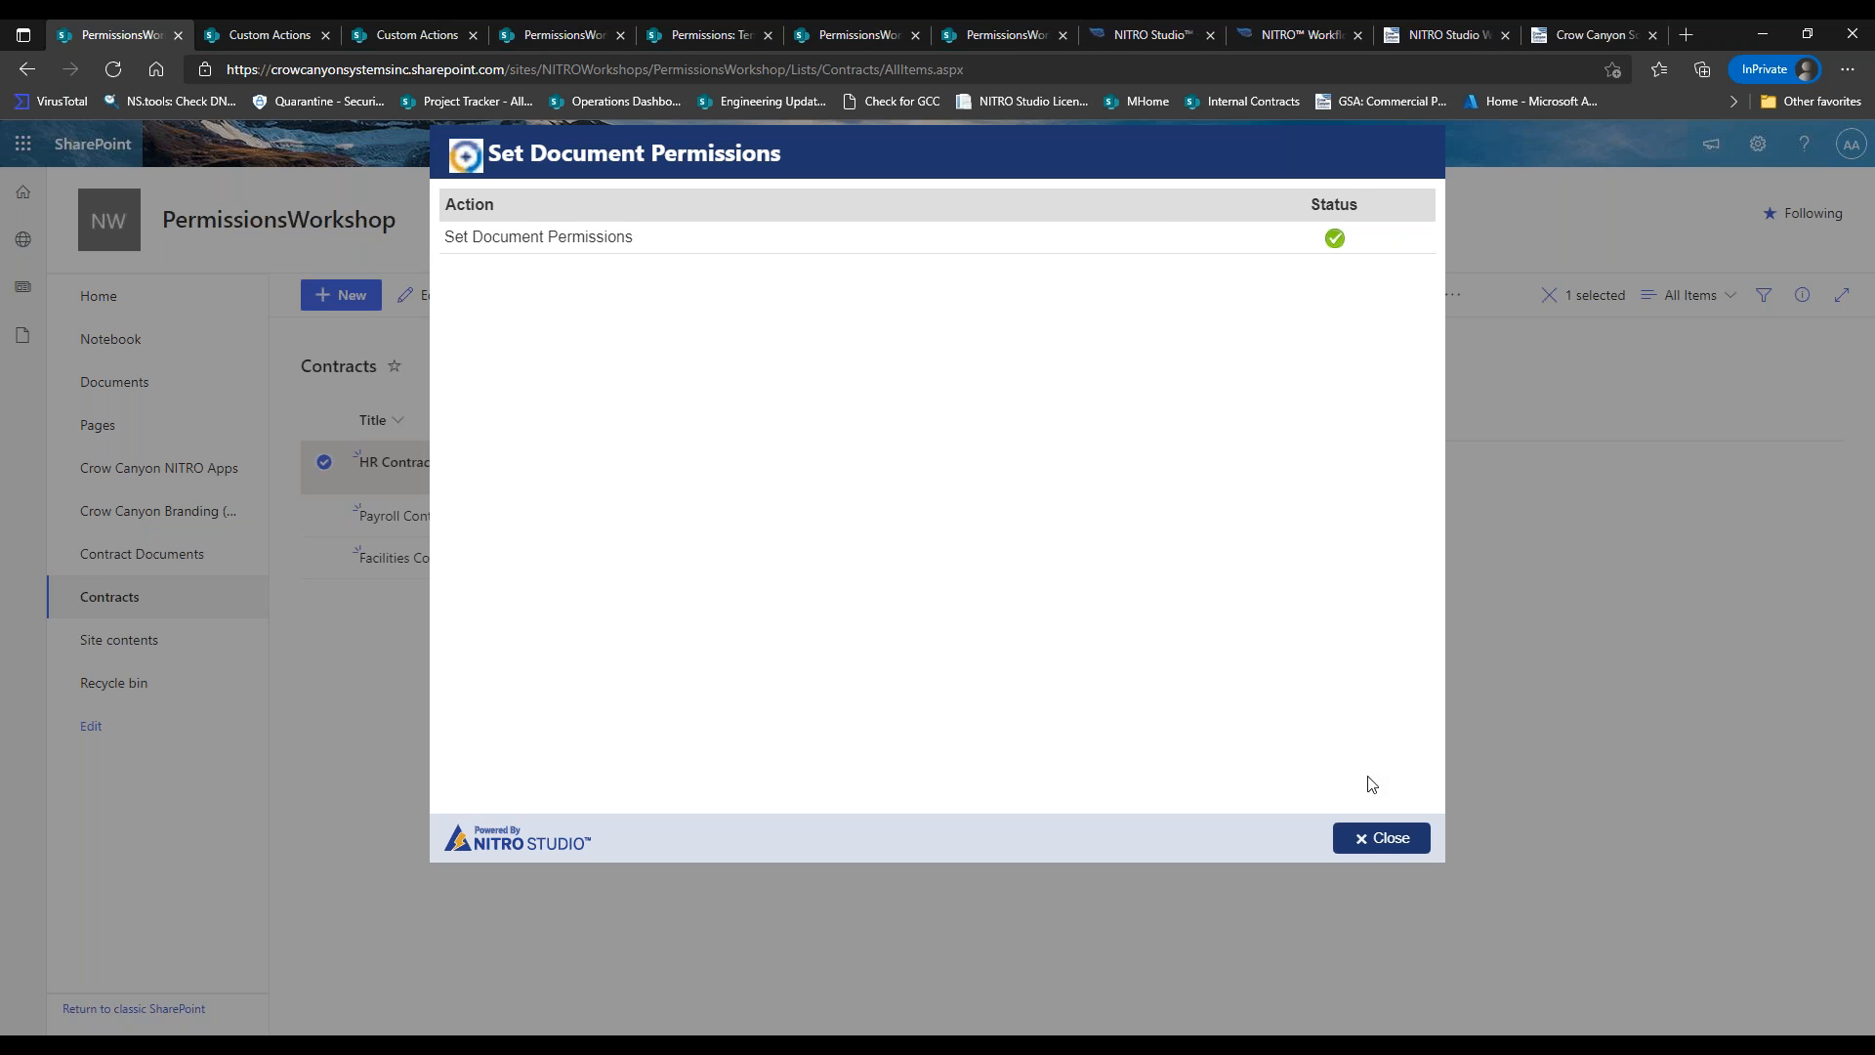
click(1385, 838)
click(326, 466)
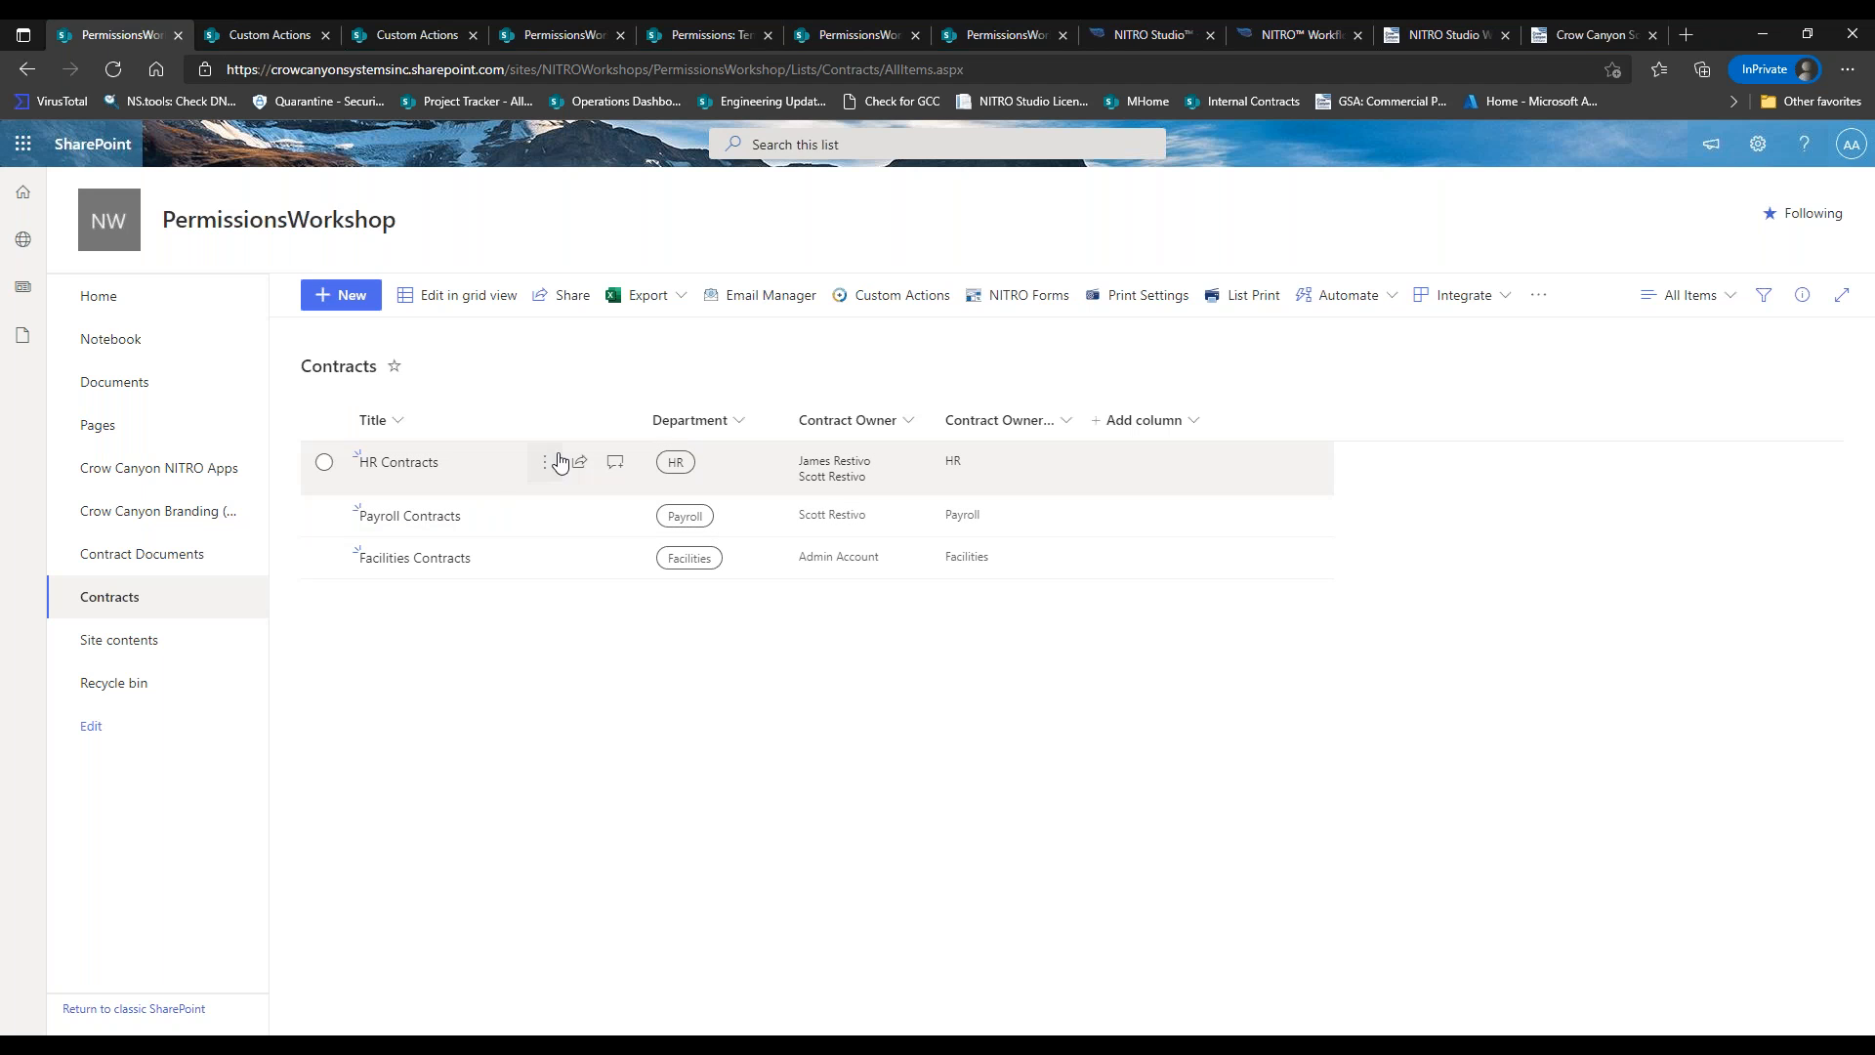
click(290, 37)
click(577, 37)
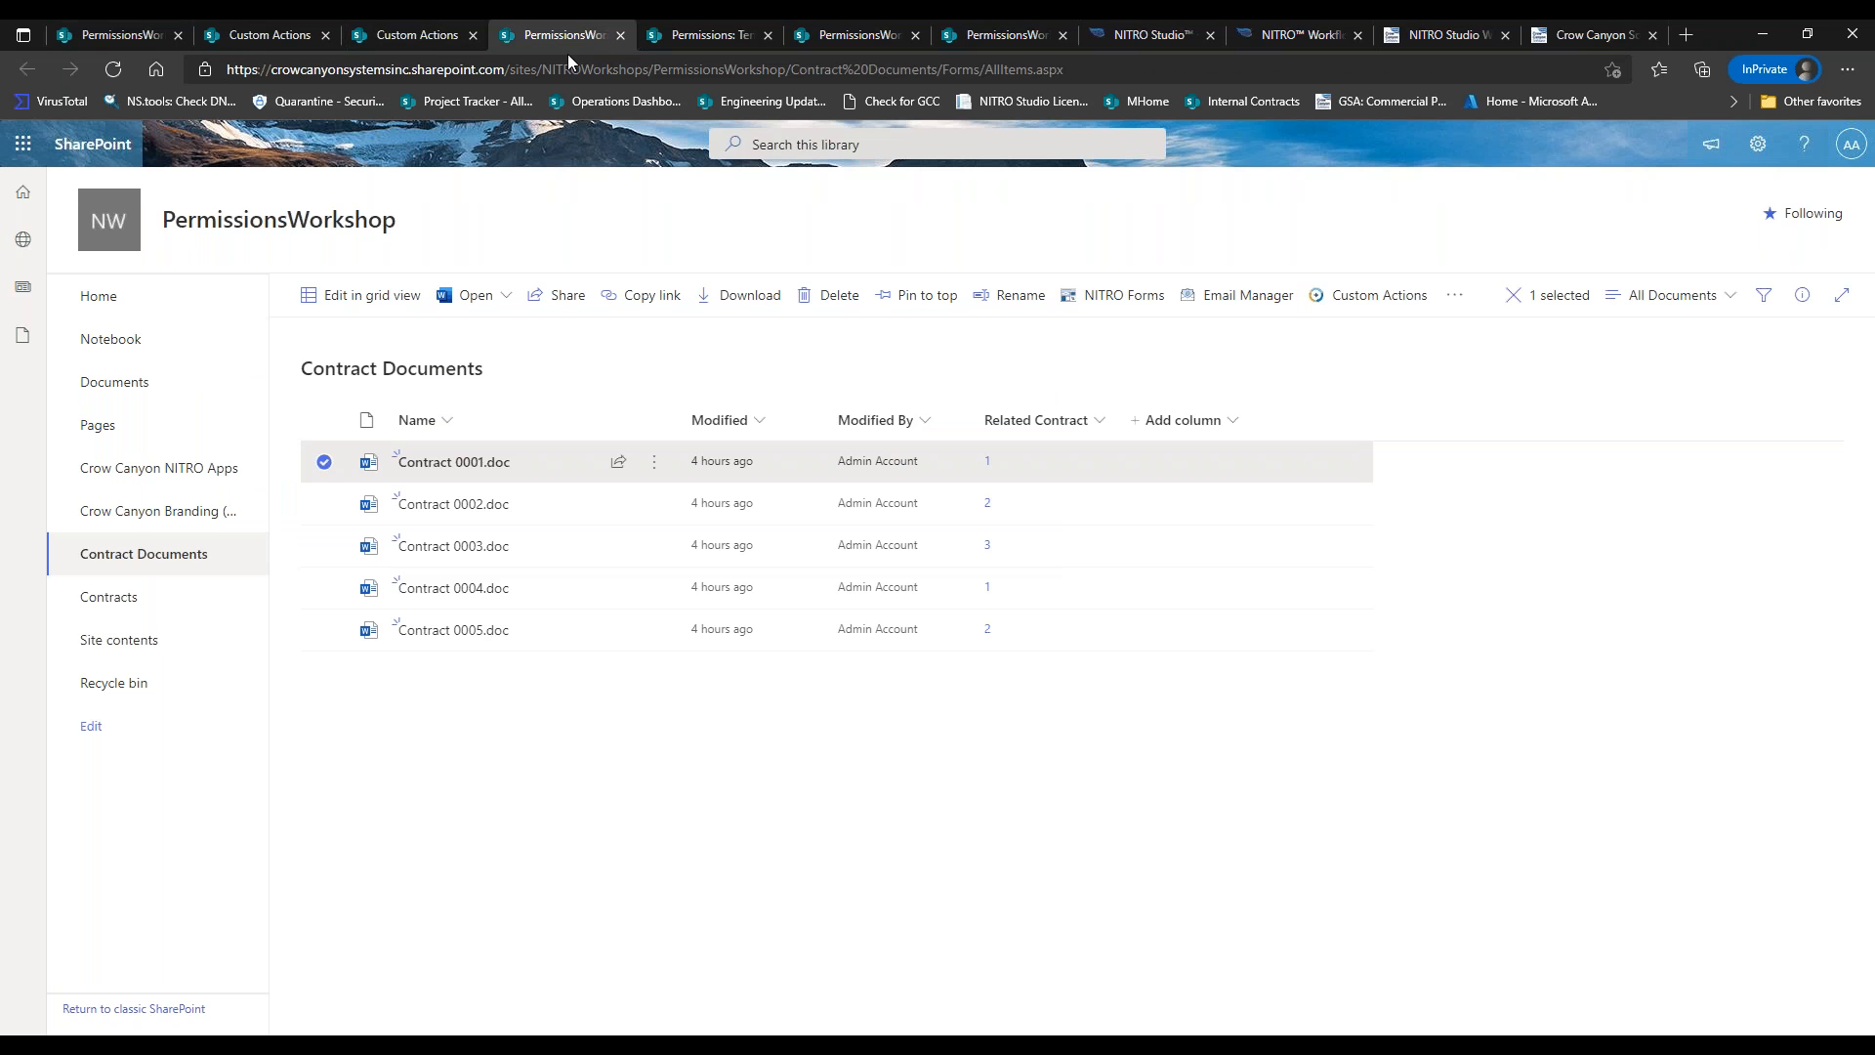
View Contract 0001.doc's advanced permissions, showing Full Control for HR and both contract owners.
click(655, 461)
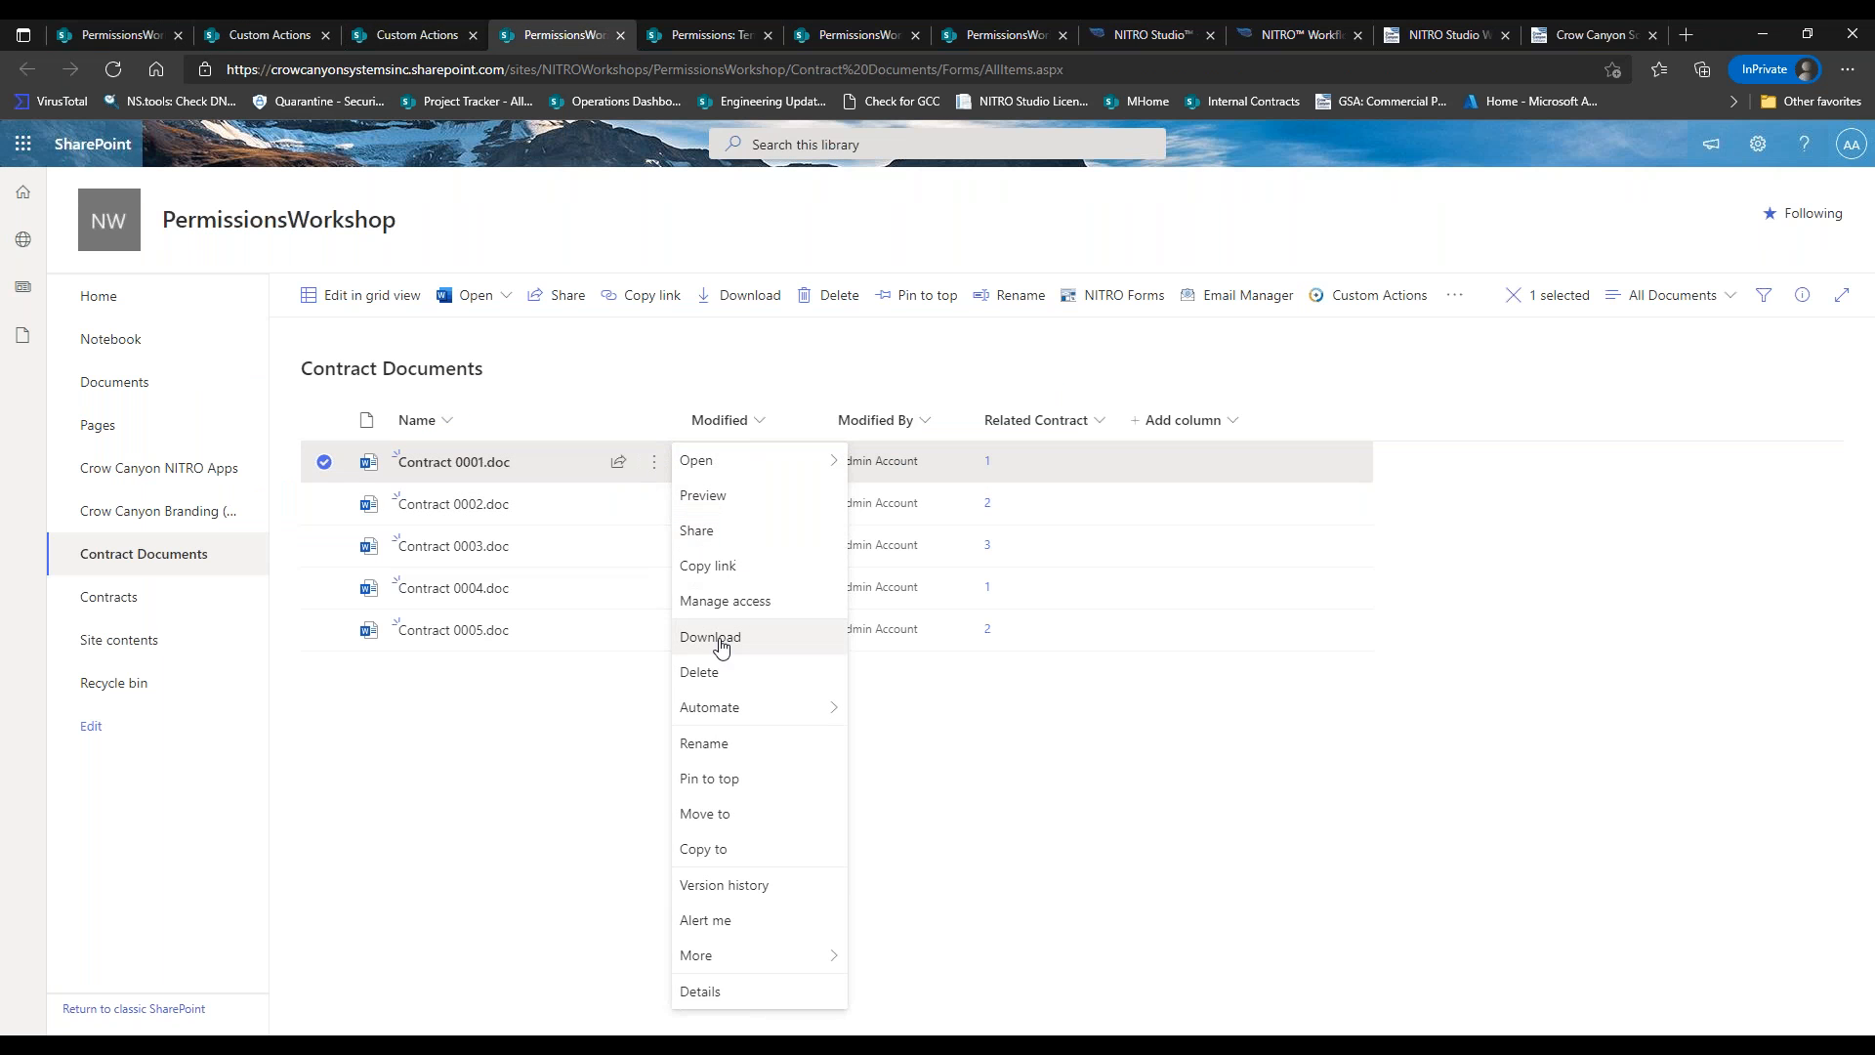
click(728, 602)
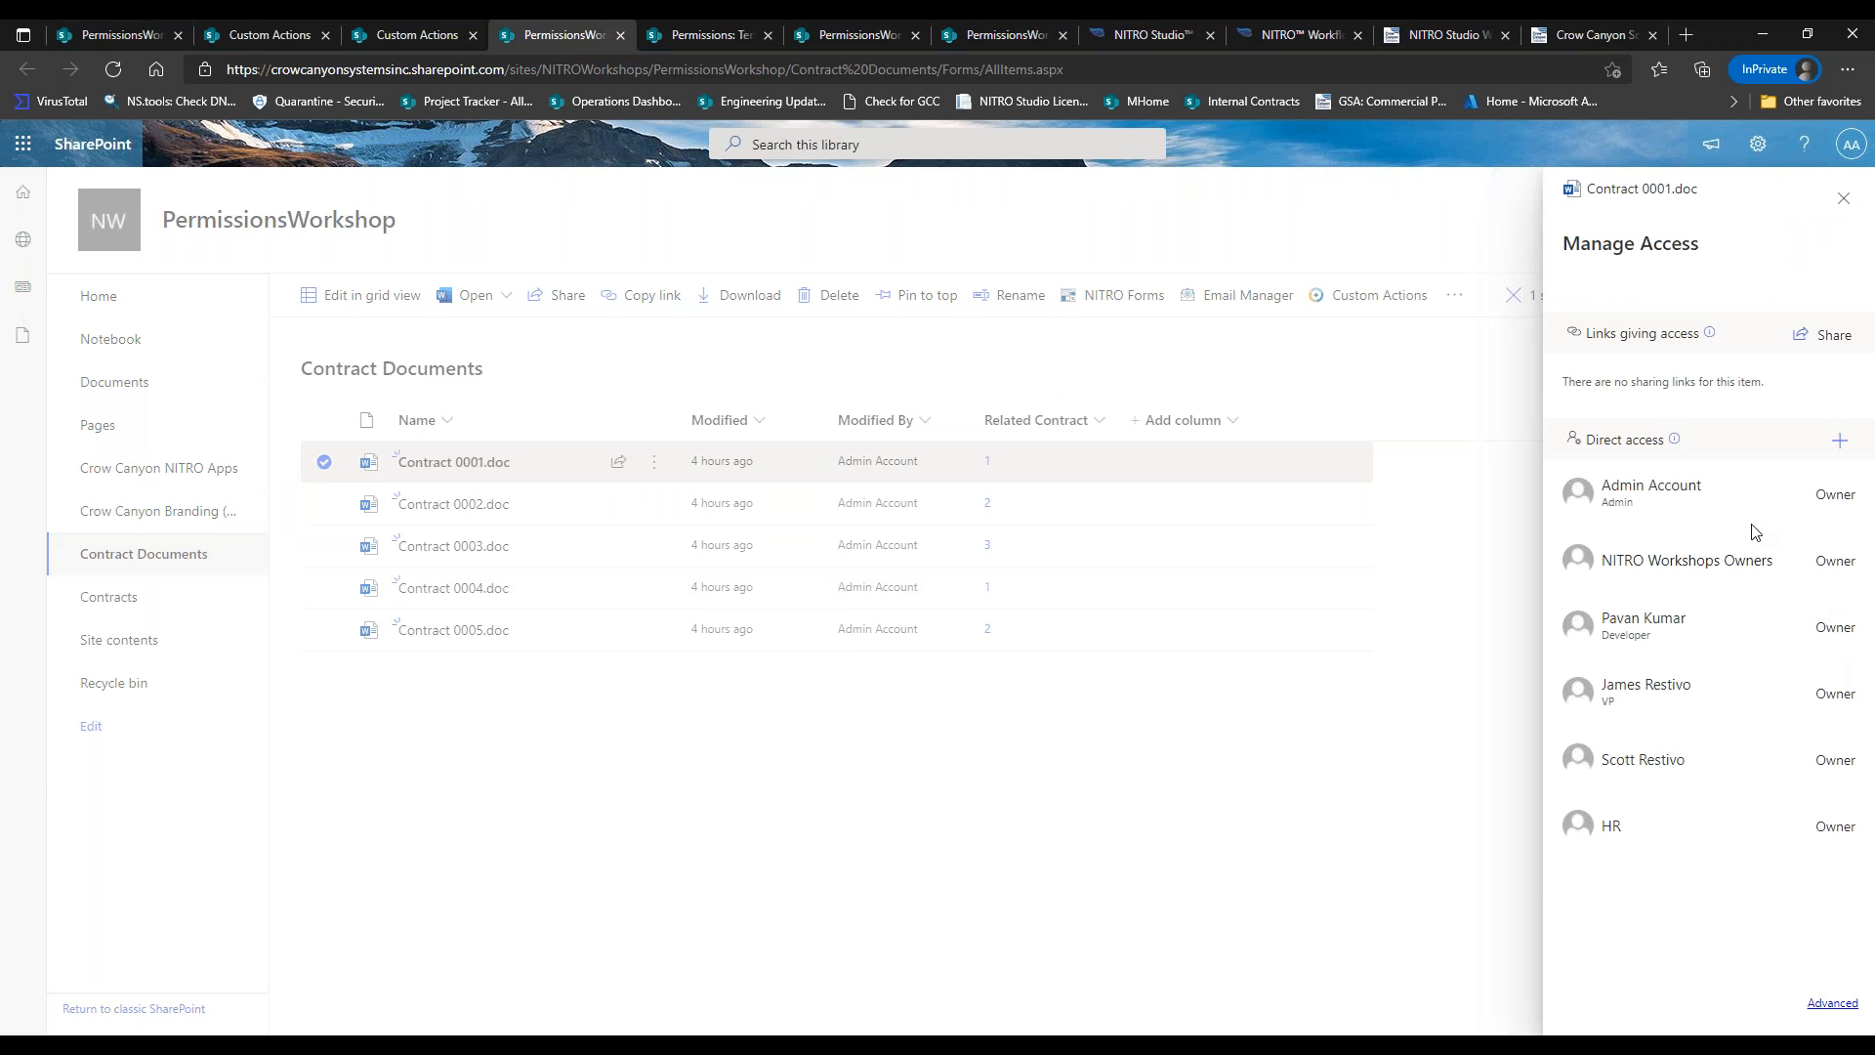
click(1834, 1004)
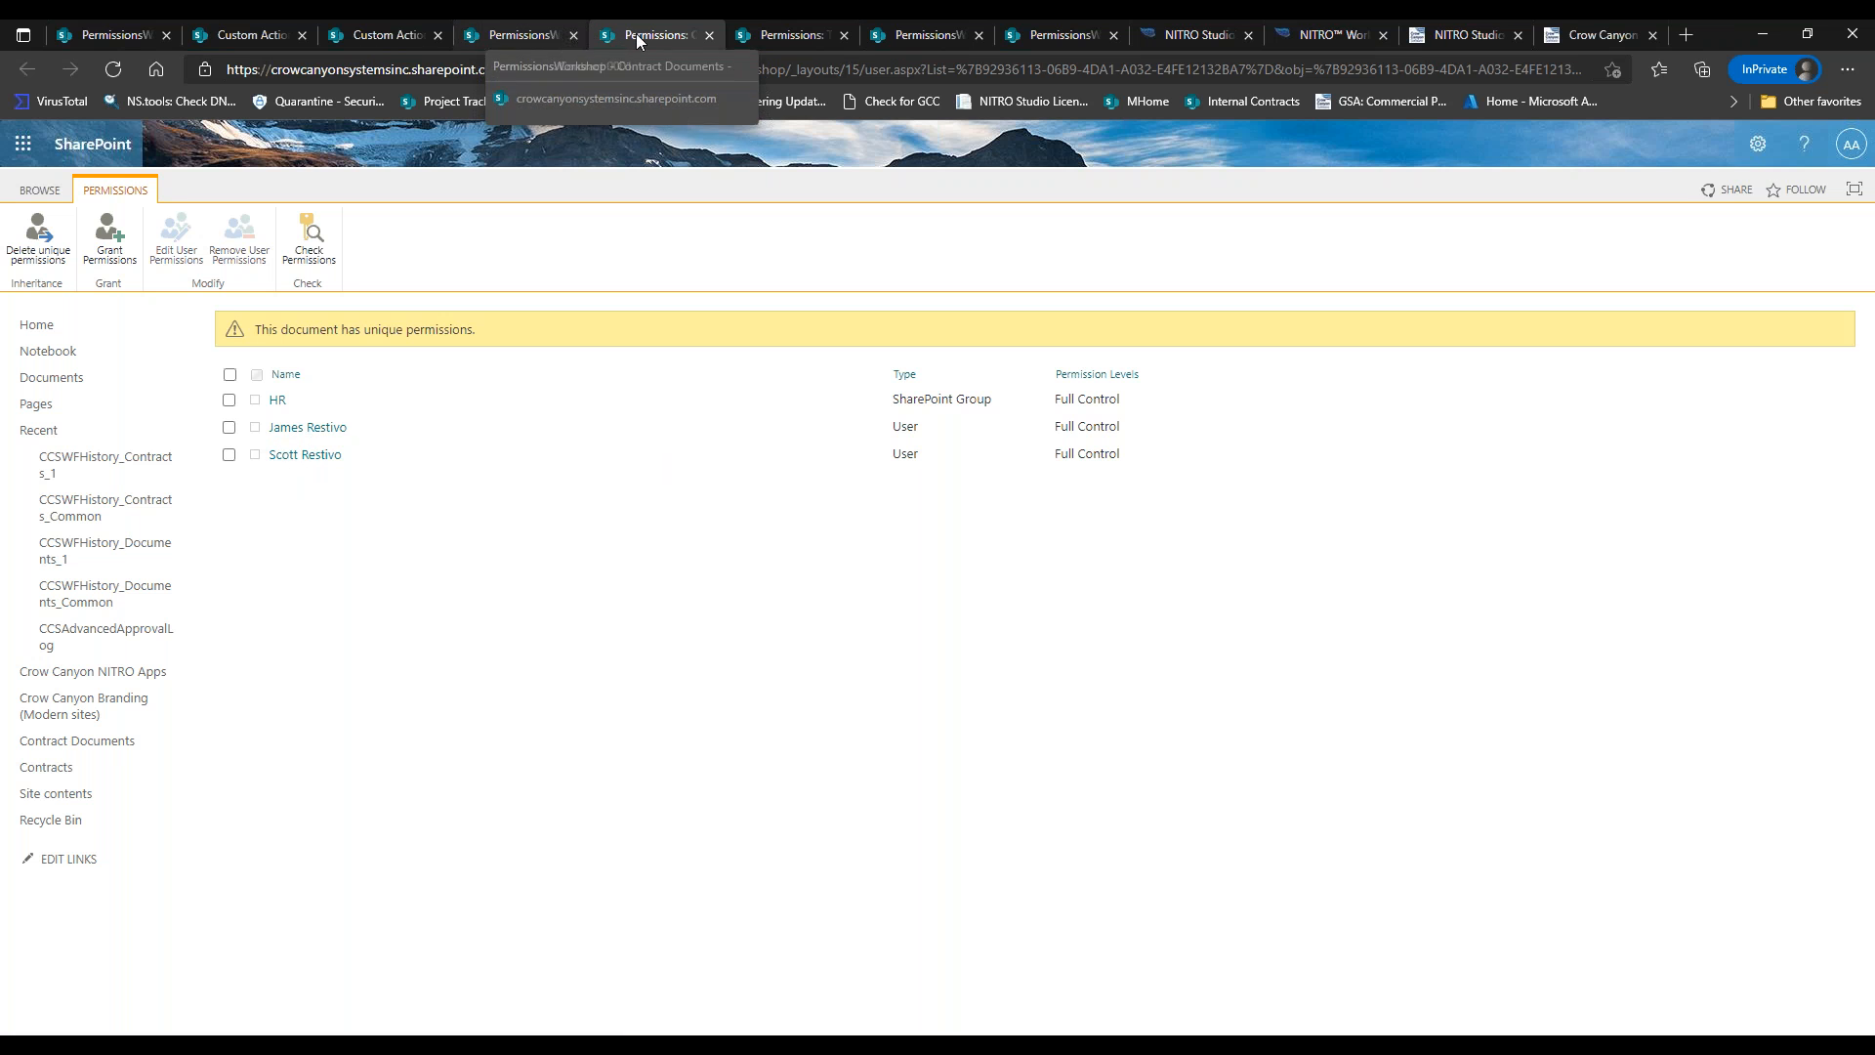
click(128, 39)
Edit HR Contracts, remove the second Contract Owner, and save the item.
click(546, 471)
click(546, 471)
click(584, 489)
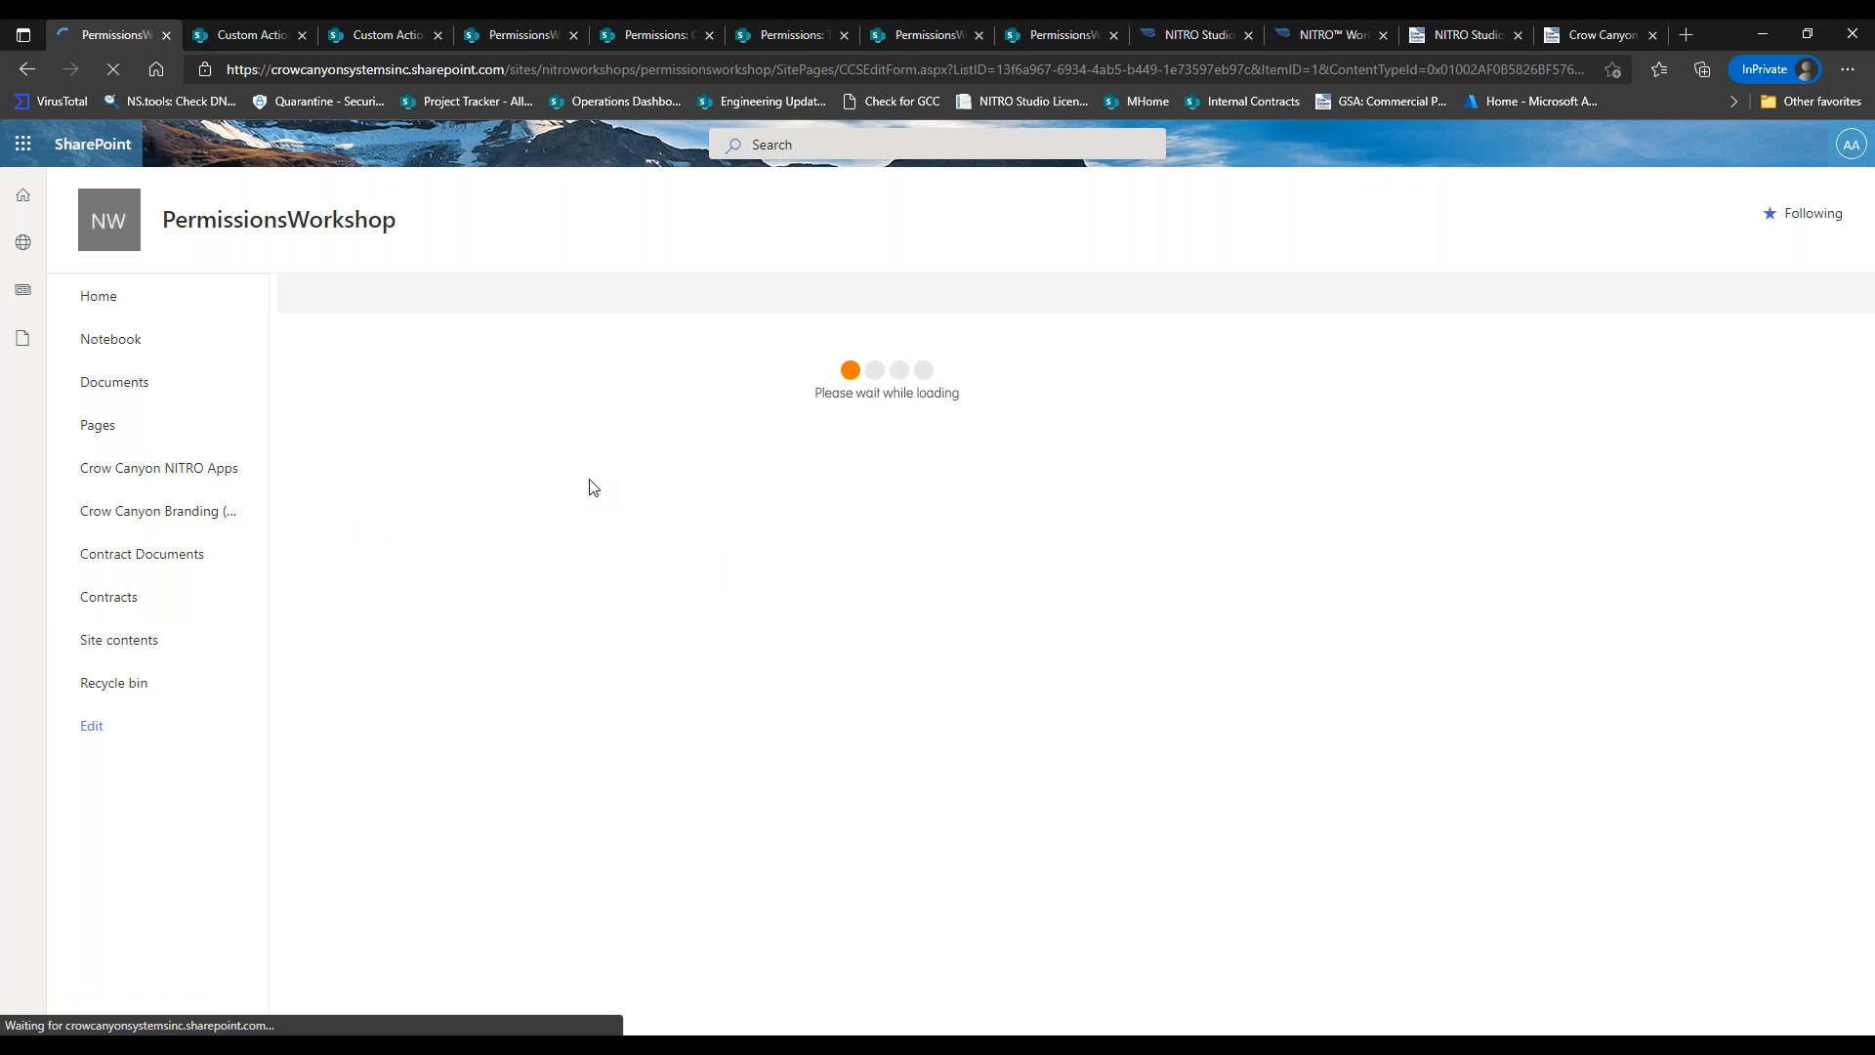
click(687, 498)
click(891, 938)
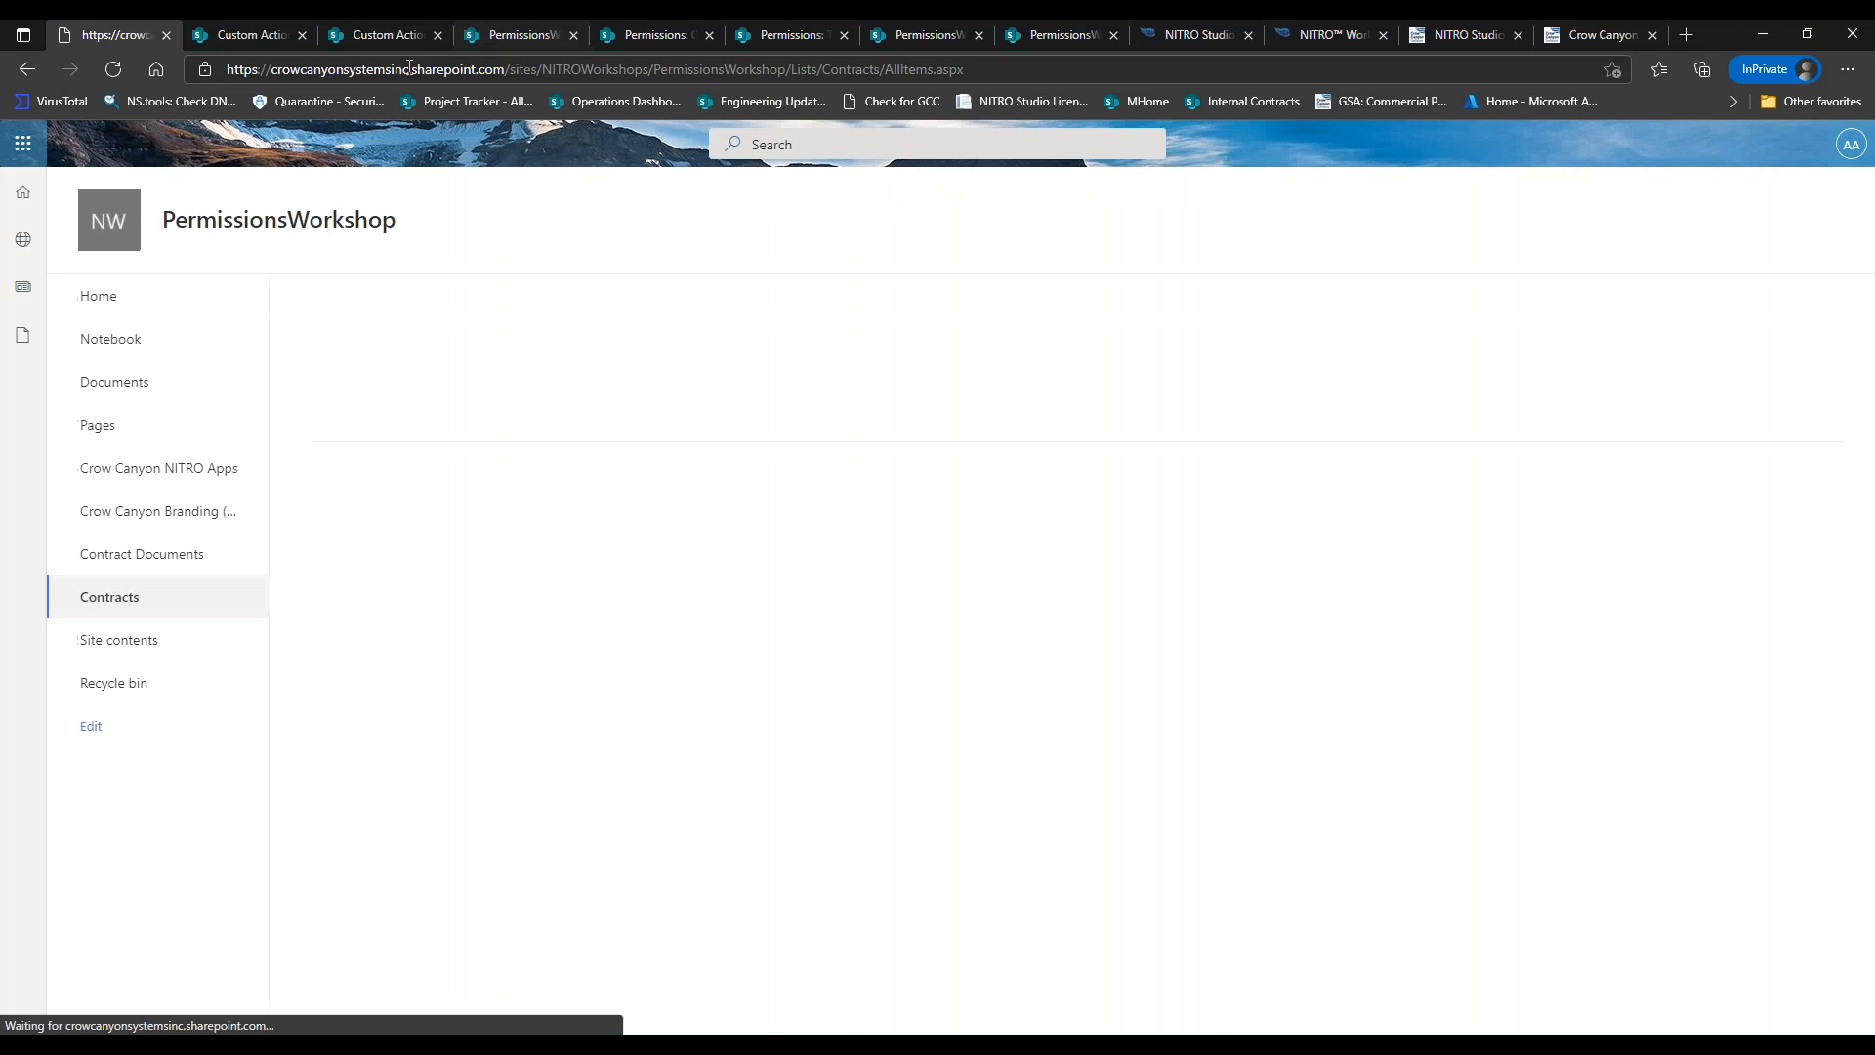
Reload Contract 0001.doc's permissions pages to see only HR and one user remain.
click(542, 29)
click(641, 37)
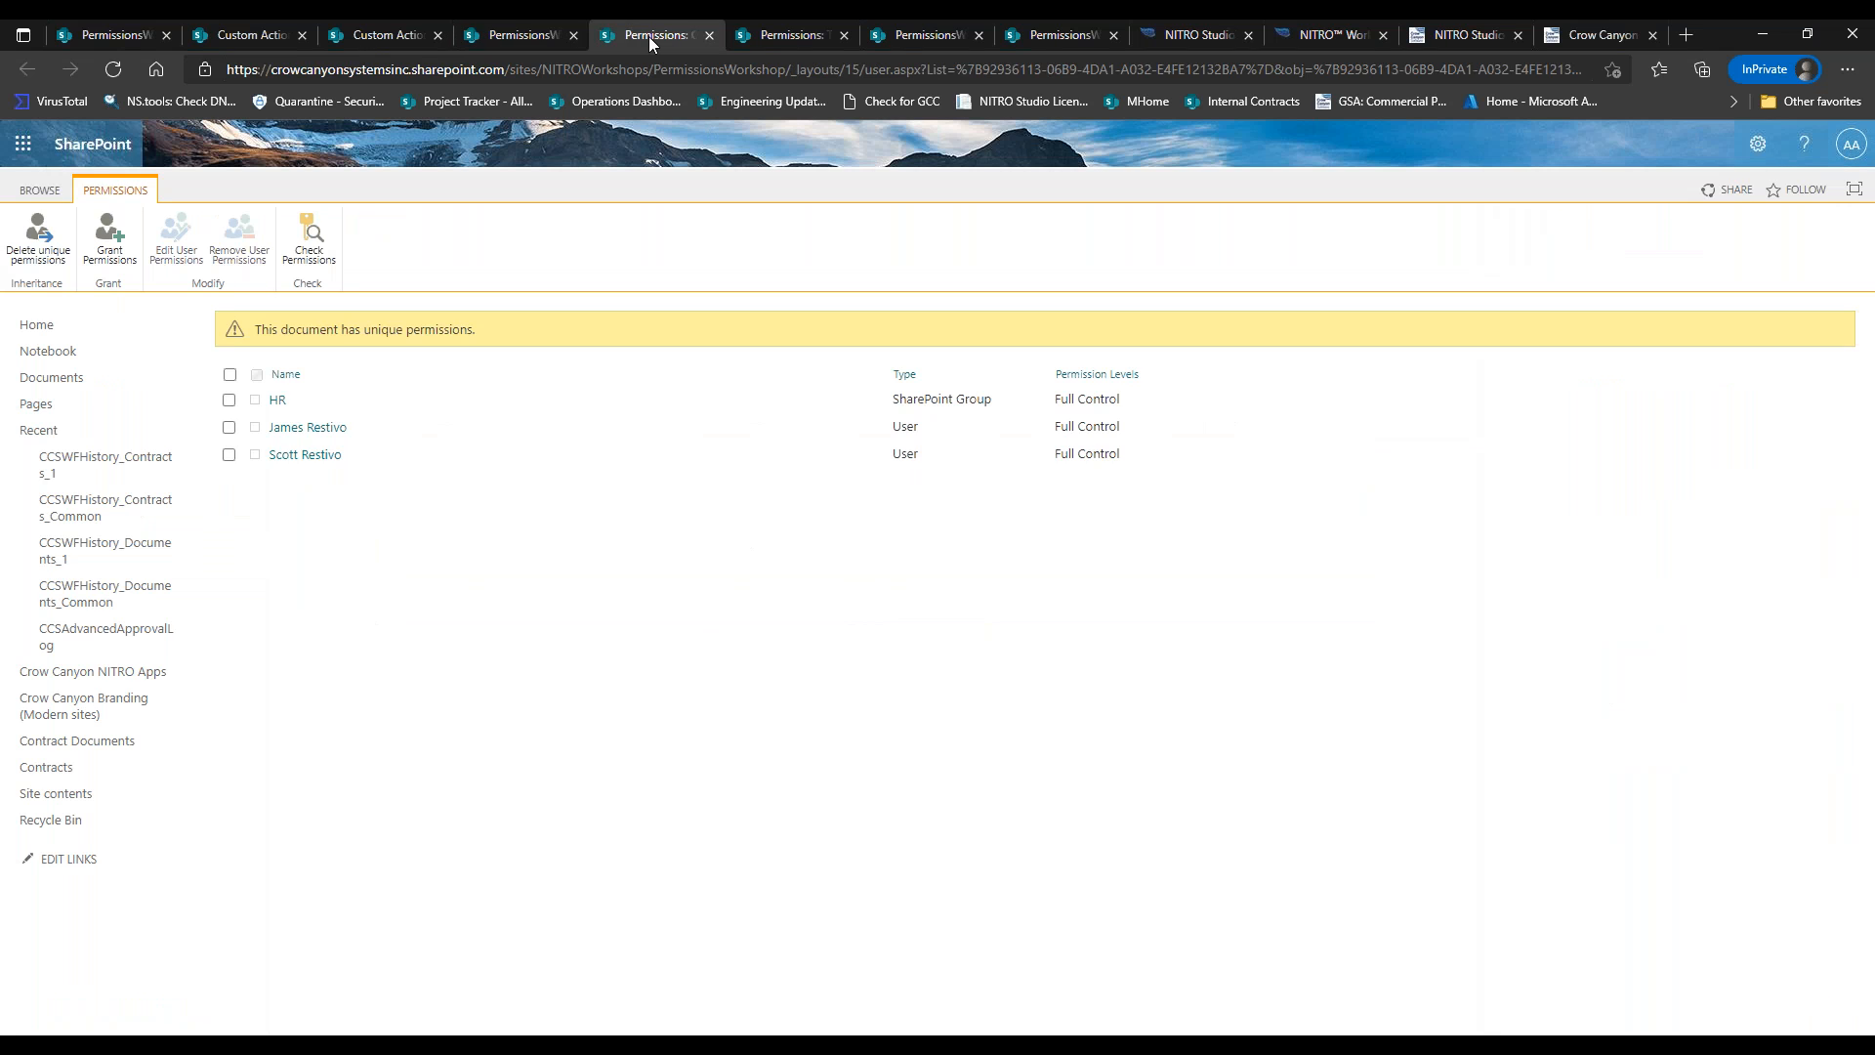
click(772, 39)
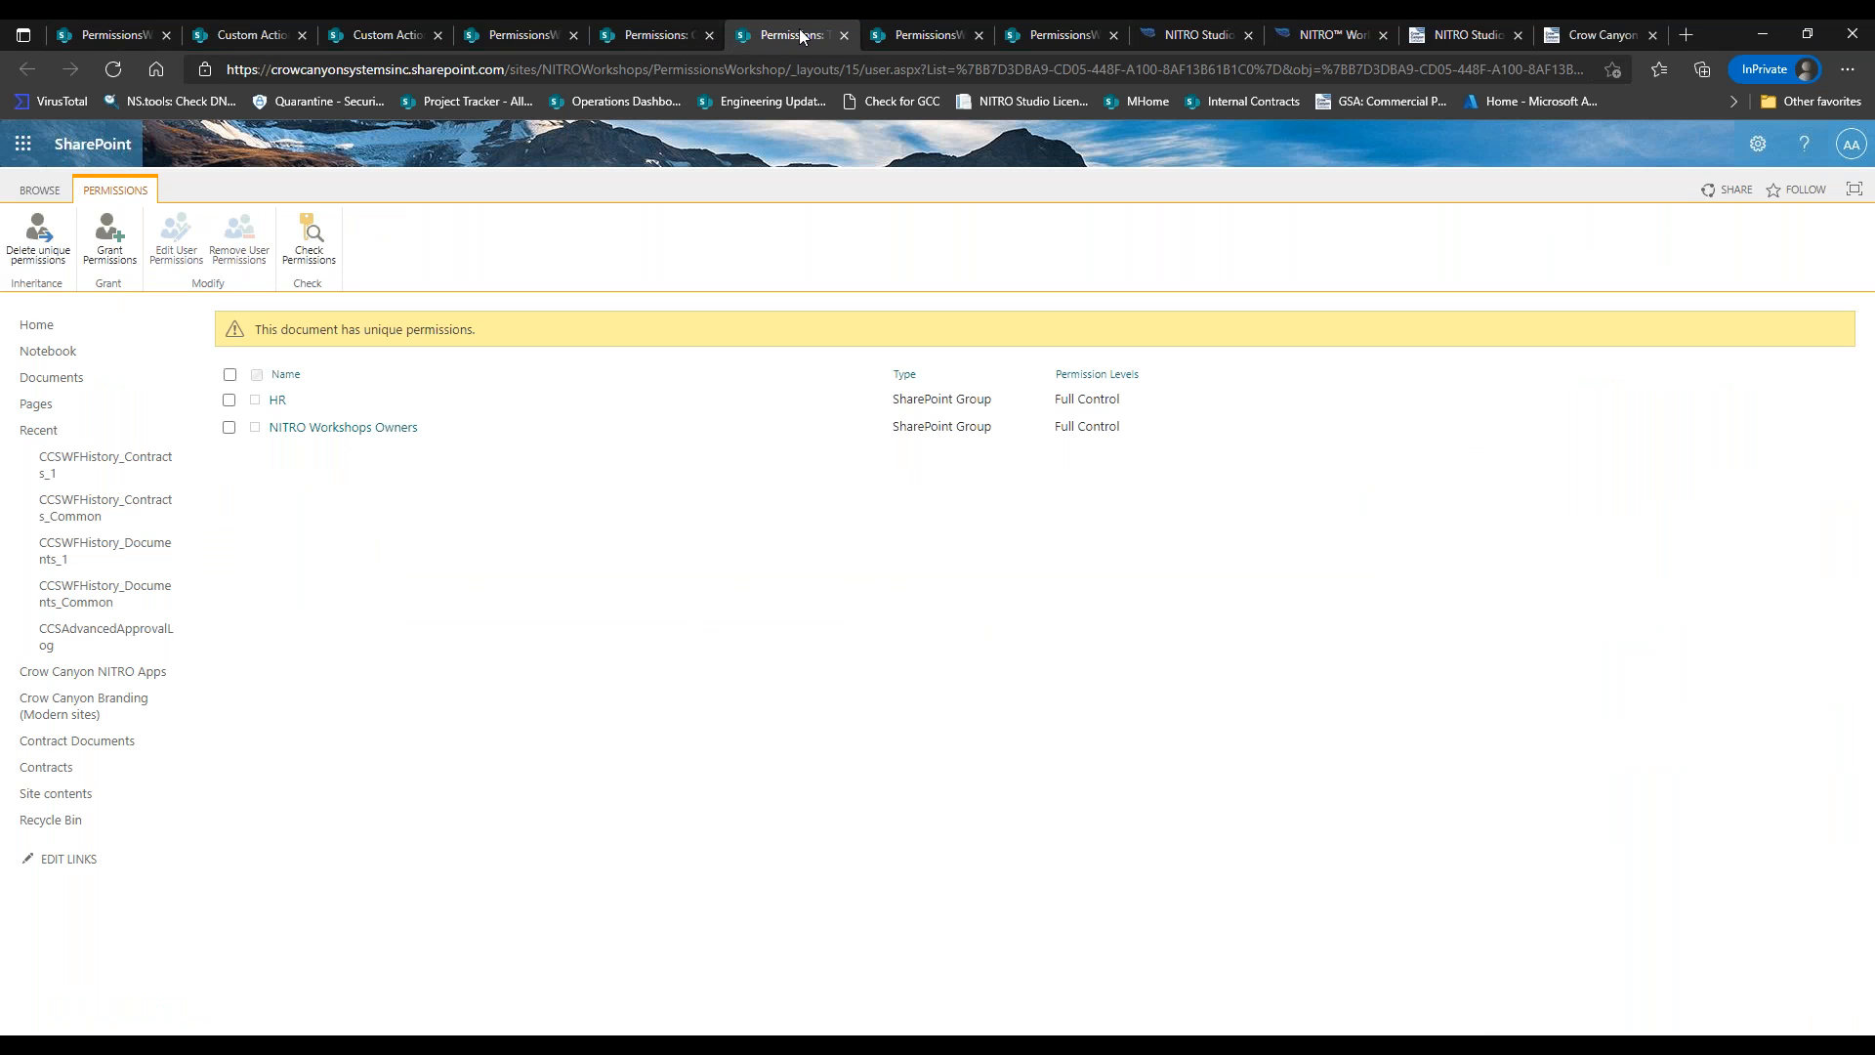
click(114, 72)
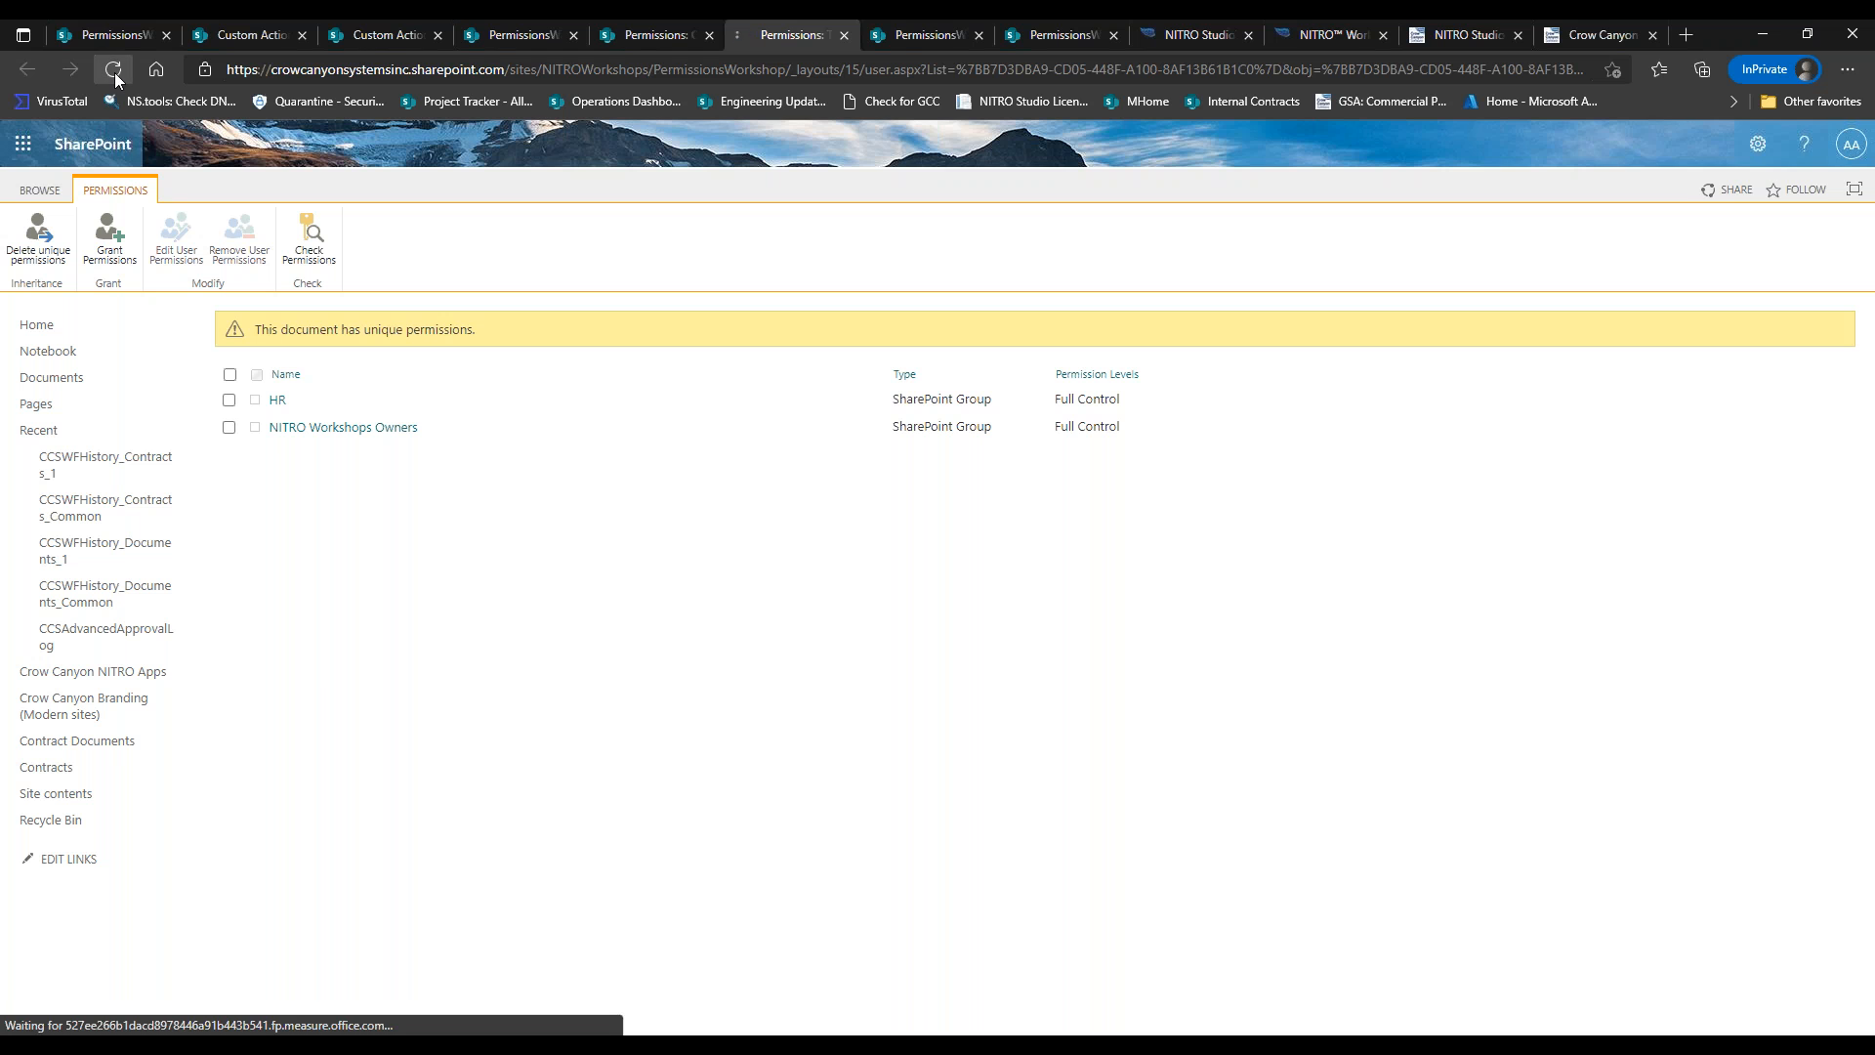
click(907, 38)
click(845, 35)
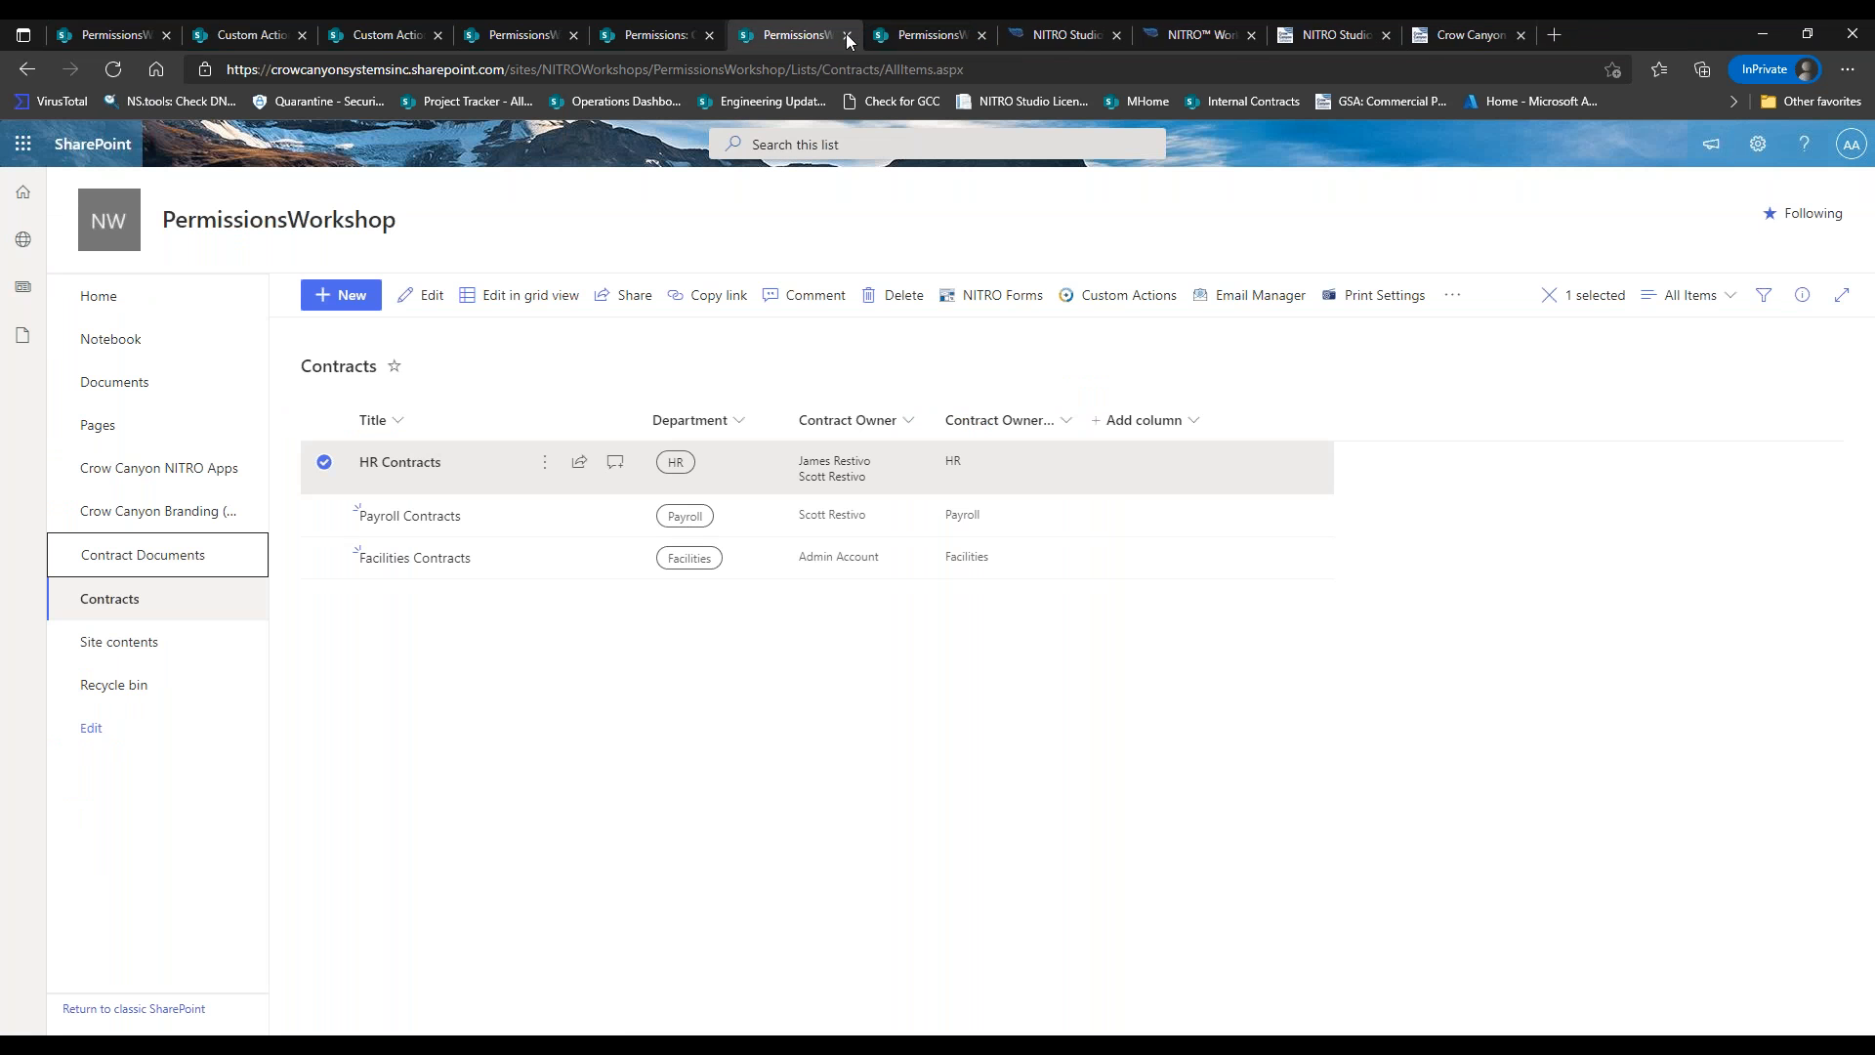
click(845, 35)
click(659, 41)
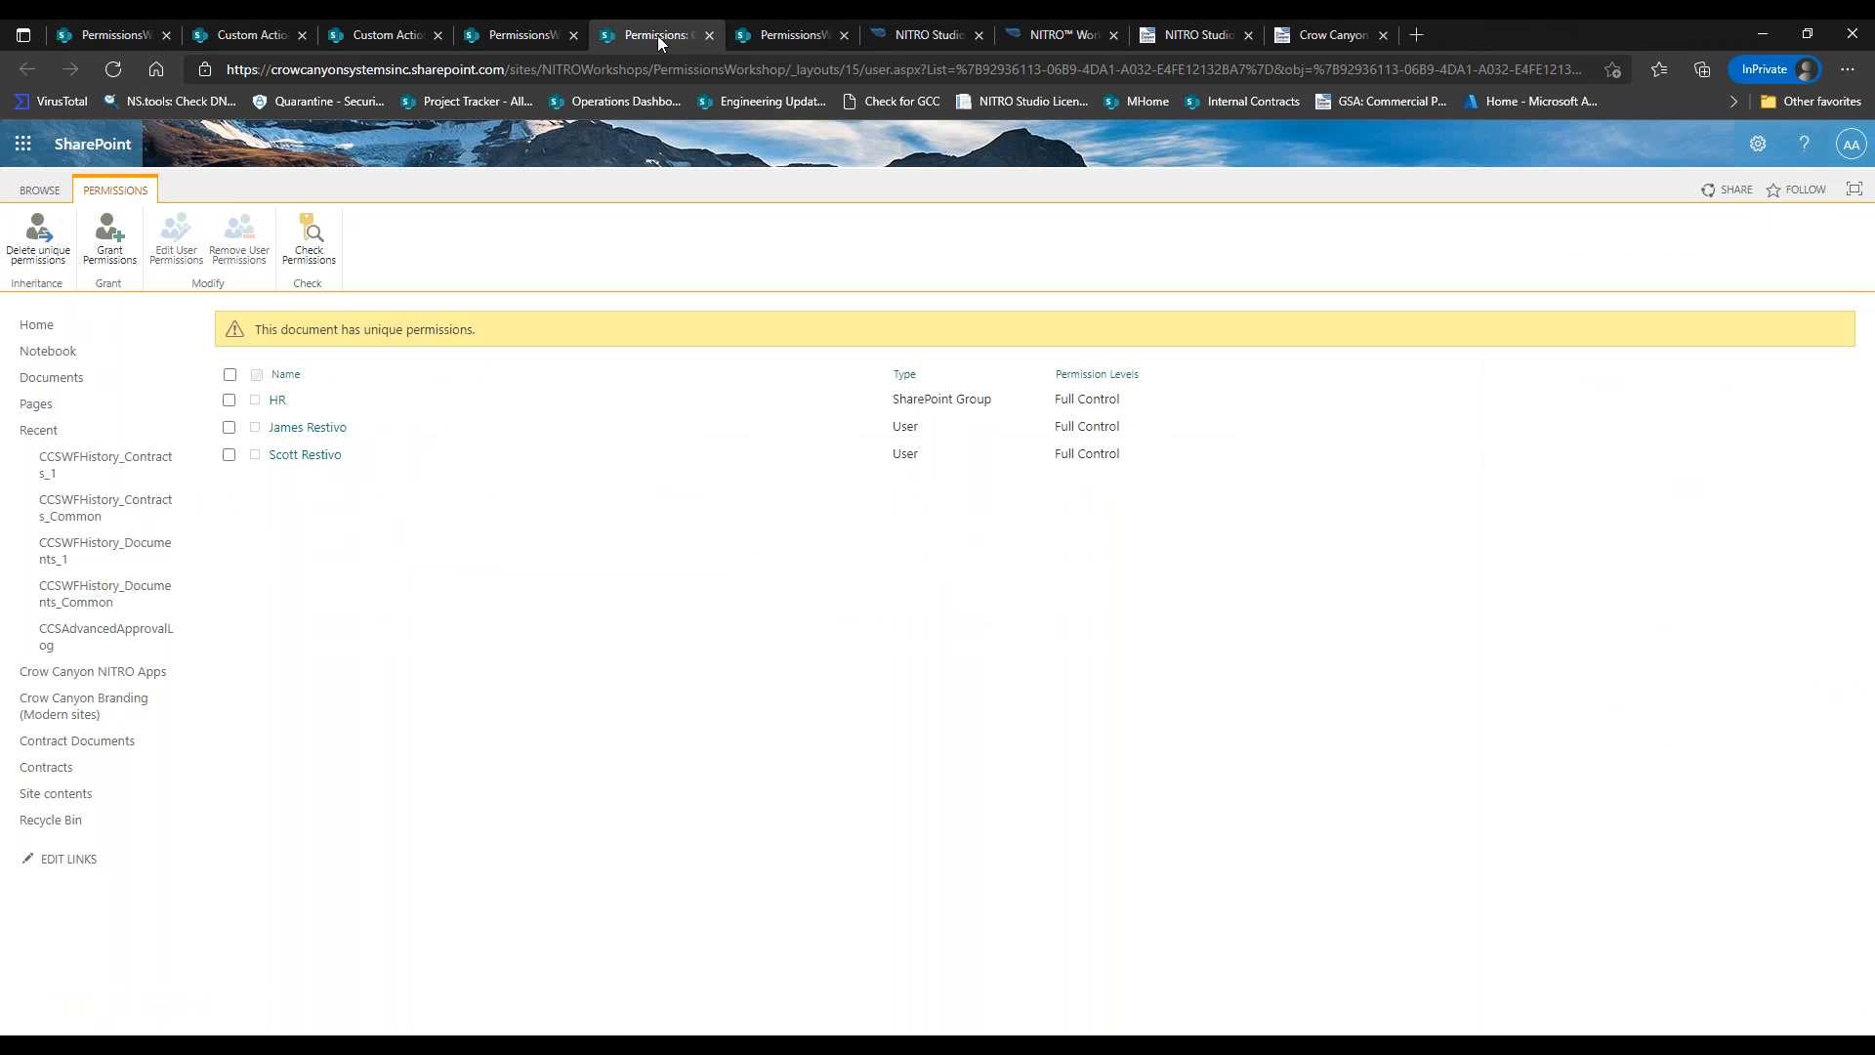
click(114, 69)
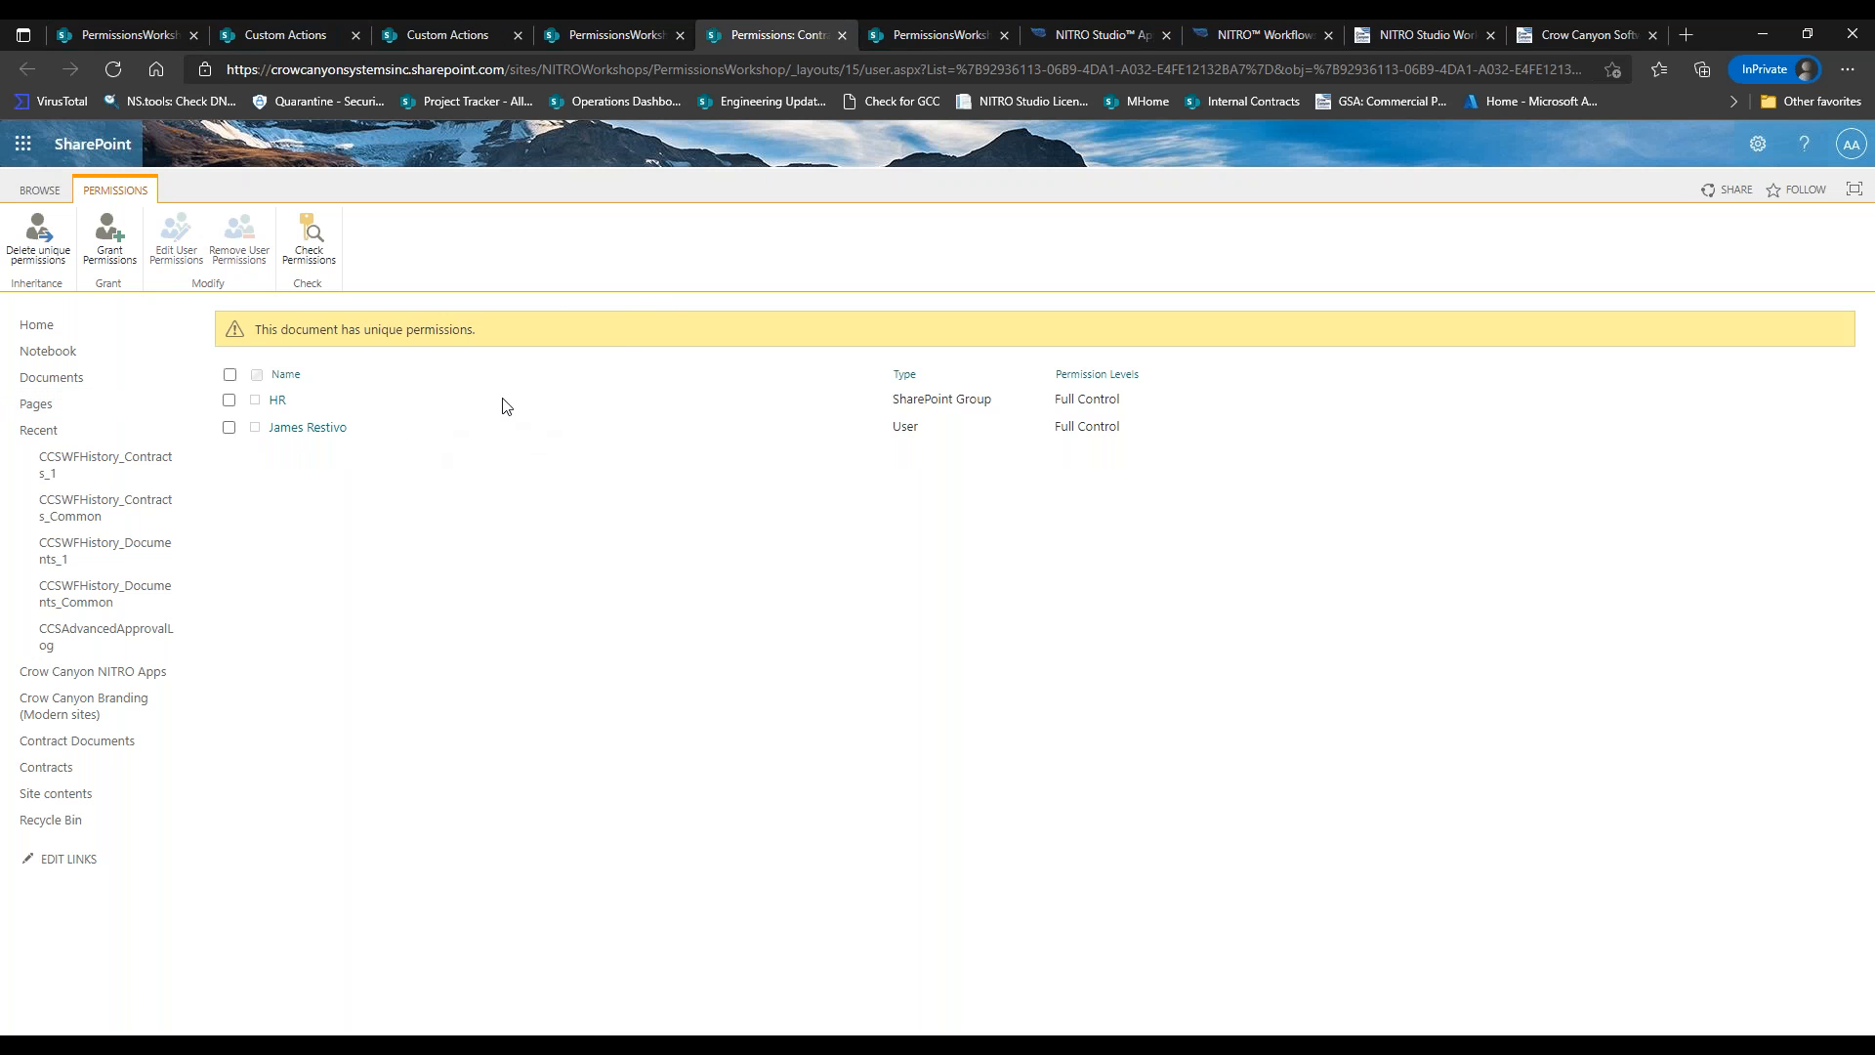
Close the document's access details and refresh the Contract Documents library.
click(650, 37)
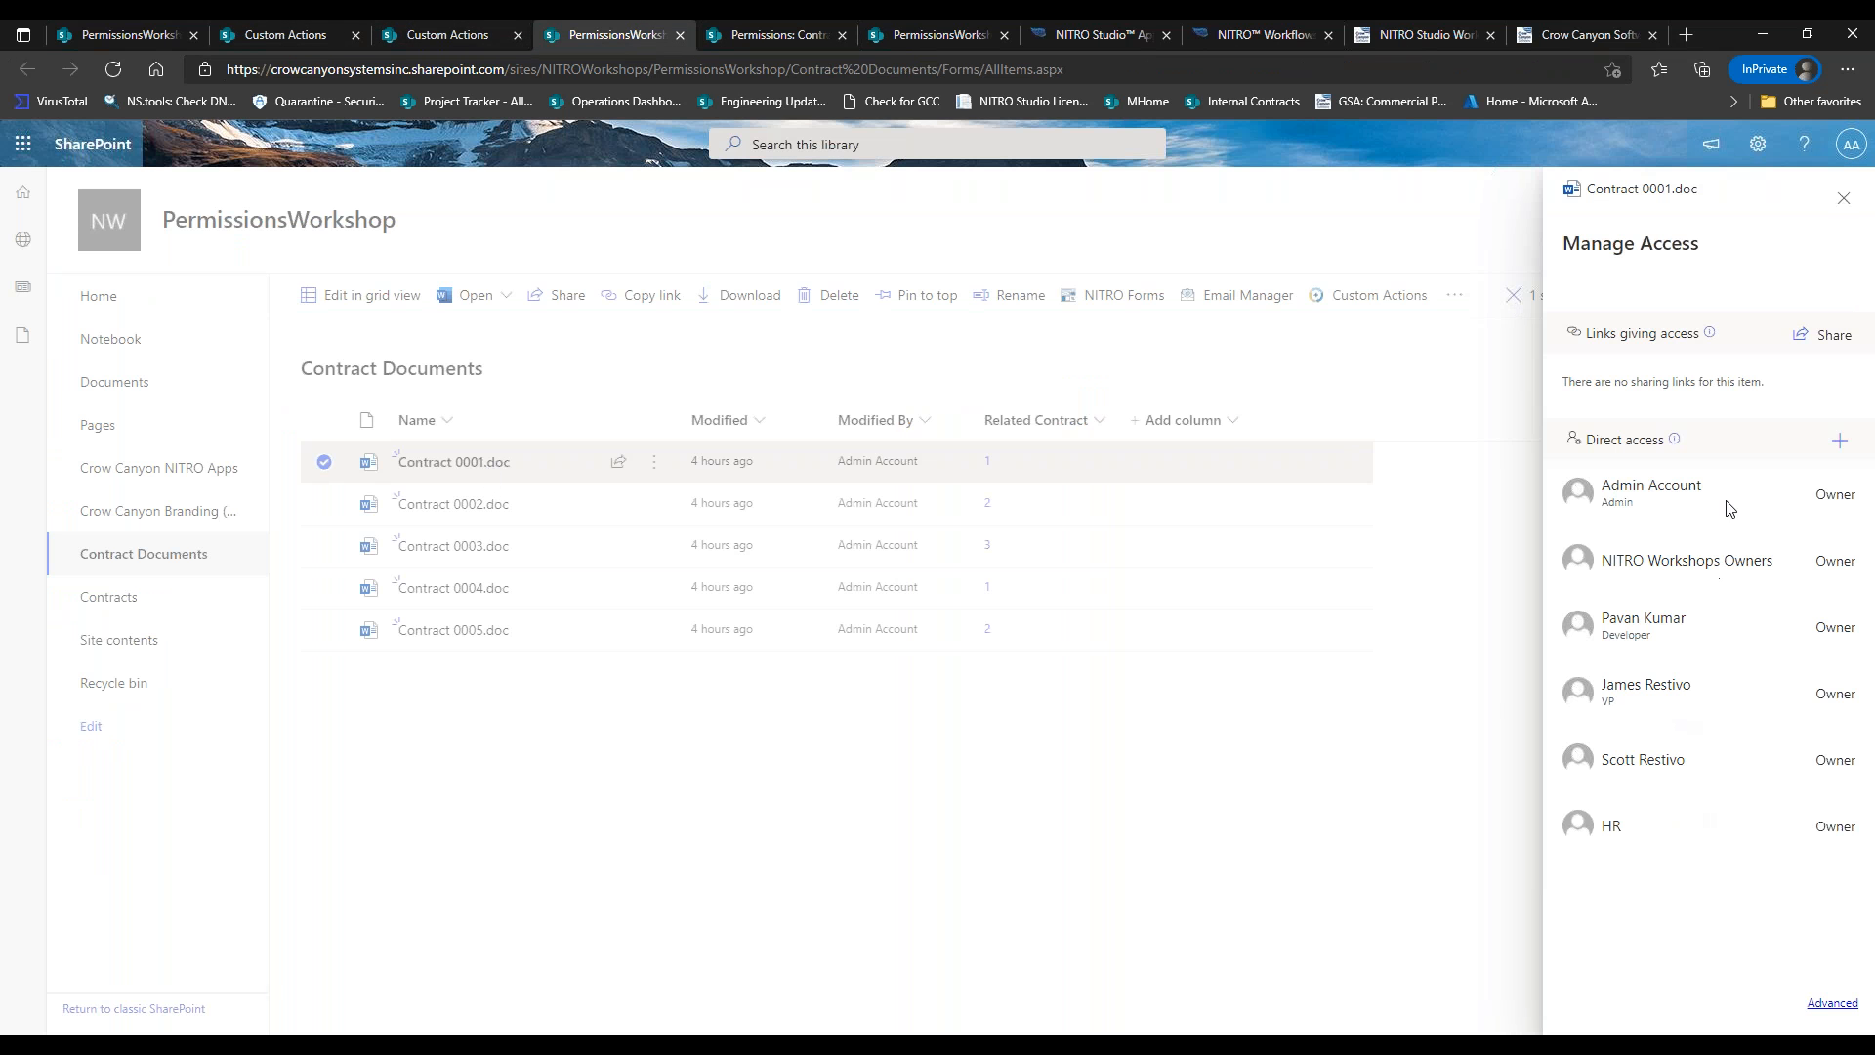
click(1843, 199)
click(113, 71)
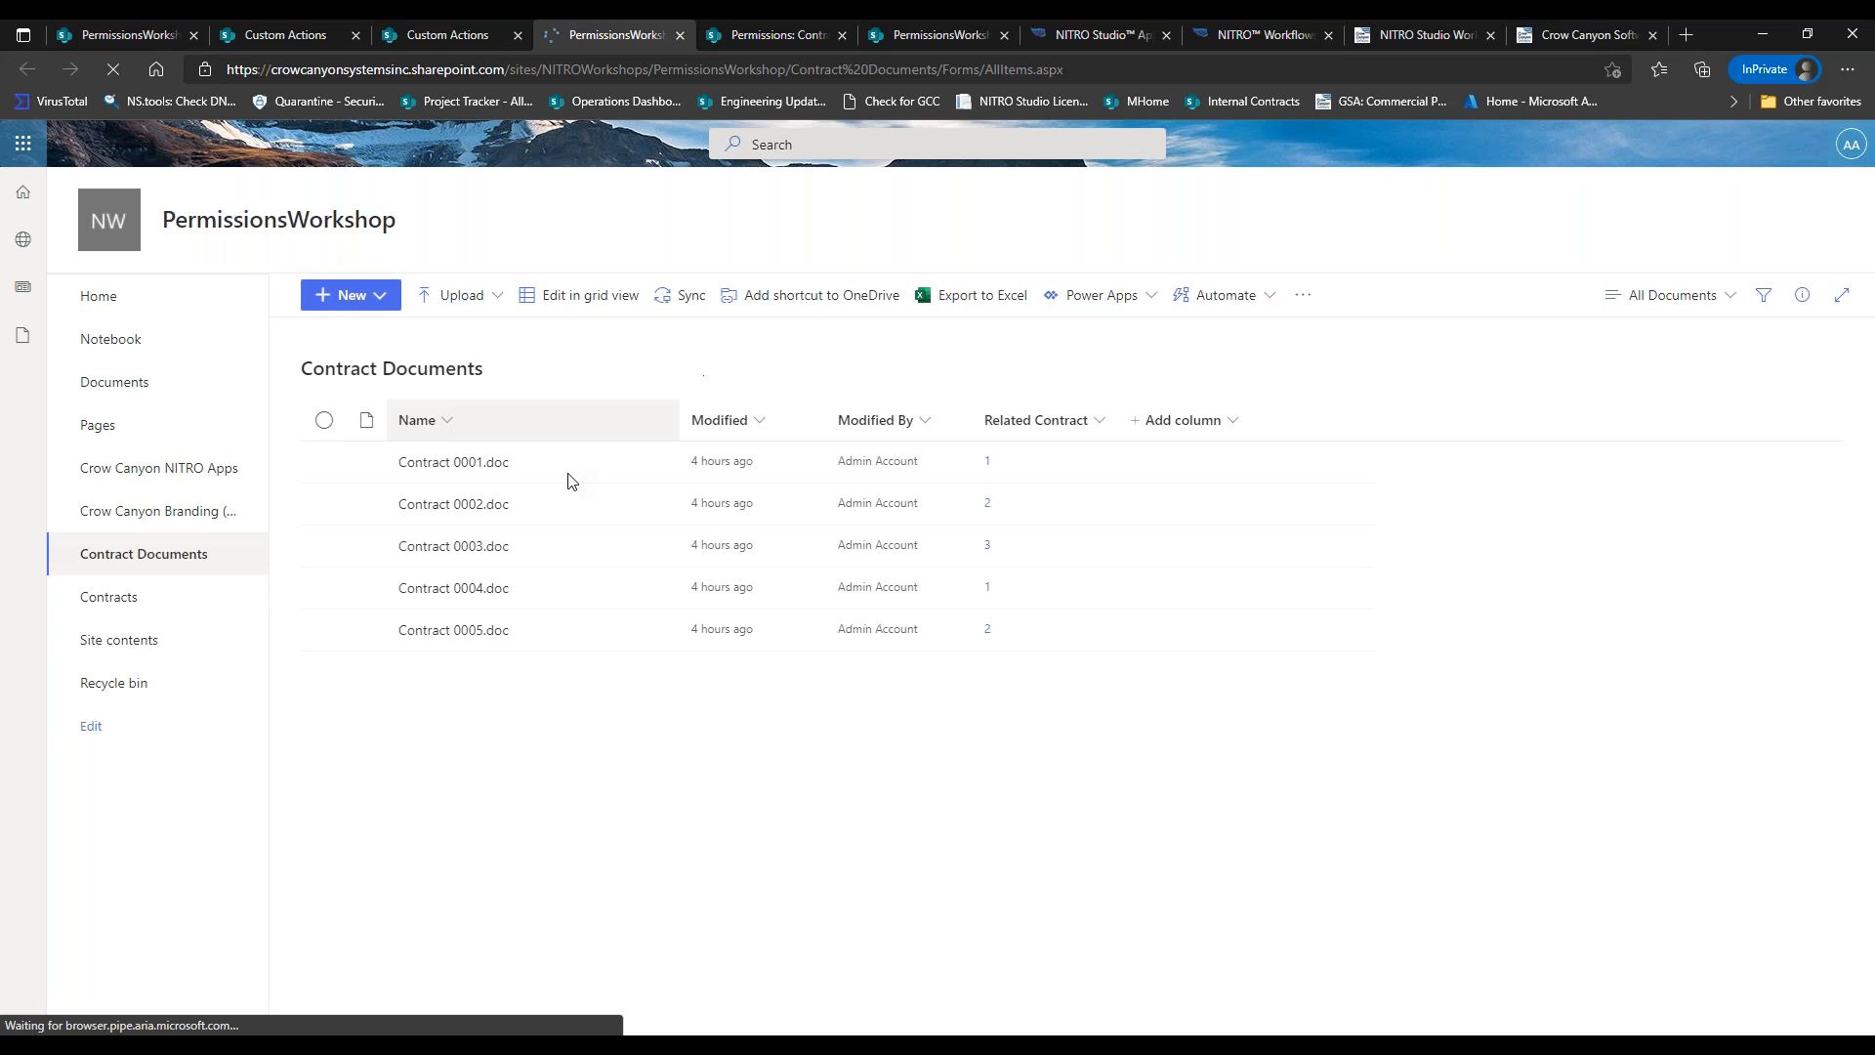
click(651, 465)
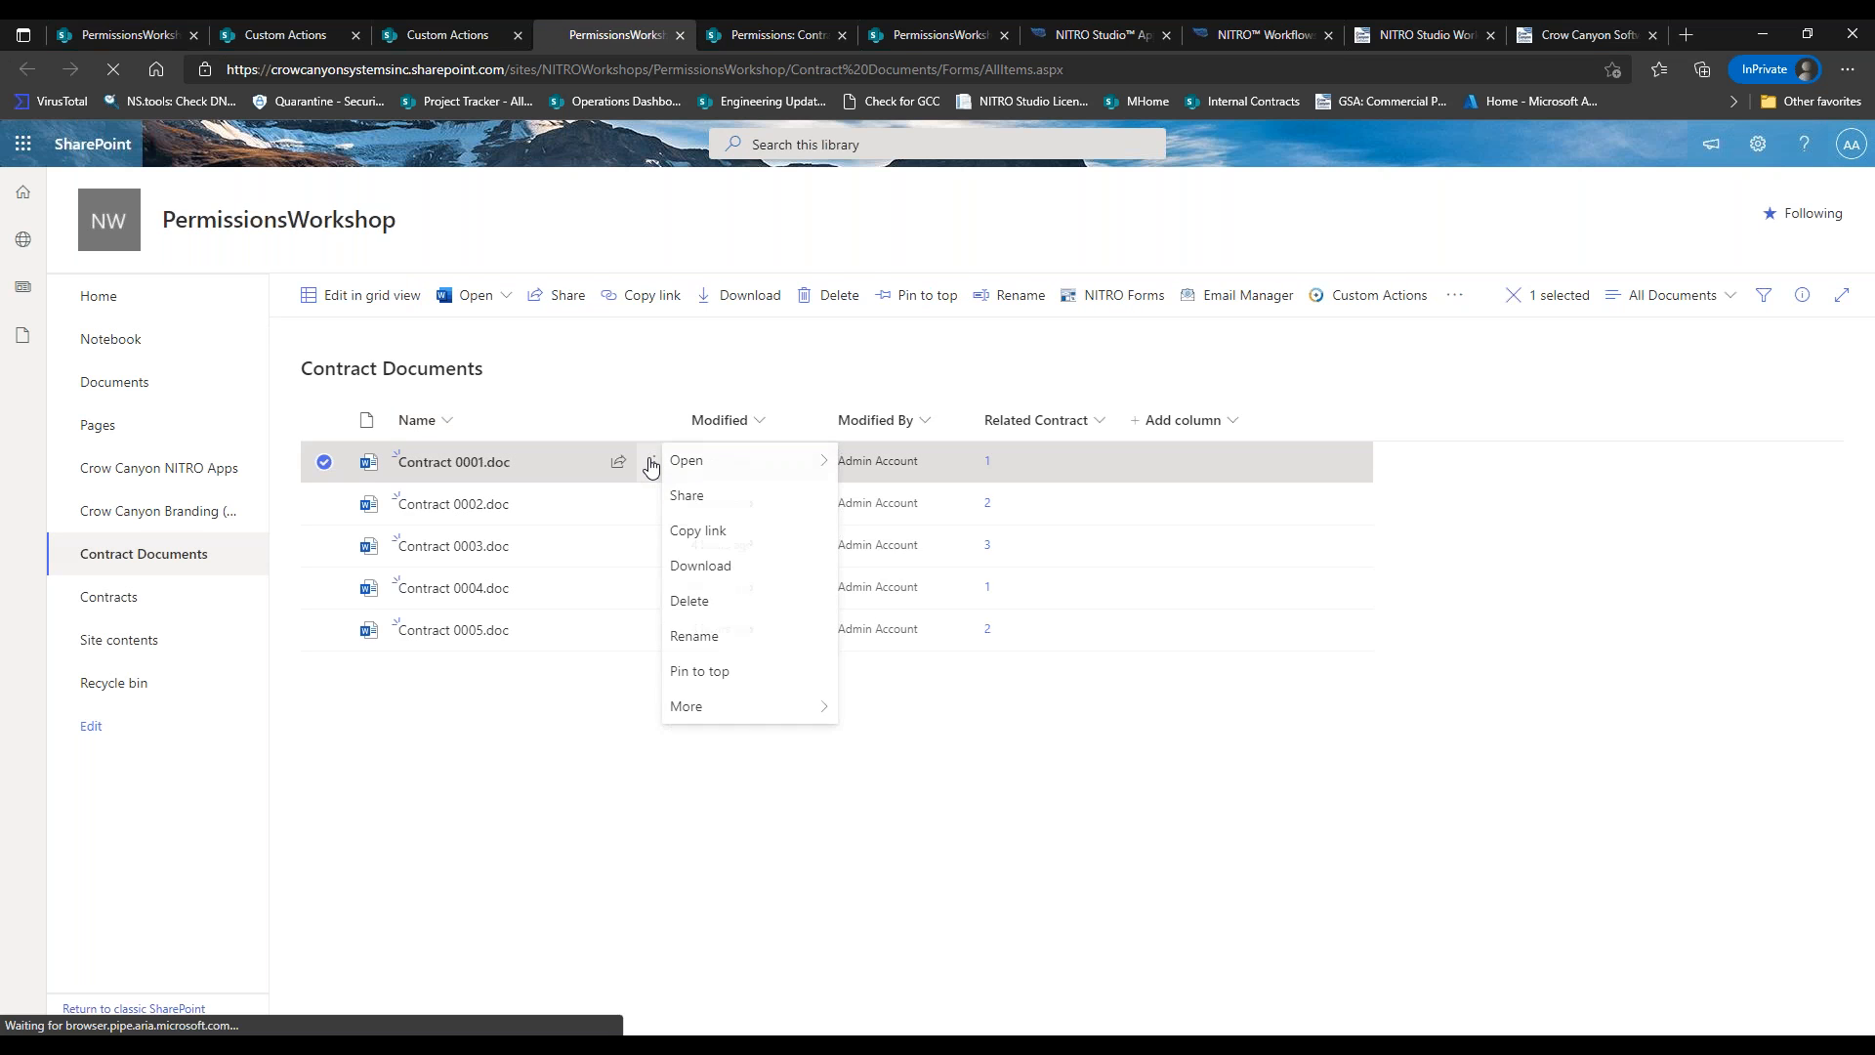
click(756, 599)
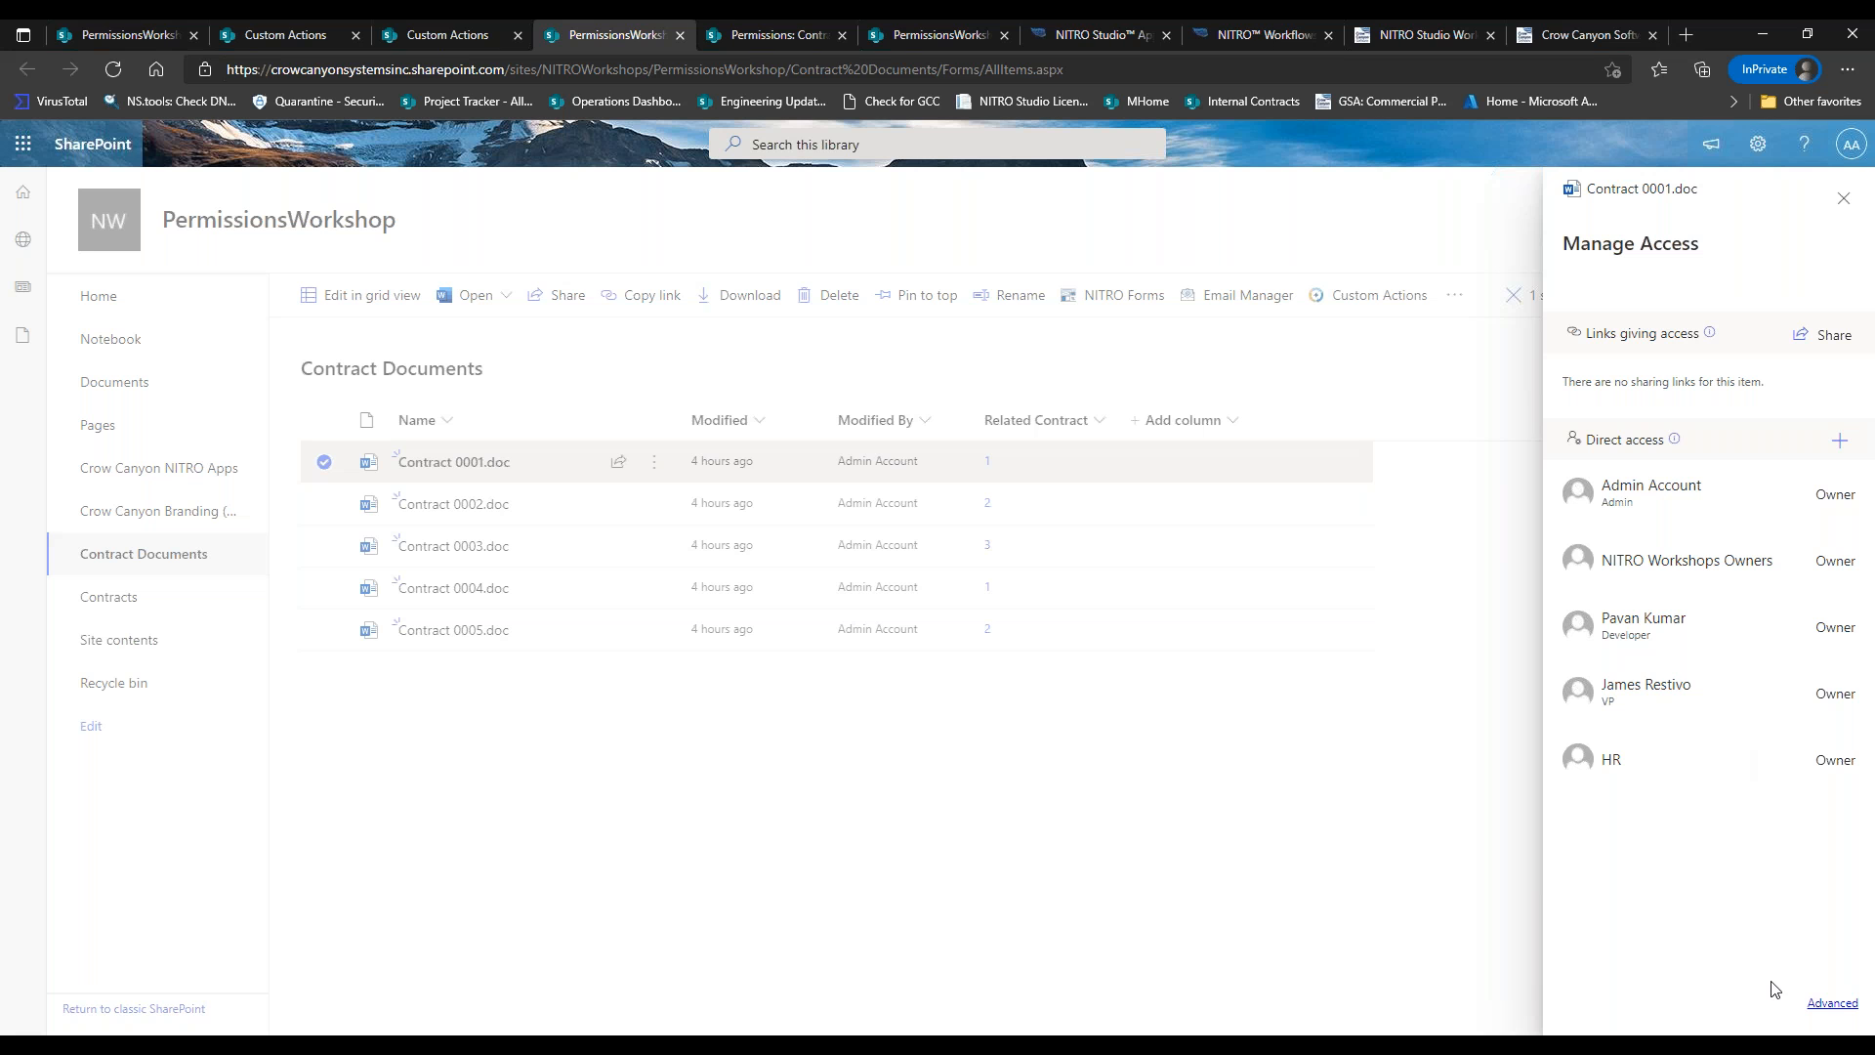
click(1843, 198)
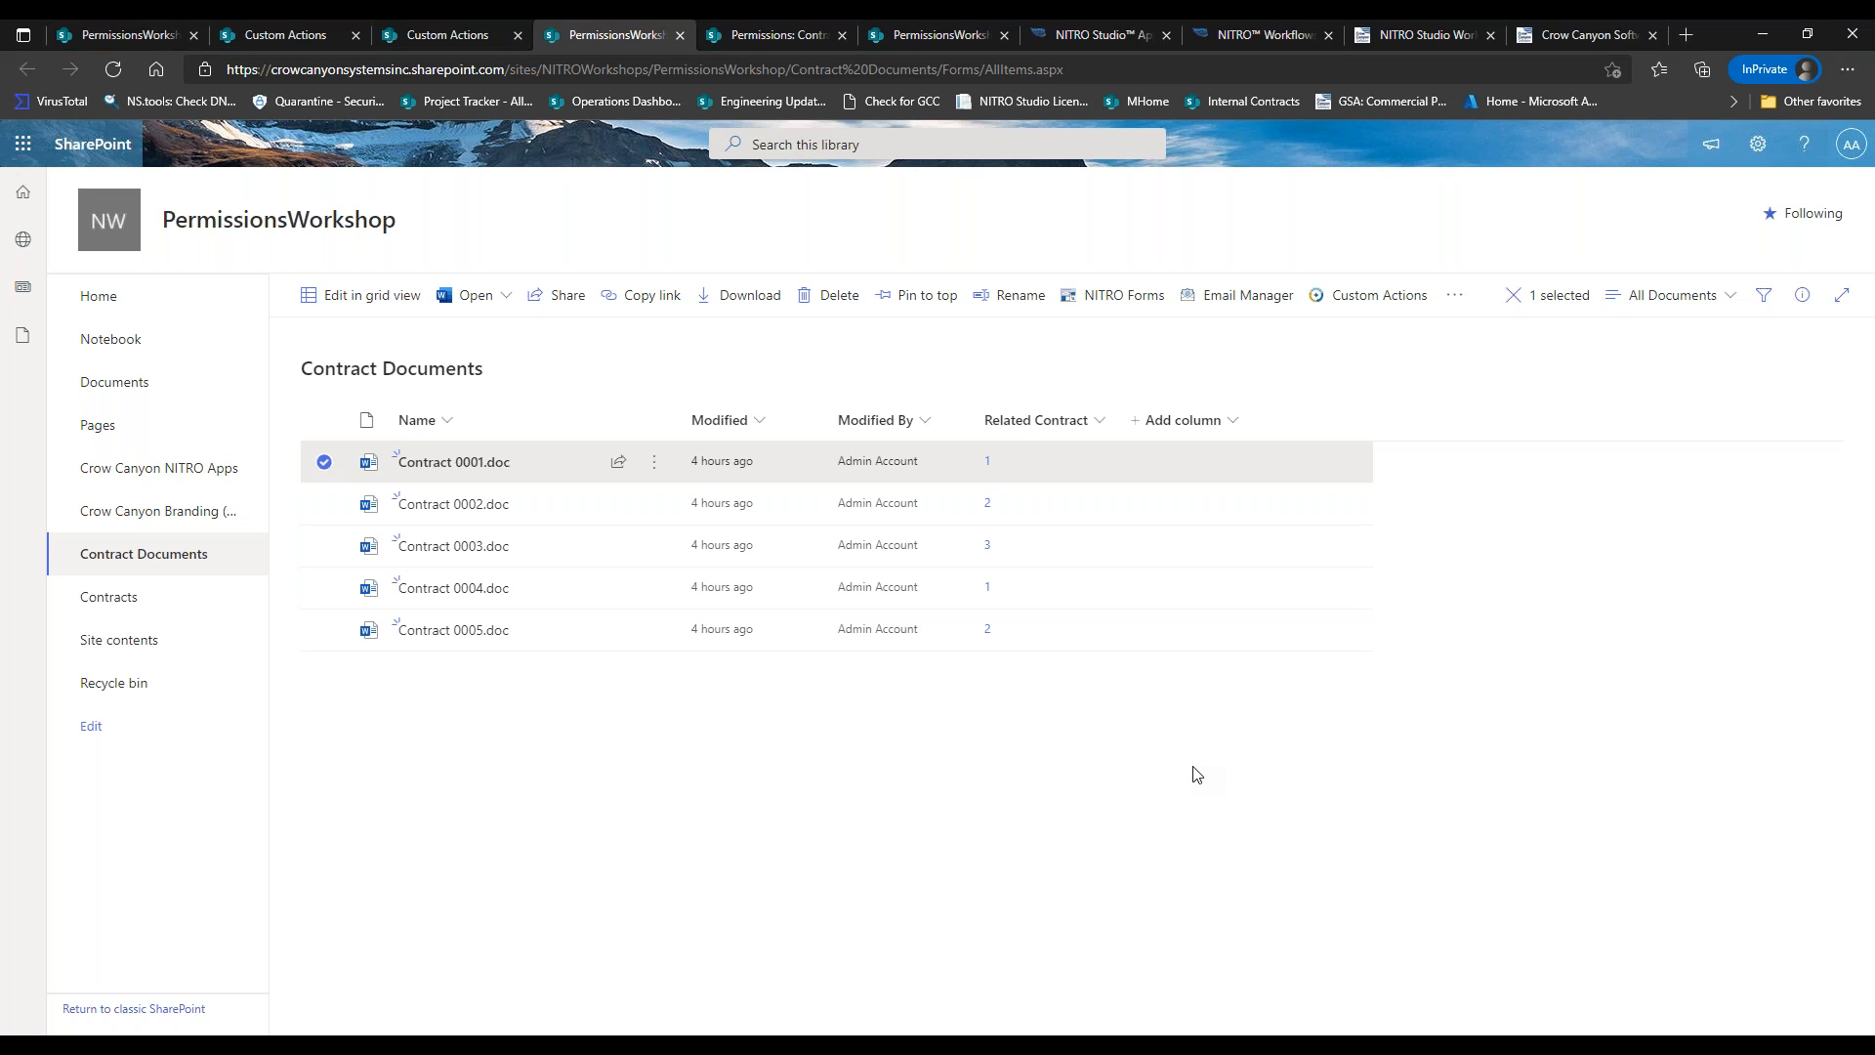
click(1226, 35)
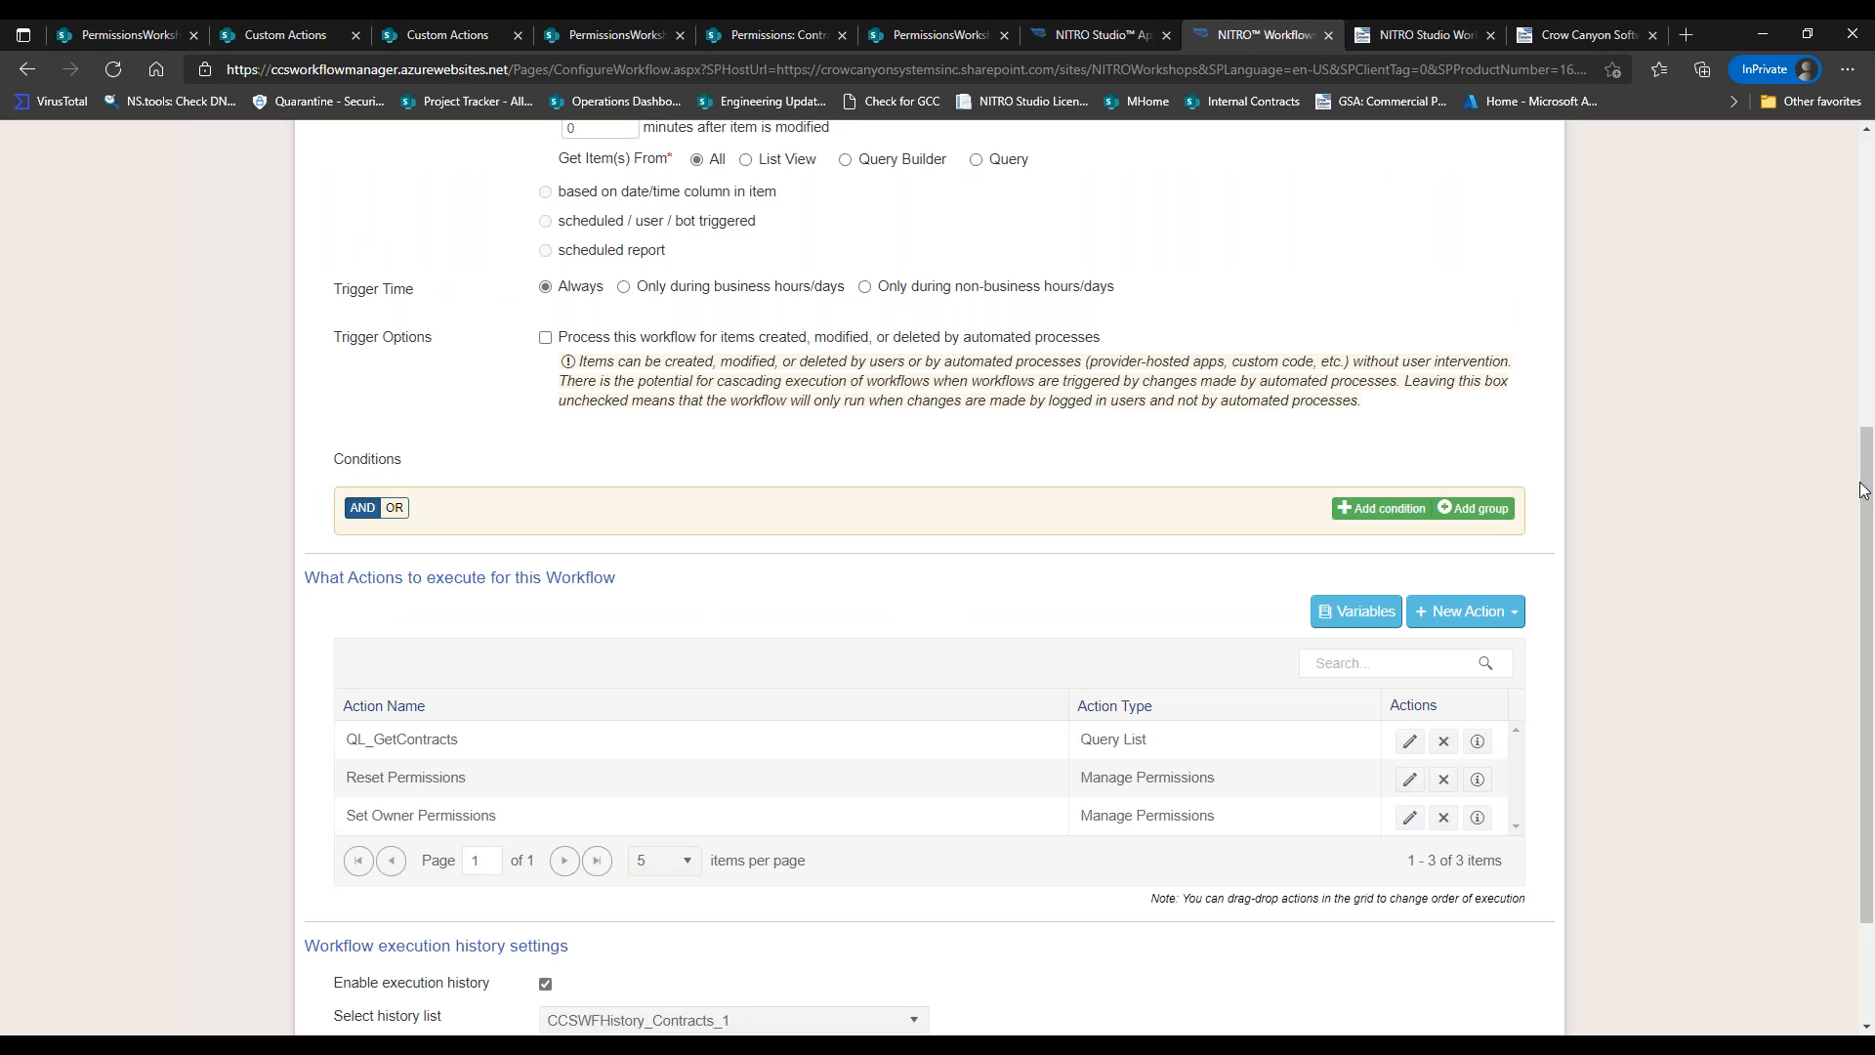
Scroll to the workflow's actions grid and open the New Action dropdown.
scroll(1865, 528, down, 2)
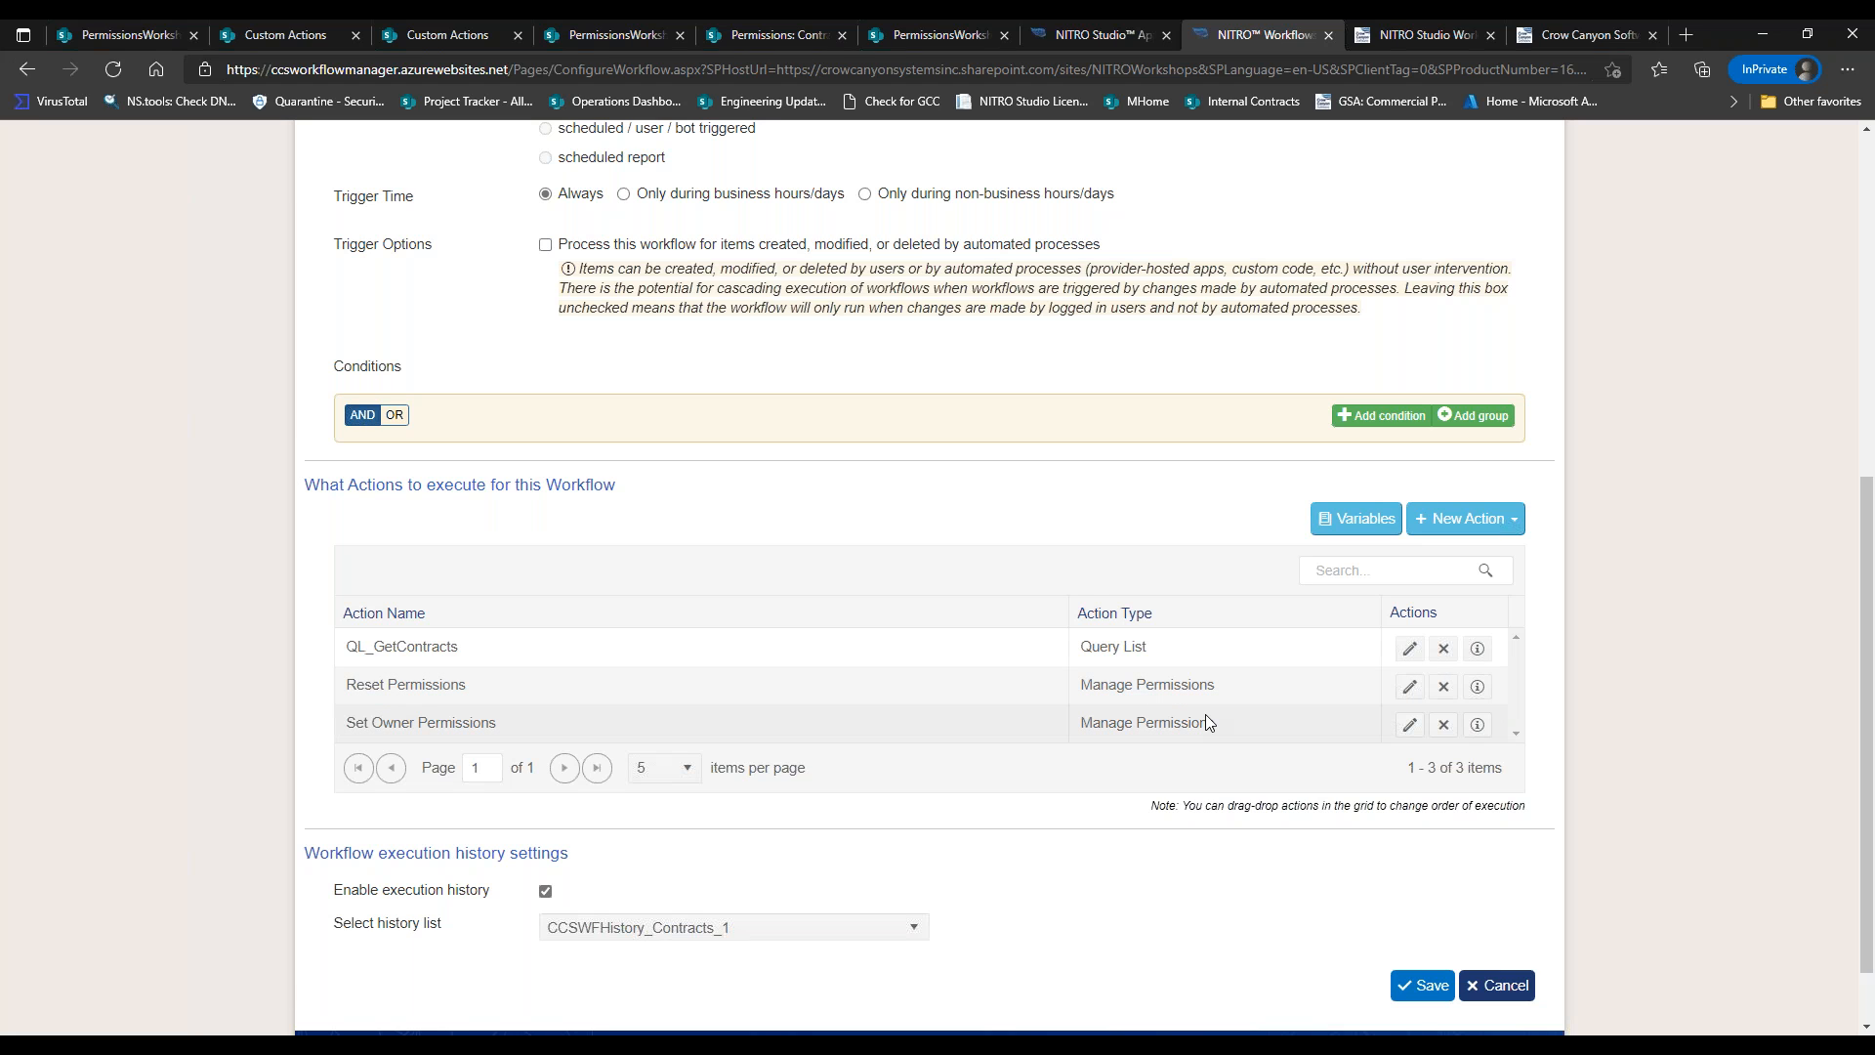
click(1468, 518)
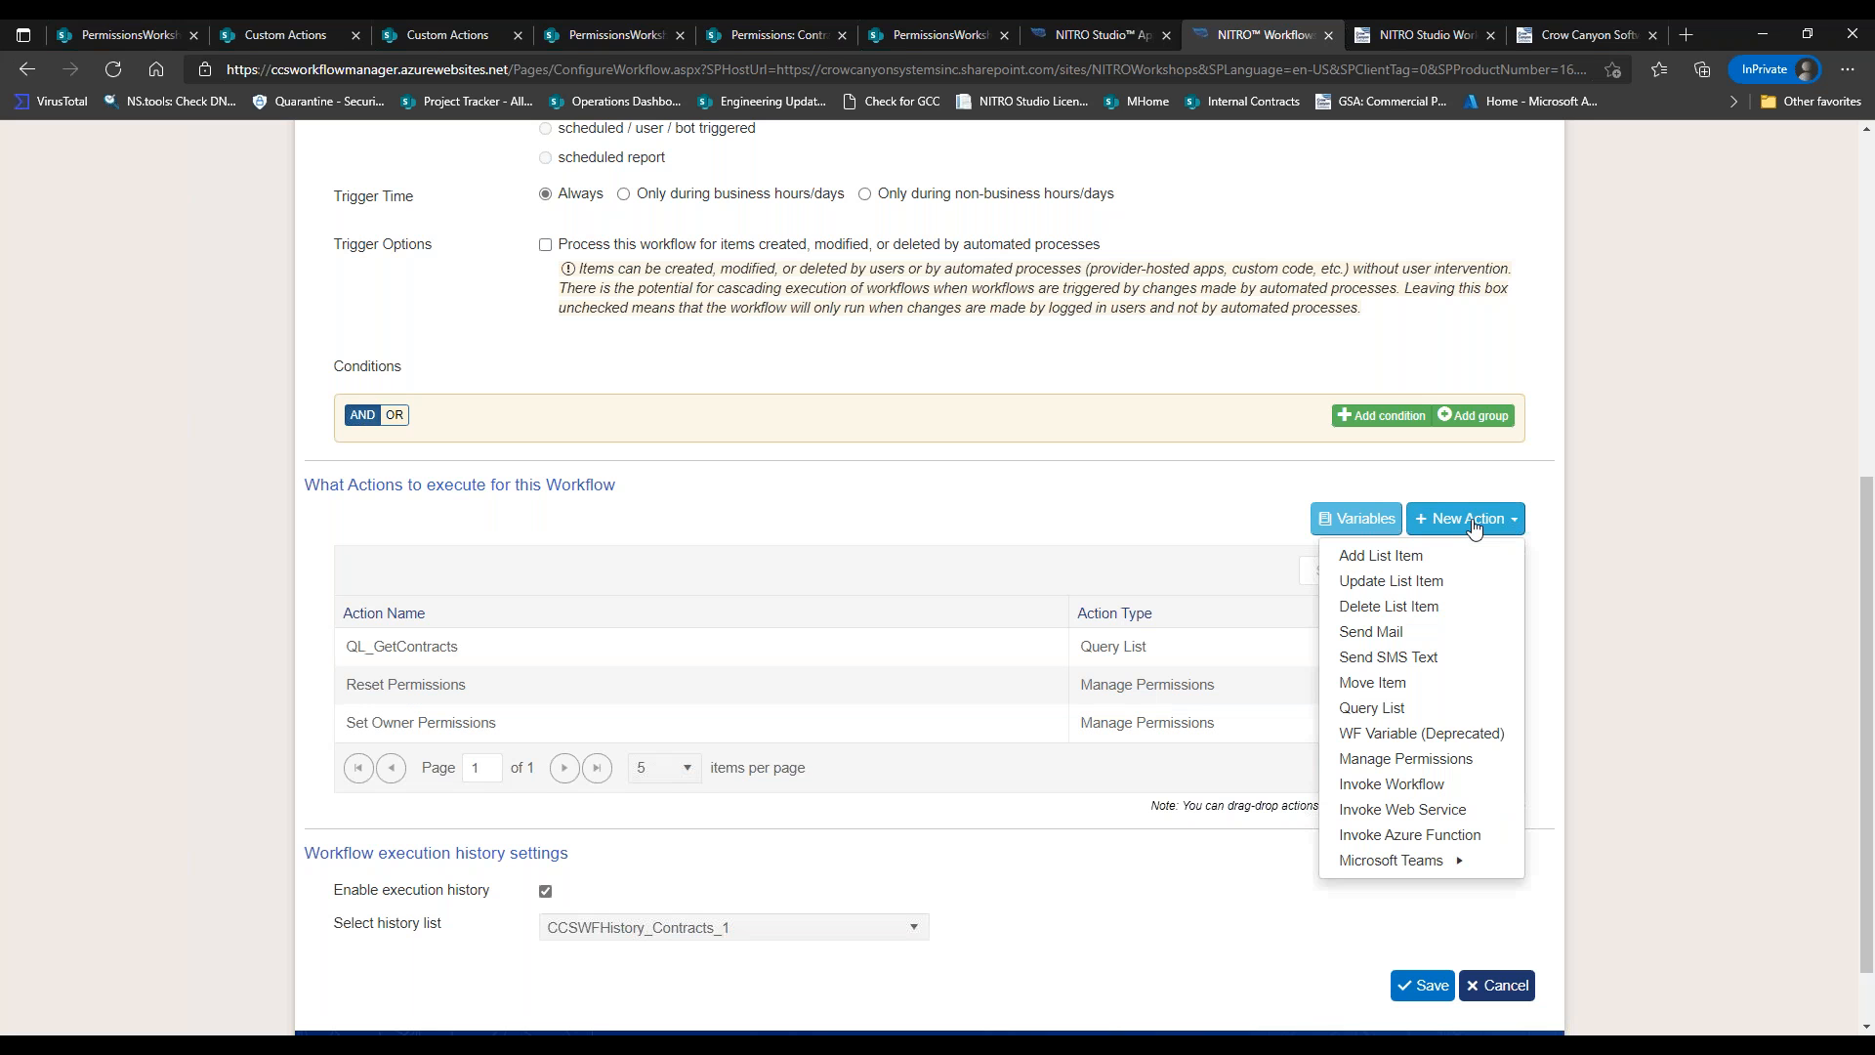
Add a Manage Permissions action set to Stop Inheriting Permissions, copying permissions from the parent.
click(1407, 759)
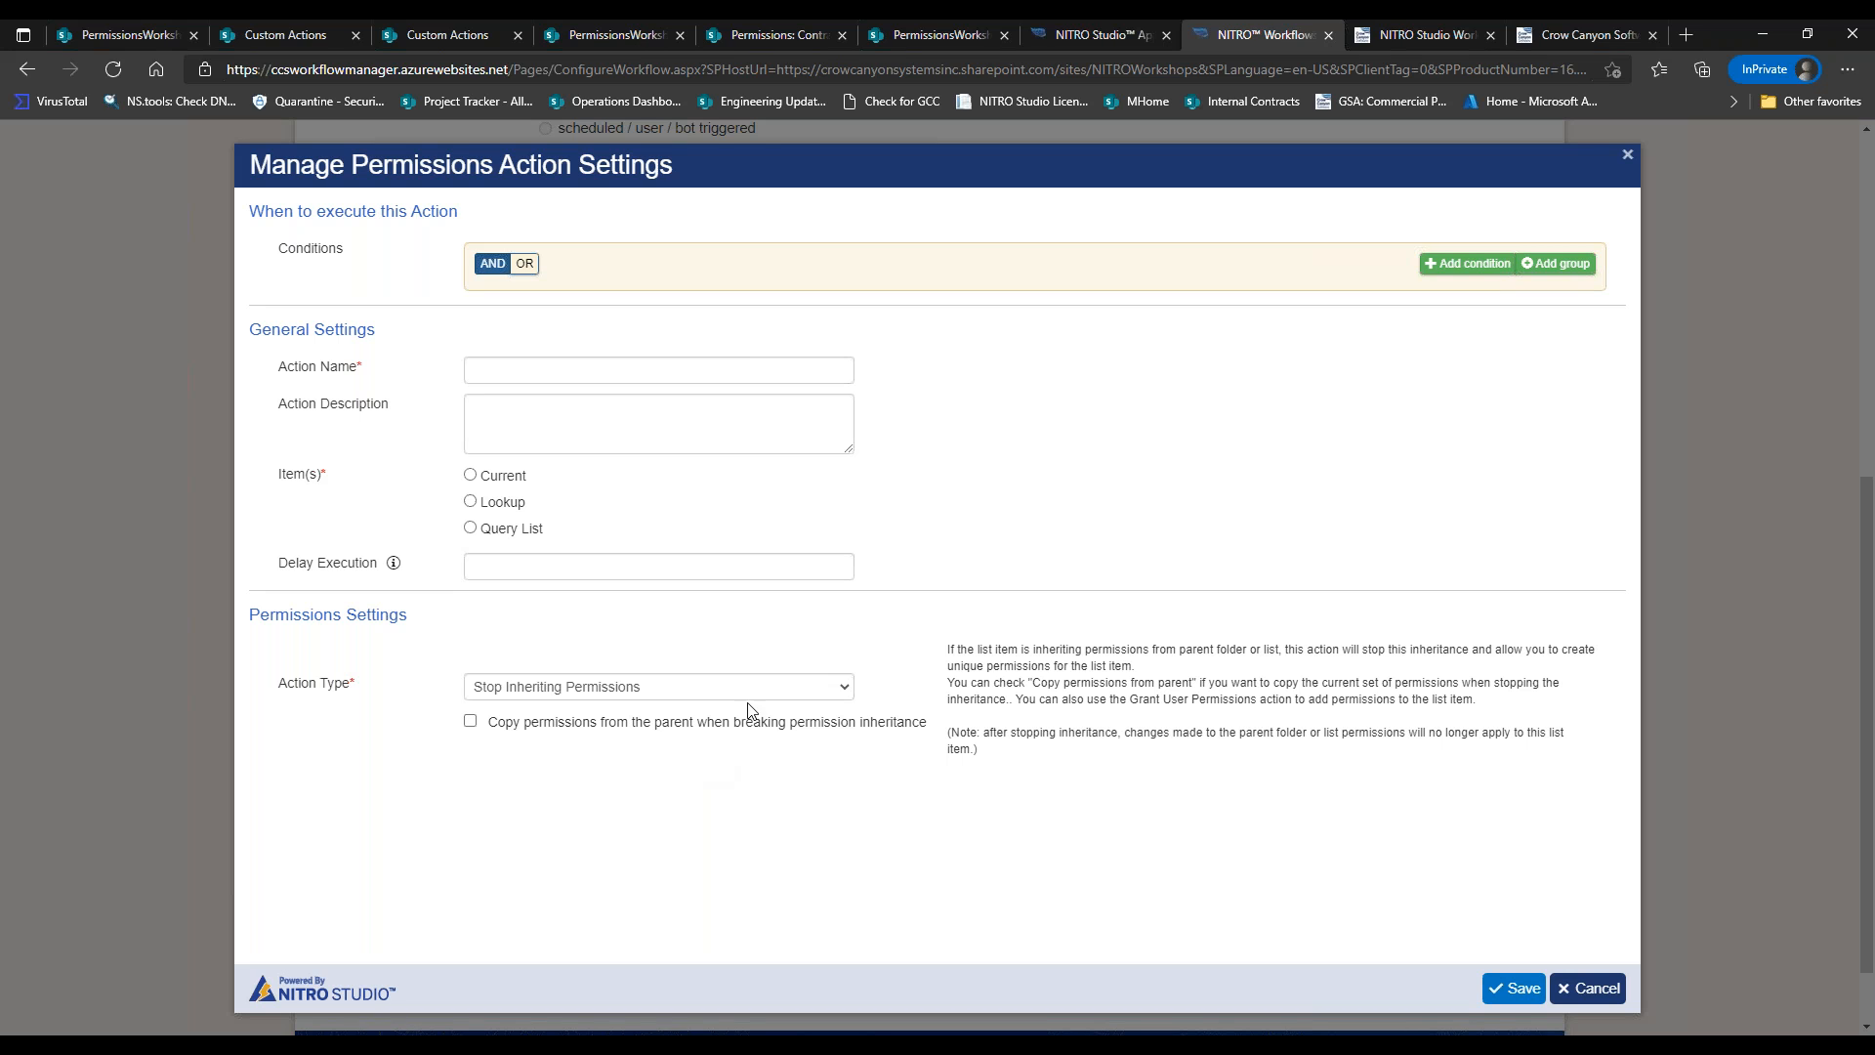
drag(947, 650, 1060, 756)
click(1059, 756)
click(582, 723)
Change the new action's type to Remove User Permissions.
click(611, 696)
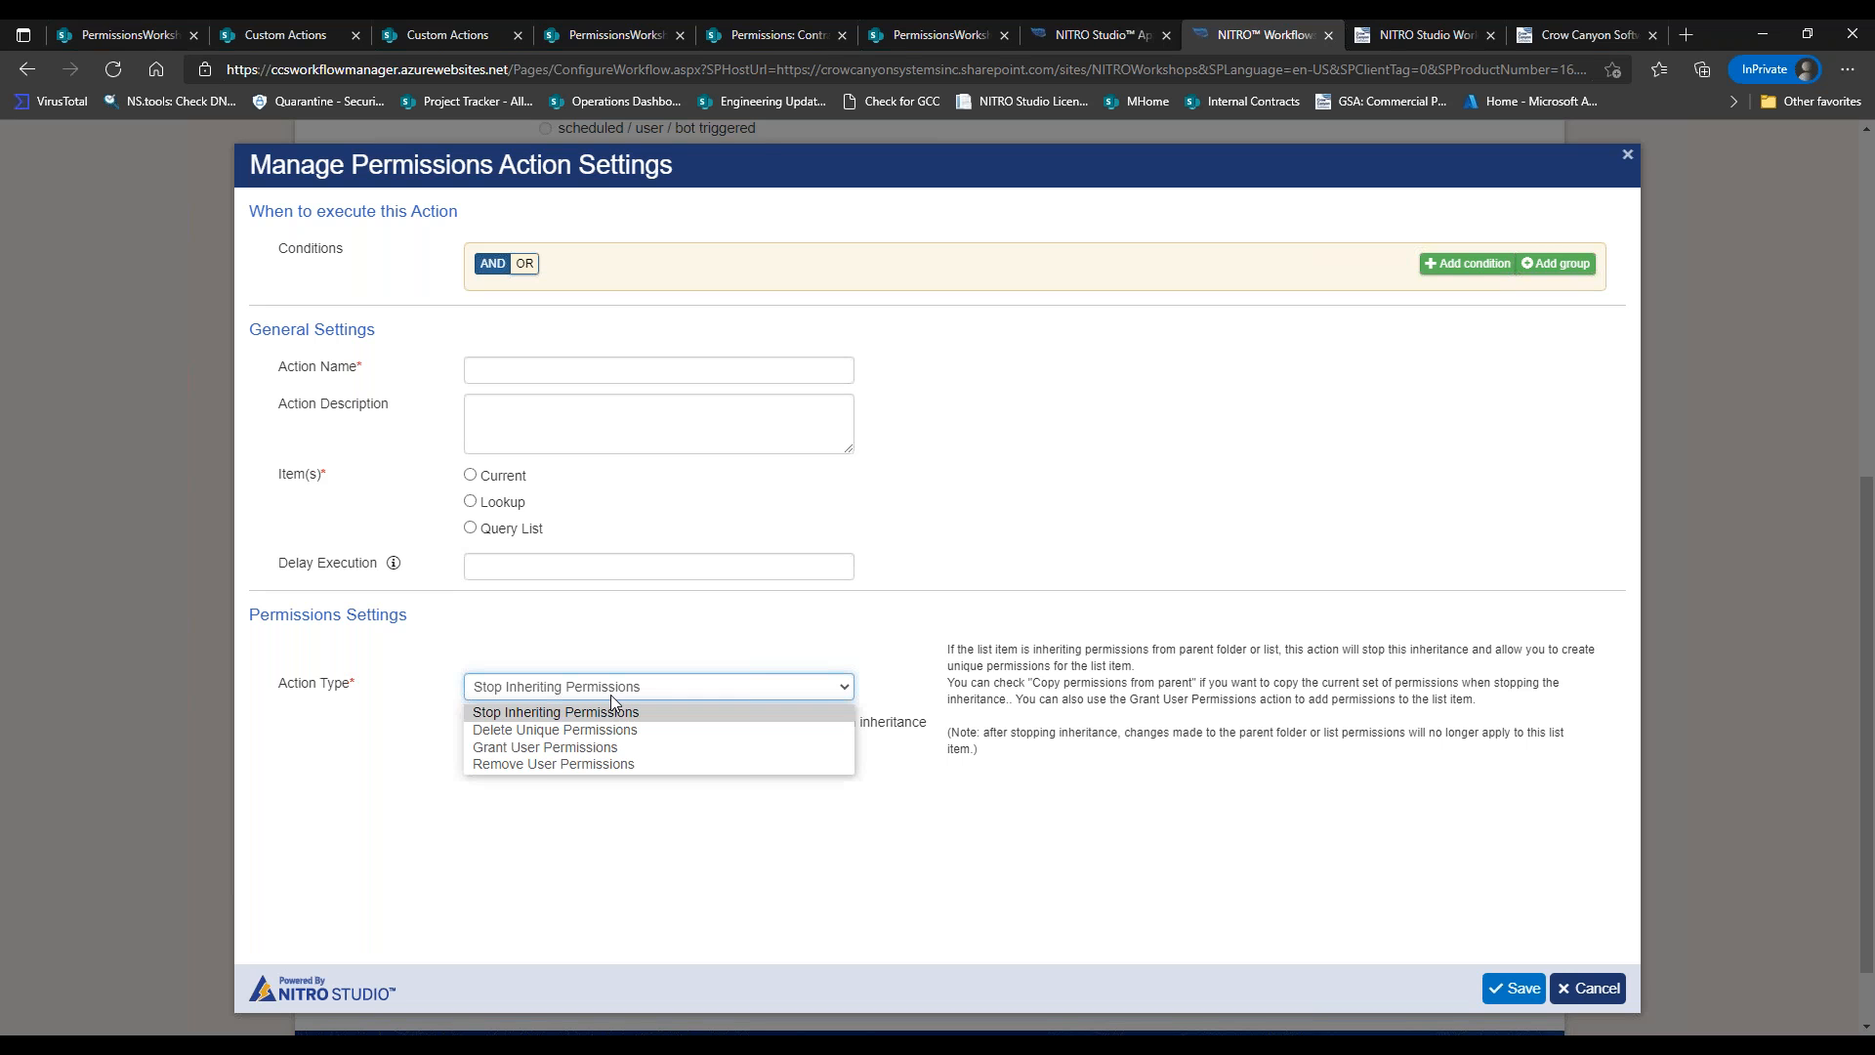
click(597, 766)
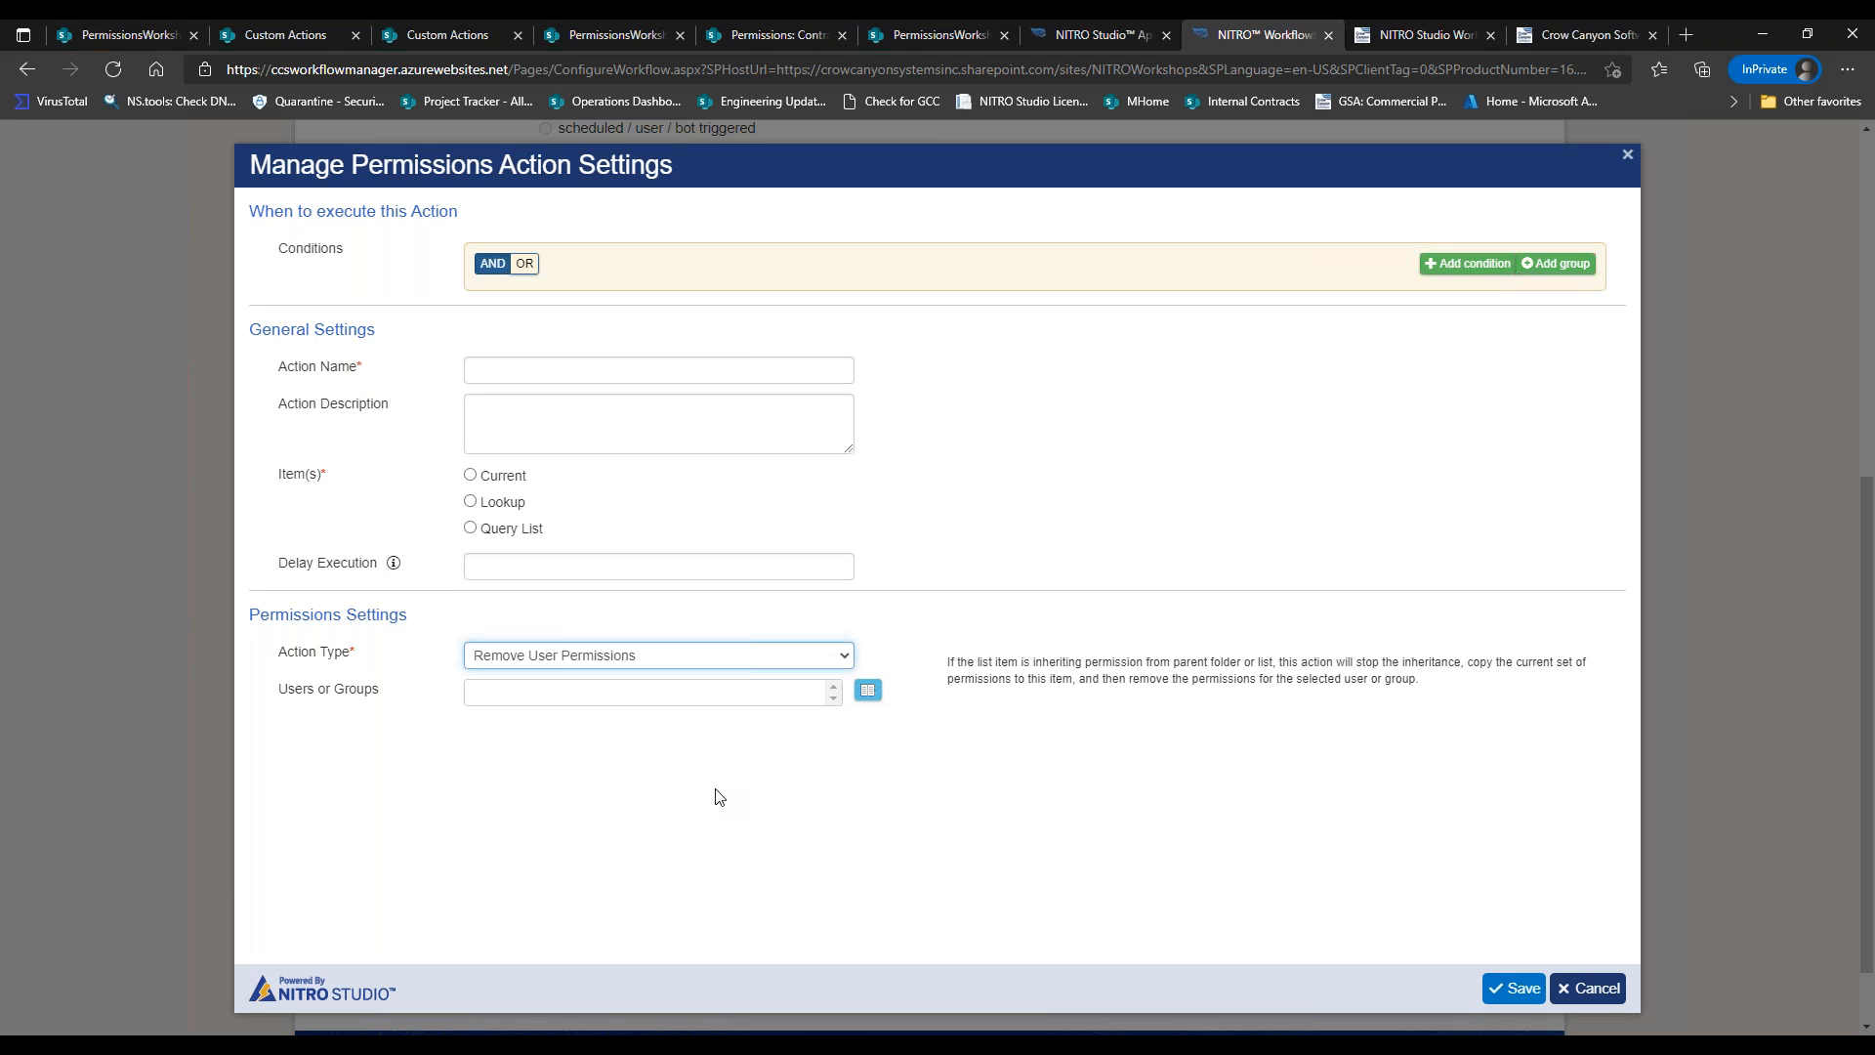
Show the four permission action types in the Manage Permissions Action Type dropdown.
click(768, 654)
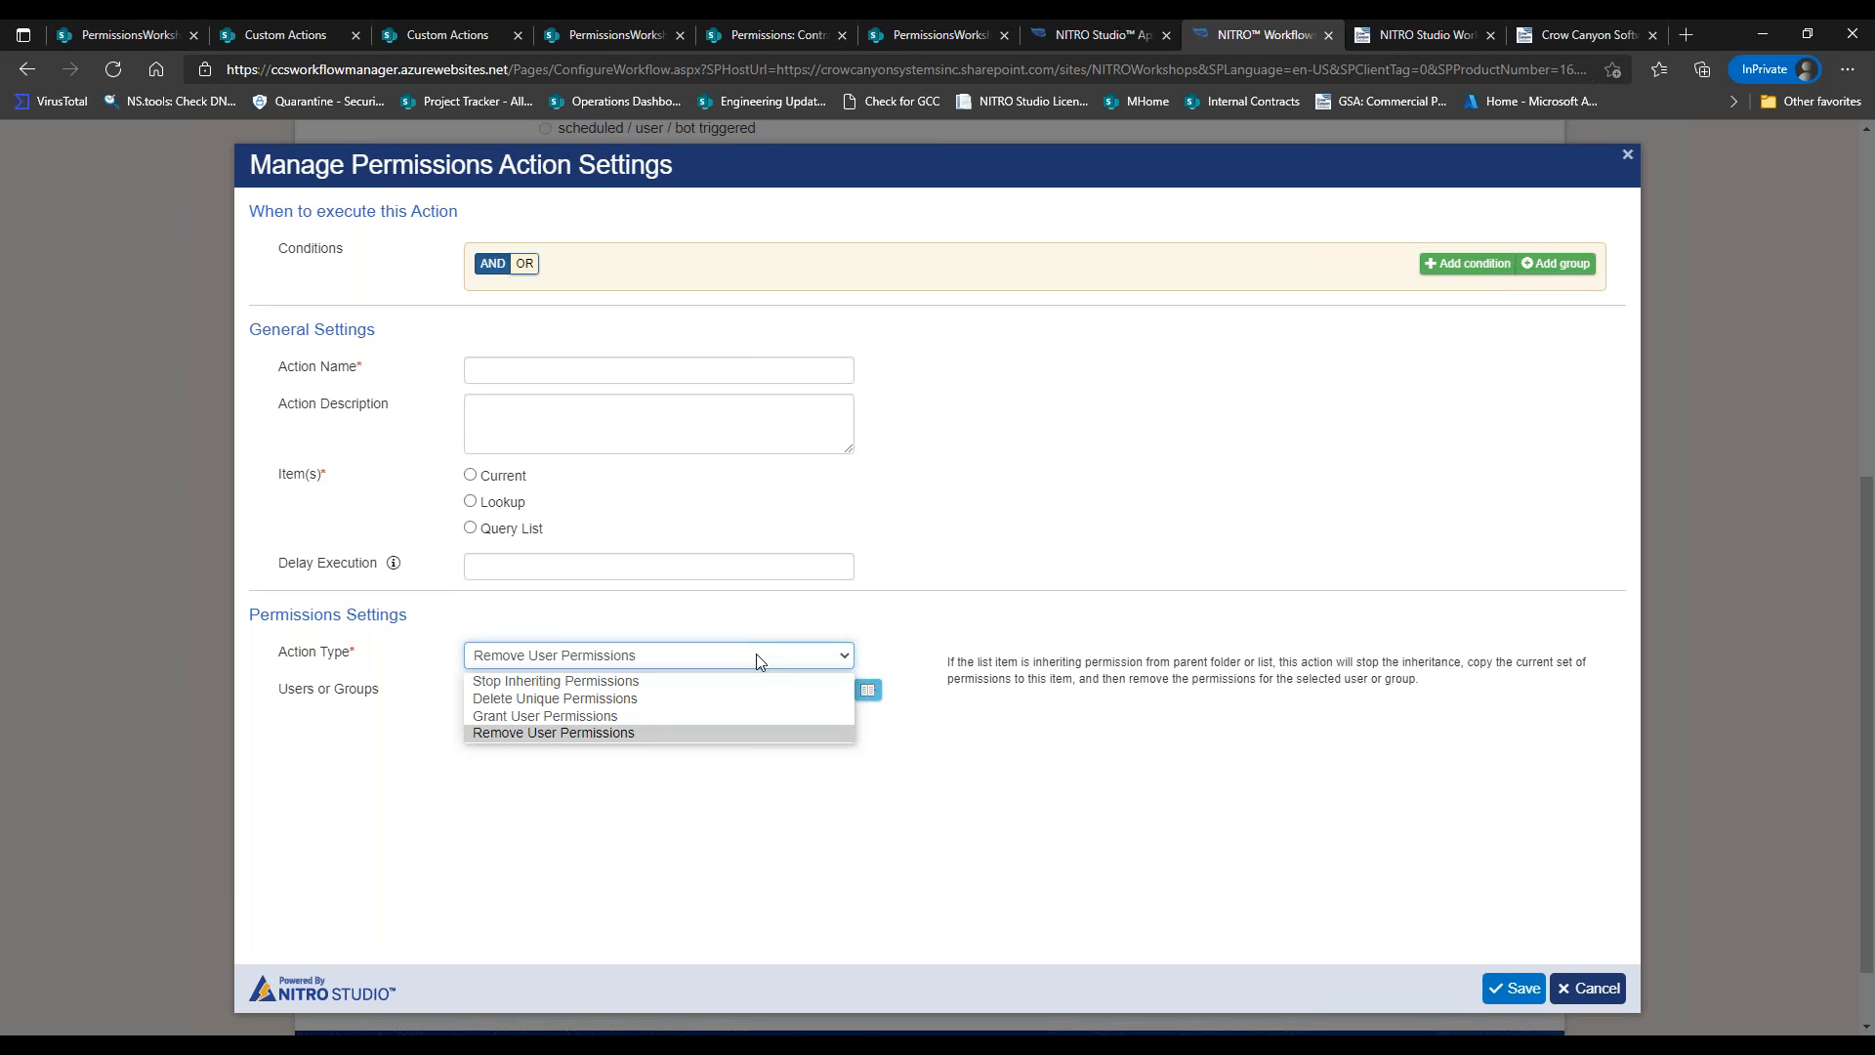
Close the action type list unchanged and discard the unsaved Remove User Permissions action.
click(1206, 863)
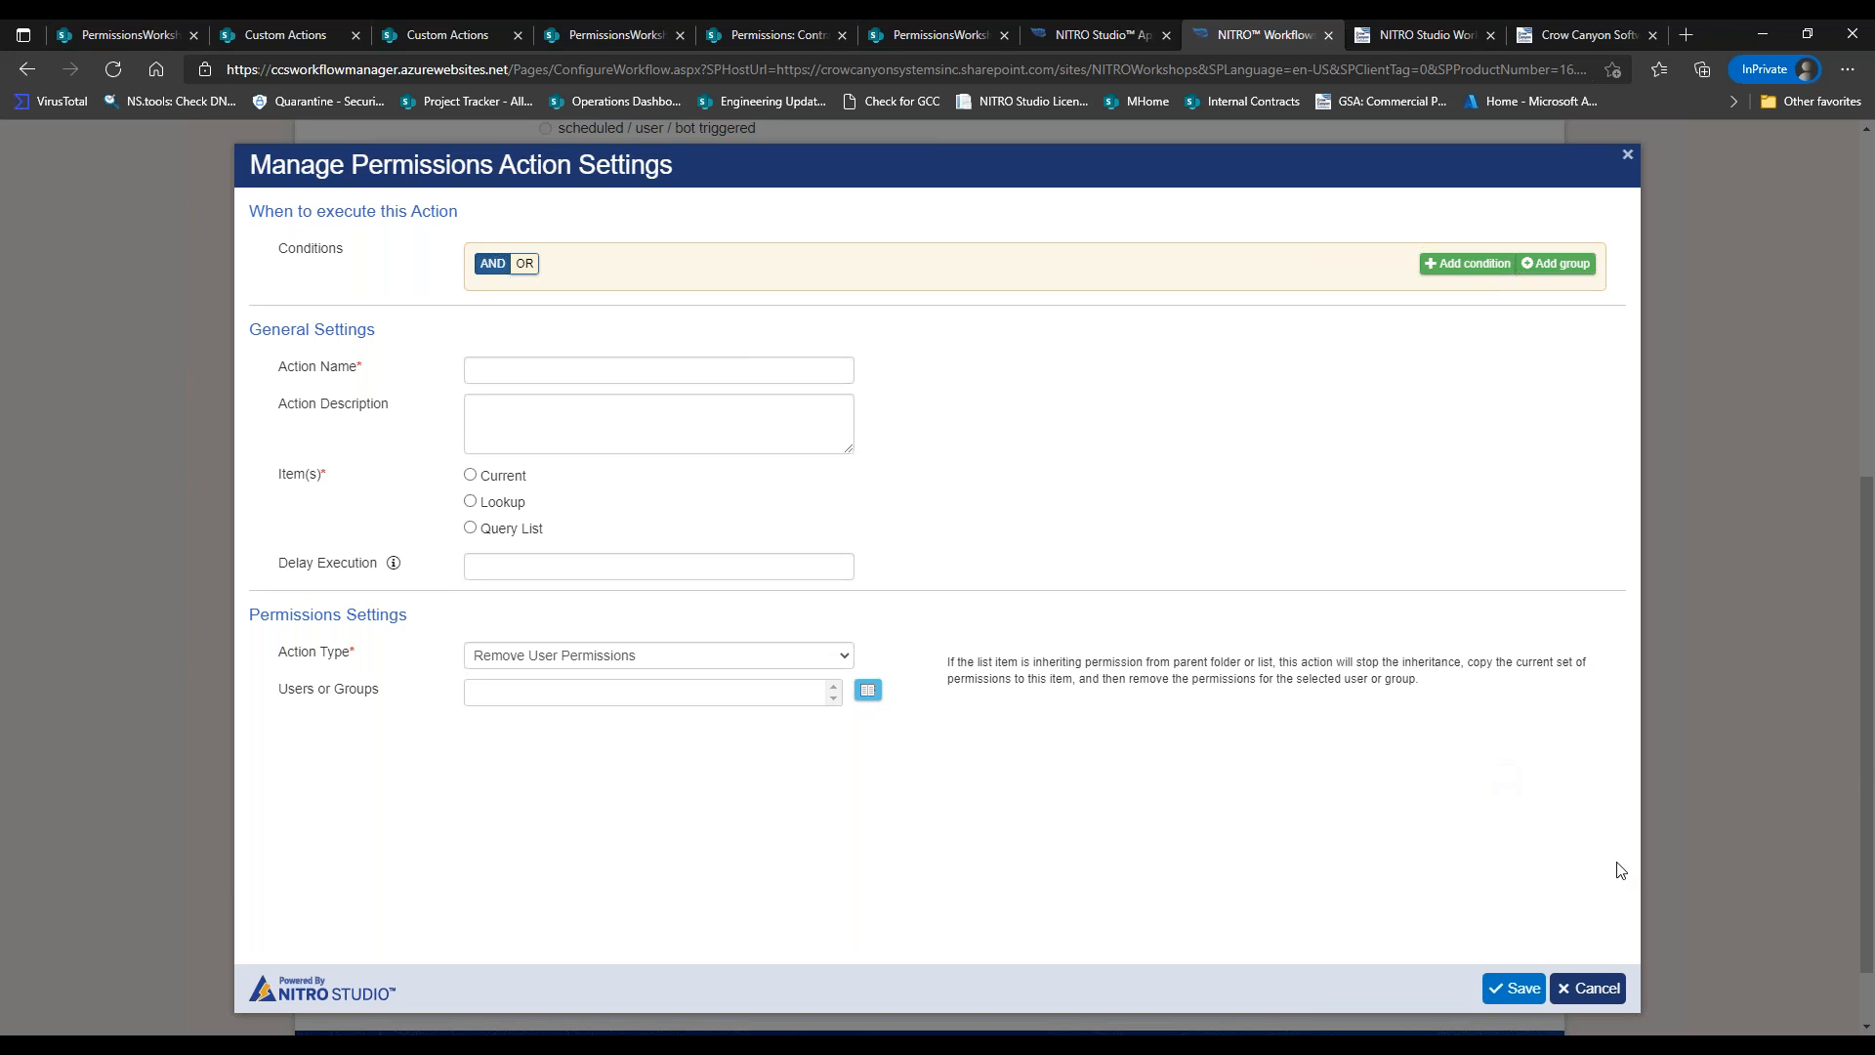
click(1580, 985)
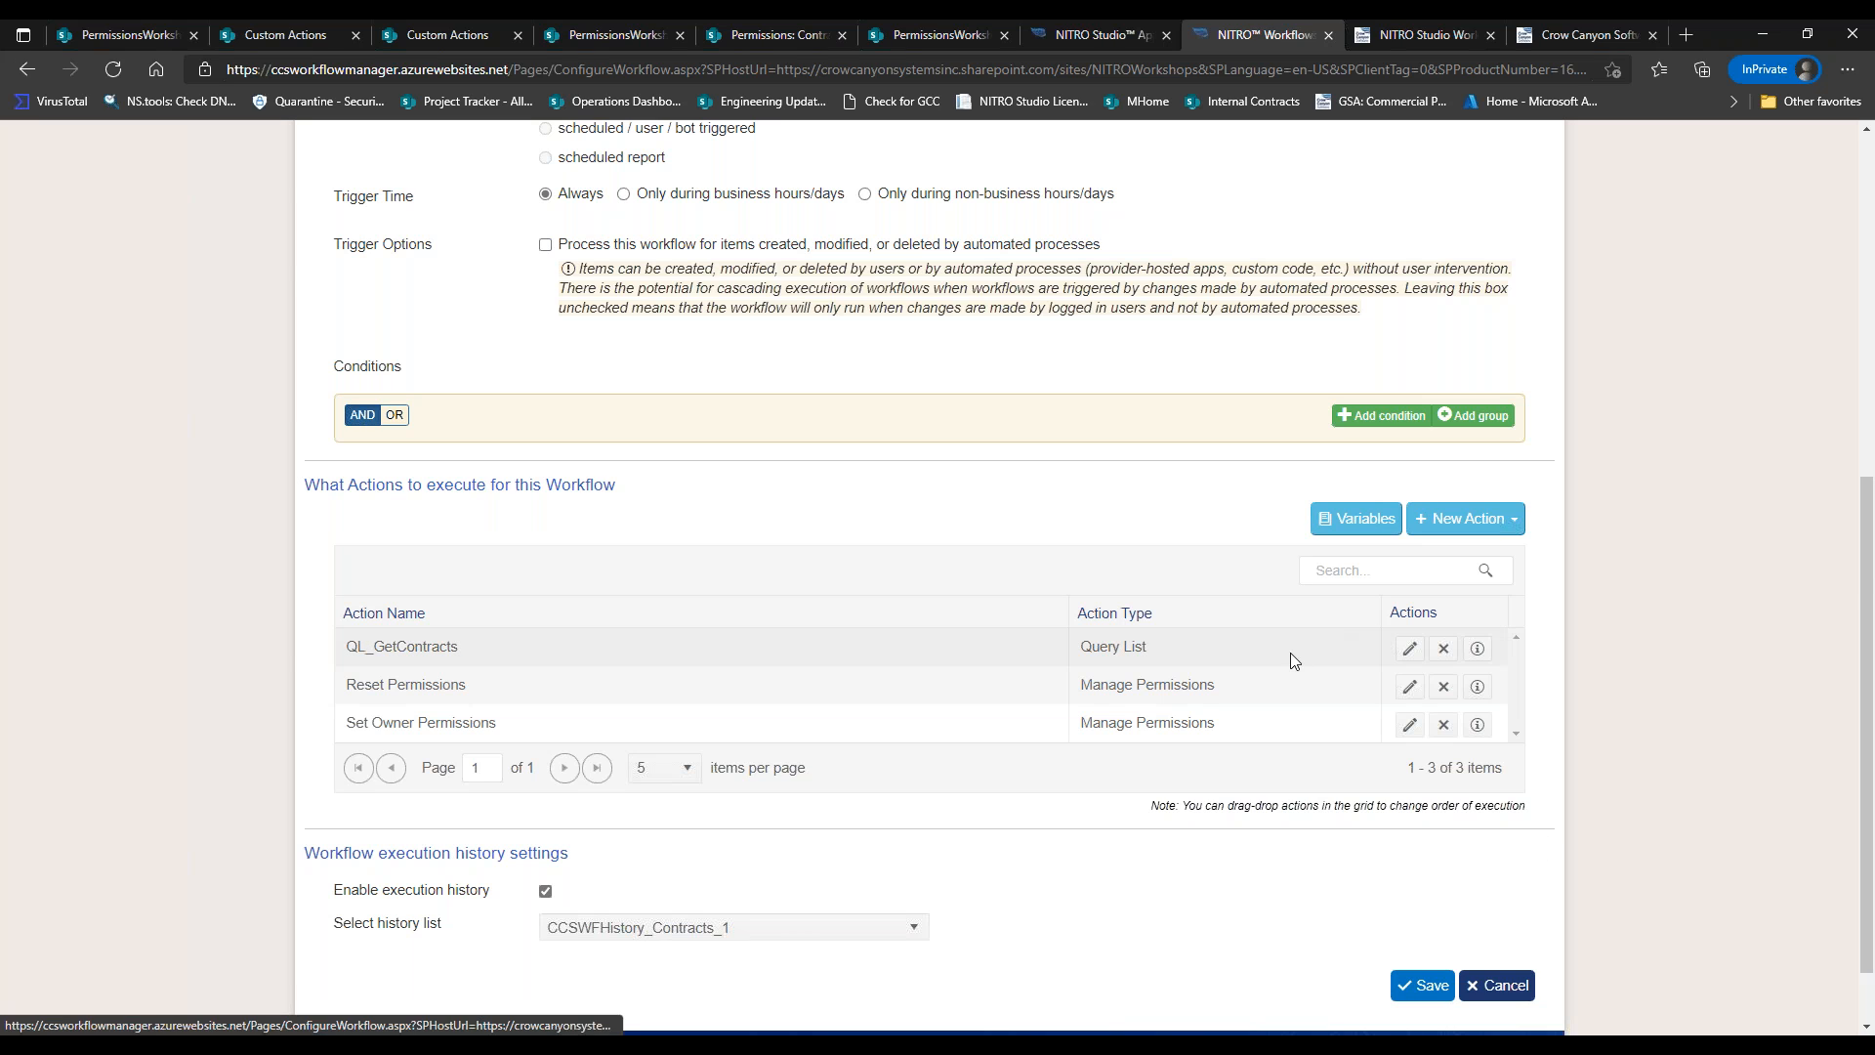
Scroll back up to the Set Contract Permissions trigger settings on the Contracts list.
drag(1854, 570, 1855, 200)
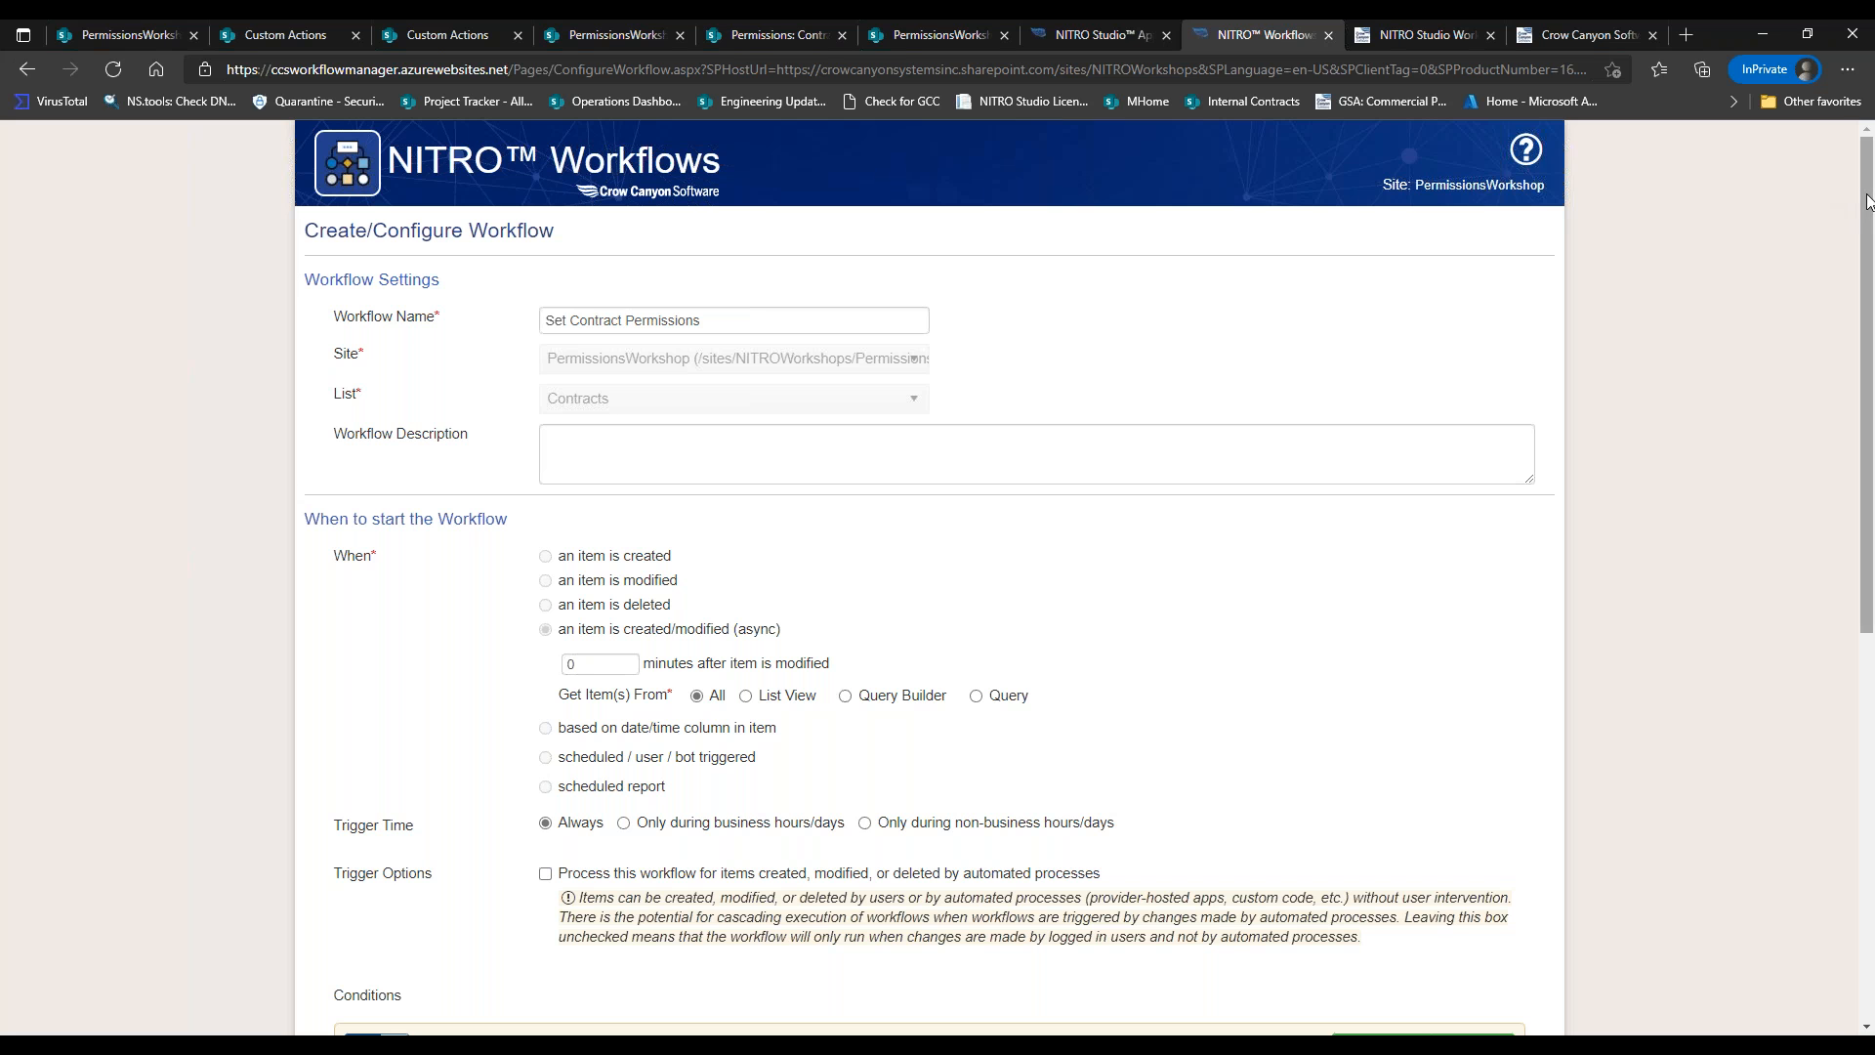
Edit the Set Owner Permissions action in the actions grid to see its Full Control grant.
drag(1862, 195, 1851, 607)
click(1410, 641)
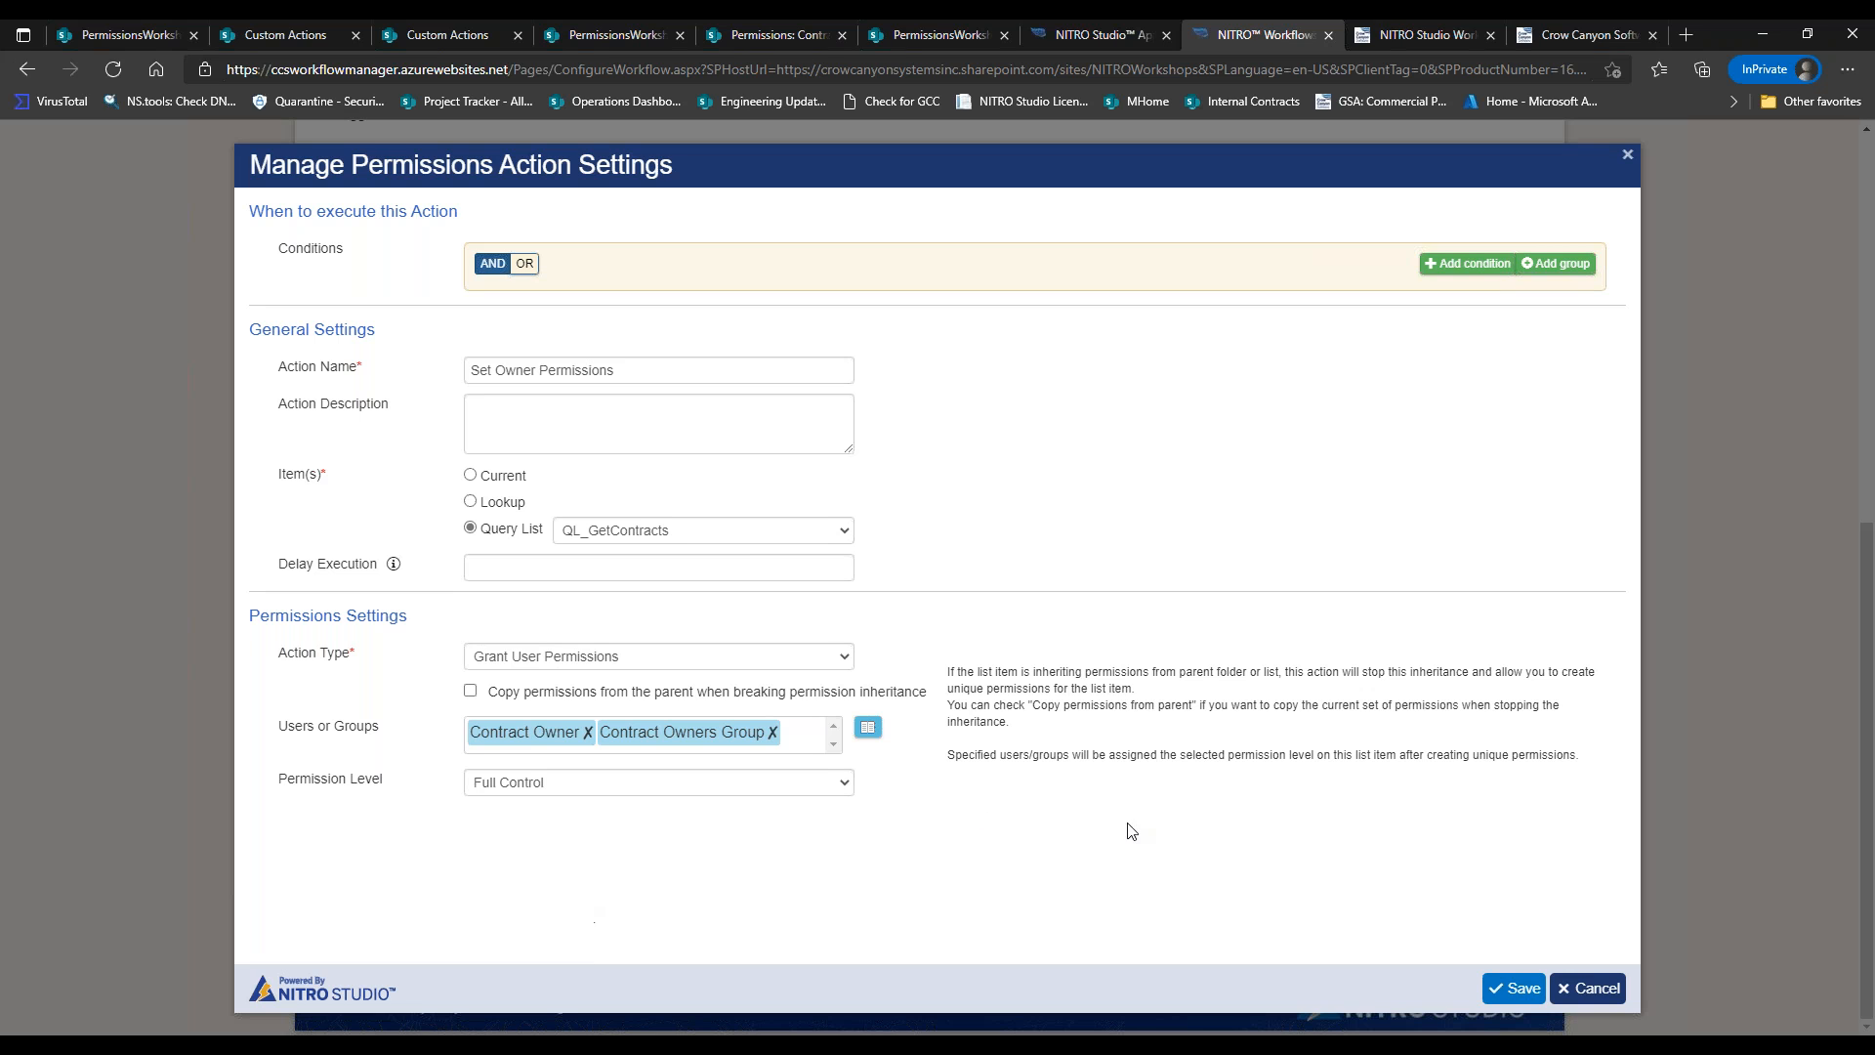
Cancel the Set Owner Permissions dialog unchanged and switch to the NITRO Studio Workshops page.
click(1557, 982)
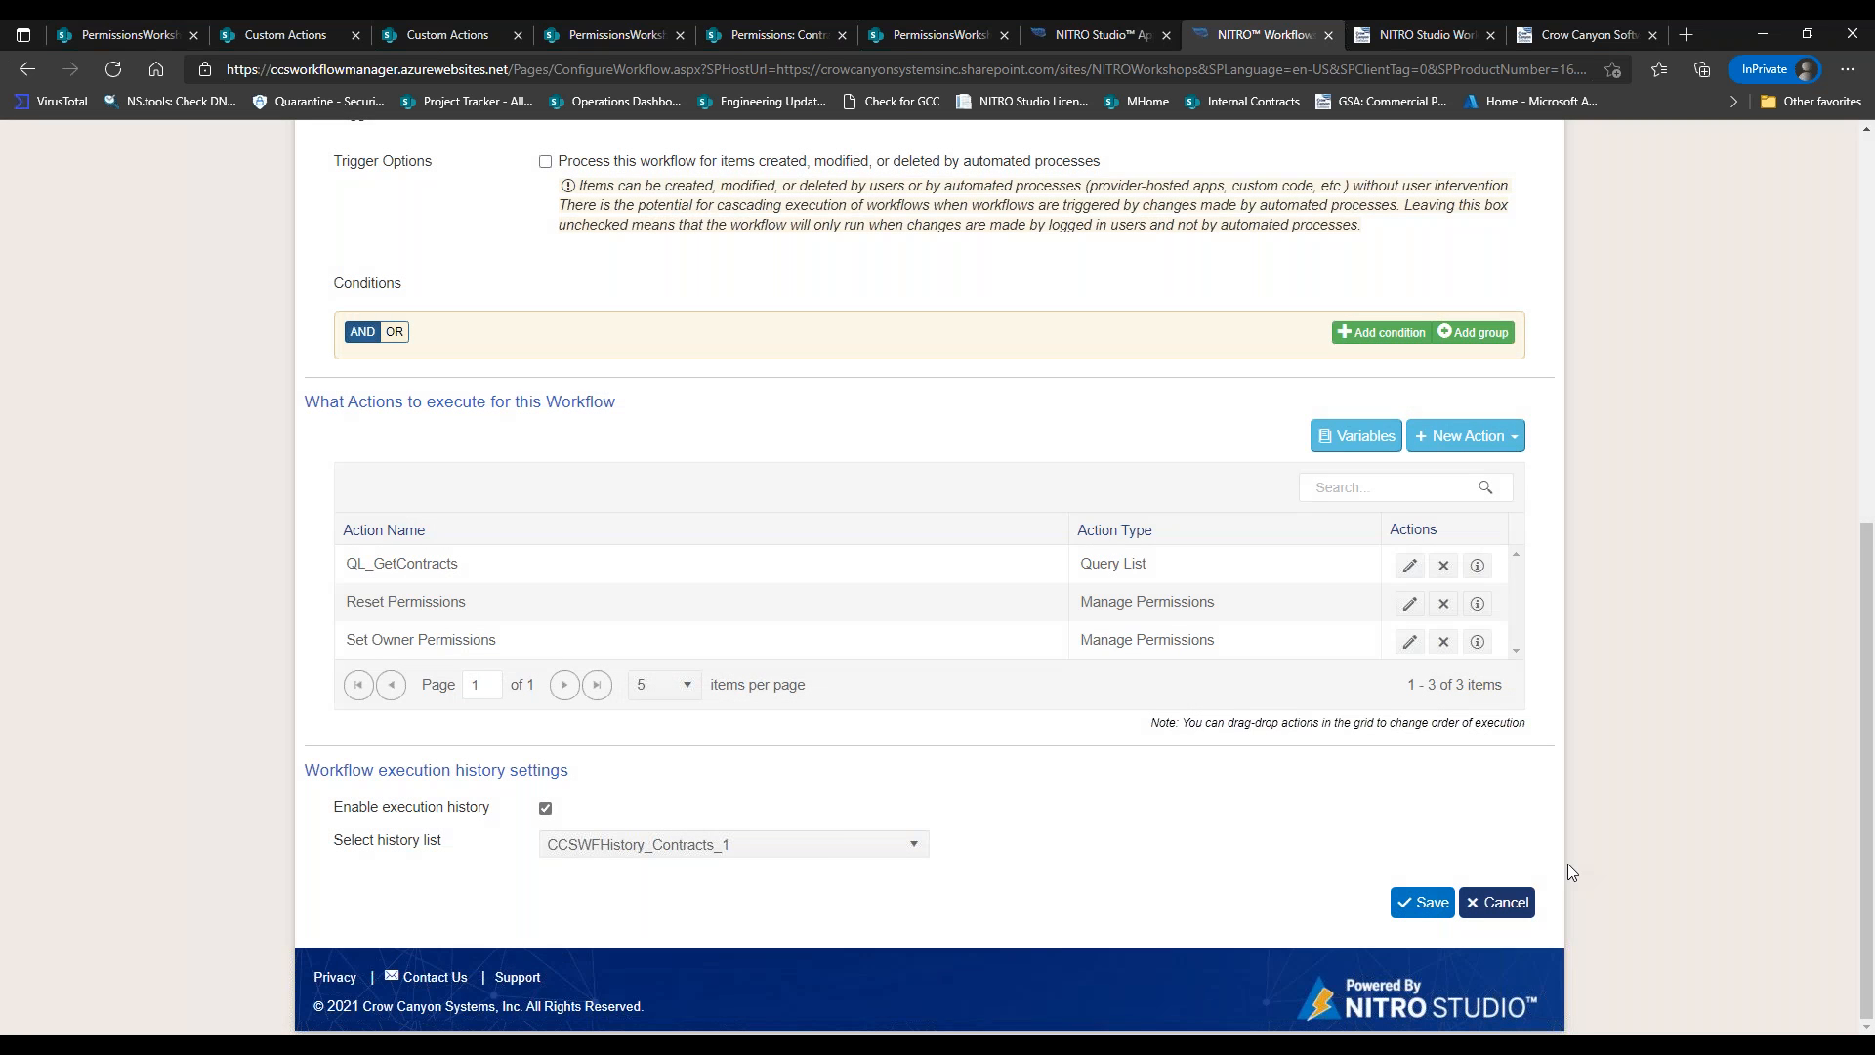
click(1427, 39)
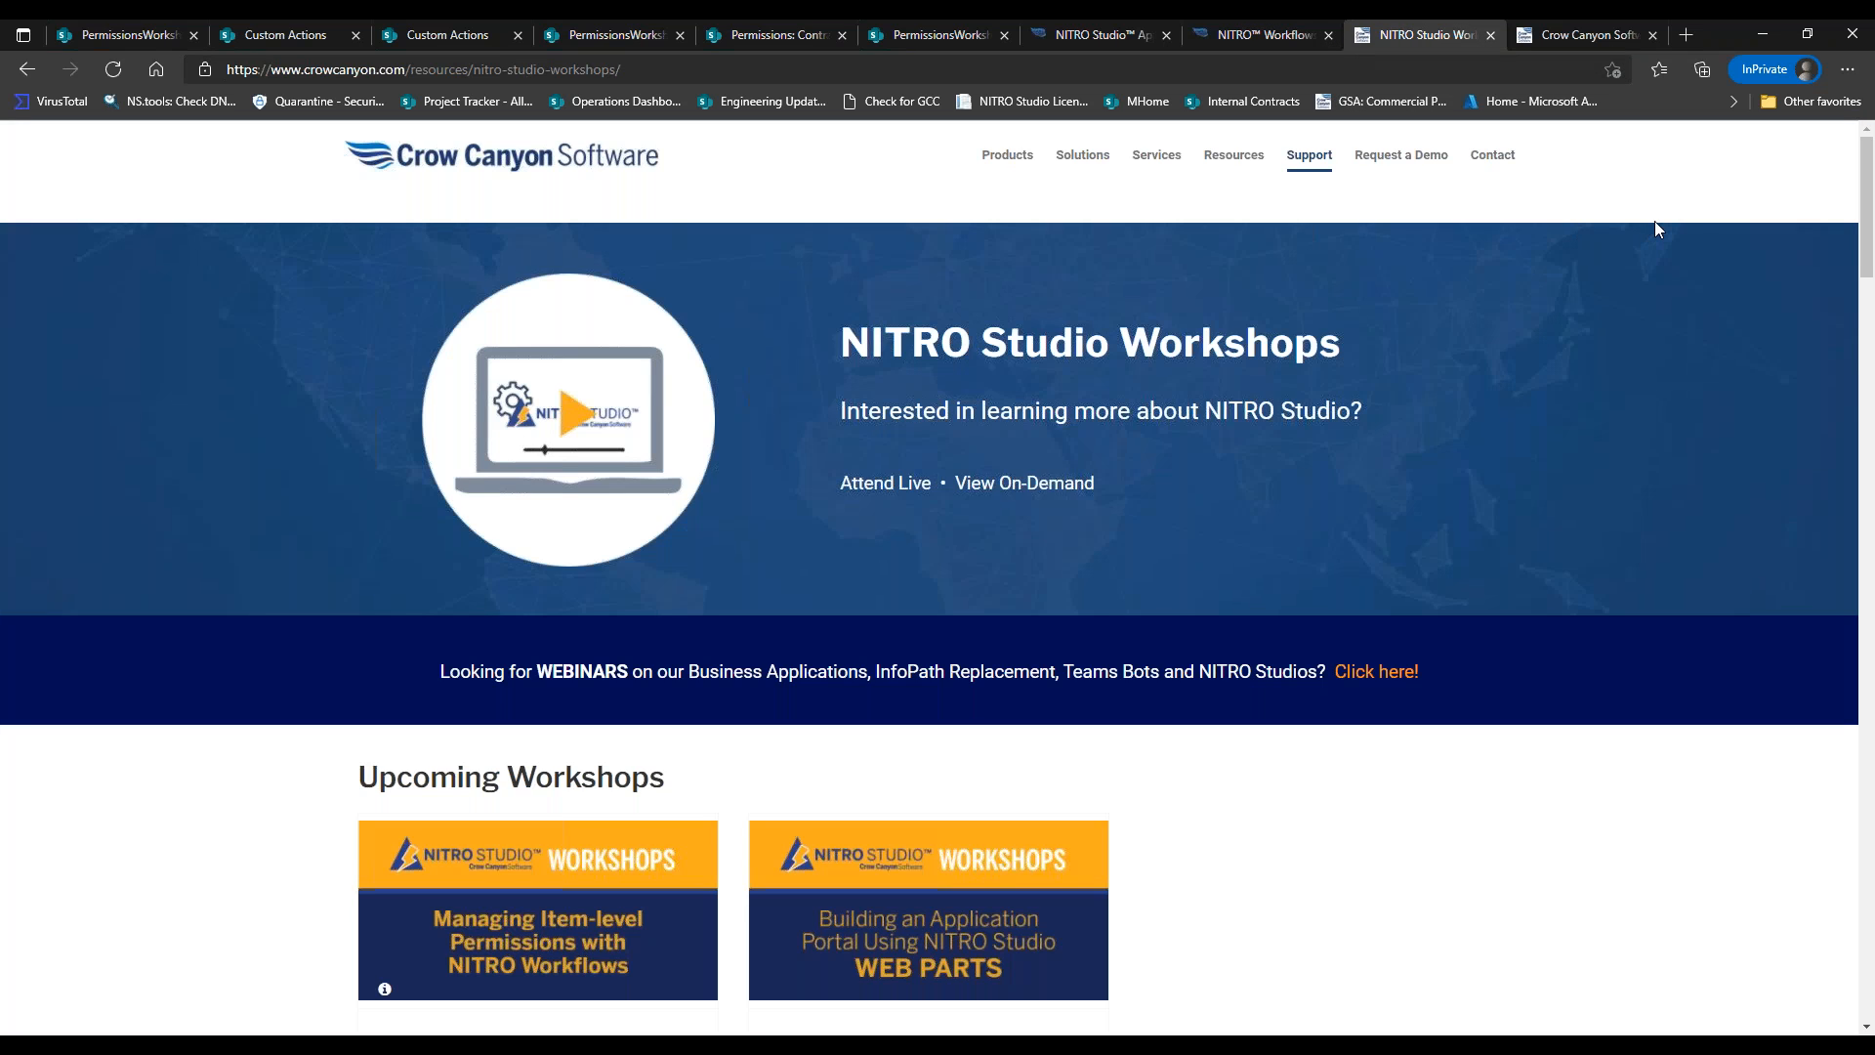
Go from the Workshops page to the Crow Canyon Webinars page and scroll to Upcoming Webinars.
drag(1862, 194, 1861, 255)
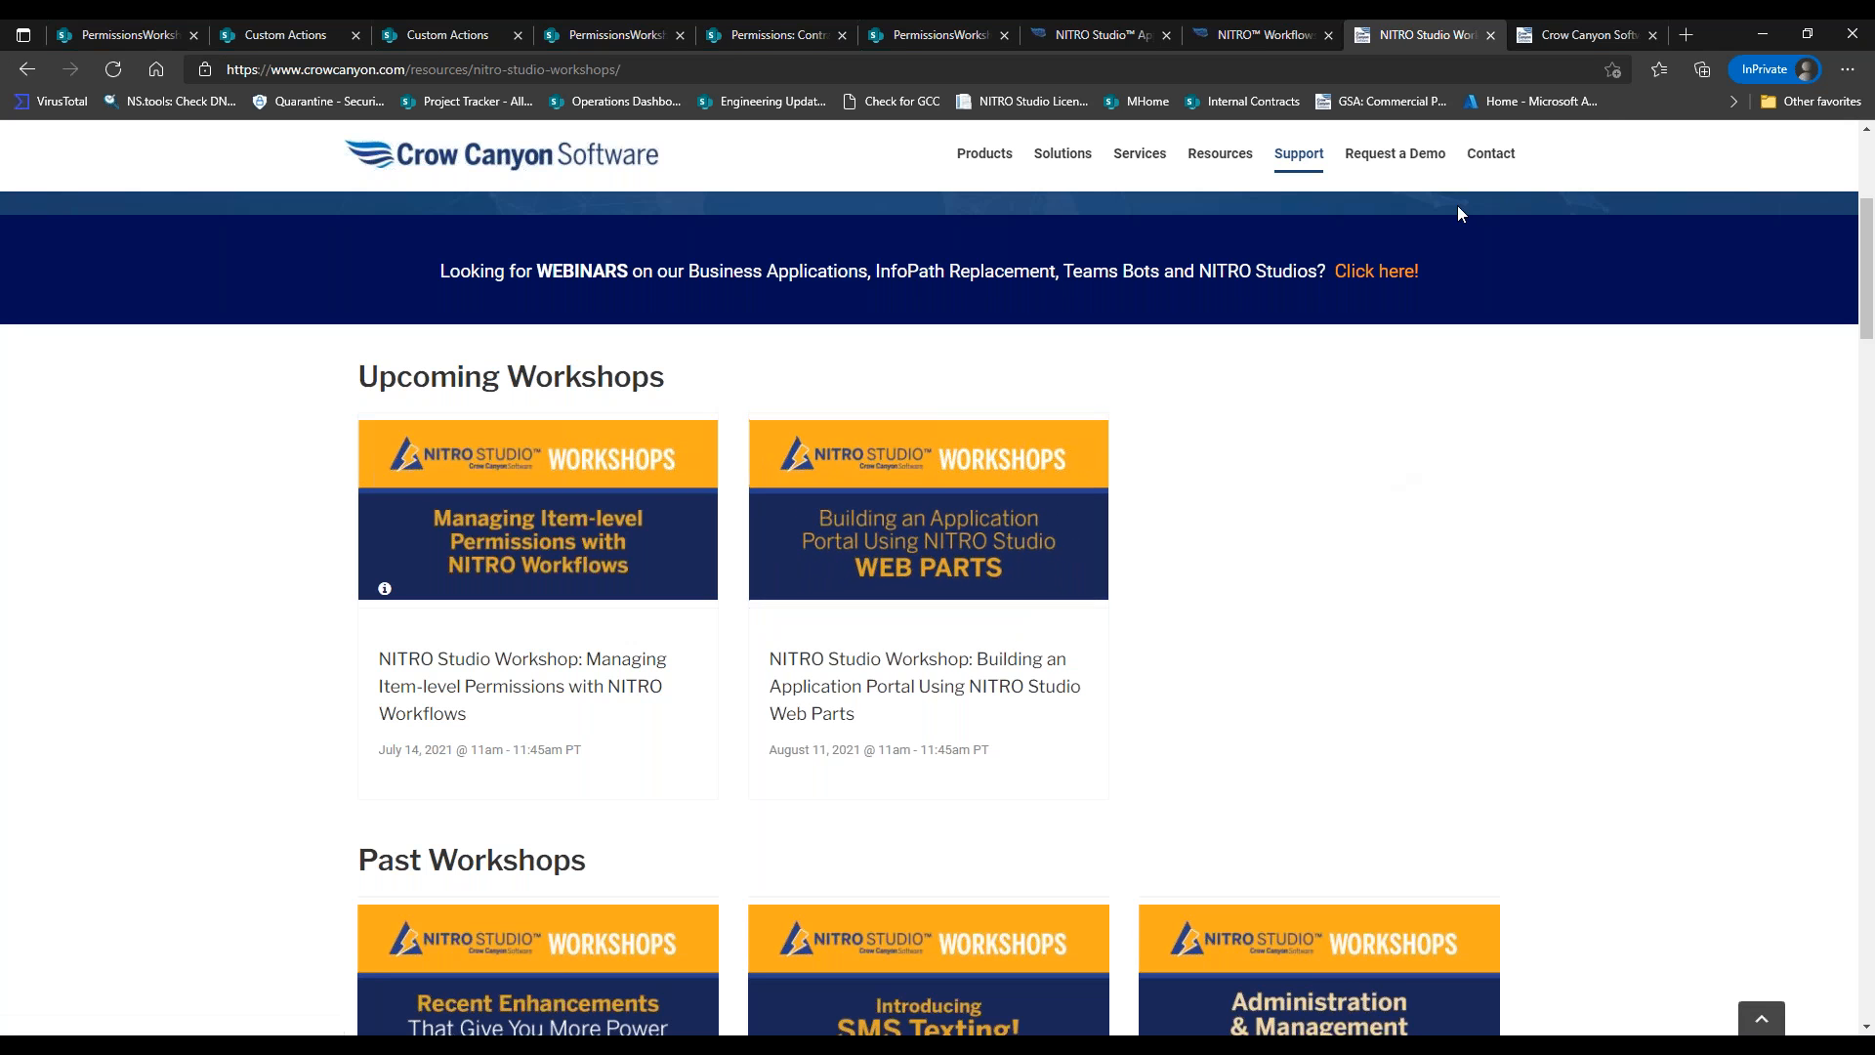
click(1555, 36)
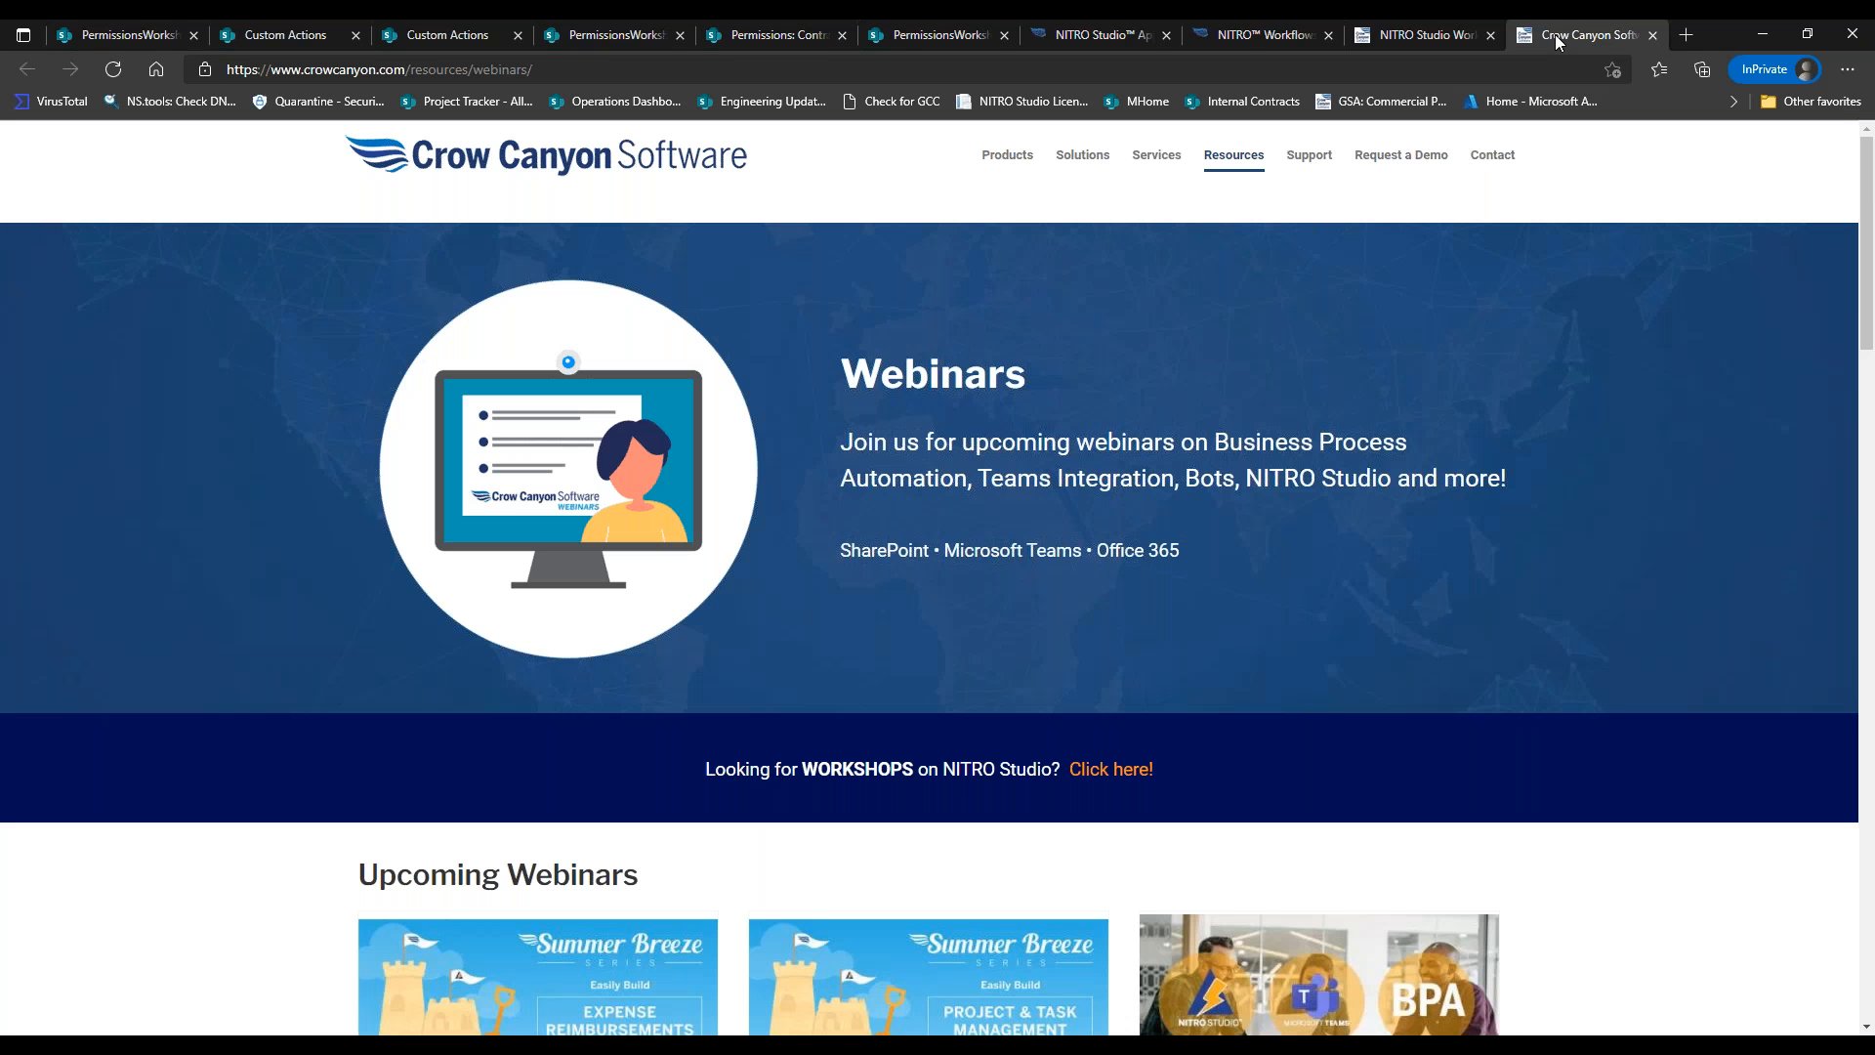
scroll(1871, 320, down, 5)
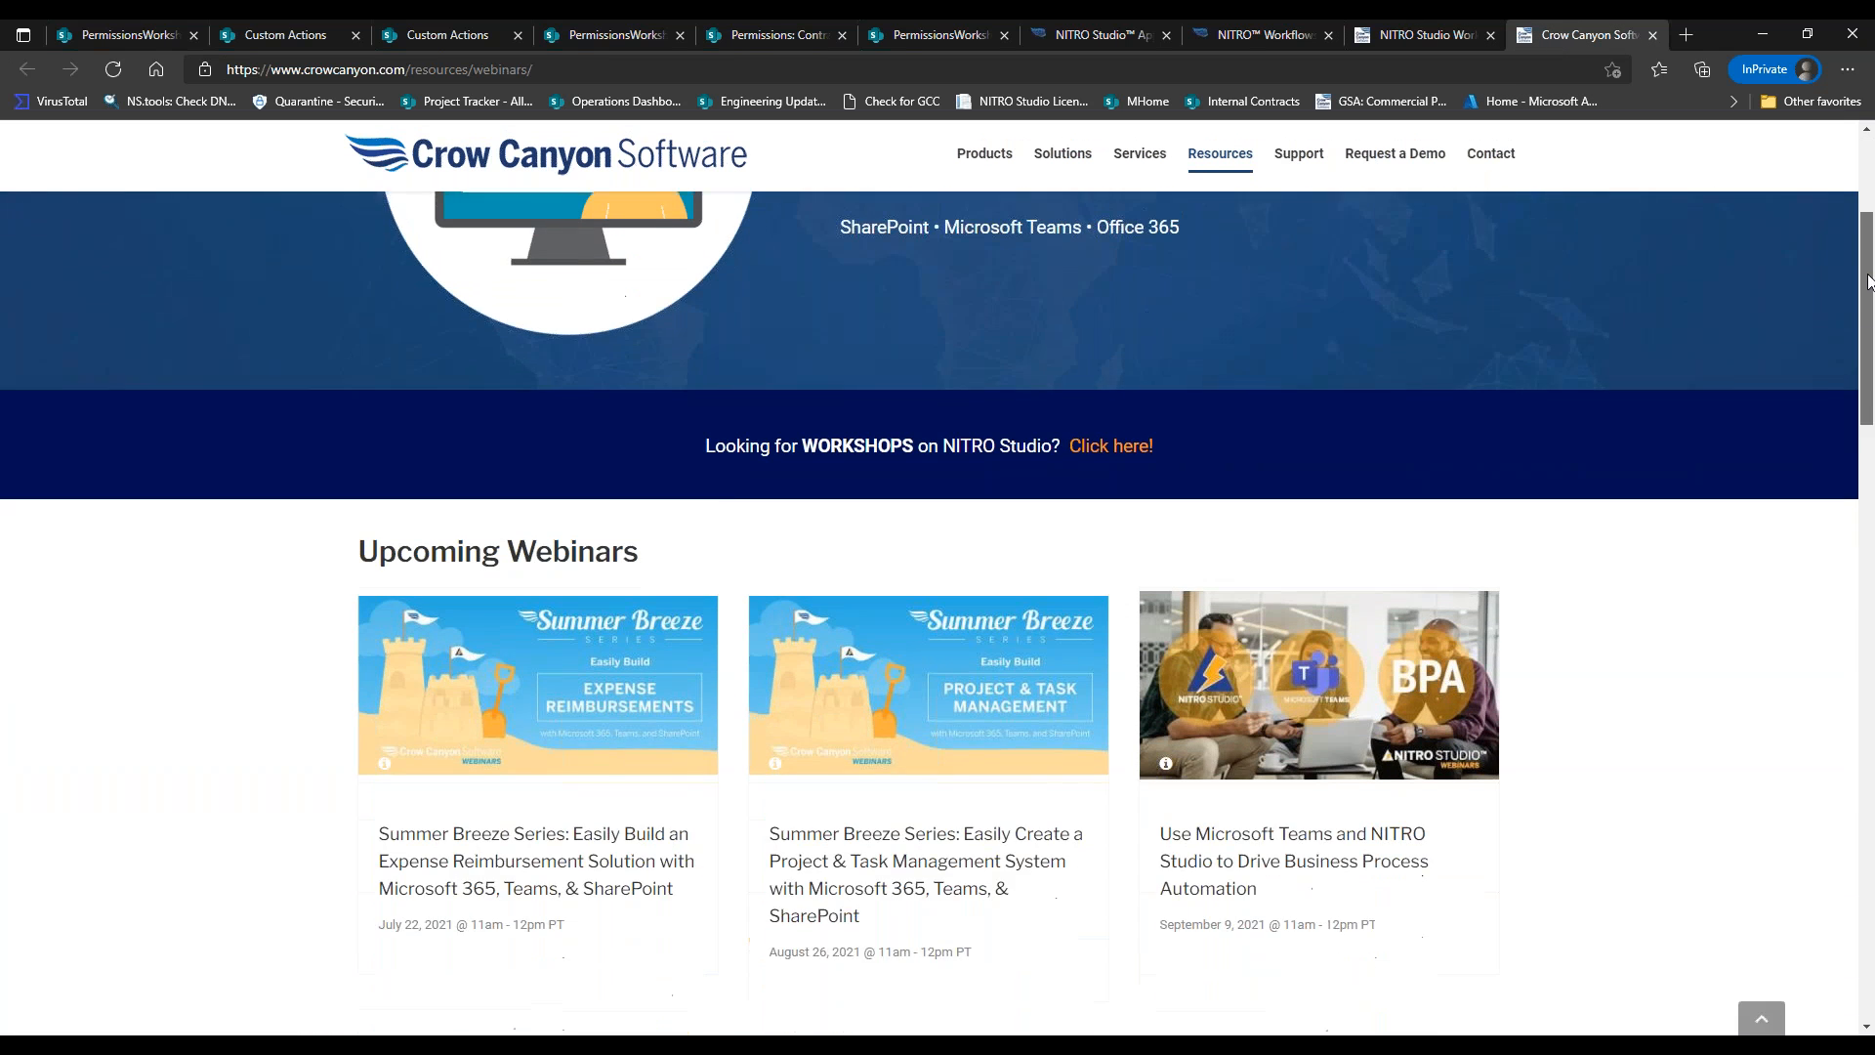